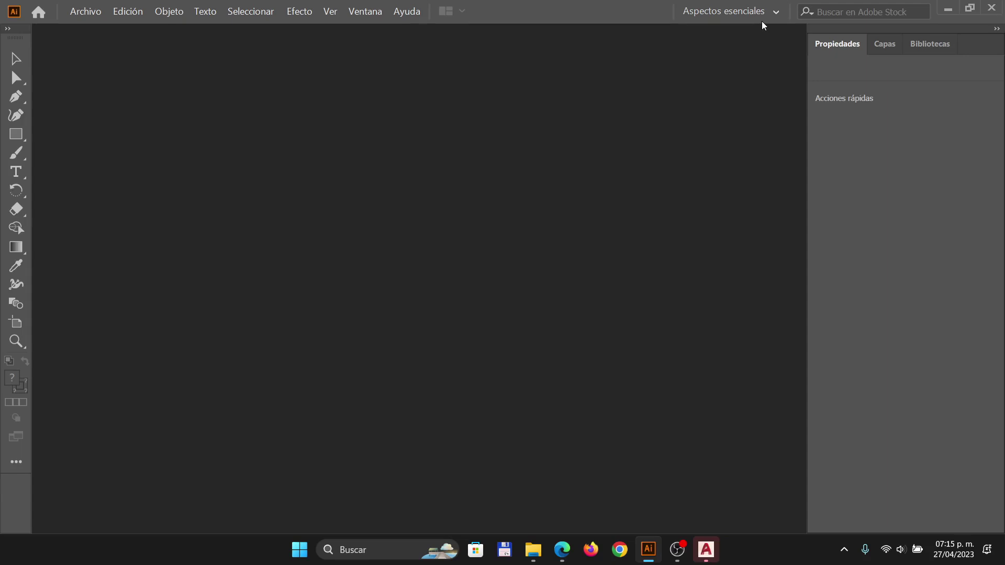
- Switch to the Aspectos esenciales clásicos workspace and back to Aspectos esenciales
{"action": "left_click", "coordinate": [766, 10]}
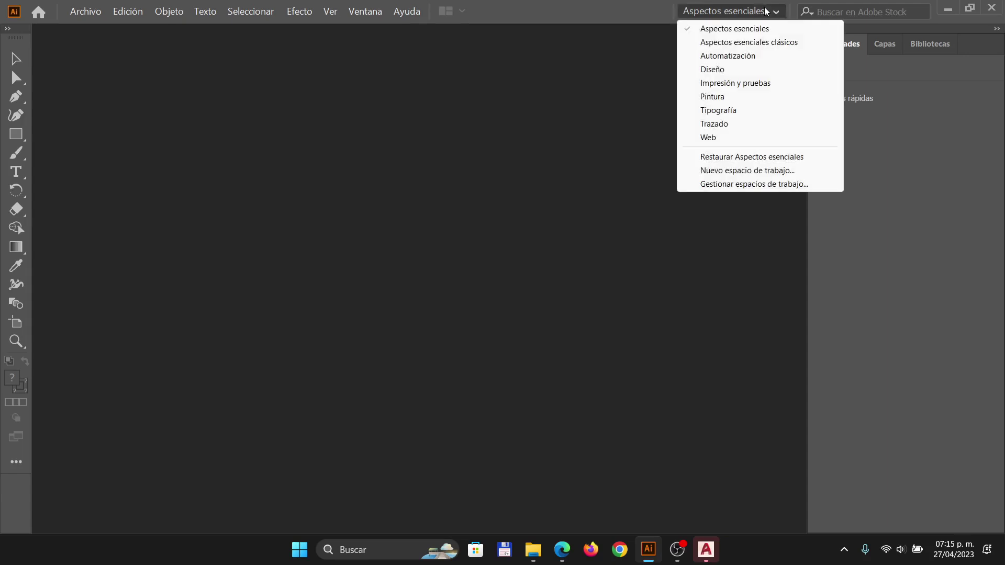
{"action": "left_click", "coordinate": [759, 43]}
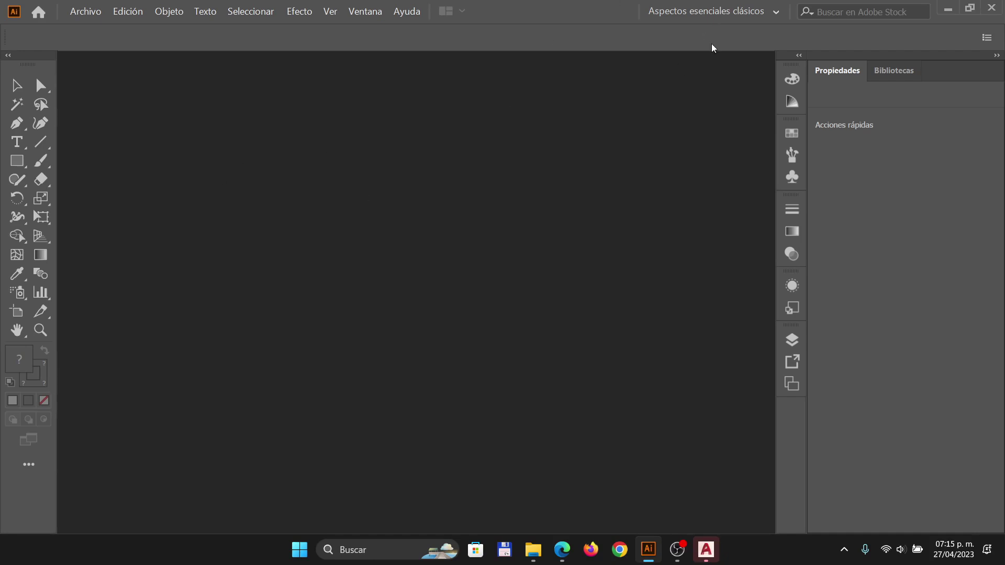
{"action": "left_click", "coordinate": [714, 11]}
{"action": "left_click", "coordinate": [718, 27]}
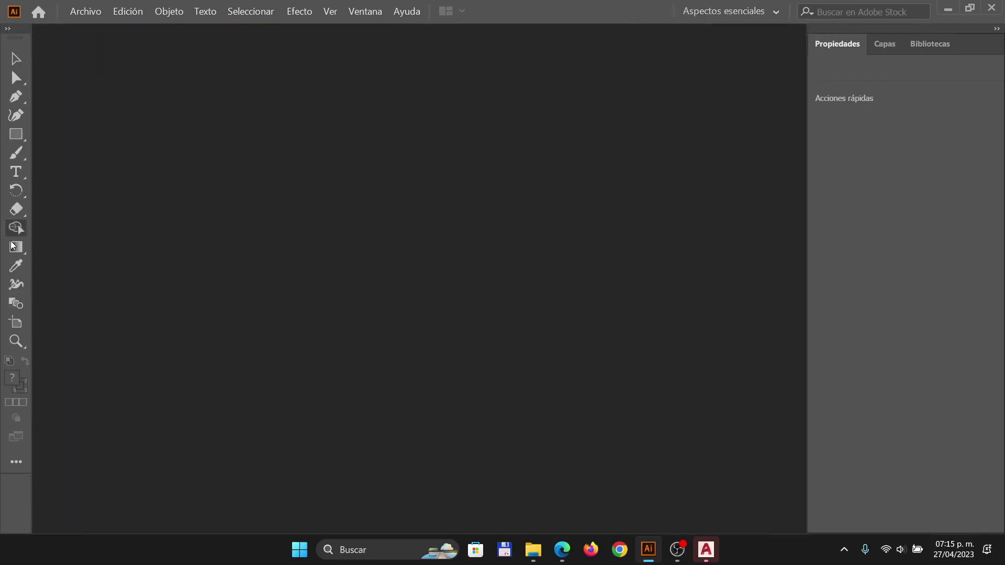
- Look through the full list of available tools and view the Capas and Bibliotecas panels of the Aspectos esenciales workspace
{"action": "left_click", "coordinate": [19, 464]}
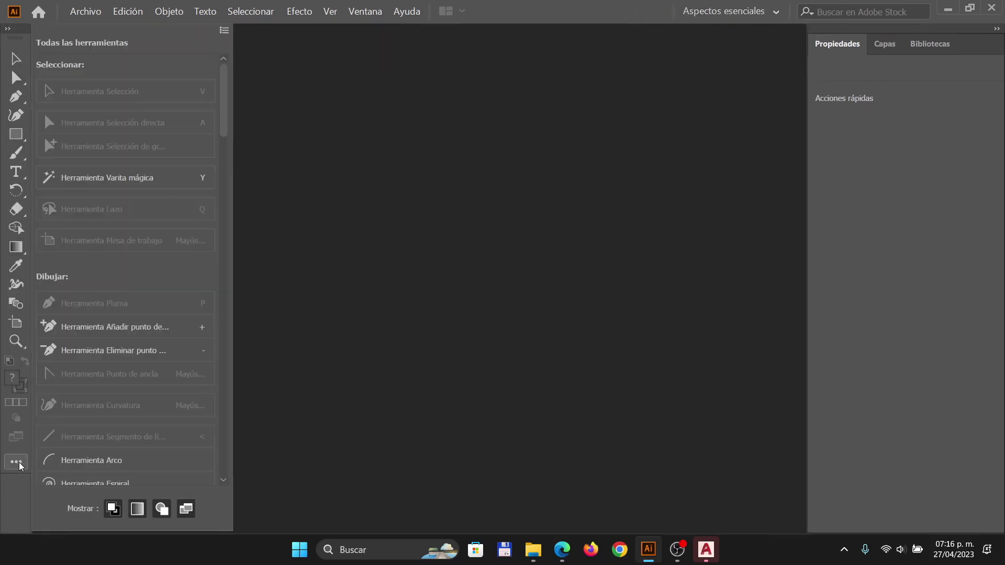
{"action": "scroll", "coordinate": [128, 187], "scroll_direction": "down", "scroll_amount": 15}
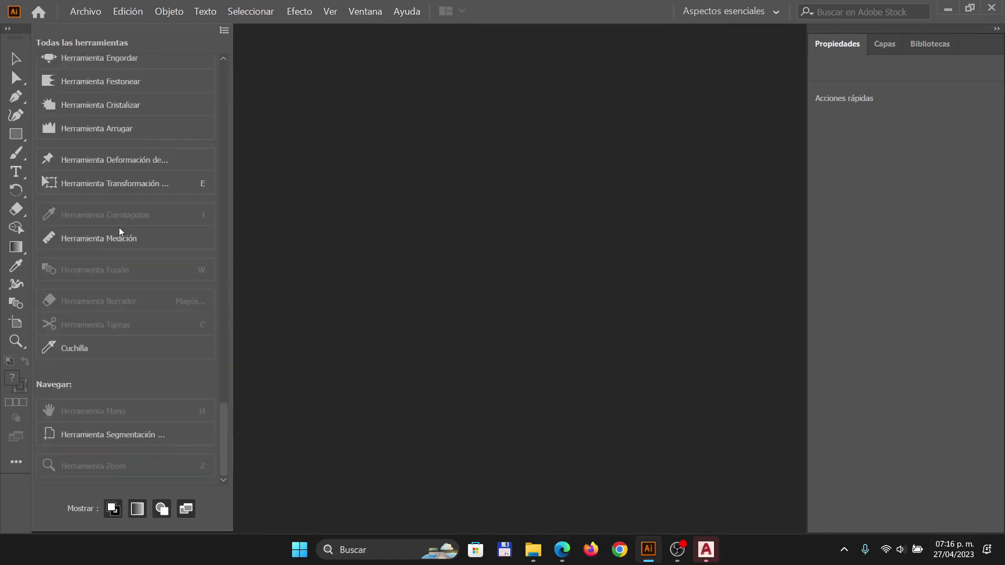
{"action": "scroll", "coordinate": [125, 315], "scroll_direction": "up", "scroll_amount": 5}
{"action": "scroll", "coordinate": [132, 331], "scroll_direction": "down", "scroll_amount": 5}
{"action": "left_click", "coordinate": [338, 250]}
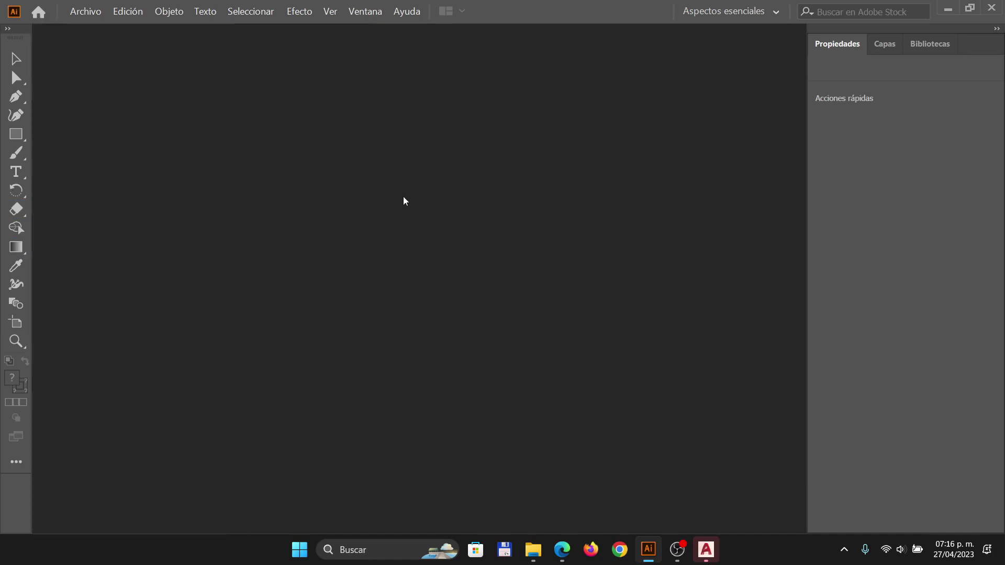
{"action": "left_click", "coordinate": [885, 49]}
{"action": "left_click", "coordinate": [922, 48]}
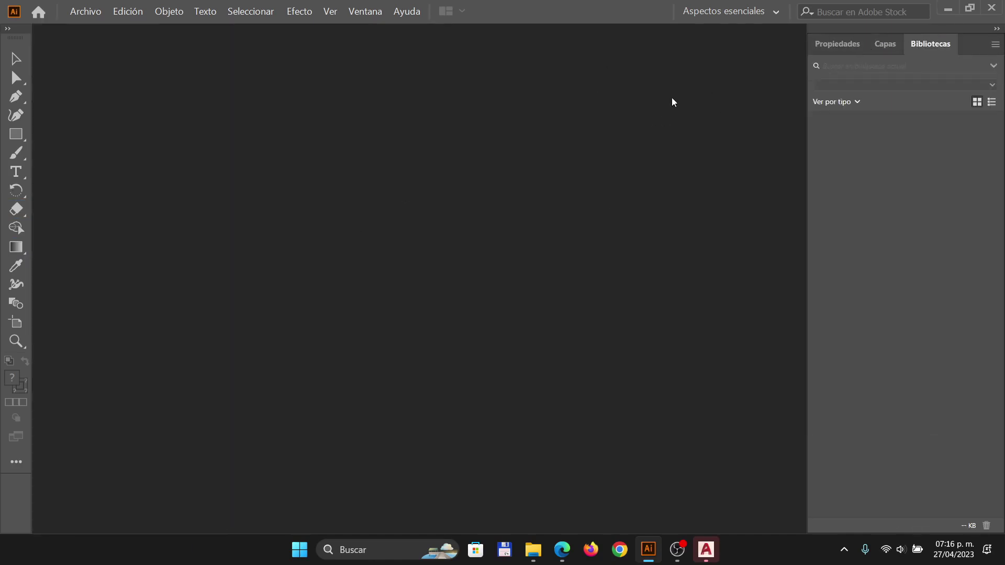
- Switch to the Aspectos esenciales clásicos workspace and examine its color, swatch, stroke, gradient and layer panels
{"action": "left_click", "coordinate": [743, 11]}
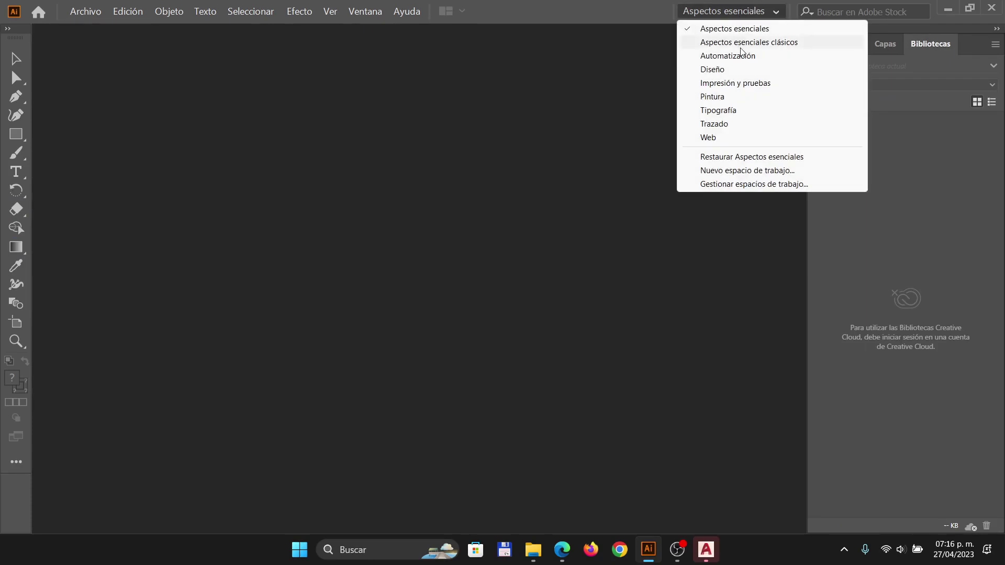
{"action": "left_click", "coordinate": [740, 47]}
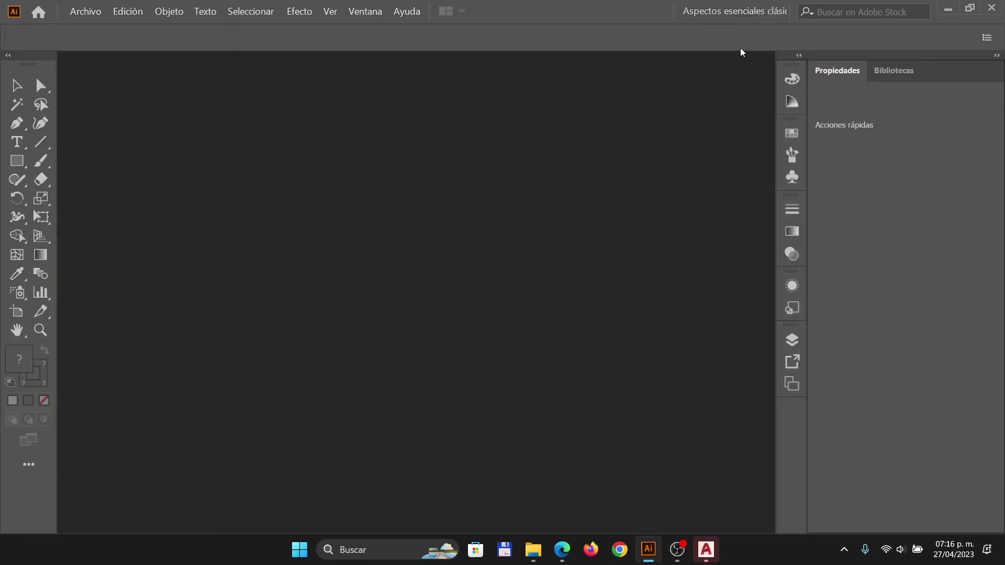
{"action": "left_click", "coordinate": [792, 77]}
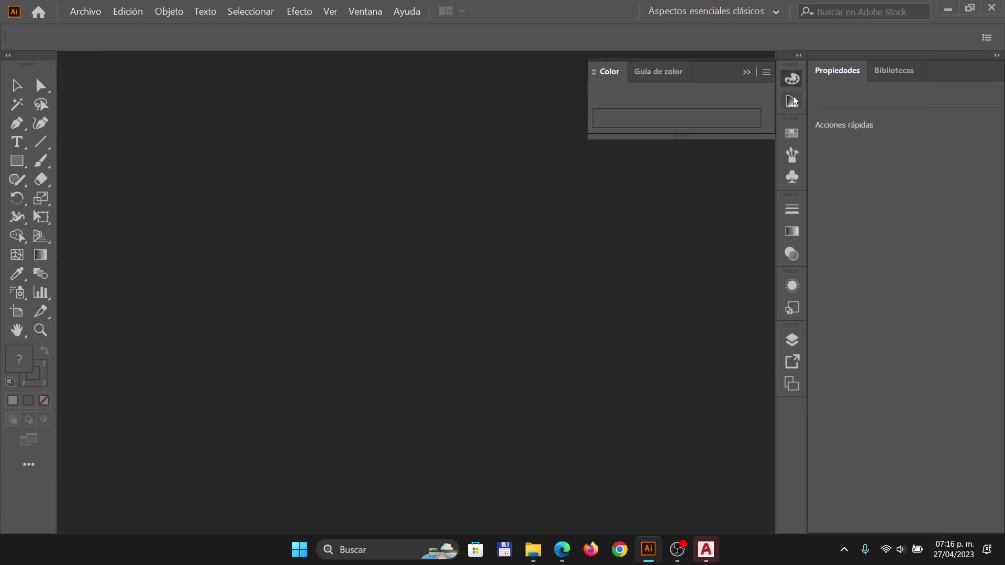
{"action": "left_click", "coordinate": [794, 97]}
{"action": "left_click", "coordinate": [796, 133]}
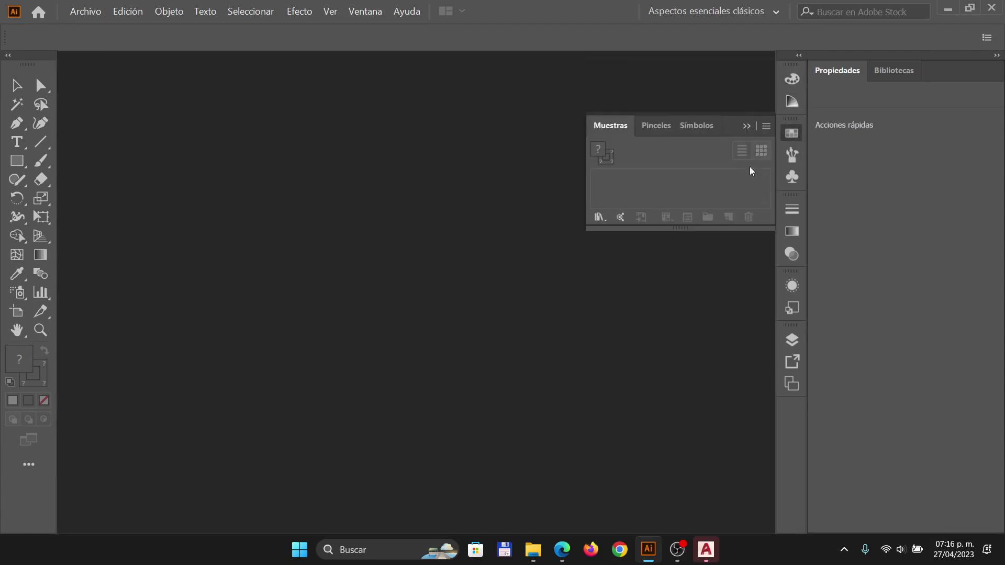
{"action": "left_click", "coordinate": [792, 211]}
{"action": "left_click", "coordinate": [794, 229]}
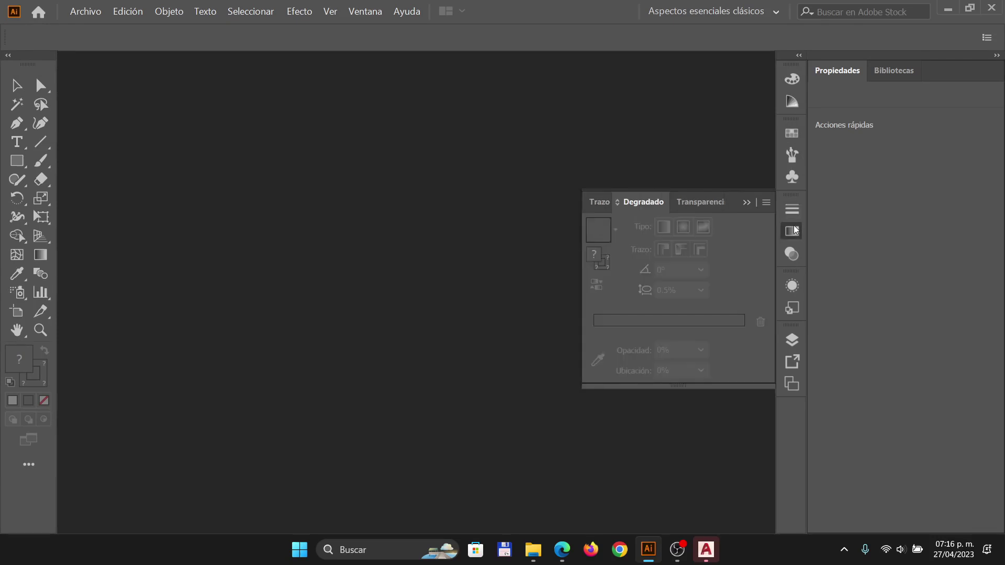
{"action": "left_click", "coordinate": [793, 340]}
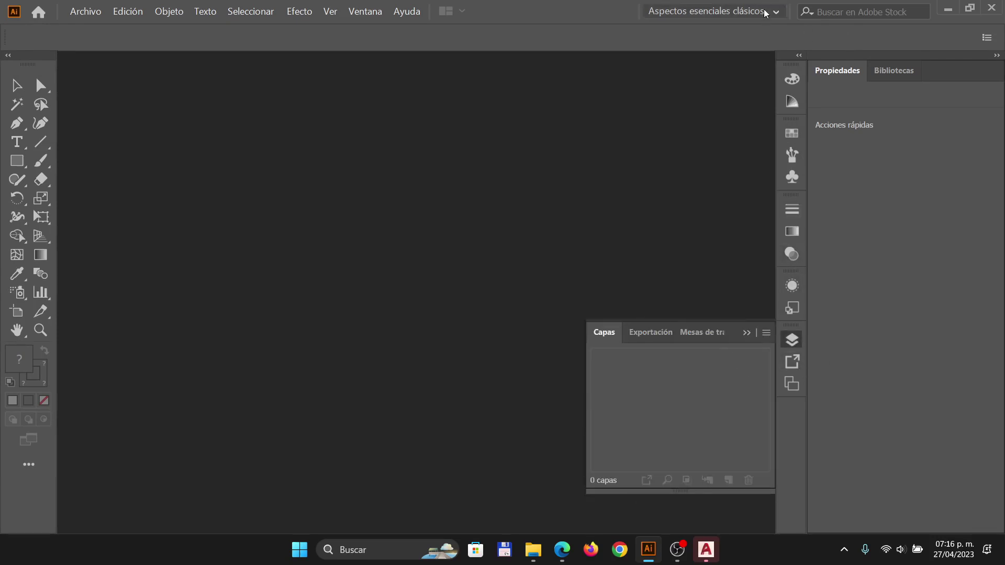
- Return to the Aspectos esenciales workspace and review its Capas, Propiedades and Bibliotecas panels
{"action": "left_click", "coordinate": [713, 11]}
{"action": "left_click", "coordinate": [706, 28]}
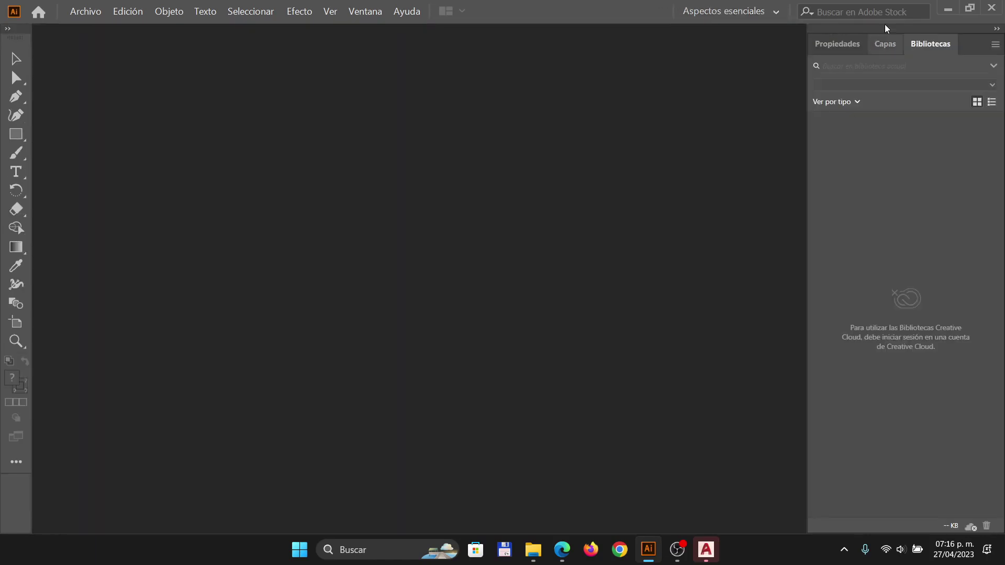
{"action": "left_click", "coordinate": [885, 45]}
{"action": "left_click", "coordinate": [861, 46]}
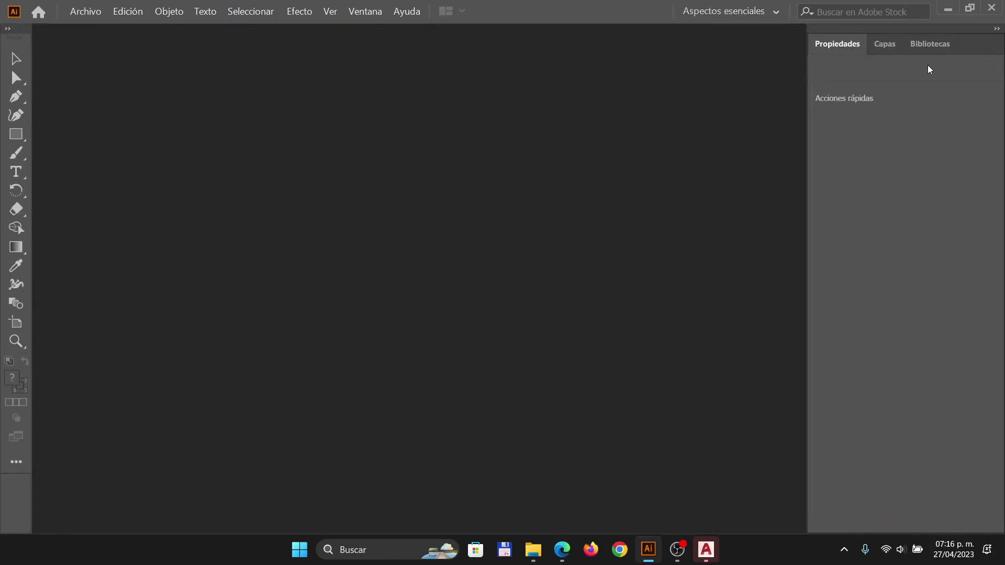
{"action": "left_click", "coordinate": [930, 44]}
- Set the workspace to Aspectos esenciales clásicos and collapse its open Capas panel
{"action": "left_click", "coordinate": [726, 10]}
{"action": "left_click", "coordinate": [746, 42]}
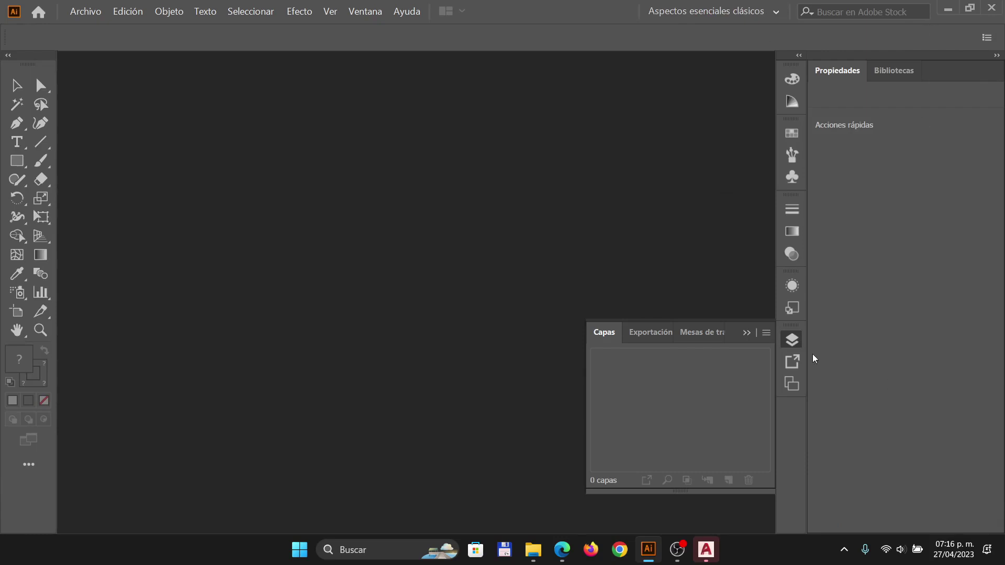
{"action": "left_click", "coordinate": [792, 343]}
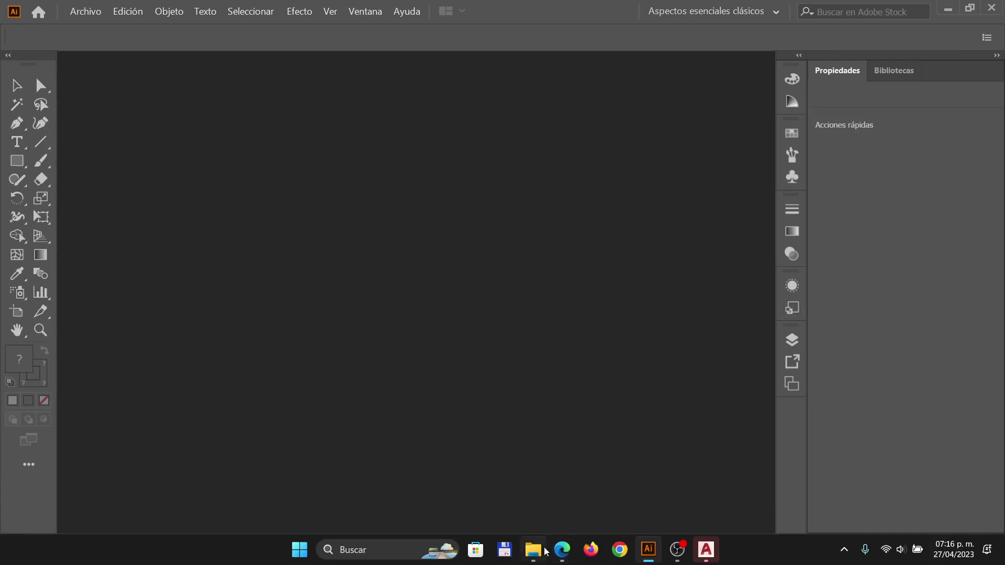
- Switch to the Prezi presentation in the browser and read the slide's notes on workspace mode, tool columns and selection shortcuts
{"action": "left_click", "coordinate": [560, 559]}
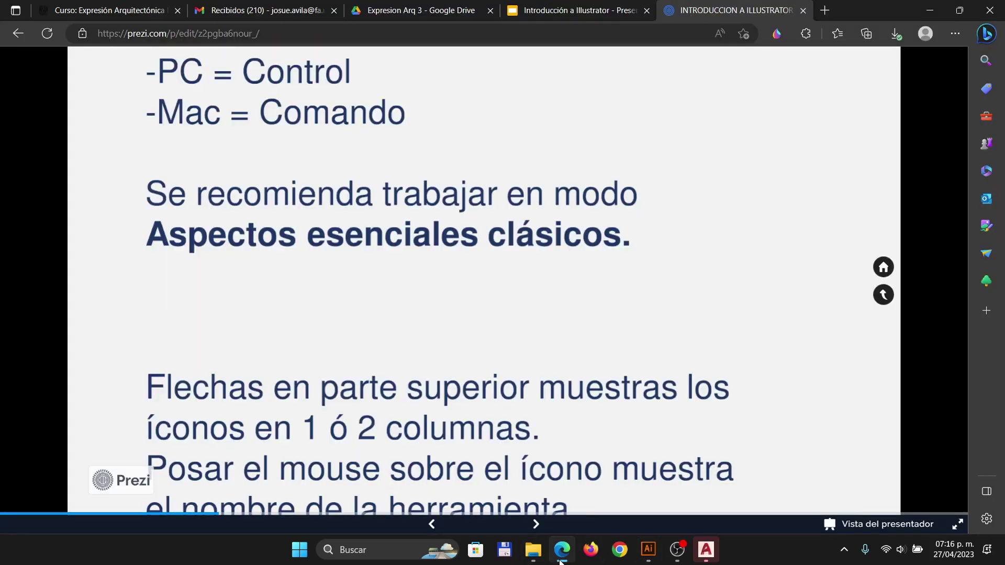
{"action": "left_click", "coordinate": [606, 217]}
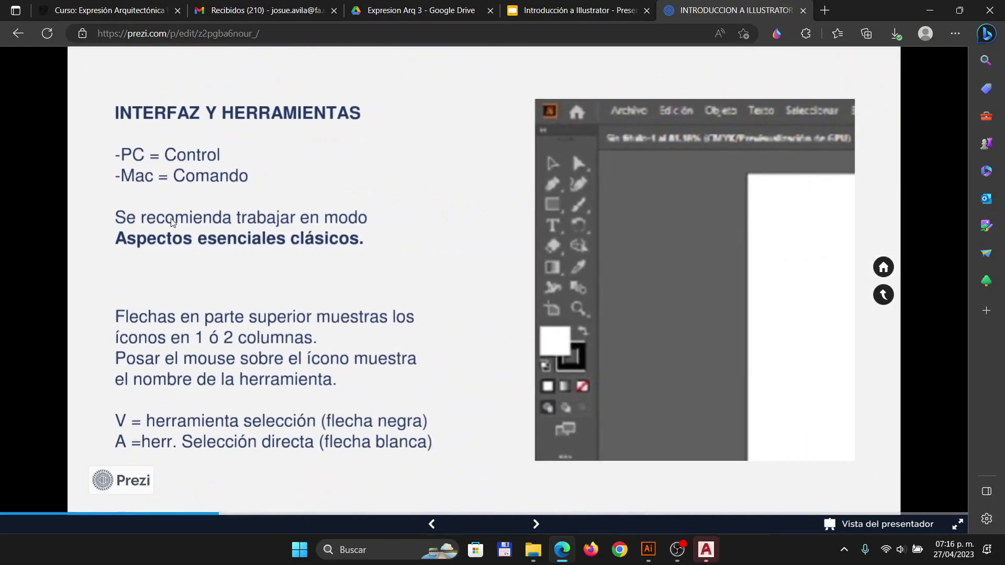
{"action": "left_click", "coordinate": [120, 463]}
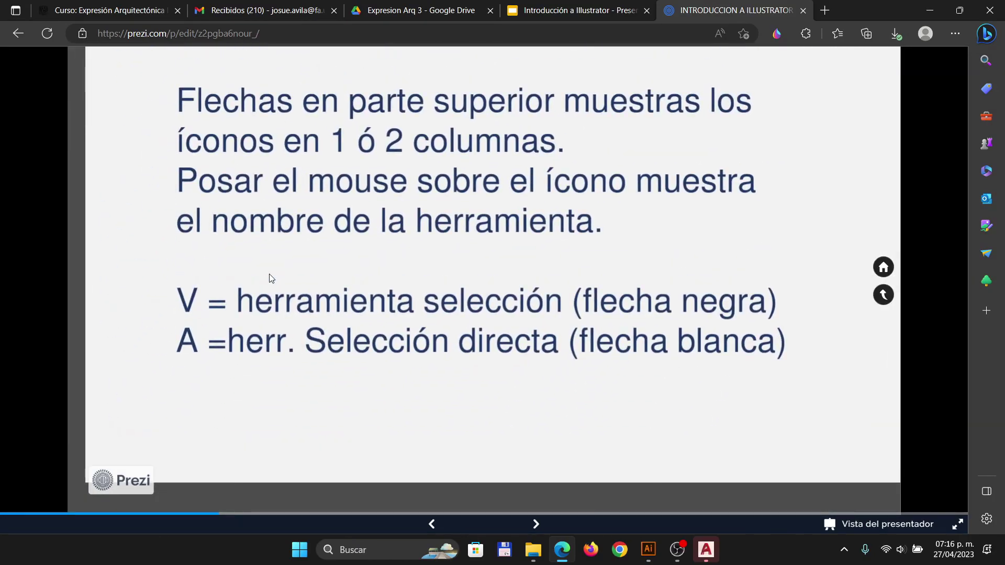
{"action": "scroll", "coordinate": [197, 334], "scroll_direction": "up", "scroll_amount": 2}
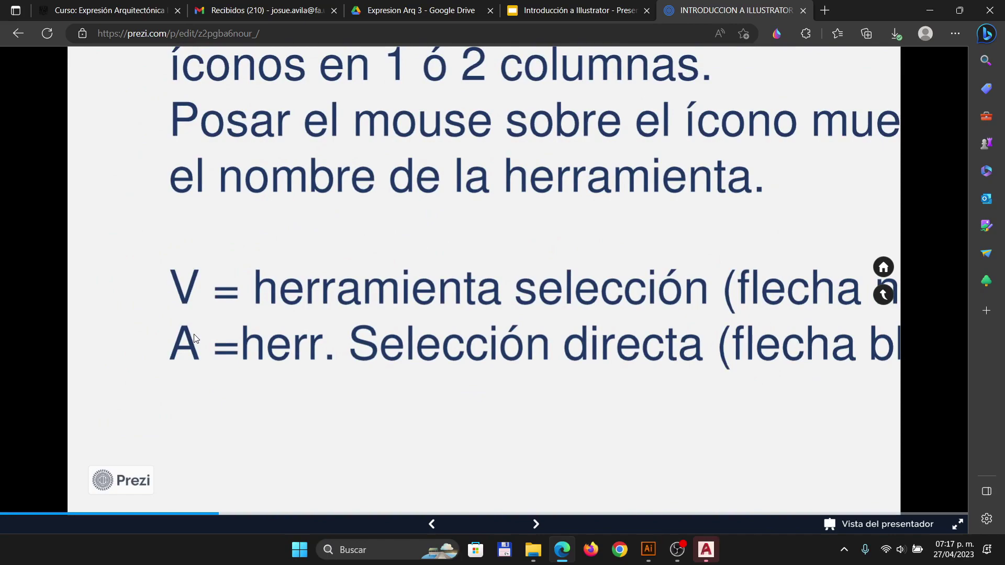
{"action": "scroll", "coordinate": [191, 308], "scroll_direction": "down", "scroll_amount": 3}
- Examine the selection arrow icons in the slide's toolbar image alongside the notes on the V and A tools
{"action": "left_click_drag", "start_coordinate": [608, 239], "coordinate": [591, 492]}
{"action": "scroll", "coordinate": [665, 301], "scroll_direction": "up", "scroll_amount": 5}
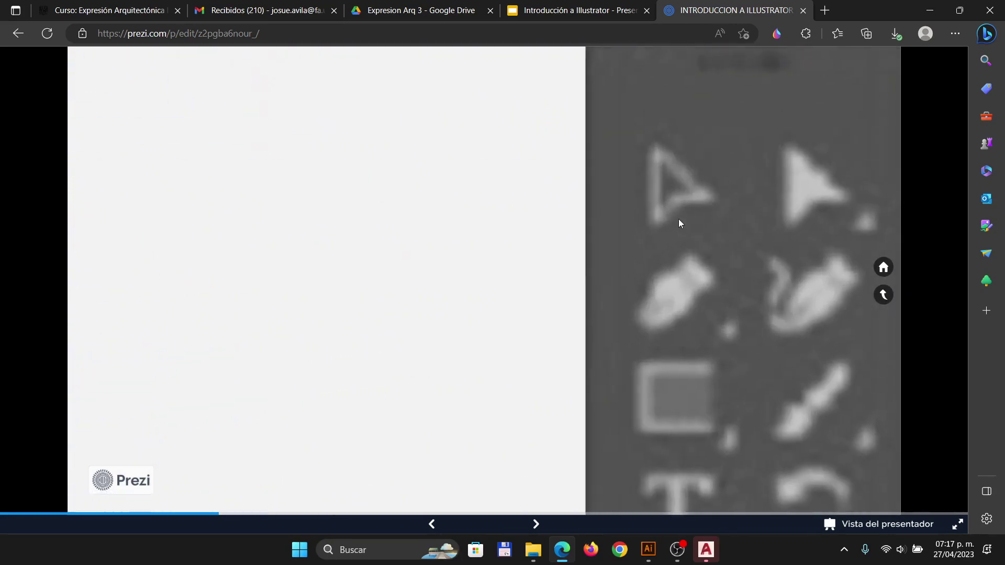
{"action": "scroll", "coordinate": [513, 240], "scroll_direction": "down", "scroll_amount": 5}
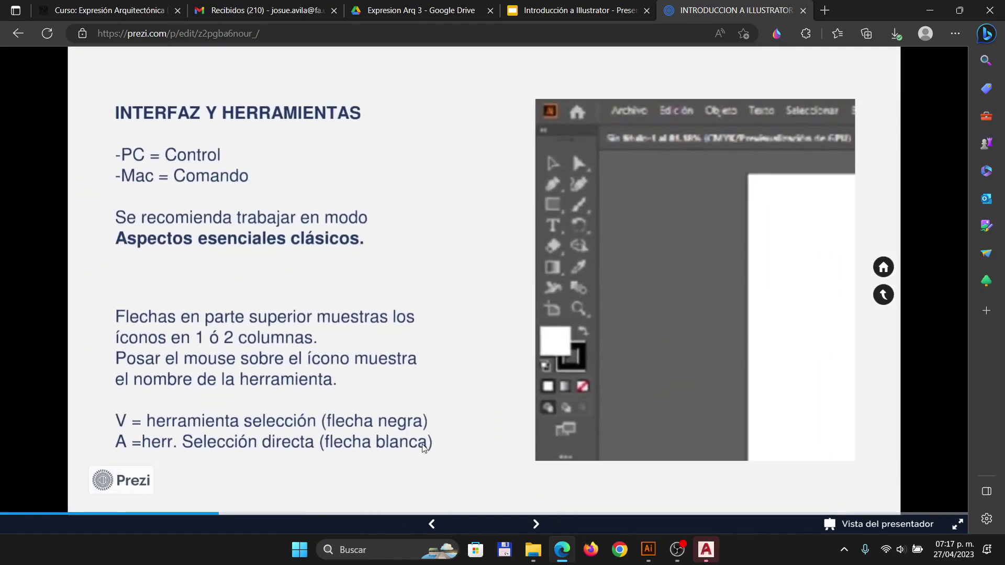
{"action": "scroll", "coordinate": [444, 438], "scroll_direction": "up", "scroll_amount": 5}
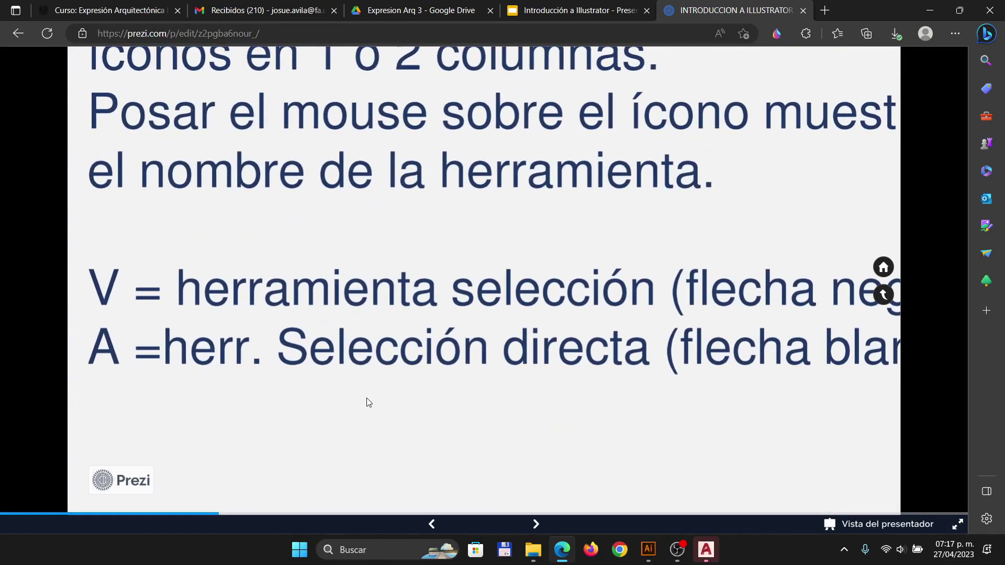
{"action": "scroll", "coordinate": [273, 361], "scroll_direction": "down", "scroll_amount": 3}
{"action": "left_click_drag", "start_coordinate": [484, 371], "coordinate": [300, 356]}
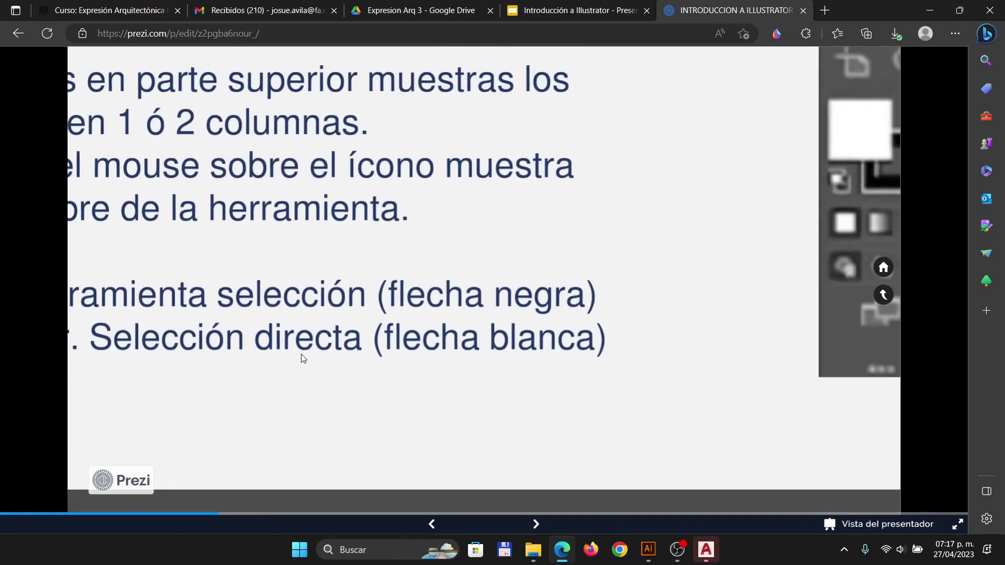
{"action": "scroll", "coordinate": [299, 358], "scroll_direction": "down", "scroll_amount": 2}
{"action": "scroll", "coordinate": [302, 362], "scroll_direction": "down", "scroll_amount": 2}
{"action": "scroll", "coordinate": [605, 225], "scroll_direction": "up", "scroll_amount": 6}
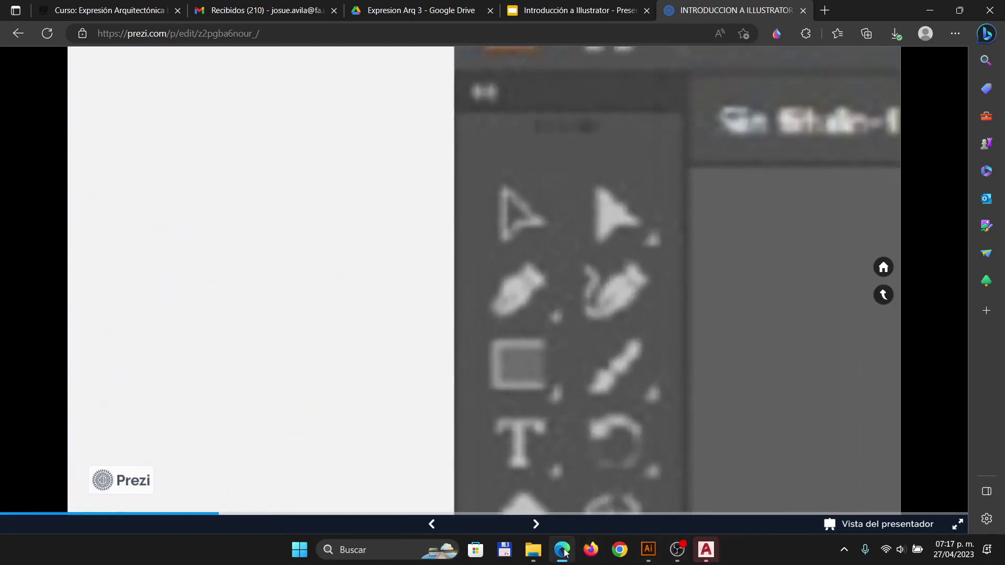
- Switch to Illustrator and create a new portrait print document with the Carta preset, 215.9 x 279.4 mm, dismissing the introductory pop-up
{"action": "left_click", "coordinate": [649, 554]}
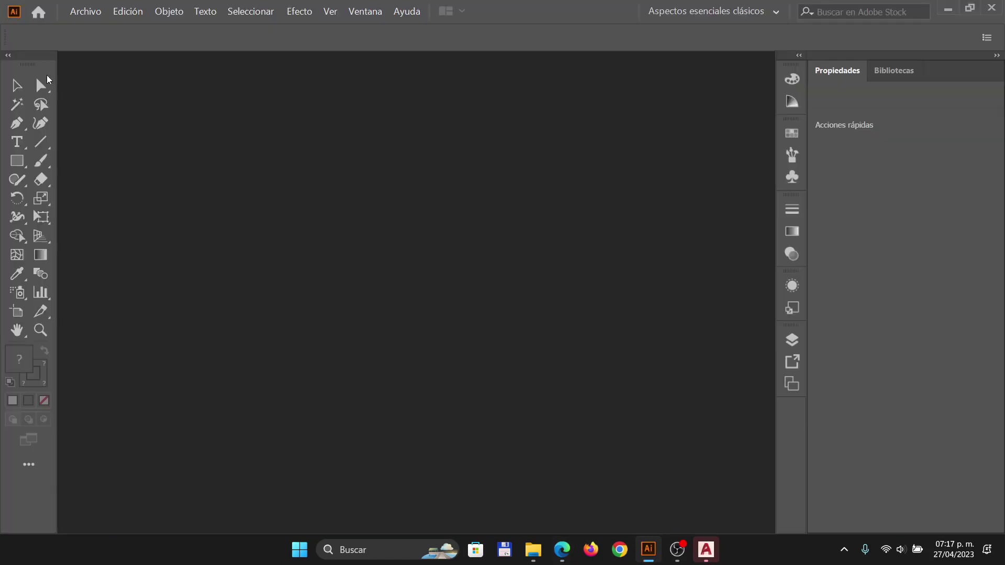
{"action": "left_click", "coordinate": [88, 12]}
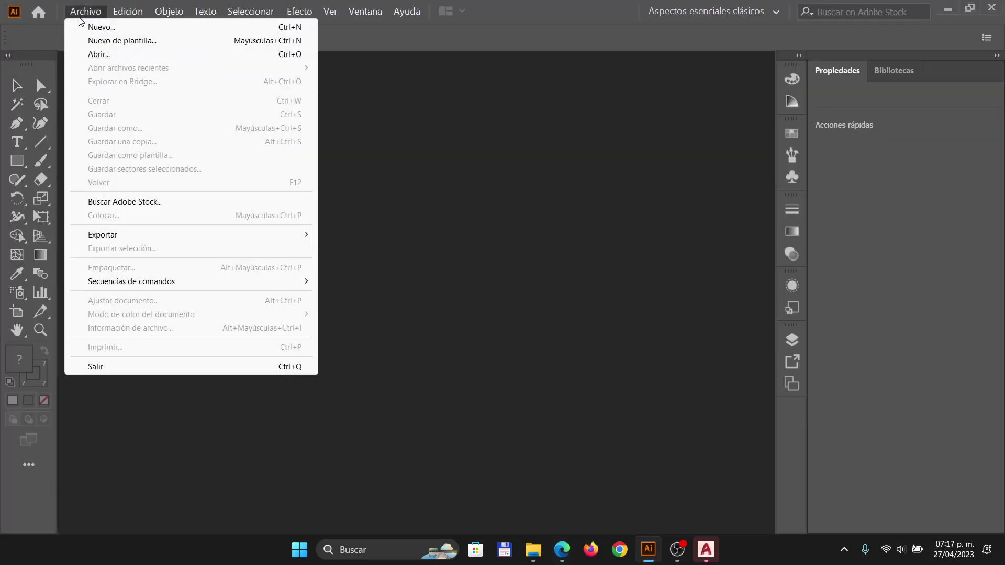
{"action": "left_click", "coordinate": [108, 28]}
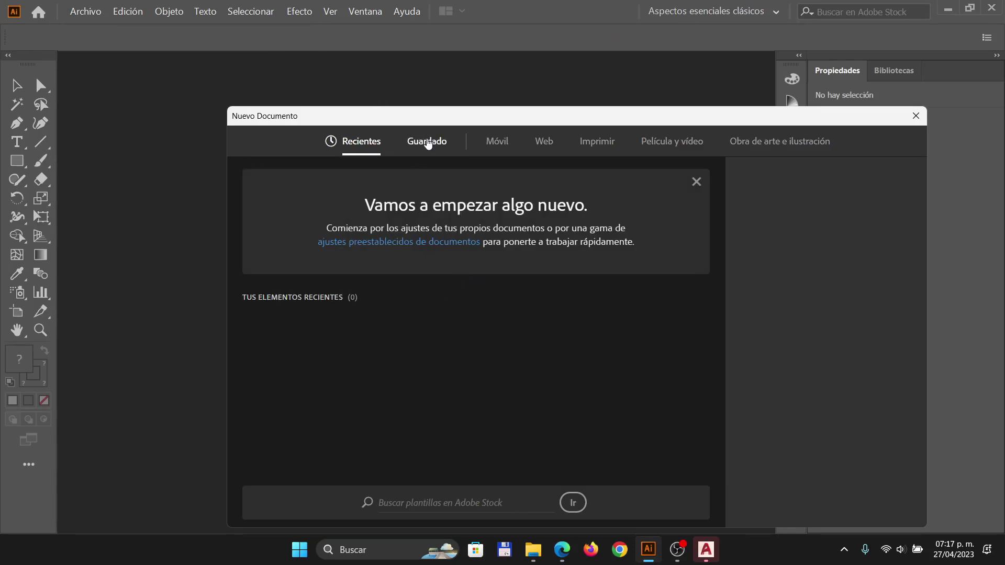
{"action": "left_click", "coordinate": [591, 142]}
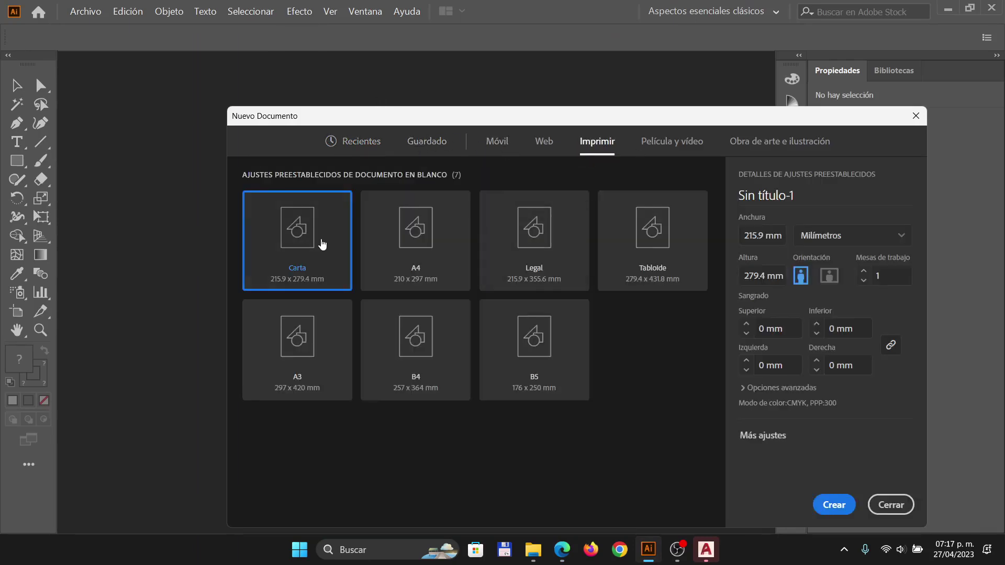
{"action": "left_click", "coordinate": [832, 505]}
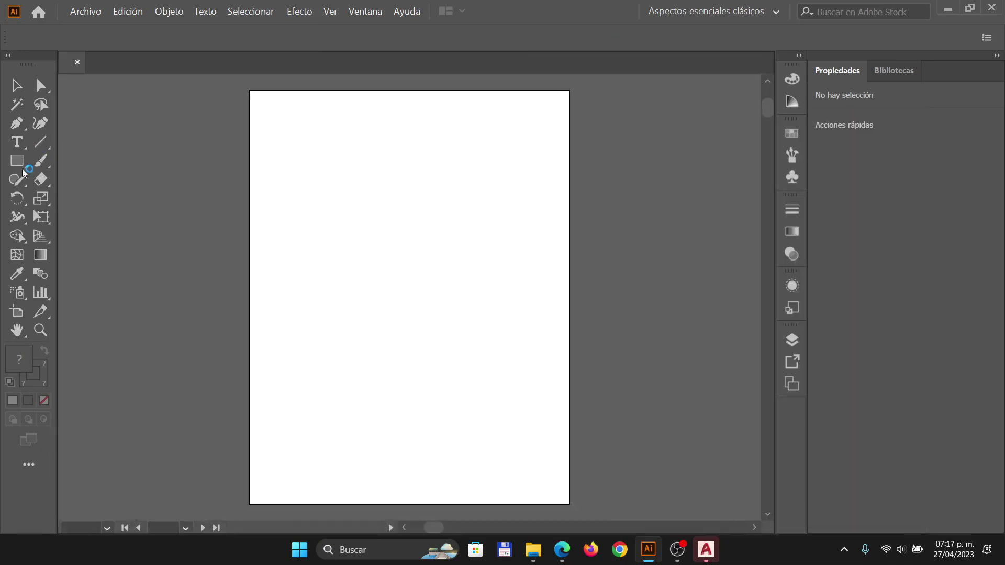
{"action": "left_click", "coordinate": [699, 446]}
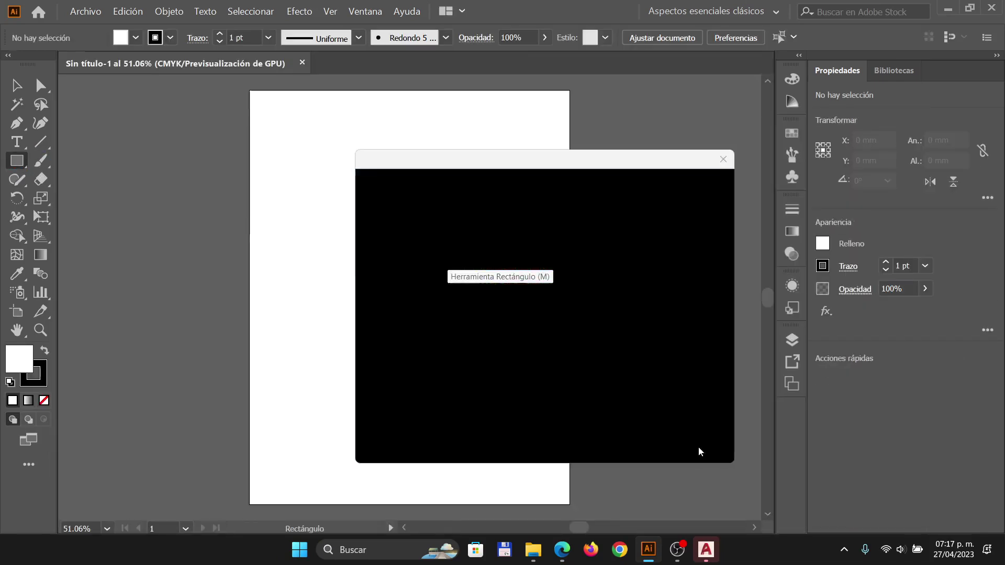
- Draw a rectangle about 74 x 105 mm slightly above the artboard's middle and select it with the Selection tool
{"action": "left_click_drag", "start_coordinate": [352, 191], "coordinate": [461, 347]}
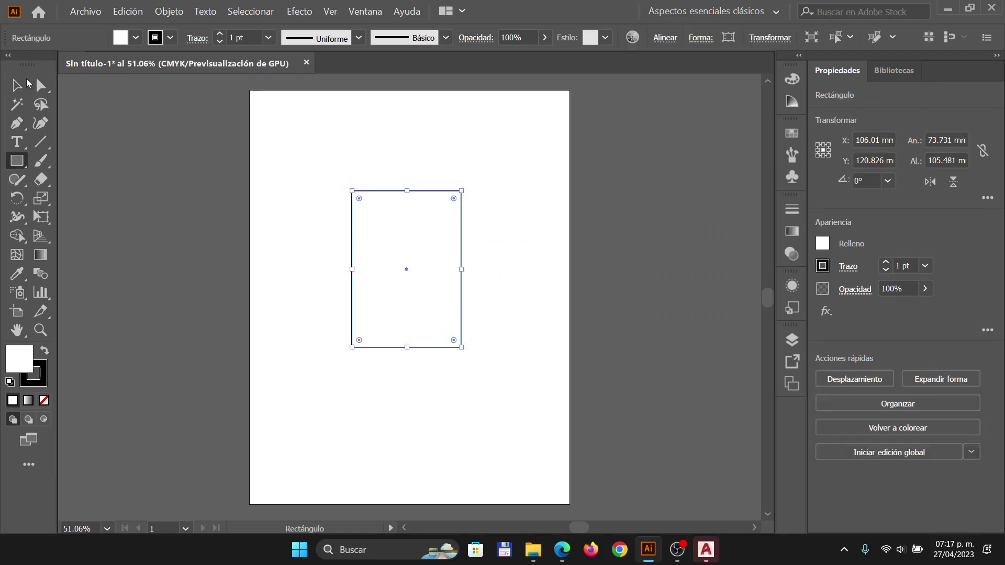
{"action": "left_click", "coordinate": [39, 89]}
{"action": "left_click", "coordinate": [17, 86]}
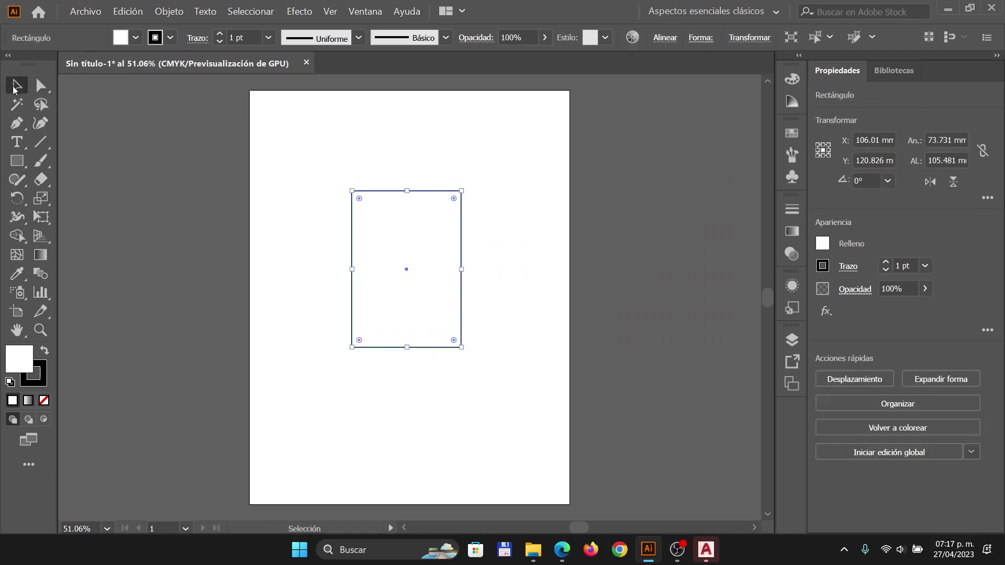
{"action": "left_click", "coordinate": [517, 223]}
{"action": "left_click", "coordinate": [407, 241]}
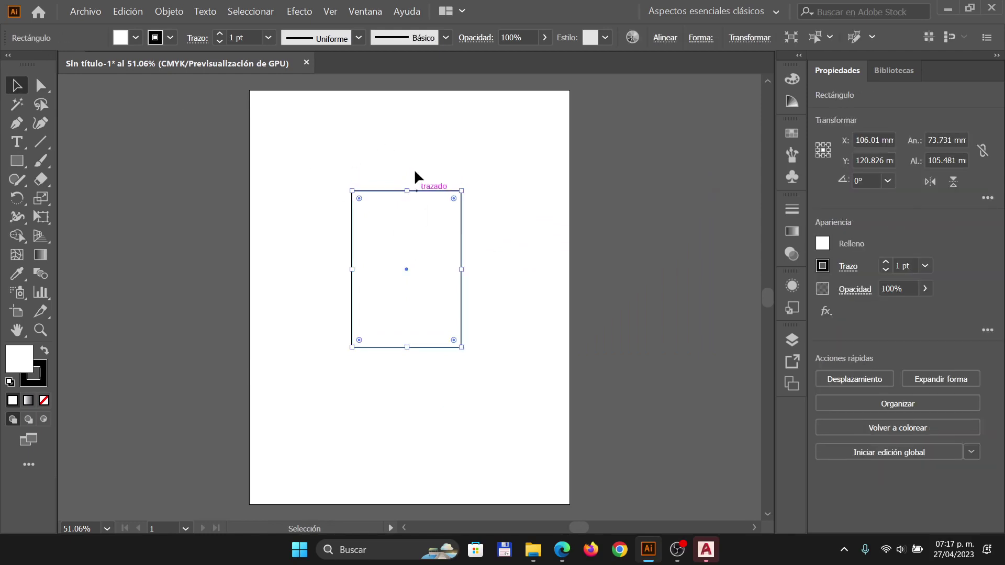
- Move the whole rectangle up and to the left on the artboard, centring it at about X 83 mm, Y 94 mm
{"action": "left_click_drag", "start_coordinate": [375, 242], "coordinate": [413, 193]}
{"action": "left_click_drag", "start_coordinate": [401, 231], "coordinate": [378, 238]}
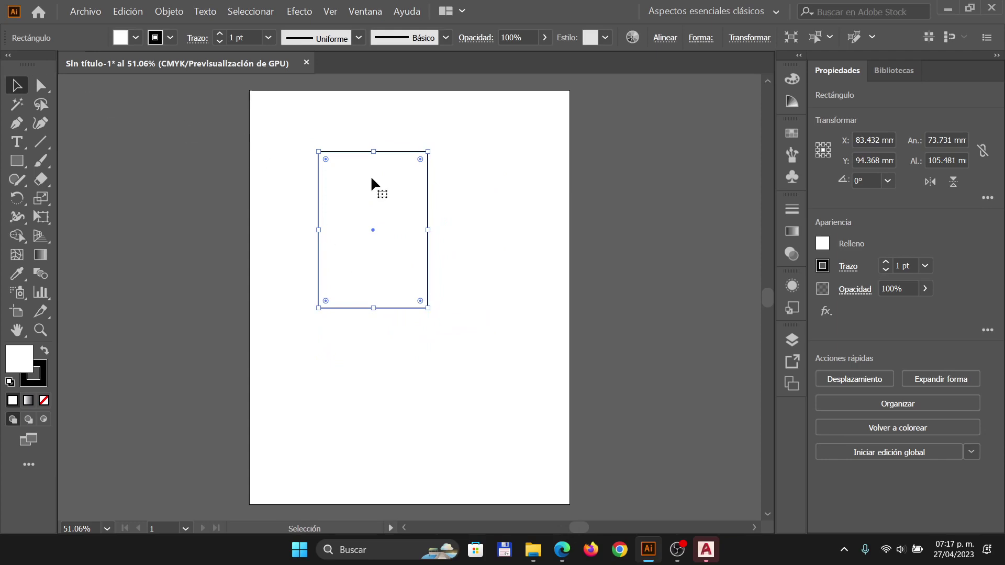
- Reshape the rectangle into an irregular quadrilateral with the Direct Selection tool, moving individual corner points and raising its top edge
{"action": "key", "text": "a"}
{"action": "left_click", "coordinate": [429, 153]}
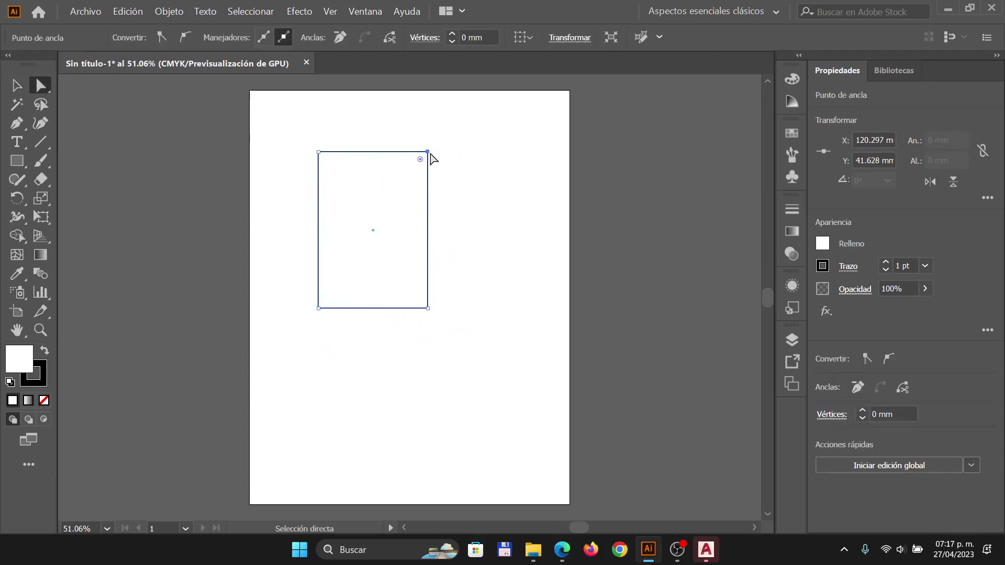
{"action": "left_click_drag", "start_coordinate": [428, 152], "coordinate": [409, 188]}
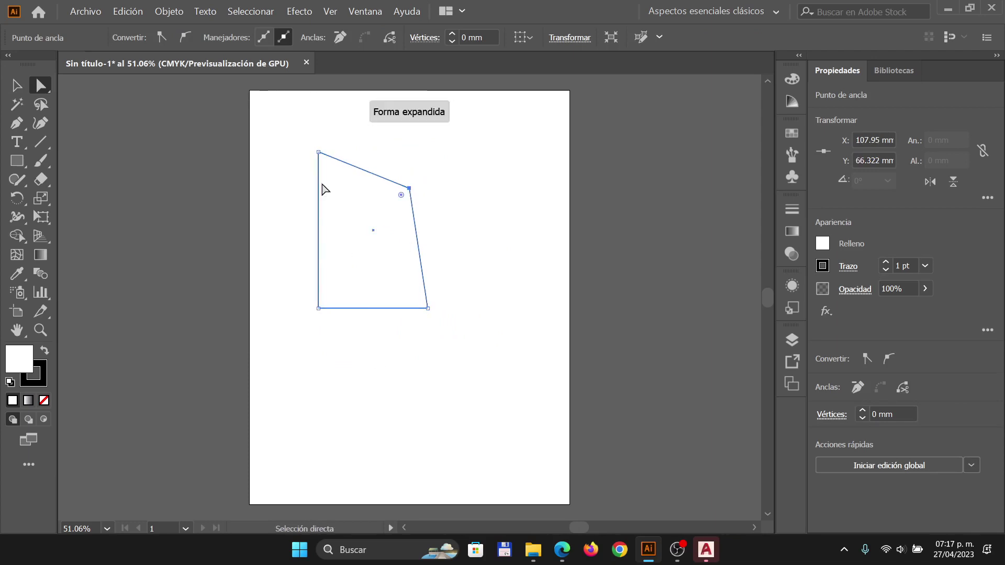
{"action": "left_click_drag", "start_coordinate": [319, 152], "coordinate": [292, 199]}
{"action": "left_click", "coordinate": [428, 309]}
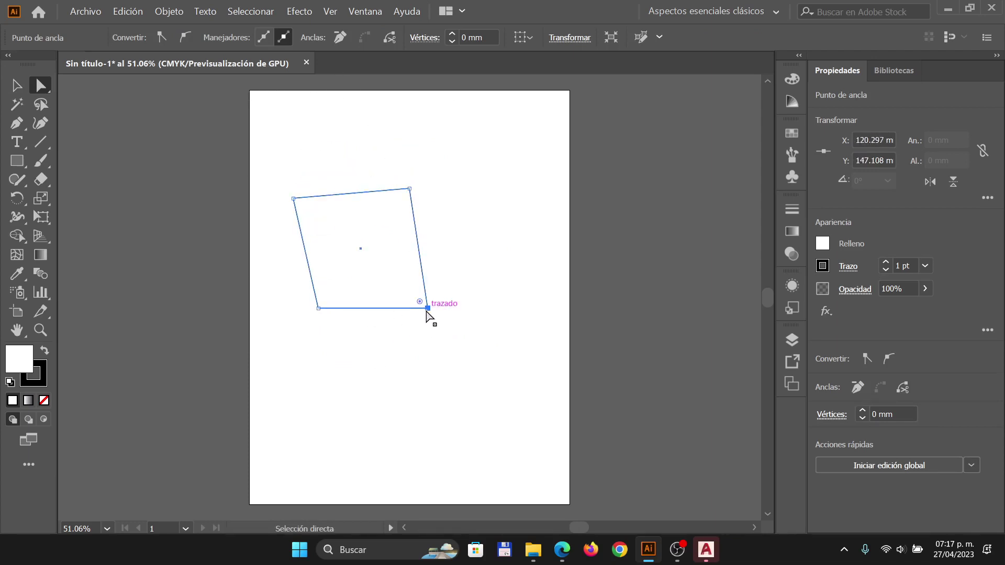
{"action": "left_click_drag", "start_coordinate": [427, 308], "coordinate": [431, 259]}
{"action": "left_click", "coordinate": [396, 267]}
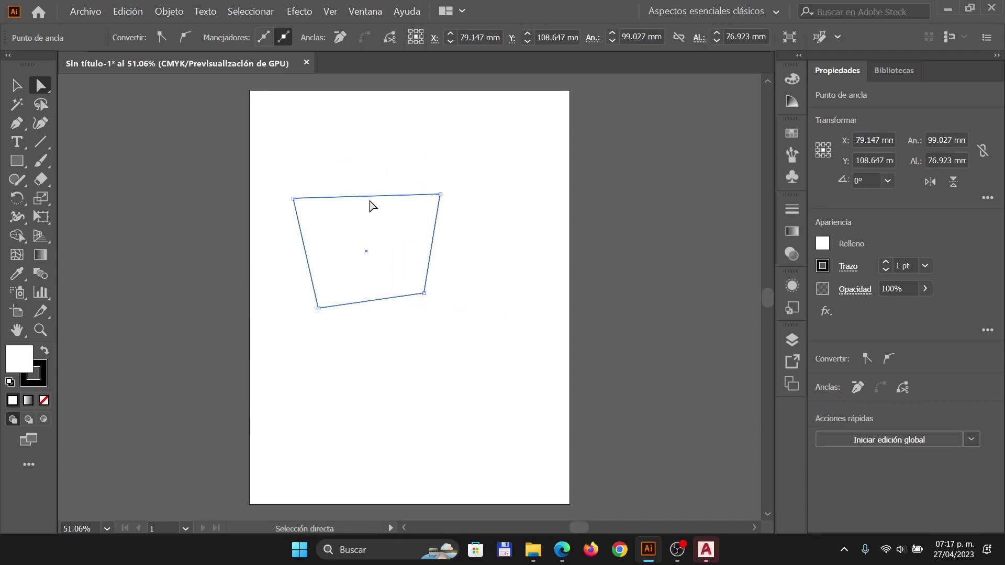
{"action": "left_click_drag", "start_coordinate": [371, 198], "coordinate": [377, 141]}
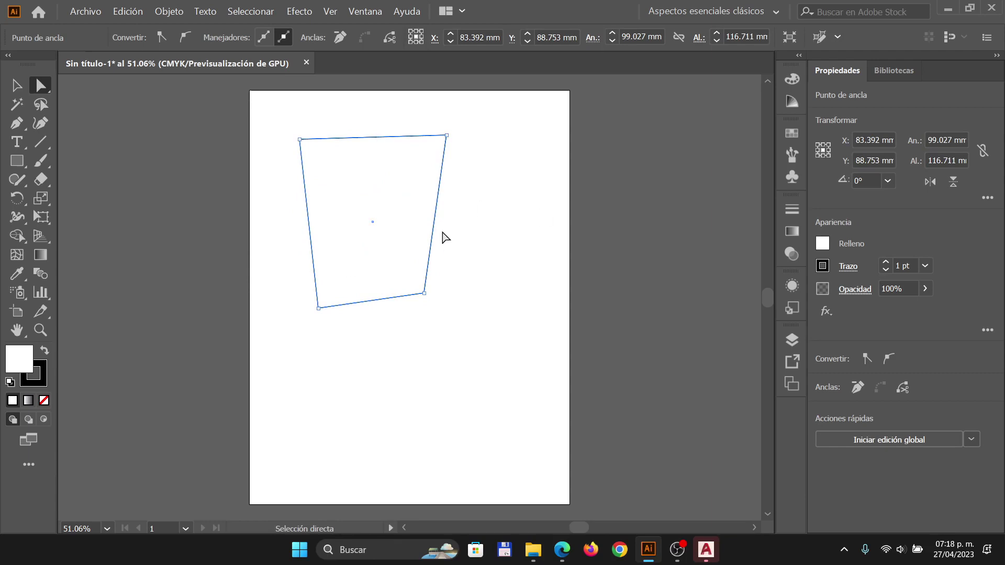
- Move the whole quadrilateral slightly up and left with the Selection tool and deselect it
{"action": "key", "text": "v"}
{"action": "mouse_move", "coordinate": [375, 188]}
{"action": "left_mouse_down"}
{"action": "mouse_move", "coordinate": [445, 268]}
{"action": "mouse_move", "coordinate": [361, 181]}
{"action": "left_mouse_up"}
{"action": "left_click", "coordinate": [493, 237]}
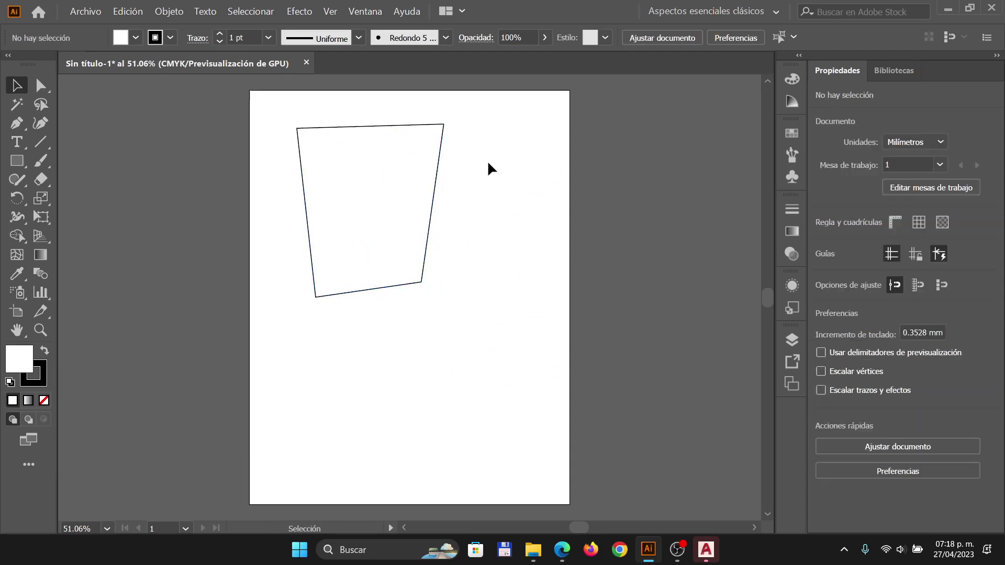
- Delete only the quadrilateral's right edge using the Direct Selection tool
{"action": "key", "text": "a"}
{"action": "left_click_drag", "start_coordinate": [459, 113], "coordinate": [418, 173]}
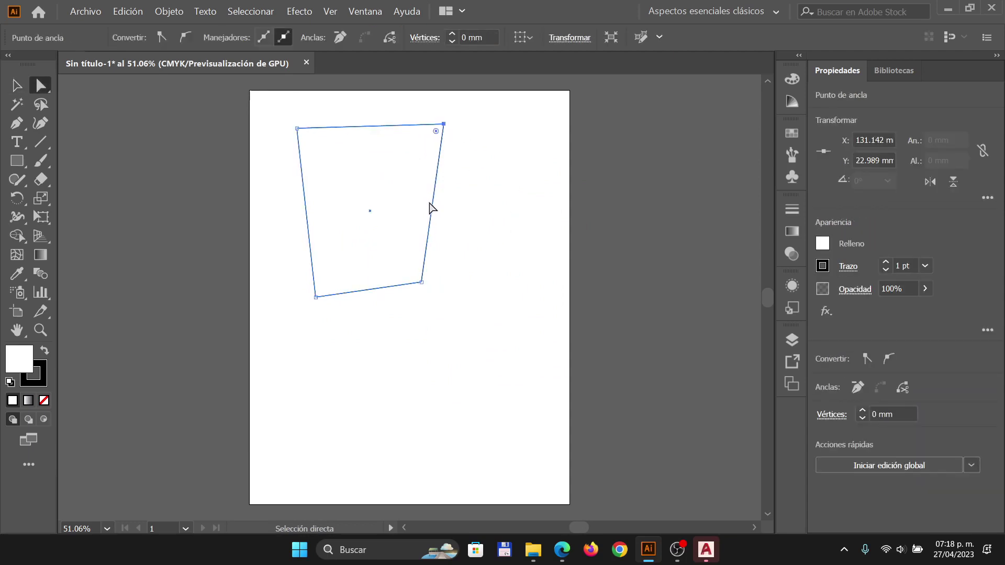
{"action": "left_click", "coordinate": [431, 207]}
{"action": "key", "text": "Delete"}
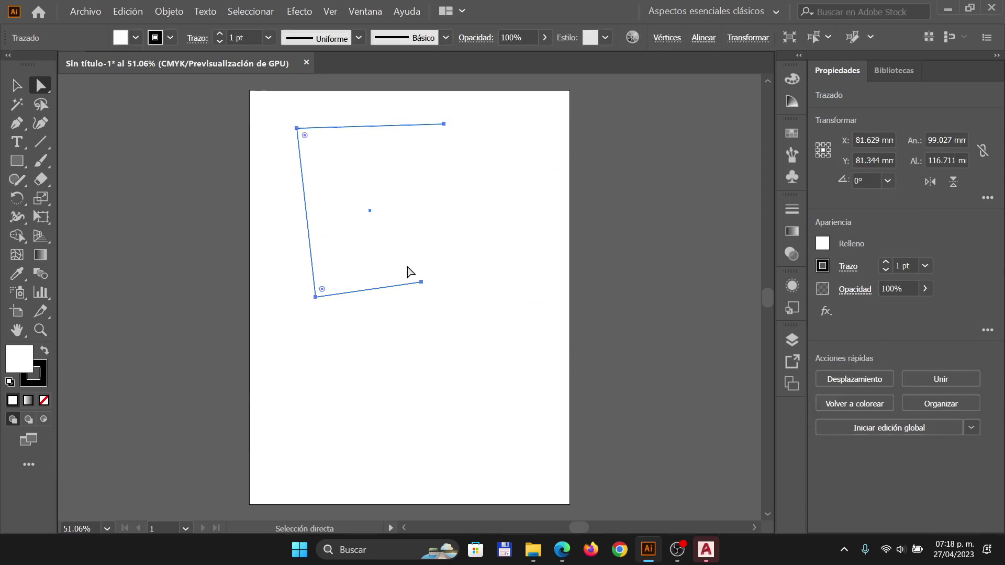
- Shift the open three-sided path slightly down and right, and delete it entirely with the Selection tool
{"action": "mouse_move", "coordinate": [408, 272]}
{"action": "left_mouse_down"}
{"action": "mouse_move", "coordinate": [388, 263]}
{"action": "mouse_move", "coordinate": [359, 321]}
{"action": "mouse_move", "coordinate": [415, 276]}
{"action": "left_mouse_up"}
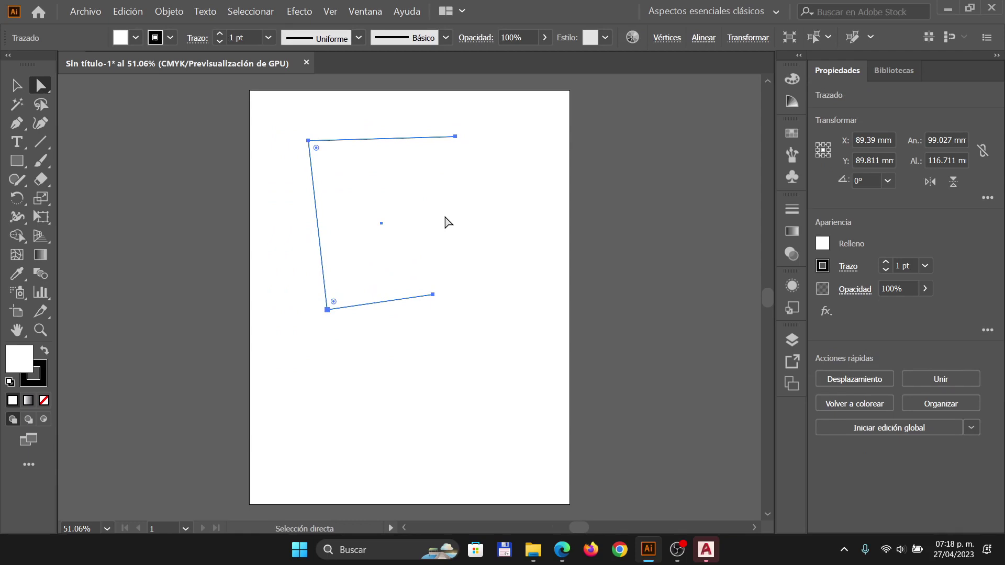
{"action": "key", "text": "v"}
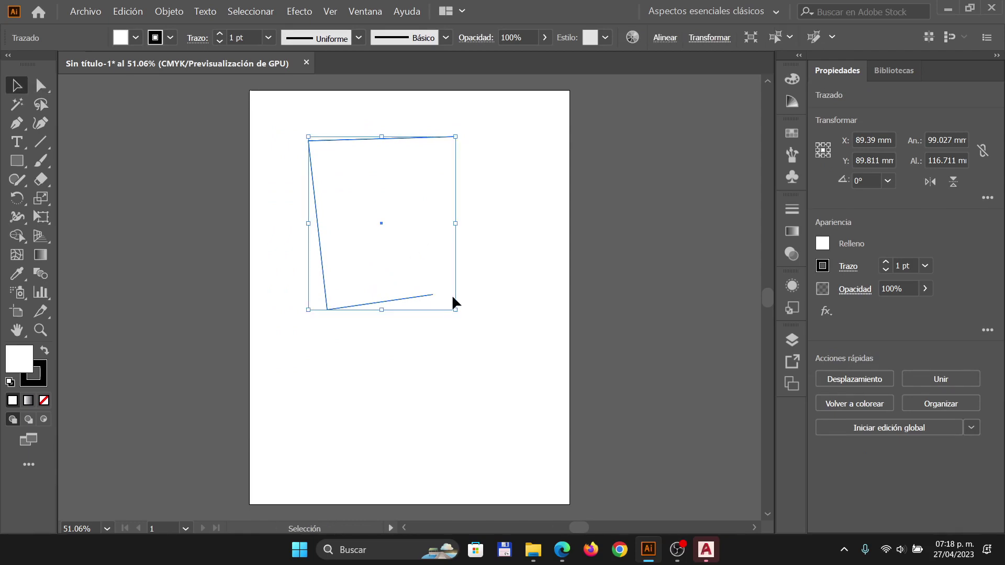
{"action": "left_click", "coordinate": [435, 322]}
{"action": "left_click", "coordinate": [399, 256]}
{"action": "key", "text": "Delete"}
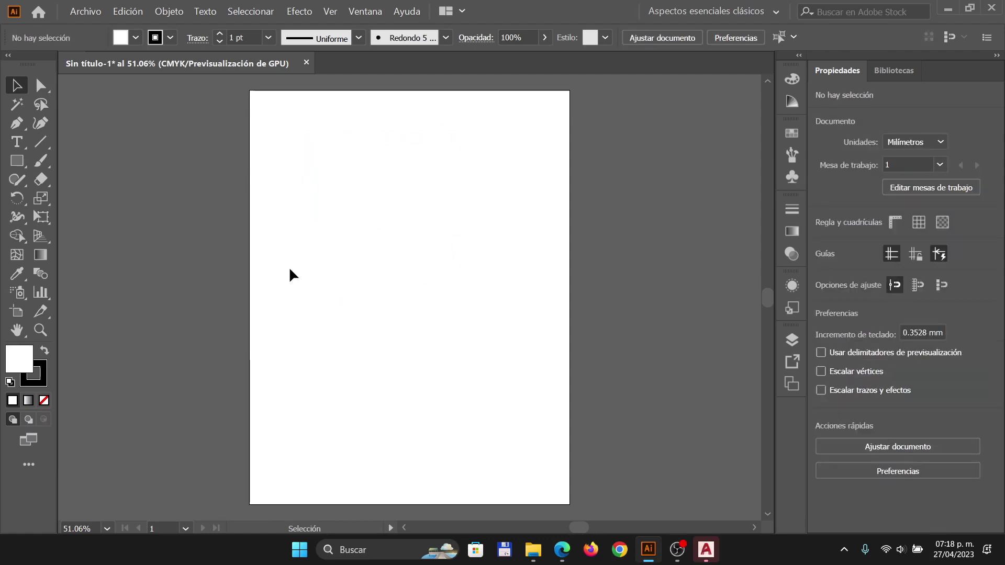
- Switch to the Prezi presentation, examine the slide on the M rectangle and X colour-swap shortcuts with its properties image, and return to Illustrator
{"action": "key", "text": "alt+Tab"}
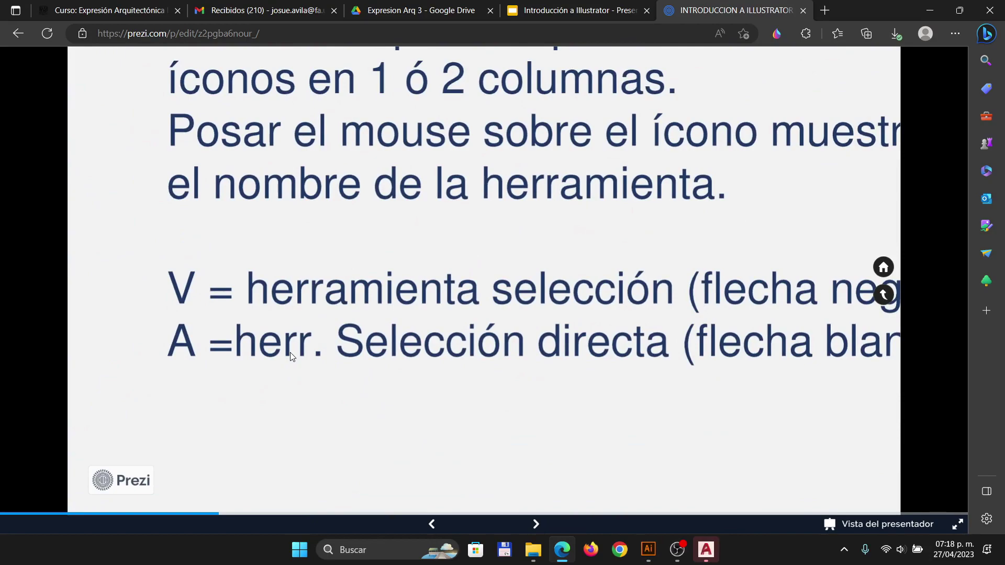
{"action": "key", "text": "Right"}
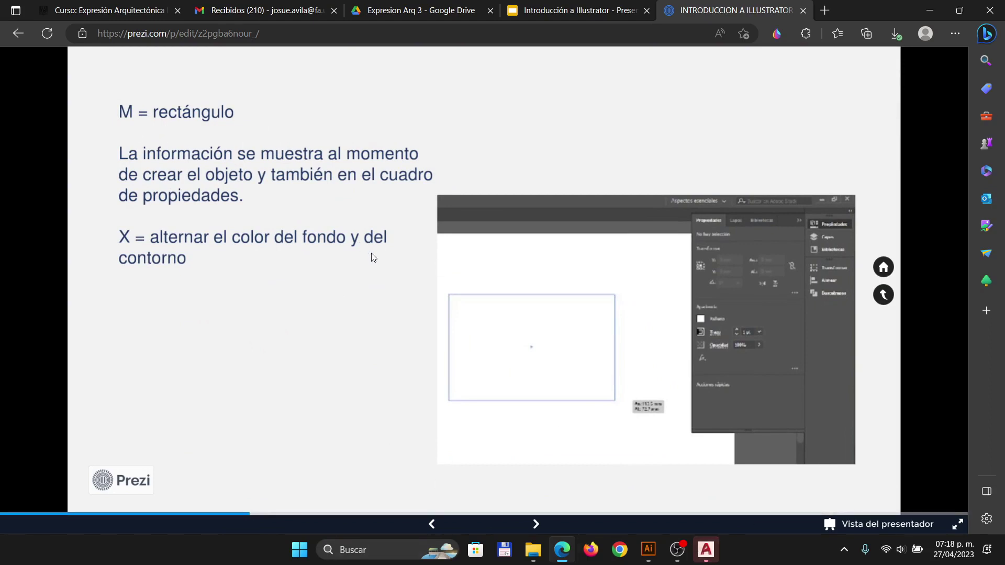
{"action": "left_click", "coordinate": [649, 337]}
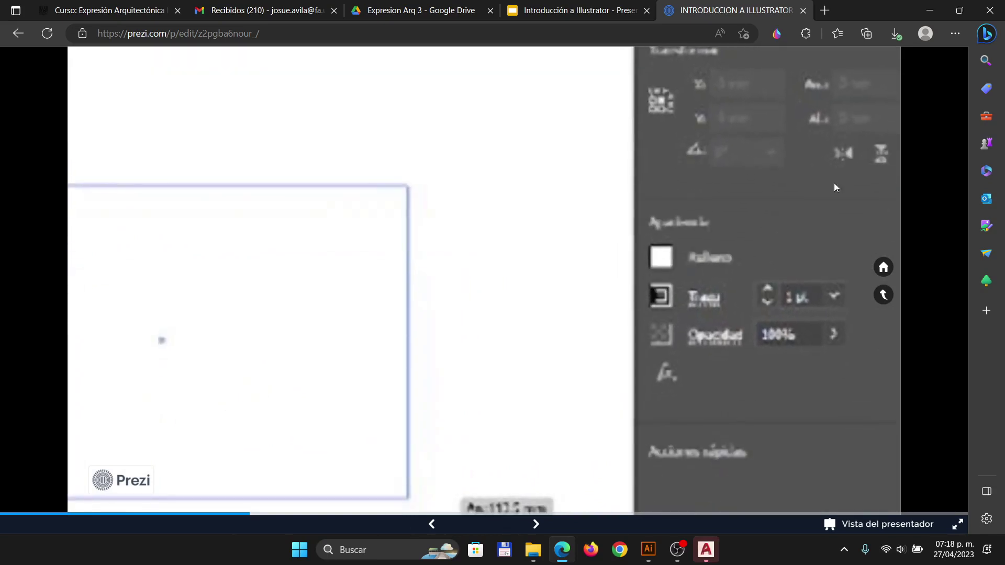
{"action": "left_click", "coordinate": [721, 341]}
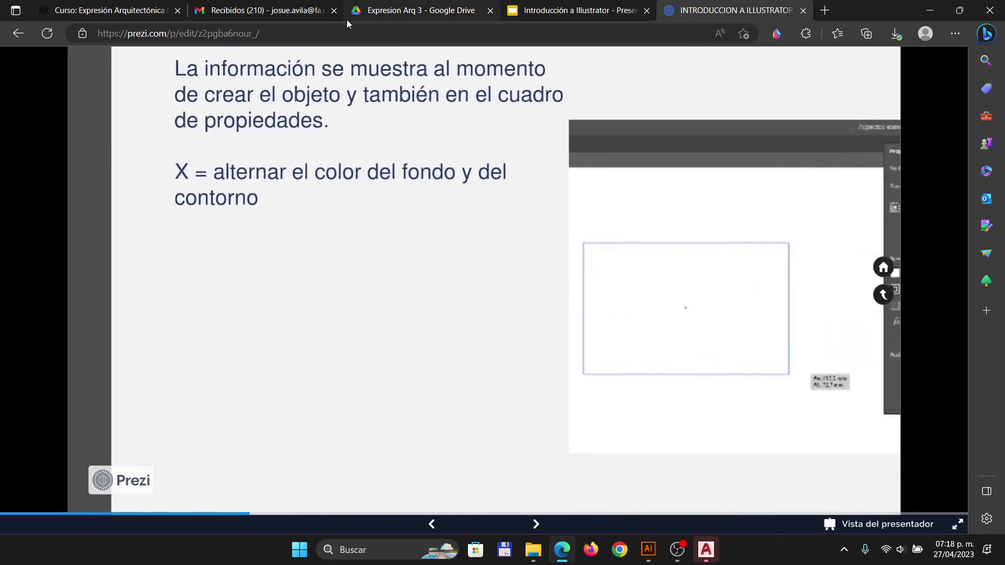
{"action": "left_click", "coordinate": [739, 310]}
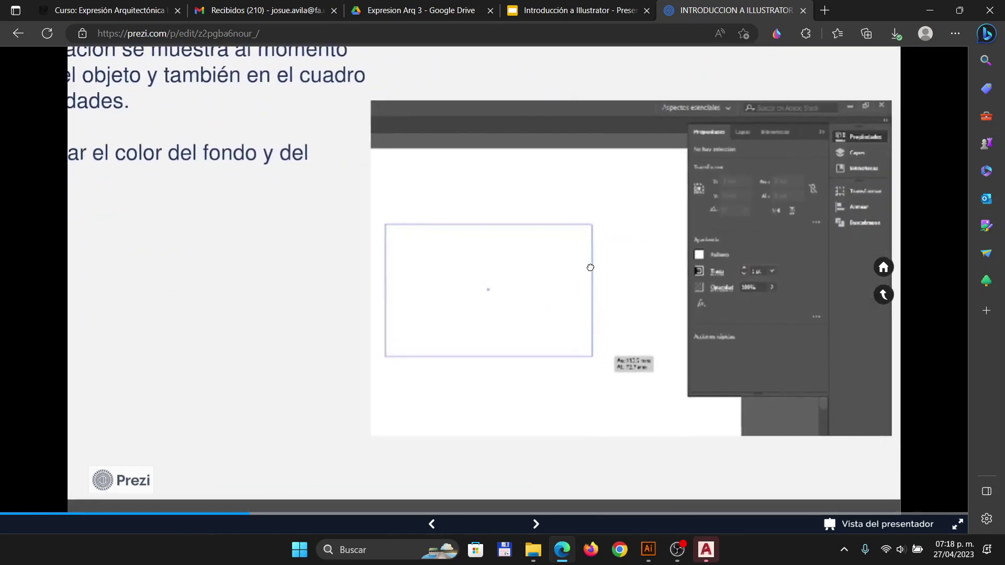
{"action": "left_click", "coordinate": [647, 553]}
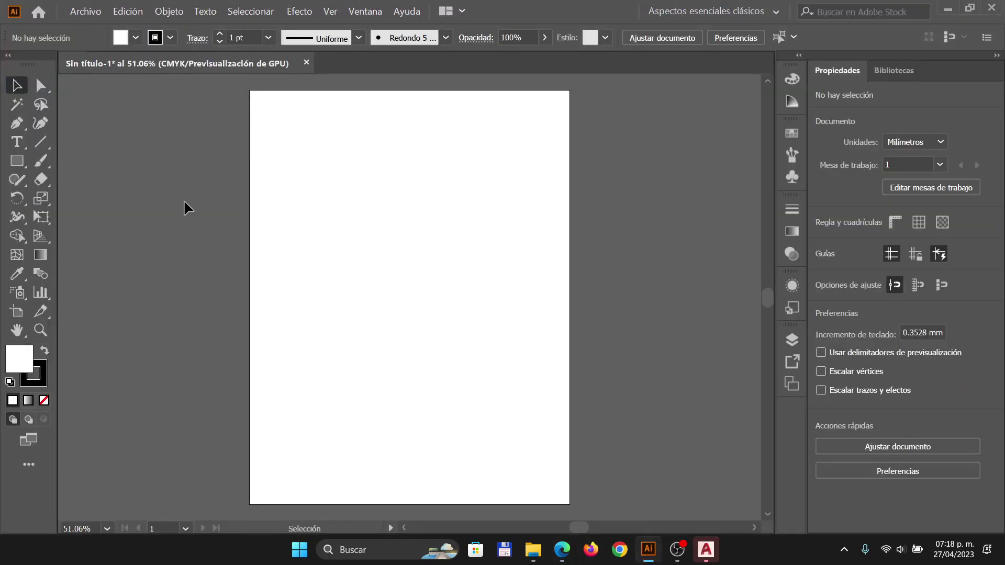
- Draw a freehand rectangle about 91 x 109 mm on the artboard with the Rectangle tool and delete it
{"action": "key", "text": "m"}
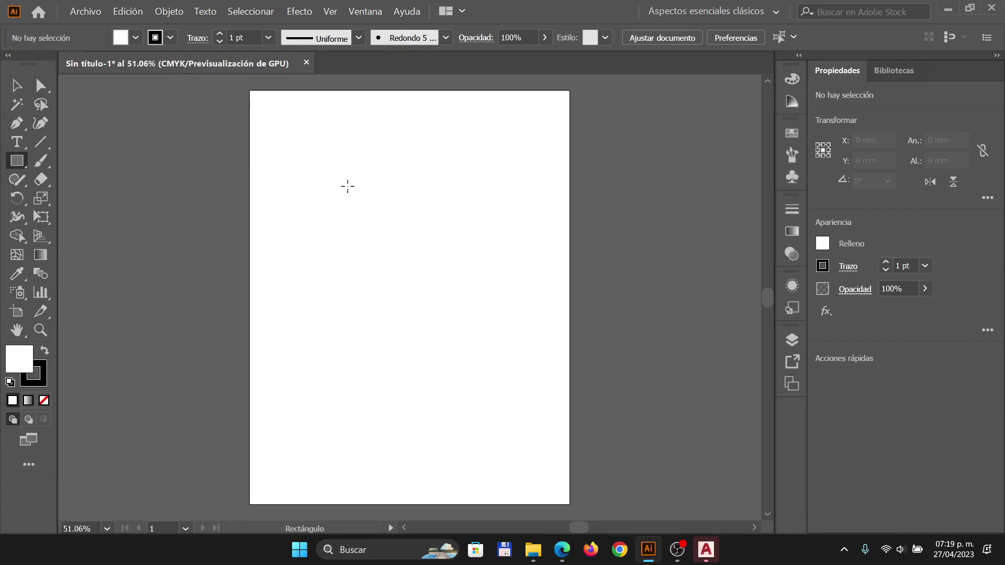
{"action": "left_click_drag", "start_coordinate": [316, 166], "coordinate": [451, 326]}
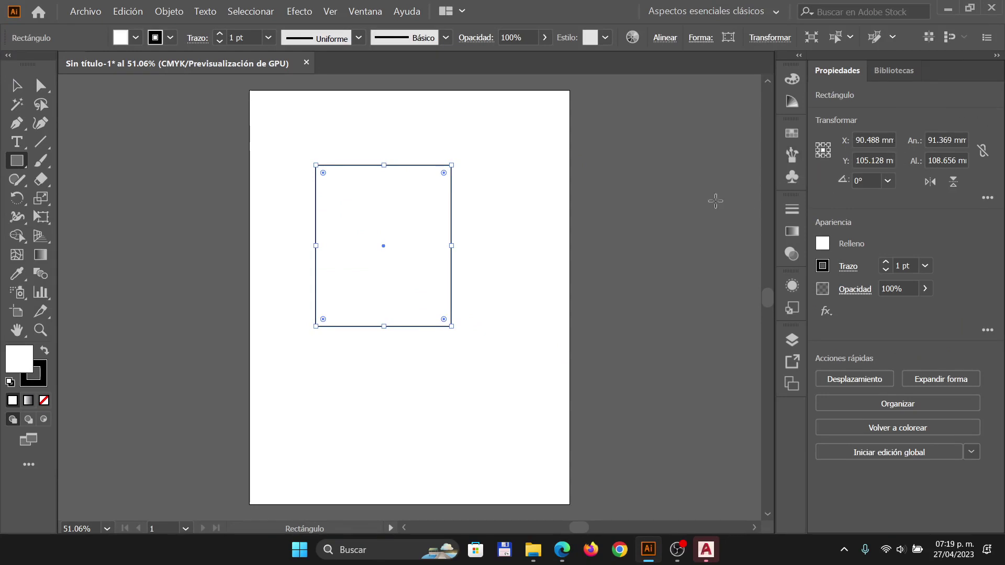
{"action": "key", "text": "Delete"}
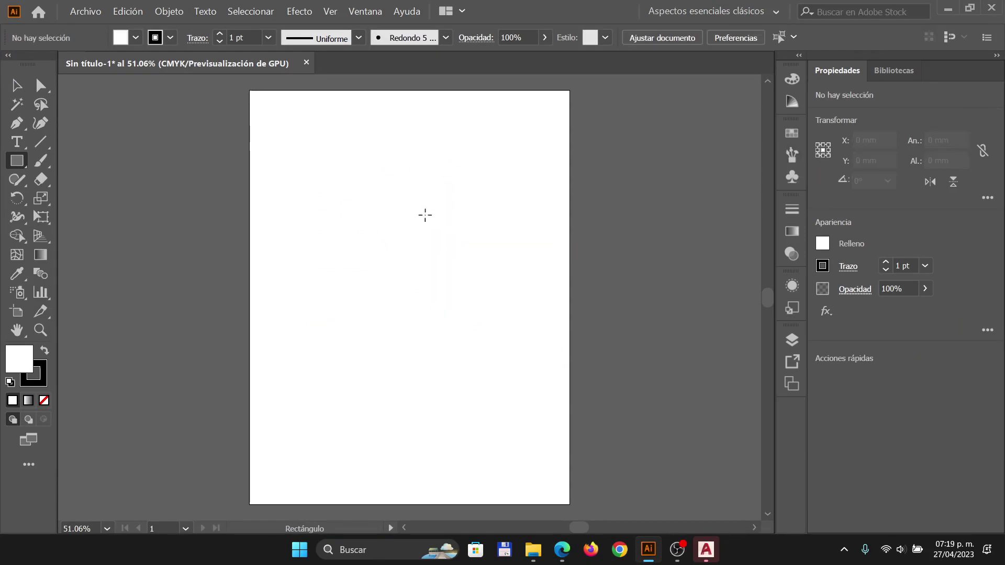
- Create a square by exact dimensions above the artboard's middle, 50 mm wide and 50 mm high
{"action": "left_click", "coordinate": [346, 211]}
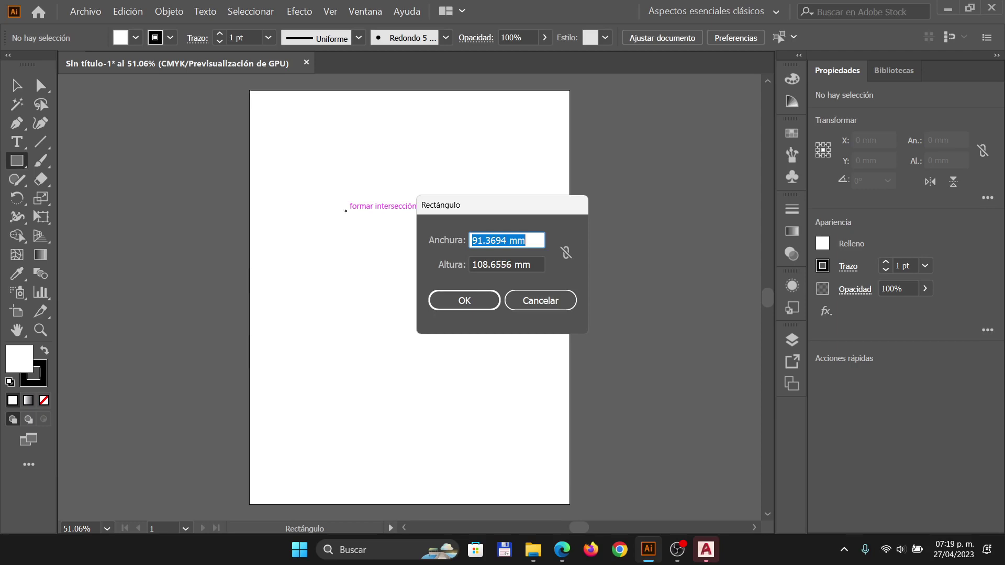
{"action": "type", "text": "50"}
{"action": "key", "text": "Tab"}
{"action": "type", "text": "50"}
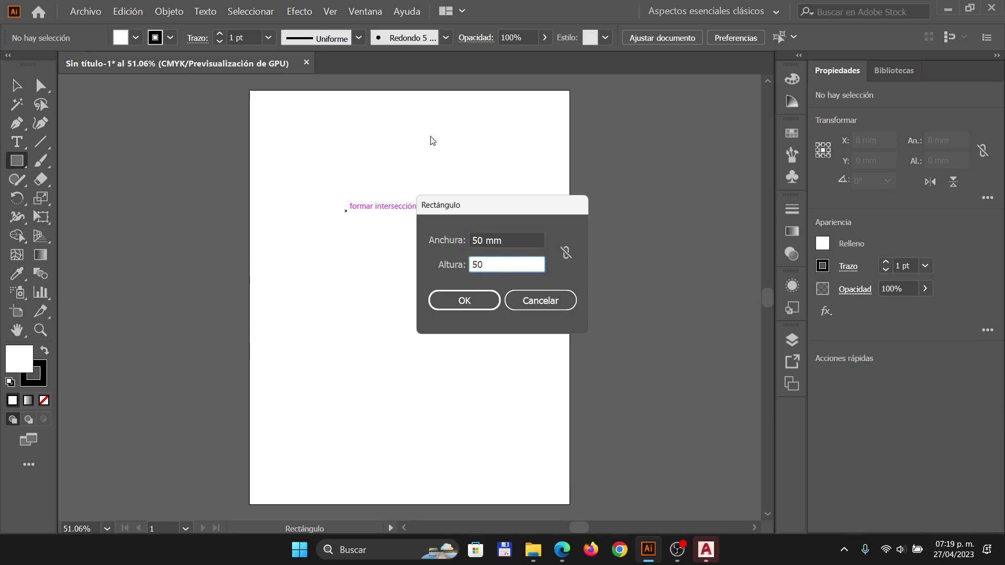
{"action": "left_click", "coordinate": [461, 300]}
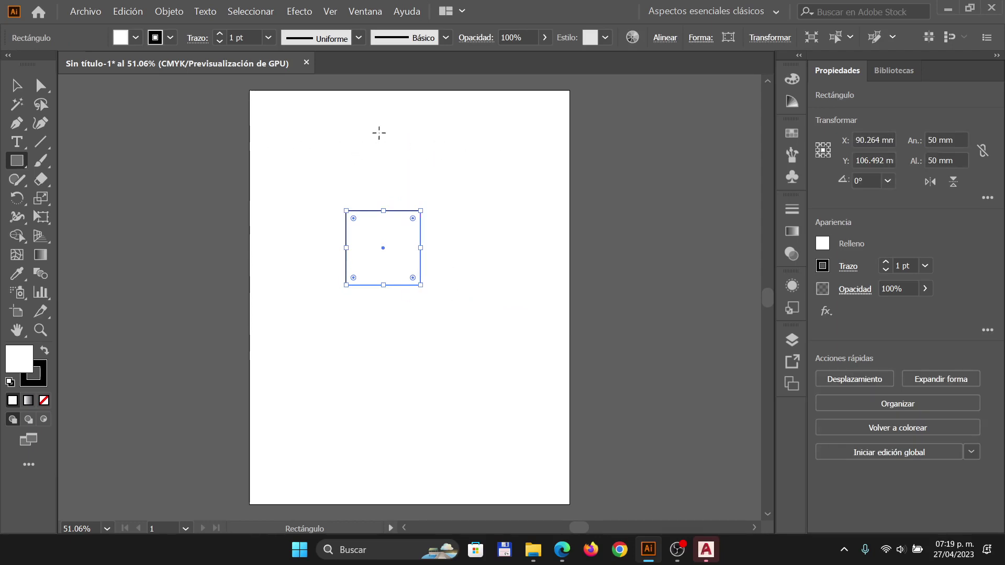
- Draw a second rectangle overlapping the square's upper-right corner and set its width to 80 mm and height to 40 mm
{"action": "left_click_drag", "start_coordinate": [379, 132], "coordinate": [511, 259]}
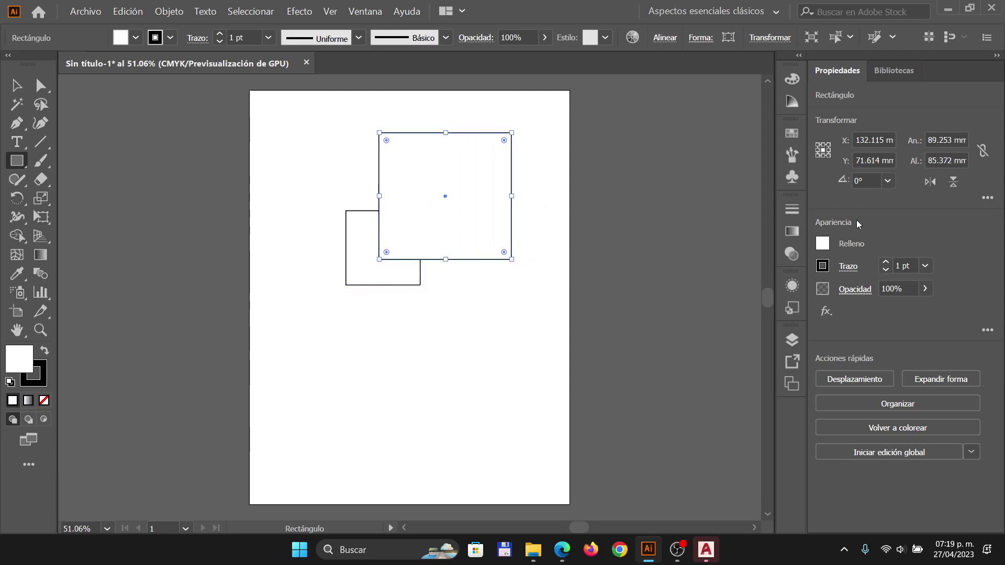
{"action": "left_click", "coordinate": [879, 141]}
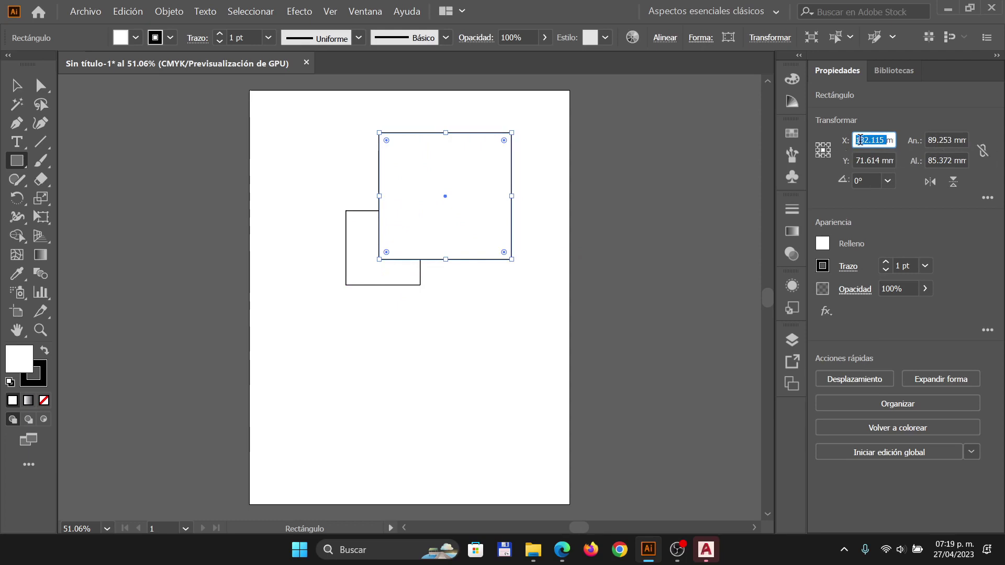
{"action": "left_click", "coordinate": [946, 157]}
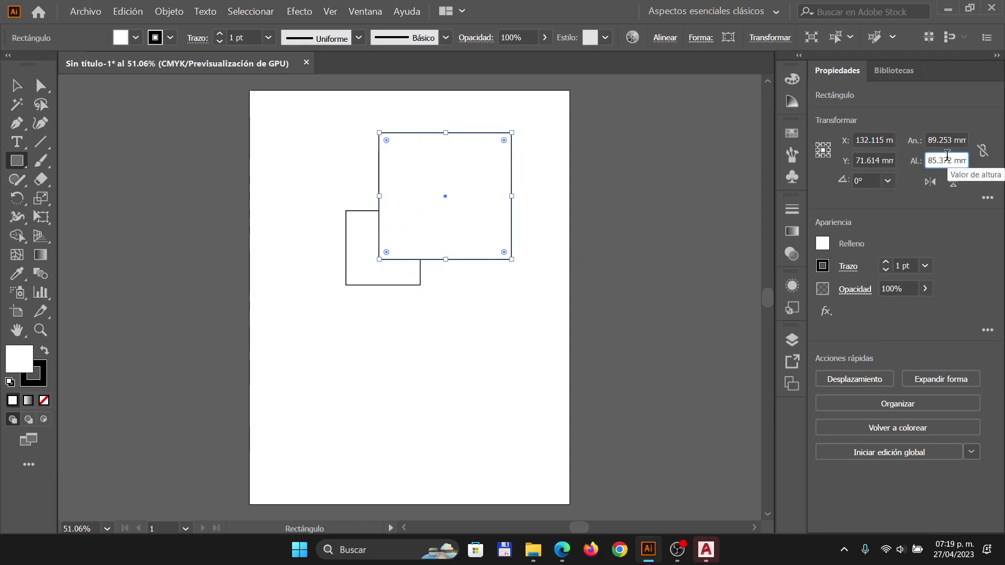
{"action": "key", "text": "shift+Tab"}
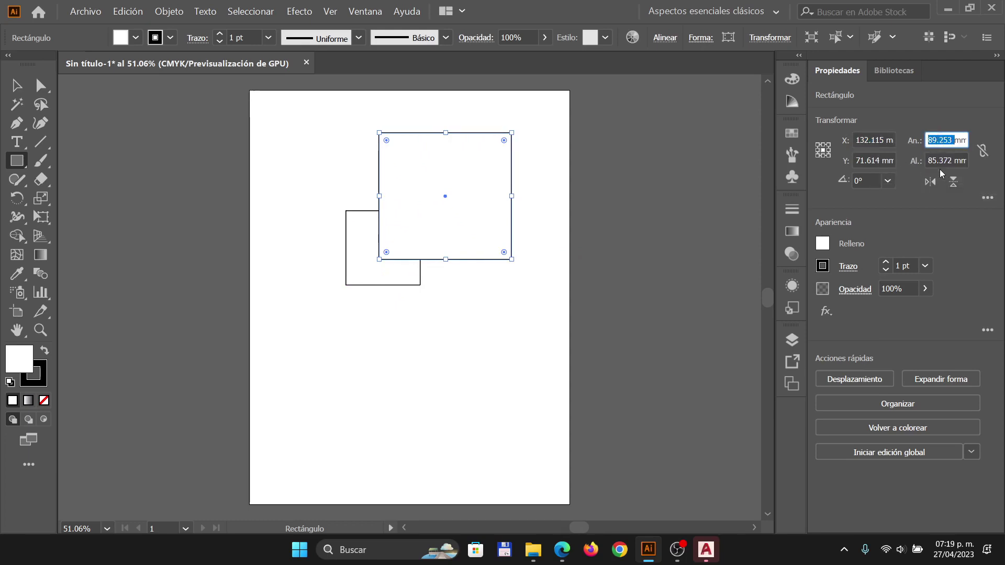
{"action": "type", "text": "80"}
{"action": "key", "text": "Return"}
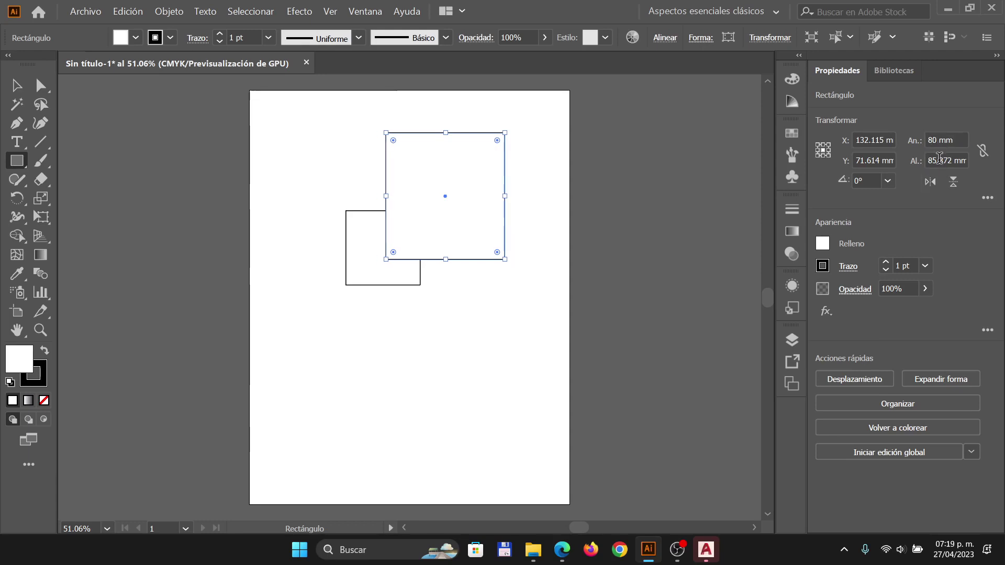
{"action": "triple_click", "coordinate": [940, 157]}
{"action": "type", "text": "40"}
{"action": "key", "text": "Return"}
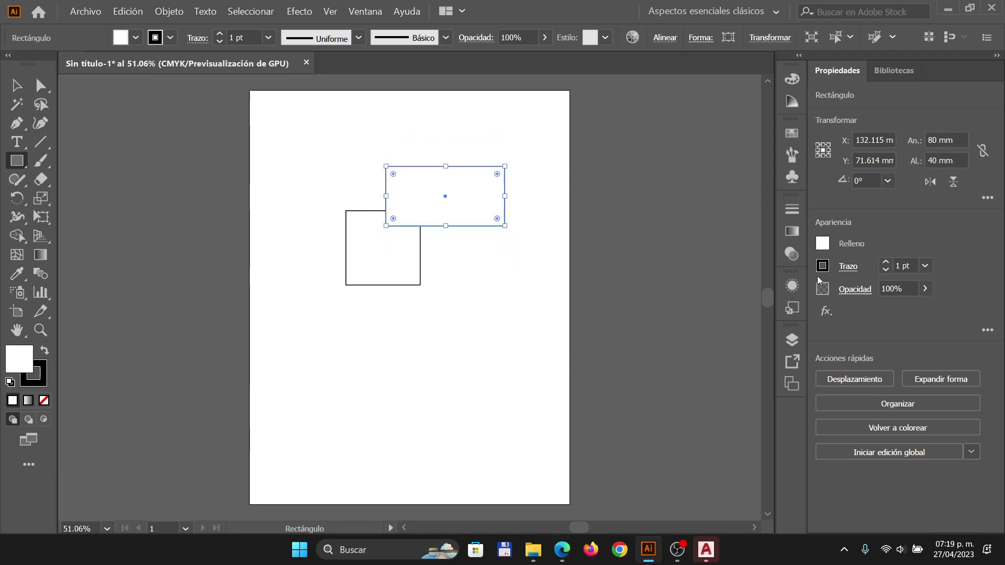
- Give the 80 x 40 mm rectangle a light brown fill and a red stroke from the swatches, checking its outline up close
{"action": "left_click", "coordinate": [823, 244]}
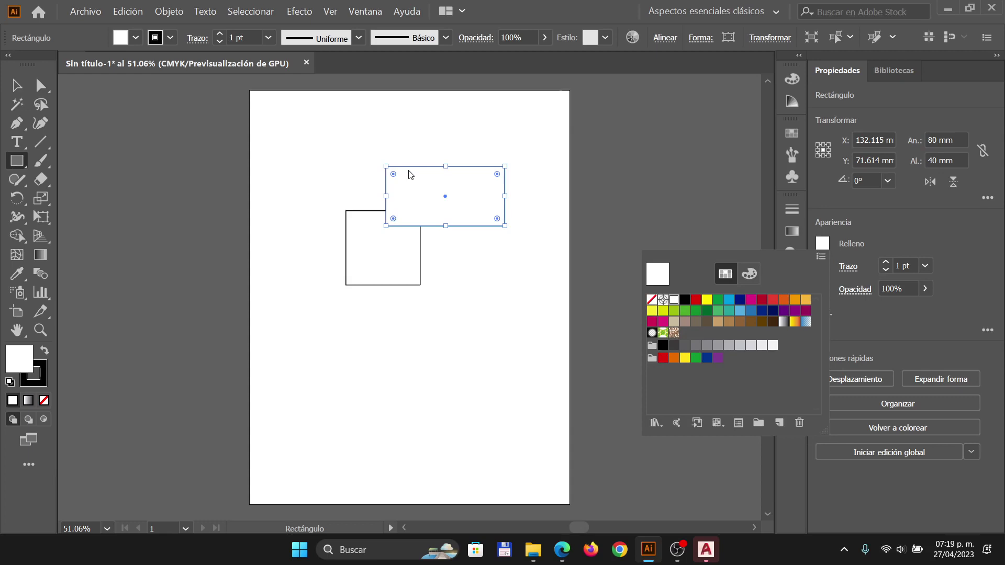
{"action": "left_click", "coordinate": [717, 322]}
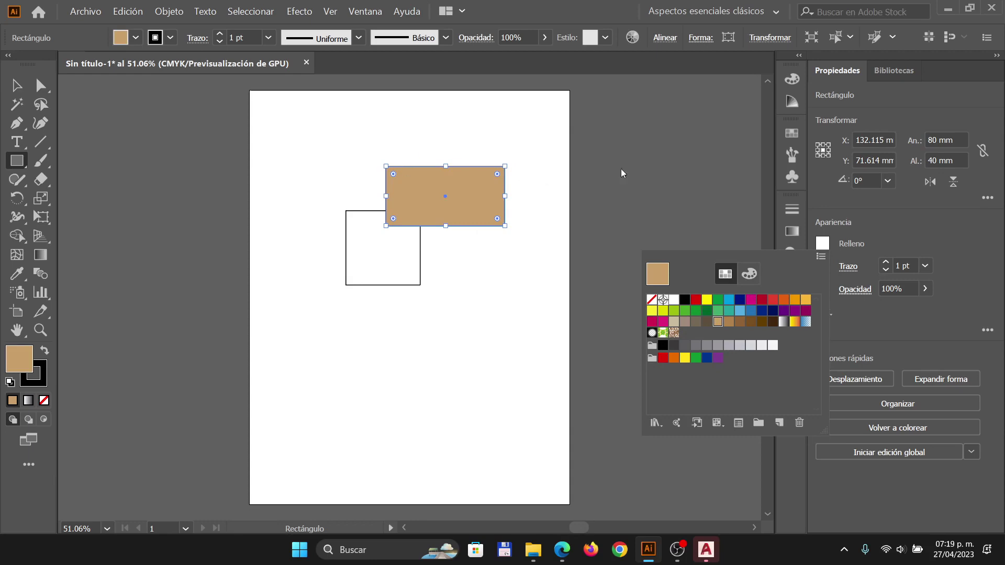
{"action": "left_click", "coordinate": [823, 267]}
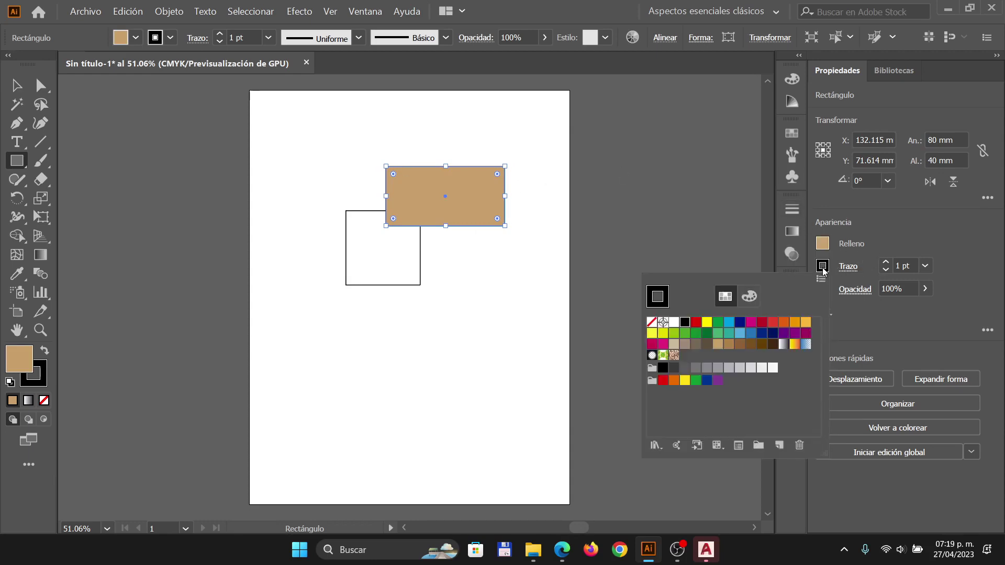
{"action": "left_click", "coordinate": [696, 321]}
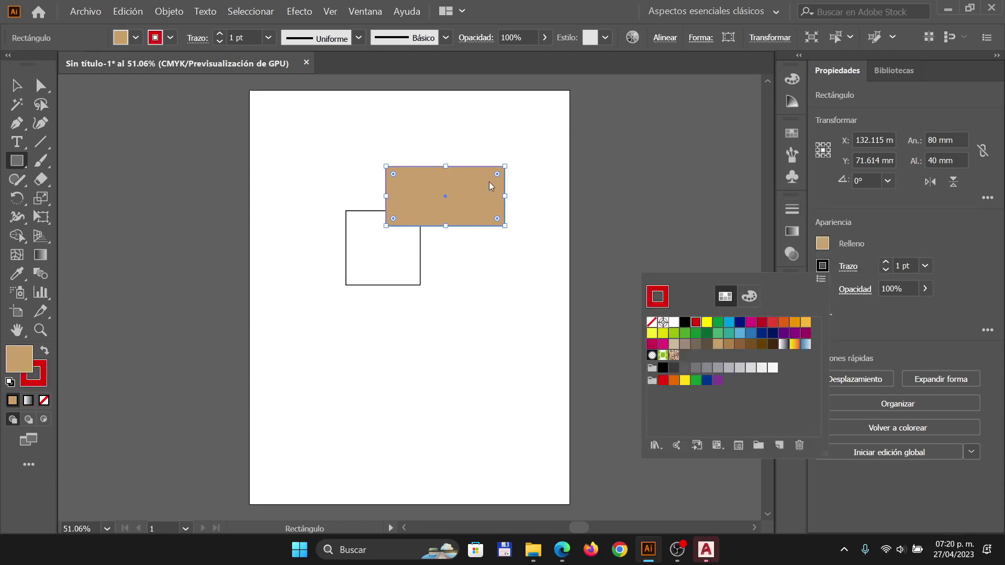
{"action": "scroll", "coordinate": [514, 184], "scroll_direction": "up", "scroll_amount": 4, "text": "alt"}
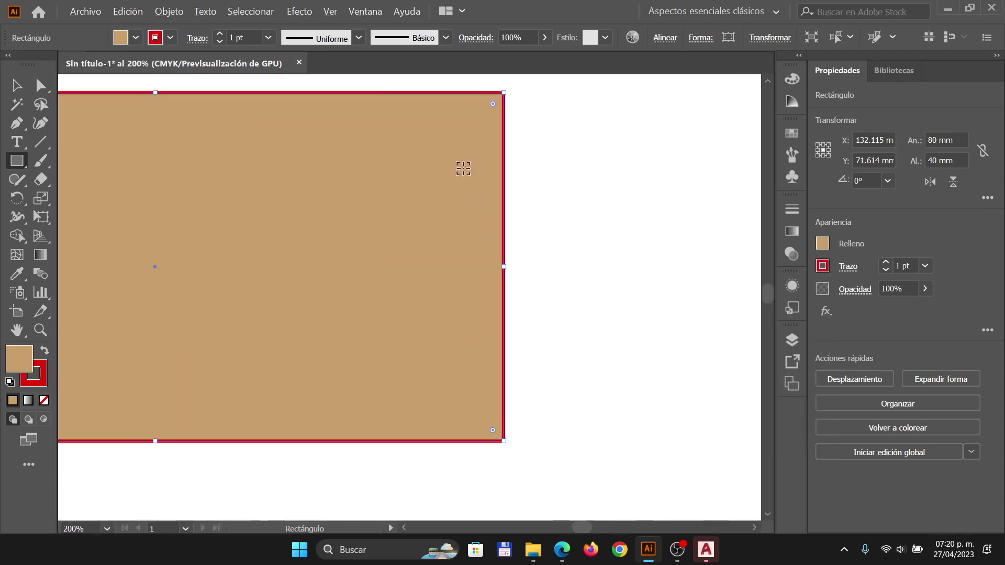
- Review the rectangle slide's note on alternating fill and stroke colours in the browser's Prezi presentation, and return to Illustrator
{"action": "scroll", "coordinate": [495, 219], "scroll_direction": "up", "scroll_amount": 3, "text": "alt"}
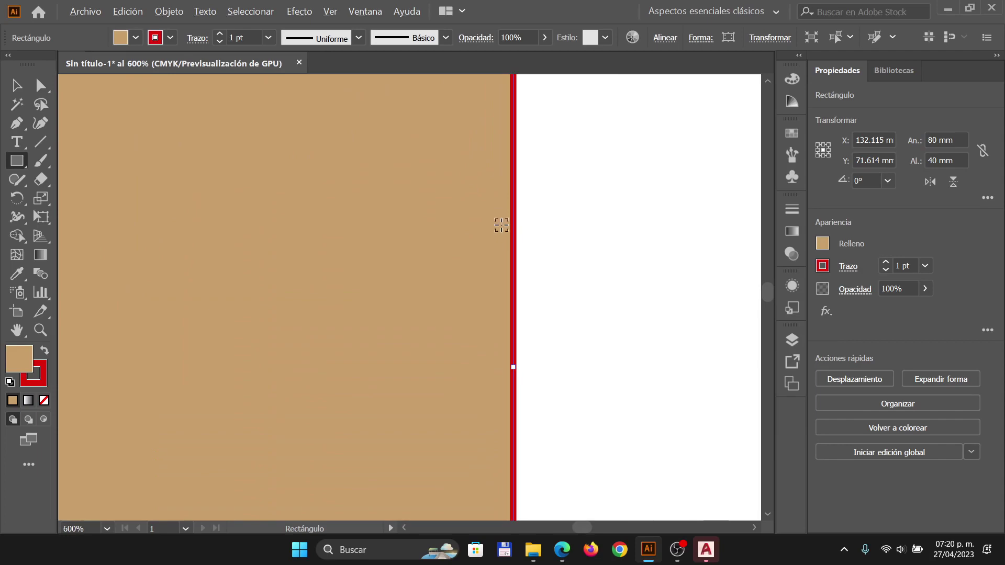
{"action": "key", "text": "alt+Tab"}
{"action": "scroll", "coordinate": [554, 227], "scroll_direction": "down", "scroll_amount": 2}
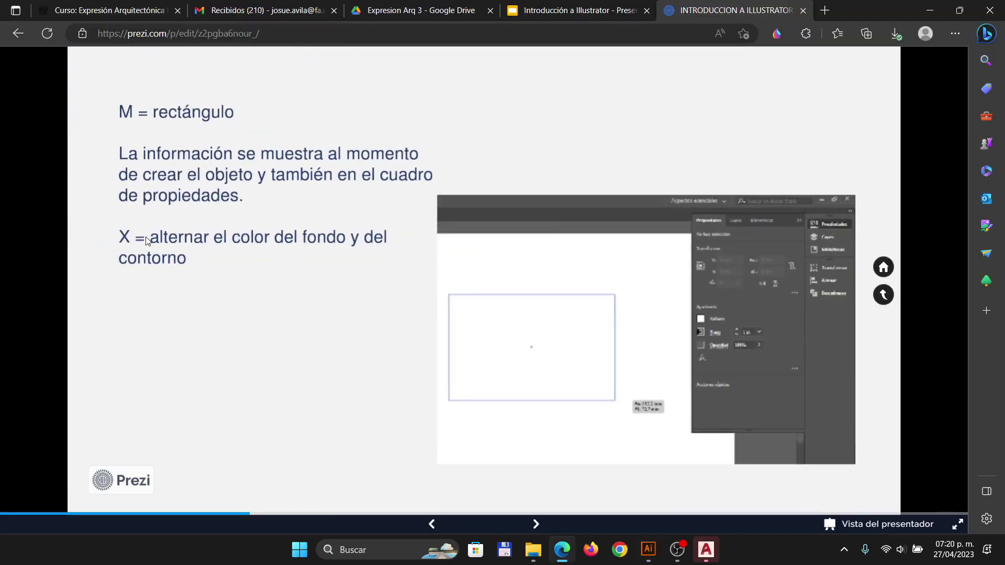
{"action": "key", "text": "alt+Tab"}
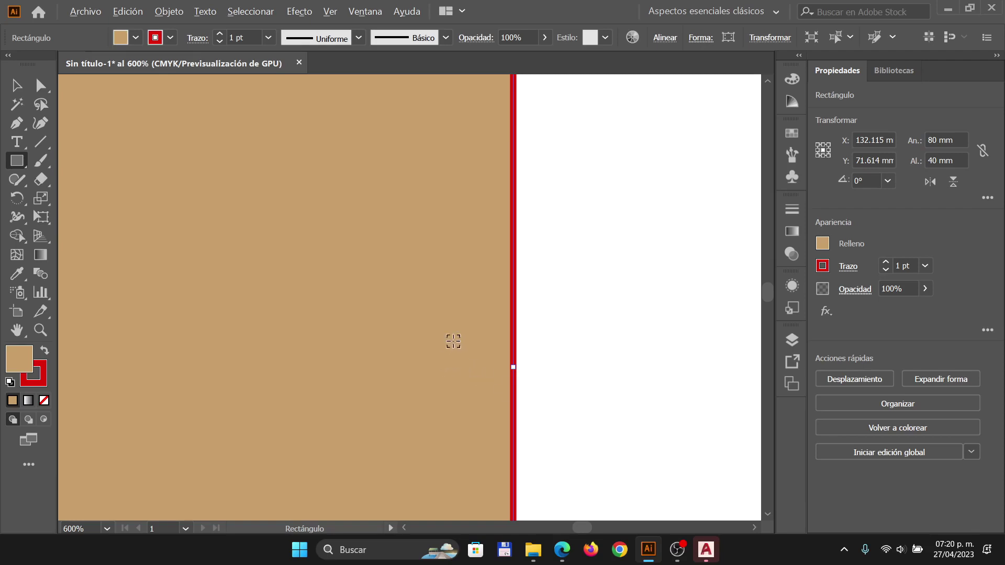
- Swap the rectangle's fill and stroke colours back and forth, ending with the brown fill and red stroke
{"action": "scroll", "coordinate": [452, 339], "scroll_direction": "down", "scroll_amount": 3}
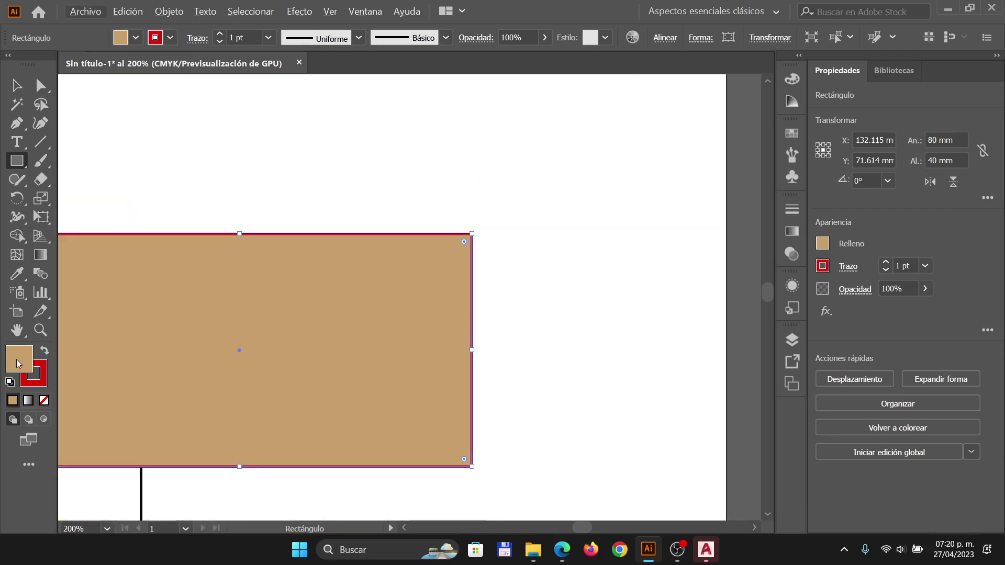
{"action": "left_click", "coordinate": [31, 374]}
{"action": "left_click", "coordinate": [19, 366]}
{"action": "left_click", "coordinate": [45, 355]}
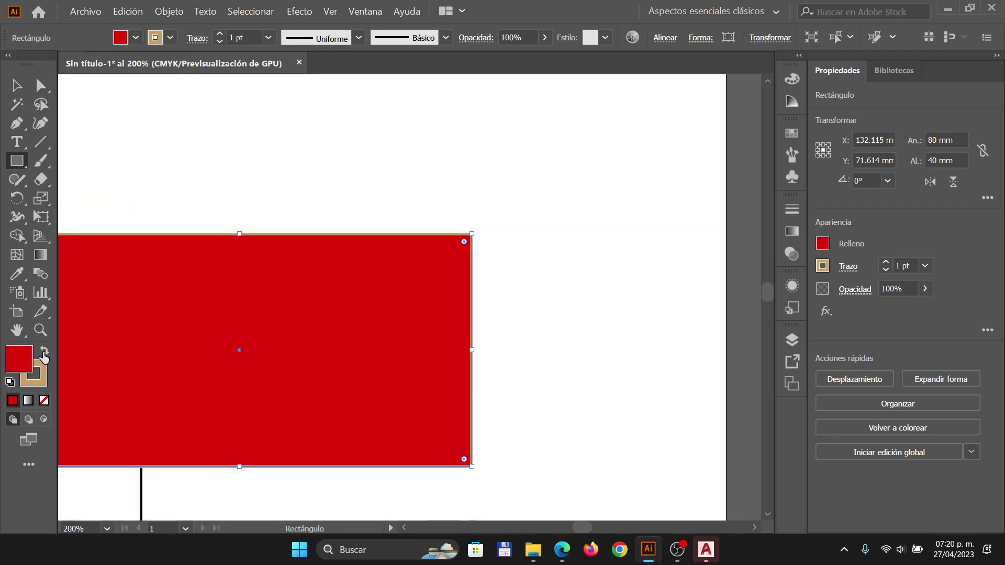
{"action": "left_click", "coordinate": [45, 355]}
{"action": "left_click", "coordinate": [45, 355]}
{"action": "left_click", "coordinate": [44, 355]}
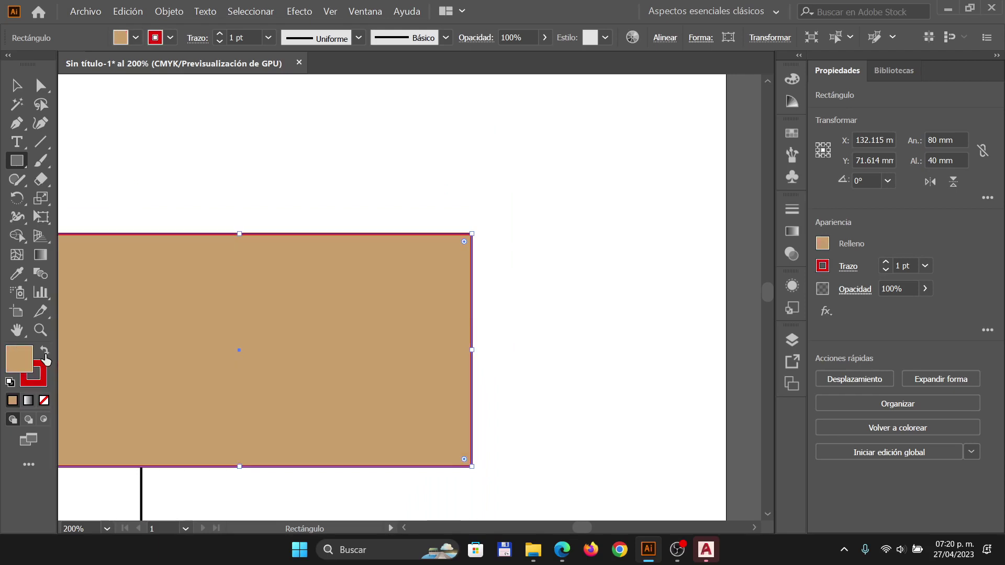
- Alternate the active colour between stroke and fill several times, leaving the fill active
{"action": "key", "text": "x"}
{"action": "key", "text": "x"}
{"action": "key", "text": "x"}
{"action": "key", "text": "x"}
{"action": "key", "text": "x"}
{"action": "key", "text": "x"}
{"action": "key", "text": "x"}
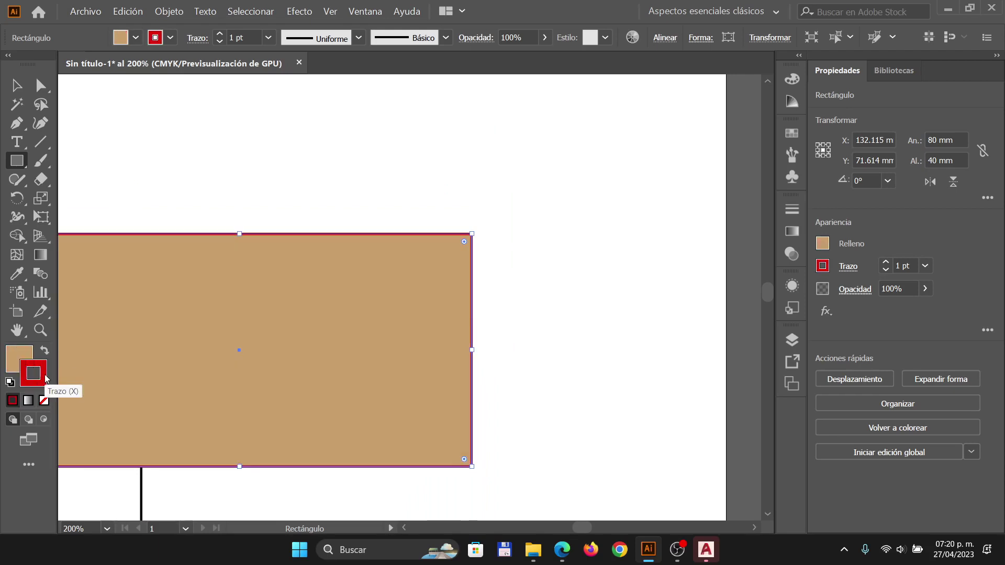
{"action": "key", "text": "x"}
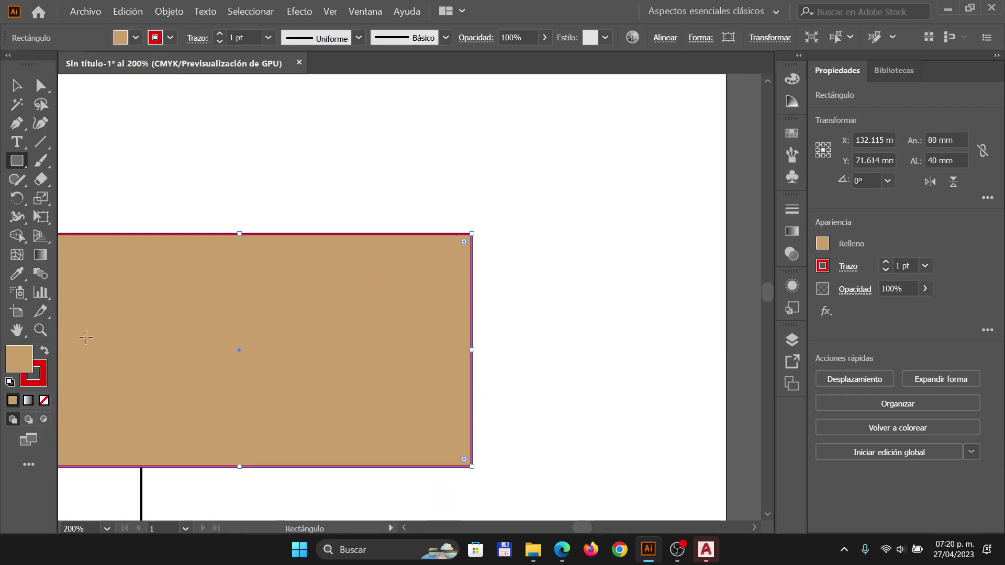
- Delete the brown rectangle and the white square from the artboard with the Selection tool
{"action": "scroll", "coordinate": [439, 295], "scroll_direction": "down", "scroll_amount": 1}
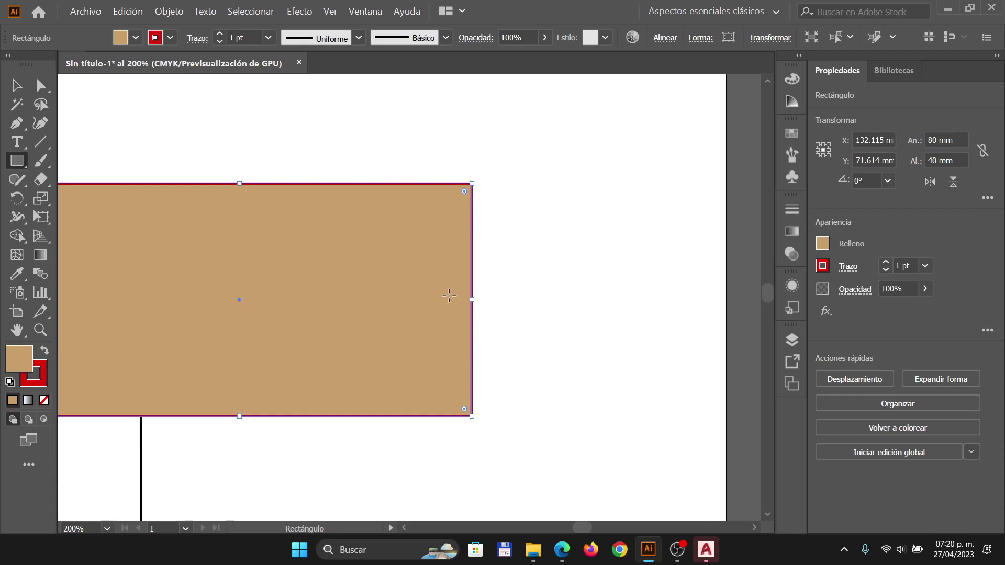
{"action": "scroll", "coordinate": [471, 286], "scroll_direction": "down", "scroll_amount": 4, "text": "alt"}
{"action": "scroll", "coordinate": [422, 294], "scroll_direction": "down", "scroll_amount": 2}
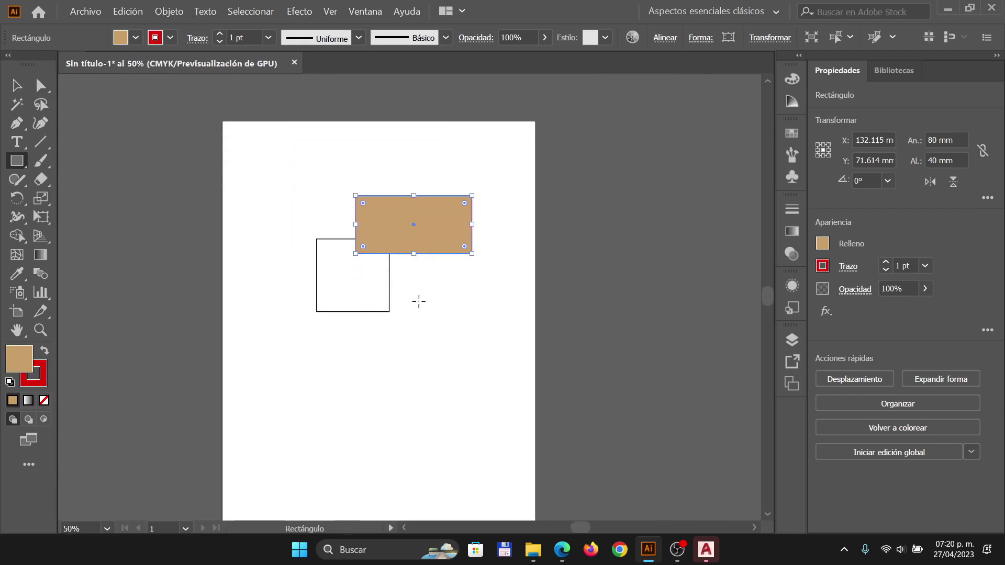
{"action": "scroll", "coordinate": [418, 301], "scroll_direction": "up", "scroll_amount": 1, "text": "alt"}
{"action": "key", "text": "v"}
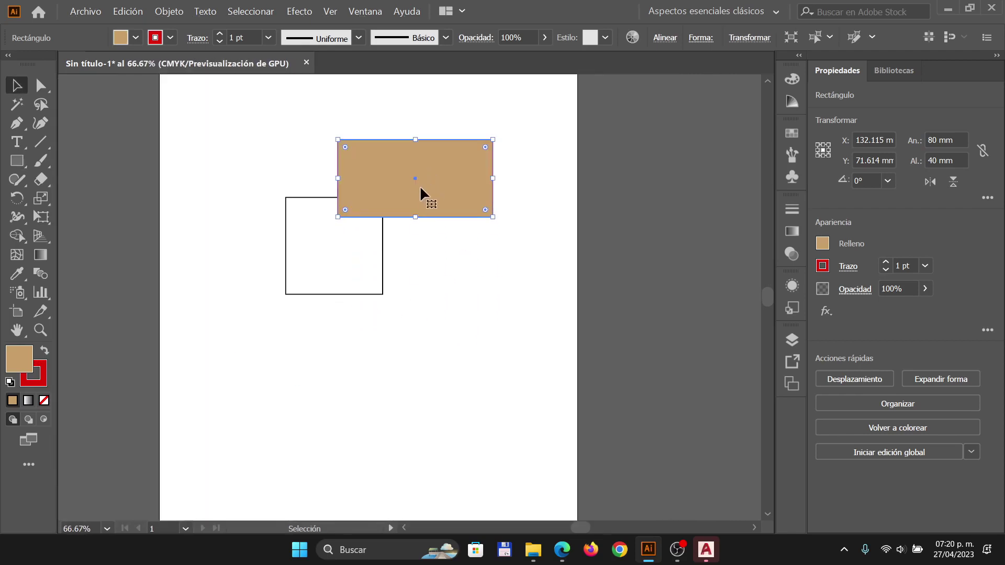
{"action": "key", "text": "Delete"}
{"action": "left_click", "coordinate": [349, 235]}
{"action": "key", "text": "Delete"}
- Switch to the browser presentation and examine the following slide about object properties, including its Transform settings up close
{"action": "key", "text": "alt+Tab"}
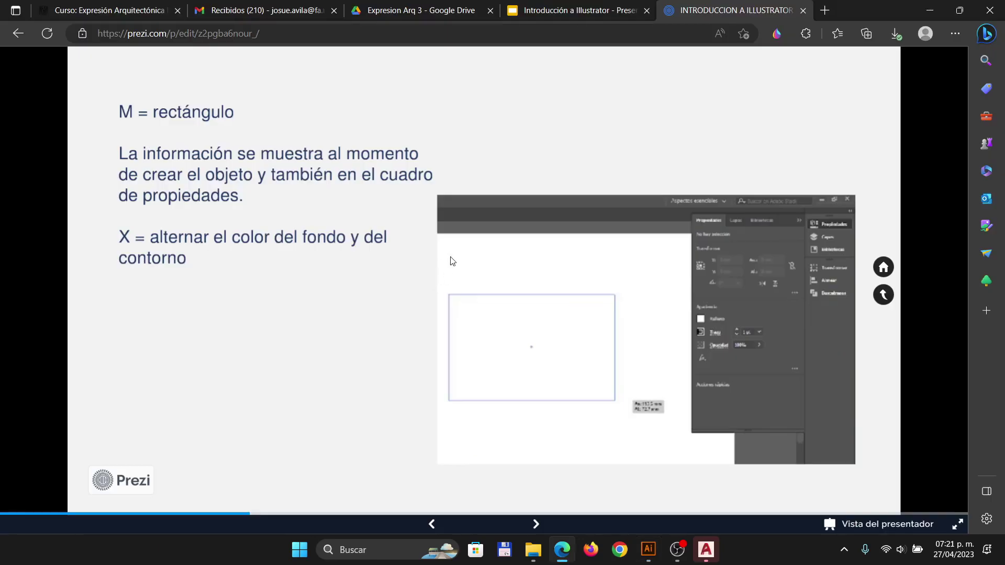
{"action": "key", "text": "Right"}
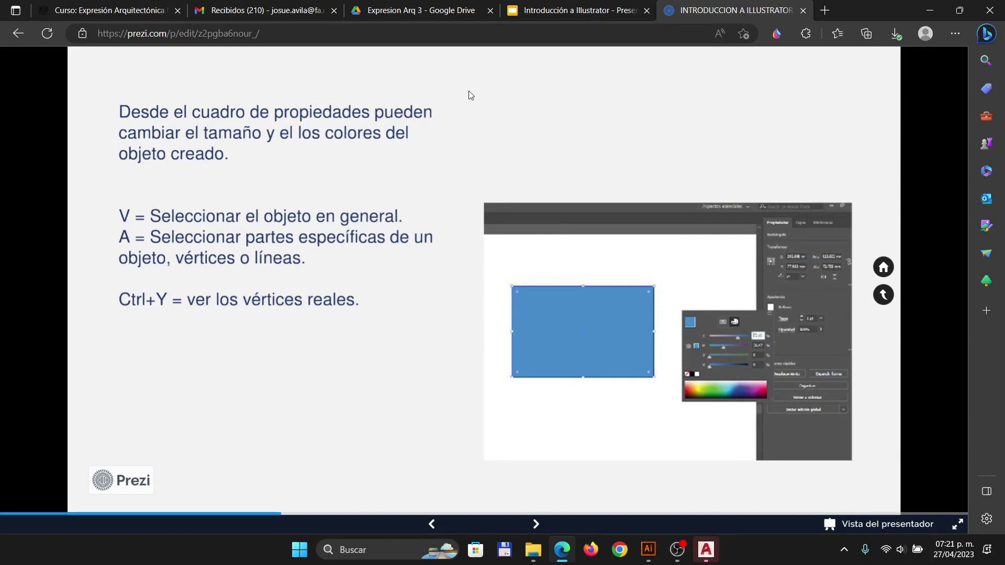
{"action": "left_click", "coordinate": [802, 249]}
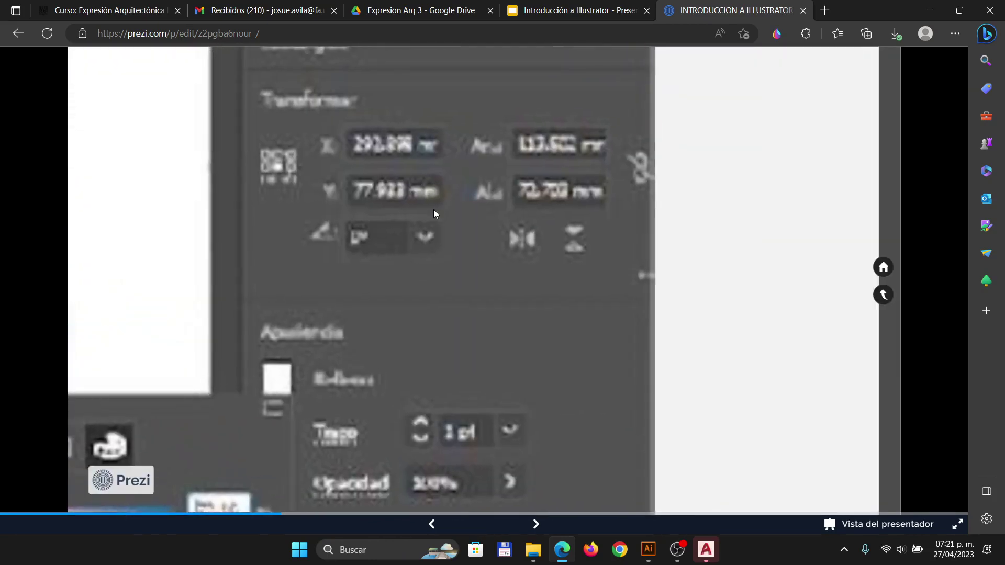
{"action": "left_click", "coordinate": [494, 172]}
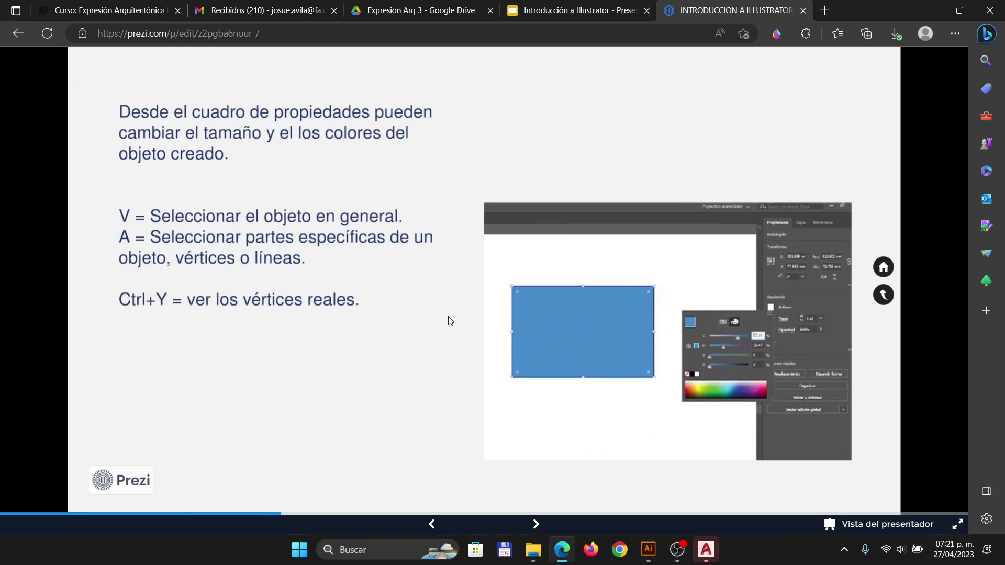
- Return to Illustrator and draw a square about 94 mm per side in the artboard's upper half
{"action": "left_click", "coordinate": [649, 549]}
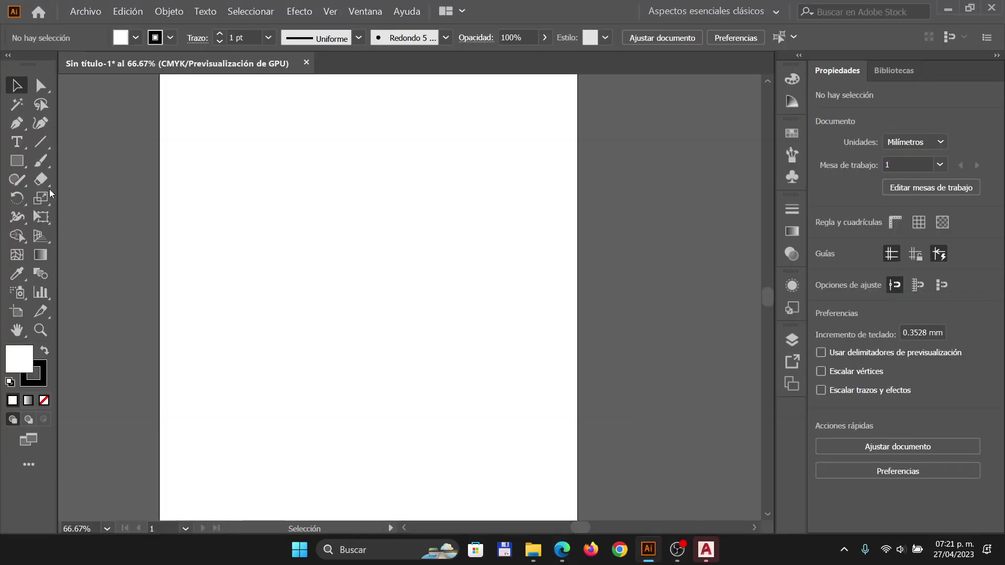
{"action": "left_click", "coordinate": [17, 161]}
{"action": "mouse_move", "coordinate": [251, 159]}
{"action": "left_mouse_down"}
{"action": "mouse_move", "coordinate": [419, 353]}
{"action": "mouse_move", "coordinate": [433, 341]}
{"action": "left_mouse_up"}
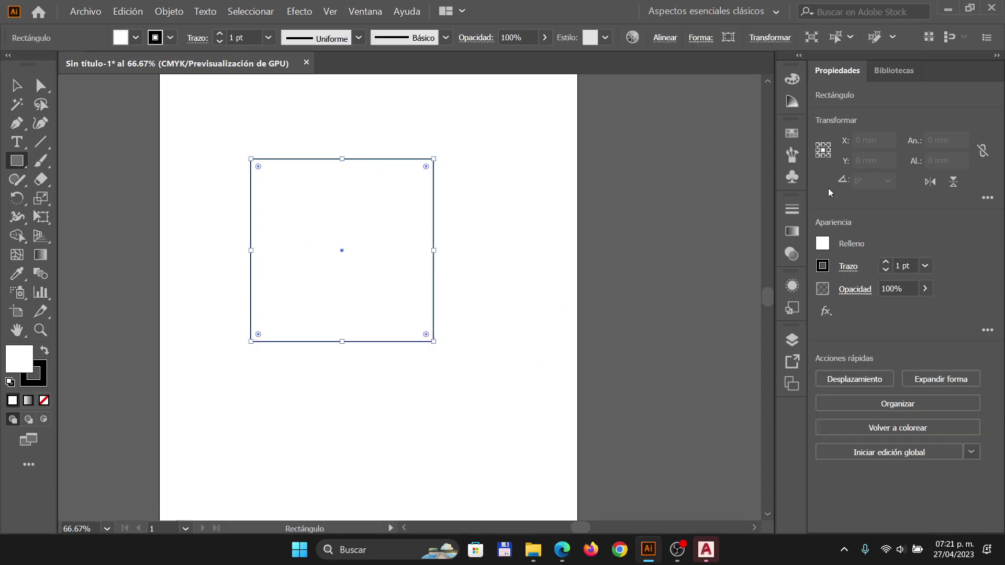
- Fill the new square with a light blue swatch, looking at the colour mixer on the way
{"action": "left_click", "coordinate": [824, 246]}
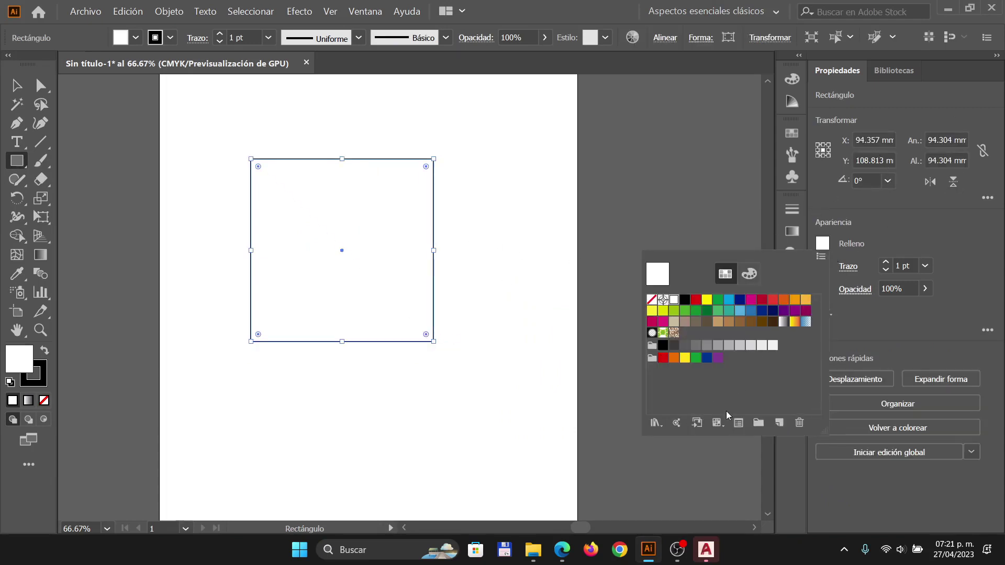
{"action": "left_click", "coordinate": [750, 276]}
{"action": "left_click", "coordinate": [731, 280]}
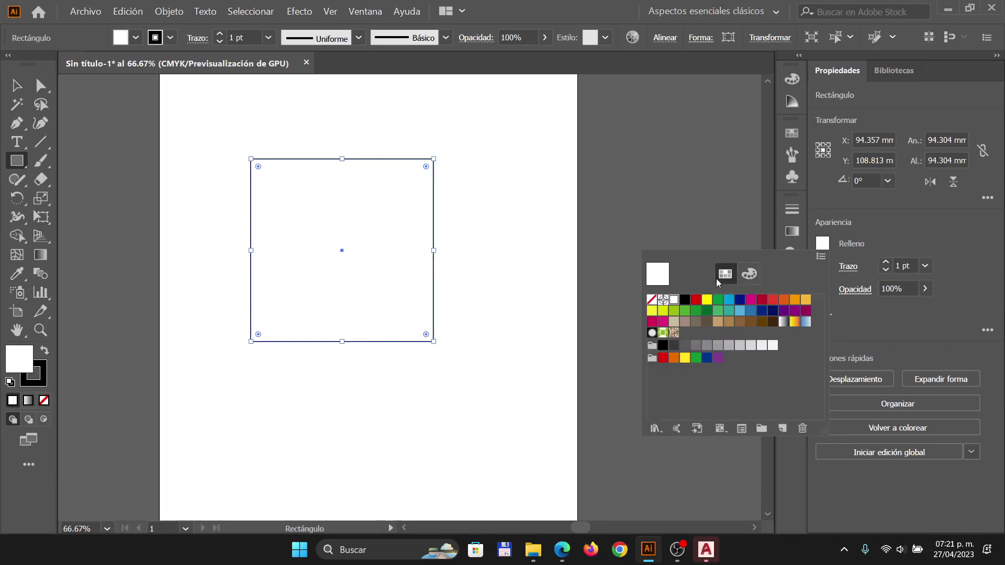
{"action": "left_click", "coordinate": [719, 321]}
{"action": "left_click", "coordinate": [740, 310]}
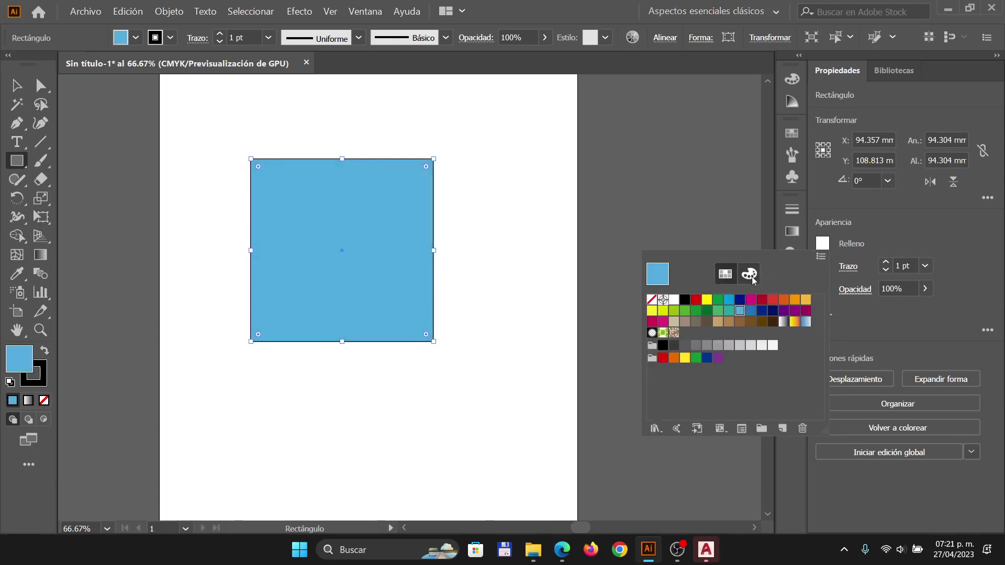
- Switch the fill's mixer to RGB, try pink (R 194, G 122, B 170), and pick bright green (1FFF0A) from the spectrum
{"action": "left_click", "coordinate": [749, 273]}
{"action": "left_click", "coordinate": [821, 257]}
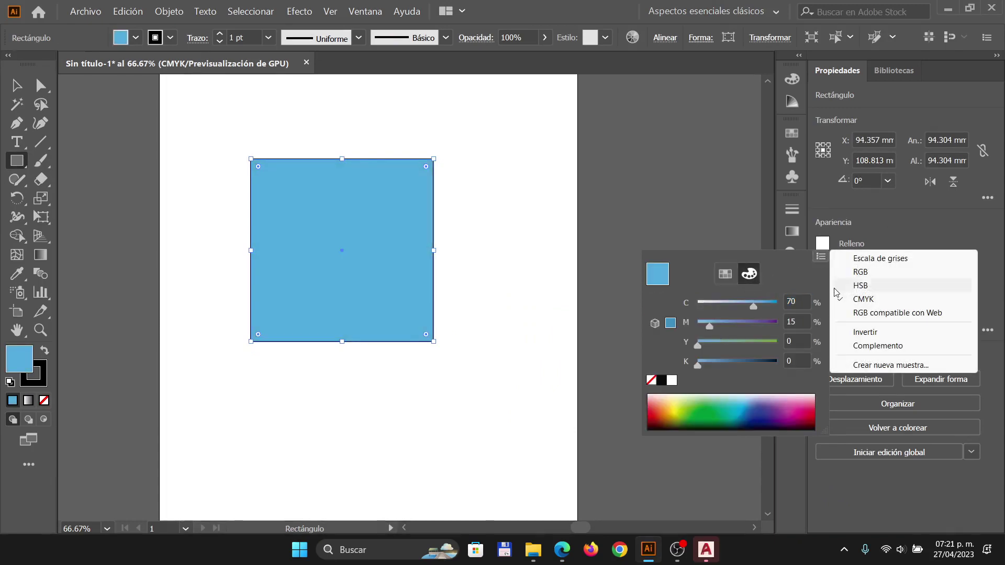
{"action": "left_click", "coordinate": [862, 272]}
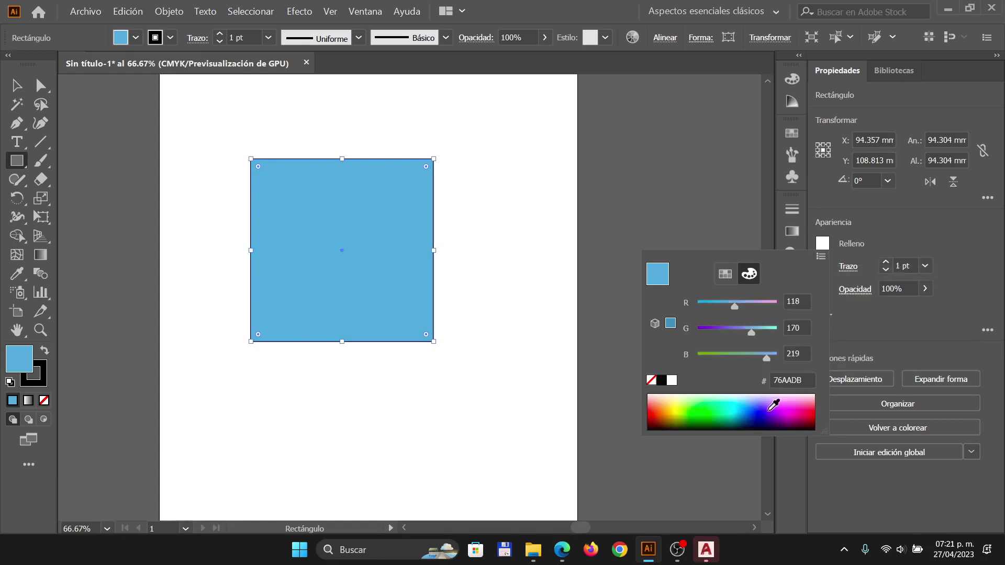
{"action": "left_click", "coordinate": [774, 404]}
{"action": "left_click", "coordinate": [757, 304]}
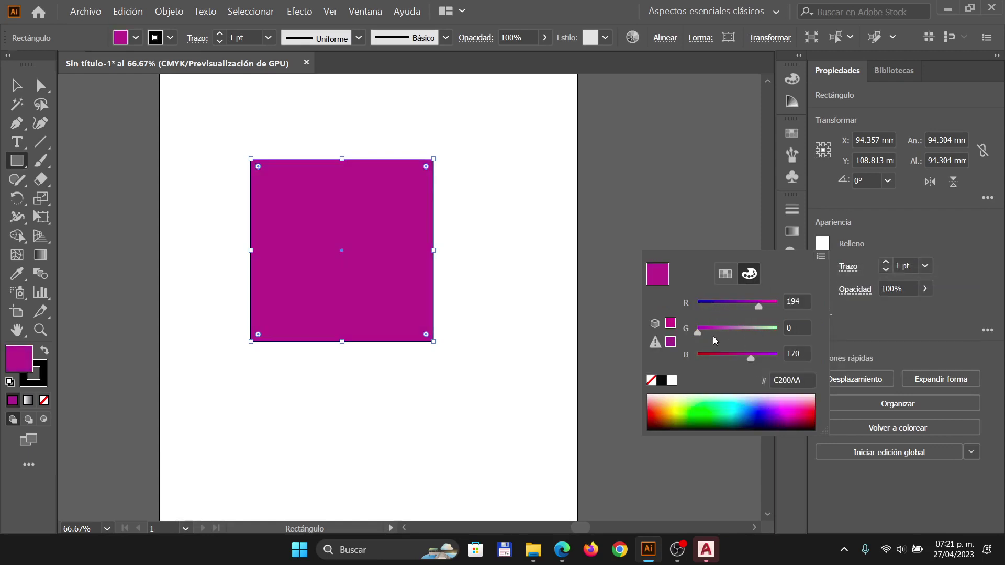
{"action": "left_click_drag", "start_coordinate": [698, 334], "coordinate": [731, 334]}
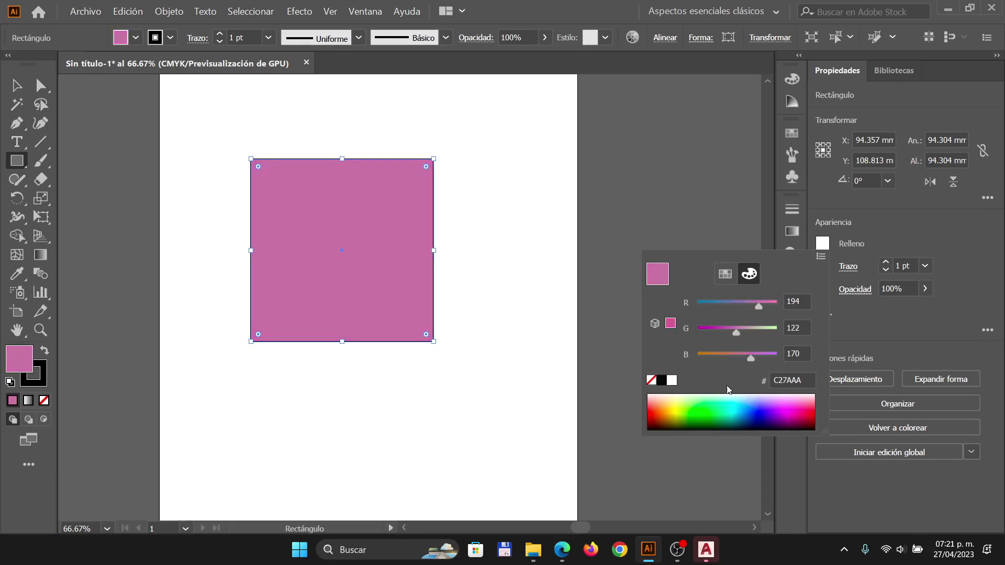
{"action": "left_click", "coordinate": [702, 410]}
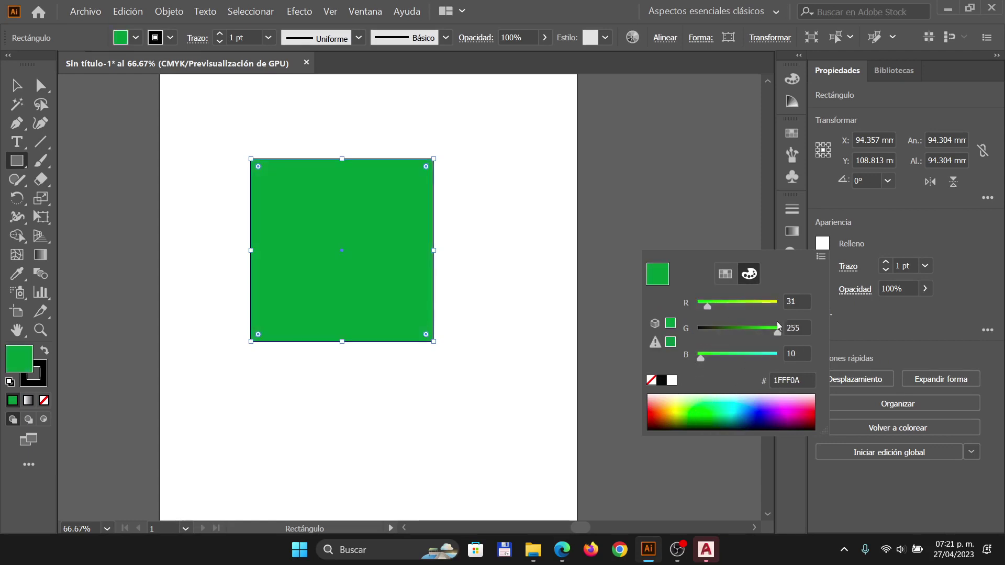
{"action": "left_click", "coordinate": [820, 257]}
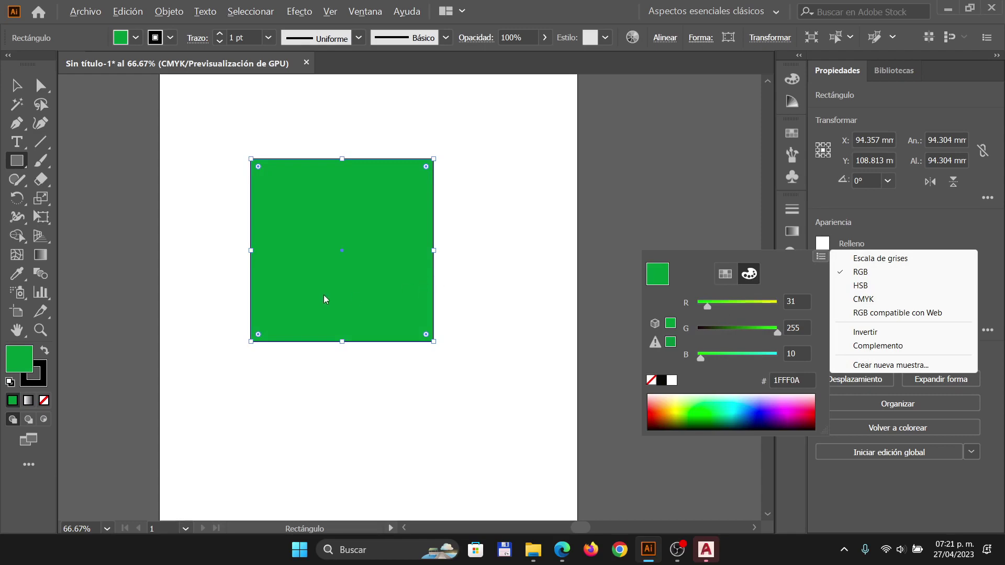
- Read the browser slide about selecting objects, selecting parts and viewing real vertices, and return to Illustrator
{"action": "key", "text": "alt+Tab"}
{"action": "scroll", "coordinate": [217, 238], "scroll_direction": "up", "scroll_amount": 4}
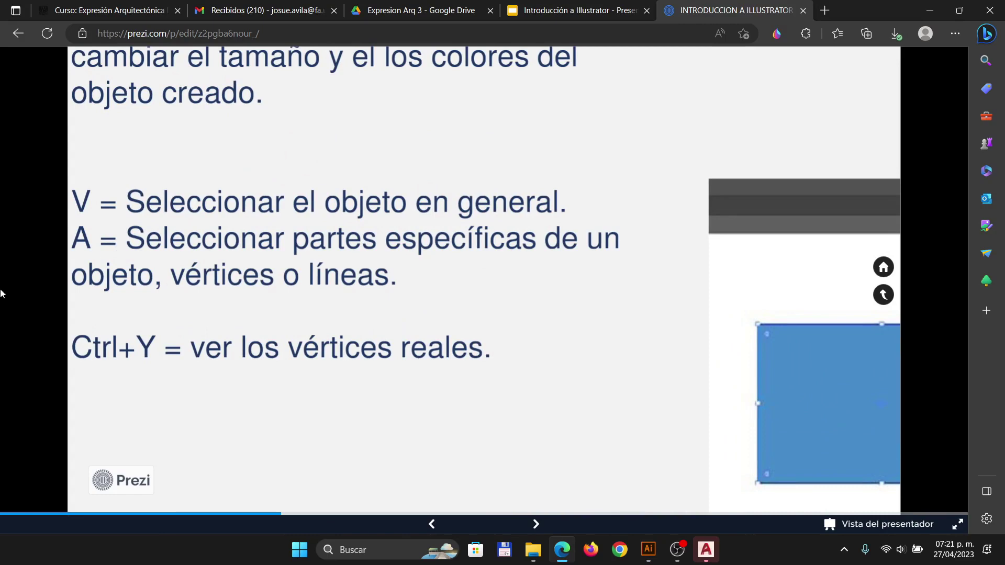
{"action": "scroll", "coordinate": [226, 394], "scroll_direction": "down", "scroll_amount": 1}
{"action": "scroll", "coordinate": [166, 370], "scroll_direction": "up", "scroll_amount": 2}
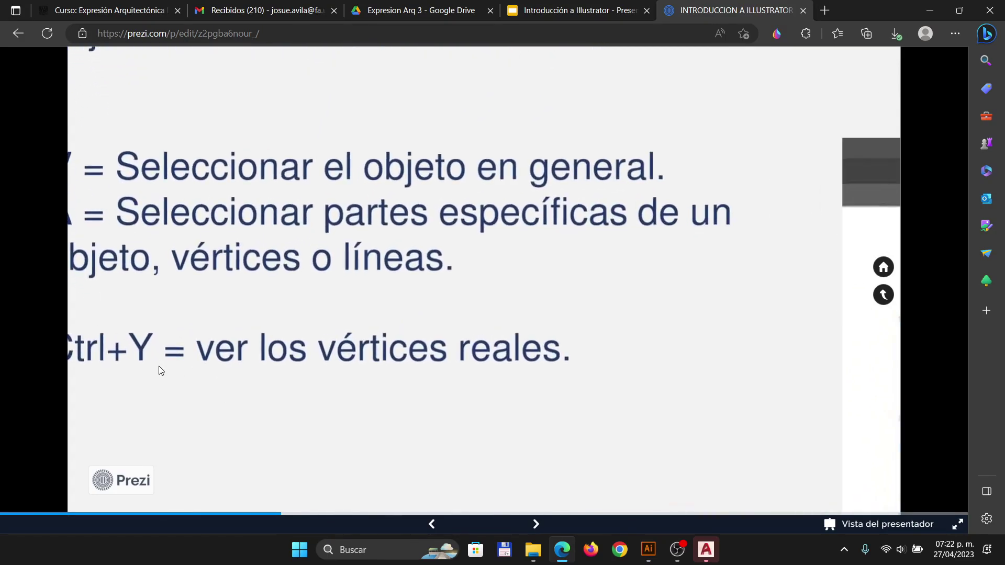
{"action": "scroll", "coordinate": [318, 361], "scroll_direction": "down", "scroll_amount": 2}
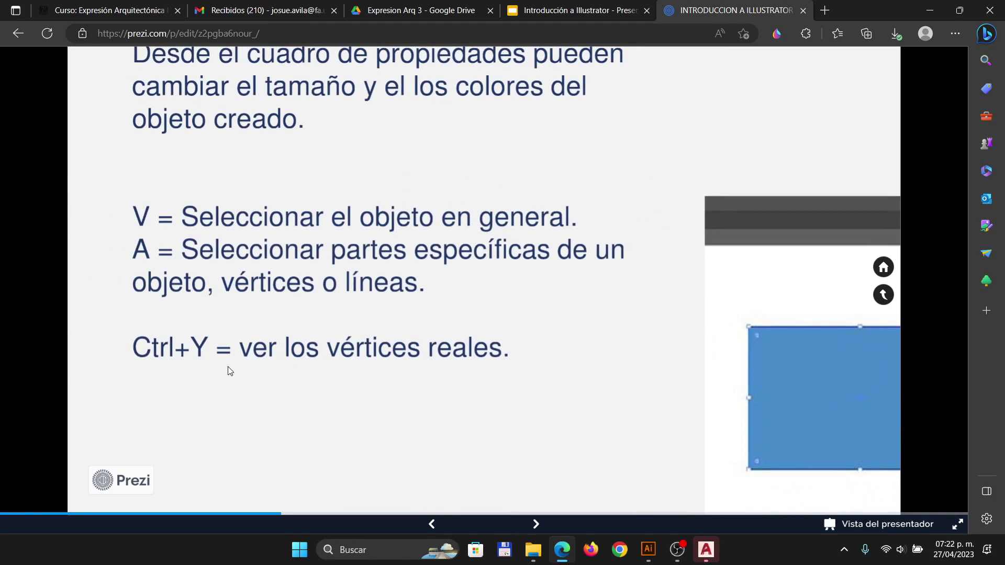
{"action": "scroll", "coordinate": [367, 348], "scroll_direction": "down", "scroll_amount": 2}
{"action": "key", "text": "alt+Tab"}
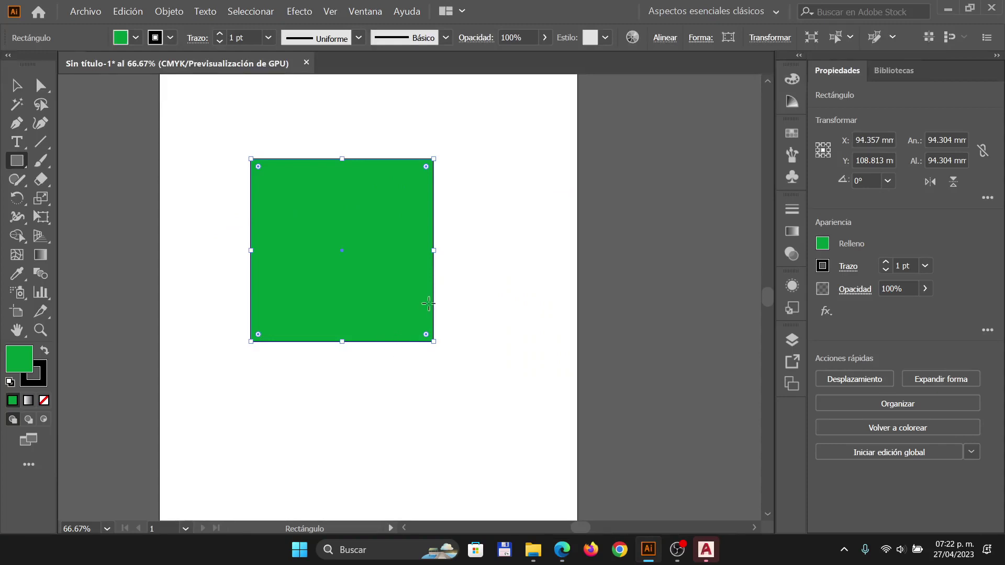
- Show the green square in outline view, activate the Selection tool, and restore the preview display
{"action": "key", "text": "ctrl+y"}
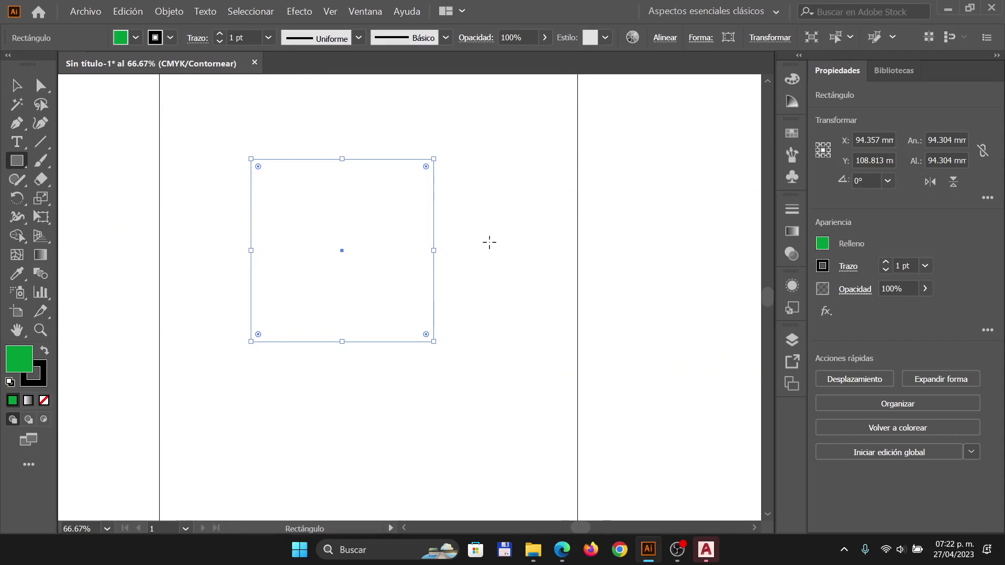
{"action": "key", "text": "v"}
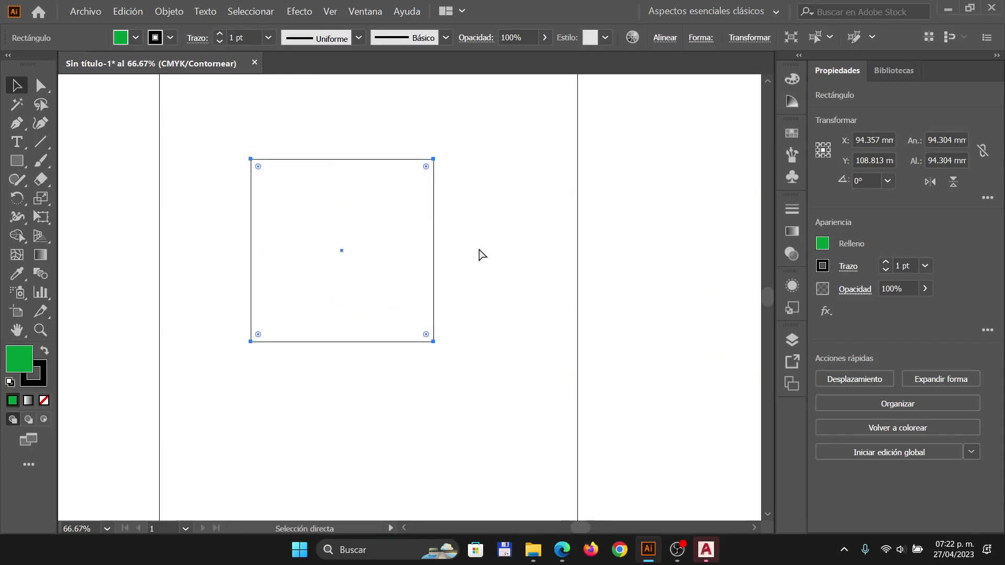
{"action": "key", "text": "ctrl+y"}
- Reread the slide's note on viewing real vertices up close in the browser, and return to Illustrator
{"action": "key", "text": "alt+Tab"}
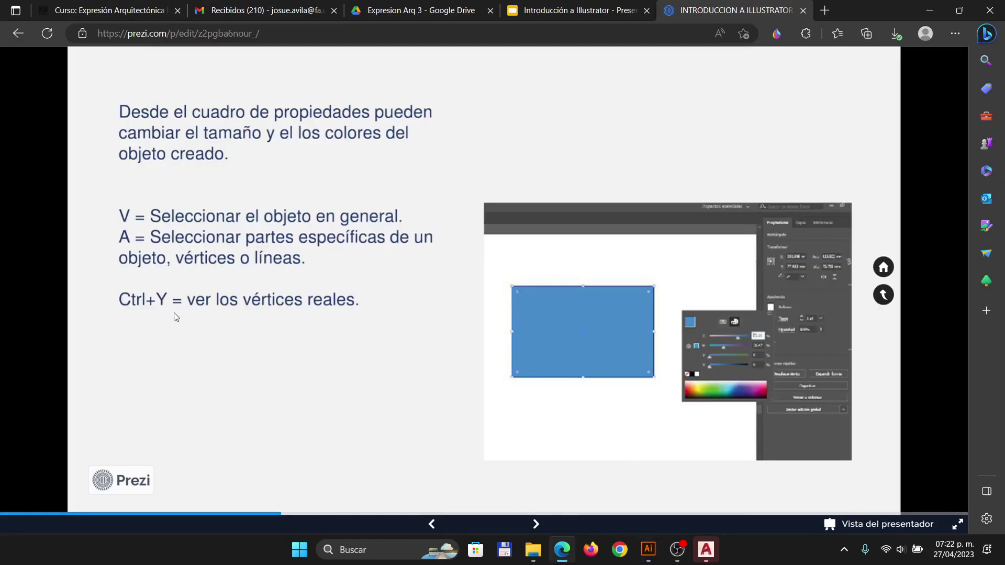
{"action": "scroll", "coordinate": [177, 315], "scroll_direction": "up", "scroll_amount": 3}
{"action": "scroll", "coordinate": [205, 322], "scroll_direction": "up", "scroll_amount": 1}
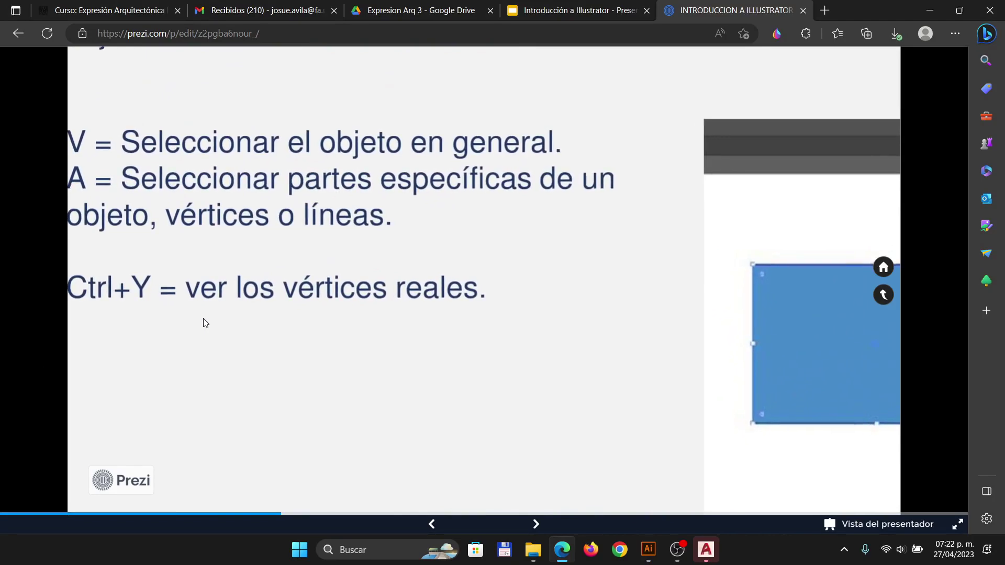
{"action": "key", "text": "alt+Tab"}
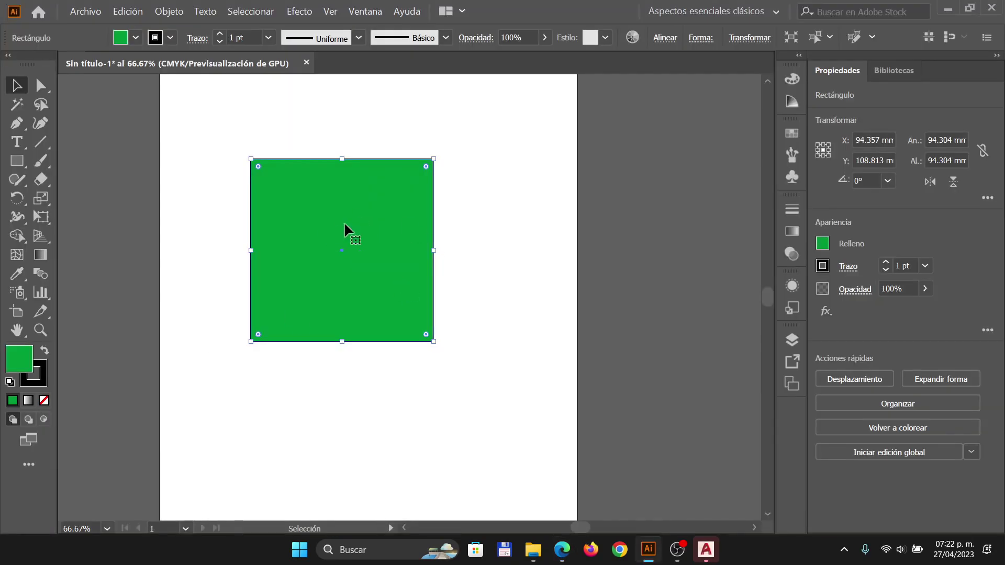
- Draw a rectangle about 51 × 32 mm overlapping the green square's upper right edge and fill it with a tan swatch
{"action": "left_click", "coordinate": [17, 161]}
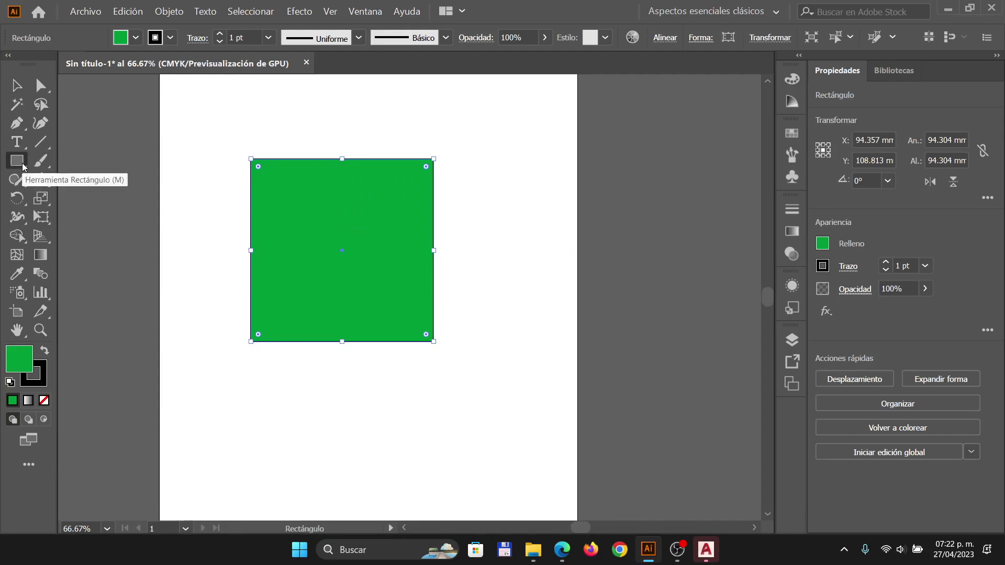
{"action": "mouse_move", "coordinate": [509, 171]}
{"action": "left_mouse_down"}
{"action": "mouse_move", "coordinate": [418, 239]}
{"action": "mouse_move", "coordinate": [409, 230]}
{"action": "left_mouse_up"}
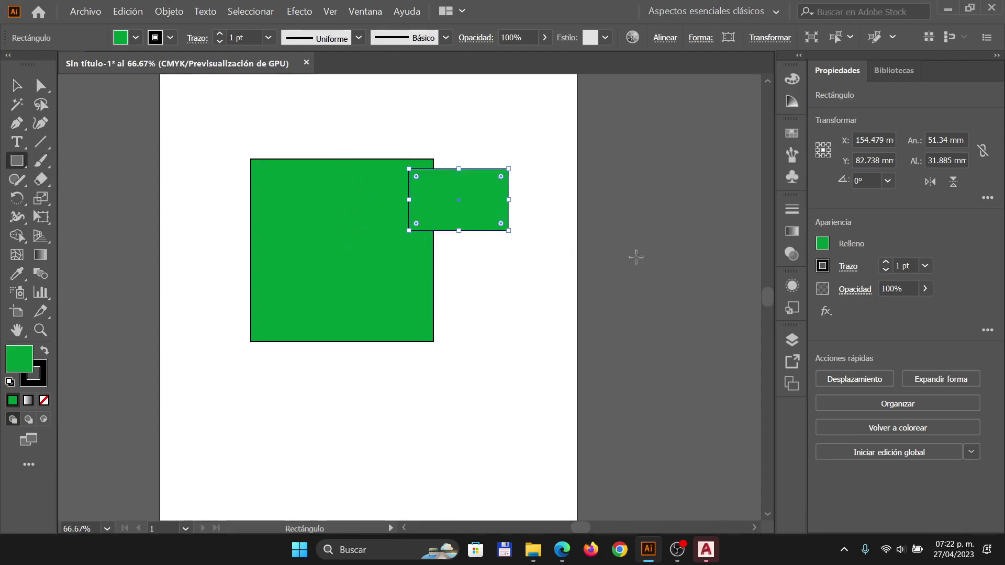
{"action": "left_click", "coordinate": [822, 244]}
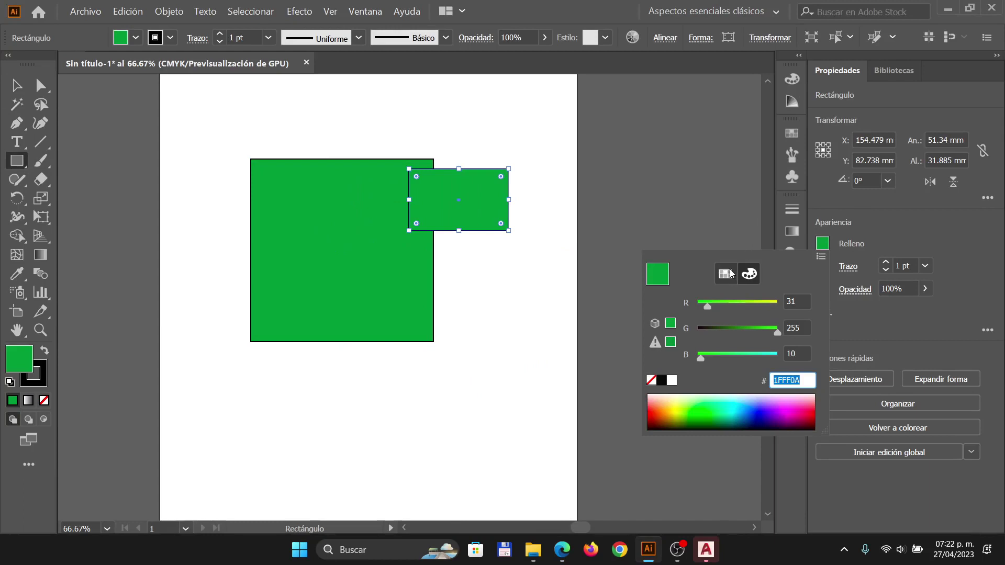
{"action": "left_click", "coordinate": [725, 274]}
{"action": "left_click", "coordinate": [720, 323]}
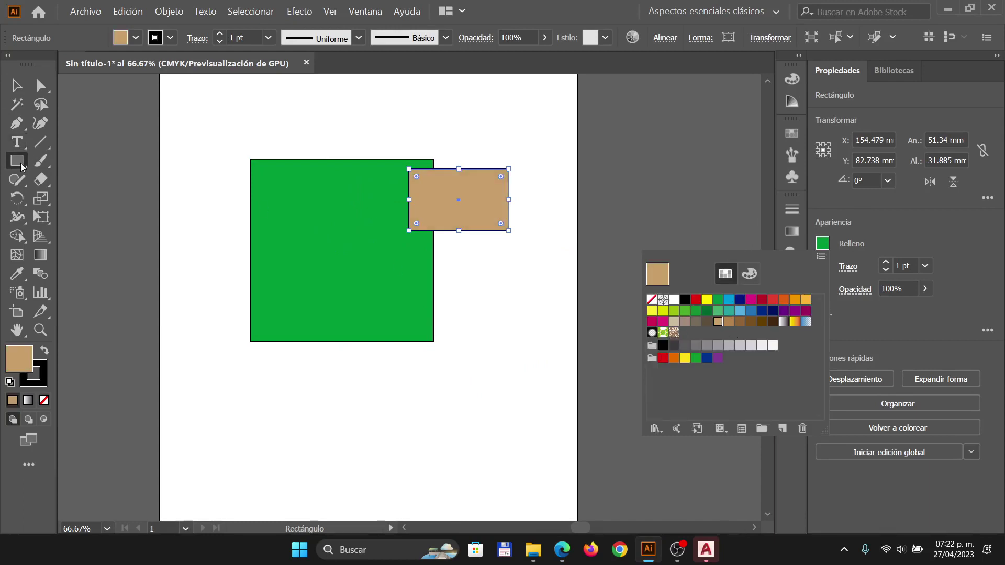
- Draw a rectangle about 40 × 42 mm across the green square's lower edge and fill it with a red swatch
{"action": "left_click_drag", "start_coordinate": [413, 360], "coordinate": [335, 278]}
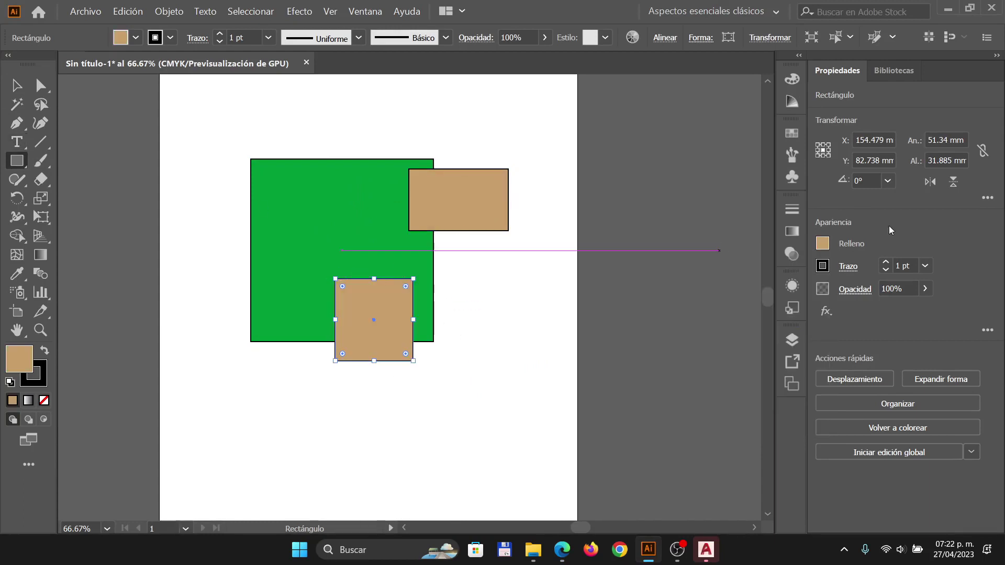
{"action": "left_click", "coordinate": [823, 243]}
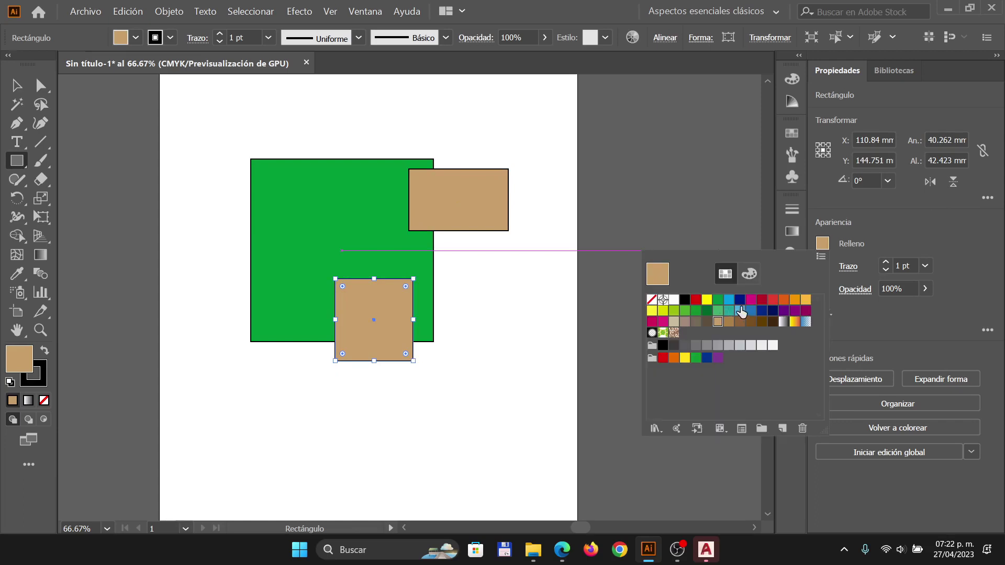
{"action": "left_click", "coordinate": [773, 300]}
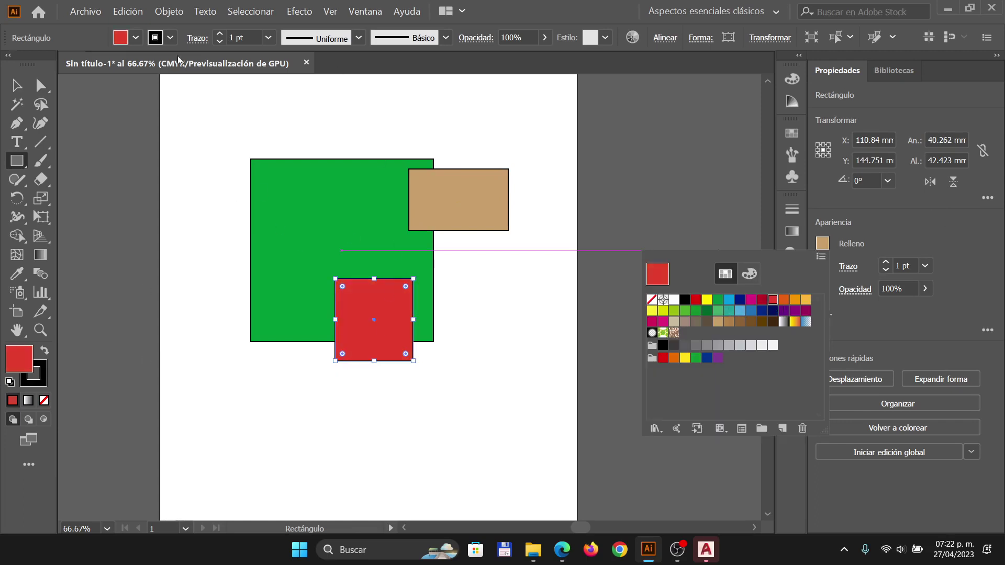
- Set the red rectangle's stroke weight to 14 pt
{"action": "left_click", "coordinate": [271, 41]}
{"action": "left_click", "coordinate": [270, 39]}
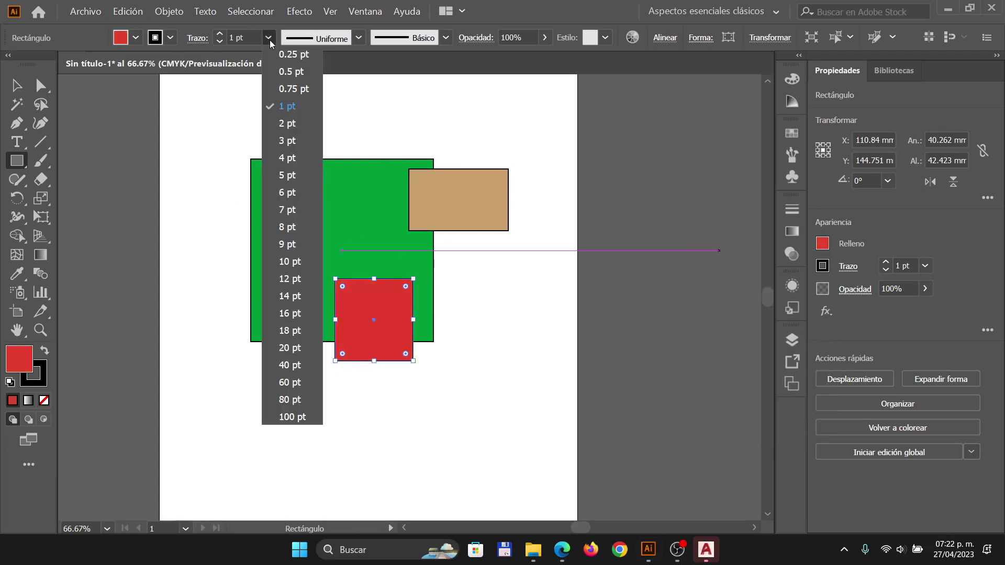
{"action": "left_click", "coordinate": [282, 301]}
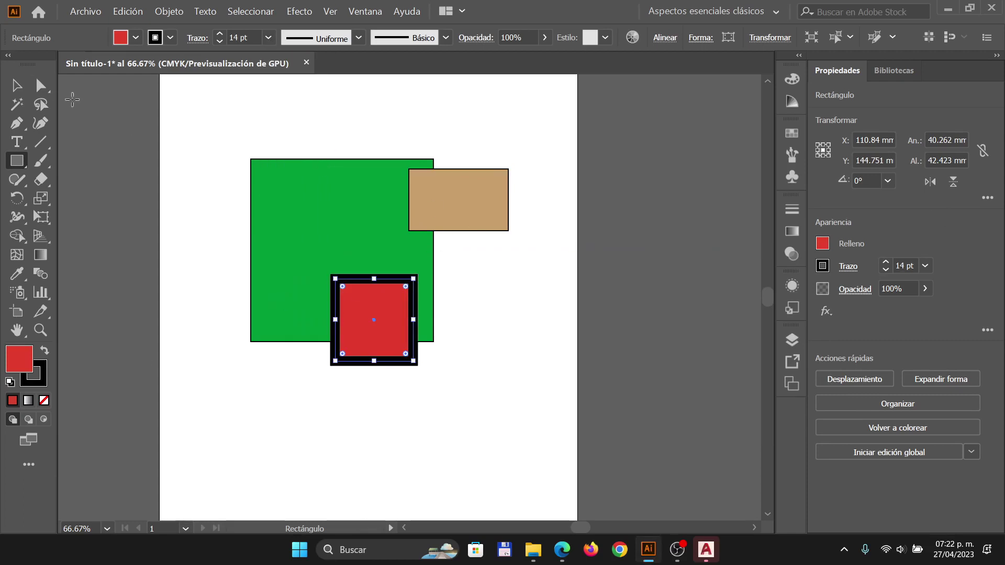
- Set the green square's stroke weight to 7 pt and deselect it
{"action": "key", "text": "v"}
{"action": "left_click", "coordinate": [314, 178]}
{"action": "left_click", "coordinate": [268, 37]}
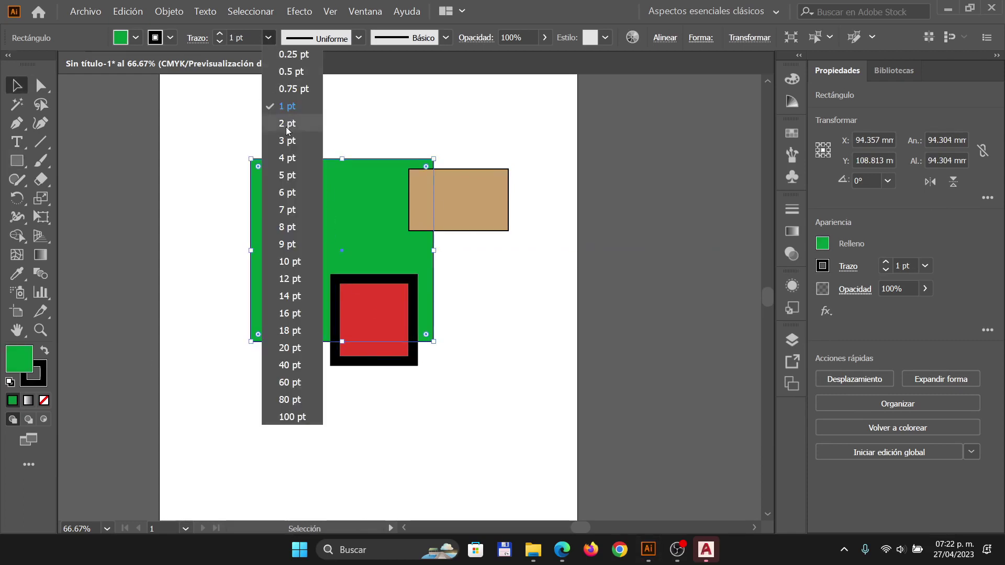
{"action": "left_click", "coordinate": [288, 210]}
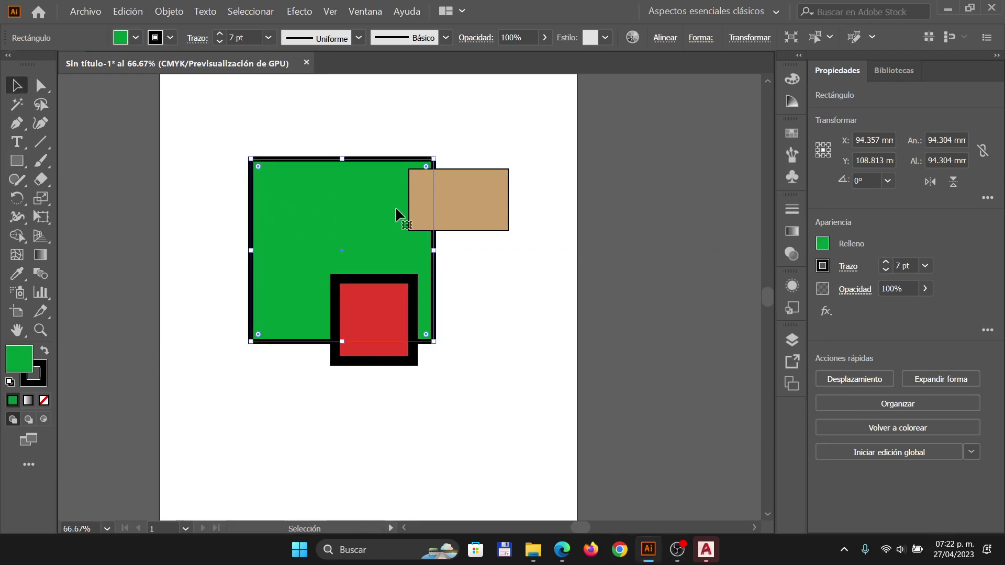
{"action": "left_click", "coordinate": [523, 188]}
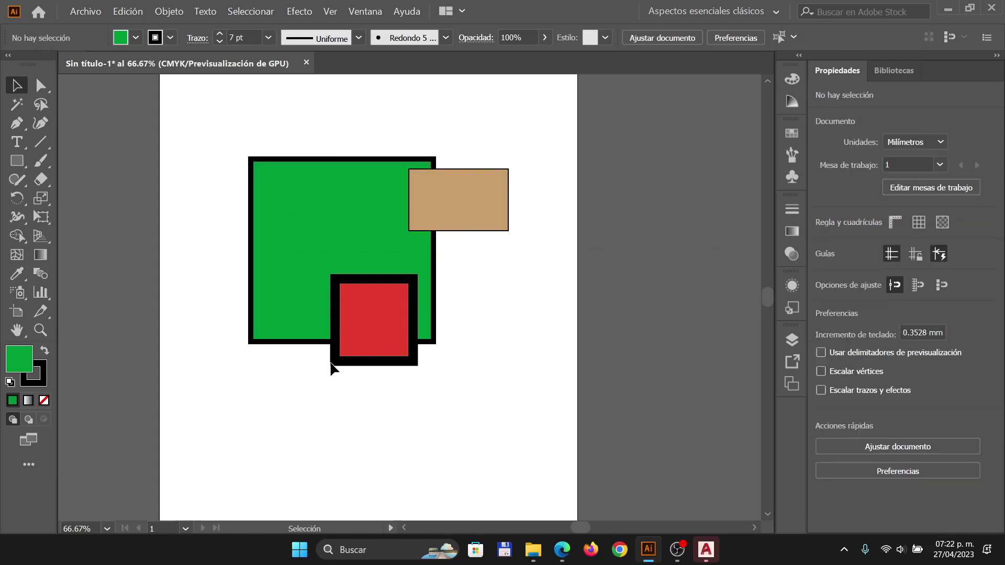
- Select the red rectangle, view the three shapes in outline mode, deselect, and restore the preview display
{"action": "left_click", "coordinate": [383, 309]}
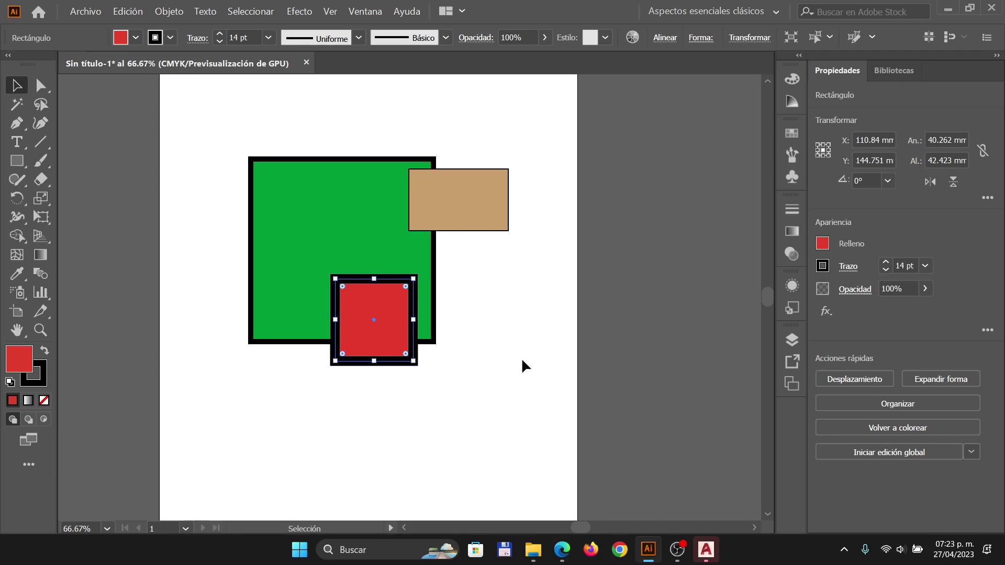
{"action": "key", "text": "ctrl+y"}
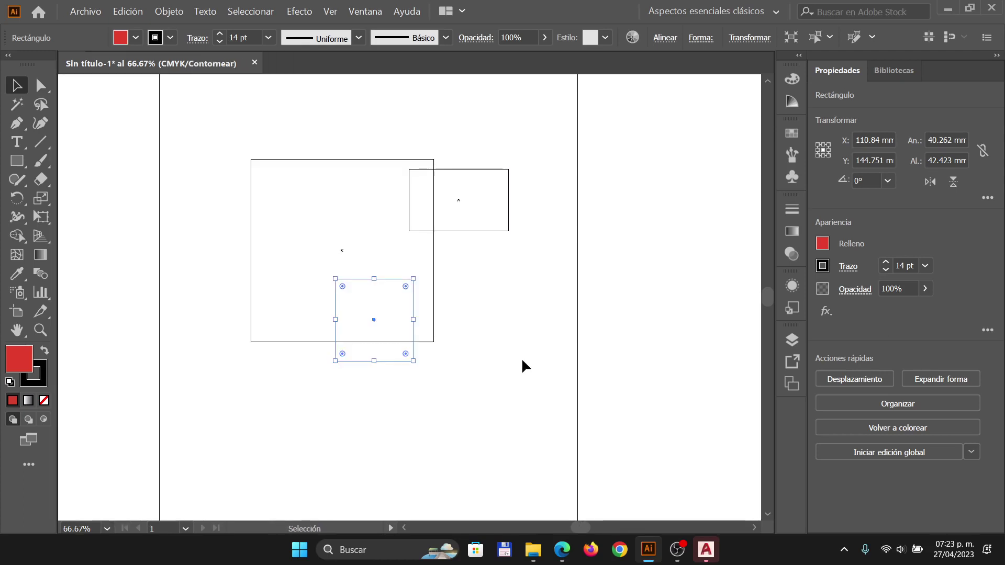
{"action": "left_click", "coordinate": [531, 352]}
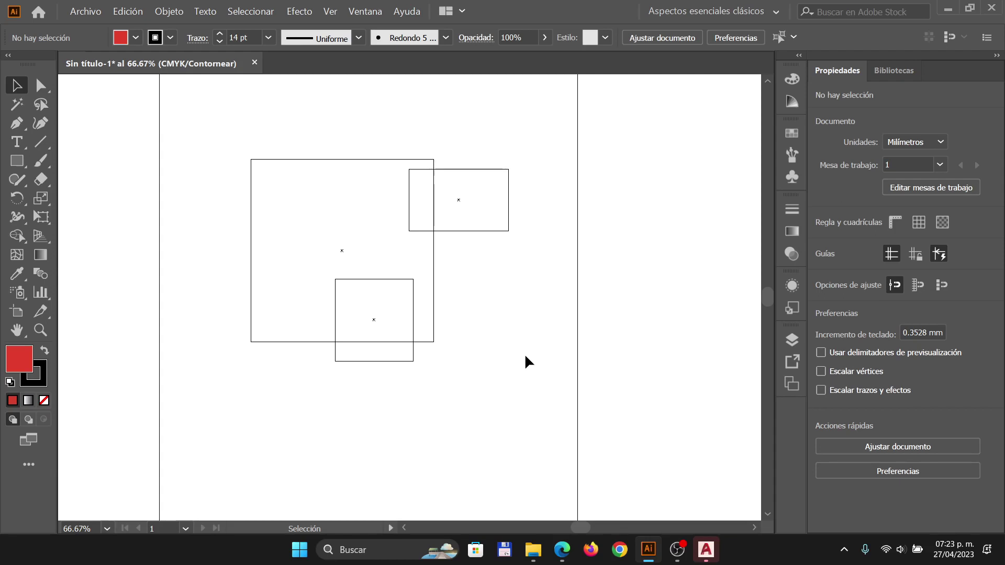
{"action": "key", "text": "ctrl+y"}
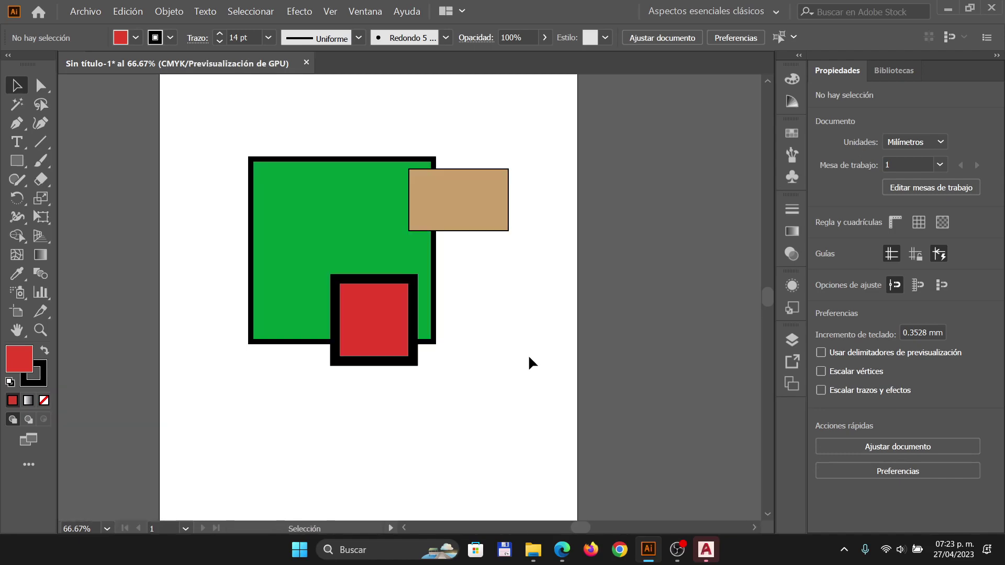
- Switch to the browser presentation, read the slide on the Magic Wand, Lasso and Text tools, and return to Illustrator
{"action": "key", "text": "alt+Tab"}
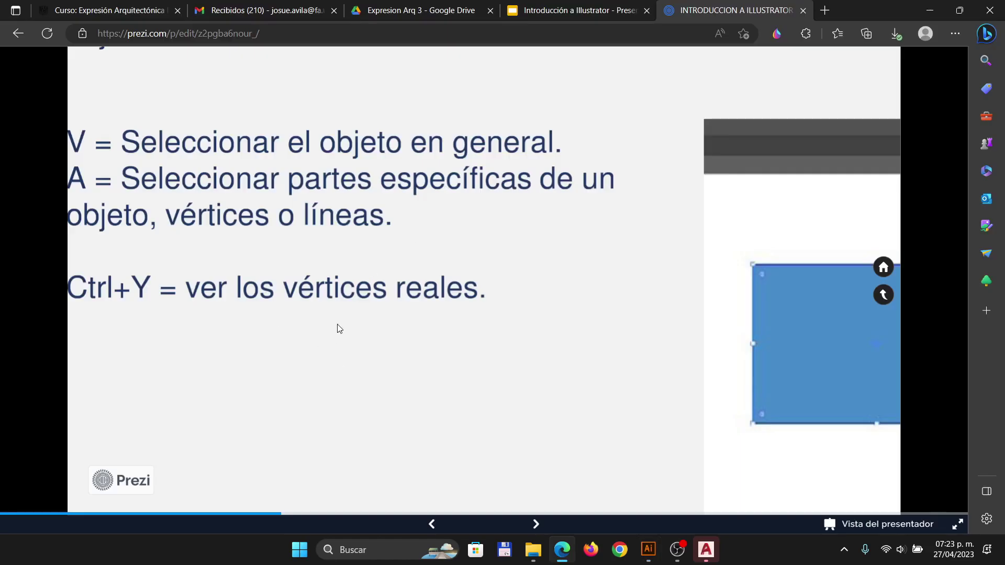
{"action": "key", "text": "Right"}
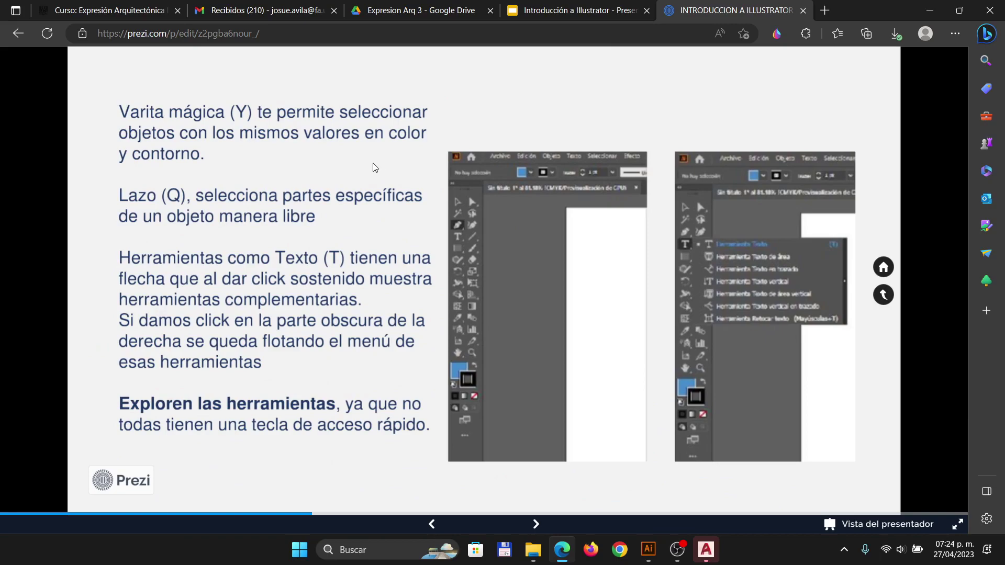
{"action": "scroll", "coordinate": [375, 164], "scroll_direction": "up", "scroll_amount": 3}
{"action": "scroll", "coordinate": [382, 157], "scroll_direction": "down", "scroll_amount": 3}
{"action": "key", "text": "alt+Tab"}
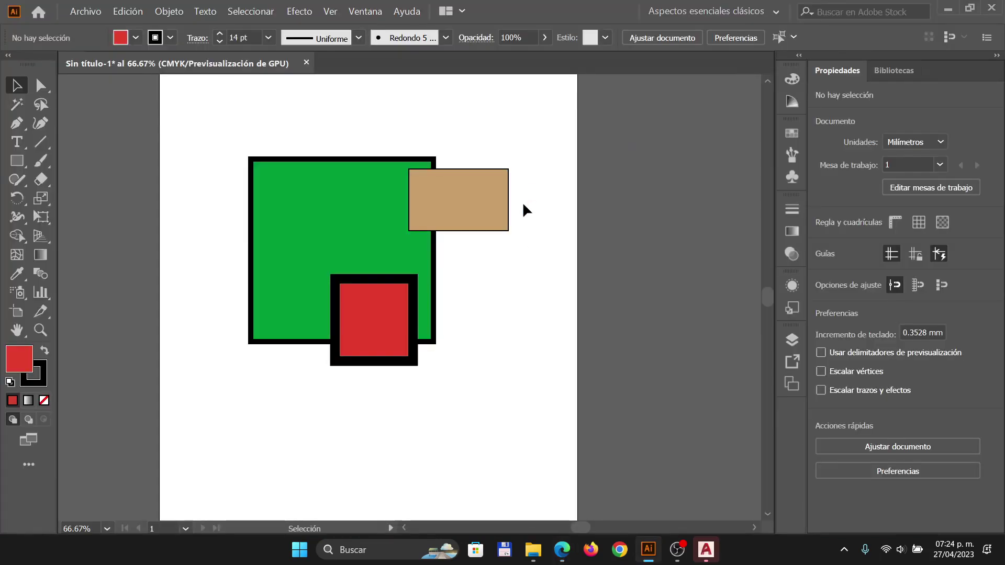
- Duplicate the tan rectangle and place the copy beside the green square, below the original
{"action": "left_click", "coordinate": [455, 225]}
{"action": "key", "text": "ctrl+c"}
{"action": "key", "text": "ctrl+v"}
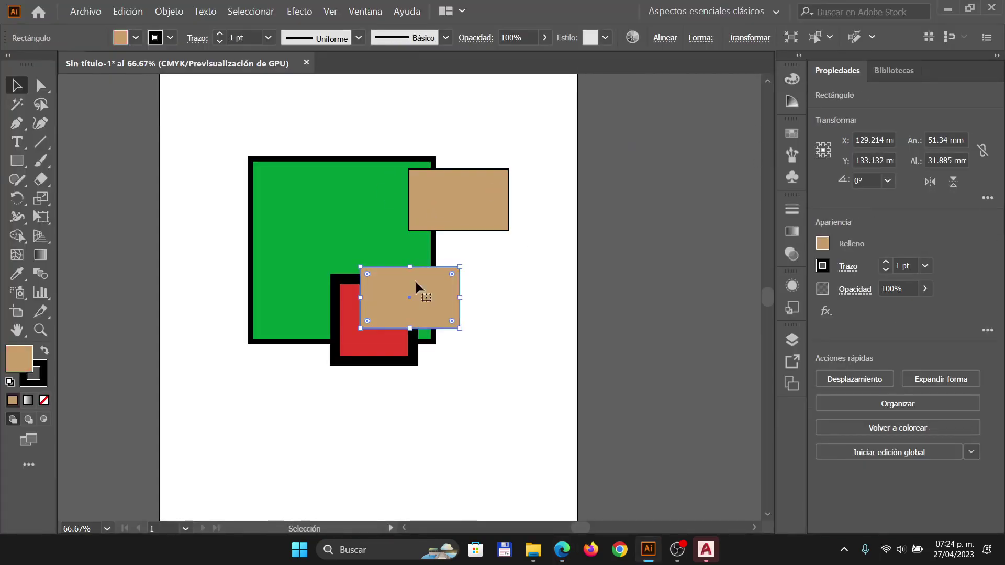
{"action": "left_click_drag", "start_coordinate": [415, 283], "coordinate": [507, 280]}
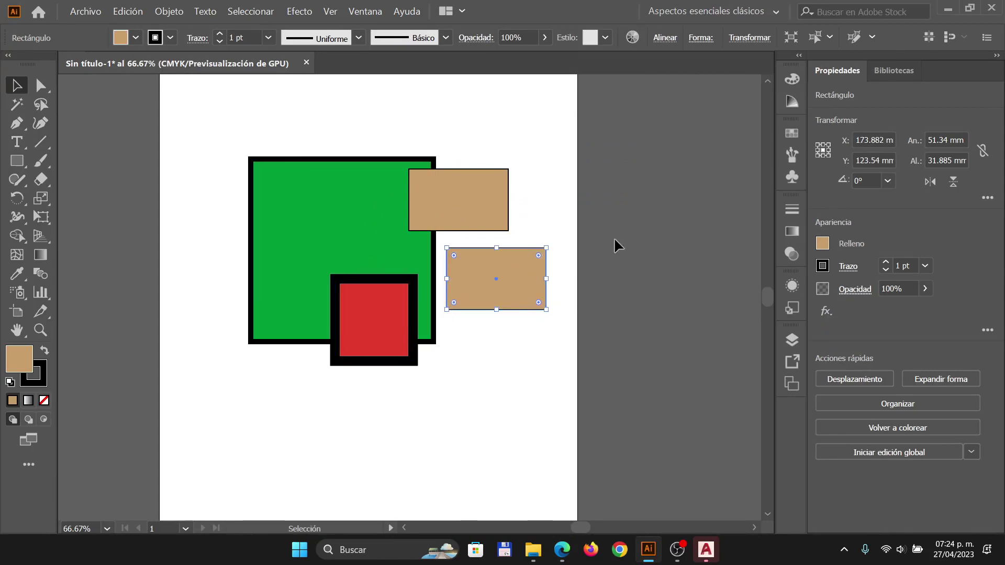
- Resize the copied tan rectangle to 30 mm wide and 30 mm high
{"action": "double_click", "coordinate": [940, 140]}
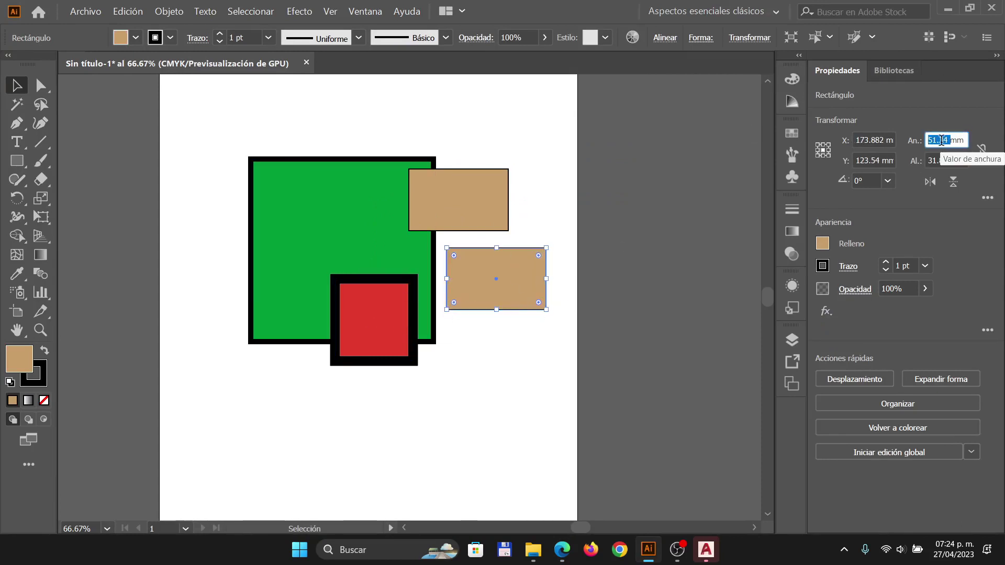
{"action": "type", "text": "30"}
{"action": "key", "text": "Tab"}
{"action": "type", "text": "30"}
{"action": "key", "text": "Return"}
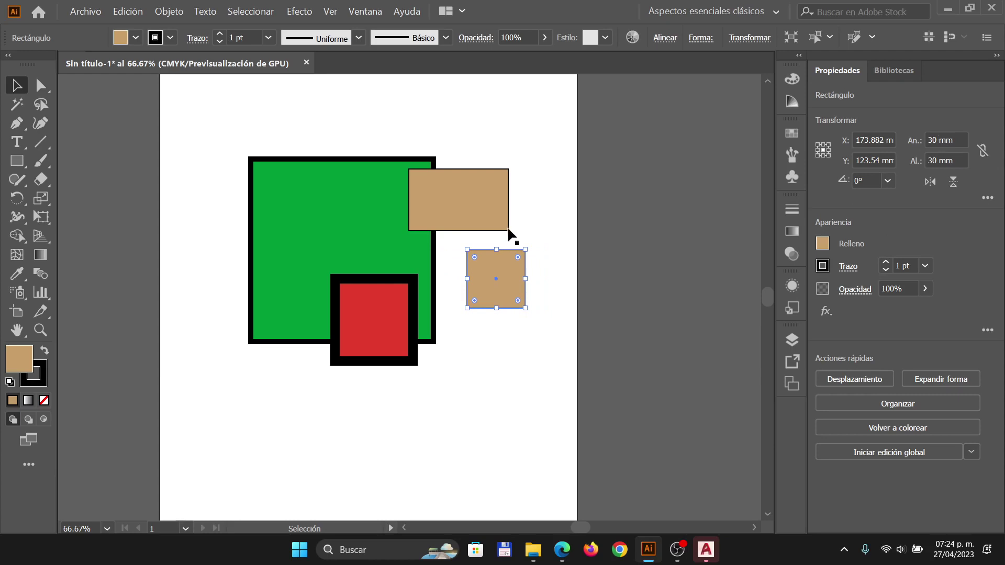
- Duplicate the red rectangle below the green square's lower left corner and resize the copy to about 44 × 65 mm
{"action": "left_click", "coordinate": [364, 329]}
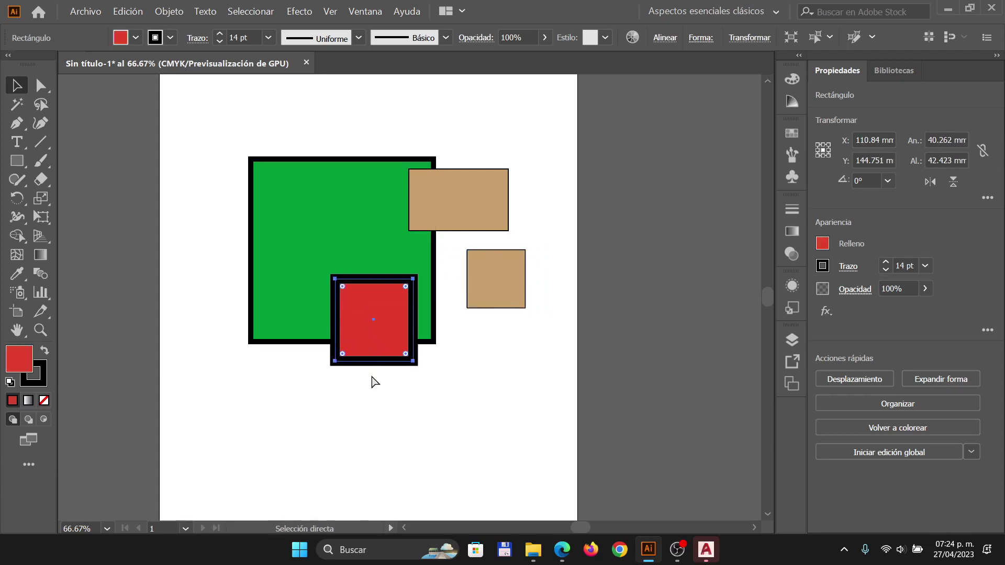
{"action": "left_click_drag", "start_coordinate": [348, 334], "coordinate": [254, 409]}
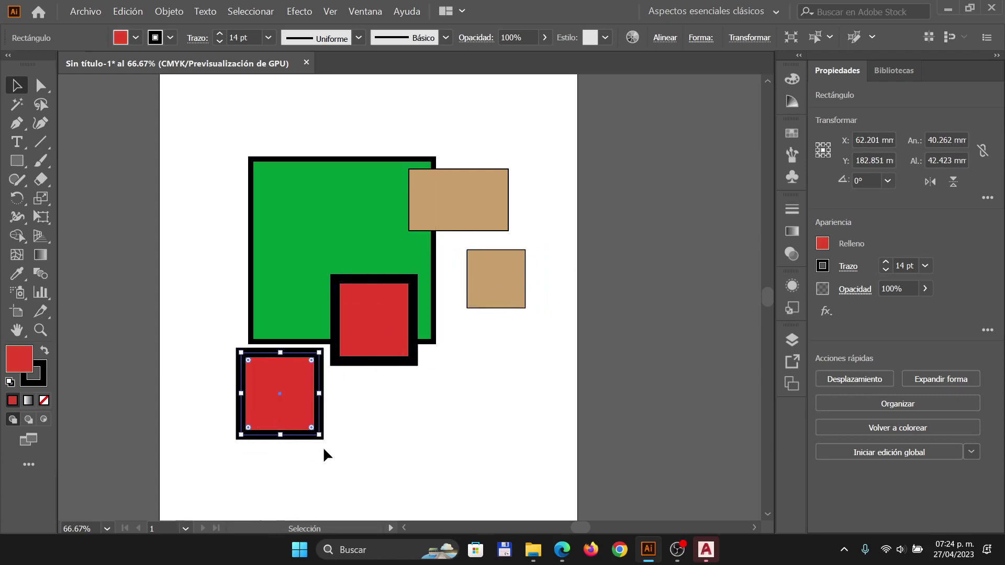
{"action": "left_click_drag", "start_coordinate": [320, 435], "coordinate": [370, 477]}
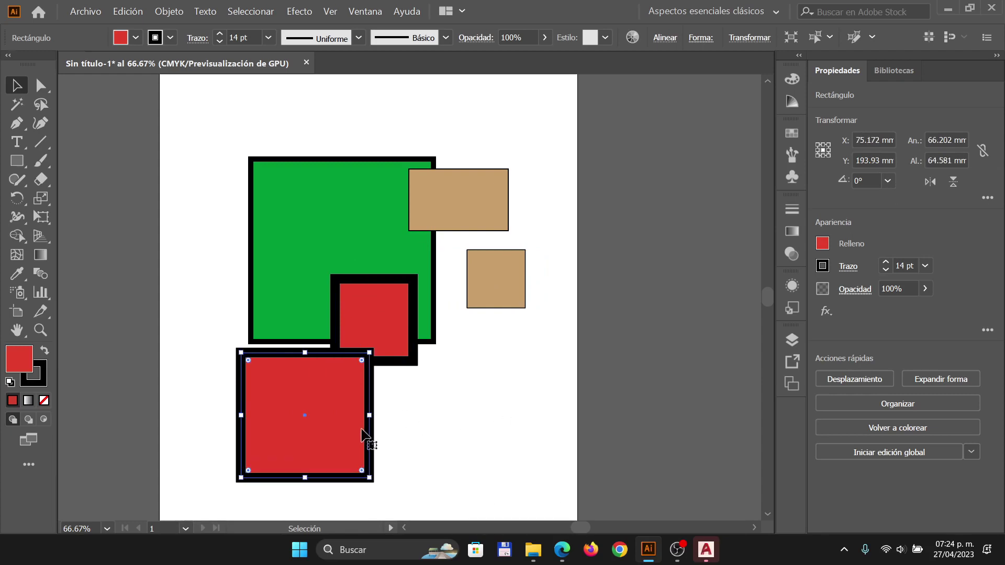
{"action": "left_click_drag", "start_coordinate": [370, 414], "coordinate": [326, 412]}
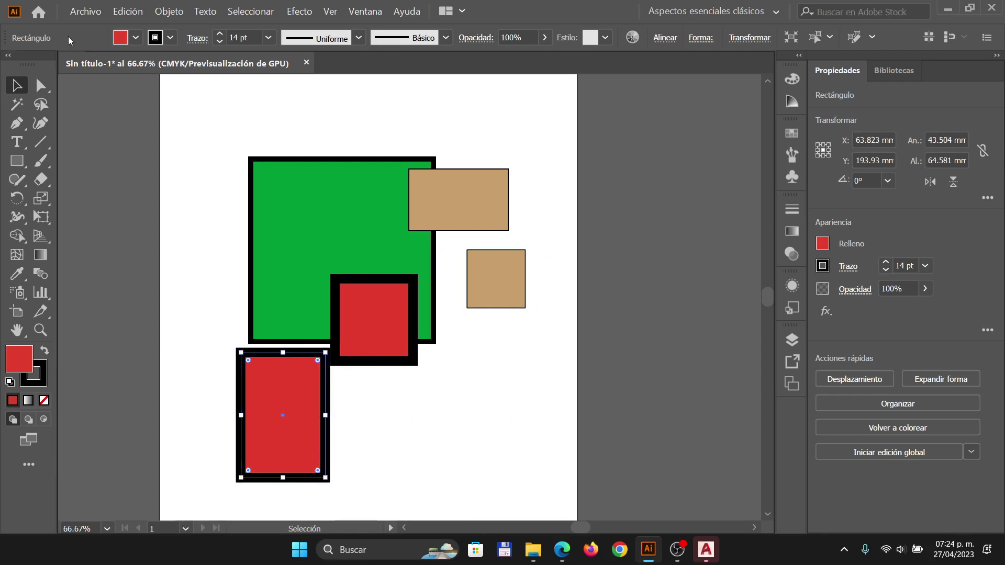
- Use the Magic Wand to select the tan shapes, the green square, and the two red shapes in turn
{"action": "left_click", "coordinate": [17, 104]}
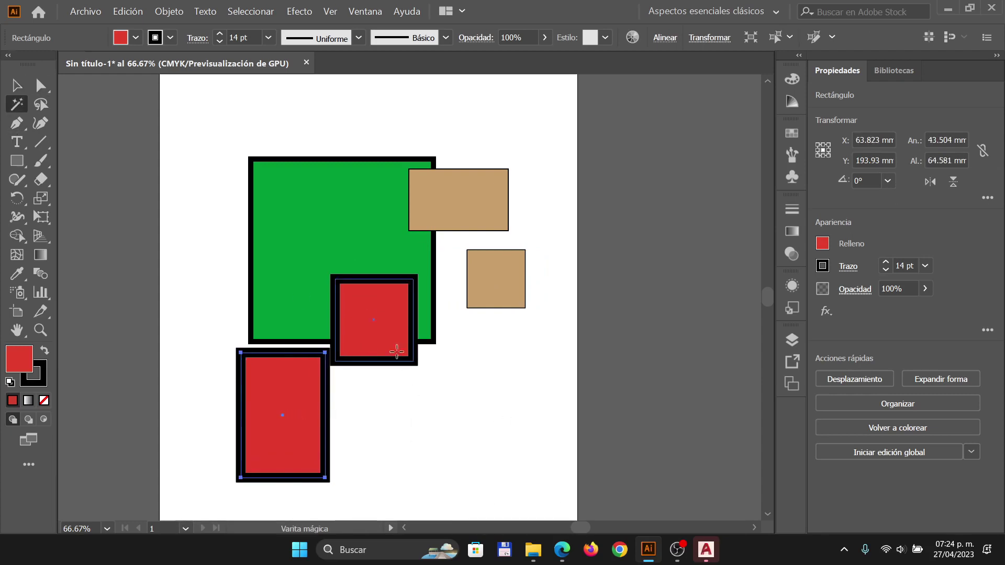
{"action": "left_click", "coordinate": [468, 184]}
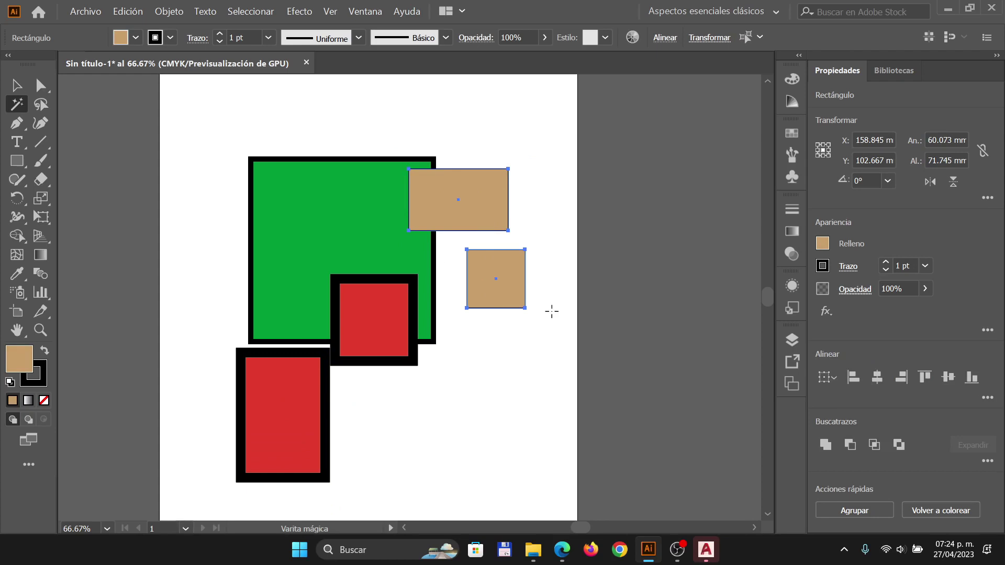
{"action": "left_click", "coordinate": [328, 218]}
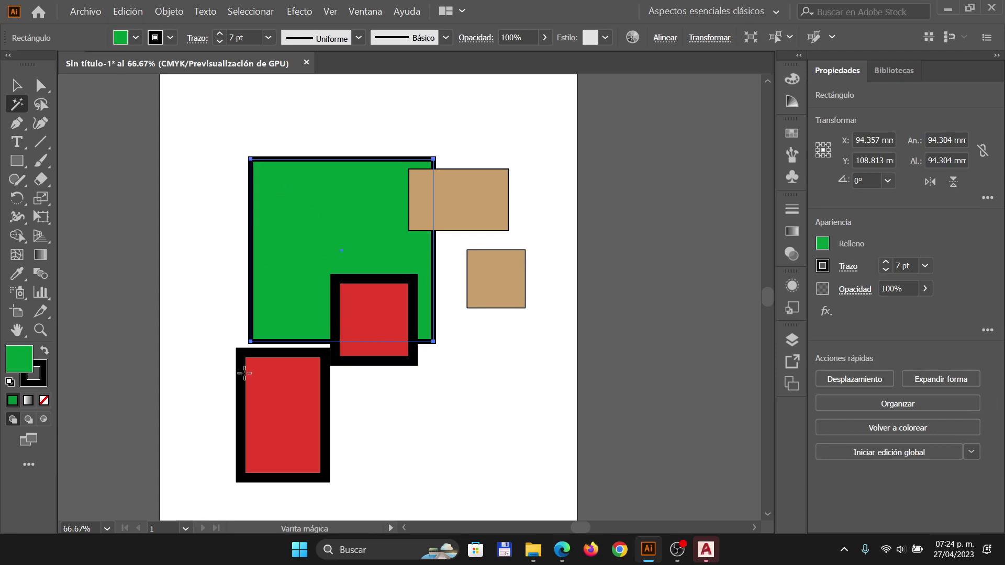
{"action": "left_click", "coordinate": [280, 434]}
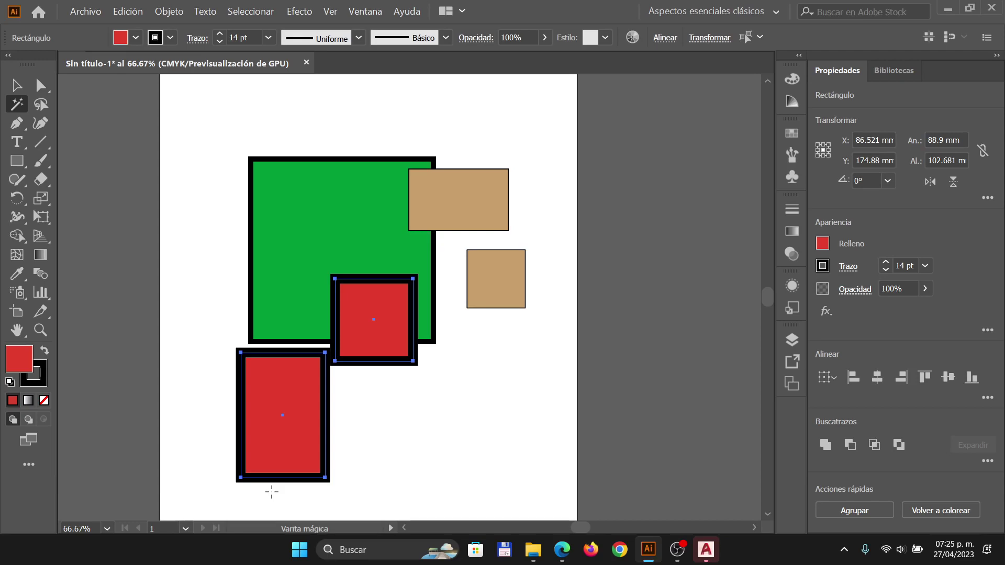
- Check the browser slides on the Eyedropper and artboards and on the Magic Wand and Lasso, and return to Illustrator
{"action": "key", "text": "alt+Tab"}
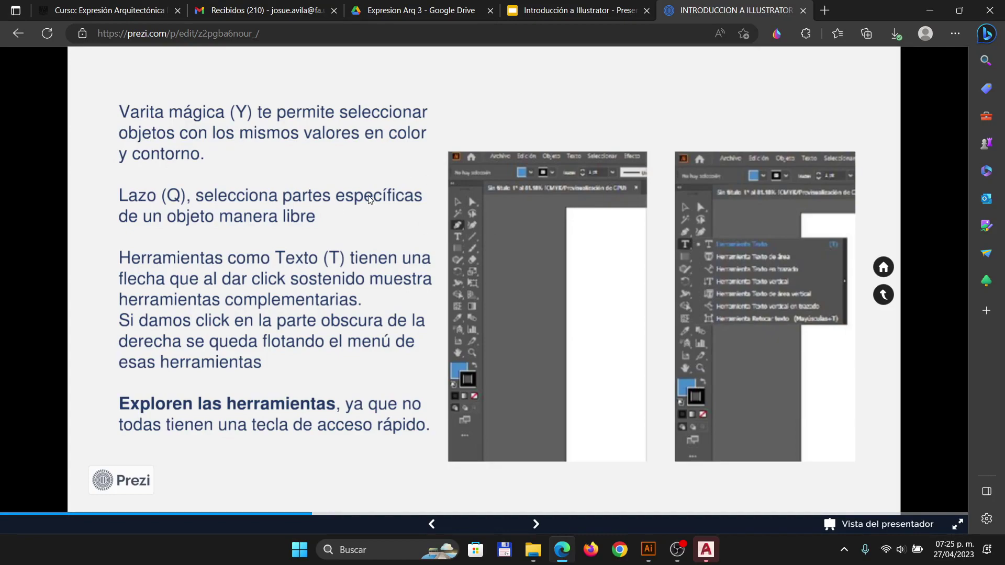
{"action": "key", "text": "Right"}
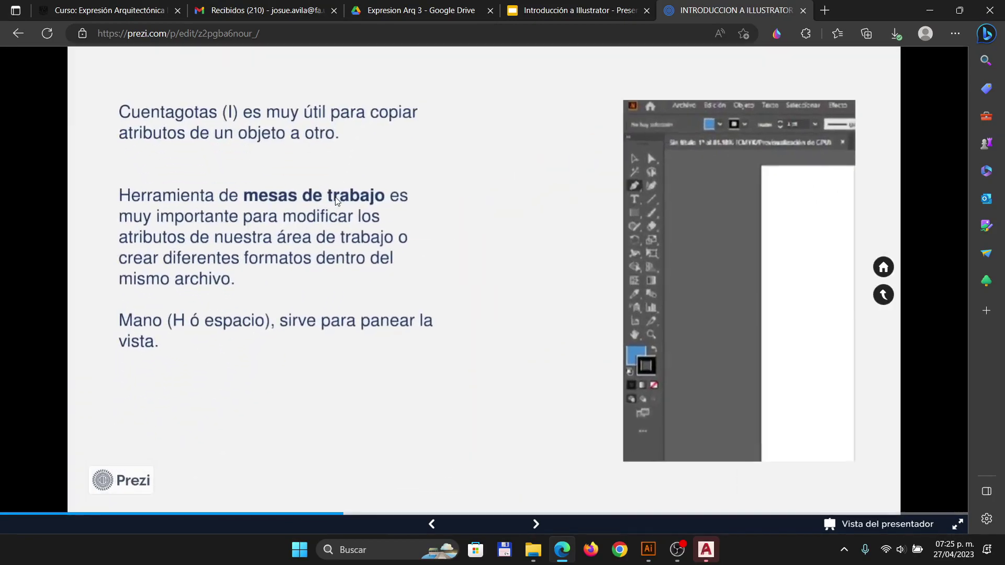
{"action": "key", "text": "Left"}
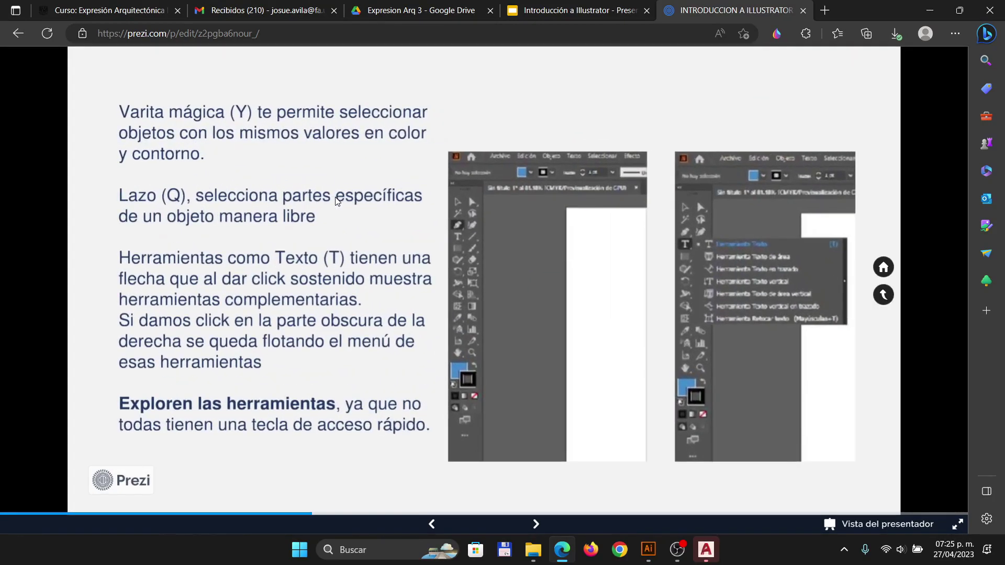
{"action": "key", "text": "alt+Tab"}
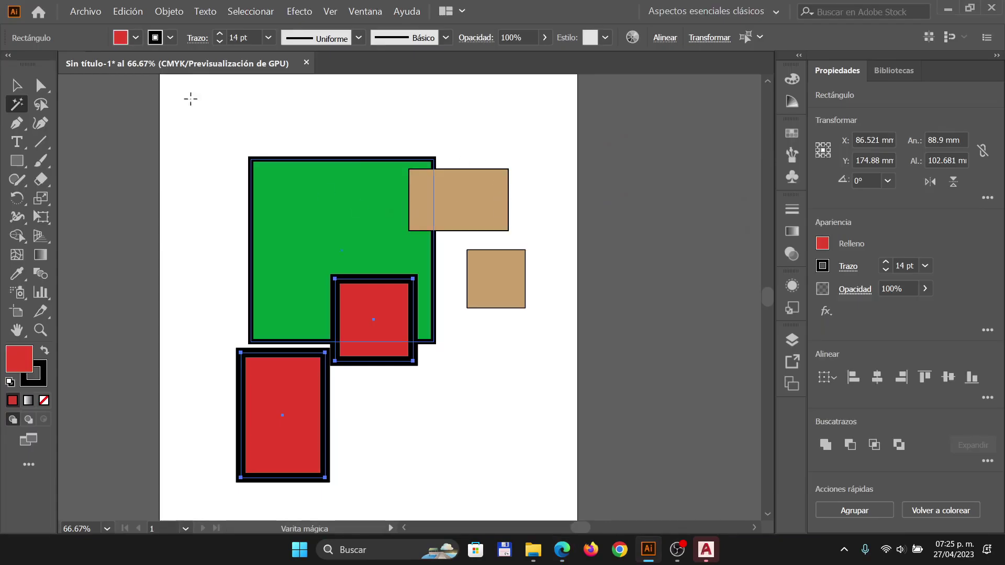
- Use Direct Selection to pick the upper tan rectangle's upper right and lower right anchor points in turn
{"action": "left_click", "coordinate": [40, 85]}
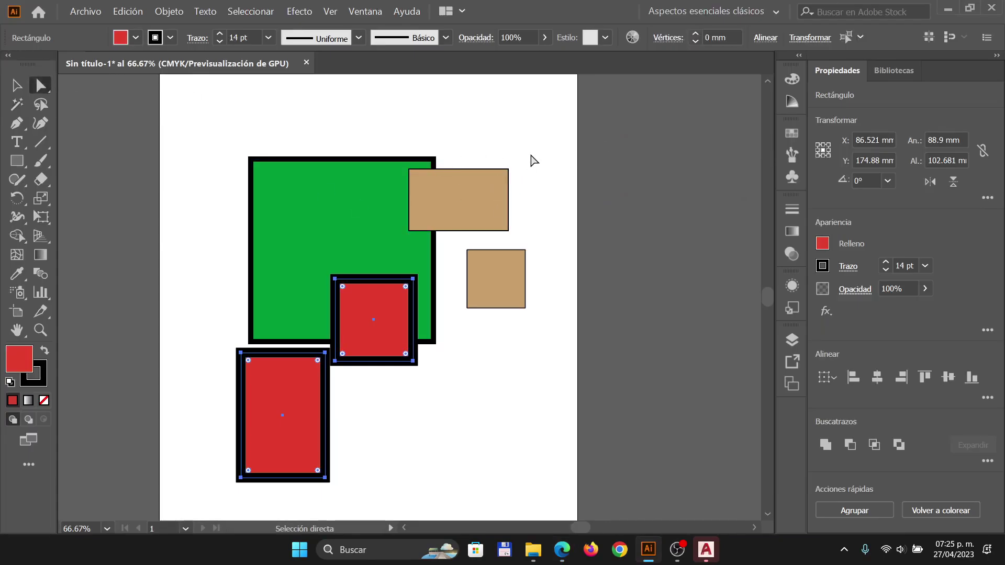
{"action": "left_click_drag", "start_coordinate": [546, 148], "coordinate": [484, 182]}
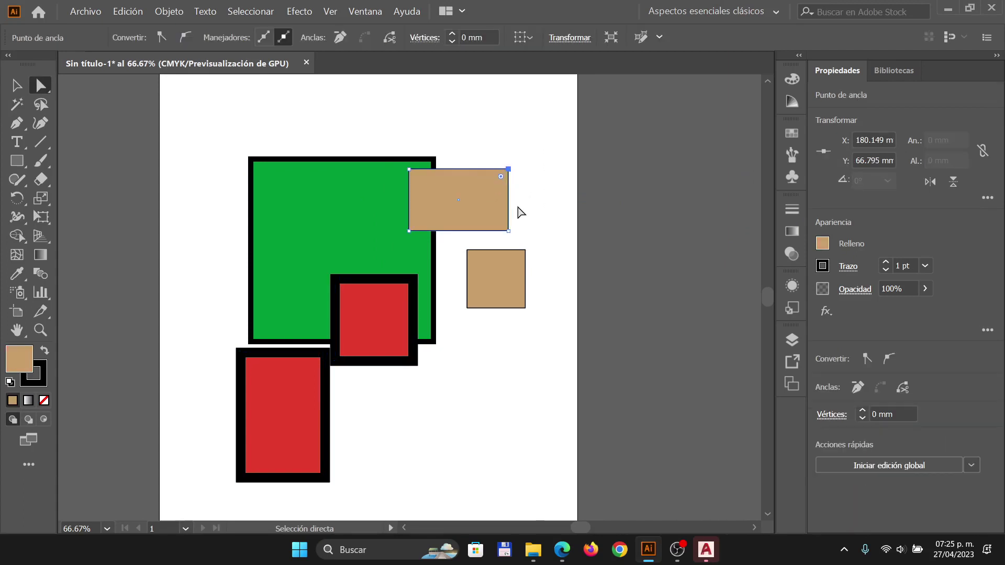
{"action": "left_click_drag", "start_coordinate": [495, 243], "coordinate": [488, 234]}
{"action": "key", "text": "v"}
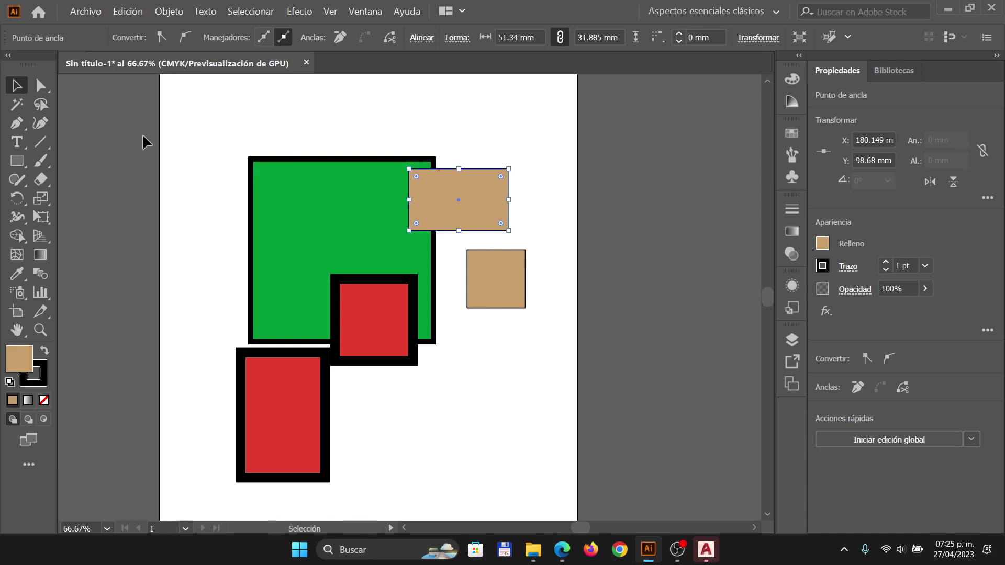
- Lasso the top anchor points of the green square and upper tan rectangle, and raise both top edges by about 19 mm
{"action": "left_click", "coordinate": [42, 109]}
{"action": "mouse_move", "coordinate": [500, 134]}
{"action": "left_mouse_down"}
{"action": "mouse_move", "coordinate": [398, 115]}
{"action": "mouse_move", "coordinate": [310, 135]}
{"action": "mouse_move", "coordinate": [325, 161]}
{"action": "mouse_move", "coordinate": [373, 189]}
{"action": "mouse_move", "coordinate": [531, 213]}
{"action": "mouse_move", "coordinate": [547, 180]}
{"action": "mouse_move", "coordinate": [451, 118]}
{"action": "left_mouse_up"}
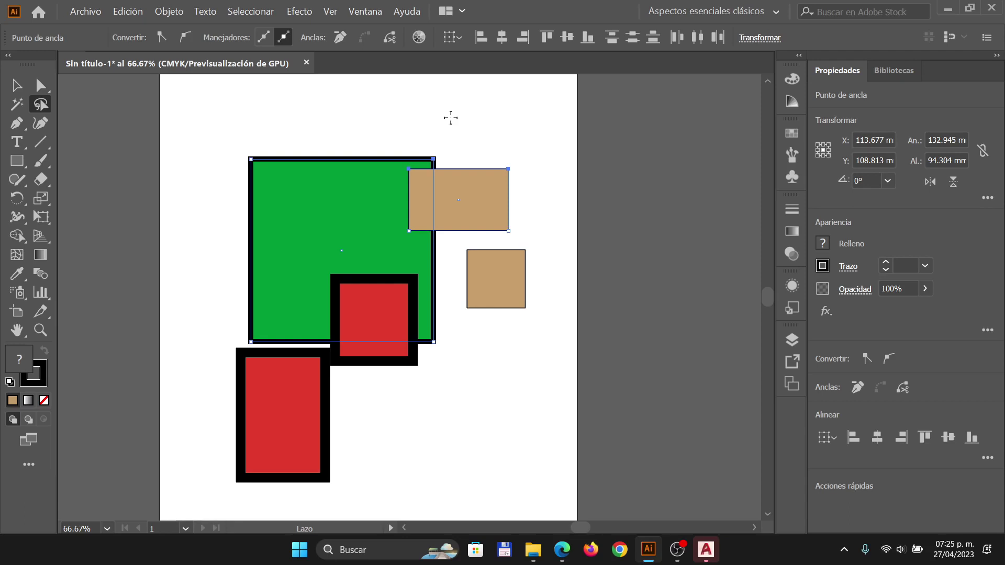
{"action": "mouse_move", "coordinate": [533, 124]}
{"action": "left_mouse_down"}
{"action": "mouse_move", "coordinate": [107, 143]}
{"action": "mouse_move", "coordinate": [514, 218]}
{"action": "left_mouse_up"}
{"action": "mouse_move", "coordinate": [500, 122]}
{"action": "left_mouse_down"}
{"action": "mouse_move", "coordinate": [257, 122]}
{"action": "mouse_move", "coordinate": [234, 147]}
{"action": "mouse_move", "coordinate": [253, 177]}
{"action": "mouse_move", "coordinate": [466, 206]}
{"action": "mouse_move", "coordinate": [543, 190]}
{"action": "mouse_move", "coordinate": [508, 125]}
{"action": "mouse_move", "coordinate": [484, 127]}
{"action": "left_mouse_up"}
{"action": "key", "text": "a"}
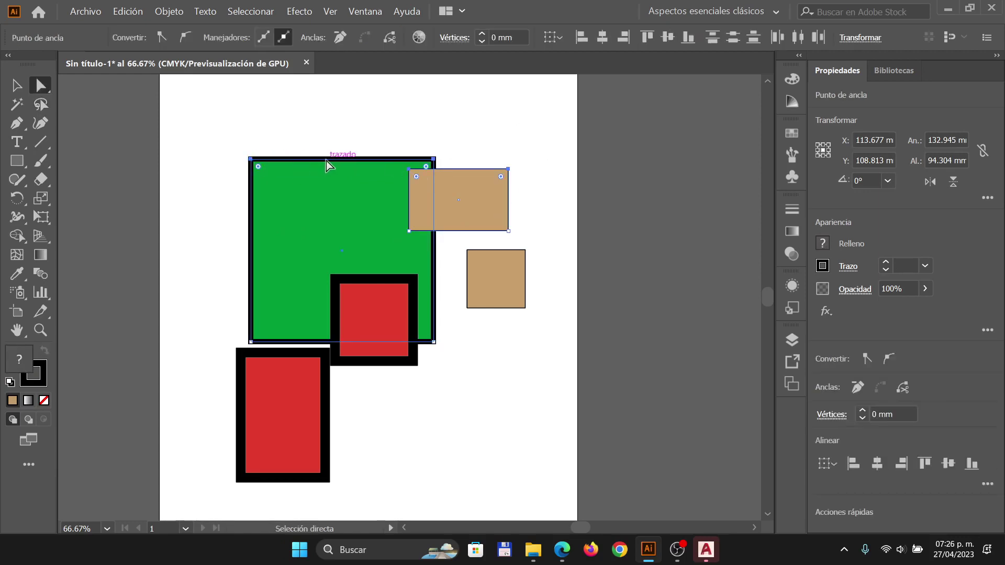
{"action": "left_click_drag", "start_coordinate": [325, 161], "coordinate": [325, 122]}
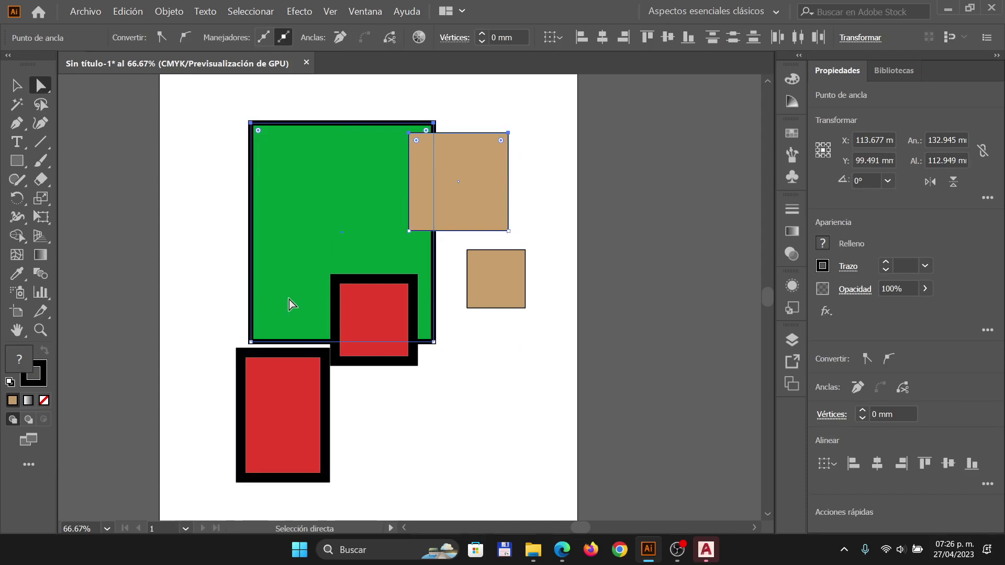
{"action": "left_click", "coordinate": [16, 85]}
{"action": "left_click", "coordinate": [228, 165]}
- Place placeholder point text below the small red square, check the browser slide on the Text tool, and delete the text in Illustrator
{"action": "key", "text": "alt+Tab"}
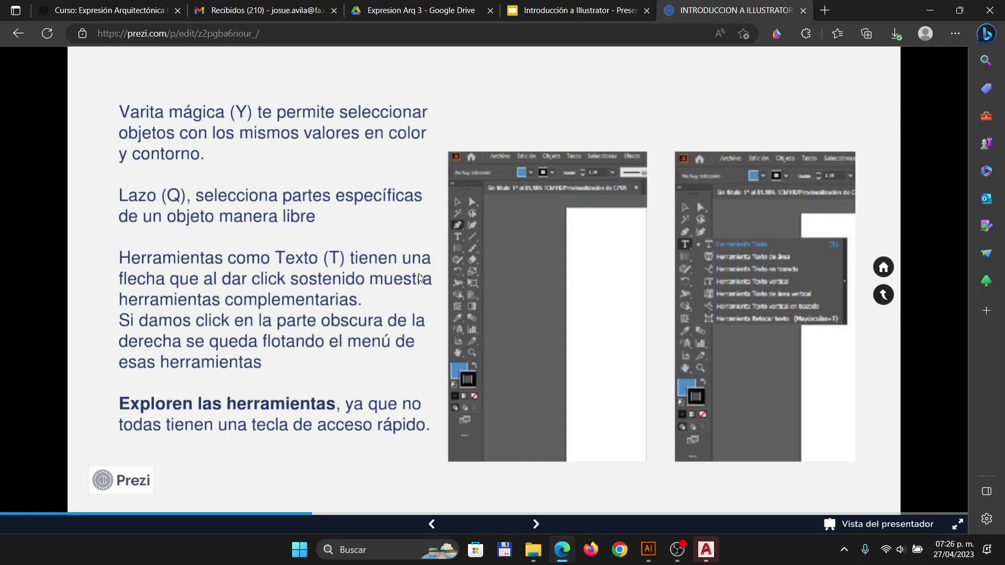
{"action": "key", "text": "alt+Tab"}
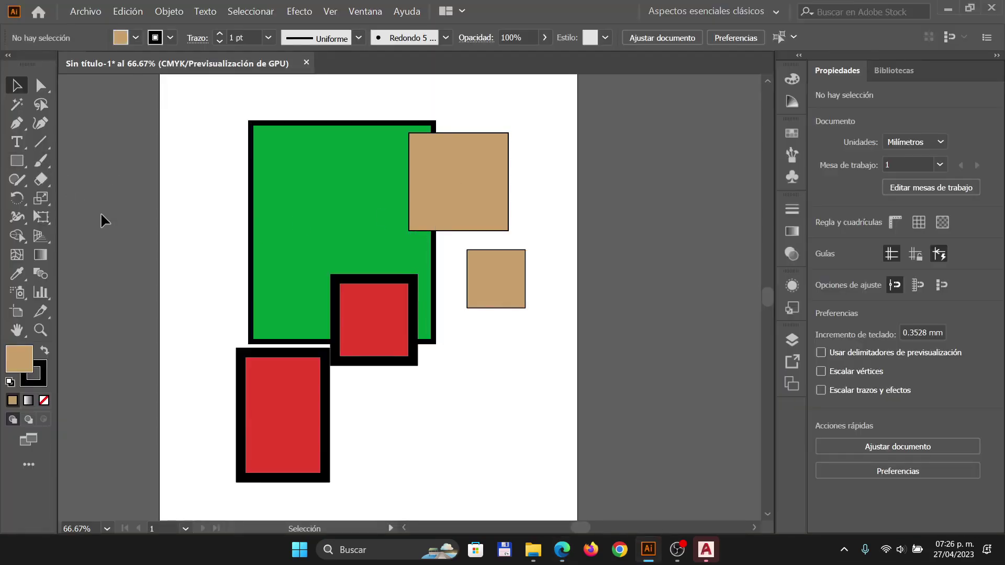
{"action": "key", "text": "t"}
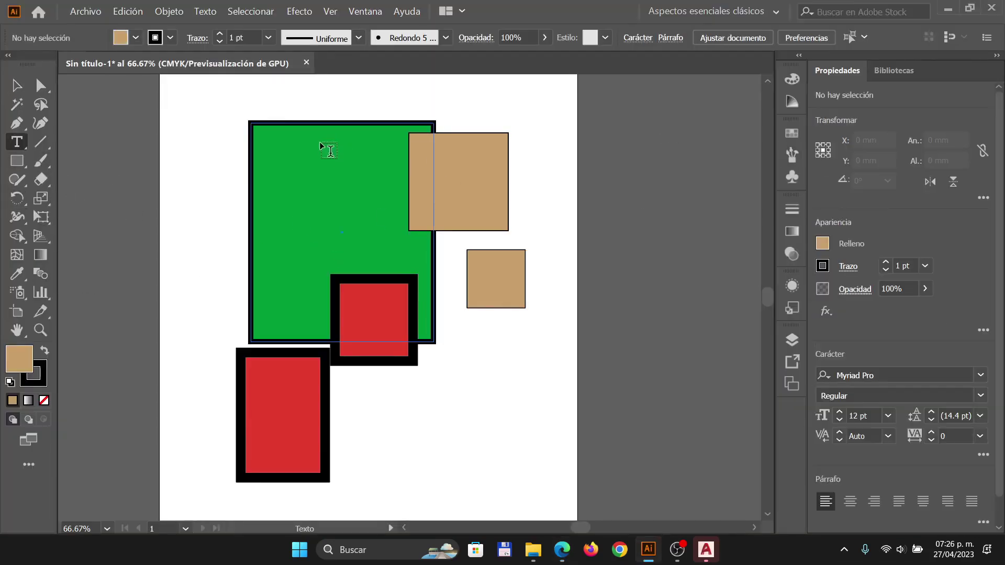
{"action": "left_click", "coordinate": [370, 396]}
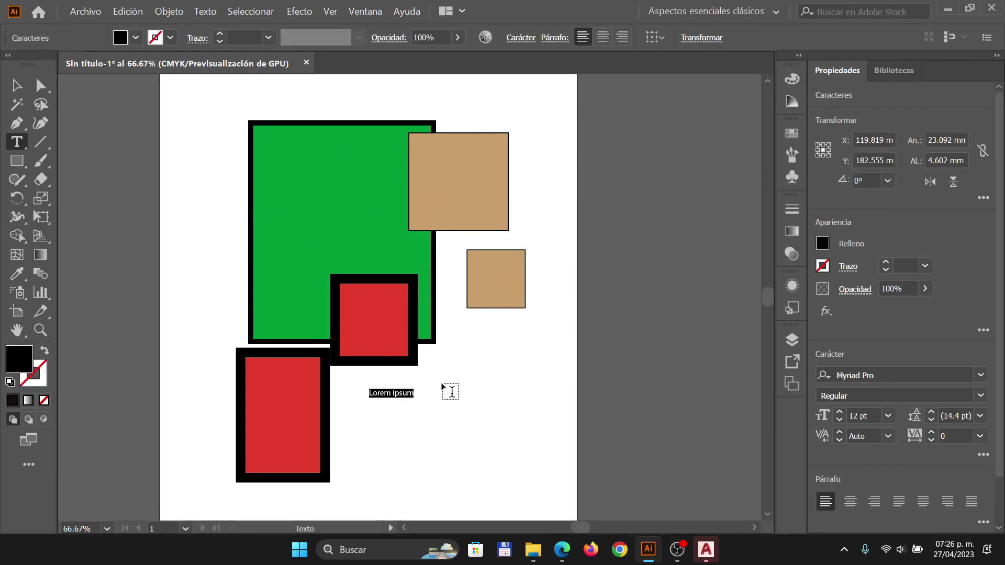
{"action": "key", "text": "alt+Tab"}
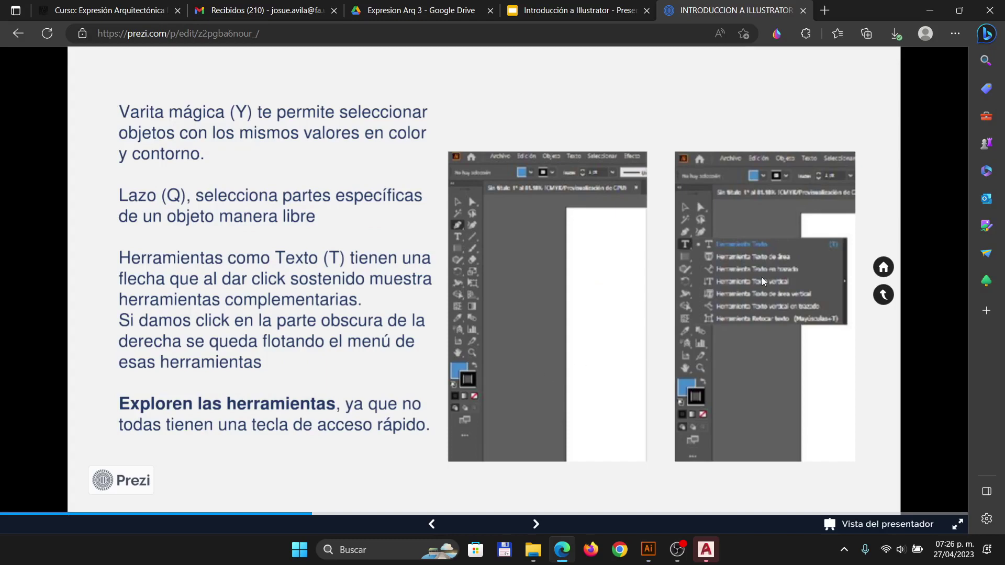
{"action": "key", "text": "alt+Tab"}
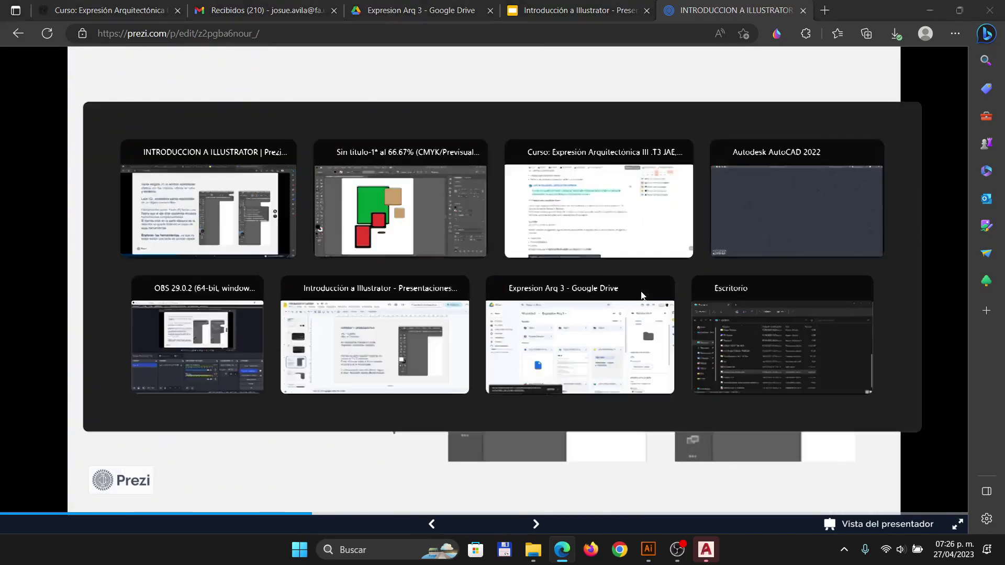
{"action": "key", "text": "BackSpace"}
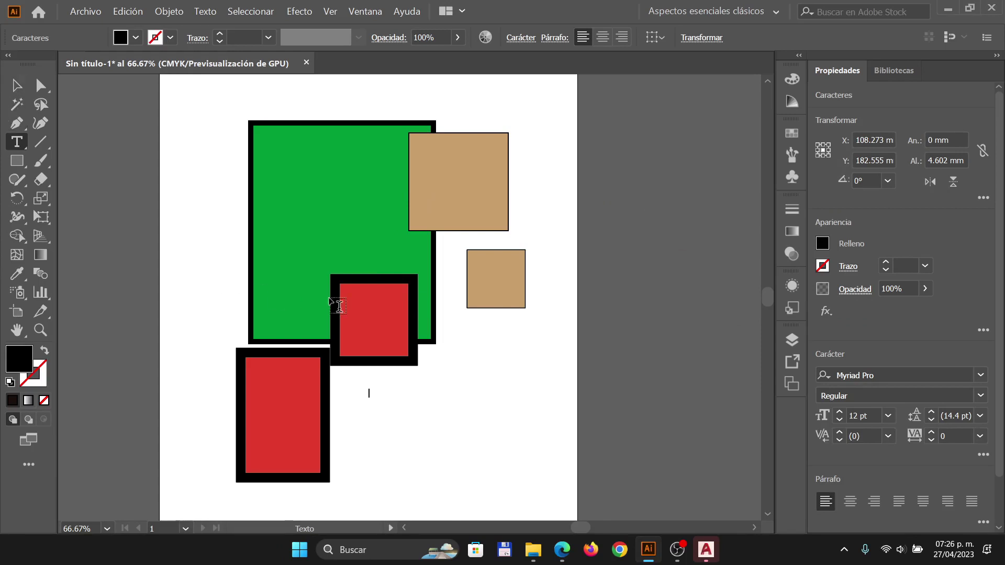
{"action": "key", "text": "Escape"}
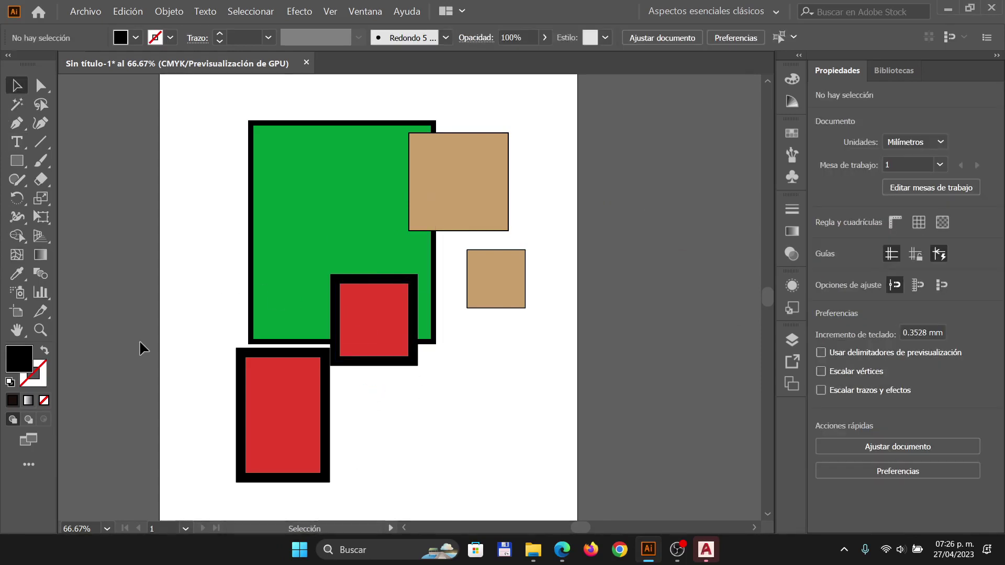
- Compare the properties offered for the Rectangle tool and the Type tool
{"action": "left_click", "coordinate": [17, 161]}
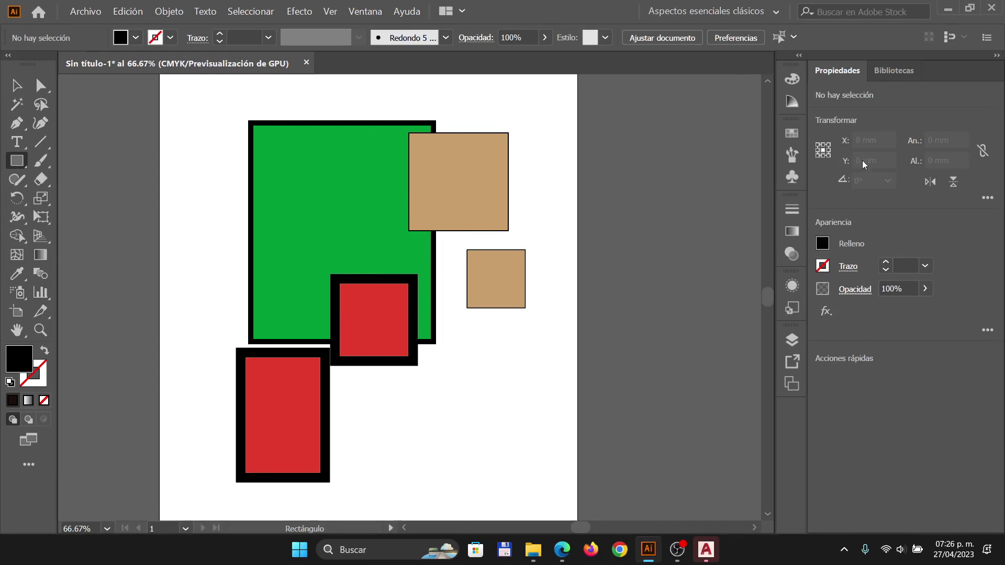
{"action": "left_click", "coordinate": [18, 145]}
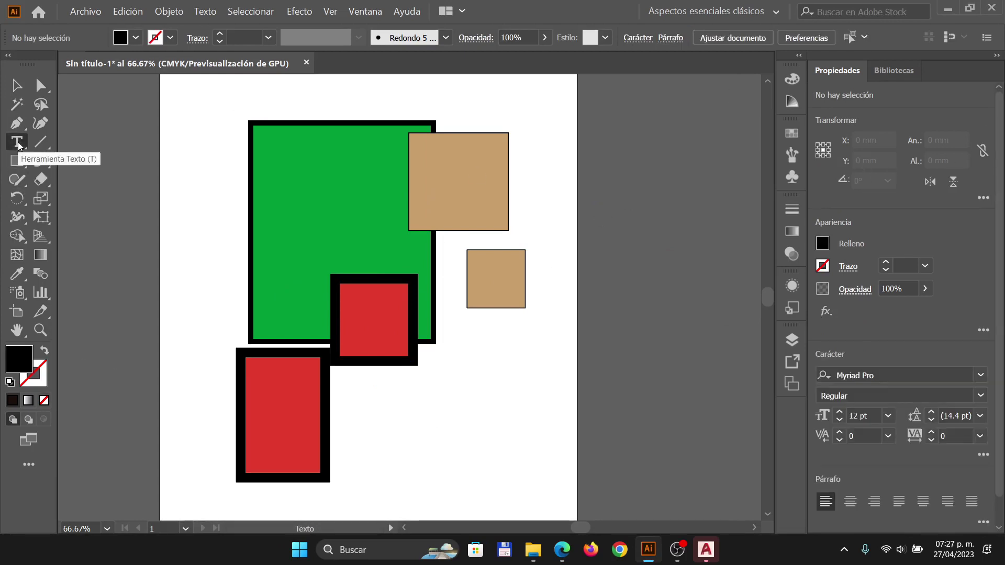
{"action": "left_click", "coordinate": [18, 161]}
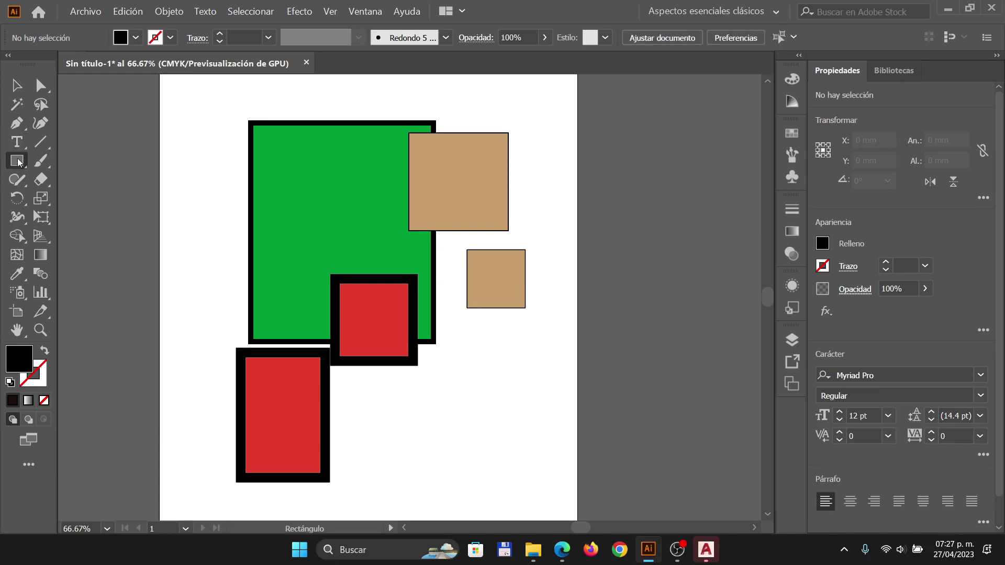
- Add placeholder point text beside the tall red rectangle and an area text block about 100 × 44 mm beneath it
{"action": "left_click", "coordinate": [17, 142]}
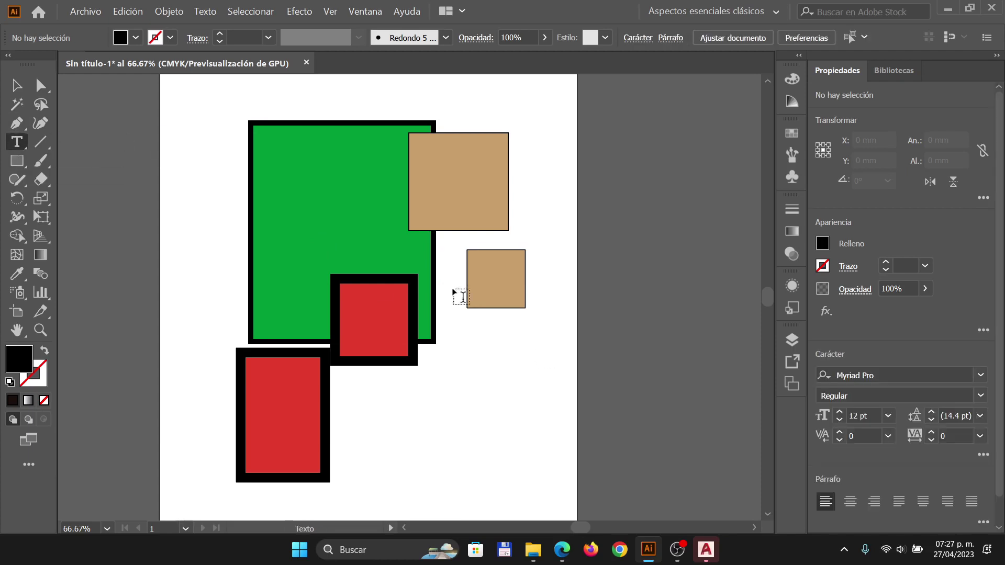
{"action": "left_click", "coordinate": [442, 384]}
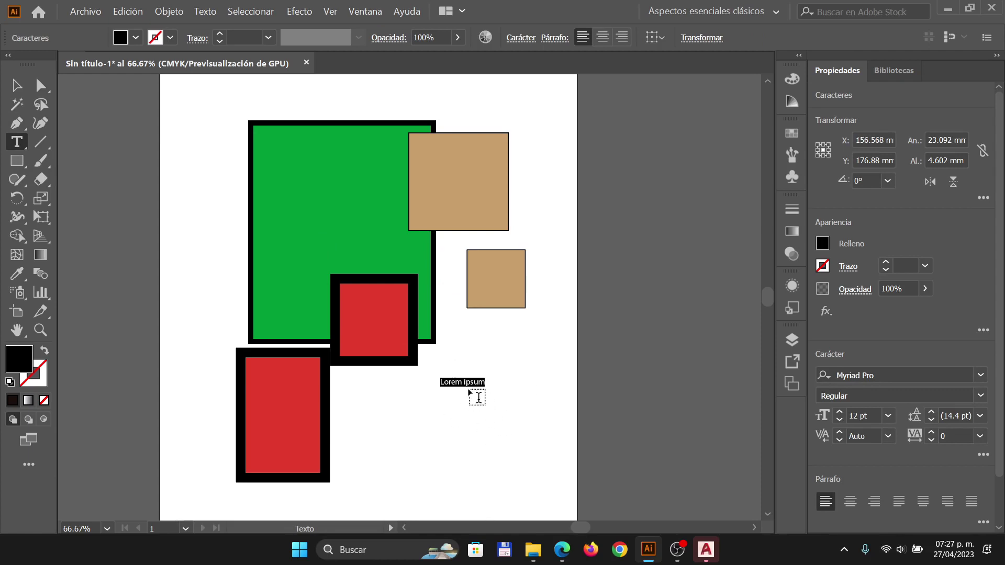
{"action": "left_click_drag", "start_coordinate": [355, 398], "coordinate": [549, 484]}
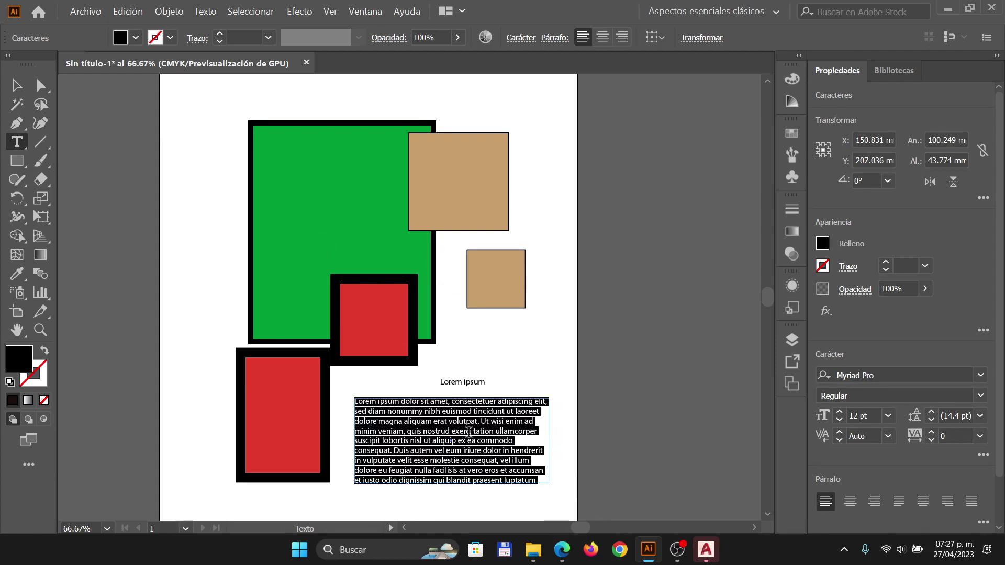
{"action": "scroll", "coordinate": [440, 470], "scroll_direction": "up", "scroll_amount": 3}
{"action": "scroll", "coordinate": [439, 324], "scroll_direction": "down", "scroll_amount": 1}
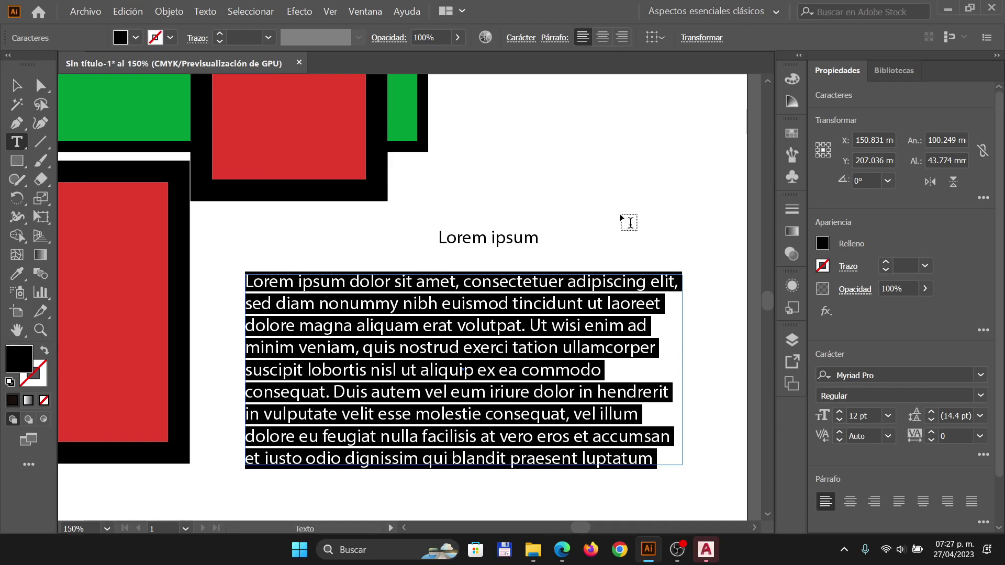
{"action": "key", "text": "Escape"}
{"action": "left_click", "coordinate": [619, 197]}
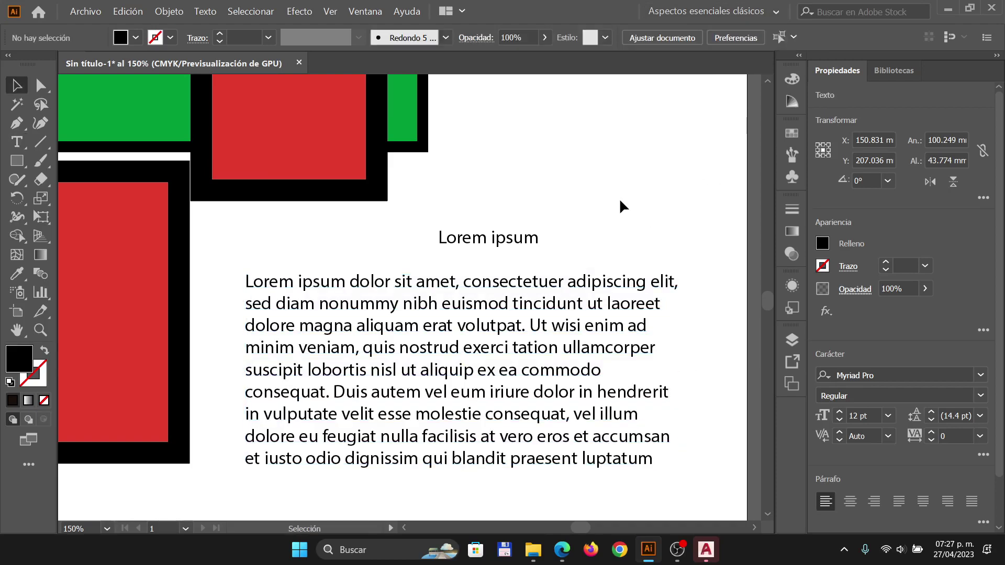
- Switch to the Aspectos esenciales workspace, select and deselect the large text block, and display the Type tool's properties
{"action": "left_click", "coordinate": [714, 11]}
{"action": "left_click", "coordinate": [701, 29]}
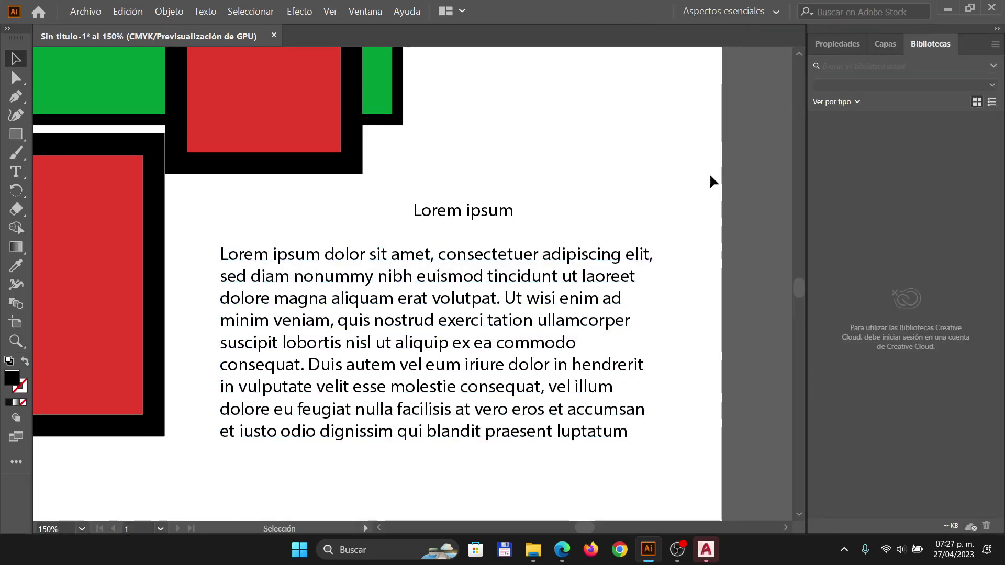
{"action": "left_click", "coordinate": [450, 340]}
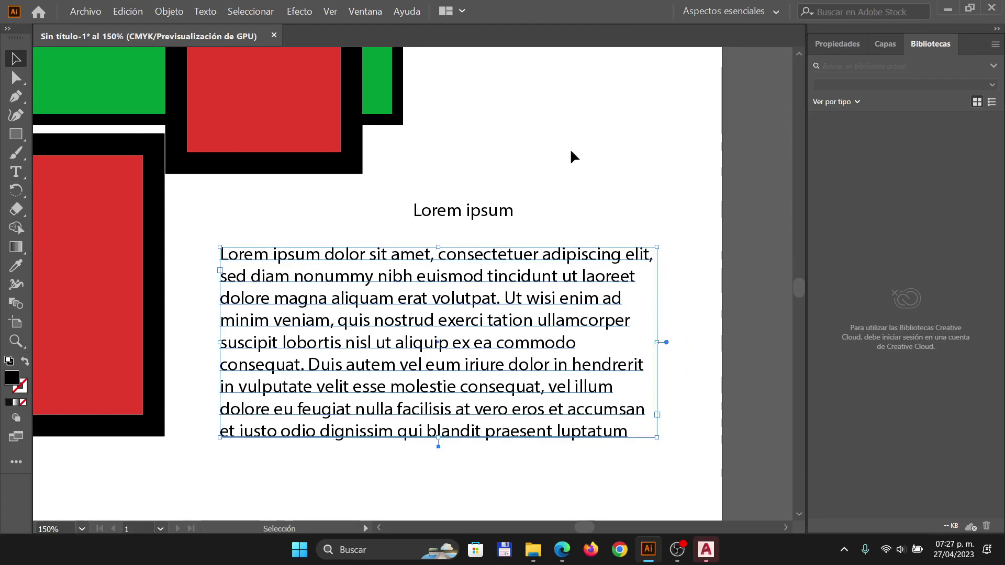
{"action": "left_click", "coordinate": [545, 173]}
{"action": "key", "text": "t"}
{"action": "scroll", "coordinate": [396, 352], "scroll_direction": "down", "scroll_amount": 4}
{"action": "scroll", "coordinate": [429, 314], "scroll_direction": "up", "scroll_amount": 6}
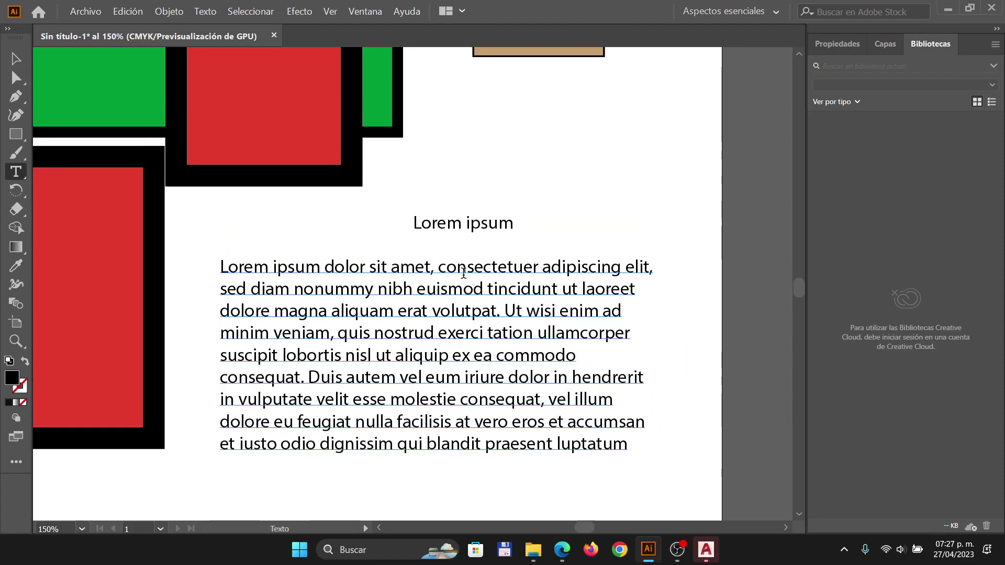
{"action": "left_click", "coordinate": [838, 45]}
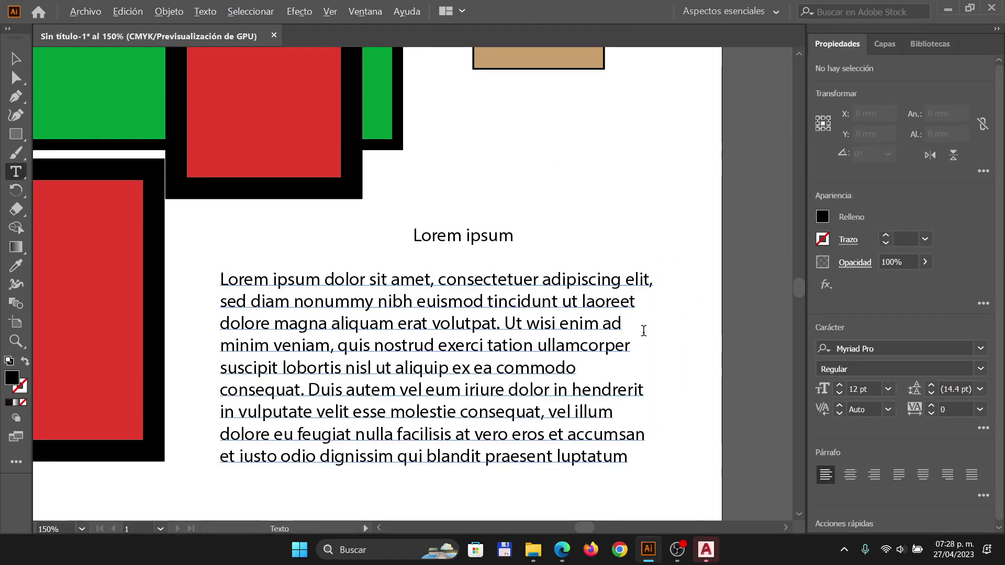
- Add an area text block about 46 × 22 mm below the small tan square, and restore the Aspectos esenciales clásicos workspace
{"action": "scroll", "coordinate": [641, 333], "scroll_direction": "down", "scroll_amount": 2}
{"action": "scroll", "coordinate": [626, 264], "scroll_direction": "up", "scroll_amount": 1}
{"action": "left_click_drag", "start_coordinate": [540, 227], "coordinate": [672, 290]}
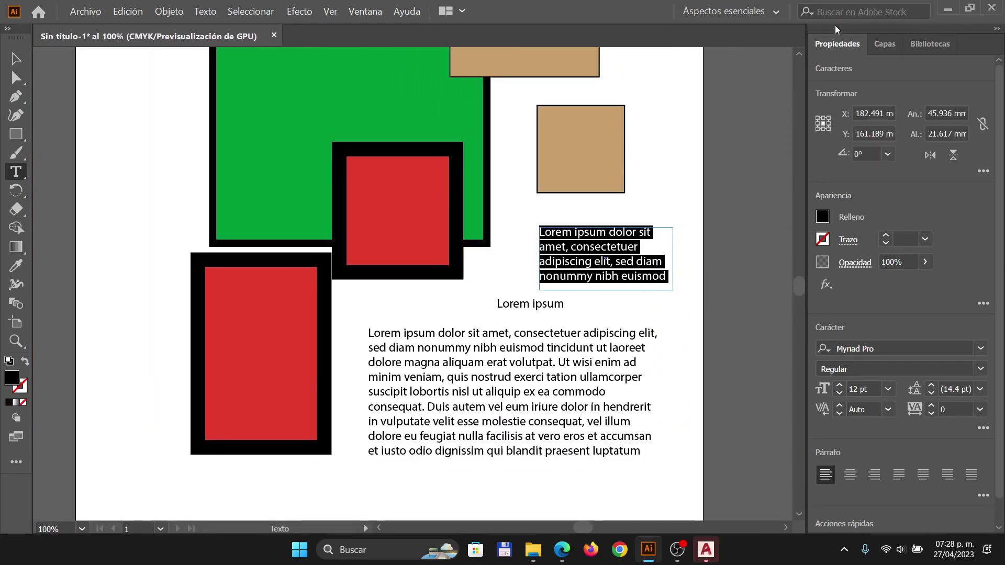
{"action": "left_click", "coordinate": [765, 17]}
{"action": "left_click", "coordinate": [740, 42]}
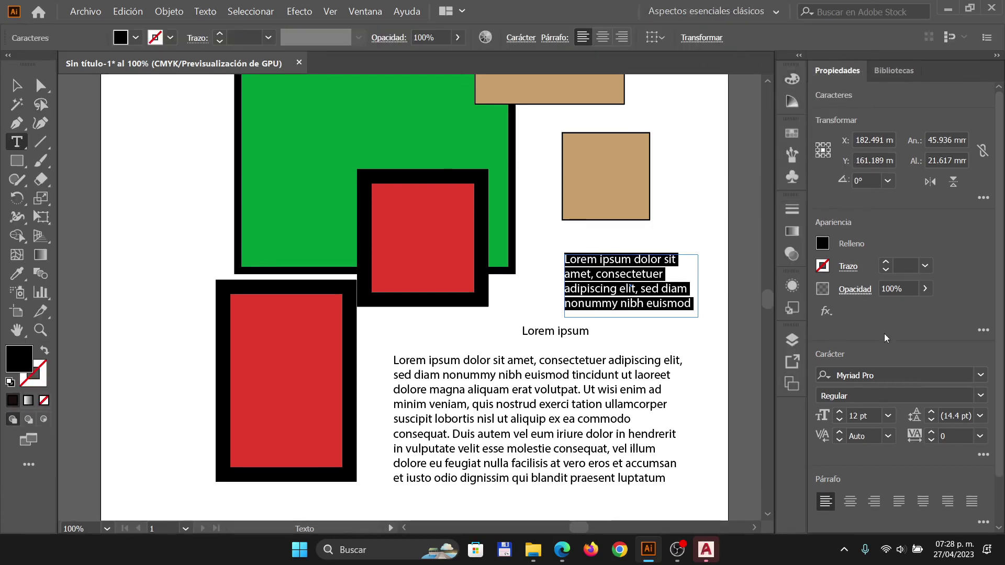
- Examine the swatch, gradient, transparency, graphic style and layer options, and switch to the browser slide on the Magic Wand and Lasso
{"action": "left_click", "coordinate": [796, 94]}
{"action": "left_click", "coordinate": [793, 133]}
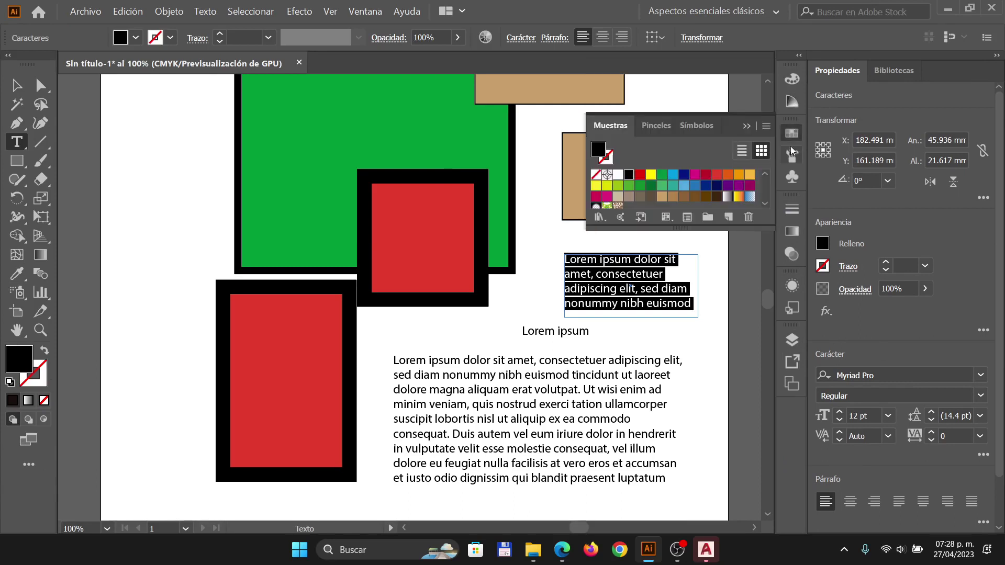
{"action": "left_click", "coordinate": [792, 154]}
{"action": "left_click", "coordinate": [793, 234]}
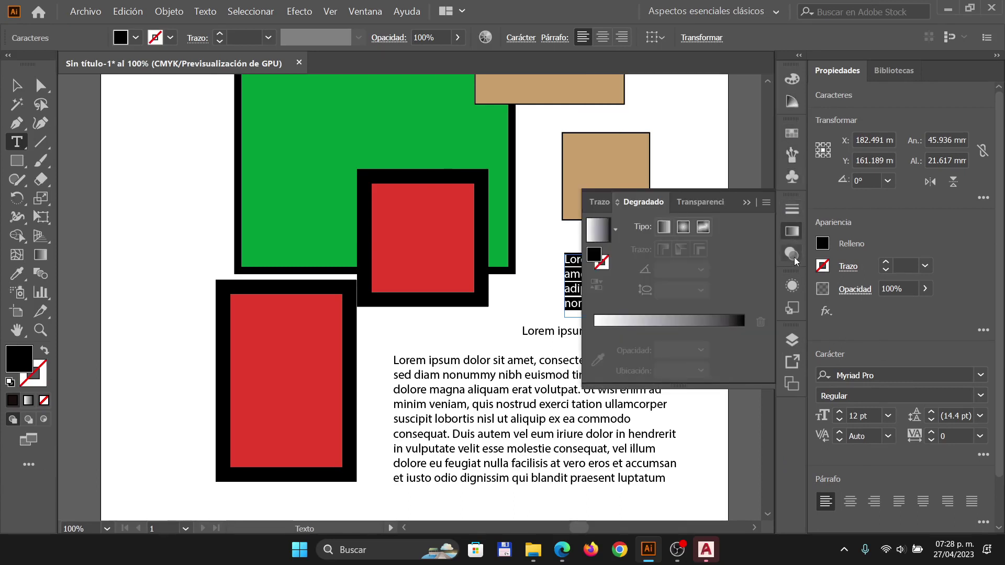
{"action": "left_click", "coordinate": [793, 256]}
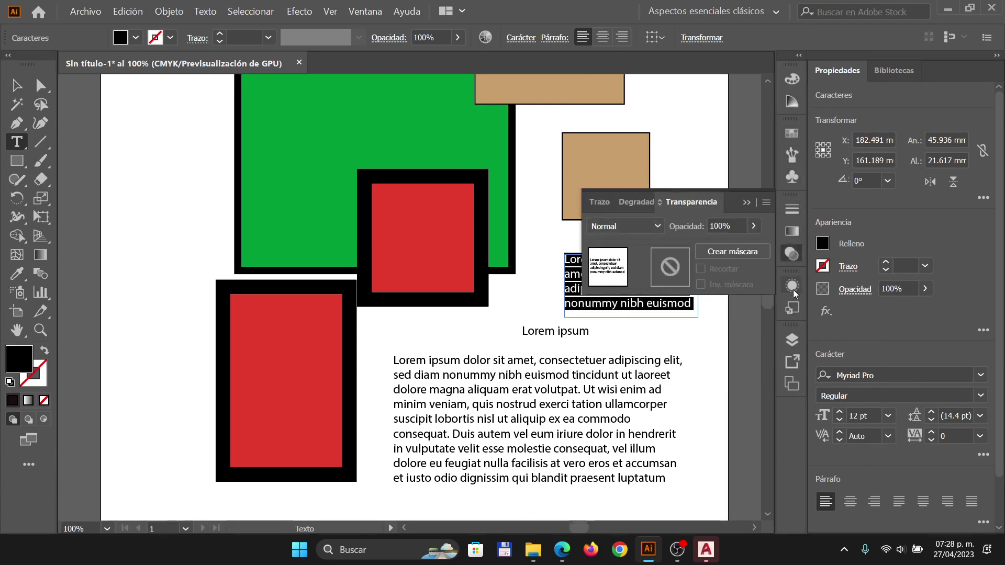
{"action": "left_click", "coordinate": [793, 312]}
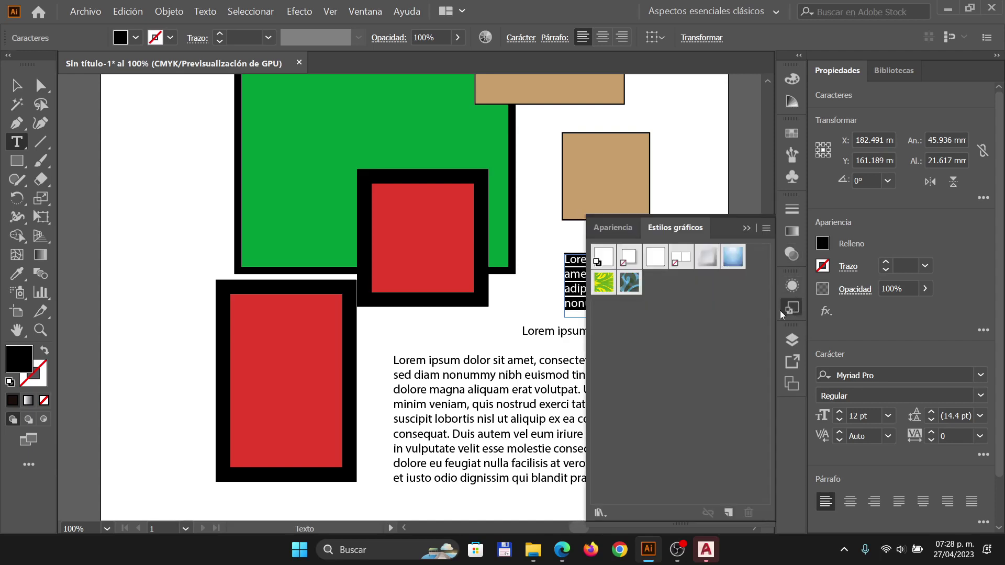
{"action": "left_click", "coordinate": [792, 339]}
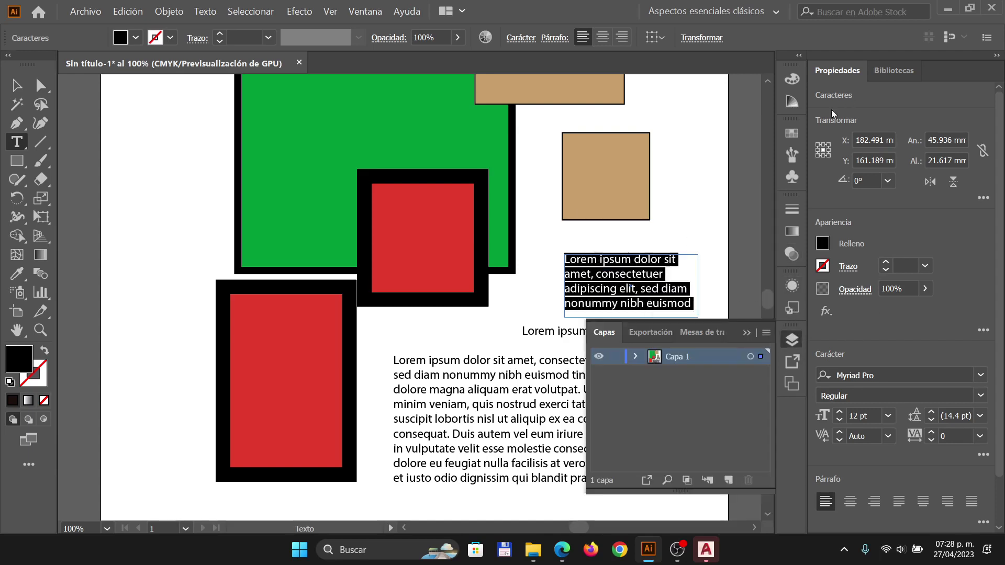
{"action": "left_click", "coordinate": [794, 343]}
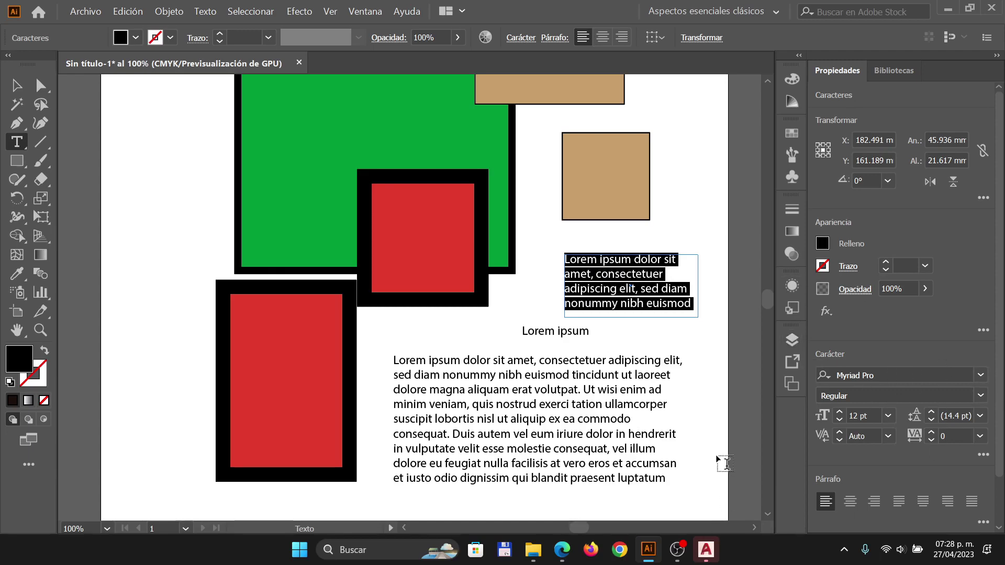
{"action": "key", "text": "alt+Tab"}
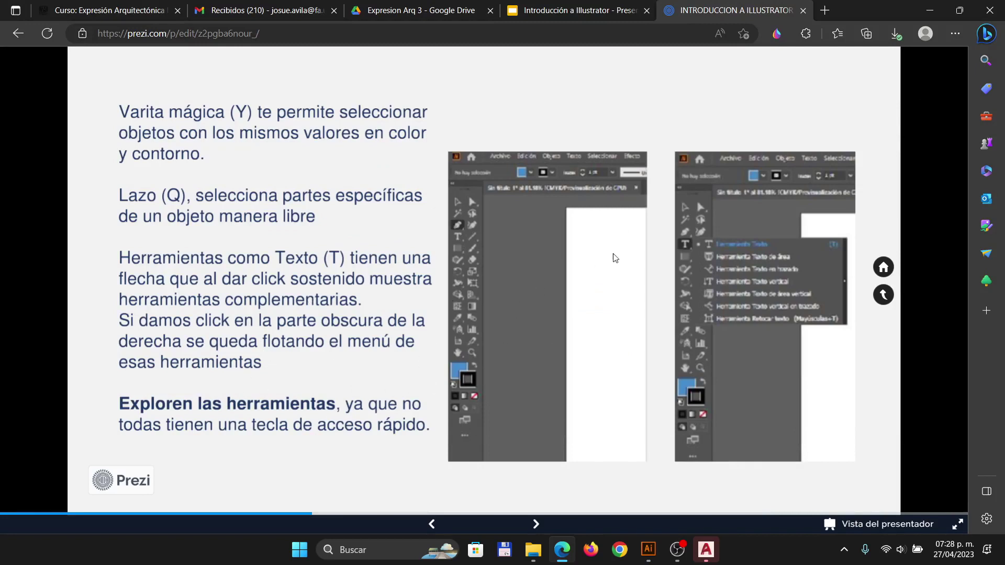
- Advance the browser presentation to the slide on the Eyedropper, artboard and Hand tools, and read it
{"action": "scroll", "coordinate": [696, 294], "scroll_direction": "up", "scroll_amount": 5}
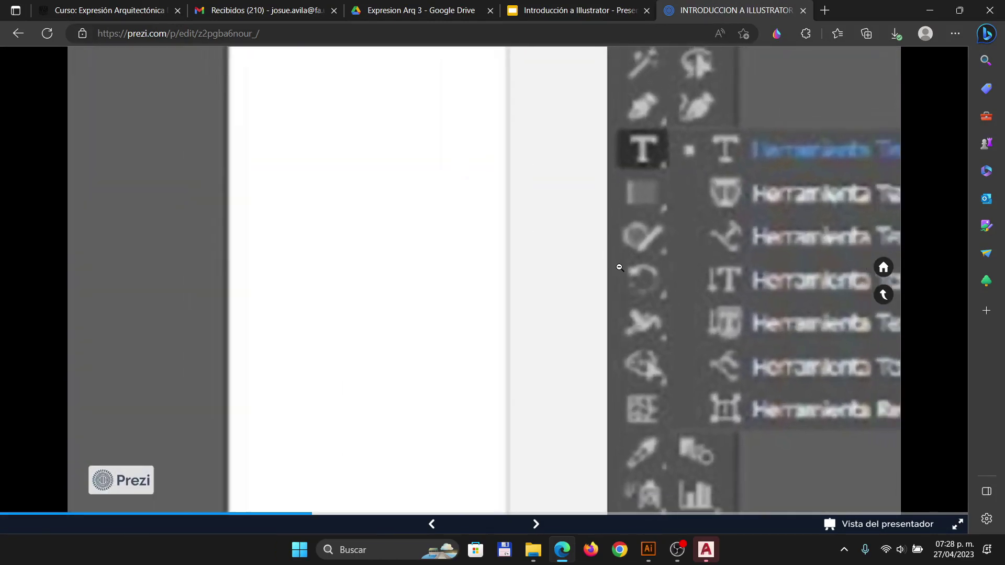
{"action": "left_click", "coordinate": [620, 267]}
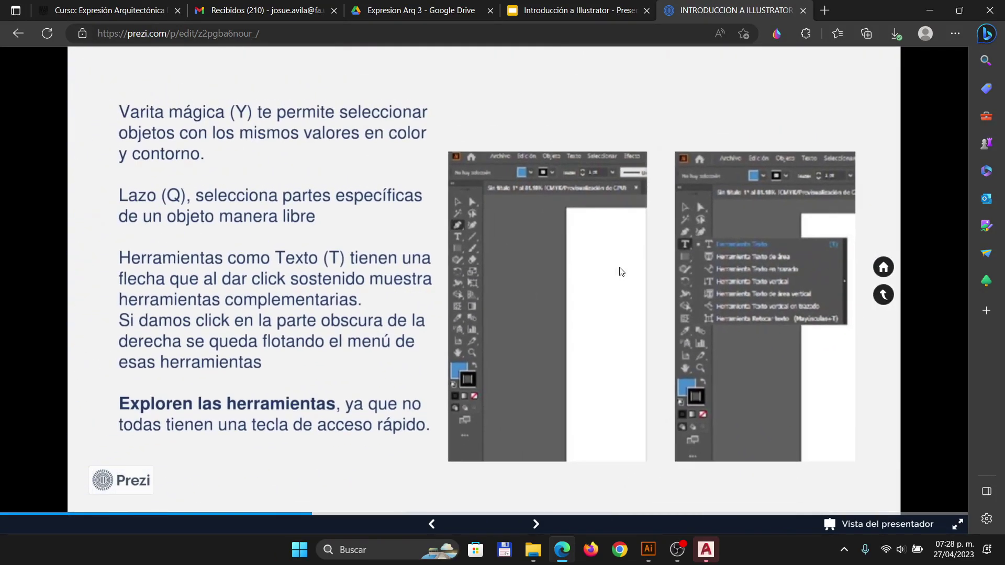
{"action": "key", "text": "Right"}
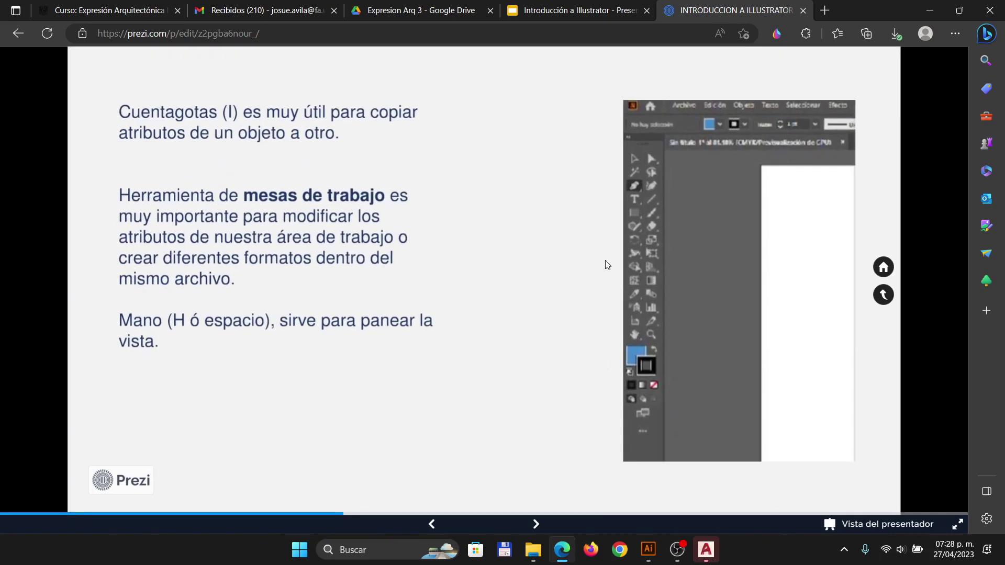
{"action": "key", "text": "alt+Tab"}
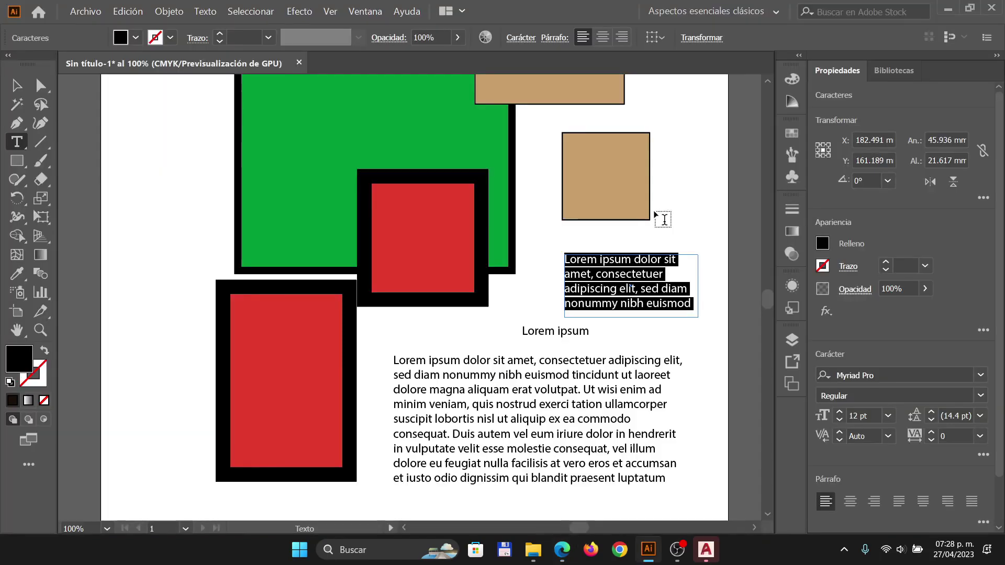
{"action": "key", "text": "alt+Tab"}
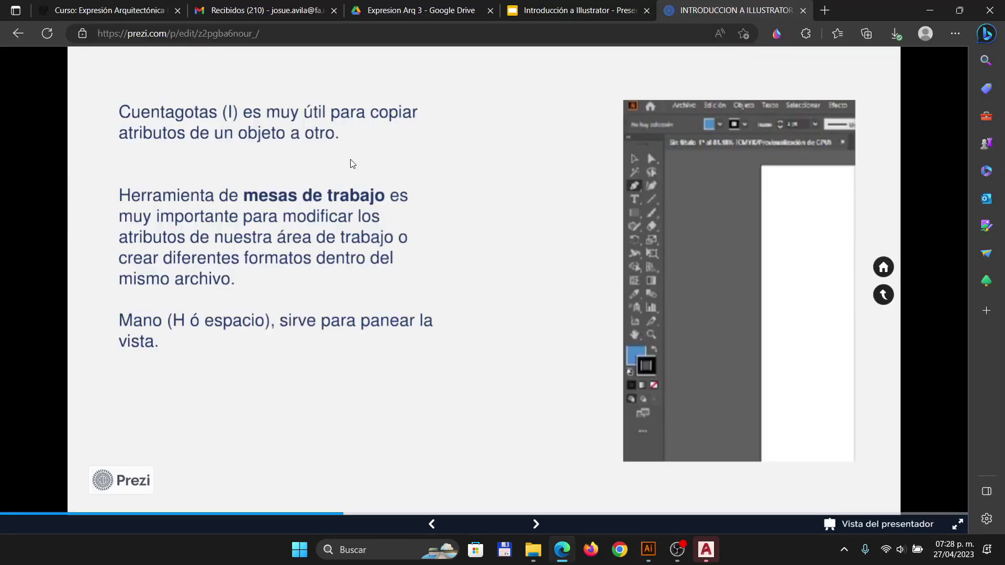
- Switch to Illustrator, leave text editing, and delete all the rectangles and text on the page
{"action": "key", "text": "alt+Tab"}
{"action": "key", "text": "Escape"}
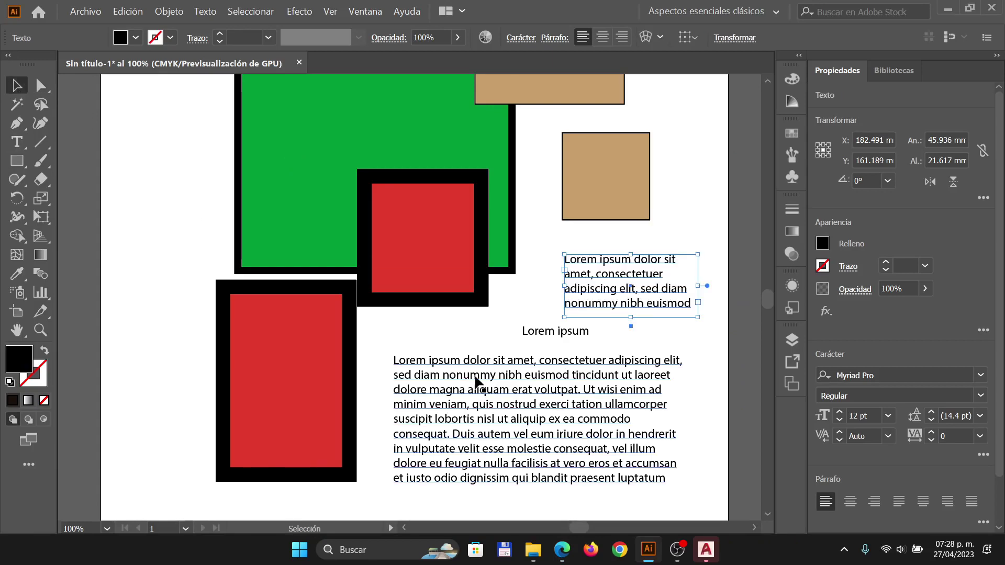
{"action": "scroll", "coordinate": [474, 375], "scroll_direction": "down", "scroll_amount": 3}
{"action": "left_click_drag", "start_coordinate": [627, 205], "coordinate": [326, 473]}
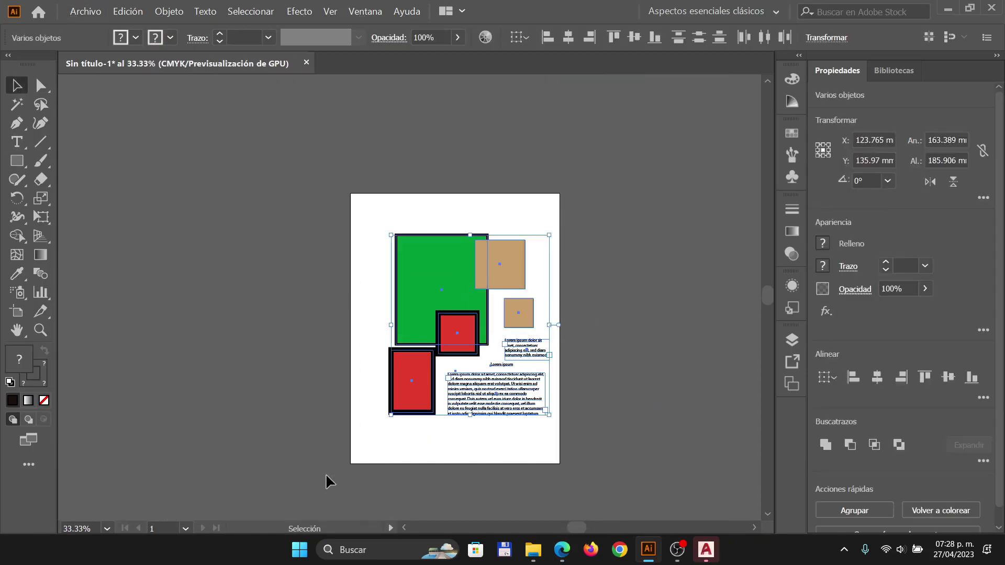
{"action": "key", "text": "Delete"}
{"action": "scroll", "coordinate": [395, 433], "scroll_direction": "up", "scroll_amount": 1}
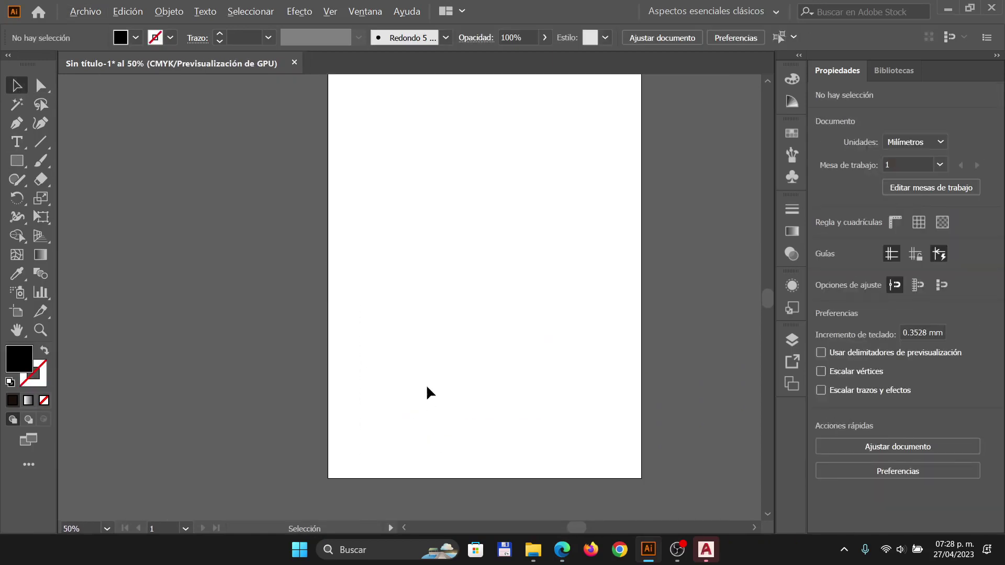
- Undo the deletion of the page's artwork and deselect everything
{"action": "key", "text": "alt+Tab"}
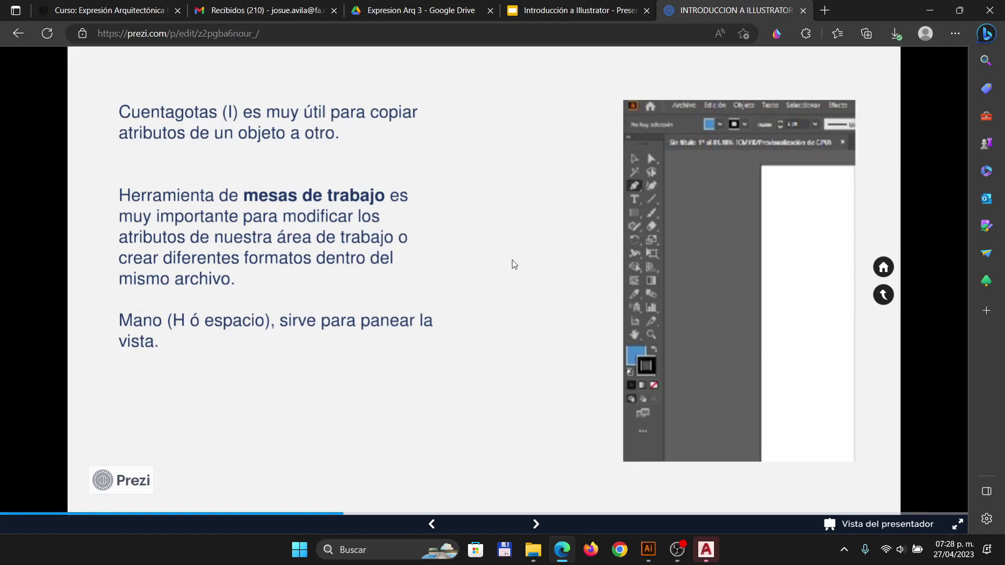
{"action": "key", "text": "alt+Tab"}
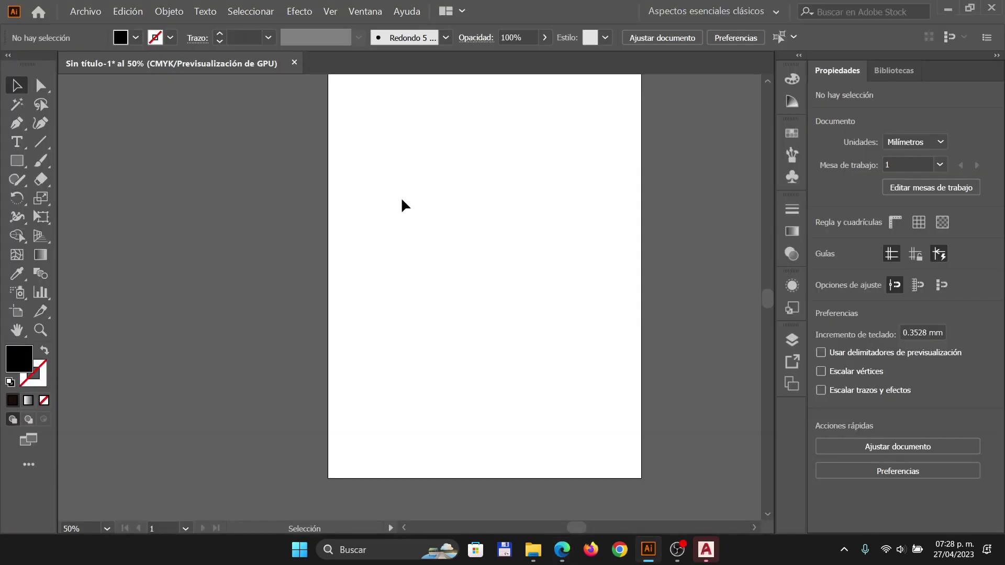
{"action": "key", "text": "ctrl+z"}
{"action": "left_click", "coordinate": [635, 190]}
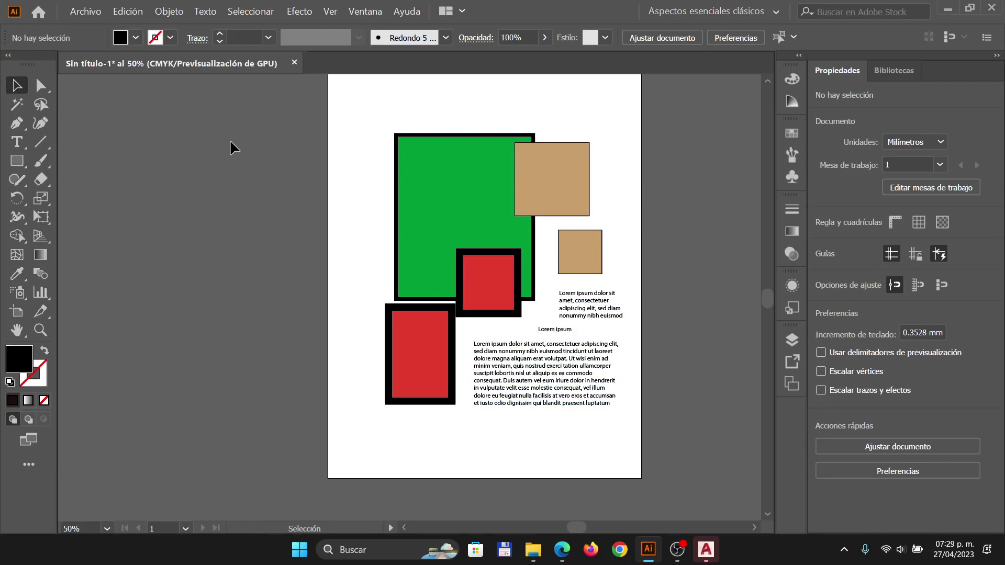
- Test the green and tan appearances on the larger tan square with the Eyedropper, finishing with the red square's fill and stroke
{"action": "key", "text": "i"}
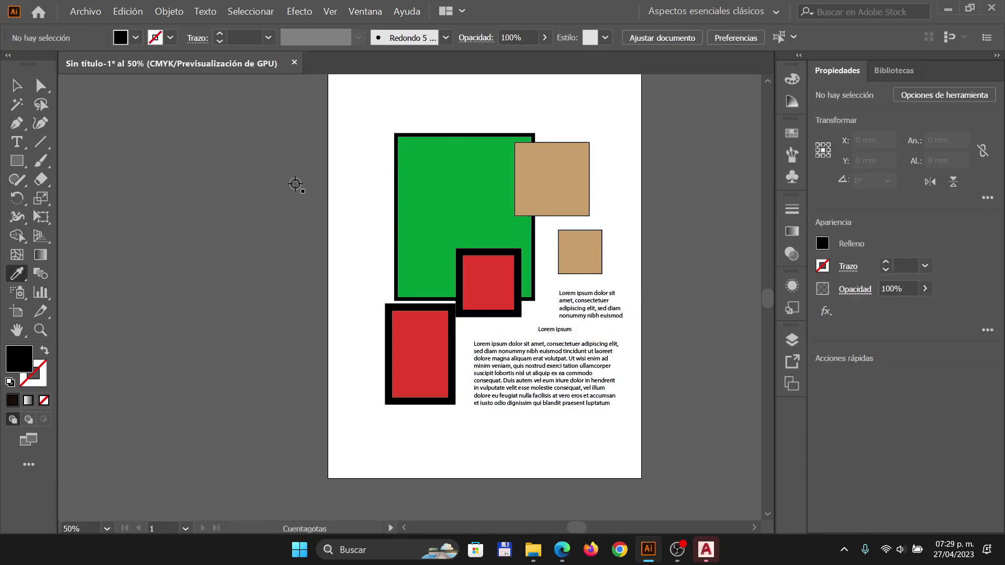
{"action": "left_click", "coordinate": [17, 86]}
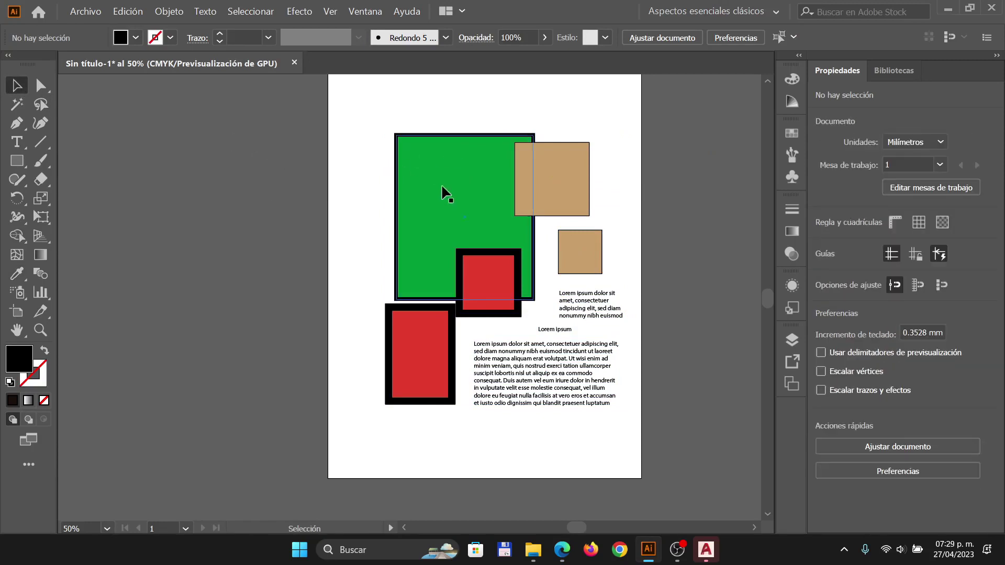
{"action": "left_click", "coordinate": [529, 178]}
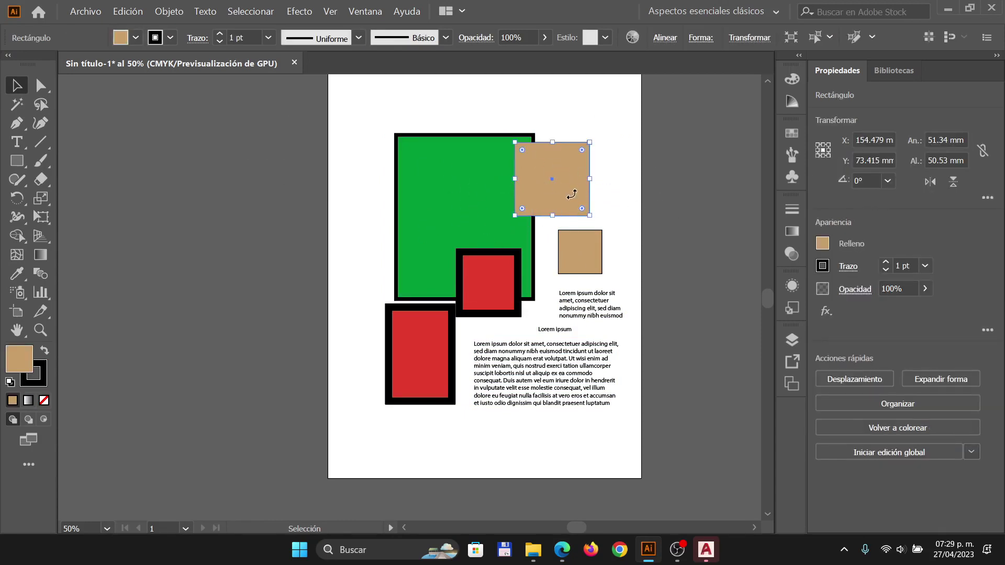
{"action": "key", "text": "i"}
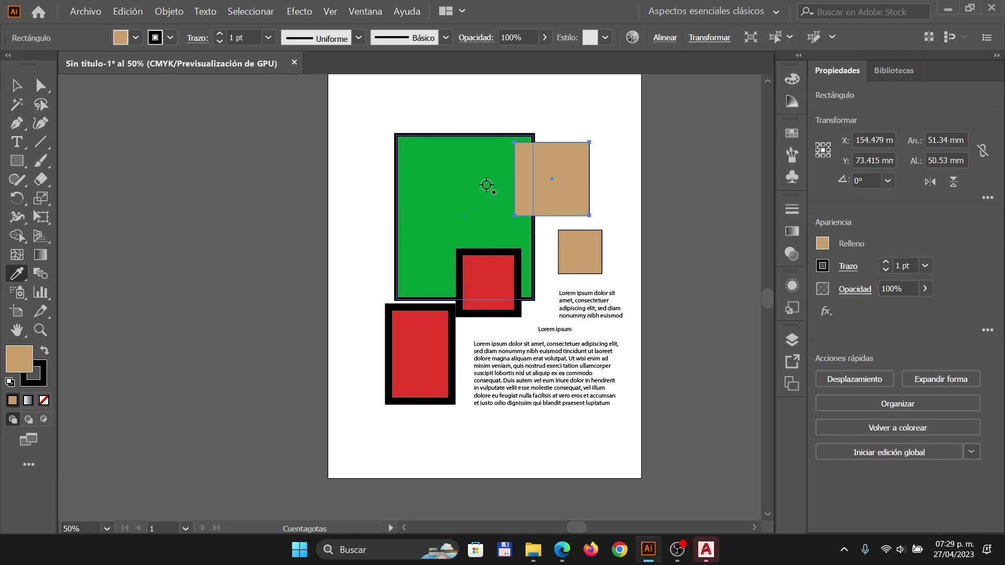
{"action": "left_click", "coordinate": [424, 186]}
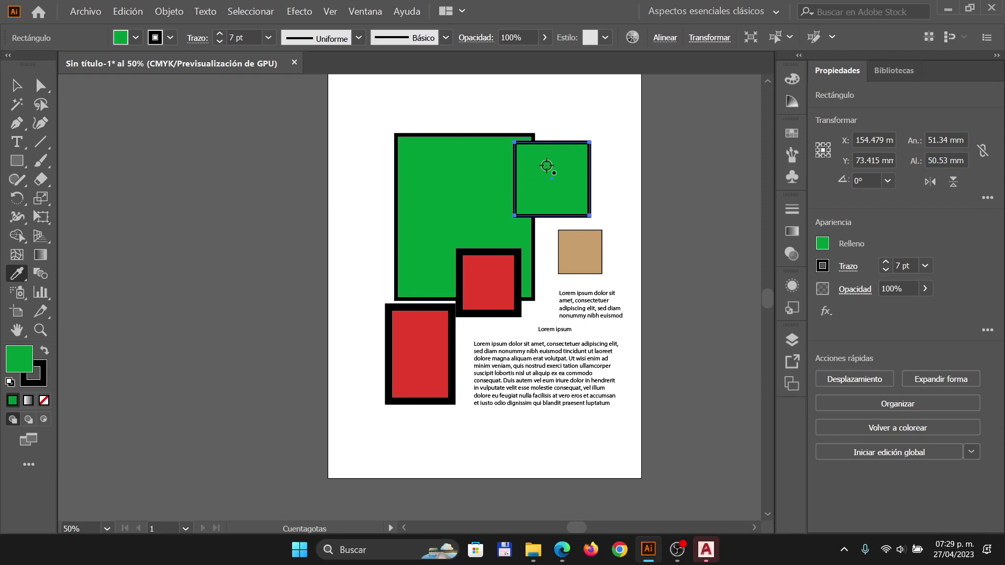
{"action": "left_click", "coordinate": [580, 241]}
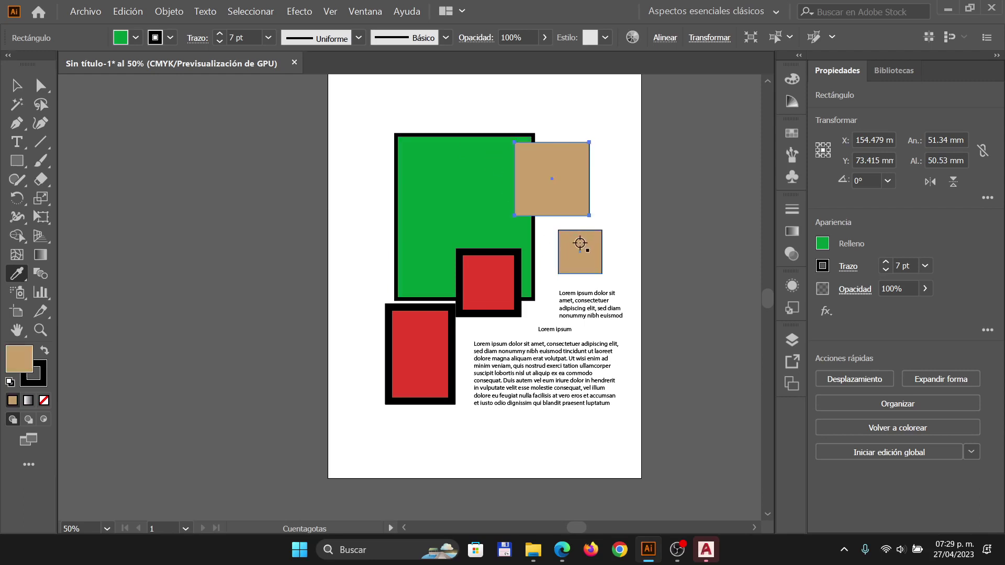
{"action": "left_click", "coordinate": [472, 288]}
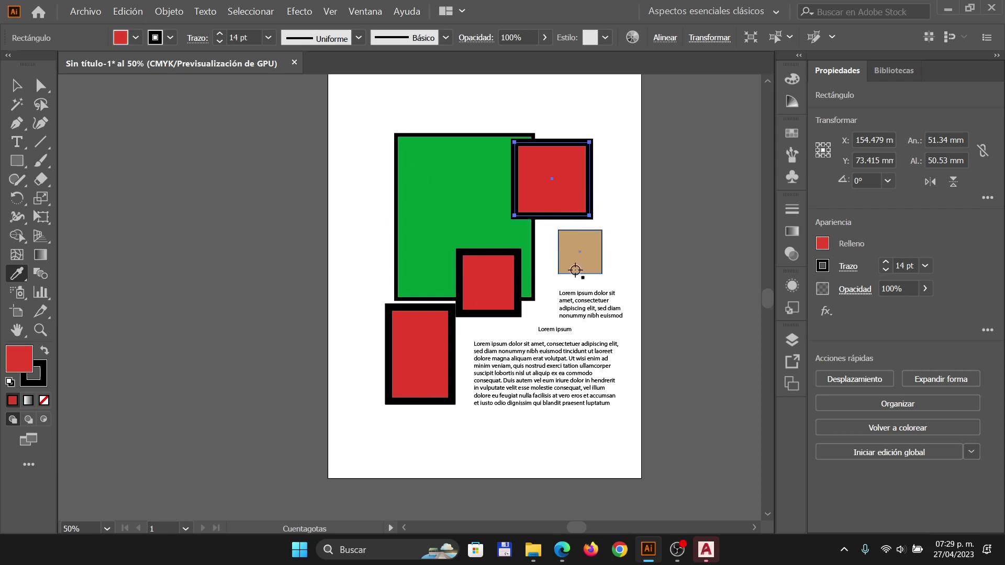
- Copy the upper red square's appearance onto the small tan square with the Eyedropper, and undo it
{"action": "key", "text": "v"}
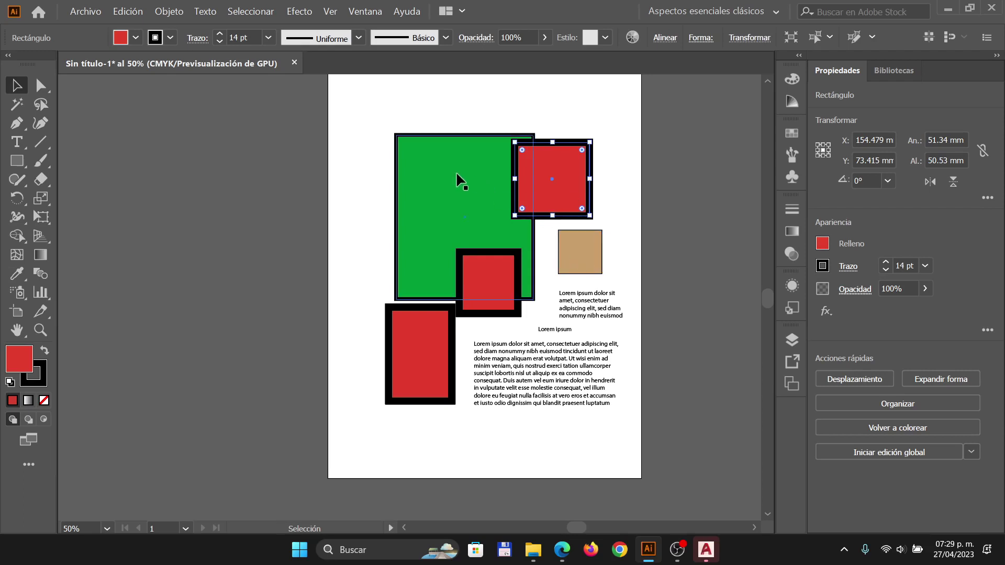
{"action": "left_click", "coordinate": [576, 249]}
{"action": "key", "text": "i"}
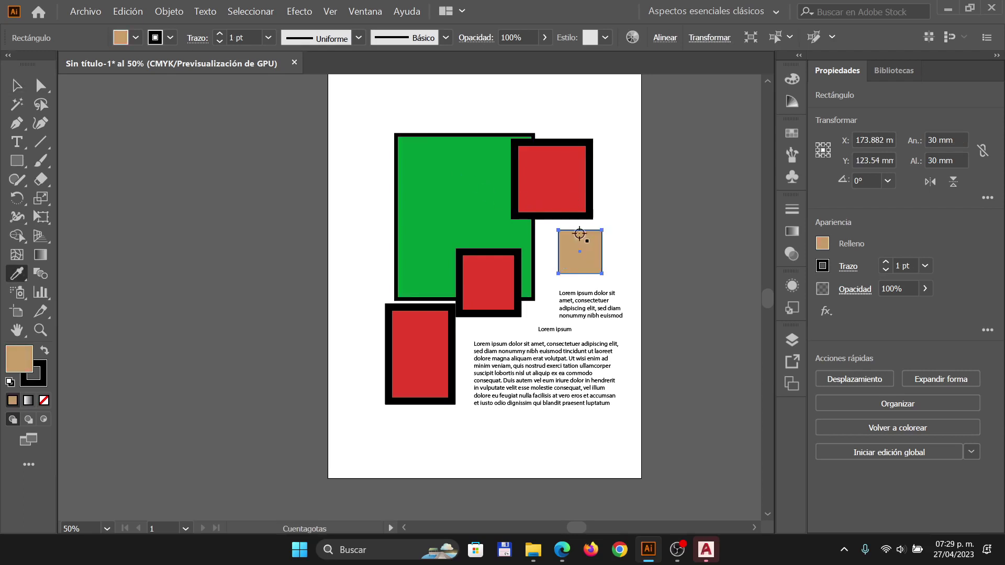
{"action": "left_click", "coordinate": [561, 176]}
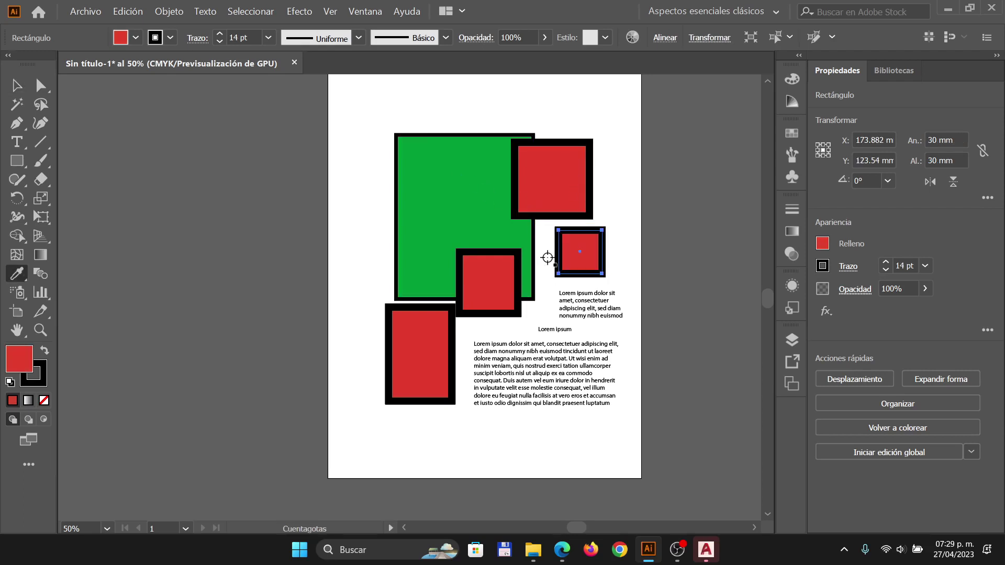
{"action": "key", "text": "ctrl+z"}
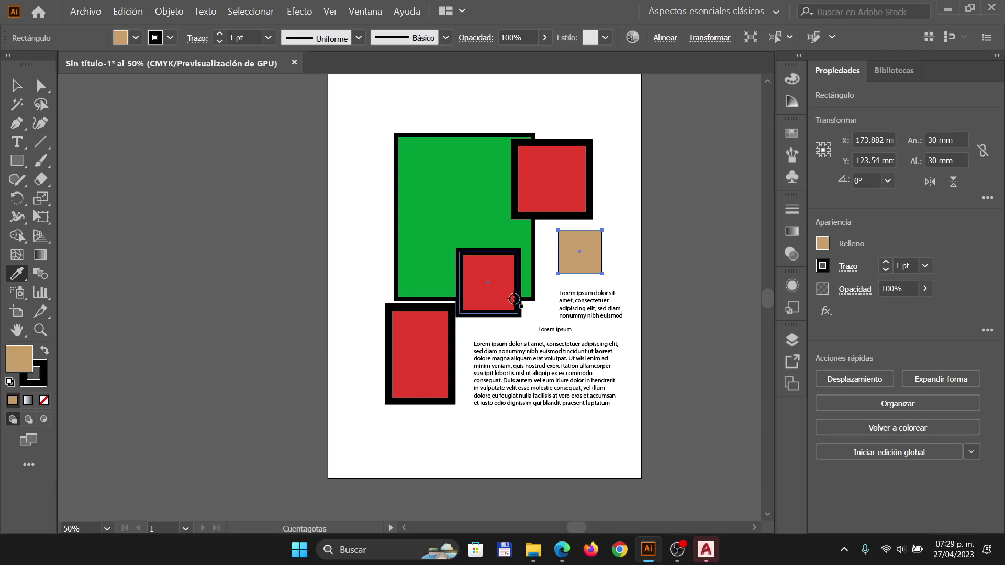
- Copy the small tan square's fill and stroke onto the large green rectangle with the Eyedropper, and deselect it
{"action": "key", "text": "v"}
{"action": "left_click", "coordinate": [420, 183]}
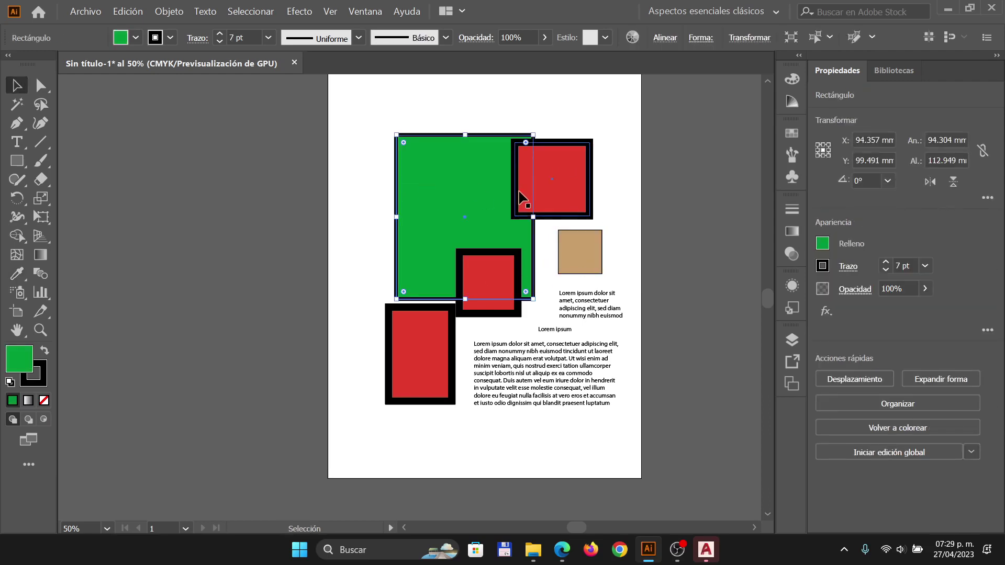
{"action": "key", "text": "i"}
{"action": "left_click", "coordinate": [569, 248]}
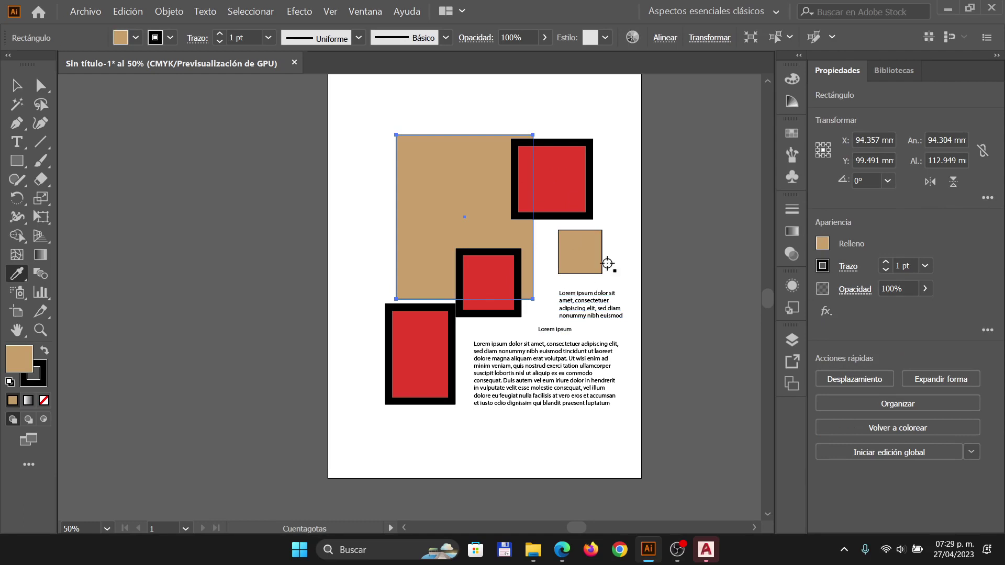
{"action": "key", "text": "v"}
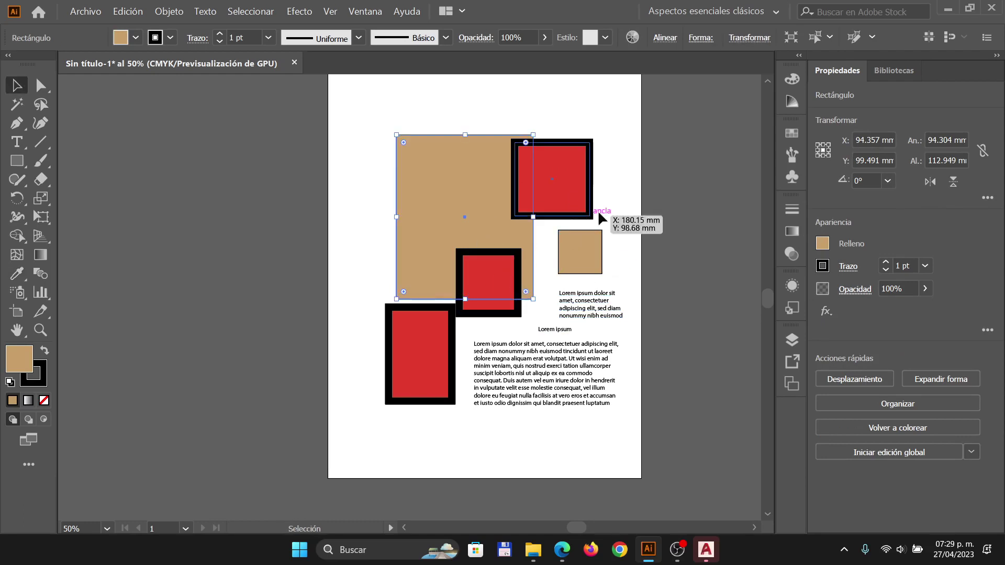
{"action": "left_click", "coordinate": [334, 190]}
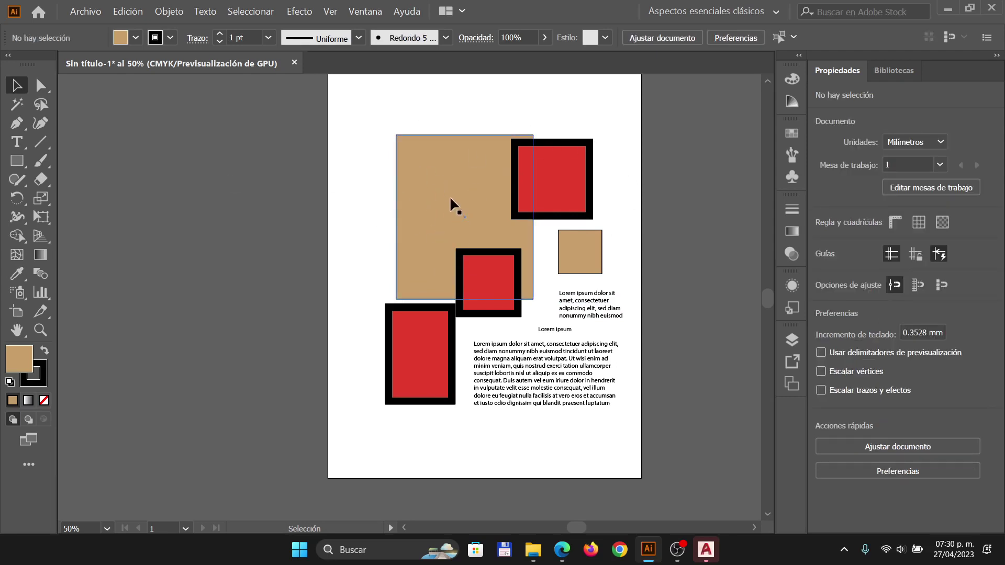
{"action": "key", "text": "i"}
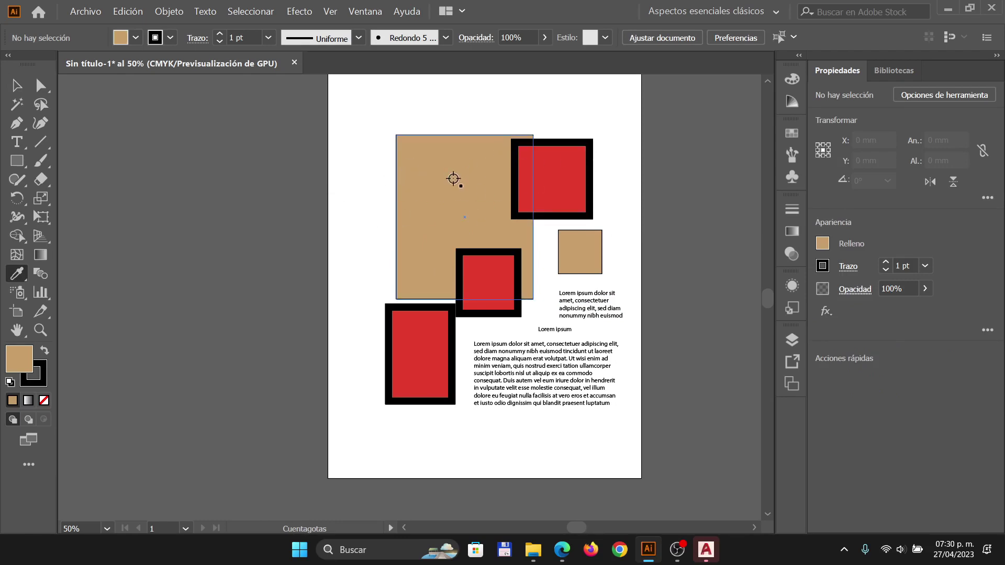
{"action": "key", "text": "v"}
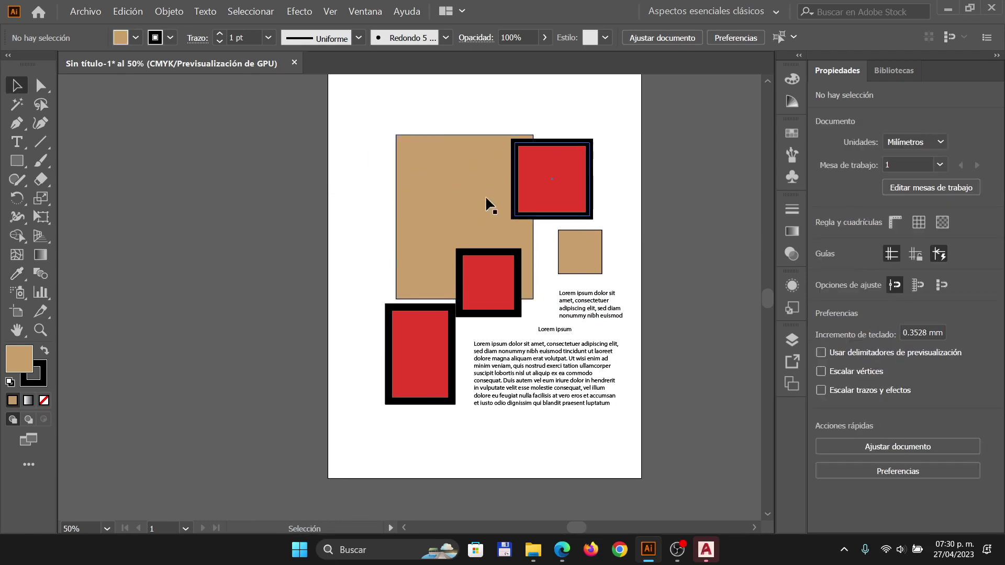
- Pan around the page with the temporary Hand tool, and return to the browser slide on the Eyedropper, artboards and Hand
{"action": "key", "text": "alt+Tab"}
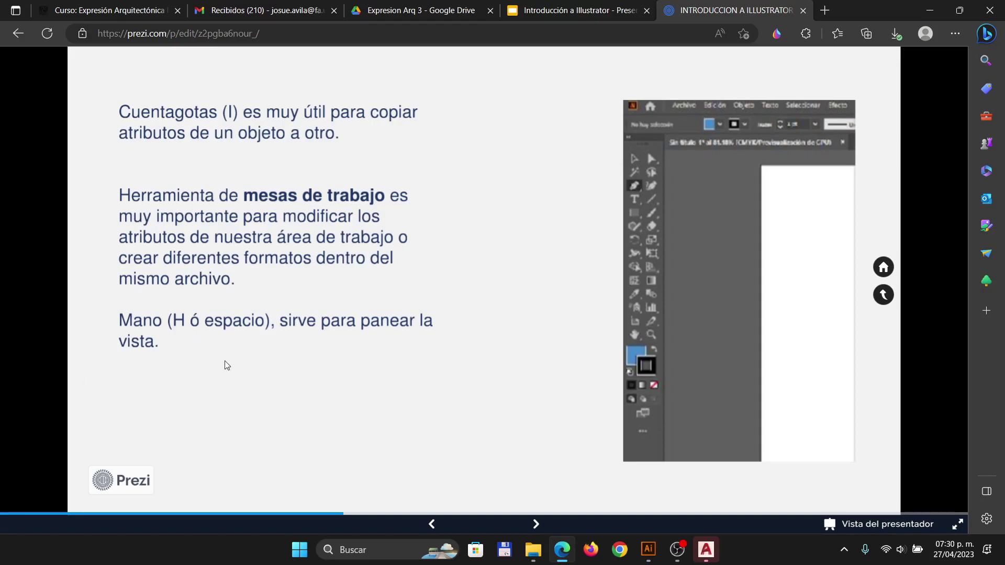
{"action": "key", "text": "alt+Tab"}
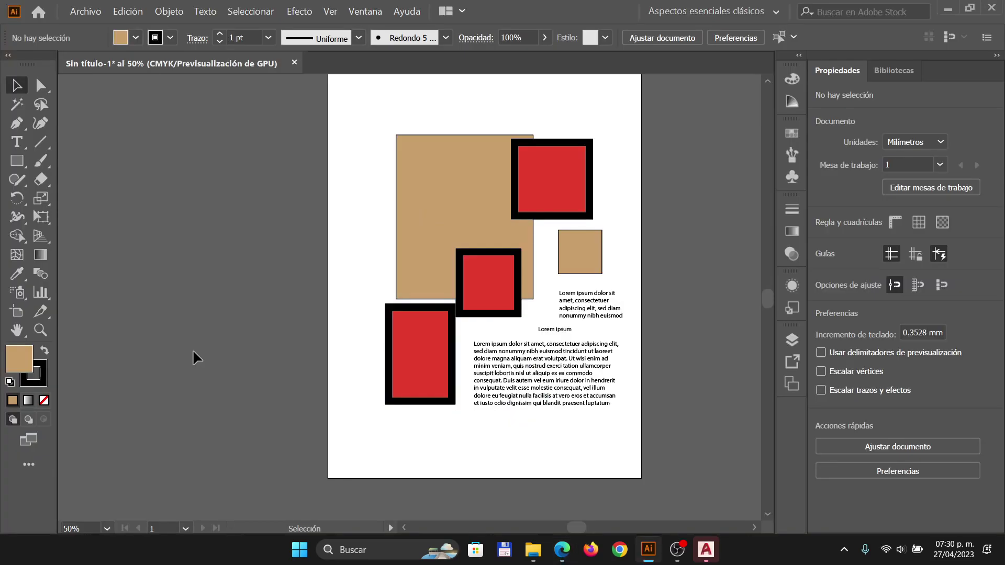
{"action": "key", "text": "space"}
{"action": "left_click_drag", "start_coordinate": [377, 235], "coordinate": [292, 263]}
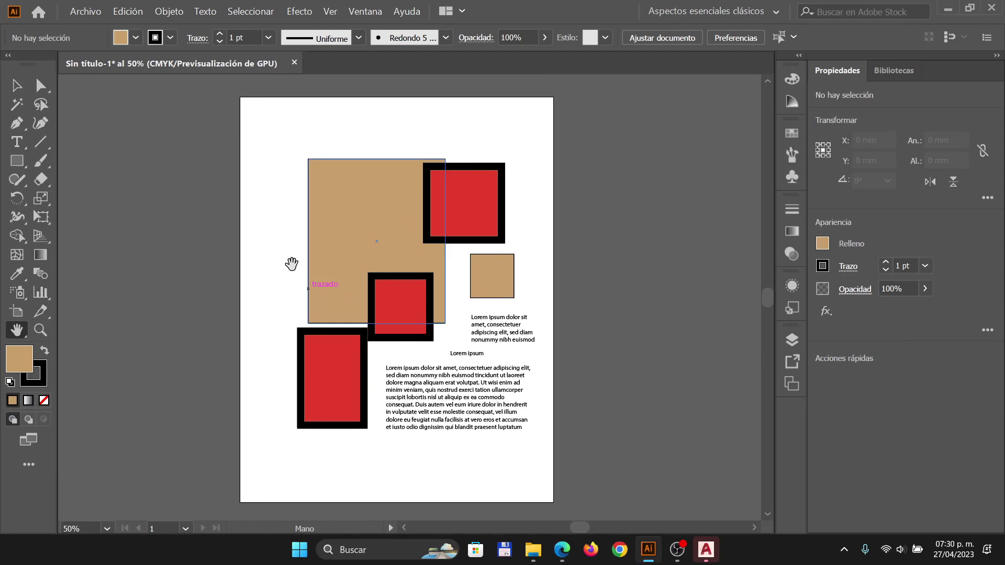
{"action": "key", "text": "v"}
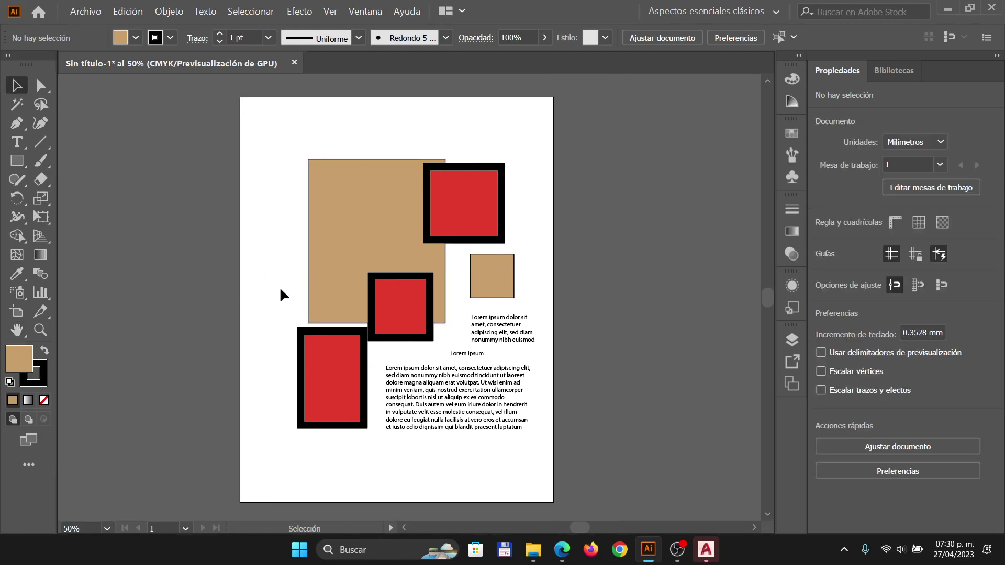
{"action": "key", "text": "space"}
{"action": "key", "text": "space"}
{"action": "key", "text": "space"}
{"action": "mouse_move", "coordinate": [328, 276]}
{"action": "left_mouse_down"}
{"action": "mouse_move", "coordinate": [340, 277]}
{"action": "mouse_move", "coordinate": [411, 205]}
{"action": "mouse_move", "coordinate": [338, 314]}
{"action": "mouse_move", "coordinate": [283, 276]}
{"action": "mouse_move", "coordinate": [164, 386]}
{"action": "mouse_move", "coordinate": [335, 259]}
{"action": "mouse_move", "coordinate": [343, 272]}
{"action": "mouse_move", "coordinate": [253, 411]}
{"action": "mouse_move", "coordinate": [583, 267]}
{"action": "mouse_move", "coordinate": [32, 365]}
{"action": "mouse_move", "coordinate": [126, 392]}
{"action": "mouse_move", "coordinate": [334, 274]}
{"action": "left_mouse_up"}
{"action": "key", "text": "space"}
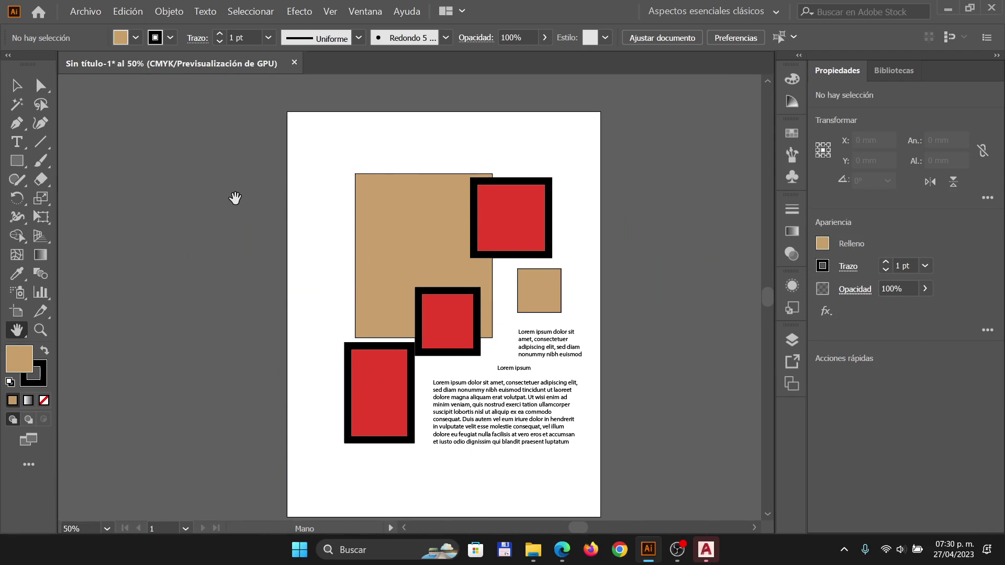
{"action": "left_click_drag", "start_coordinate": [391, 202], "coordinate": [366, 167]}
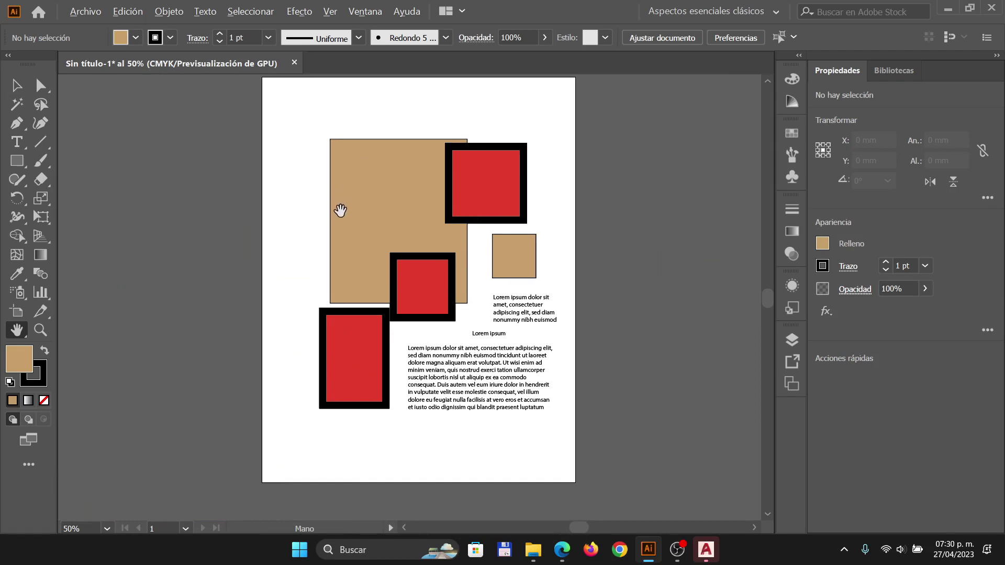
{"action": "key", "text": "alt+Tab"}
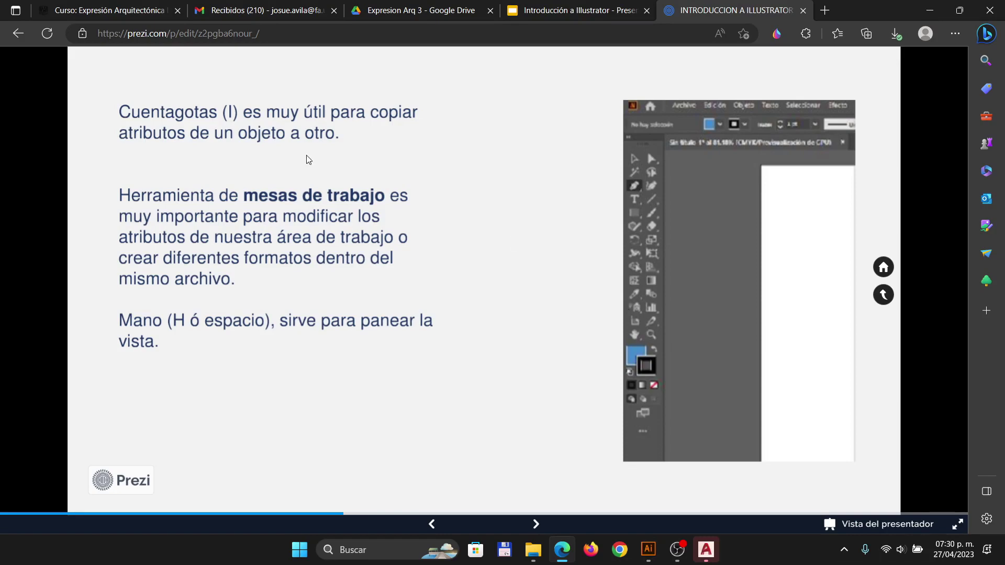
- Read the slide about the artboards tool, look ahead at the Control menu slide, and switch to Illustrator
{"action": "left_click", "coordinate": [262, 240]}
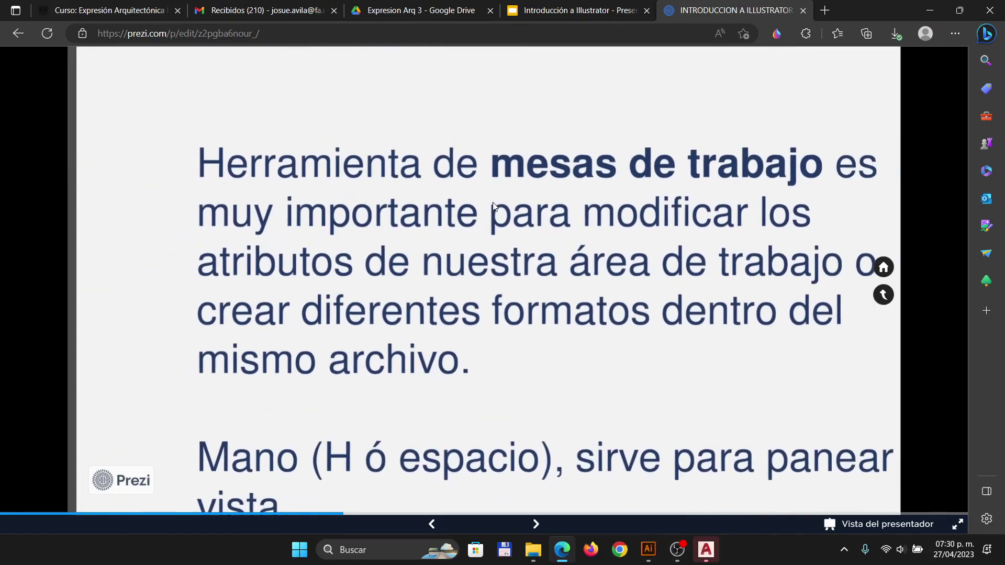
{"action": "key", "text": "alt+Tab"}
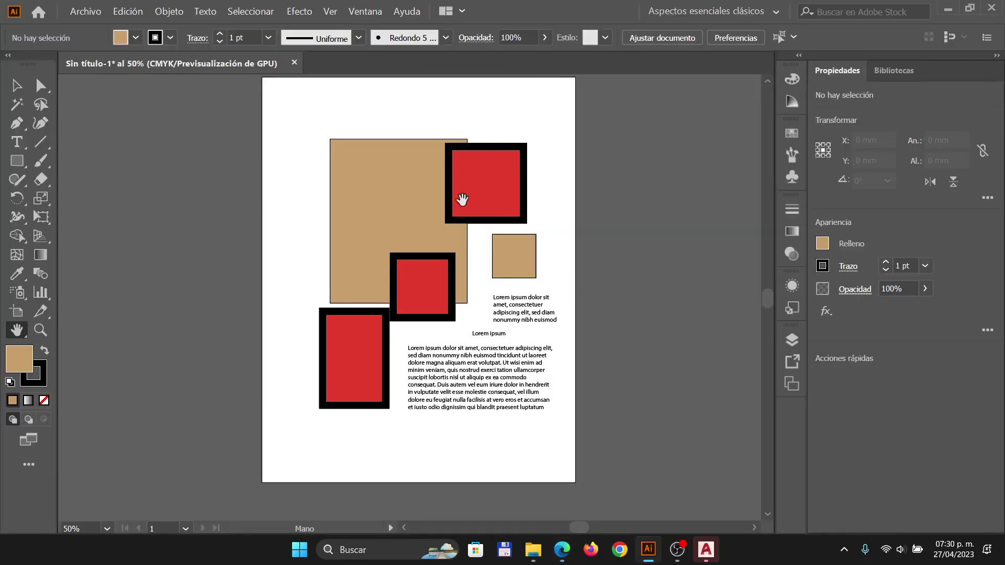
{"action": "key", "text": "alt+Tab"}
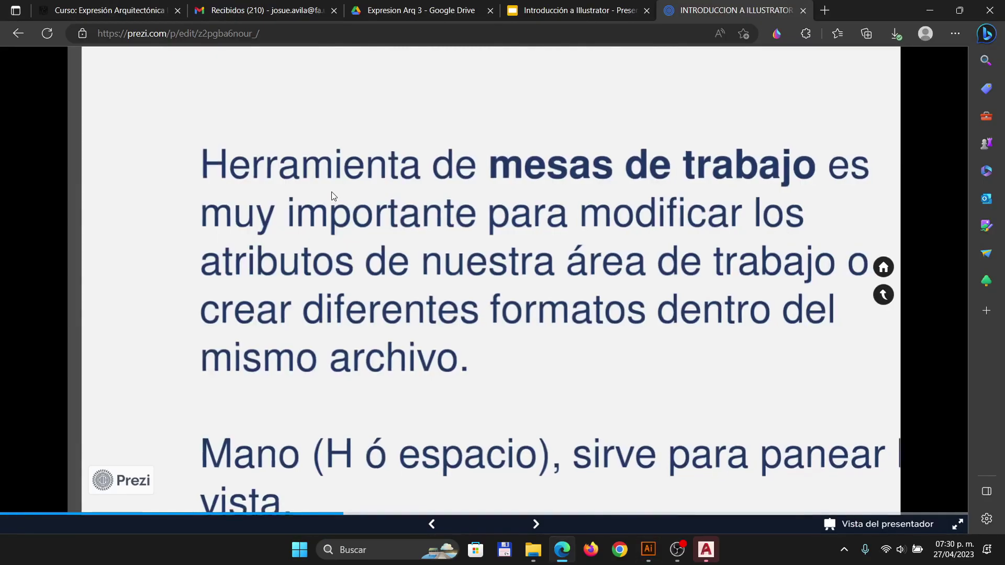
{"action": "key", "text": "Right"}
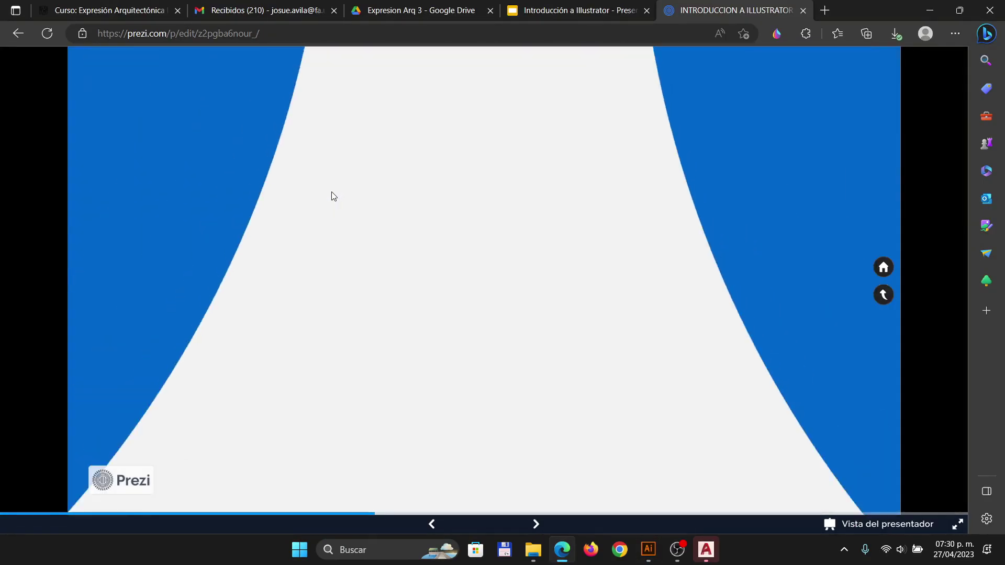
{"action": "key", "text": "Right"}
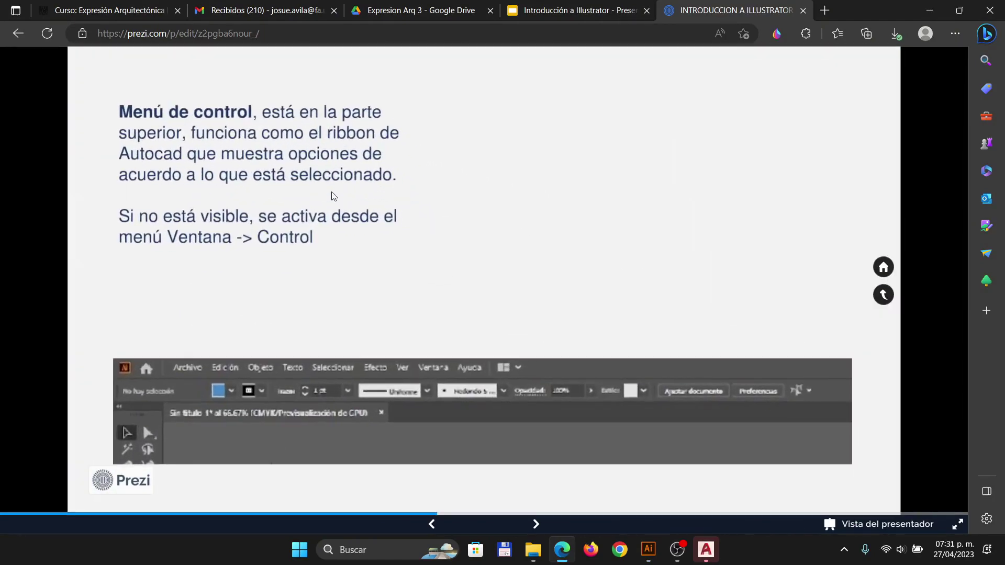
{"action": "key", "text": "Left"}
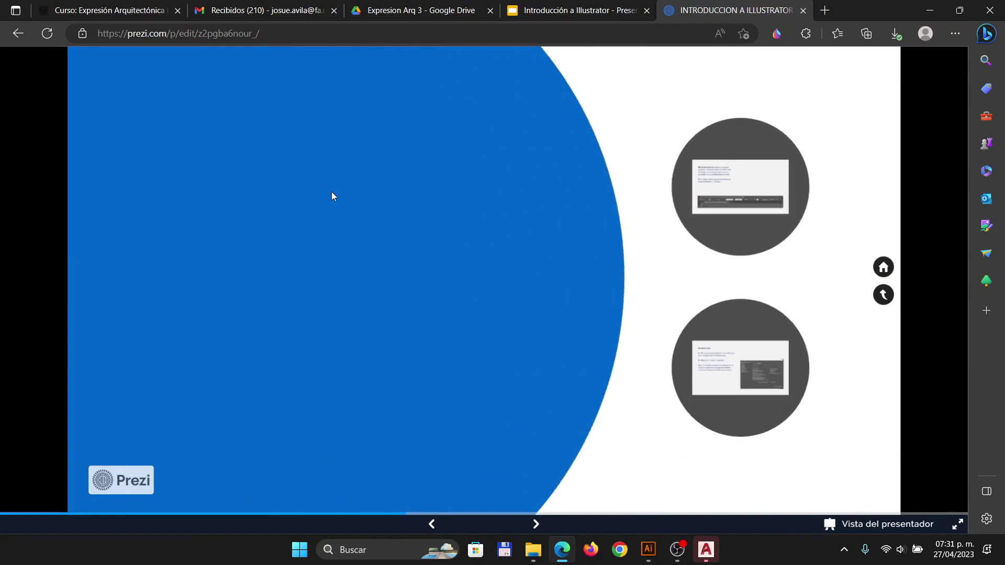
{"action": "key", "text": "Left"}
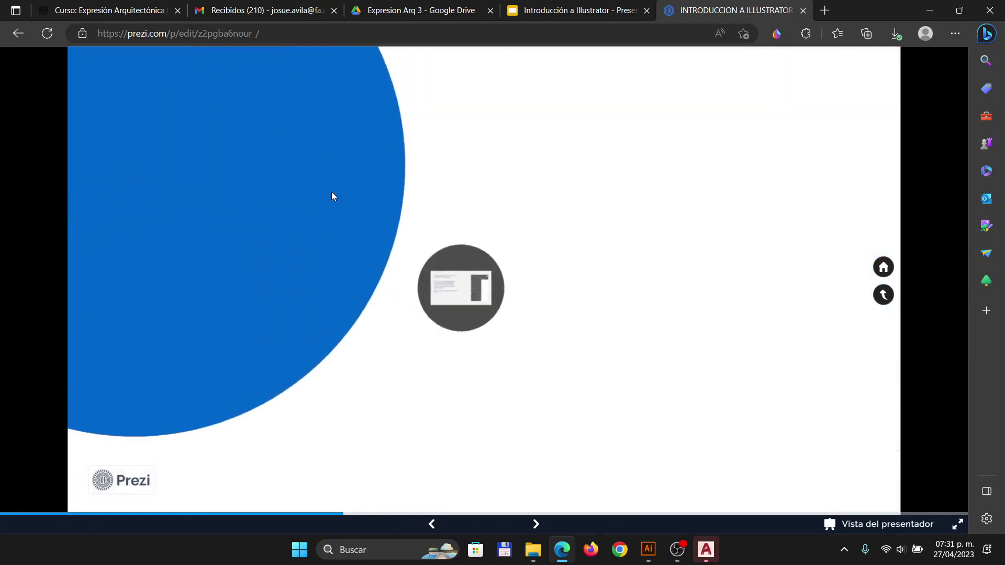
{"action": "key", "text": "alt+Tab"}
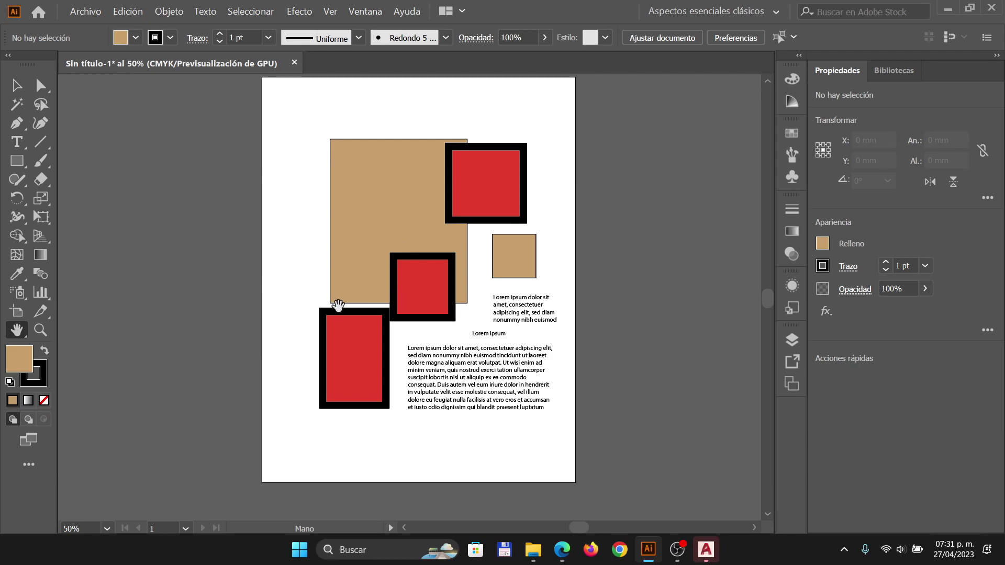
- Examine the page within the whole surrounding canvas at 4.17%, and return to a 50% view
{"action": "scroll", "coordinate": [368, 289], "scroll_direction": "down", "scroll_amount": 2}
{"action": "scroll", "coordinate": [369, 289], "scroll_direction": "down", "scroll_amount": 5}
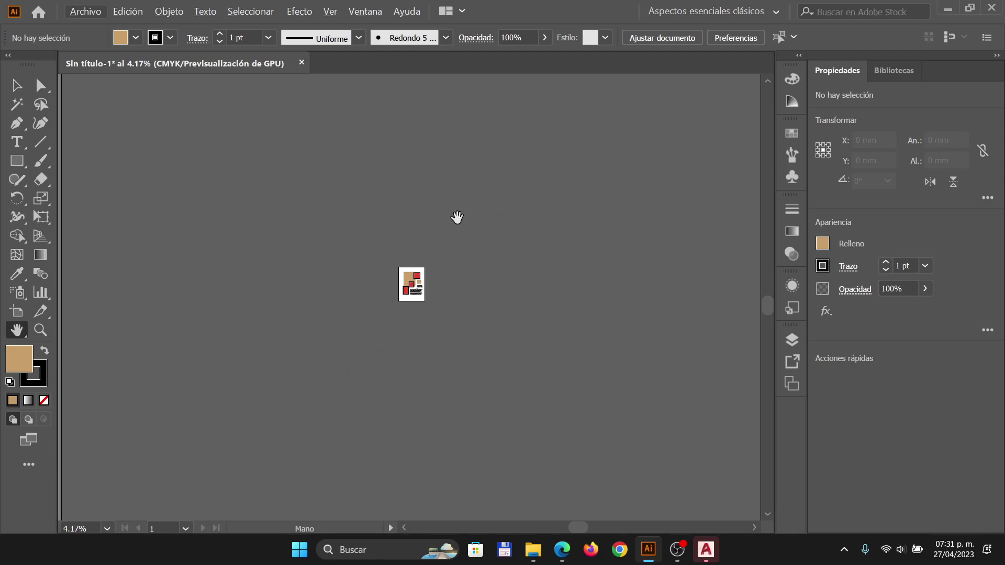
{"action": "key", "text": "alt"}
{"action": "scroll", "coordinate": [430, 296], "scroll_direction": "up", "scroll_amount": 7, "text": "alt"}
{"action": "scroll", "coordinate": [422, 265], "scroll_direction": "up", "scroll_amount": 3}
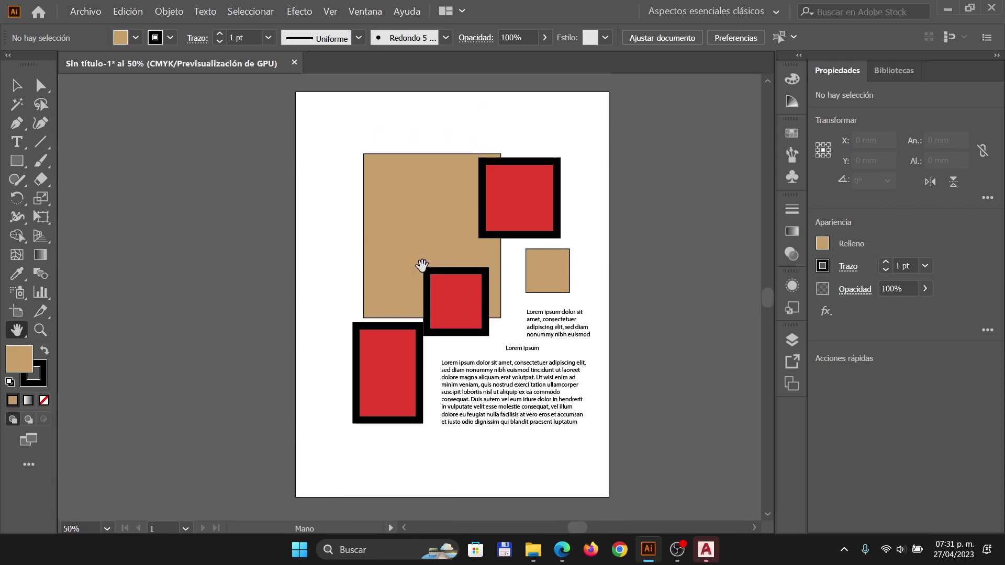
{"action": "scroll", "coordinate": [422, 265], "scroll_direction": "up", "scroll_amount": 2}
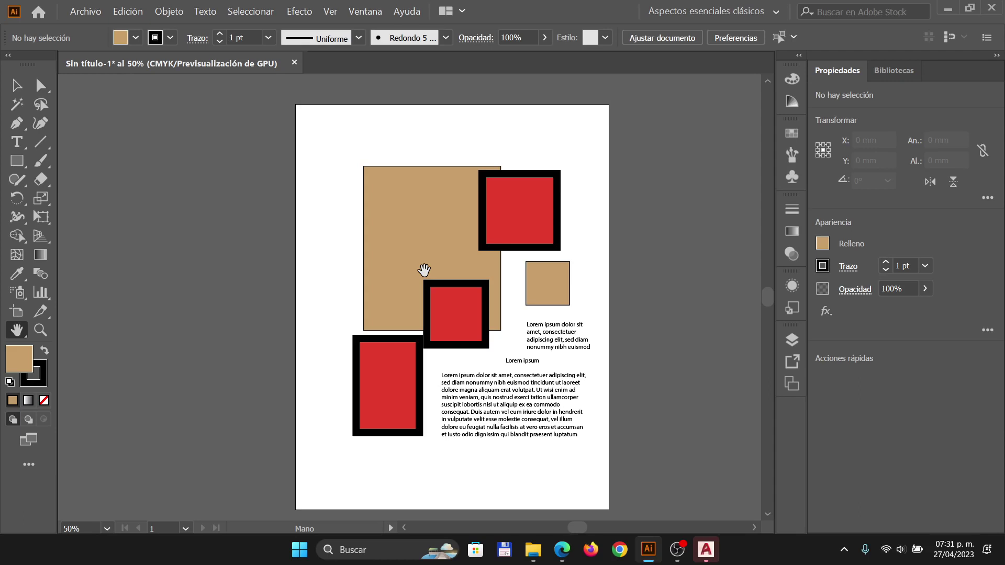
- Switch to the browser presentation, advance to the Control menu slide, and examine its toolbar picture closely
{"action": "key", "text": "alt+Tab"}
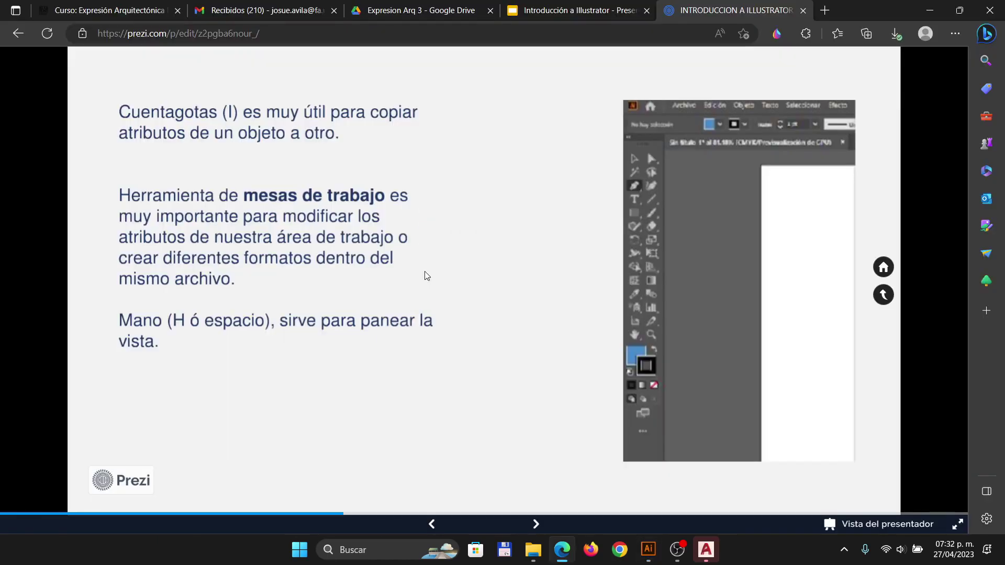
{"action": "key", "text": "Right"}
{"action": "key", "text": "Right"}
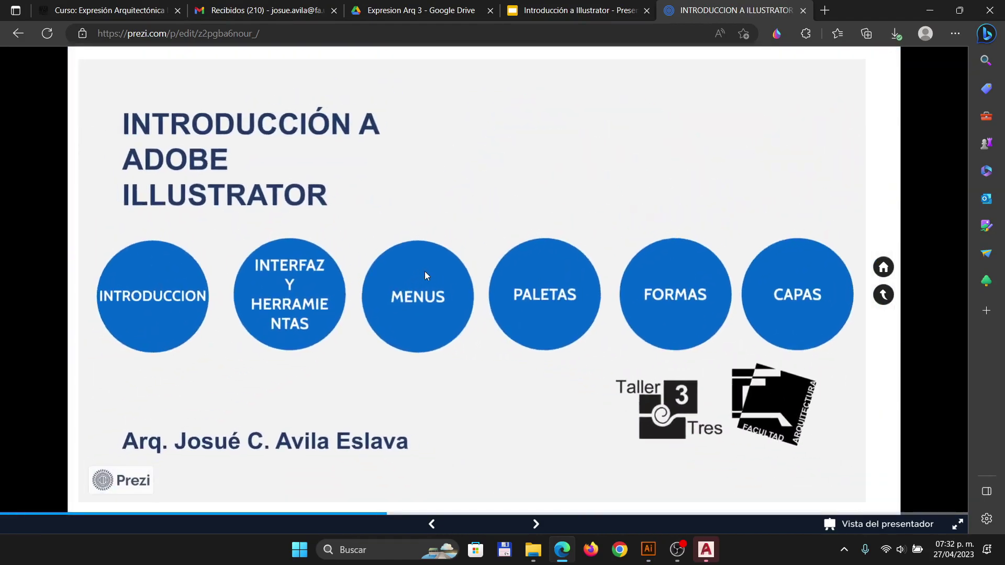
{"action": "key", "text": "Right"}
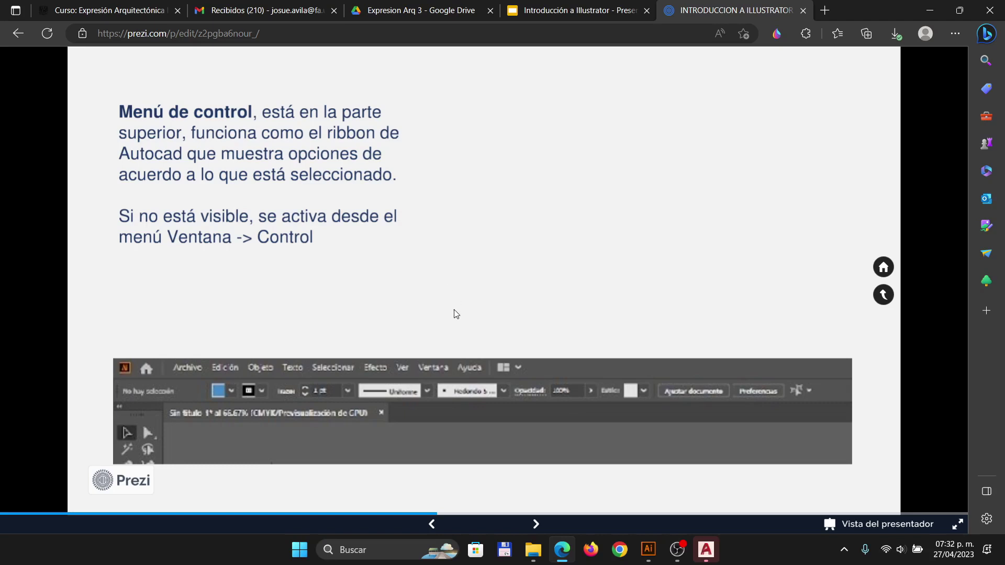
{"action": "scroll", "coordinate": [314, 399], "scroll_direction": "up", "scroll_amount": 2}
{"action": "scroll", "coordinate": [215, 405], "scroll_direction": "down", "scroll_amount": 2}
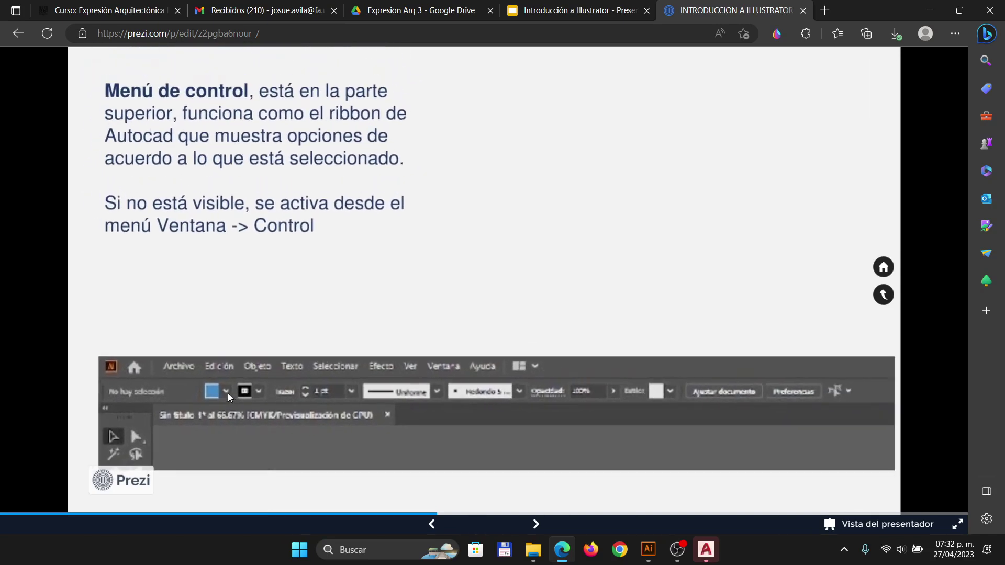
{"action": "scroll", "coordinate": [259, 406], "scroll_direction": "up", "scroll_amount": 3}
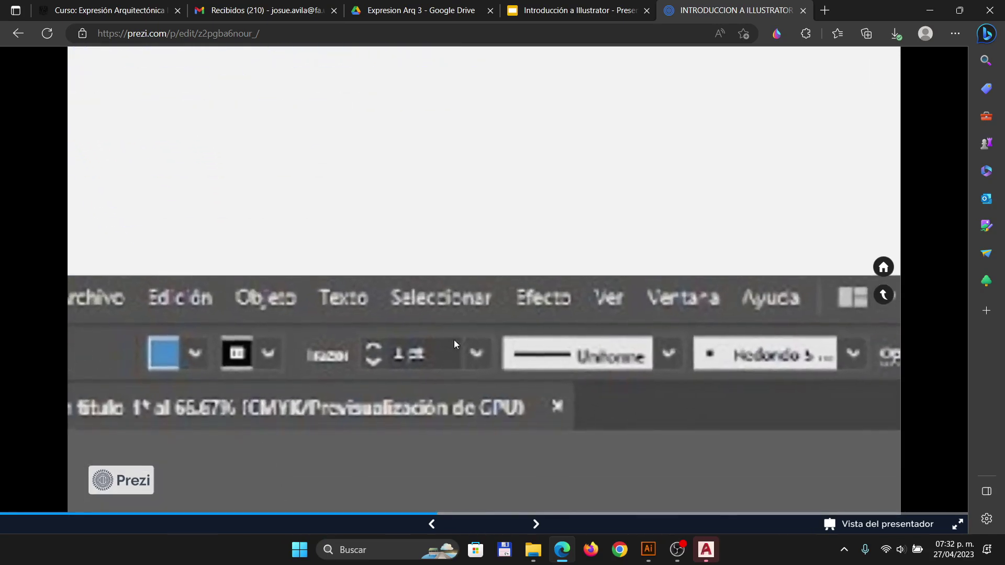
{"action": "scroll", "coordinate": [550, 346], "scroll_direction": "down", "scroll_amount": 1}
{"action": "left_click_drag", "start_coordinate": [879, 367], "coordinate": [853, 340]}
{"action": "left_click_drag", "start_coordinate": [231, 330], "coordinate": [487, 314]}
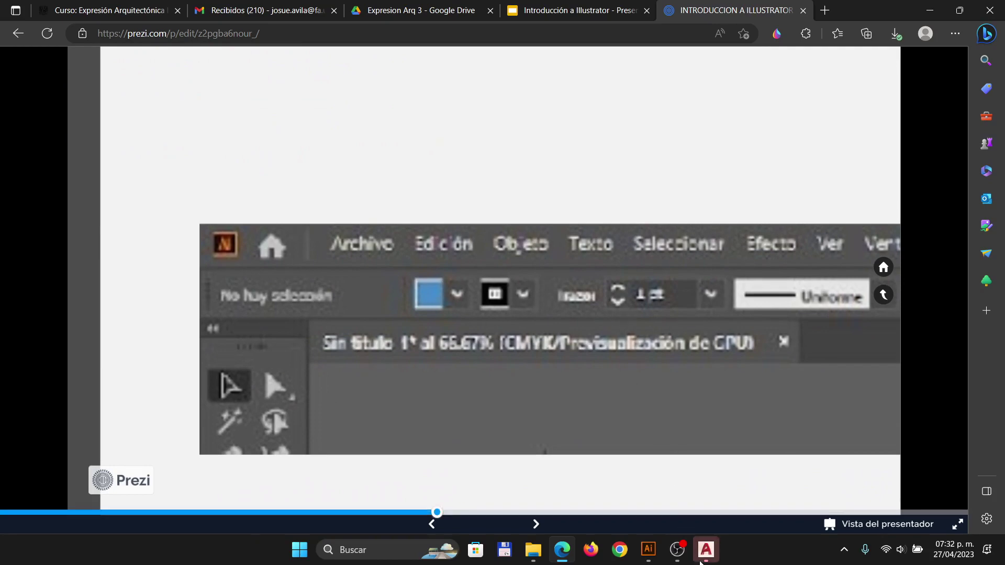
- Switch to Illustrator and examine the Control bar's fill and stroke swatches and its stroke weight presets
{"action": "left_click", "coordinate": [648, 550]}
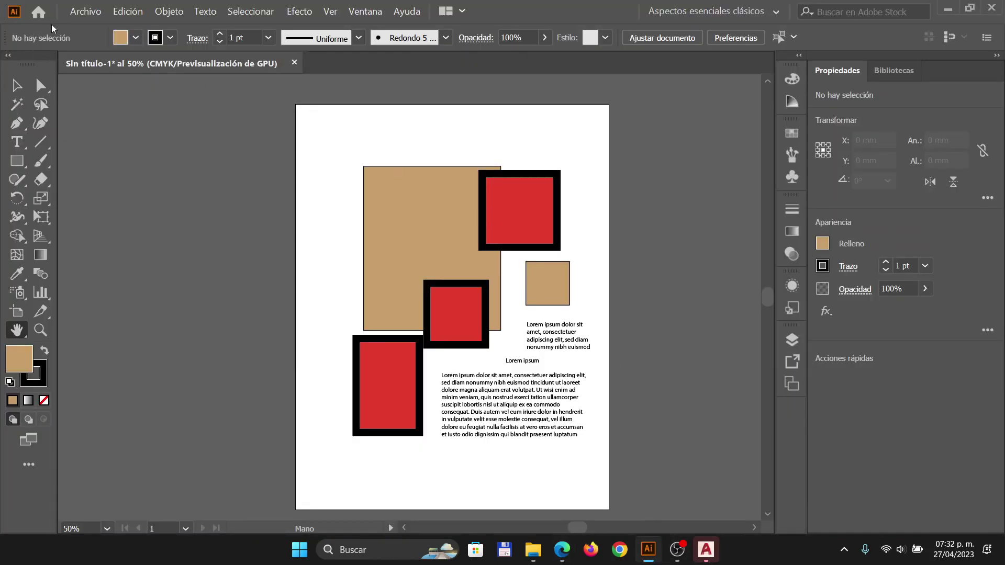
{"action": "left_click", "coordinate": [128, 39]}
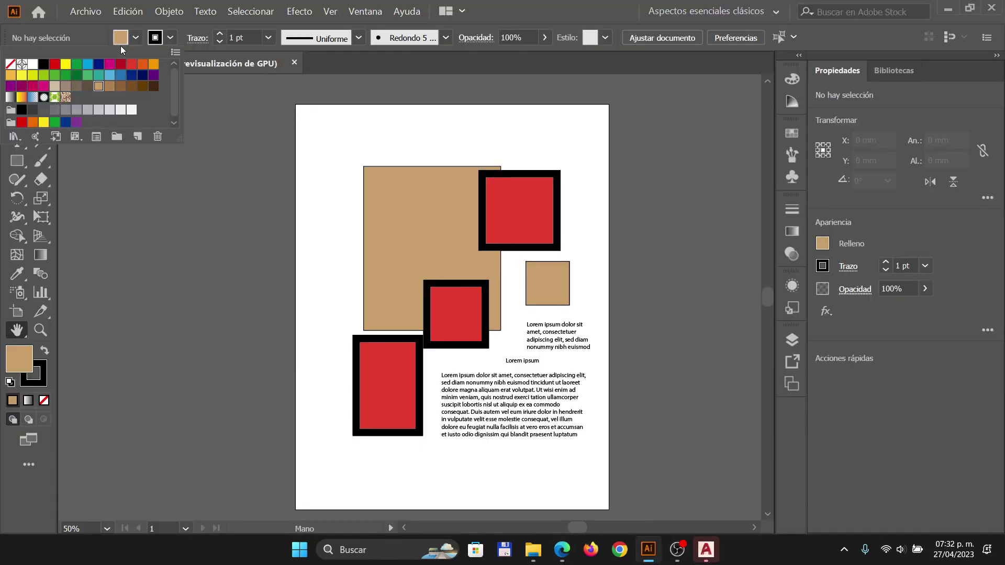
{"action": "left_click", "coordinate": [169, 39]}
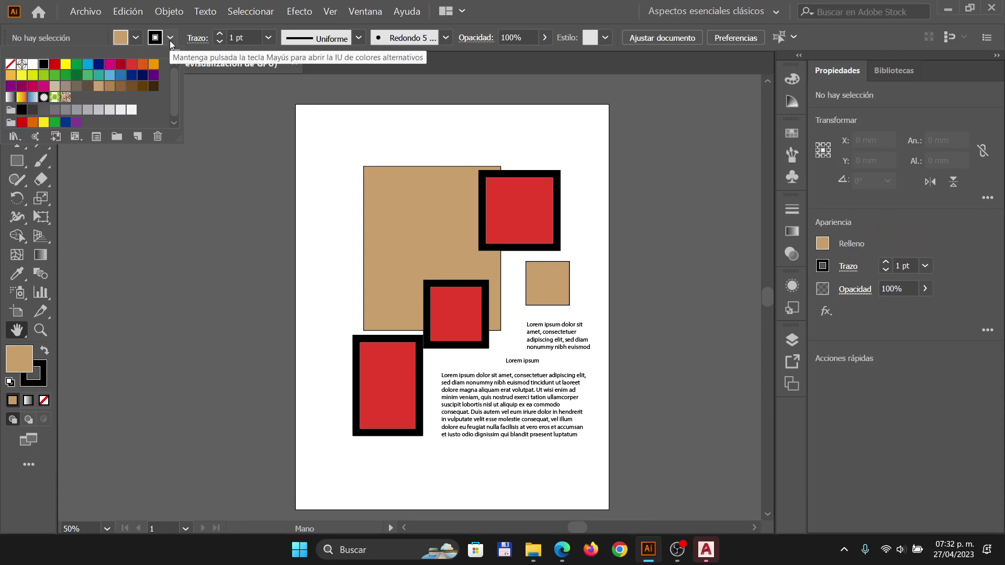
{"action": "left_click", "coordinate": [266, 43]}
{"action": "left_click", "coordinate": [267, 38]}
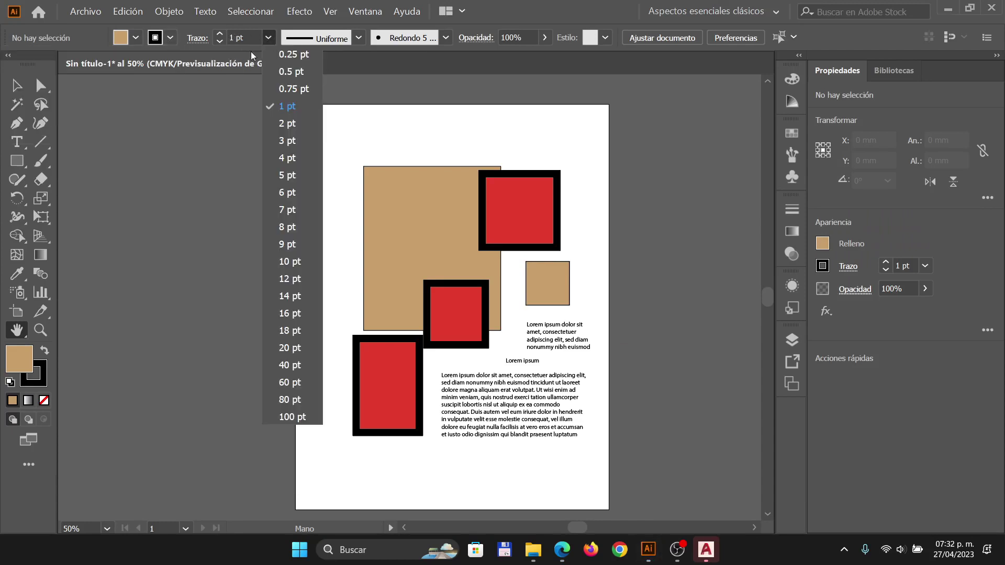
- Set the default stroke weight to 2 pt with nothing selected, and examine the detailed stroke options
{"action": "left_click", "coordinate": [218, 42]}
{"action": "left_click", "coordinate": [203, 42]}
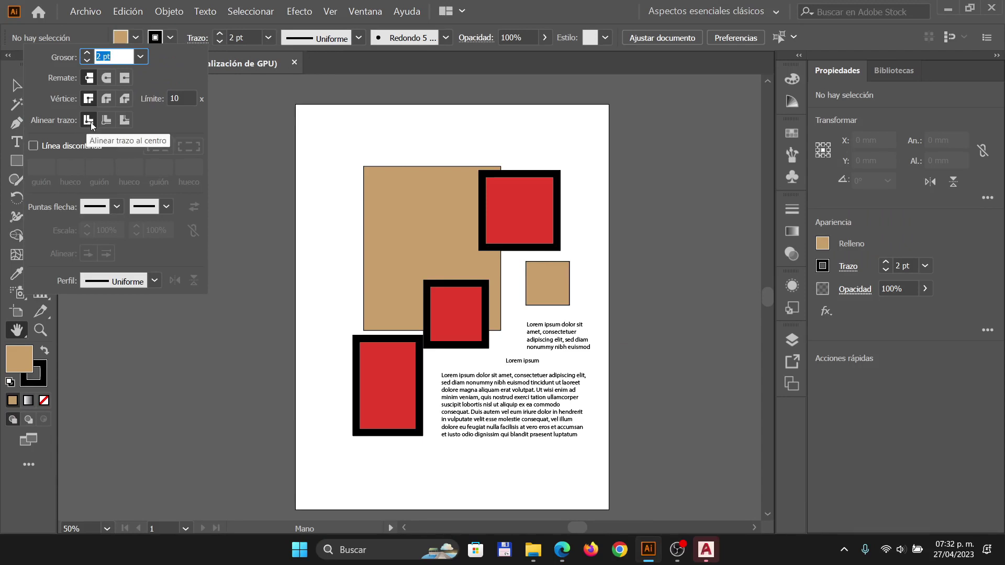
{"action": "left_click", "coordinate": [194, 38]}
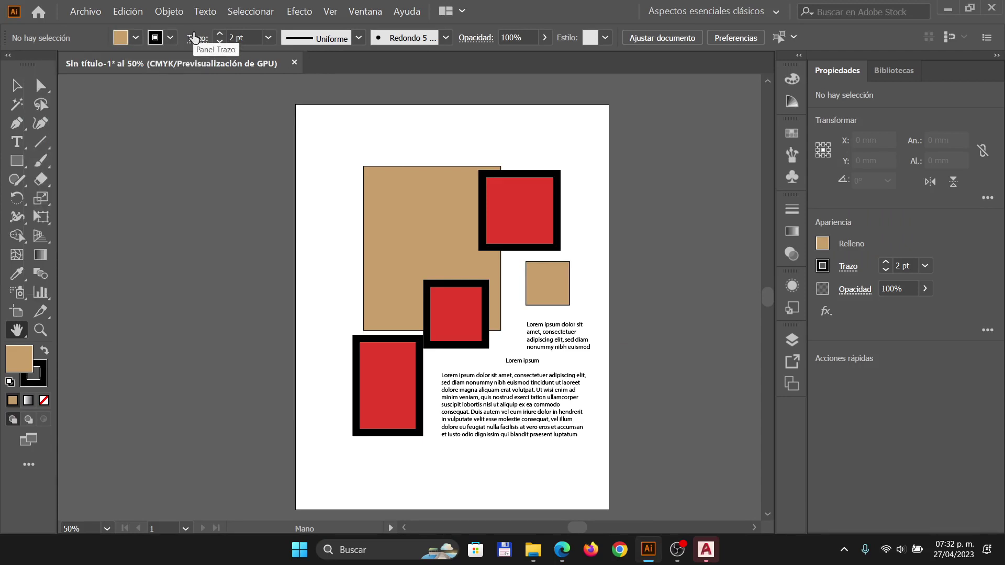
- Examine the variable width profiles and brush definitions available in the Control bar
{"action": "left_click", "coordinate": [359, 37]}
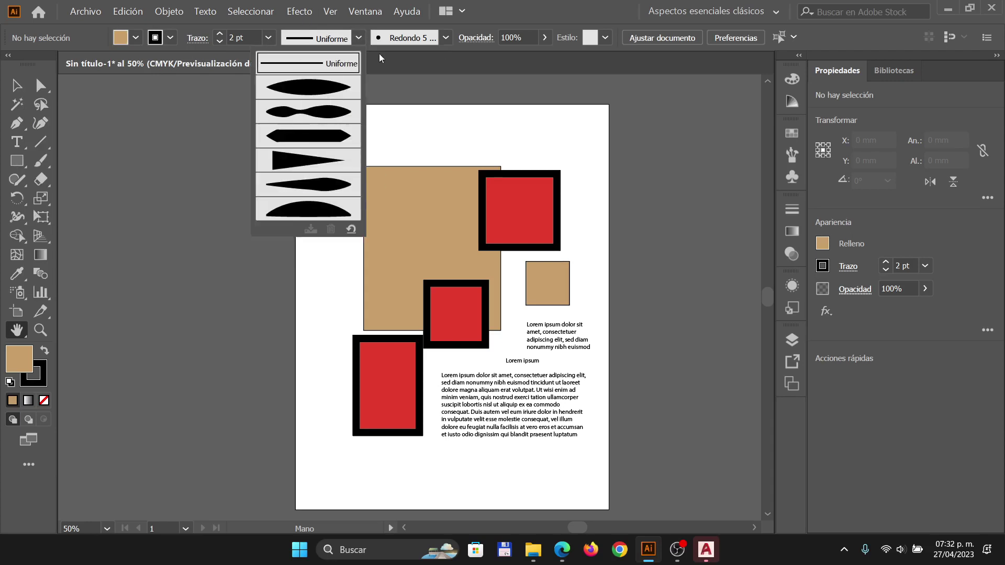
{"action": "left_click", "coordinate": [449, 38]}
{"action": "left_click", "coordinate": [448, 38]}
{"action": "left_click", "coordinate": [447, 39]}
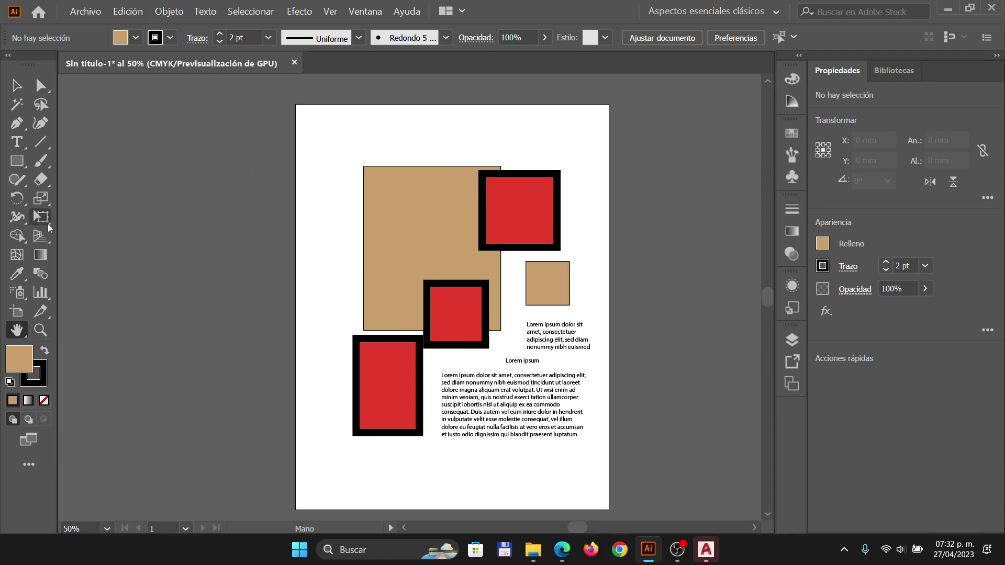
- Compare the Control bar options of the Gradient, Rectangle, Type and Selection tools
{"action": "left_click", "coordinate": [40, 256]}
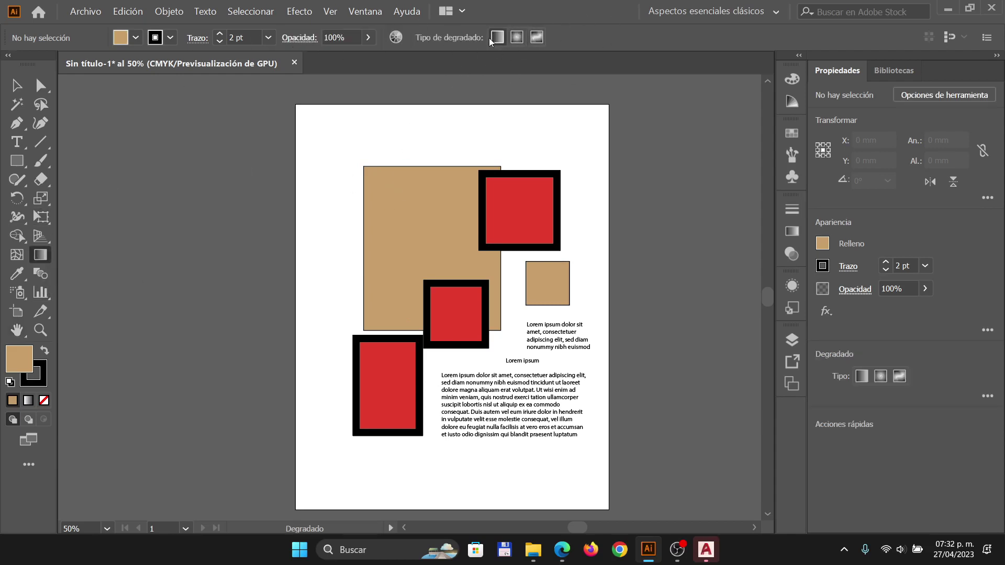
{"action": "left_click", "coordinate": [15, 160]}
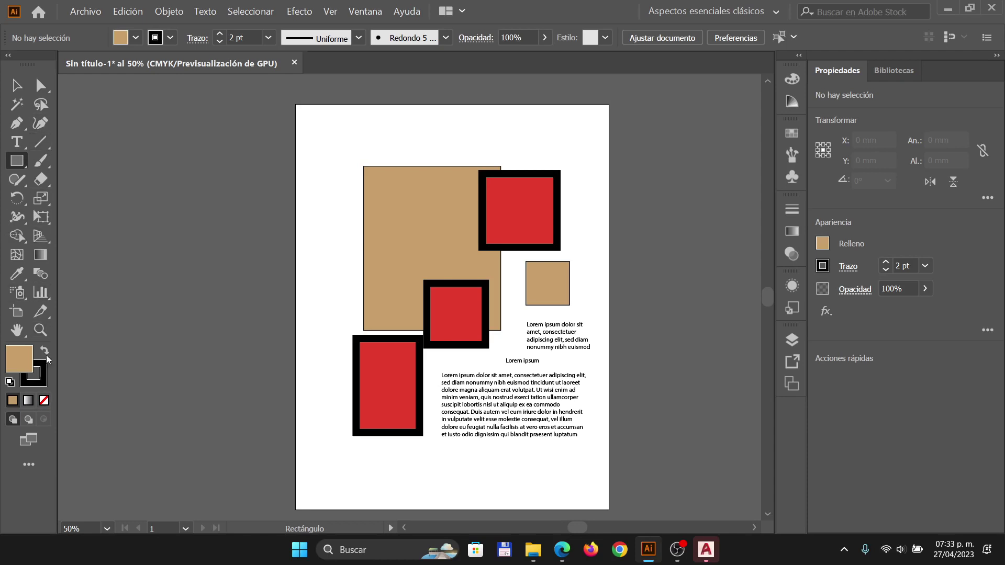
{"action": "key", "text": "t"}
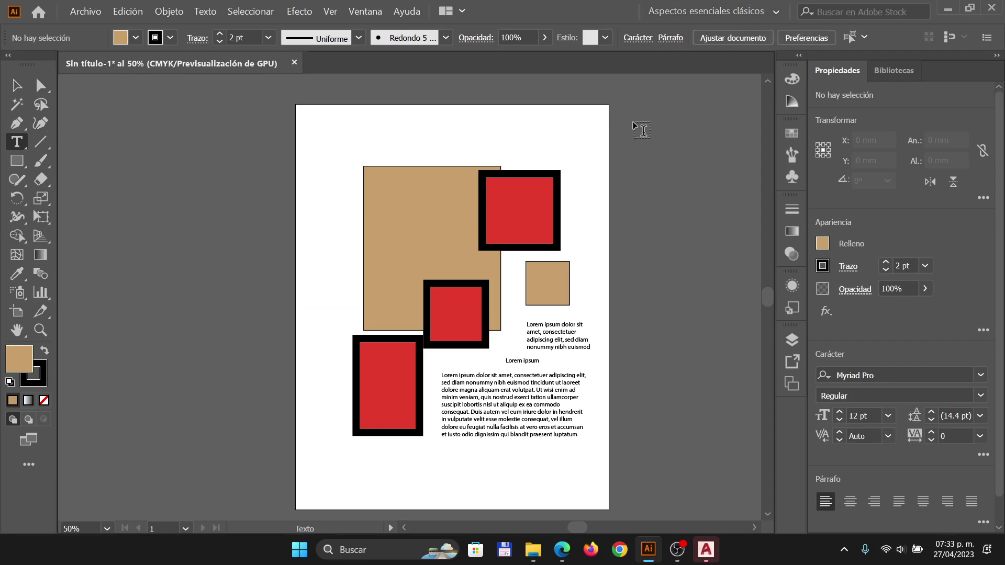
{"action": "left_click", "coordinate": [16, 85]}
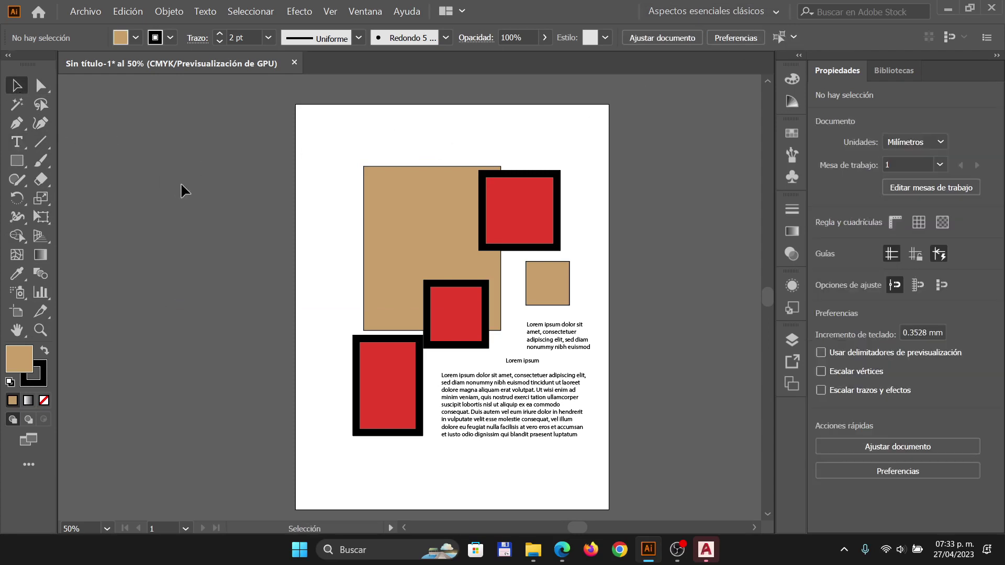
- Check the slide's note on activating the Control bar, and in Illustrator hide the Control bar and show it again
{"action": "key", "text": "alt+Tab"}
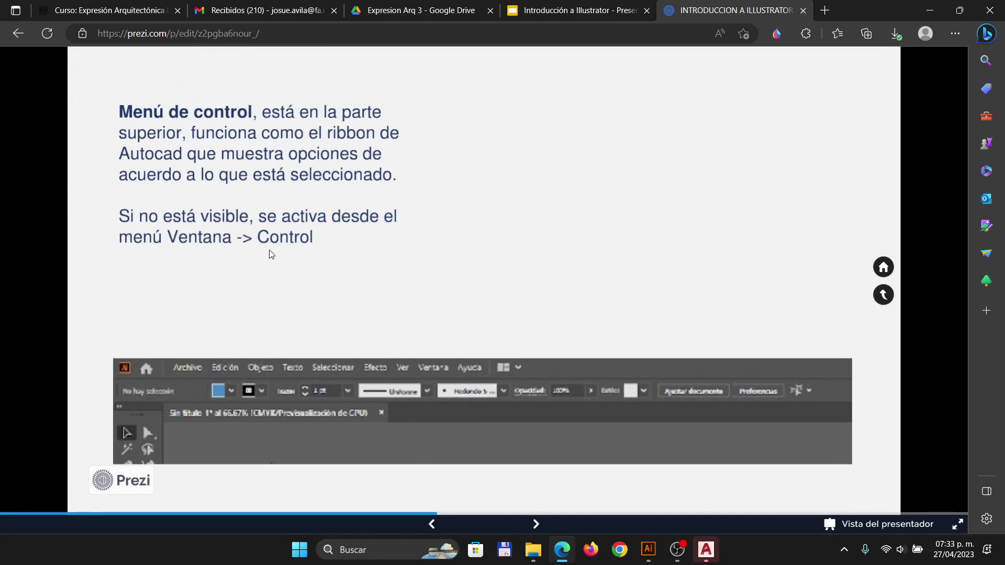
{"action": "key", "text": "alt+Tab"}
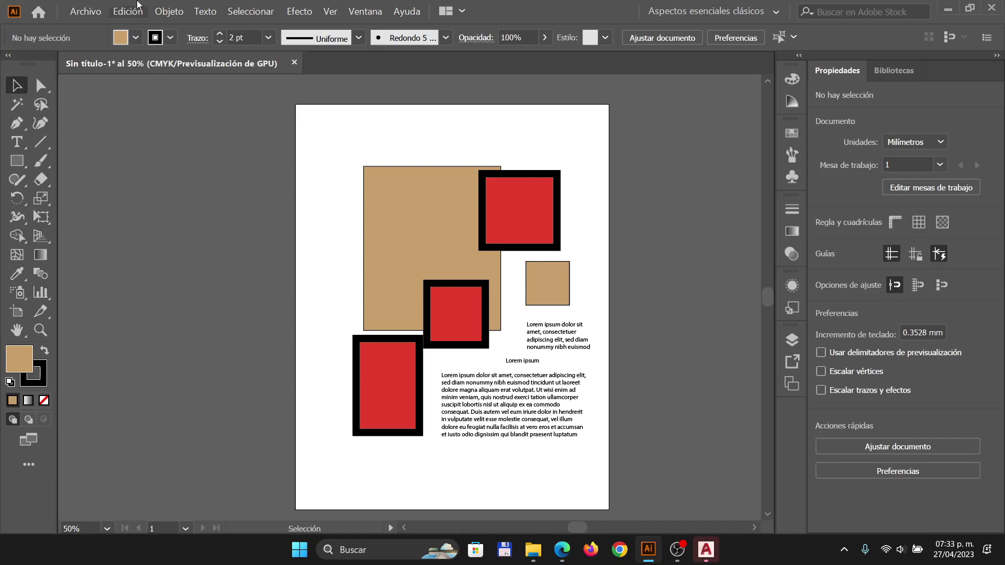
{"action": "left_click", "coordinate": [375, 12]}
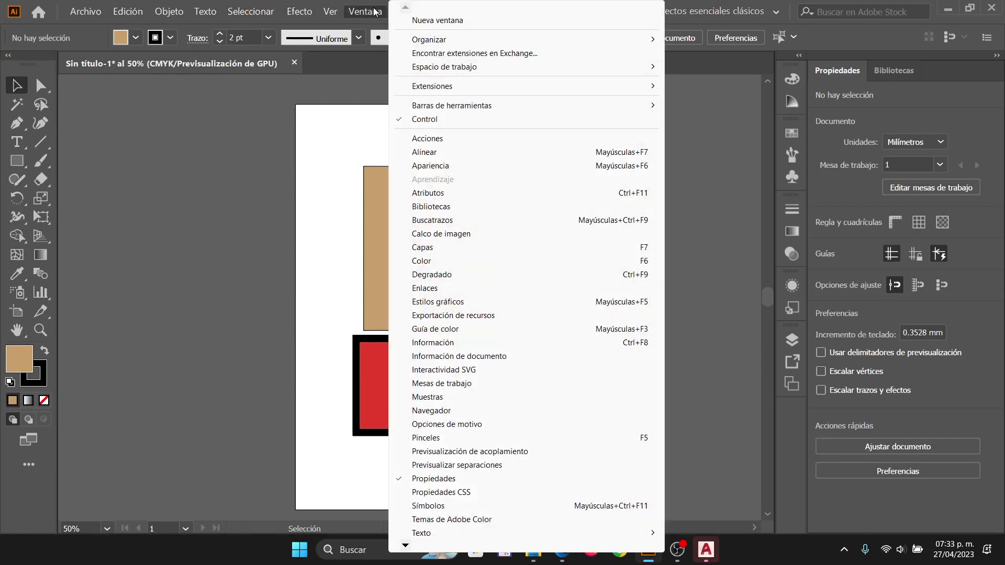
{"action": "left_click", "coordinate": [433, 123]}
{"action": "left_click", "coordinate": [366, 12]}
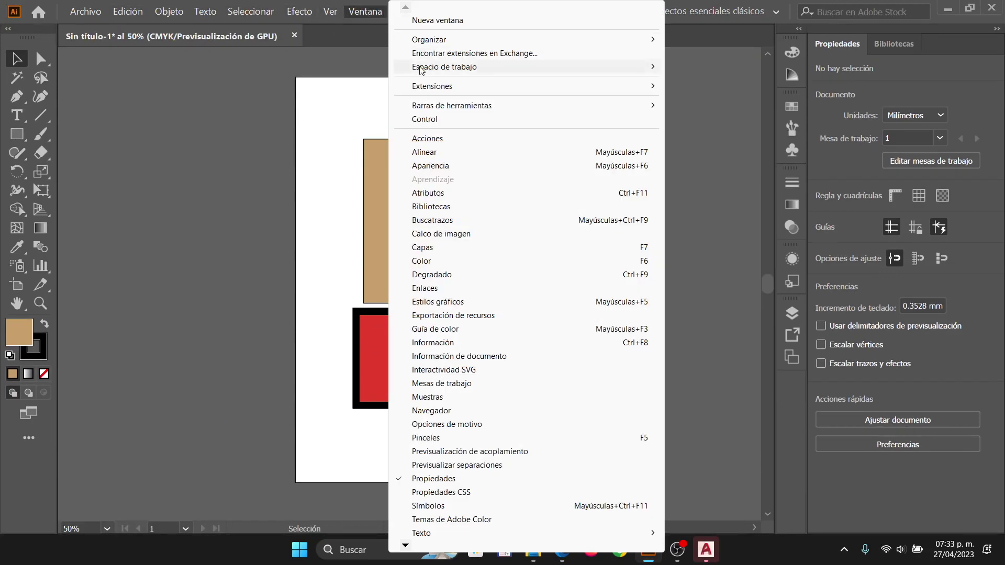
{"action": "left_click", "coordinate": [438, 119]}
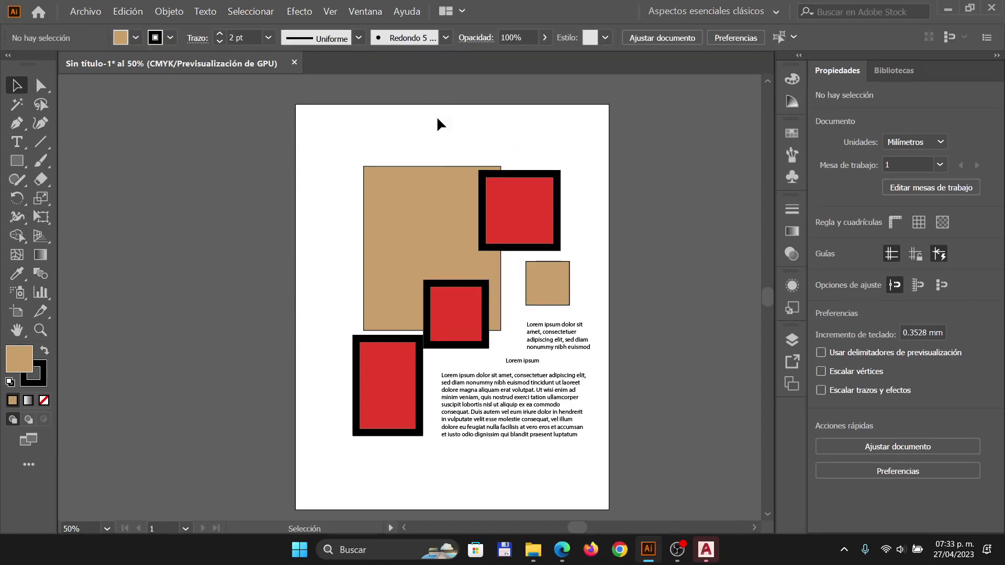
{"action": "left_click", "coordinate": [365, 12]}
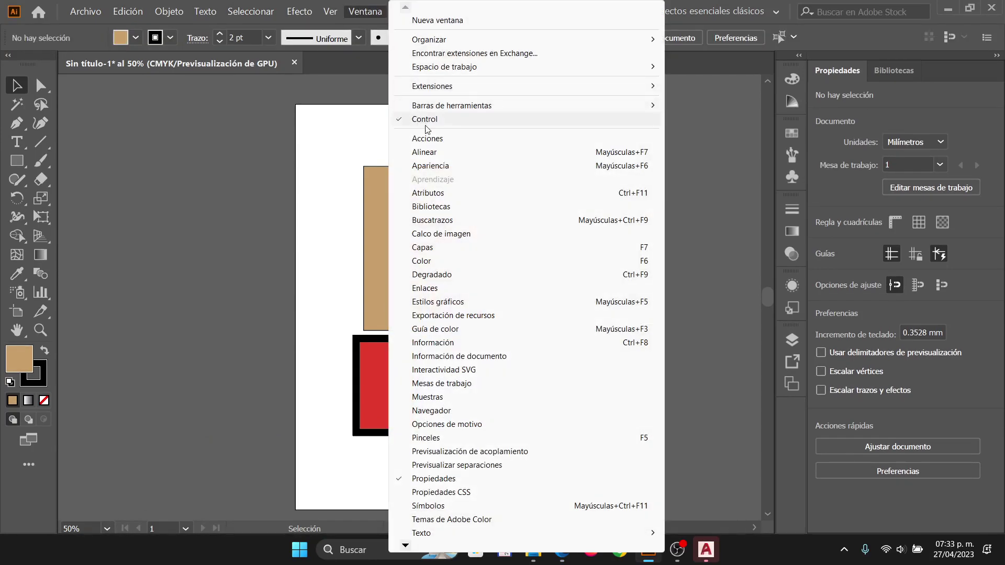
- Hide the Control bar once more and bring it back
{"action": "left_click", "coordinate": [426, 123]}
{"action": "left_click", "coordinate": [366, 11]}
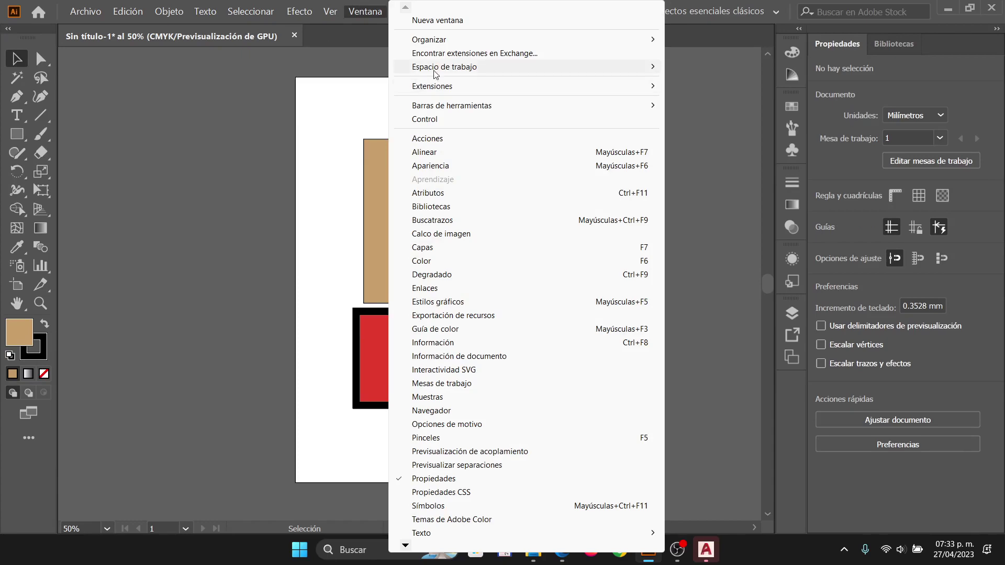
{"action": "left_click", "coordinate": [441, 120]}
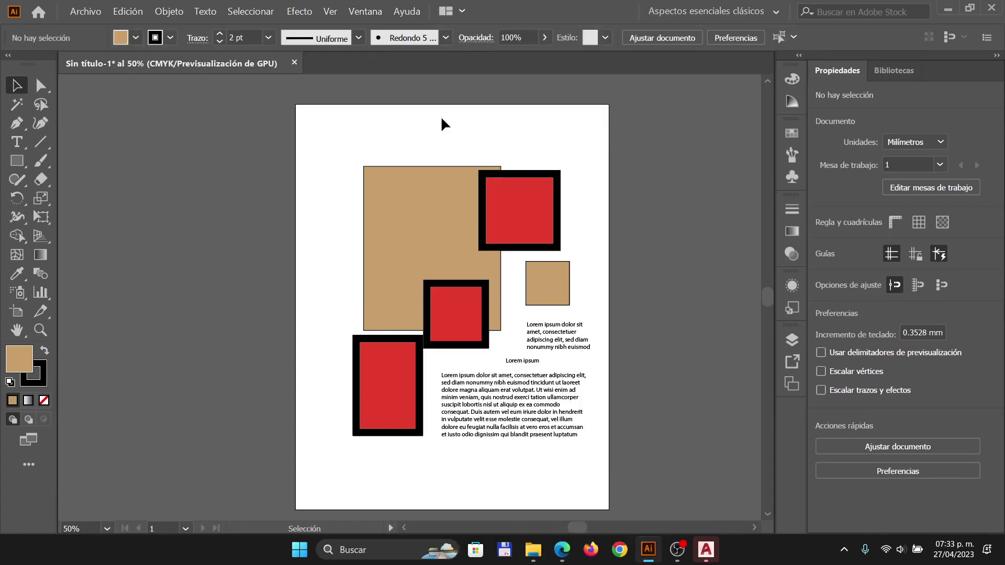
- Switch to the Prezi presentation, advance to the Preferencias slide, and open the General preferences in Illustrator
{"action": "key", "text": "alt+Tab"}
{"action": "key", "text": "Right"}
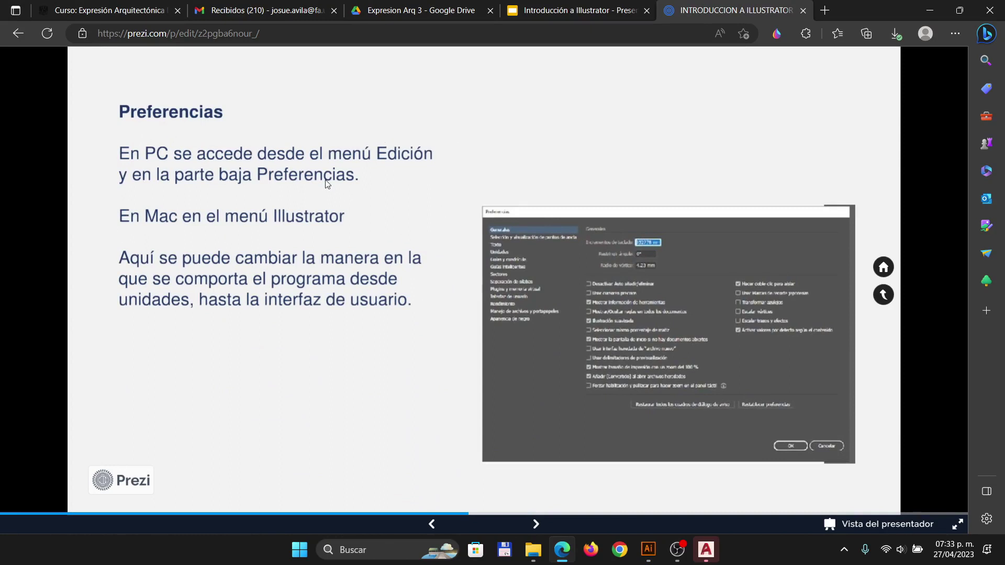
{"action": "key", "text": "alt+Tab"}
{"action": "left_click", "coordinate": [129, 11]}
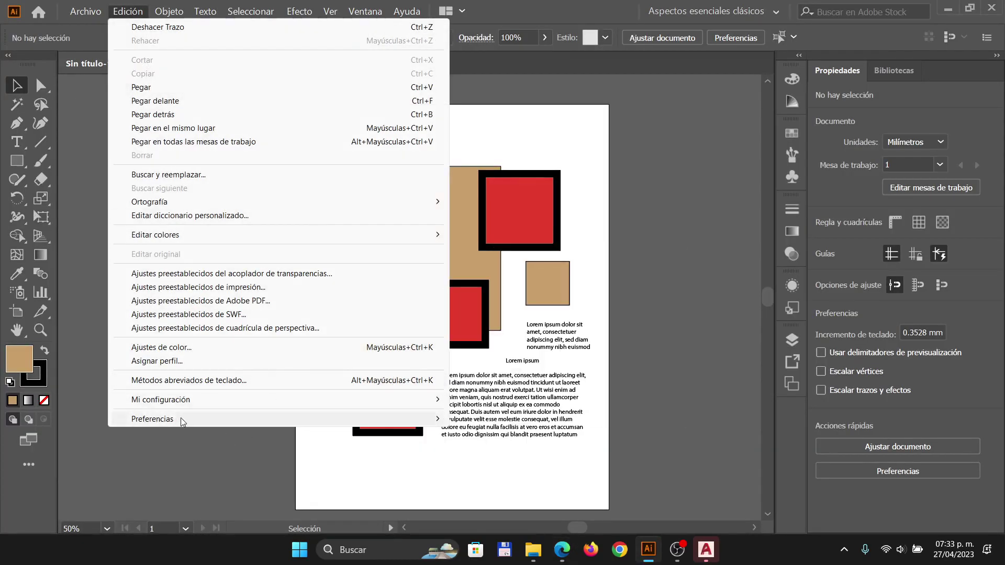
{"action": "key", "text": "alt+Tab"}
{"action": "key", "text": "alt+Tab"}
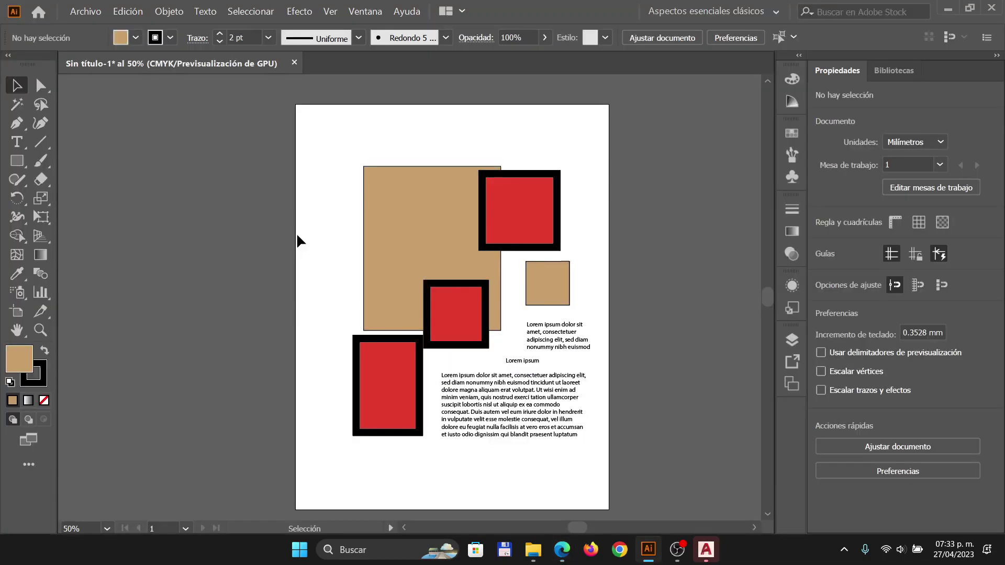
{"action": "left_click", "coordinate": [140, 12]}
{"action": "mouse_move", "coordinate": [173, 419]}
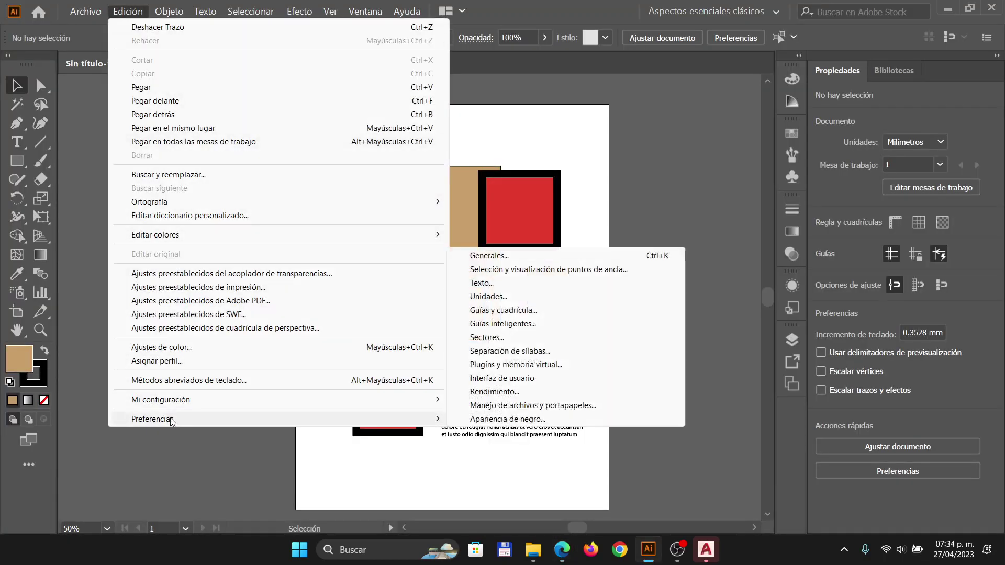
{"action": "left_click", "coordinate": [526, 257]}
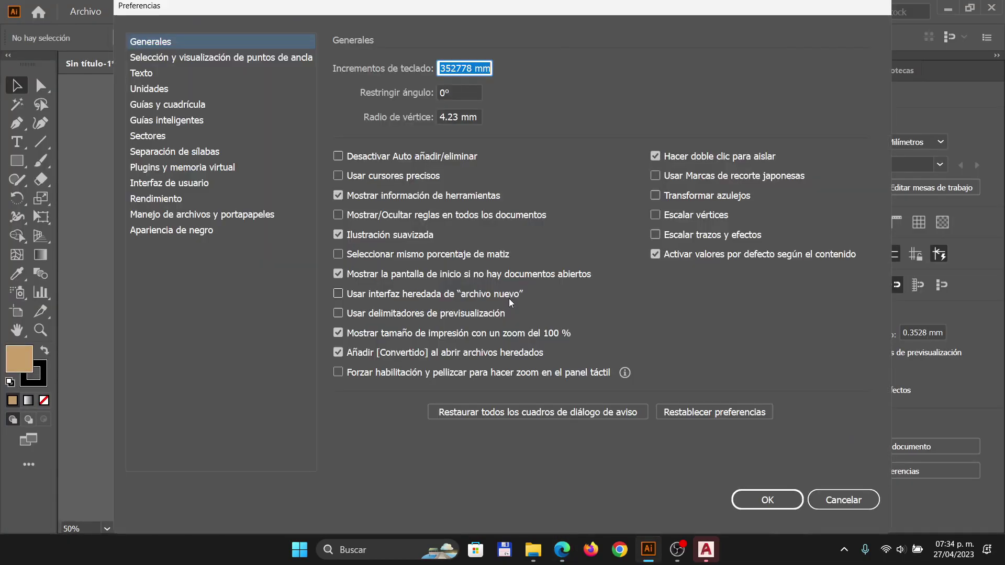
- Review the Texto, Unidades, Guías y cuadrícula and Guías inteligentes preferences against the slide, and close them without saving changes
{"action": "key", "text": "alt+Tab"}
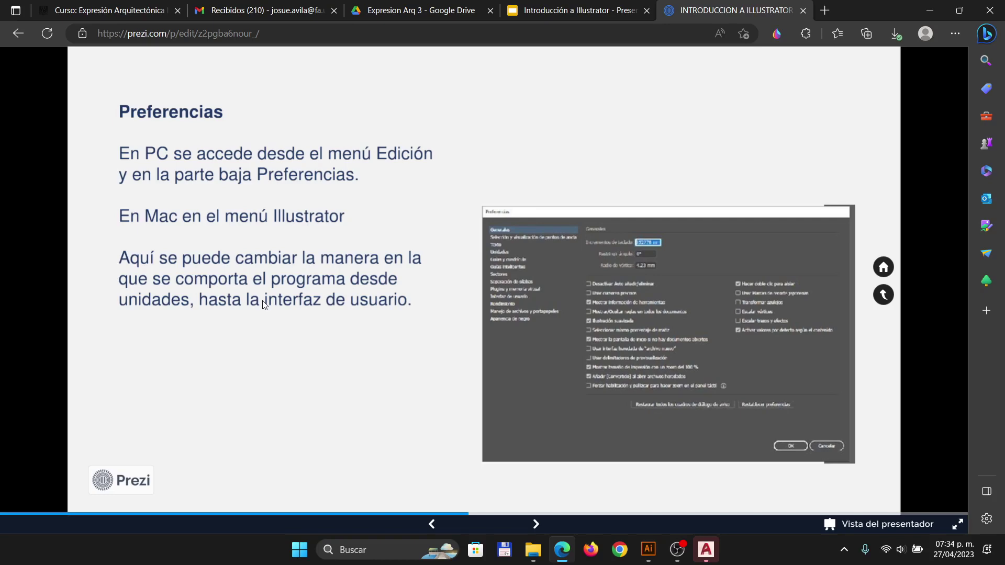
{"action": "key", "text": "alt+Tab"}
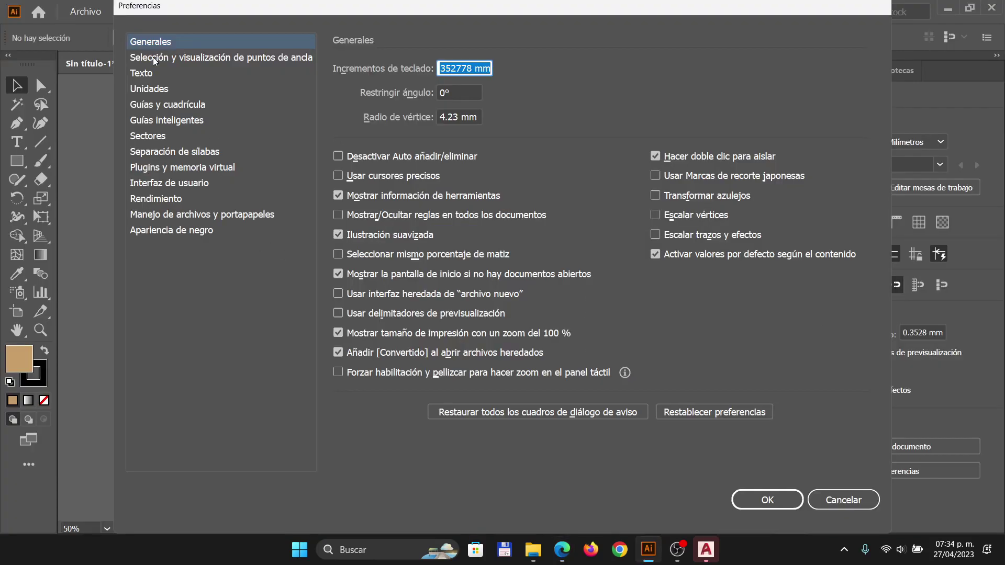
{"action": "left_click", "coordinate": [141, 77]}
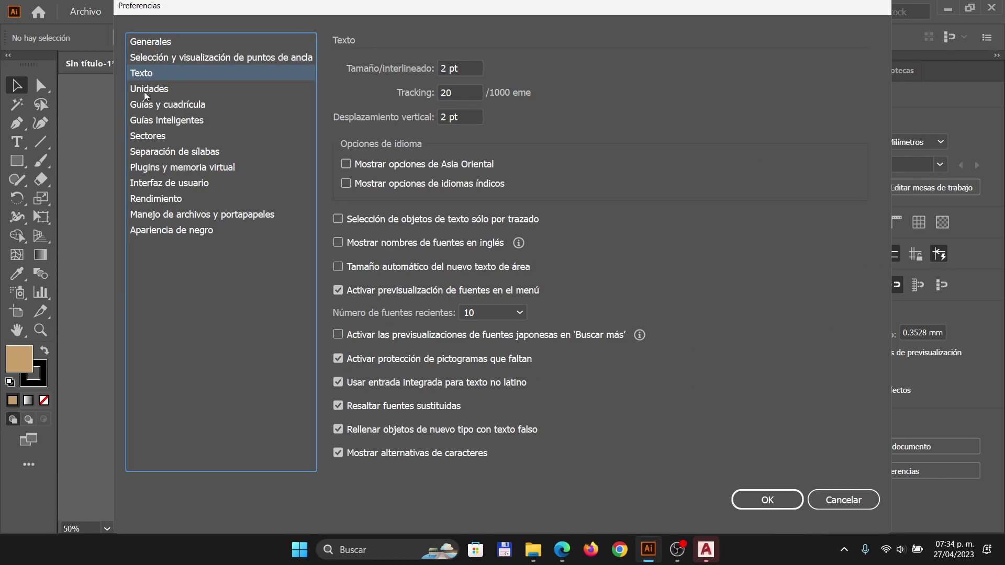
{"action": "left_click", "coordinate": [147, 89]}
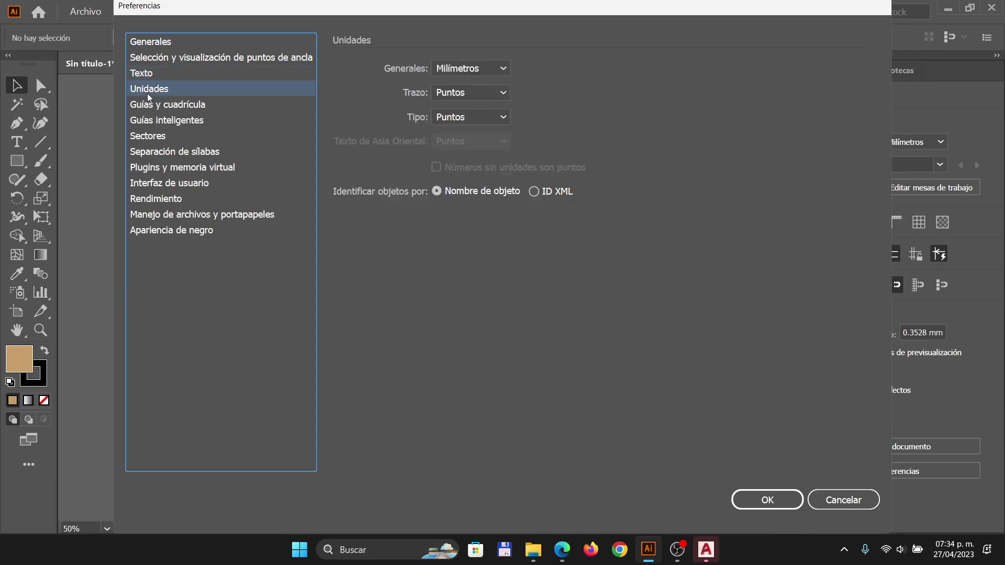
{"action": "left_click", "coordinate": [454, 69]}
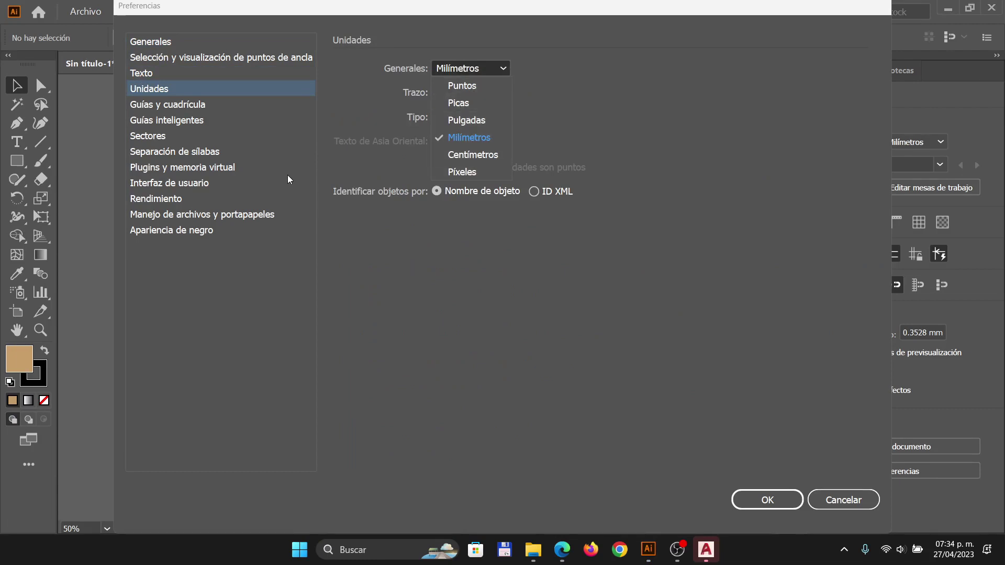
{"action": "left_click", "coordinate": [188, 106]}
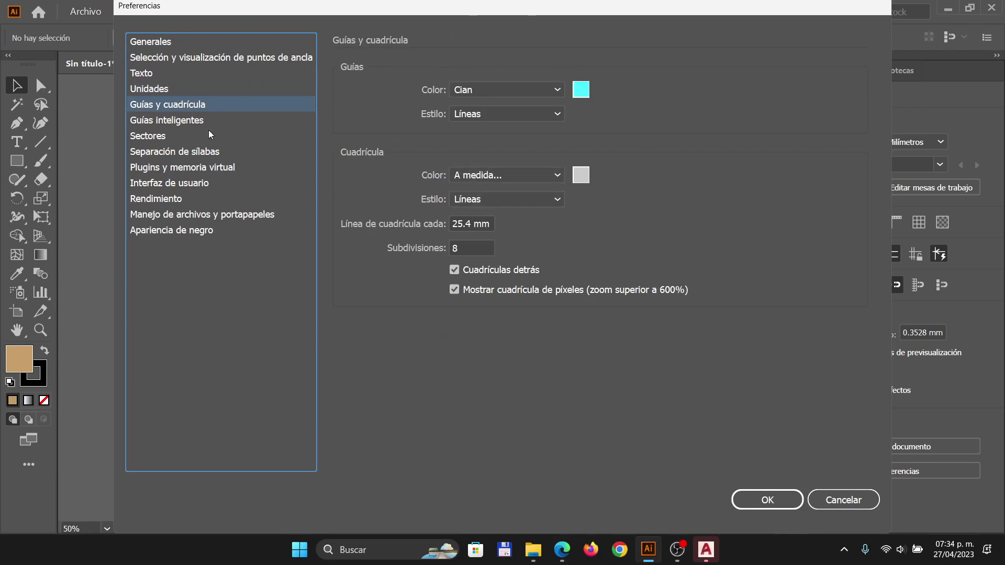
{"action": "left_click", "coordinate": [168, 121]}
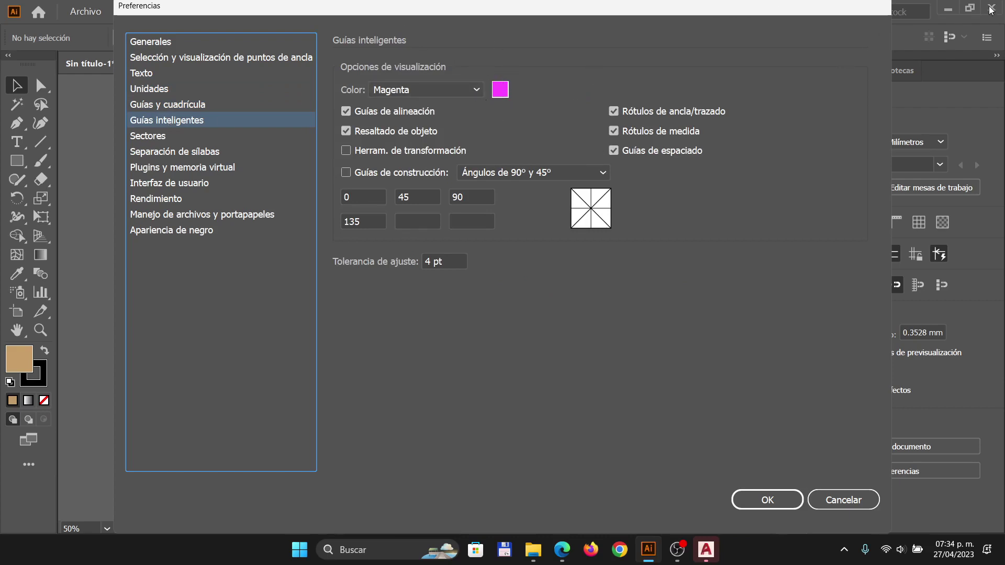
{"action": "left_click_drag", "start_coordinate": [799, 15], "coordinate": [793, 38]}
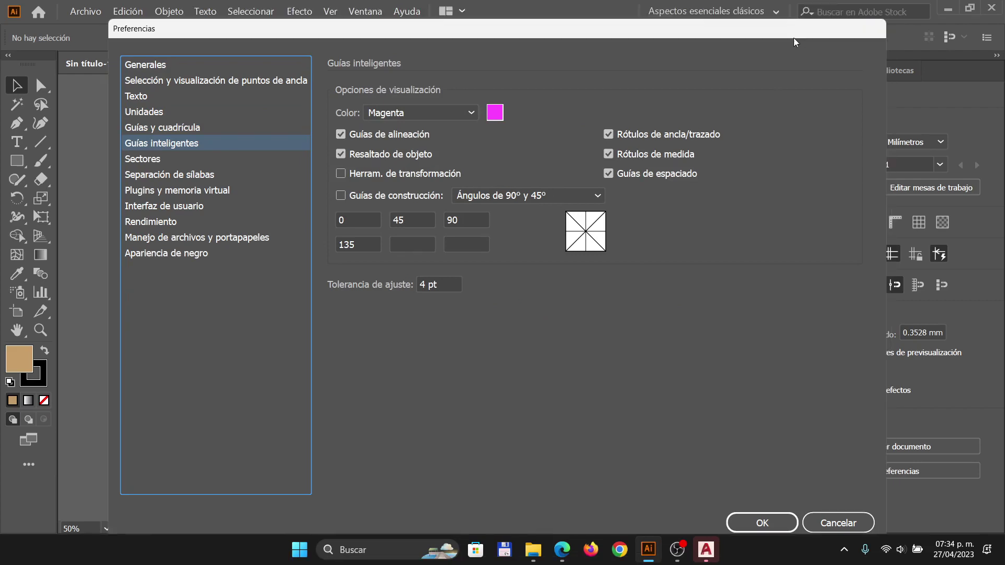
{"action": "left_click", "coordinate": [833, 524]}
- Move the upper red square toward the page's top edge and show the document rulers
{"action": "left_click_drag", "start_coordinate": [529, 224], "coordinate": [504, 158]}
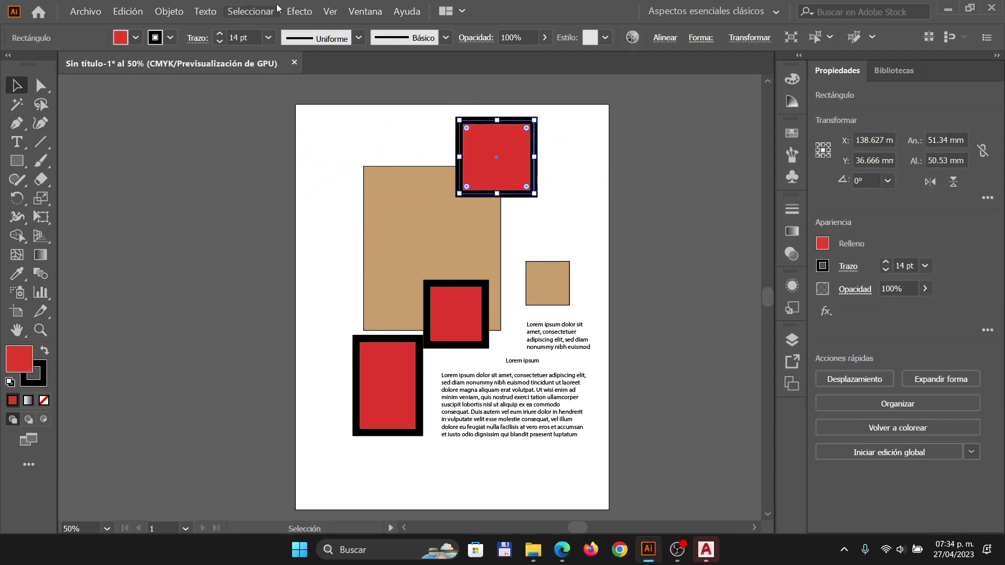
{"action": "left_click", "coordinate": [337, 12]}
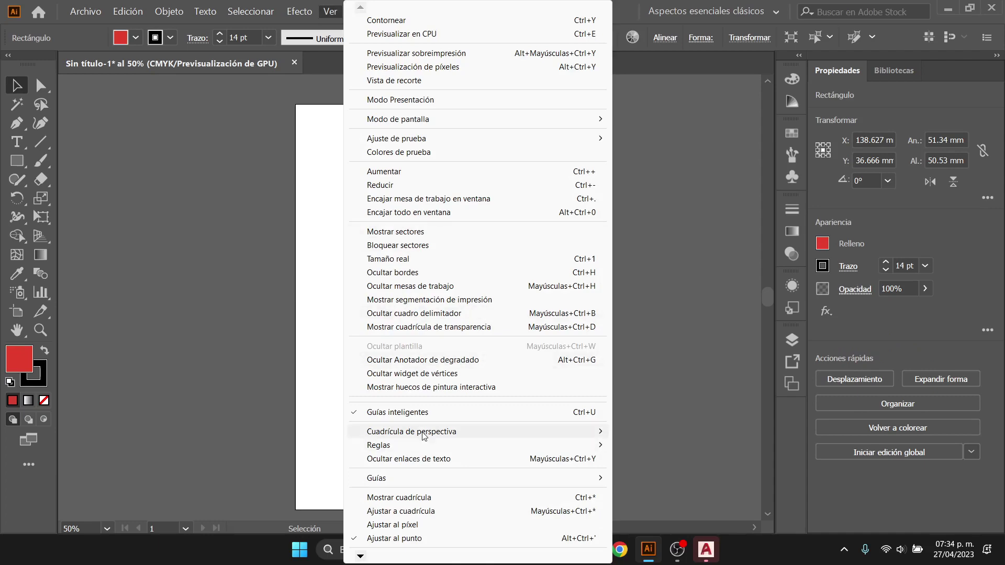
{"action": "mouse_move", "coordinate": [434, 446]}
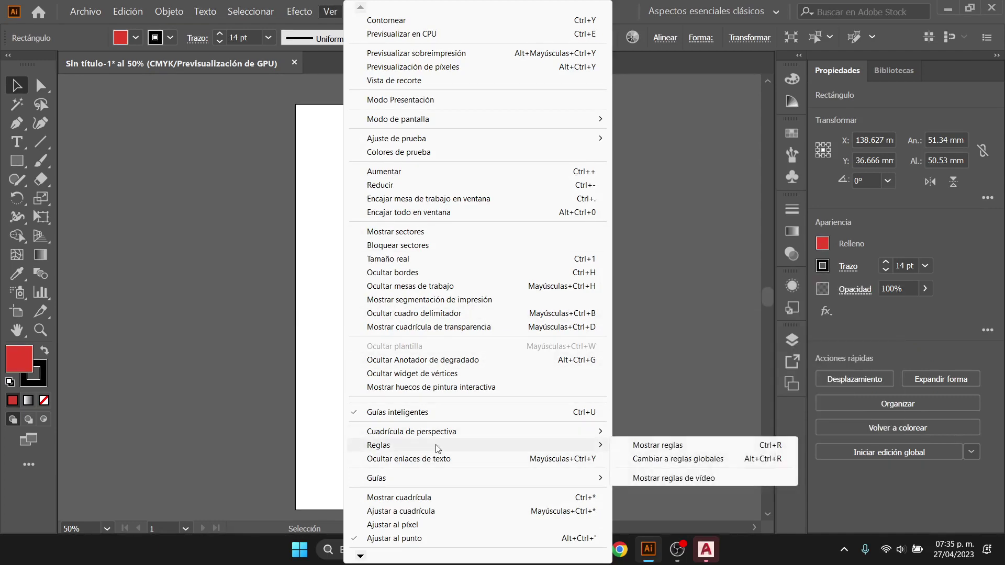
{"action": "left_click", "coordinate": [675, 447]}
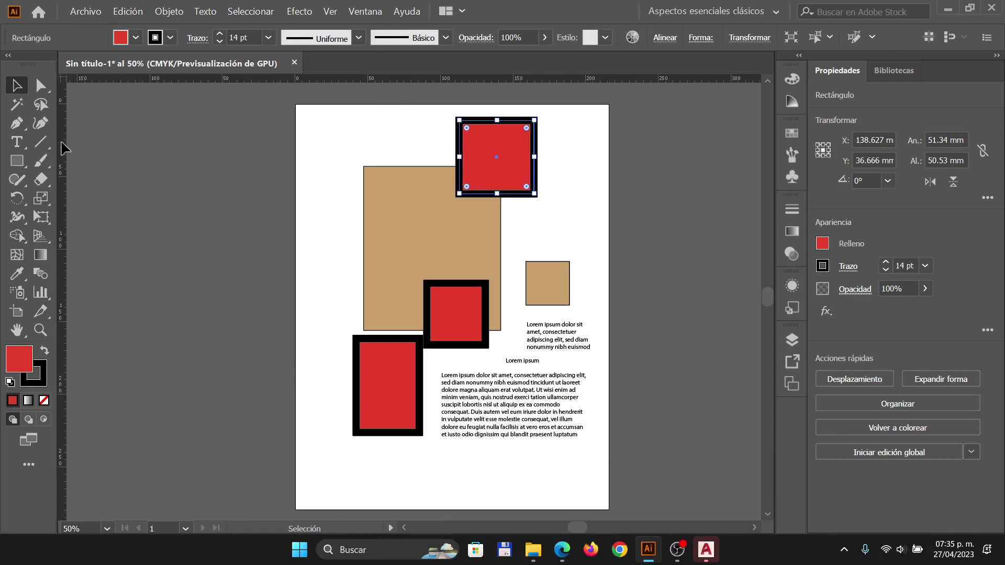
- Add a vertical guide near the page's left edge and a horizontal one about 14 mm from the top, and align the red square and large tan rectangle to them
{"action": "left_click_drag", "start_coordinate": [64, 149], "coordinate": [263, 124]}
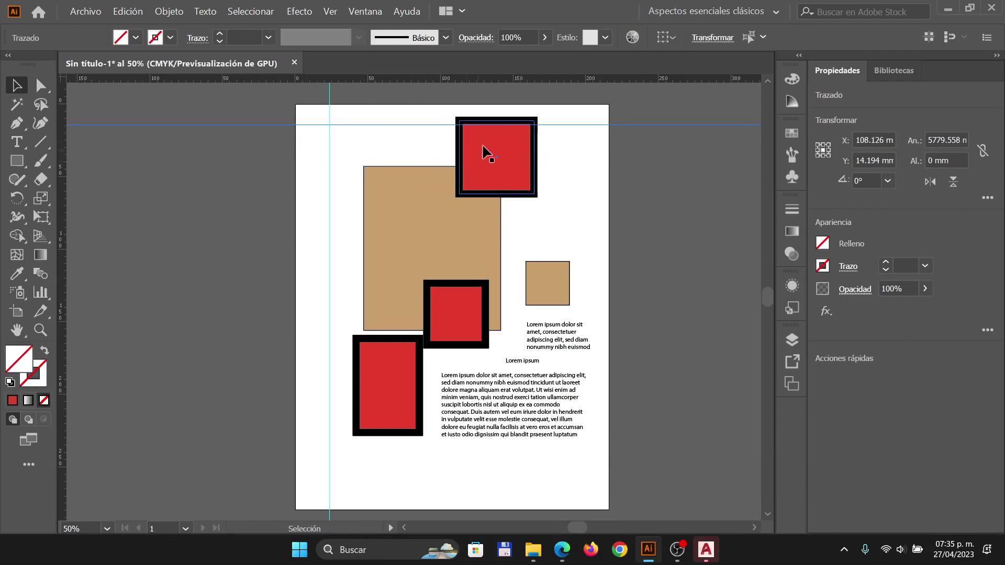
{"action": "left_click_drag", "start_coordinate": [483, 149], "coordinate": [362, 148]}
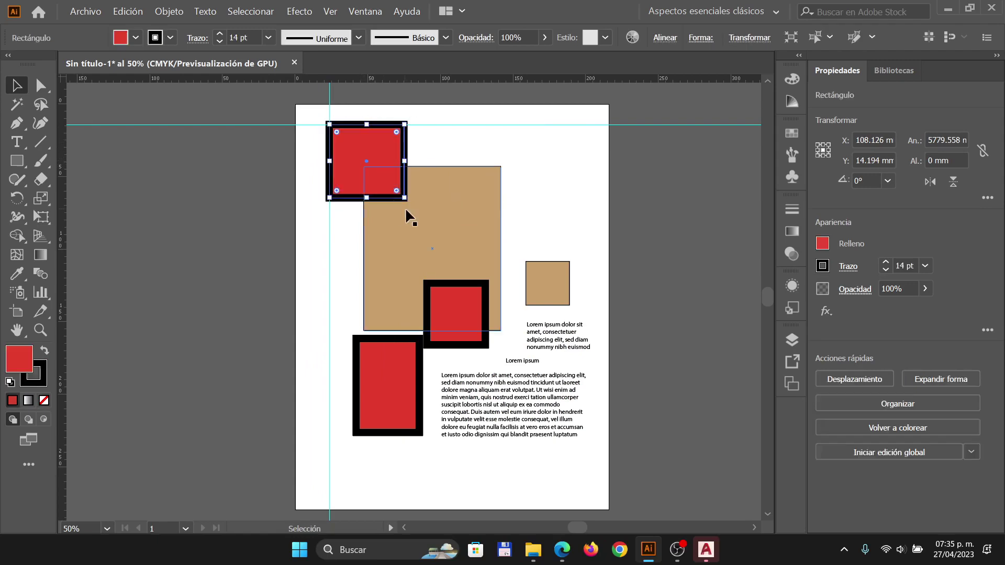
{"action": "left_click_drag", "start_coordinate": [430, 210], "coordinate": [499, 167]}
- Check the ruler display options, leave them unchanged, and deselect the tan rectangle
{"action": "left_click", "coordinate": [331, 12]}
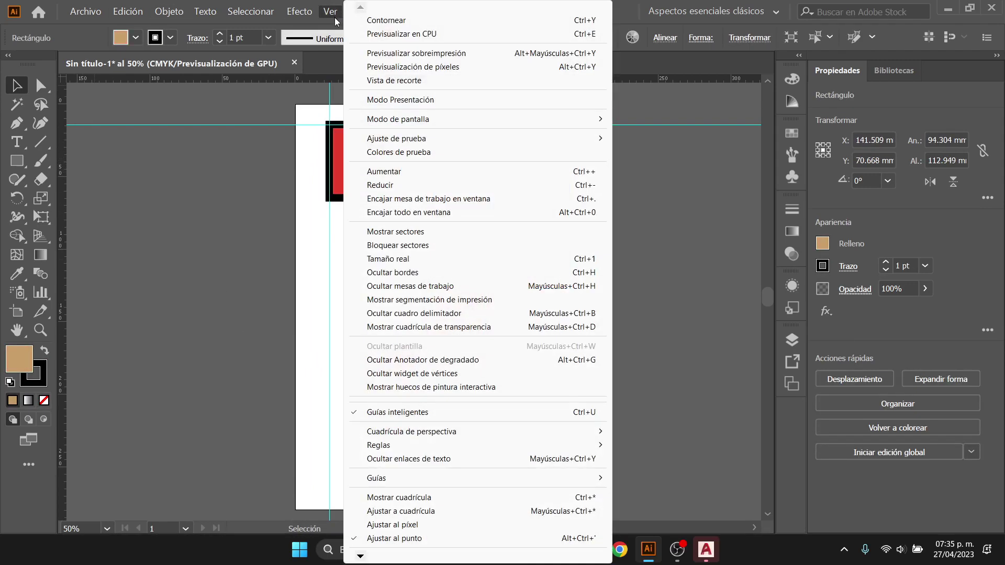
{"action": "mouse_move", "coordinate": [419, 445]}
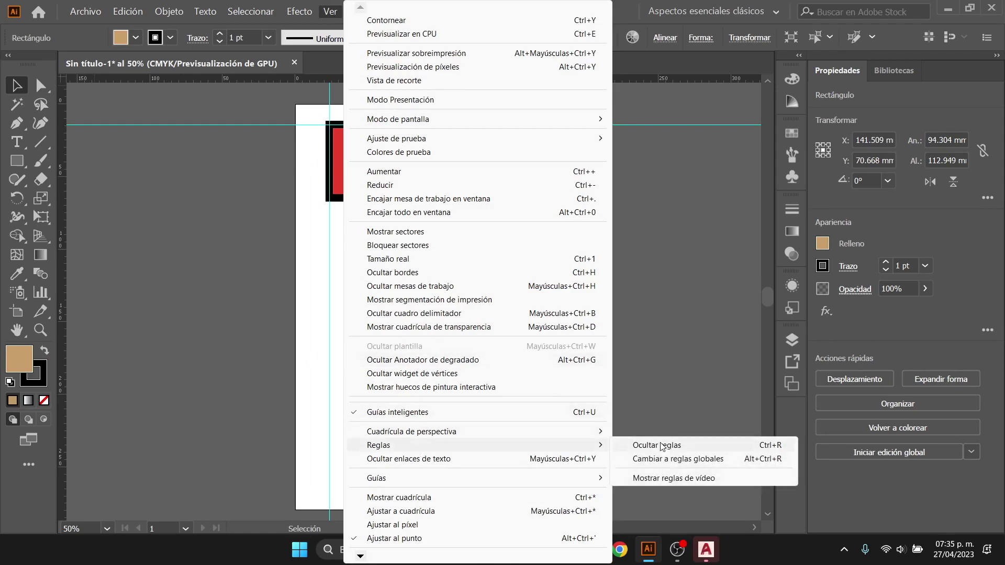
{"action": "left_click", "coordinate": [221, 350]}
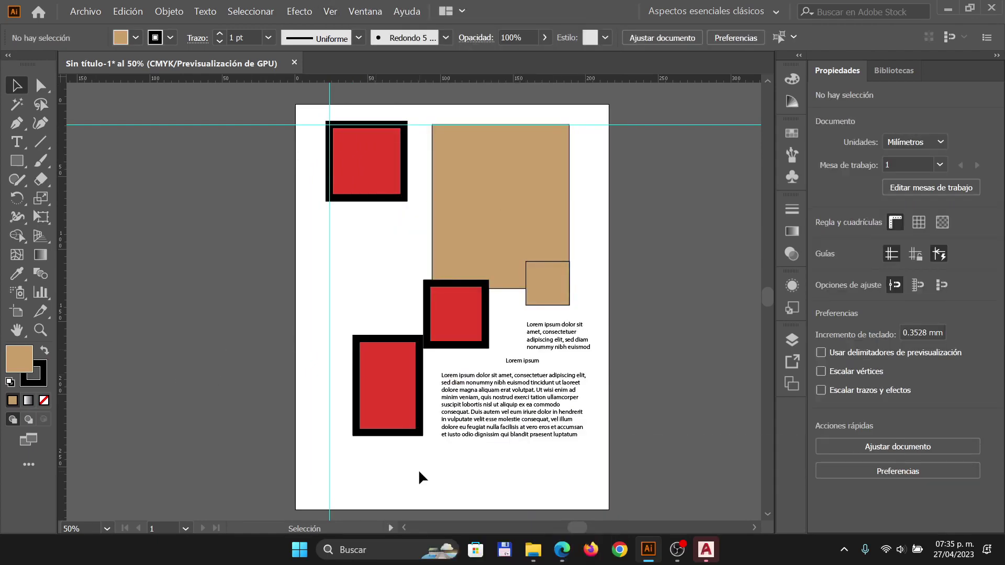
- Revisit the Preferencias slide, review Illustrator's plugin, performance, user interface and file handling preferences, and close them without saving
{"action": "left_click", "coordinate": [561, 551]}
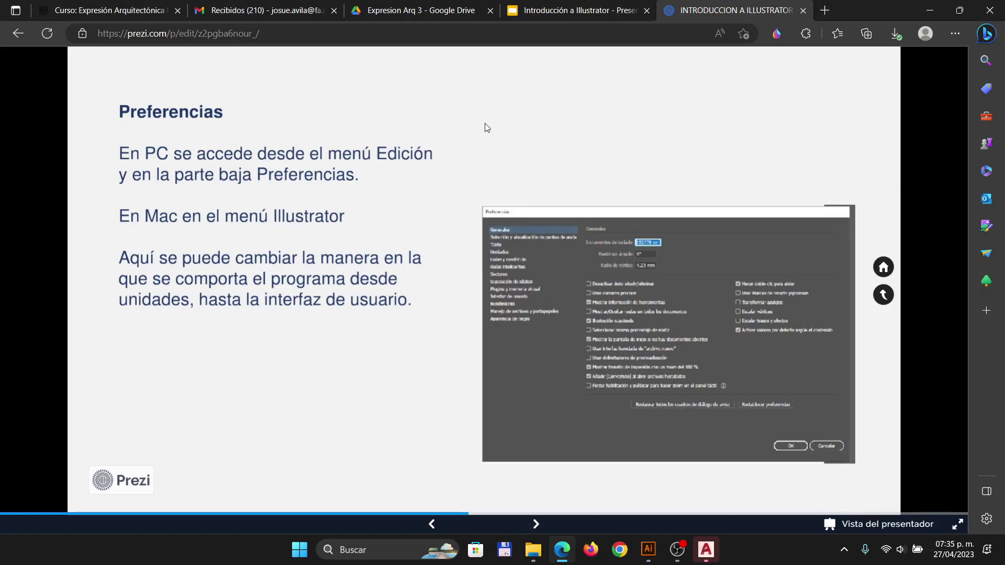
{"action": "left_click", "coordinate": [648, 550]}
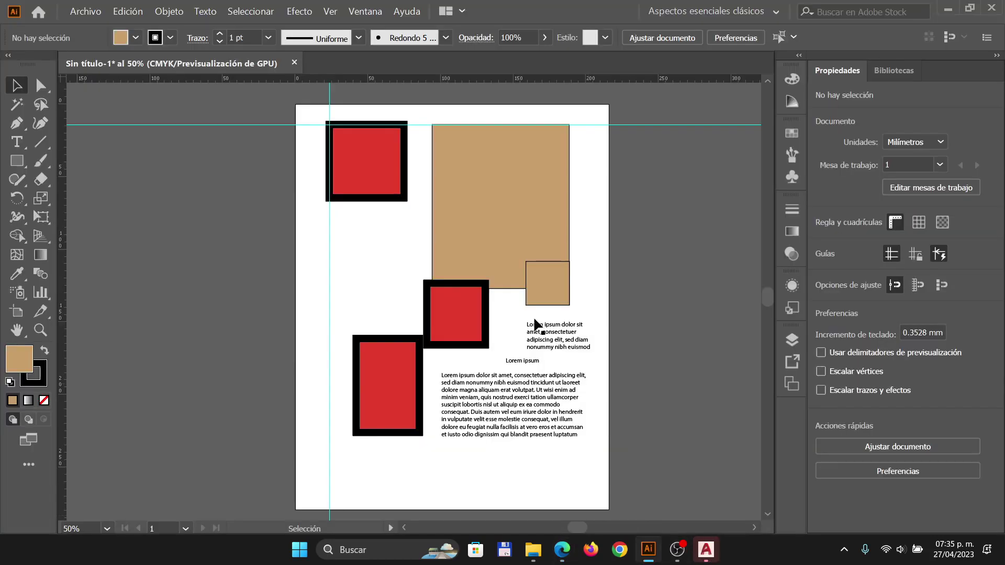
{"action": "left_click", "coordinate": [120, 9]}
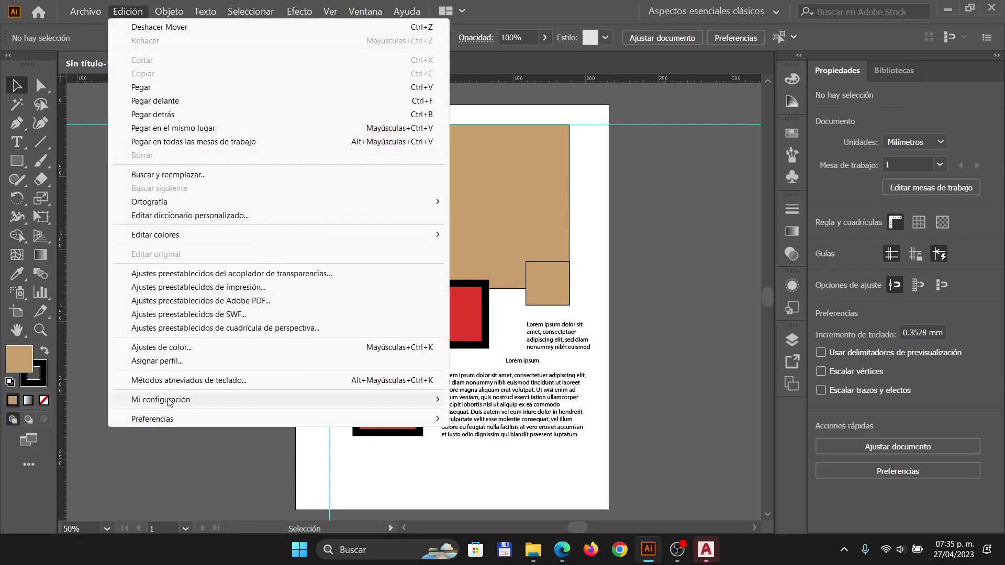
{"action": "mouse_move", "coordinate": [440, 416]}
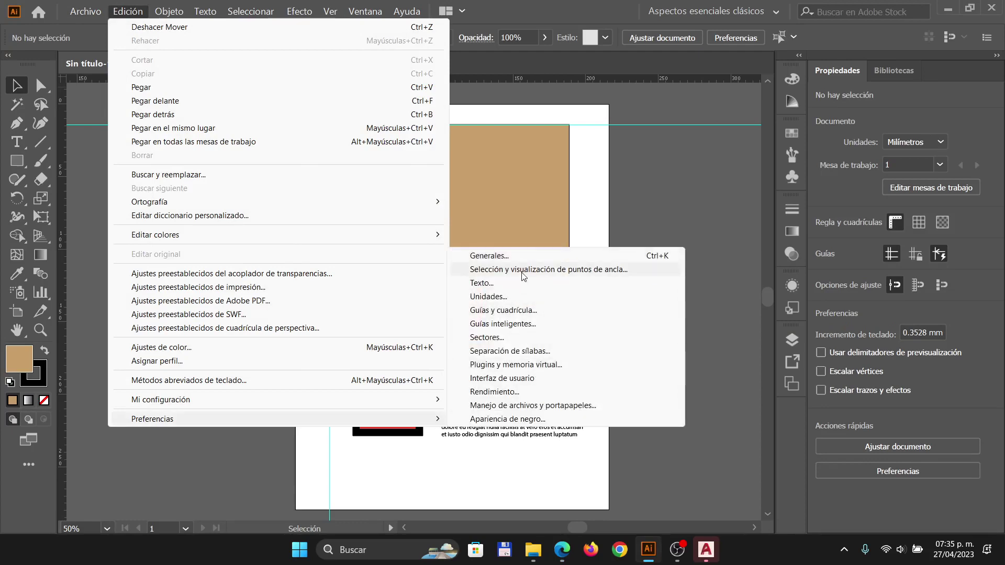
{"action": "left_click", "coordinate": [524, 254]}
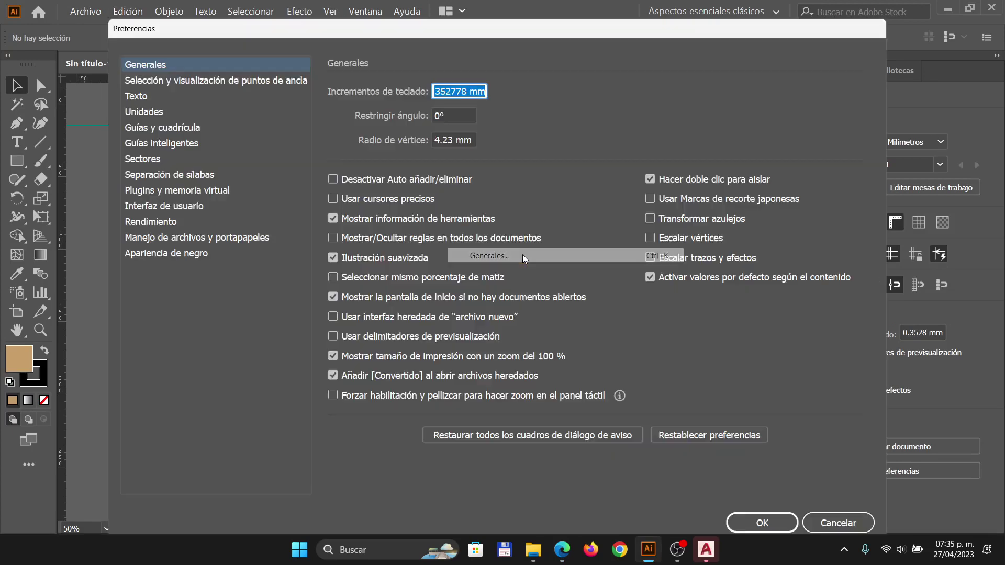
{"action": "left_click", "coordinate": [140, 176]}
{"action": "left_click", "coordinate": [165, 191]}
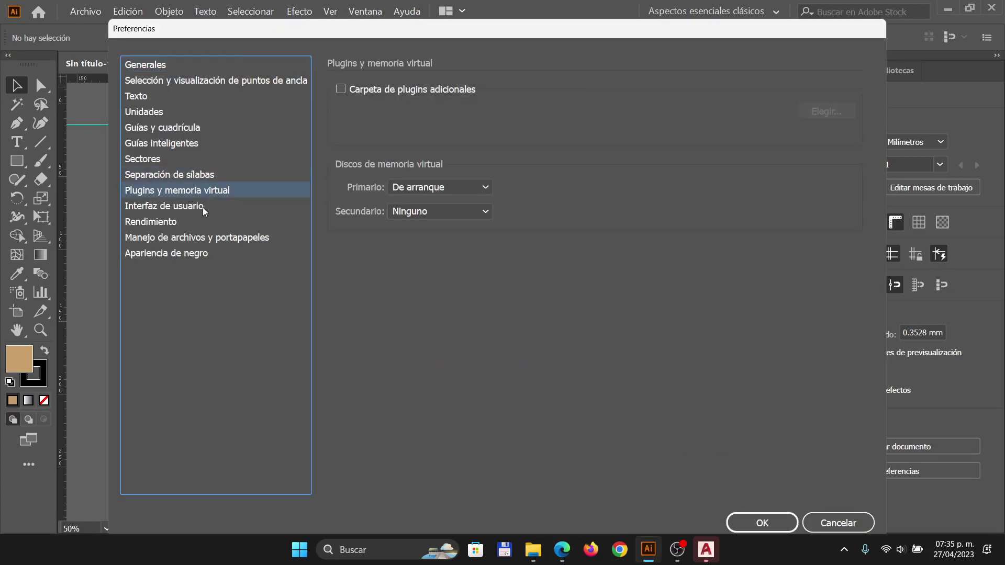
{"action": "left_click", "coordinate": [181, 222]}
{"action": "left_click", "coordinate": [183, 205]}
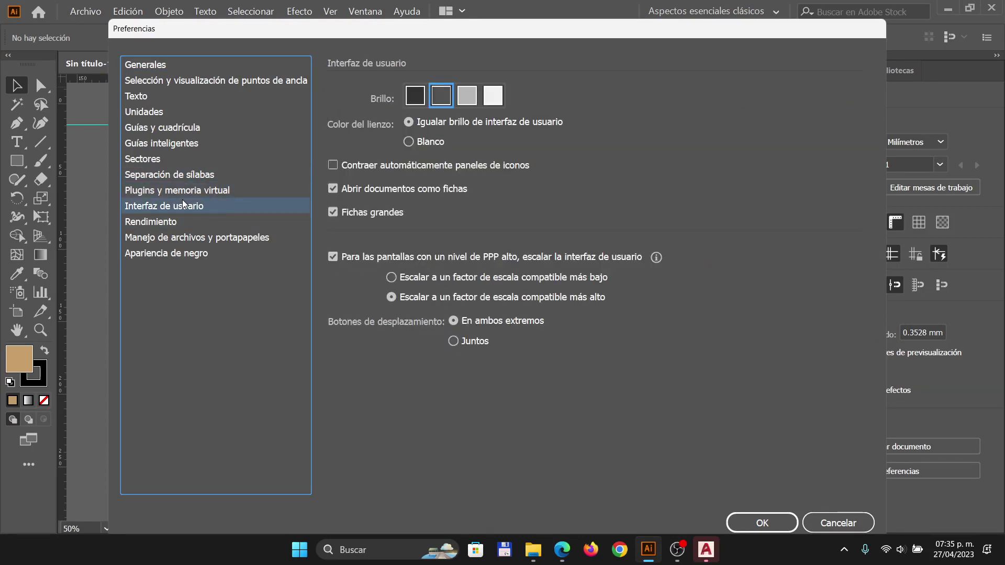
{"action": "left_click", "coordinate": [151, 236]}
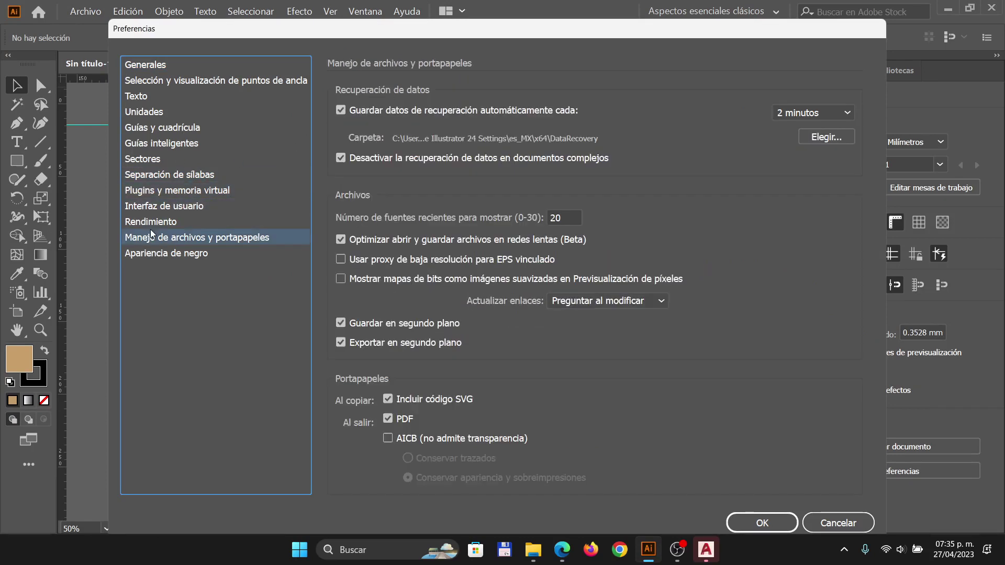
{"action": "left_click", "coordinate": [838, 523]}
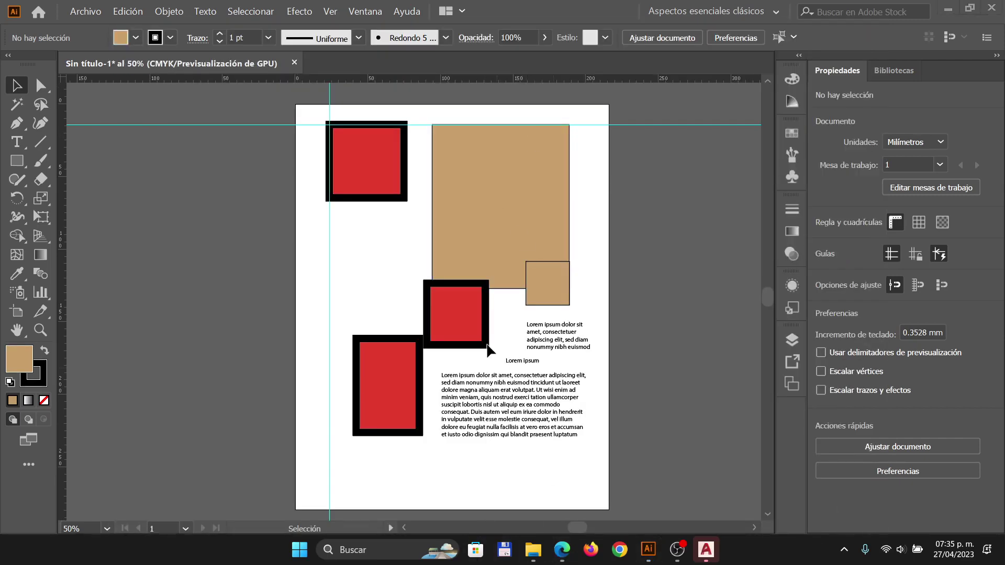
- Switch to the Prezi presentation and advance past the Preferencias slide to the next section's overview
{"action": "left_click", "coordinate": [565, 556]}
{"action": "left_click", "coordinate": [567, 347]}
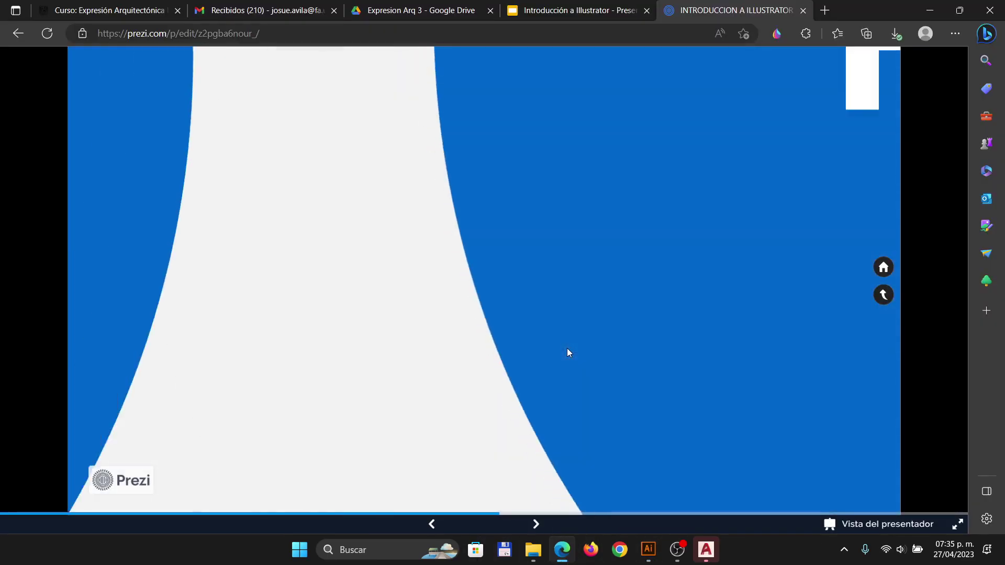
{"action": "left_click", "coordinate": [569, 352]}
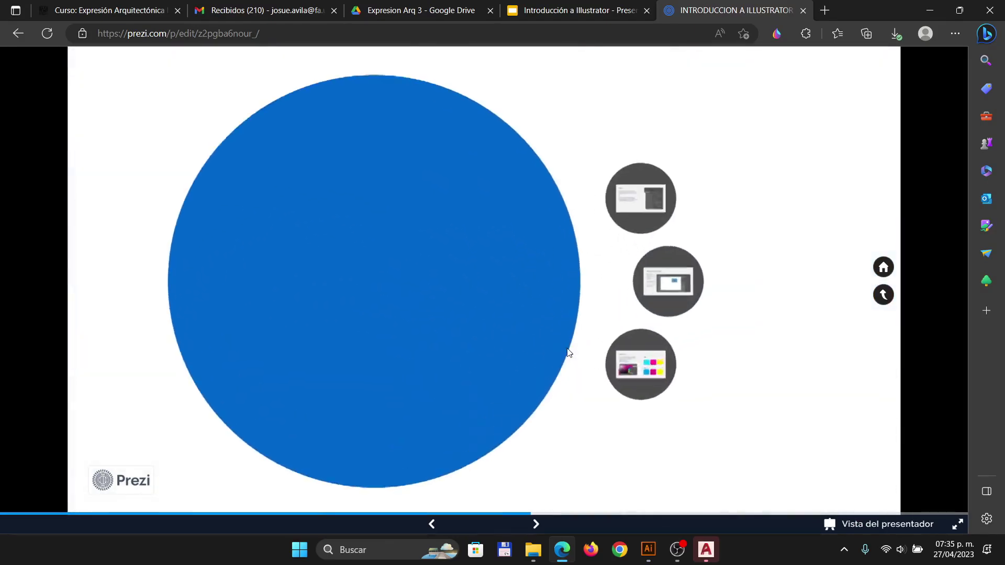
- Open the Paletas slide in the presentation, examine its palette screenshot up close, and switch back to Illustrator
{"action": "left_click", "coordinate": [577, 325]}
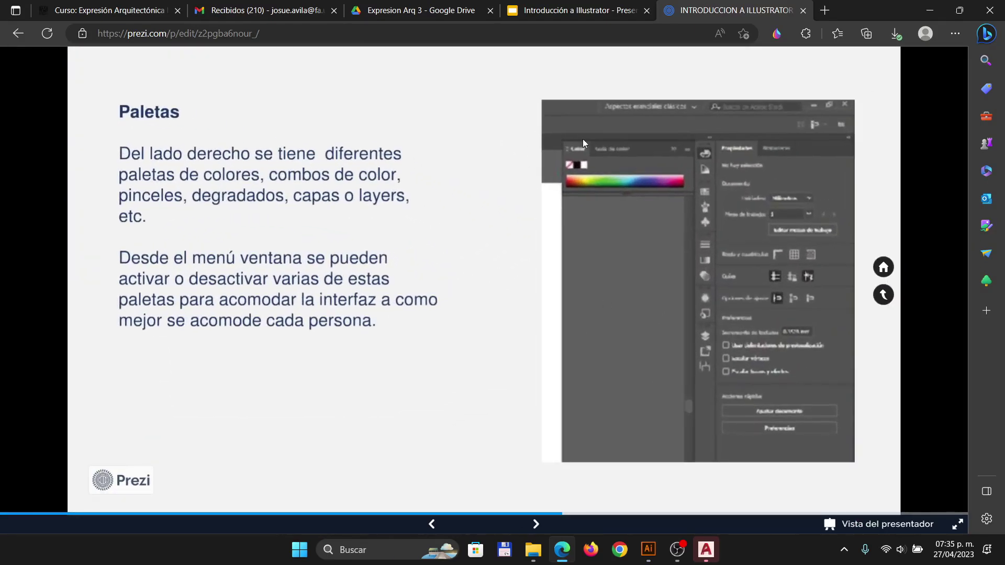
{"action": "left_click", "coordinate": [582, 139]}
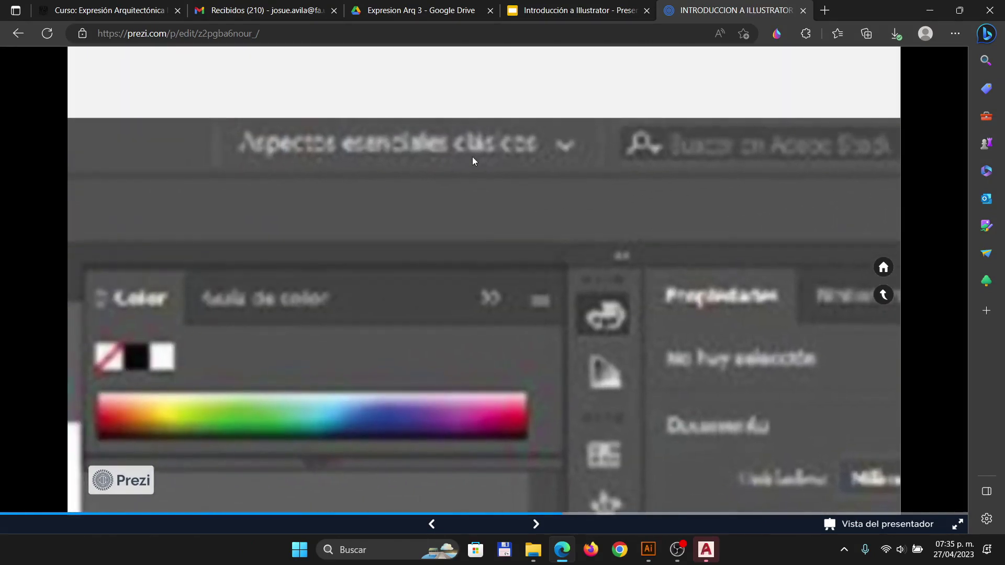
{"action": "left_click", "coordinate": [472, 156]}
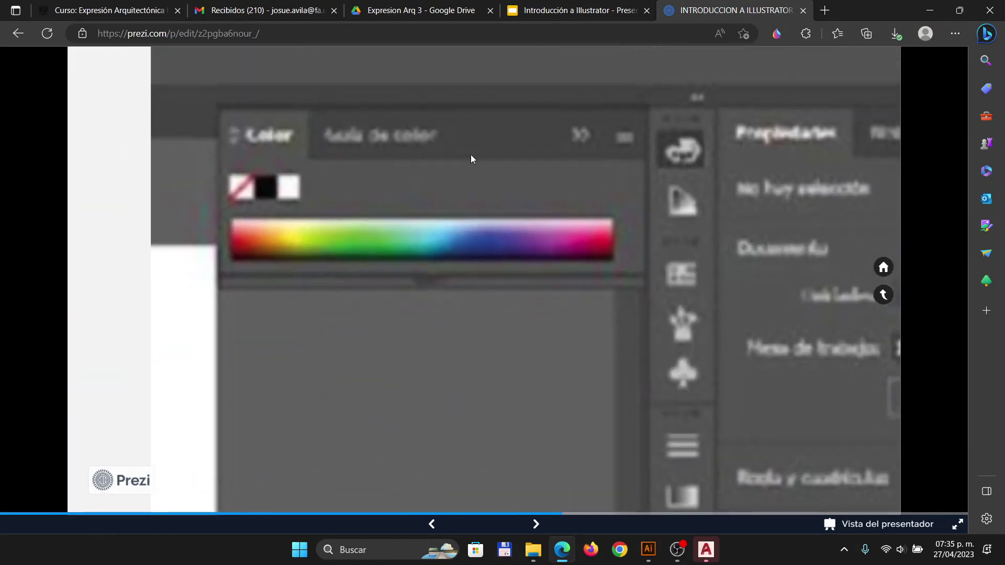
{"action": "left_click", "coordinate": [471, 156]}
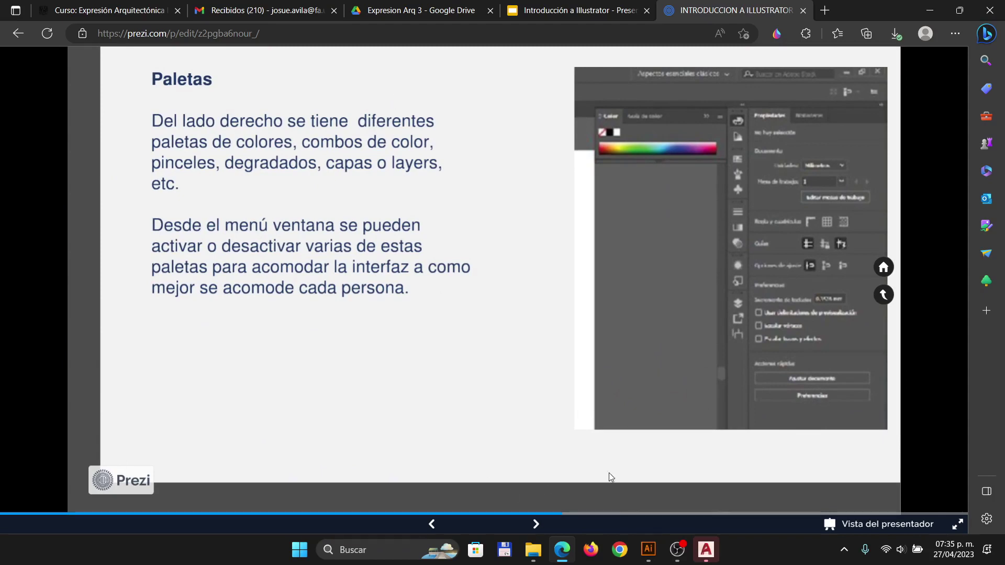
{"action": "left_click", "coordinate": [649, 550]}
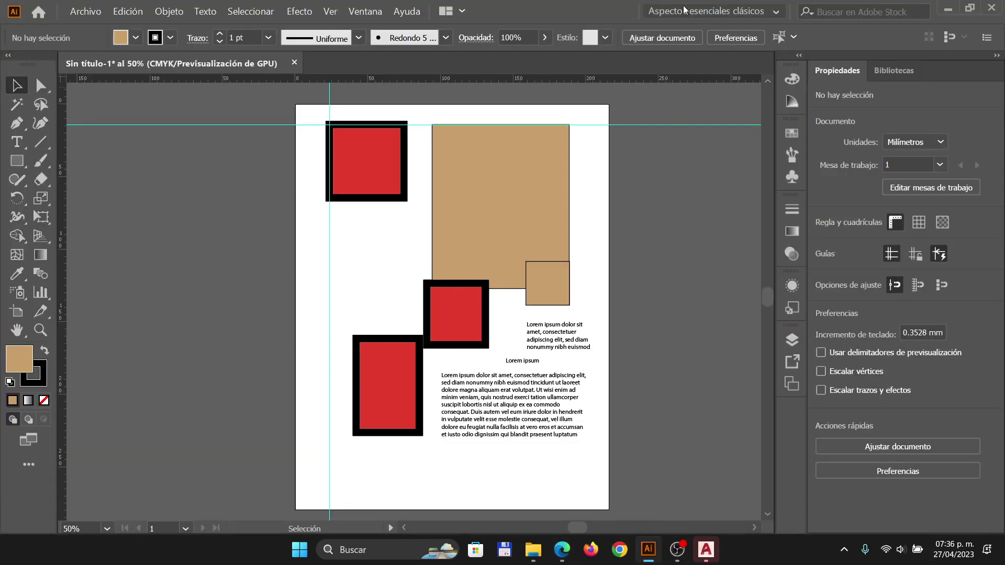
- Switch the workspace to Aspectos esenciales and return it to Aspectos esenciales clásicos
{"action": "left_click", "coordinate": [711, 10]}
{"action": "left_click", "coordinate": [711, 29]}
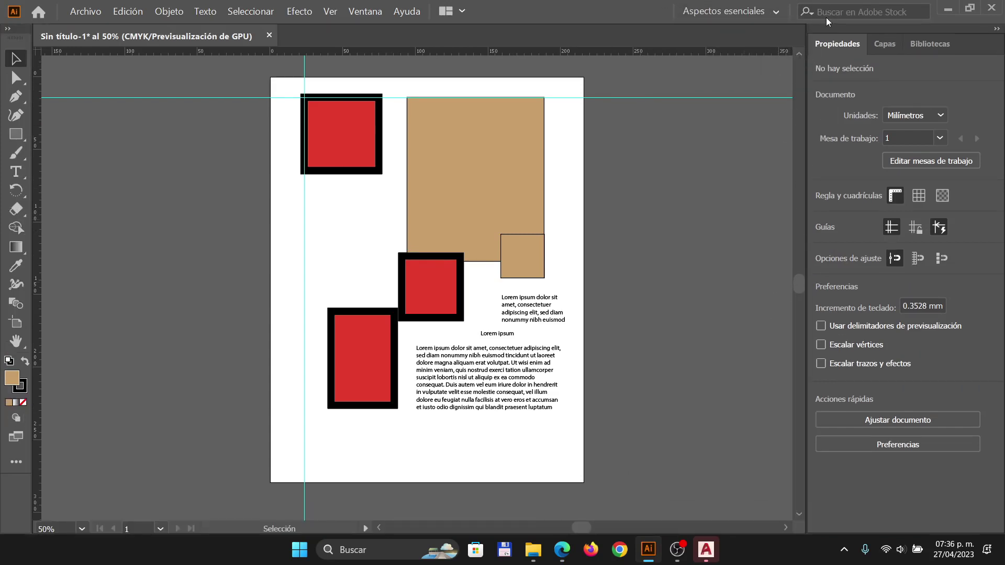
{"action": "left_click", "coordinate": [732, 11]}
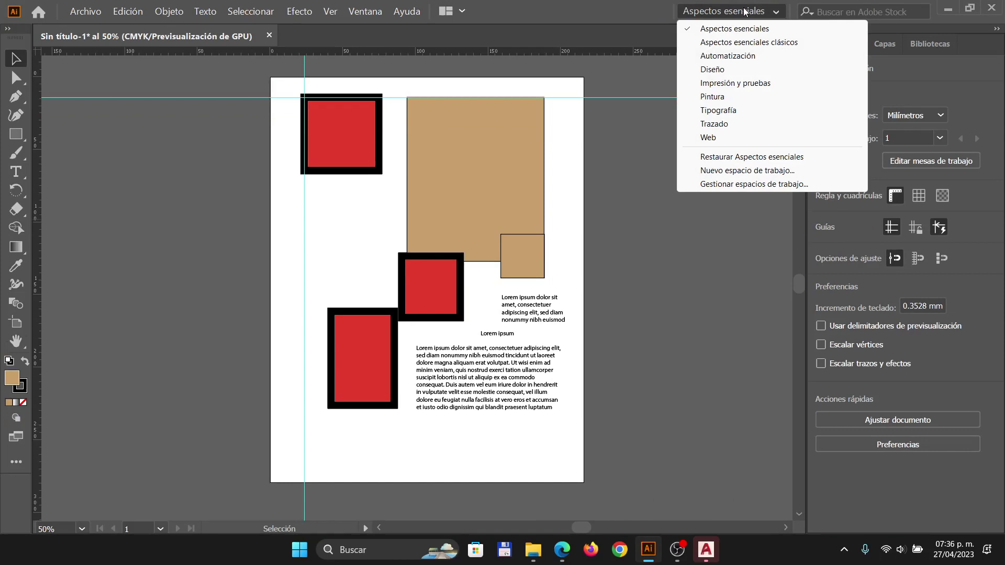
{"action": "left_click", "coordinate": [751, 44]}
- Apply the Tríada 3 harmony rule in the Color Guide and set the fill to its dark grey shade, 625F5A
{"action": "left_click", "coordinate": [788, 82]}
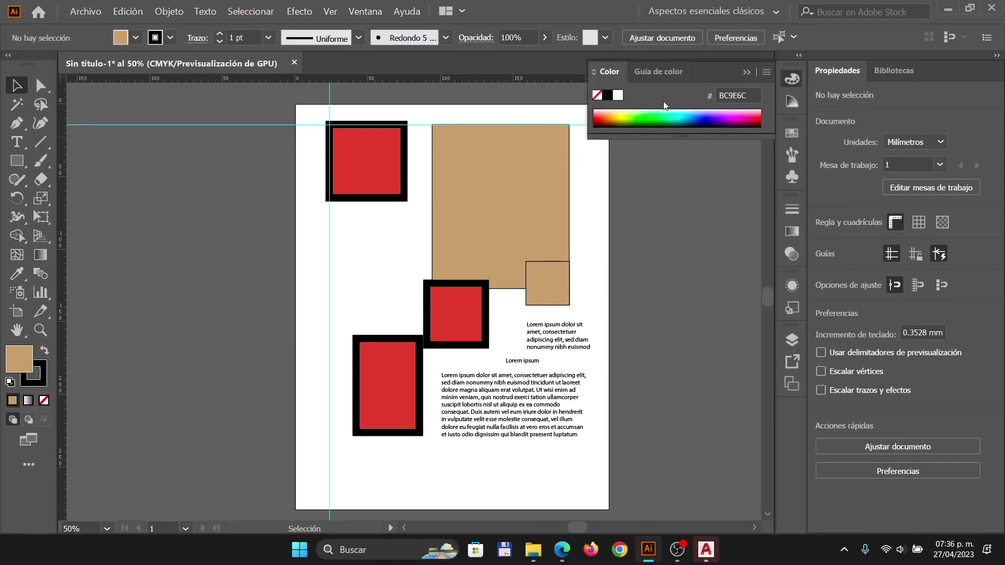
{"action": "left_click", "coordinate": [655, 72]}
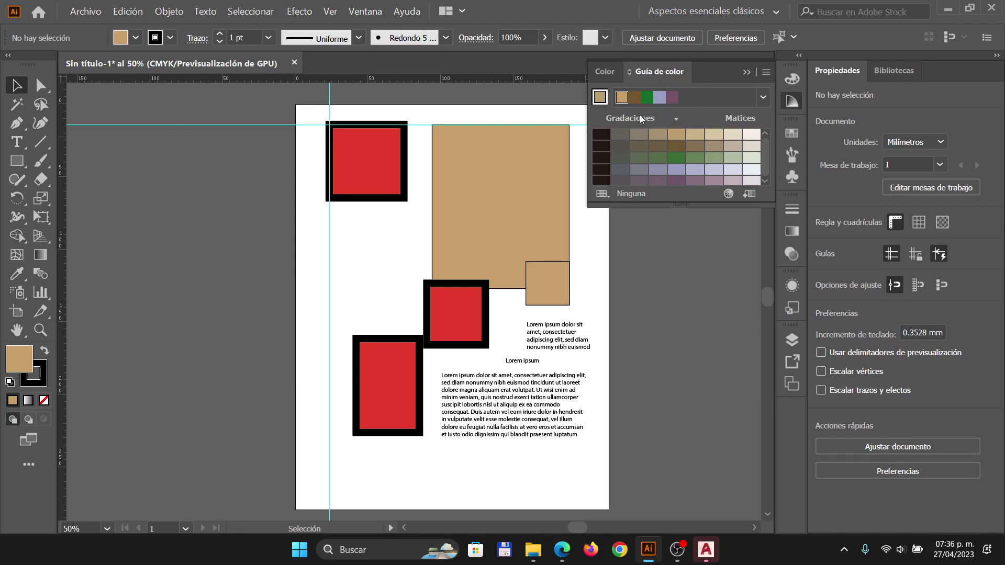
{"action": "left_click", "coordinate": [763, 96]}
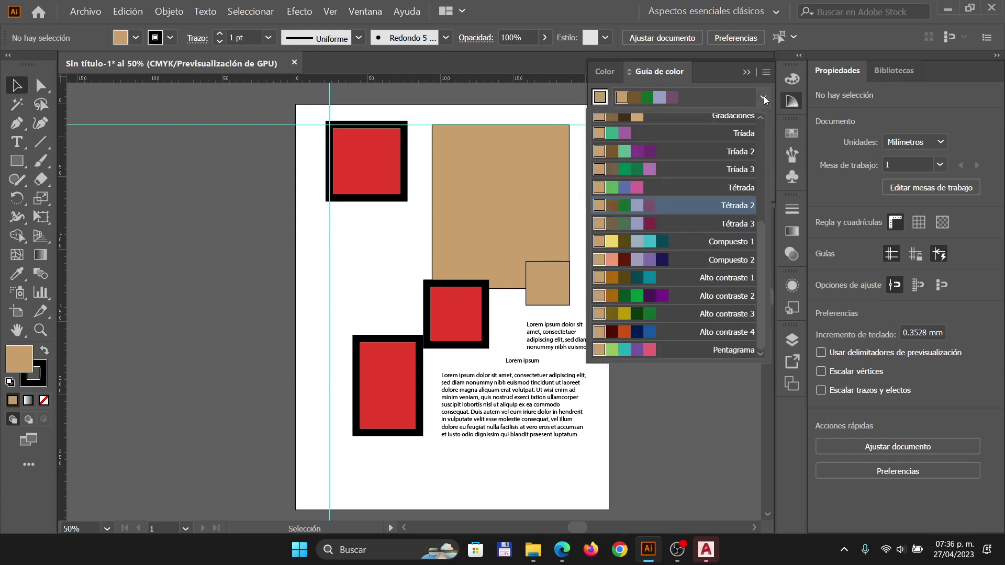
{"action": "left_click", "coordinate": [728, 173]}
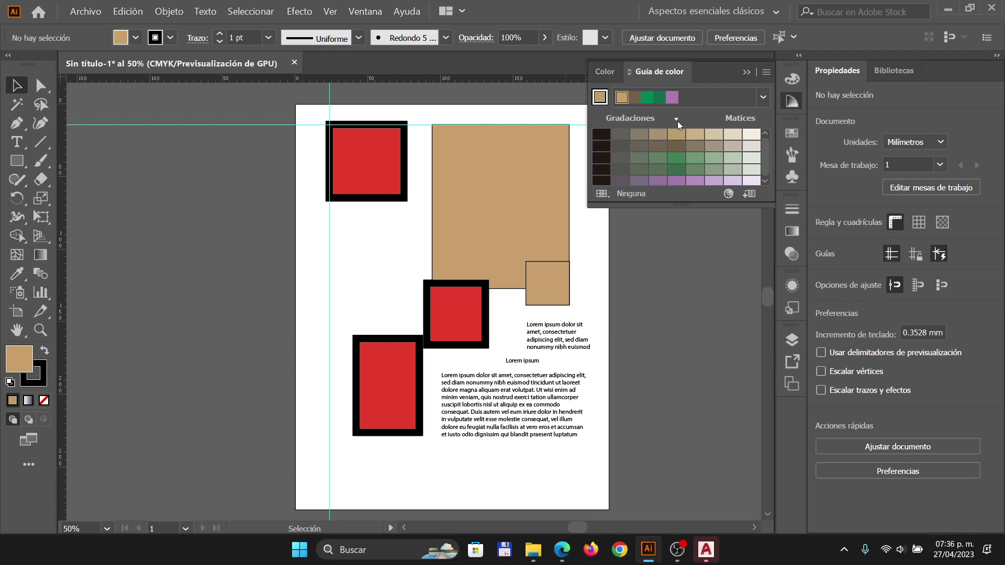
{"action": "left_click", "coordinate": [621, 134]}
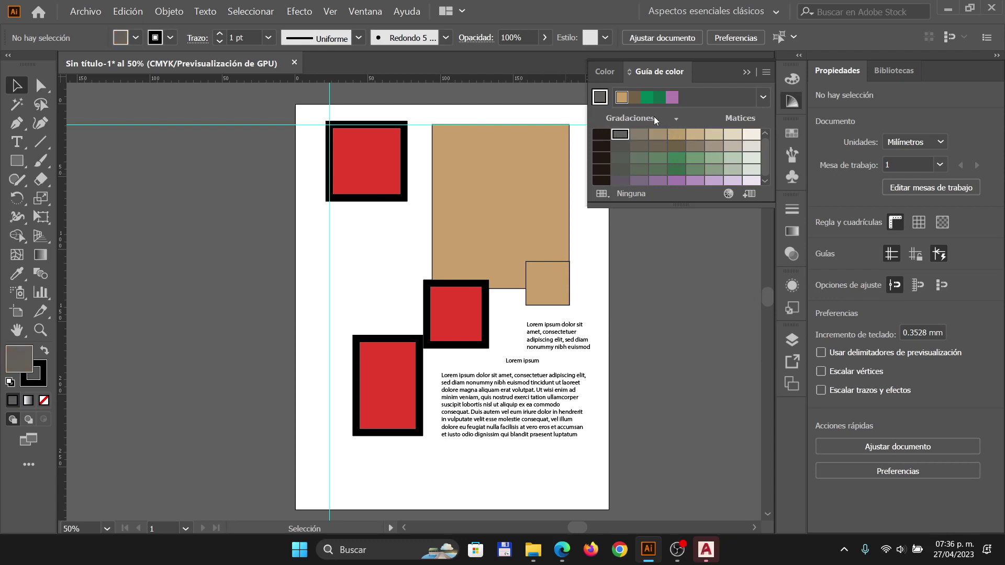
- Collapse and reopen the color palettes, browse the Color Guide's harmony rules, and apply Tétrada
{"action": "left_click", "coordinate": [746, 72]}
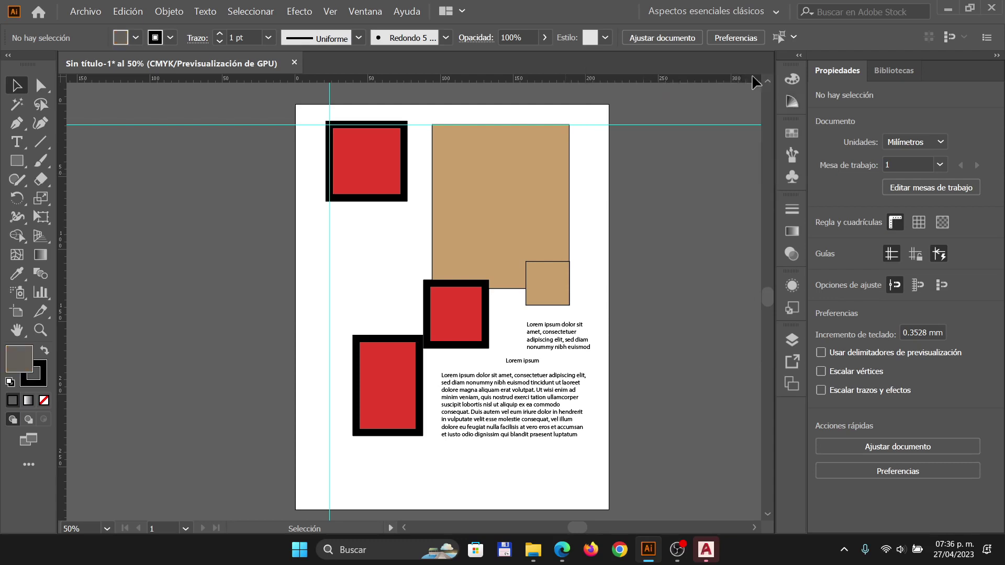
{"action": "left_click", "coordinate": [792, 80]}
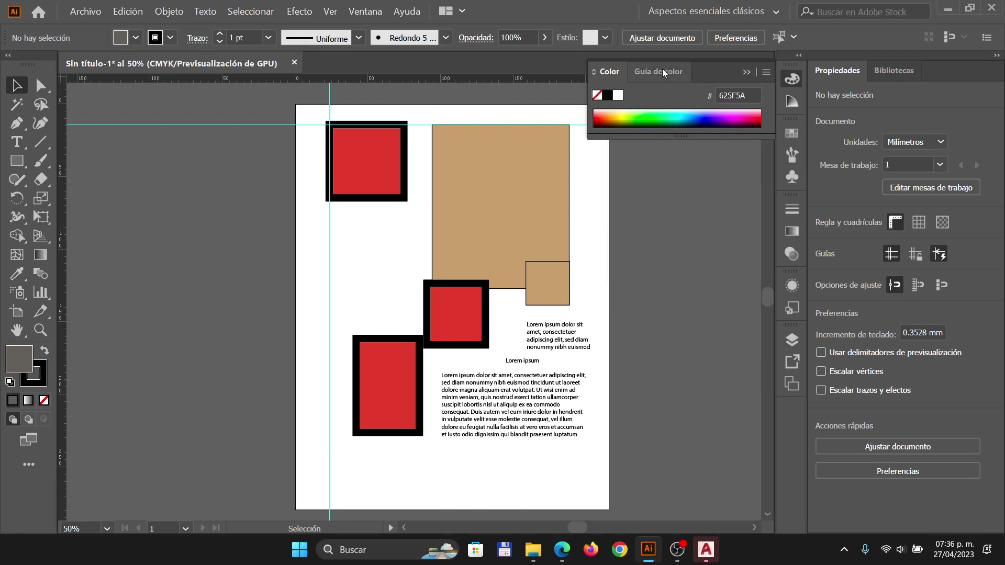
{"action": "left_click", "coordinate": [663, 72]}
{"action": "left_click", "coordinate": [762, 97]}
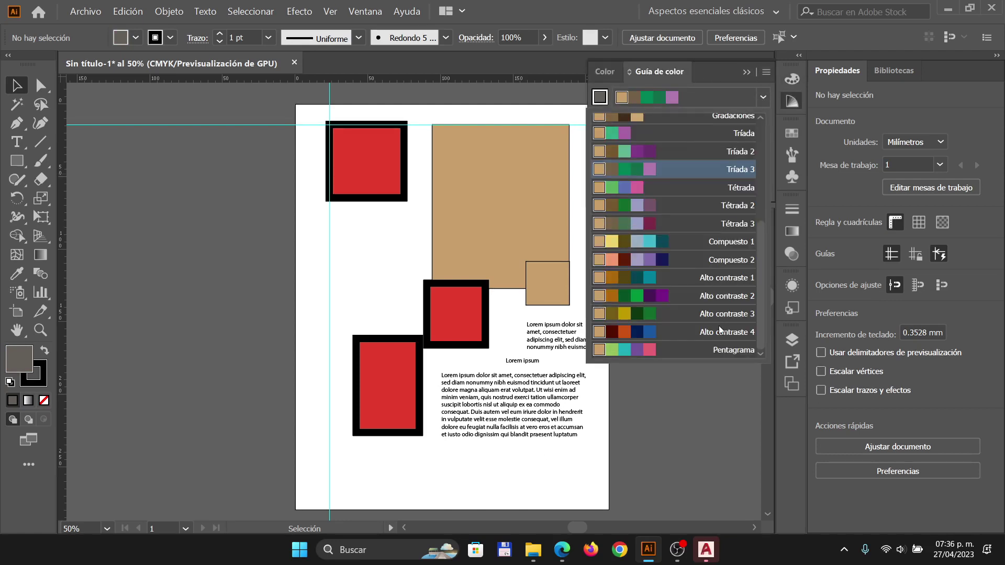
{"action": "scroll", "coordinate": [701, 294], "scroll_direction": "up", "scroll_amount": 5}
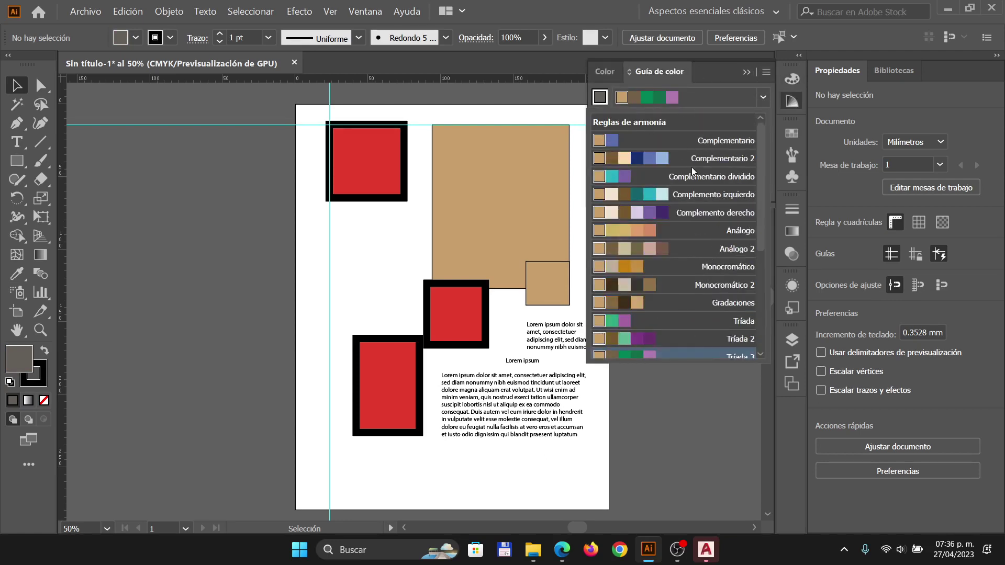
{"action": "scroll", "coordinate": [686, 234], "scroll_direction": "down", "scroll_amount": 1}
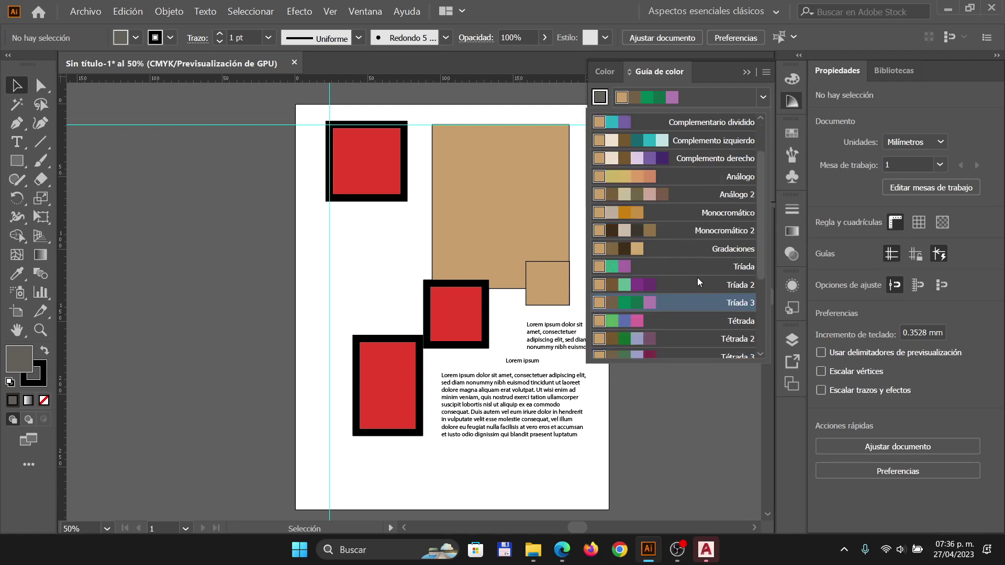
{"action": "left_click", "coordinate": [716, 321]}
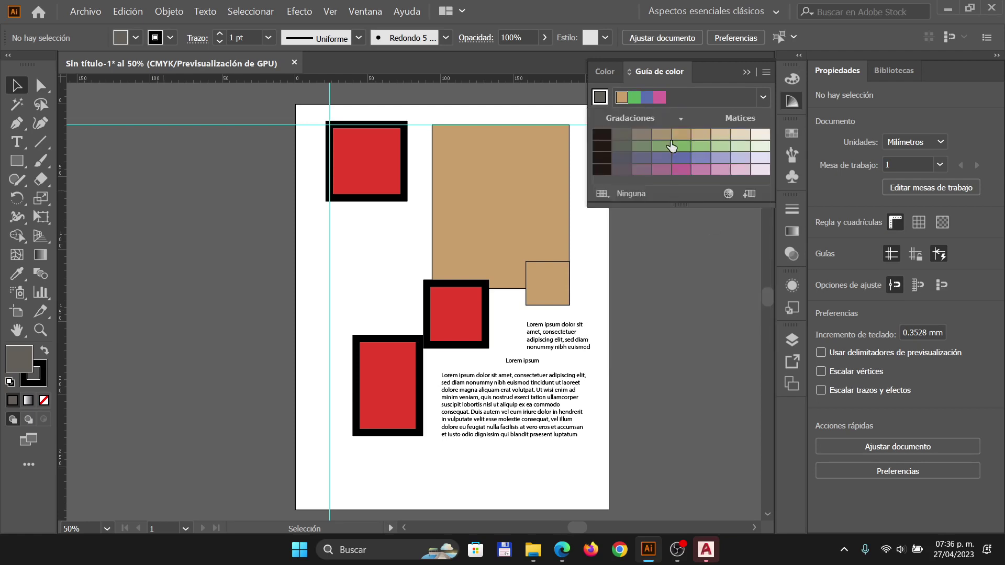
- Limit the Color Guide to the Cosas para niños swatch library, and replace it with Flores from the Naturaleza libraries
{"action": "left_click", "coordinate": [607, 197]}
{"action": "mouse_move", "coordinate": [639, 261]}
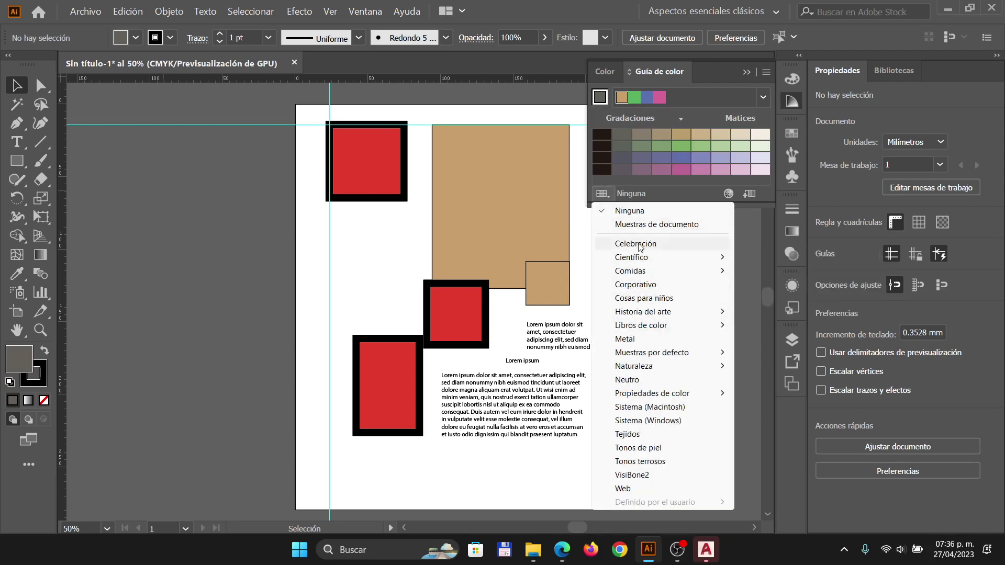
{"action": "left_click", "coordinate": [648, 297]}
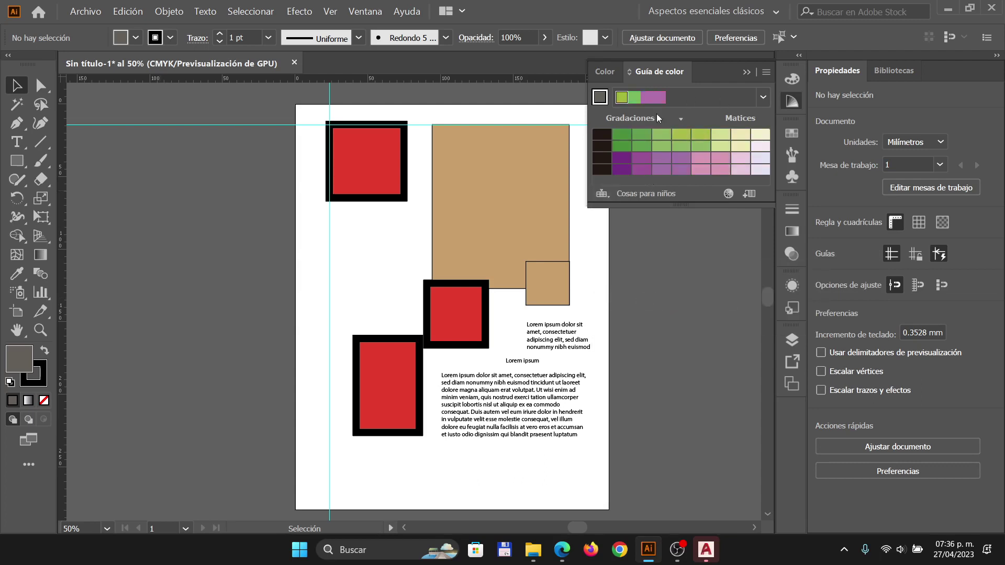
{"action": "left_click", "coordinate": [610, 197]}
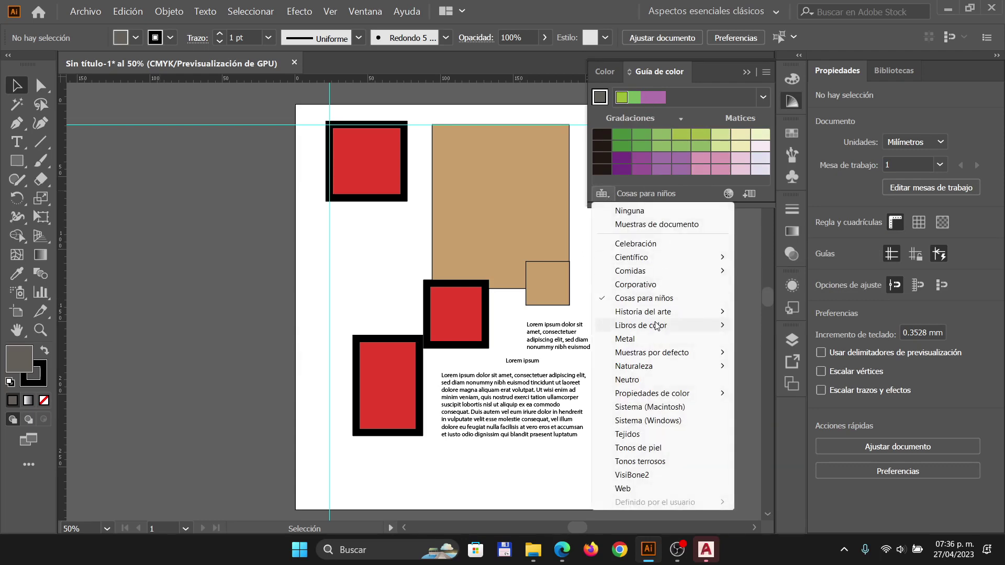
{"action": "mouse_move", "coordinate": [645, 369]}
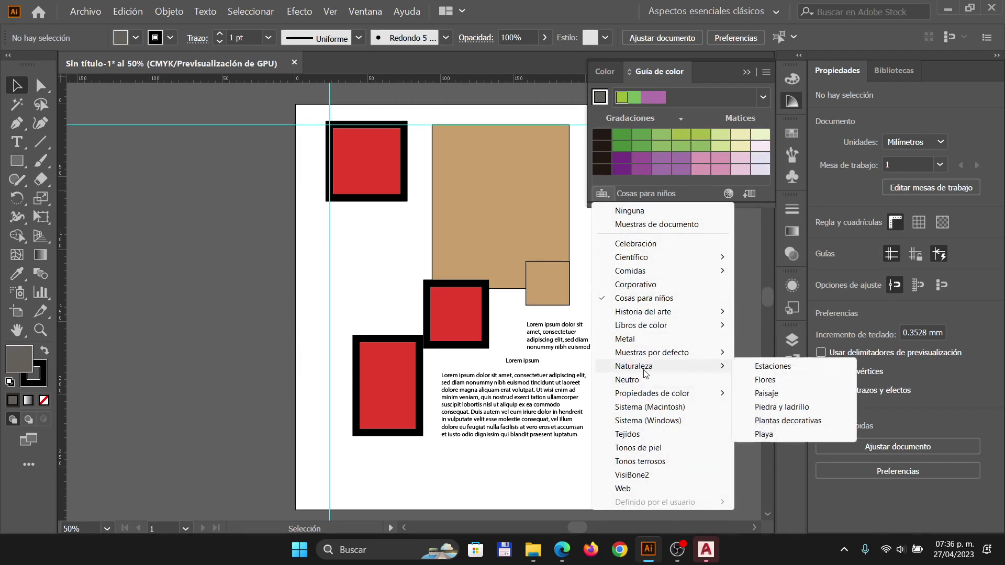
{"action": "left_click", "coordinate": [772, 380]}
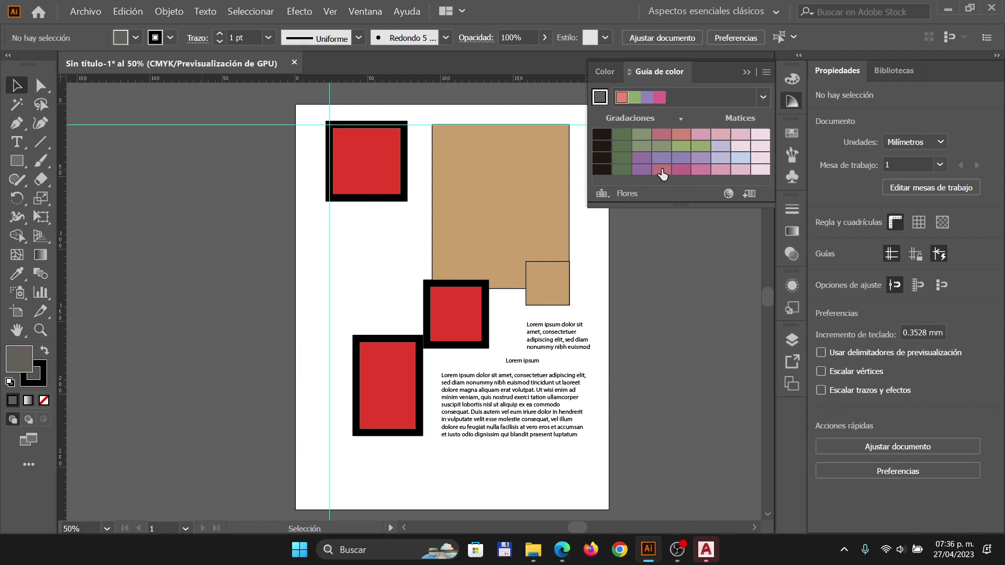
- Review the Color, Guía de color, Muestras, Pinceles and Símbolos palettes without changing anything
{"action": "left_click", "coordinate": [602, 74]}
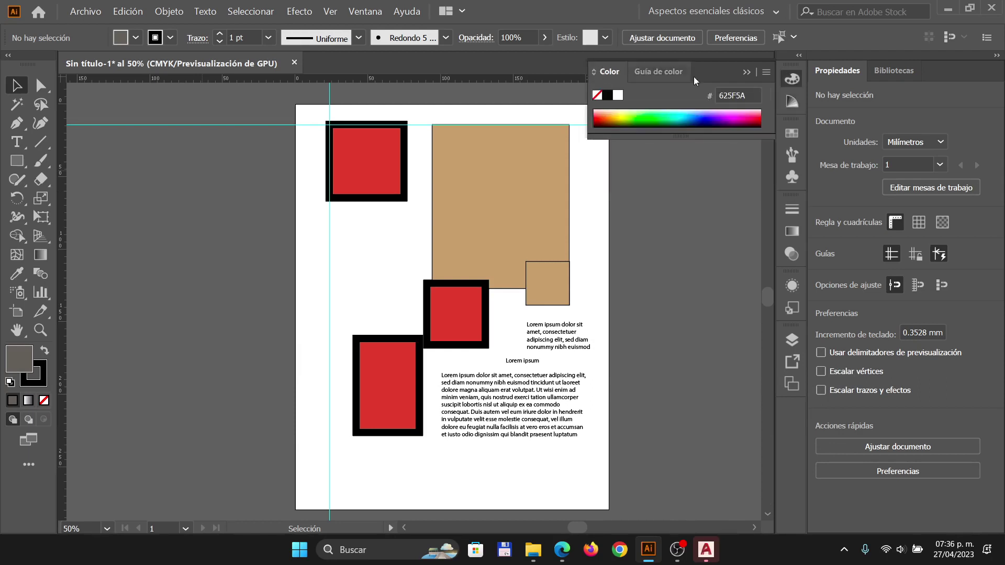
{"action": "left_click", "coordinate": [794, 100]}
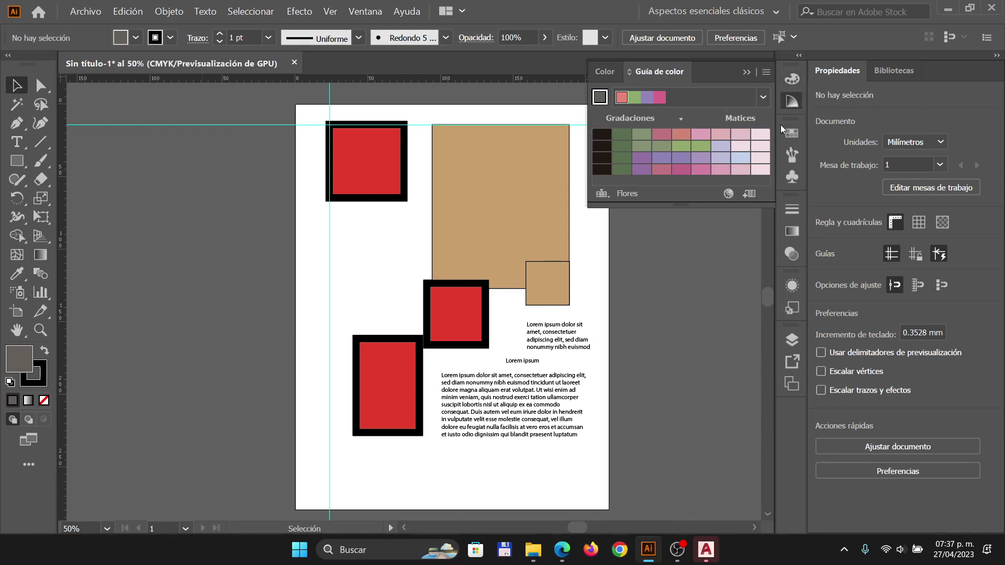
{"action": "left_click", "coordinate": [791, 133]}
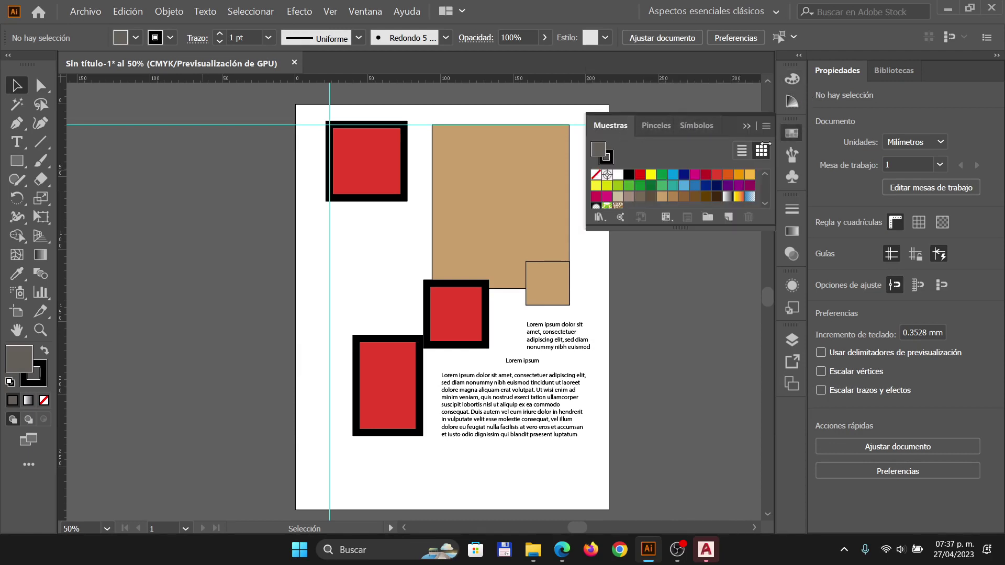
{"action": "left_click", "coordinate": [665, 125]}
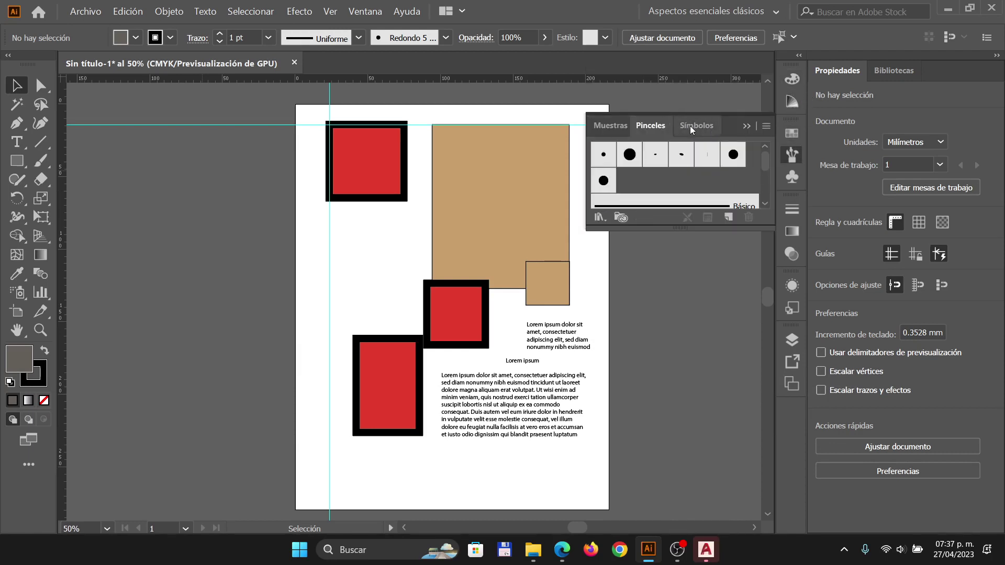
{"action": "scroll", "coordinate": [668, 165], "scroll_direction": "down", "scroll_amount": 4}
{"action": "scroll", "coordinate": [668, 165], "scroll_direction": "up", "scroll_amount": 4}
{"action": "left_click", "coordinate": [699, 124]}
{"action": "left_click", "coordinate": [606, 125]}
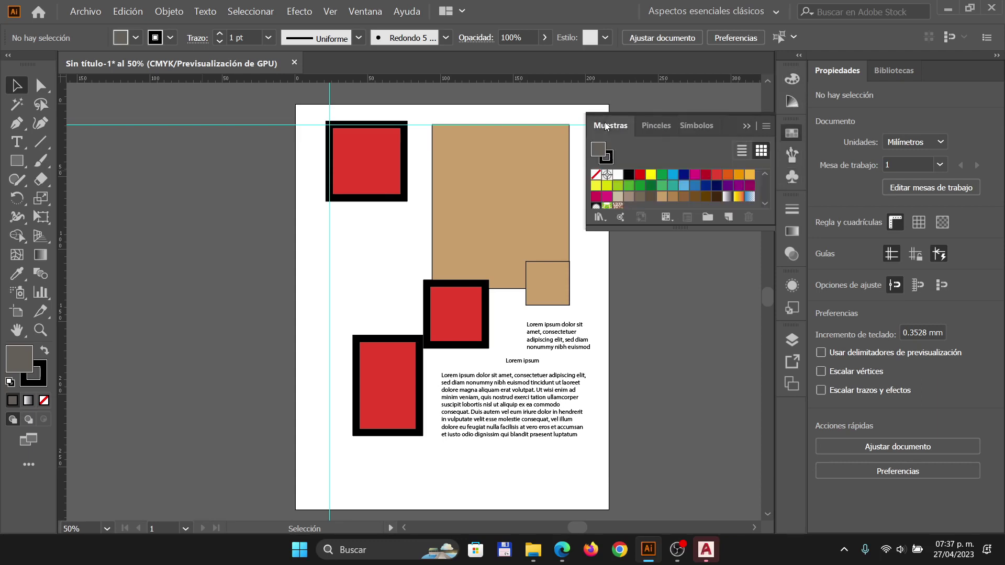
{"action": "left_click", "coordinate": [794, 157]}
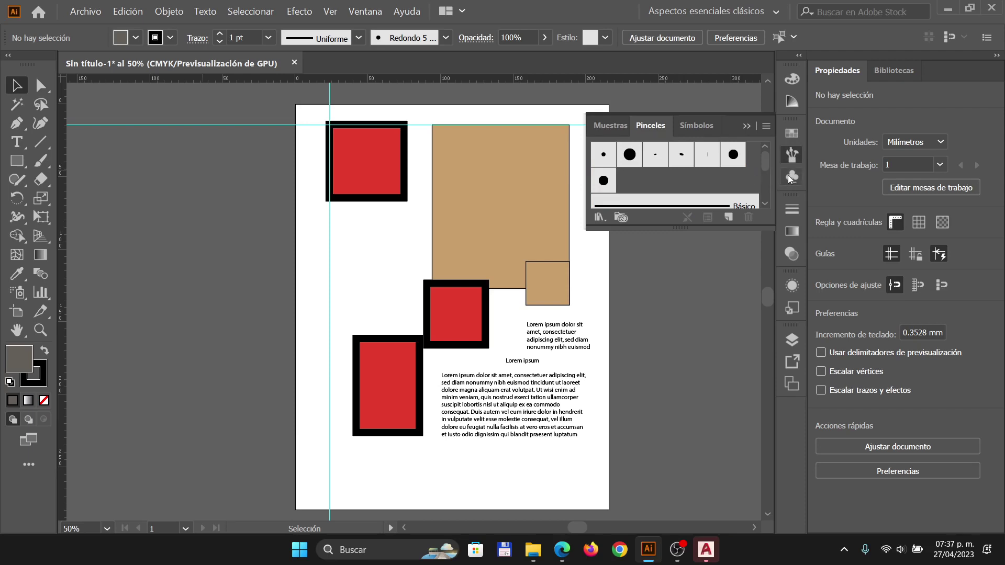
{"action": "left_click", "coordinate": [791, 178]}
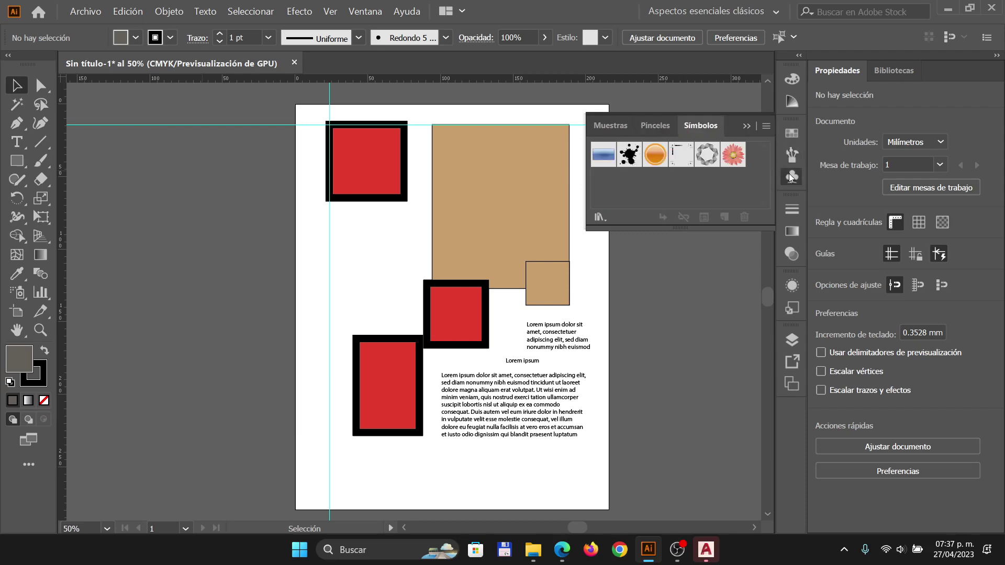
- Review the Trazo, Degradado, Transparencia and Apariencia palettes without changing their settings
{"action": "left_click", "coordinate": [792, 209]}
{"action": "left_click", "coordinate": [658, 201]}
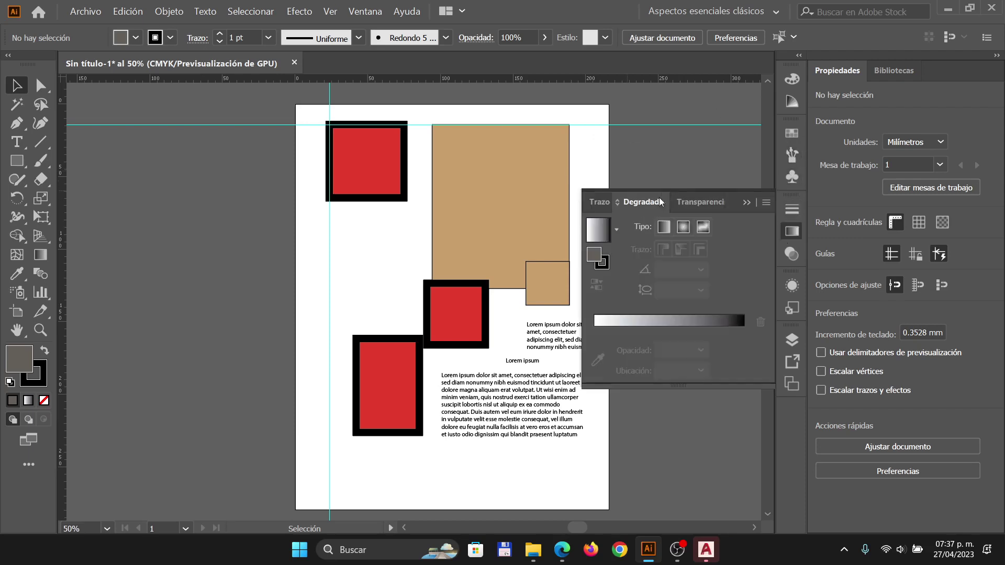
{"action": "left_click", "coordinate": [612, 202]}
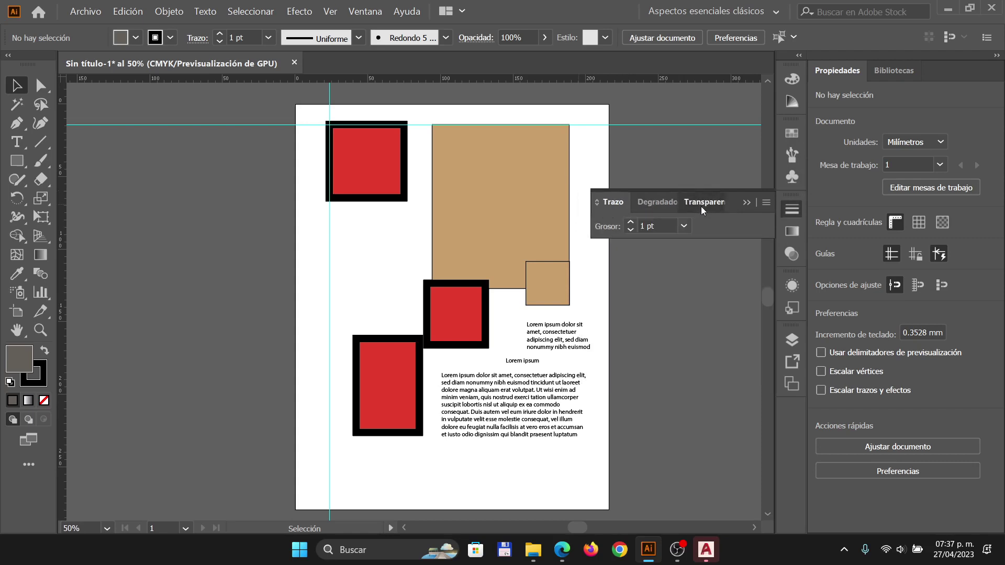
{"action": "left_click", "coordinate": [702, 203]}
{"action": "left_click", "coordinate": [649, 203]}
{"action": "left_click", "coordinate": [615, 204]}
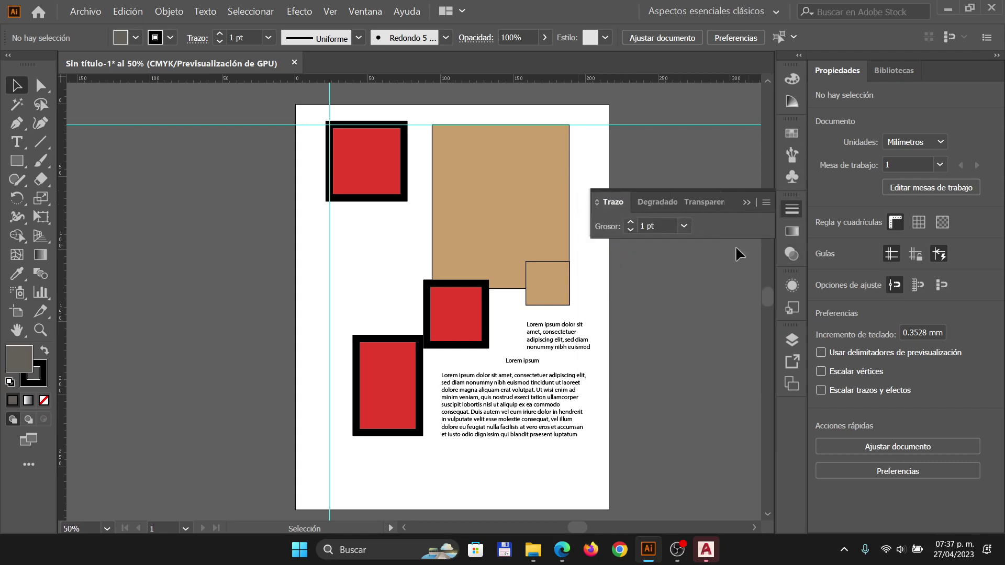
{"action": "left_click", "coordinate": [786, 256]}
{"action": "left_click", "coordinate": [794, 287]}
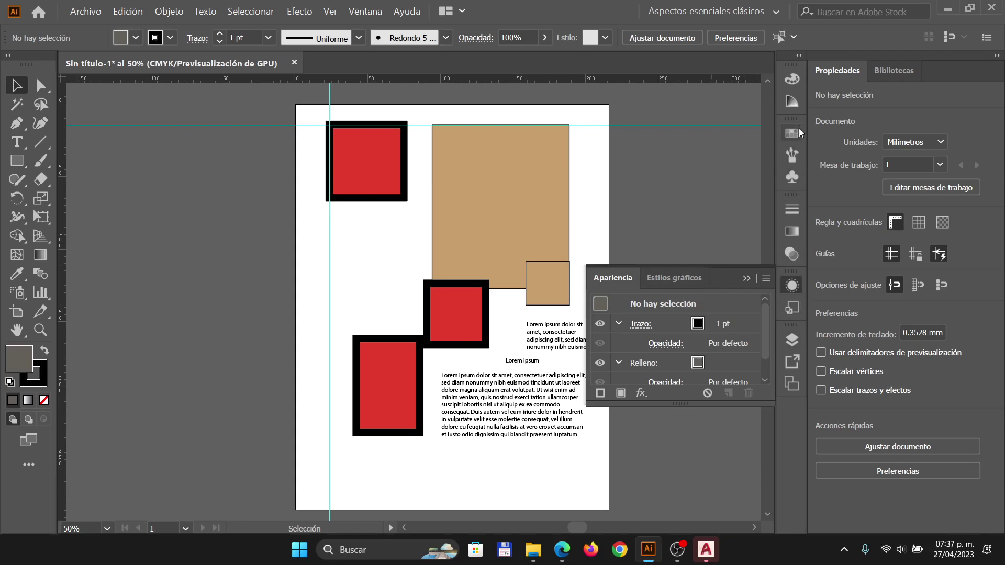
- Return to the Color palette and open its display and color mode options
{"action": "left_click", "coordinate": [793, 100]}
{"action": "left_click", "coordinate": [793, 80]}
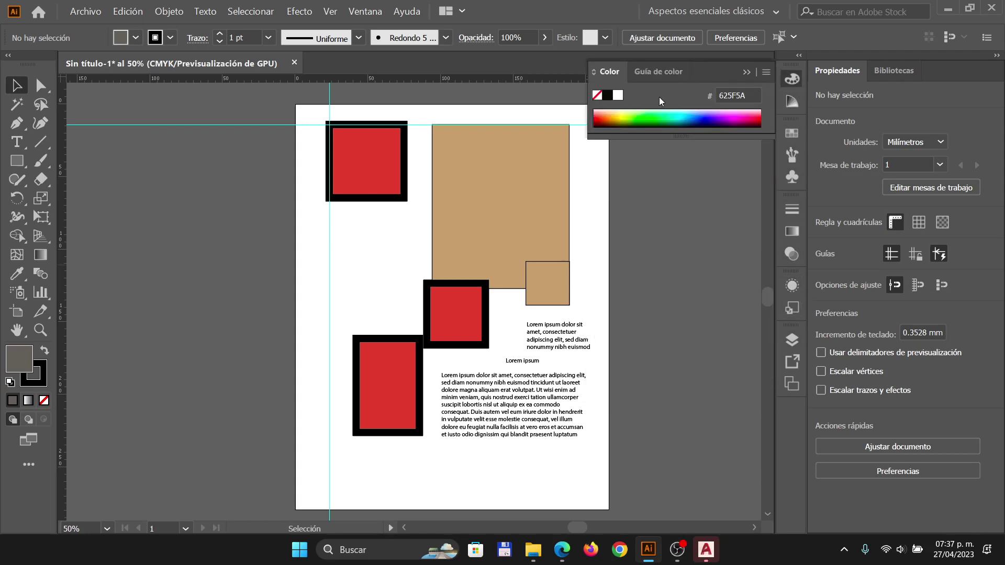
{"action": "left_click", "coordinate": [766, 72]}
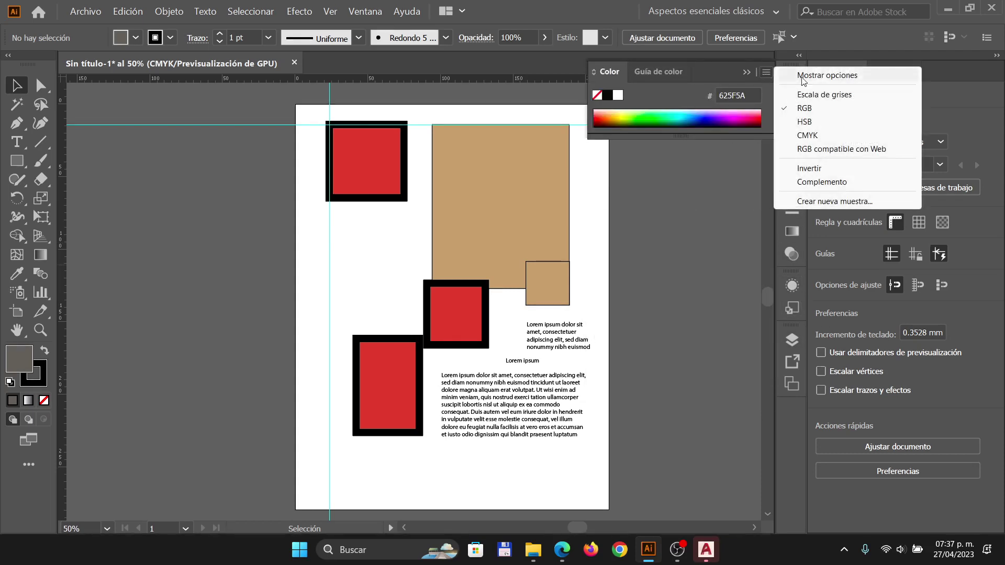
- Switch the Color palette's colour model to CMYK and back to RGB
{"action": "left_click", "coordinate": [808, 135]}
{"action": "left_click", "coordinate": [766, 73]}
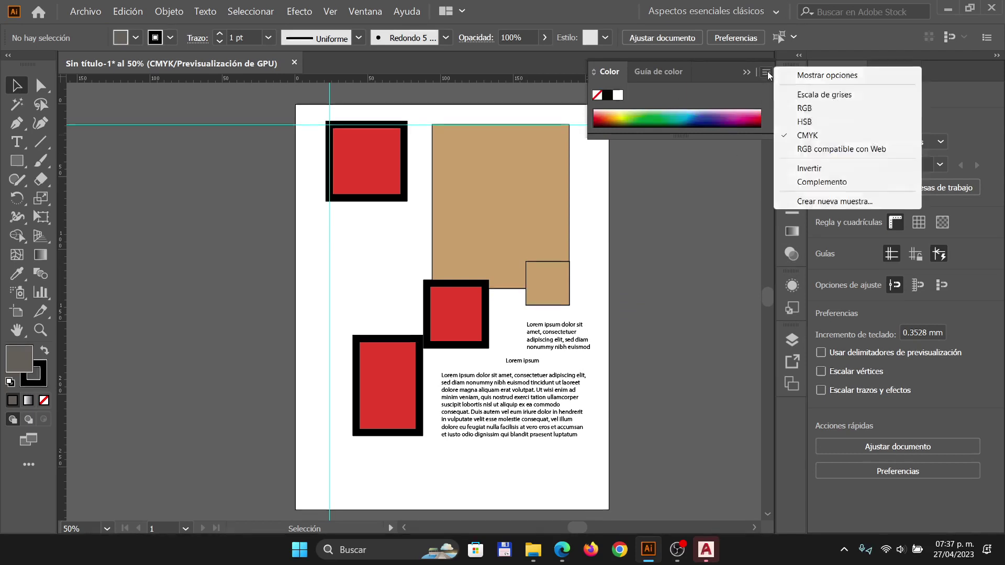
{"action": "left_click", "coordinate": [810, 113]}
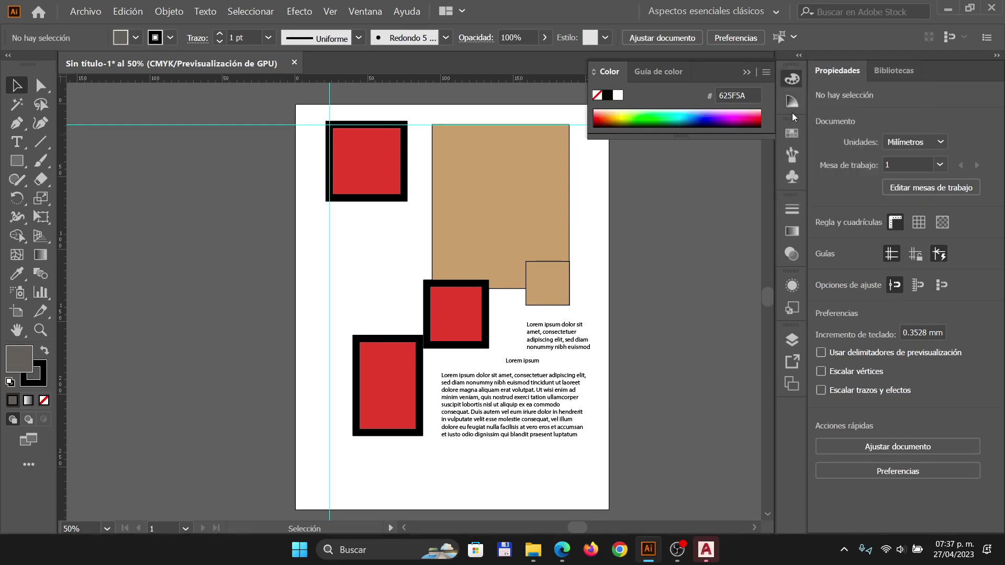
- Examine the document's list of layers and its list of artboards
{"action": "left_click", "coordinate": [792, 339]}
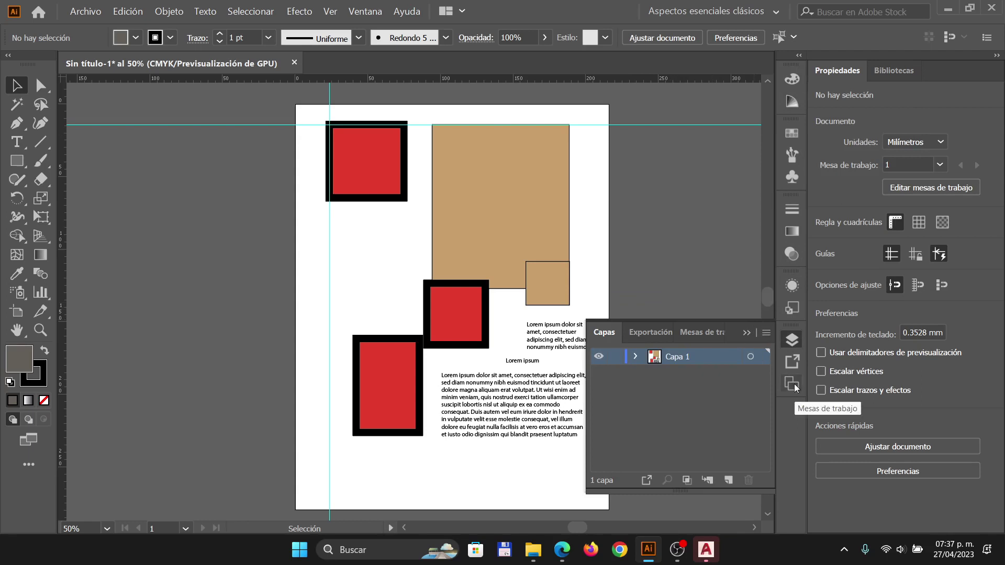
{"action": "left_click", "coordinate": [792, 339]}
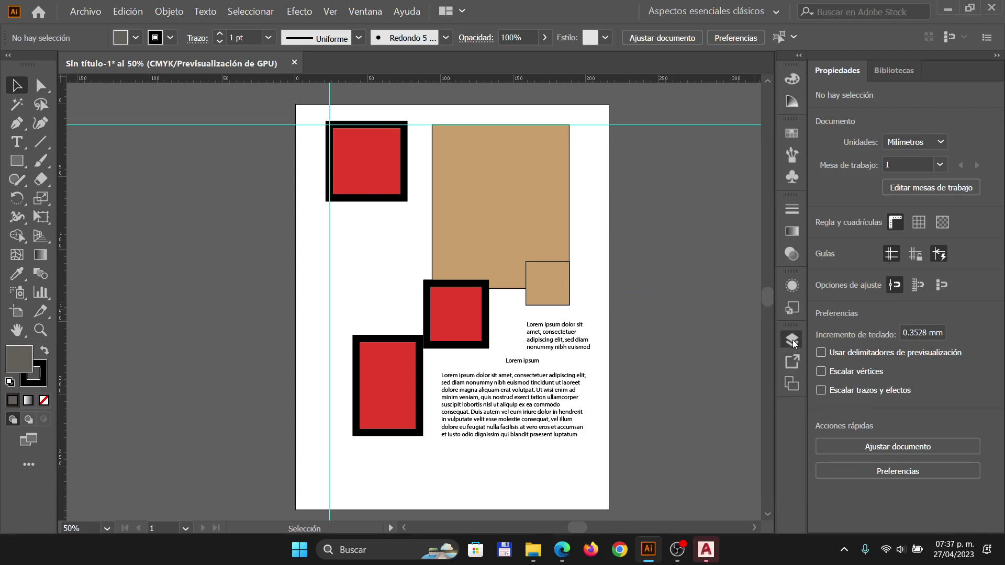
{"action": "left_click", "coordinate": [792, 383]}
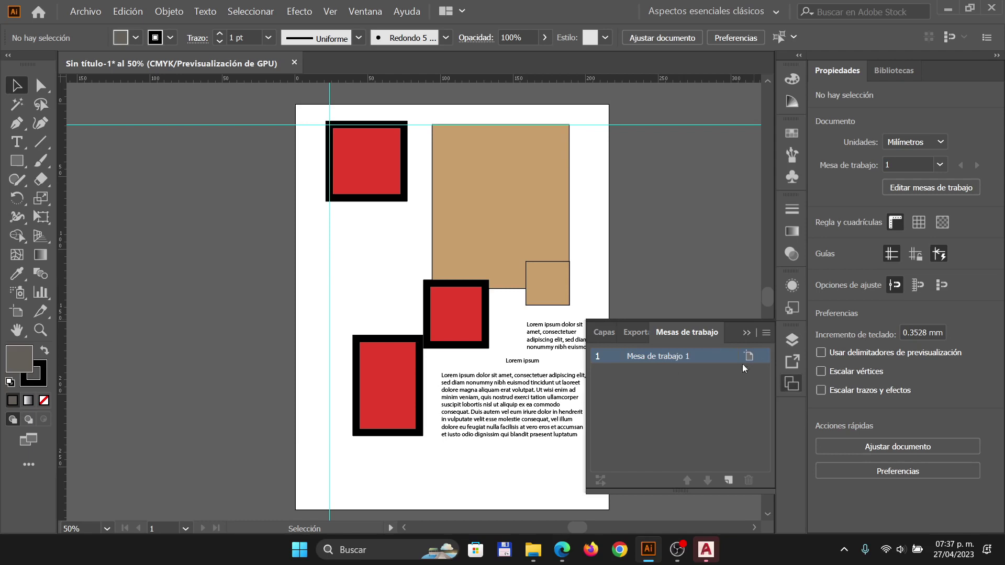
{"action": "left_click", "coordinate": [793, 384]}
- Switch to the Prezi presentation in the browser and read the "Herramienta mesas de trabajo" slide
{"action": "left_click", "coordinate": [561, 550]}
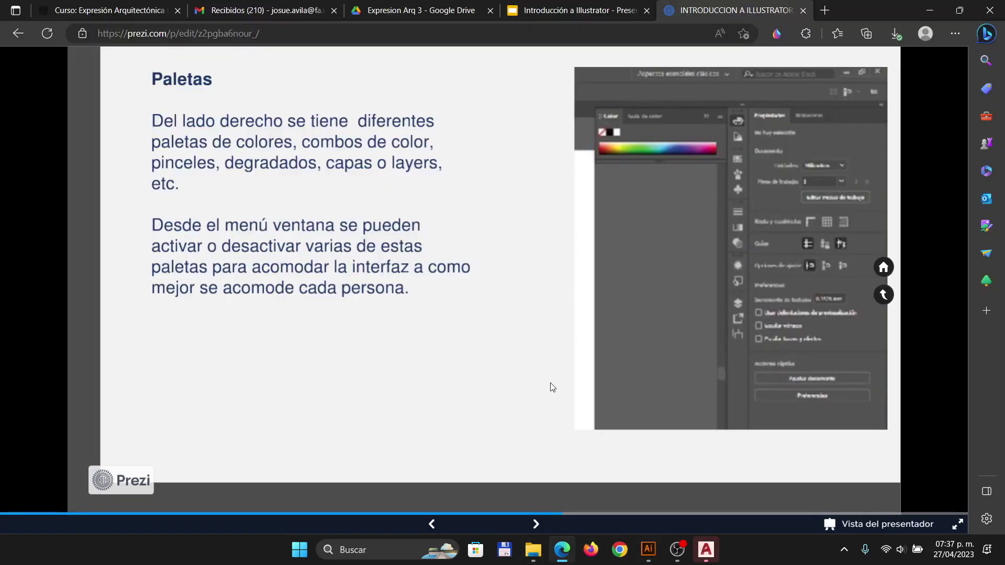
{"action": "key", "text": "Right"}
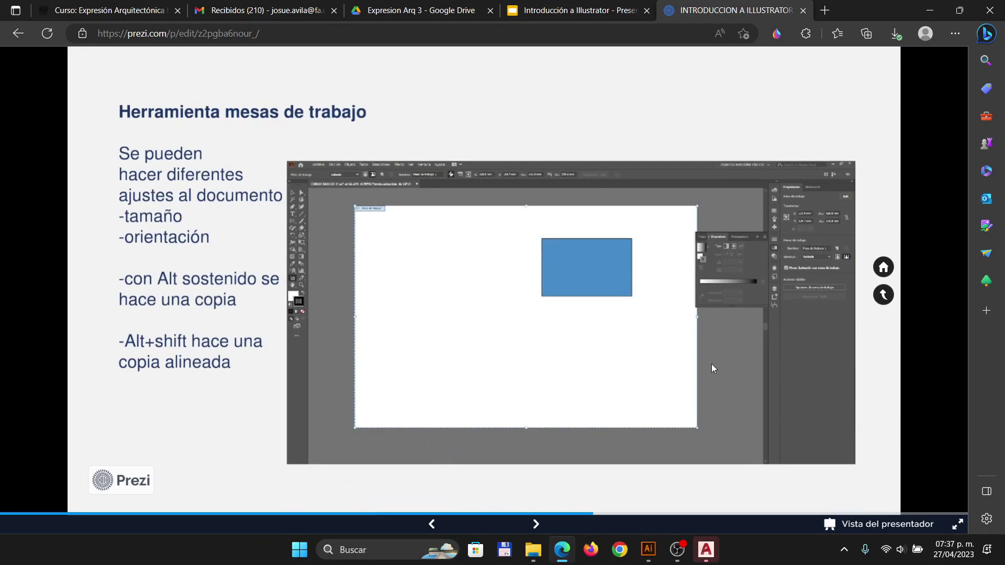
{"action": "scroll", "coordinate": [761, 288], "scroll_direction": "up", "scroll_amount": 5}
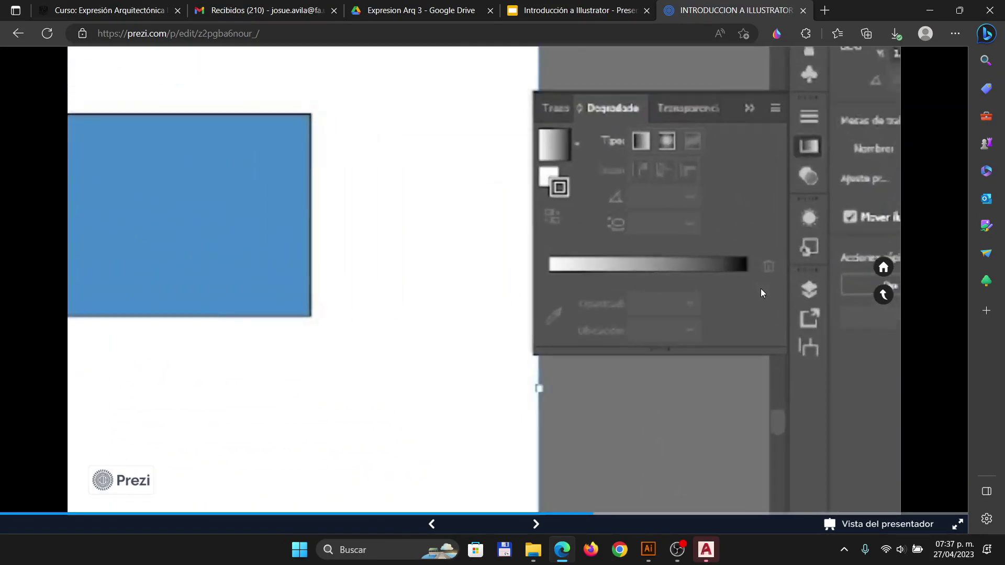
{"action": "scroll", "coordinate": [761, 289], "scroll_direction": "down", "scroll_amount": 5}
{"action": "scroll", "coordinate": [321, 393], "scroll_direction": "up", "scroll_amount": 3}
{"action": "scroll", "coordinate": [346, 309], "scroll_direction": "down", "scroll_amount": 3}
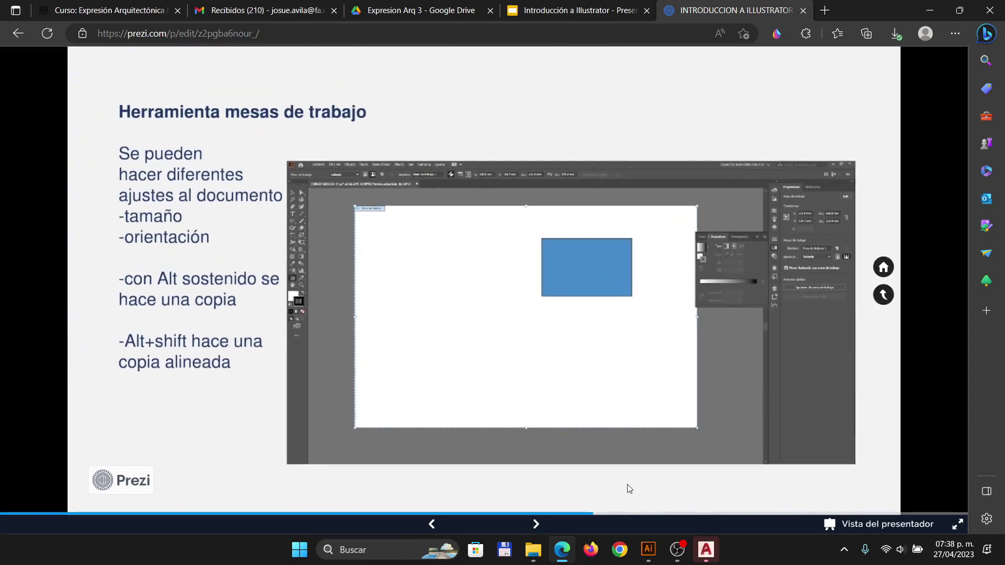
- Switch back to Illustrator, show the list of artboards and activate the Artboard tool
{"action": "mouse_move", "coordinate": [653, 559]}
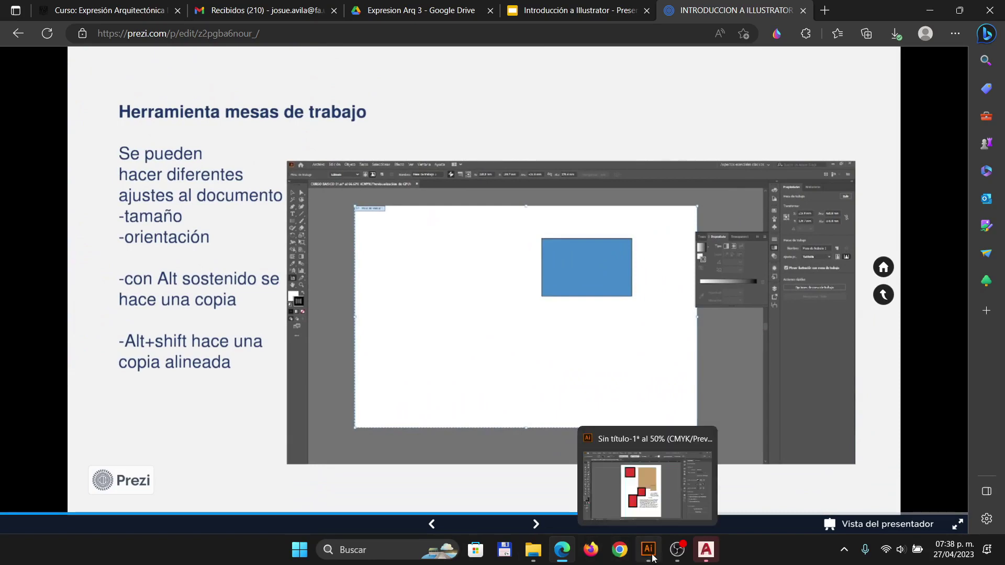
{"action": "left_click", "coordinate": [641, 473]}
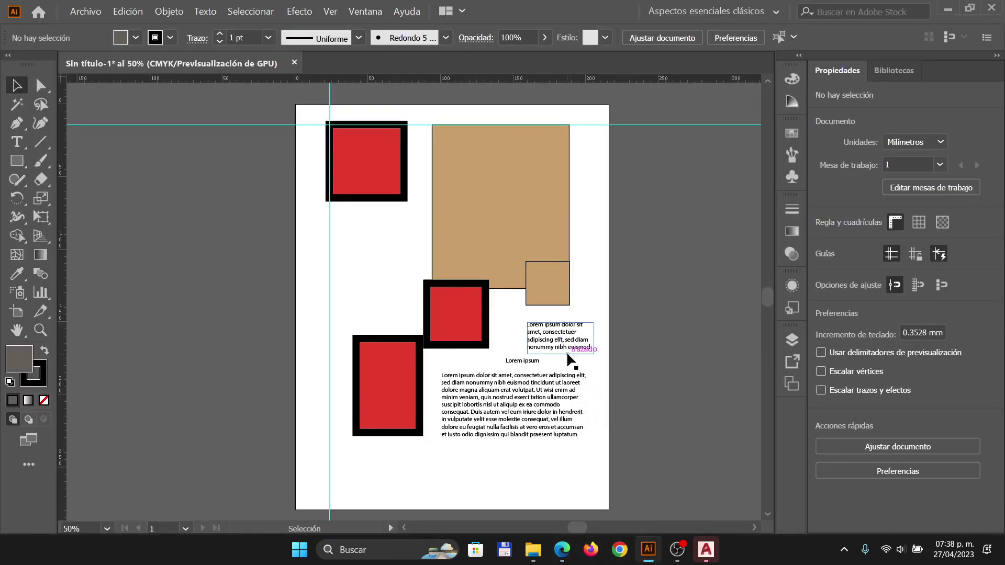
{"action": "left_click", "coordinate": [792, 384]}
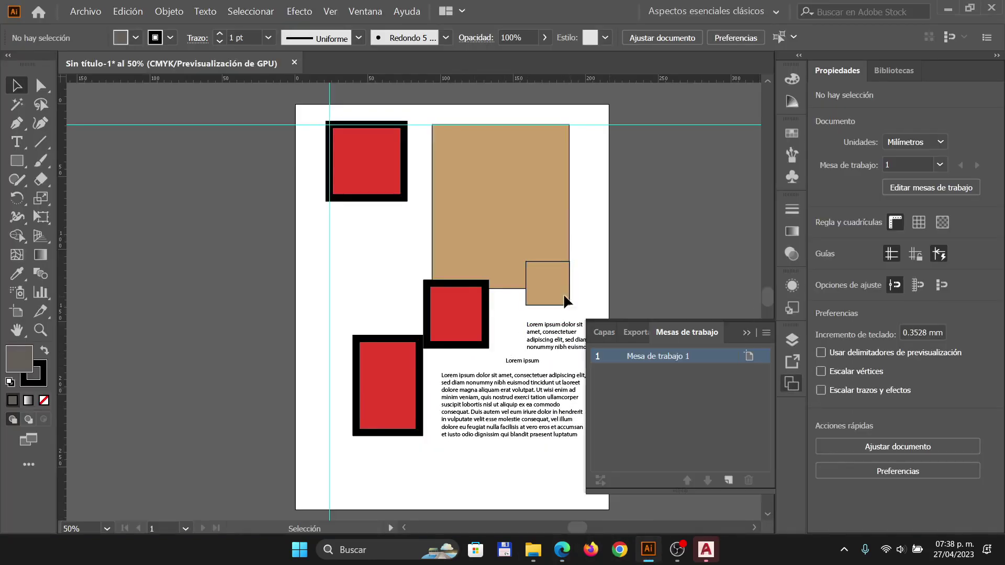
{"action": "left_click", "coordinate": [17, 313]}
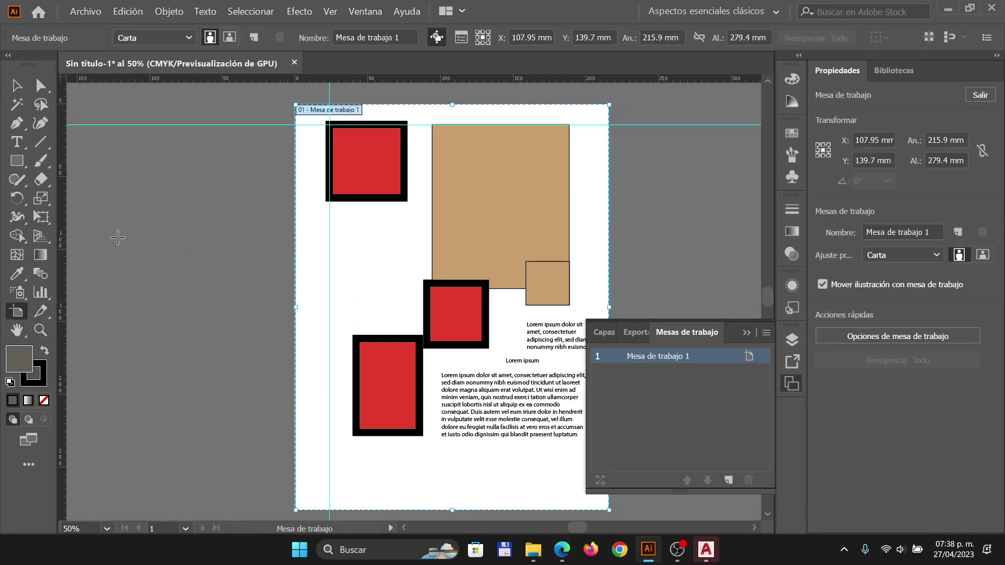
{"action": "key", "text": "Escape"}
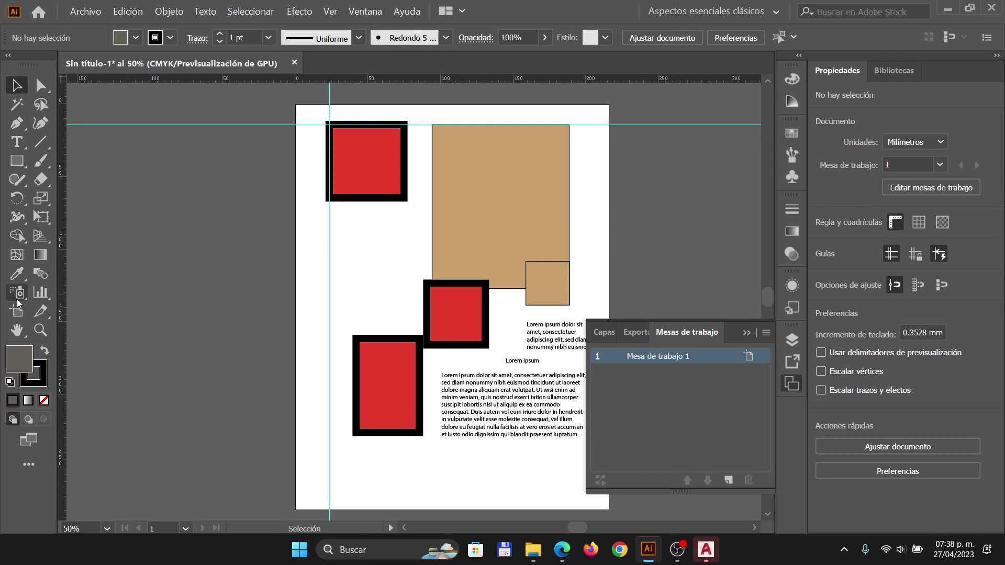
{"action": "left_click", "coordinate": [17, 313]}
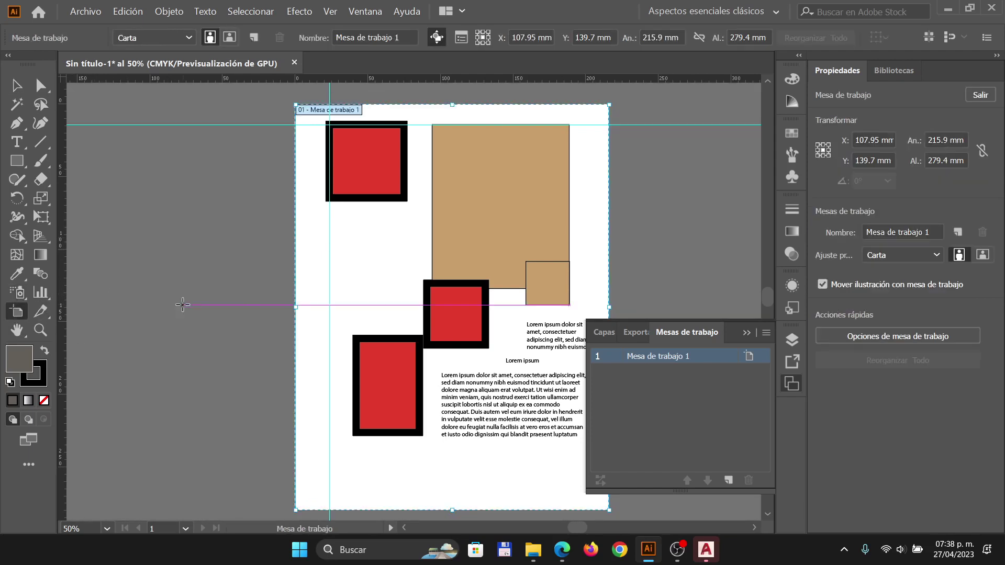
- Try moving Mesa de trabajo 1 with its artwork to two other places on the canvas, and undo the moves
{"action": "scroll", "coordinate": [207, 298], "scroll_direction": "down", "scroll_amount": 2}
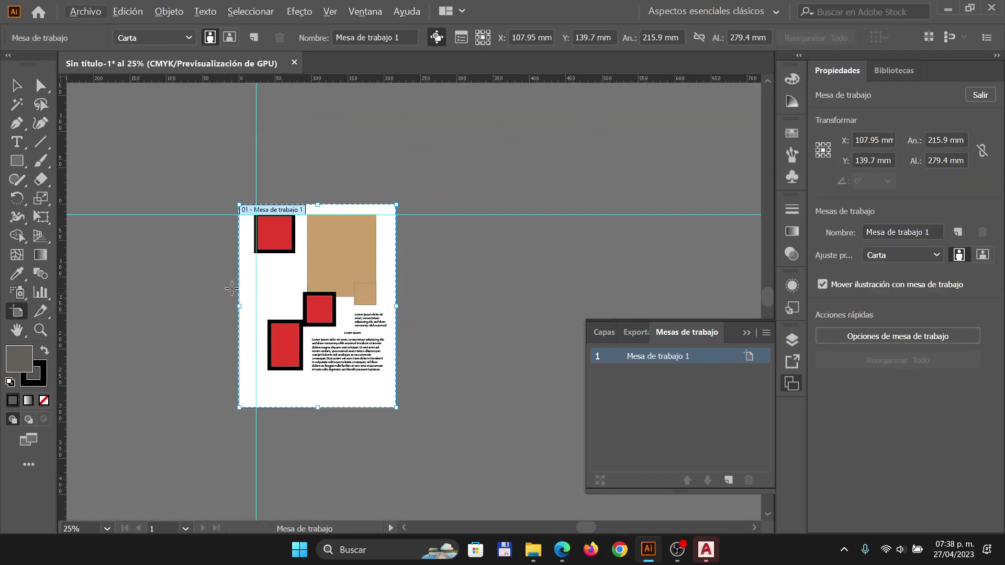
{"action": "key", "text": "alt+v"}
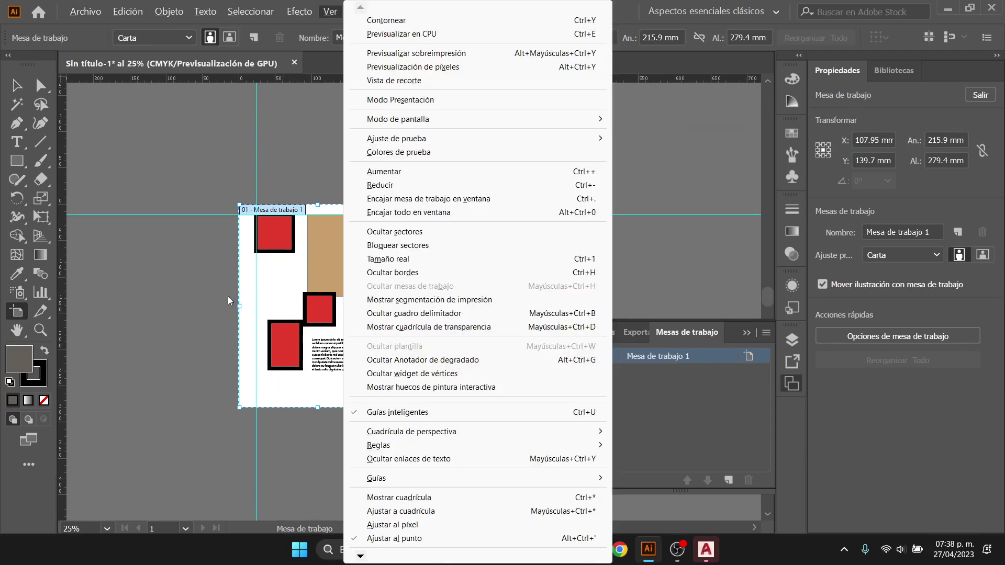
{"action": "left_click", "coordinate": [228, 295]}
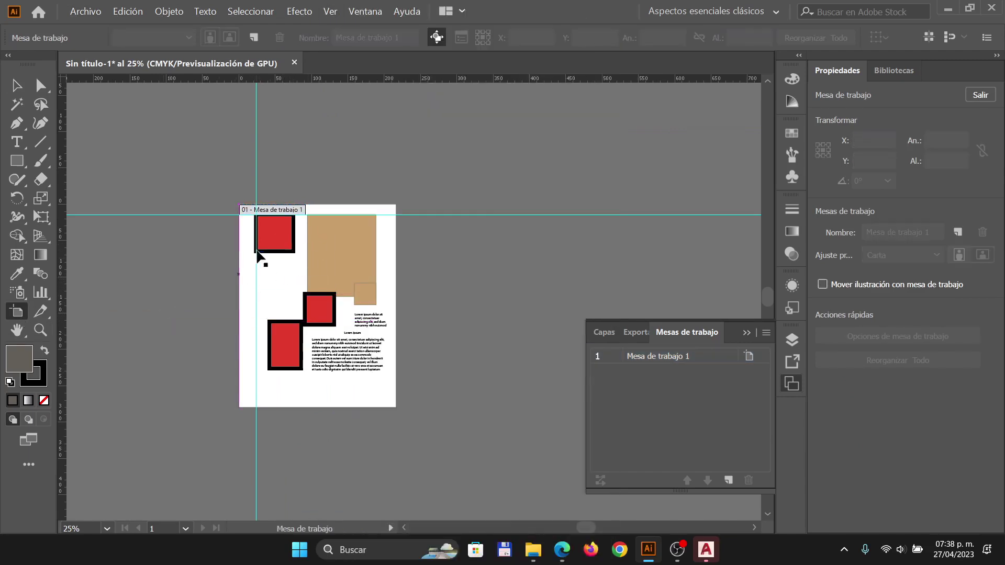
{"action": "left_click_drag", "start_coordinate": [291, 276], "coordinate": [206, 327]}
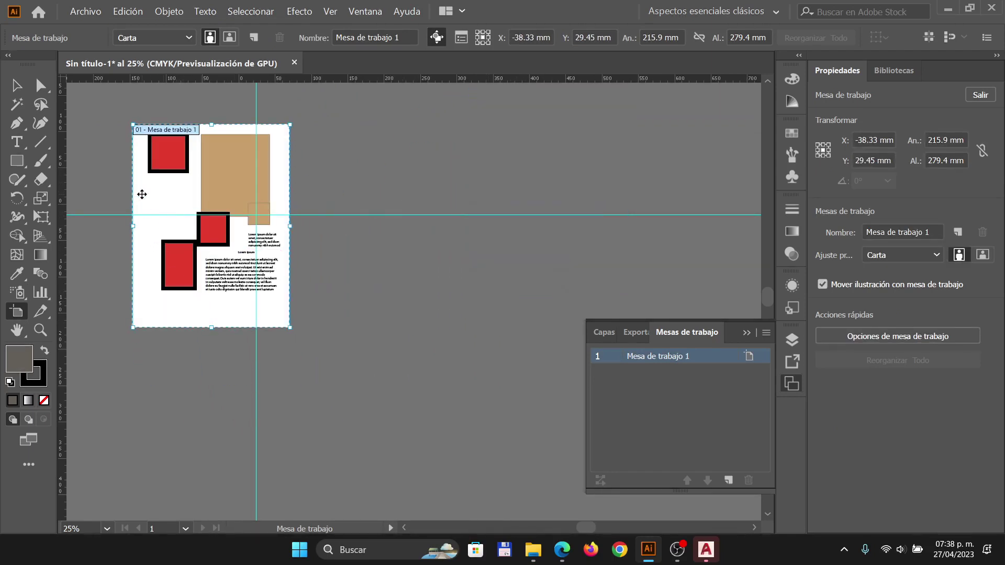
{"action": "left_click_drag", "start_coordinate": [141, 196], "coordinate": [345, 255]}
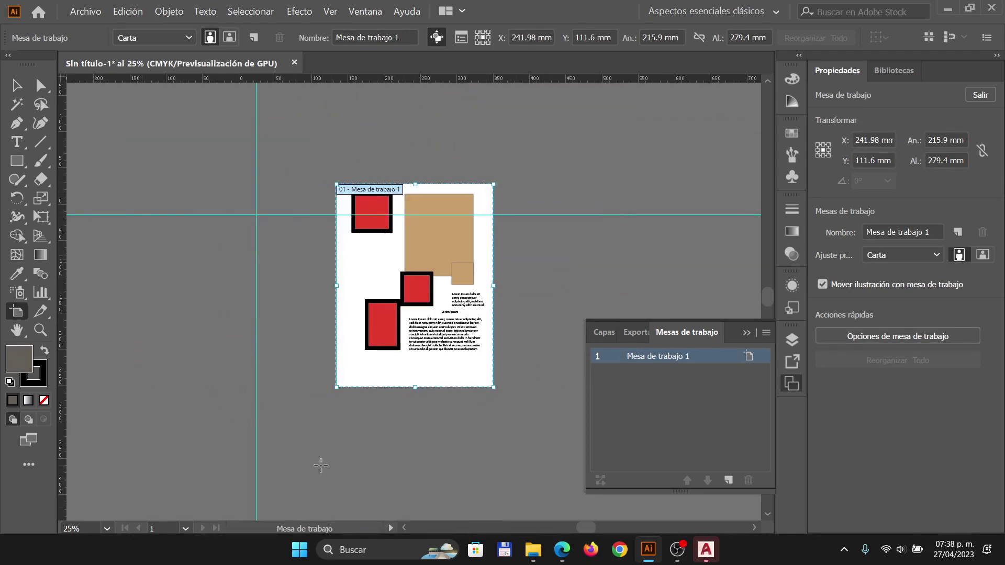
{"action": "key", "text": "ctrl+z"}
{"action": "key", "text": "ctrl+z"}
{"action": "key", "text": "ctrl+z"}
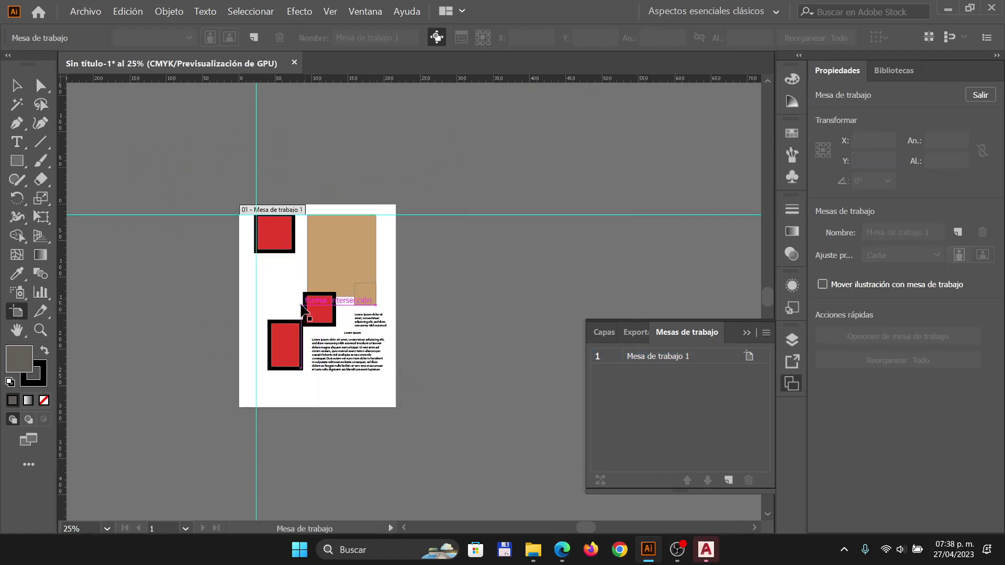
- Consult the presentation's copying instructions and duplicate Mesa de trabajo 1 with its artwork, aligned horizontally at about X 368 mm, Y 140 mm
{"action": "key", "text": "alt+Tab"}
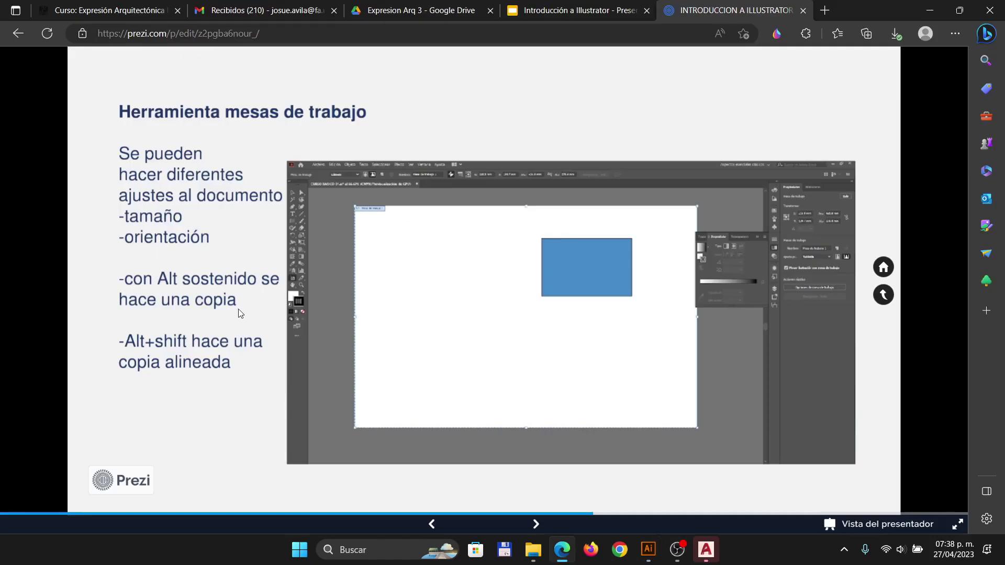
{"action": "key", "text": "alt+Tab"}
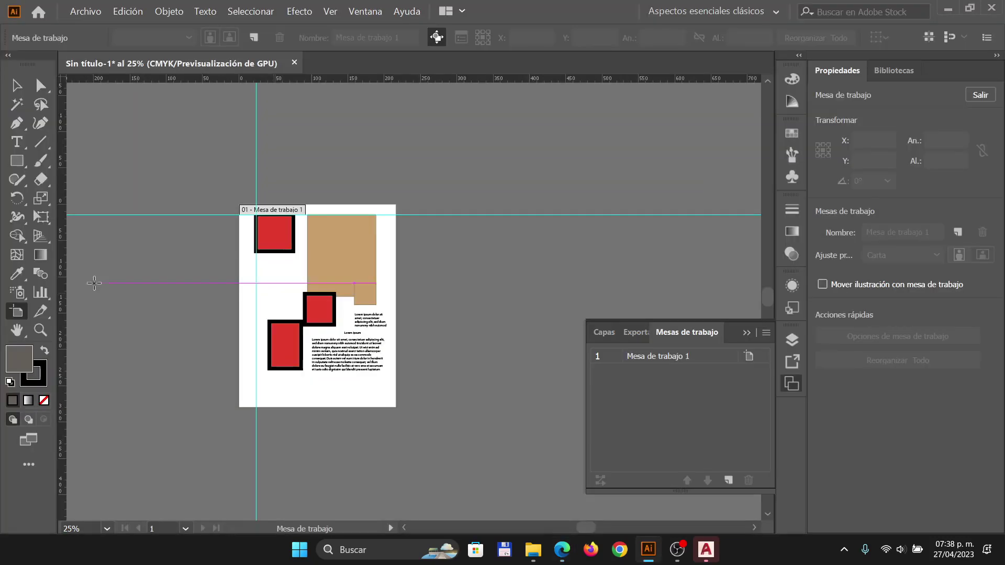
{"action": "left_click_drag", "start_coordinate": [276, 285], "coordinate": [468, 276]}
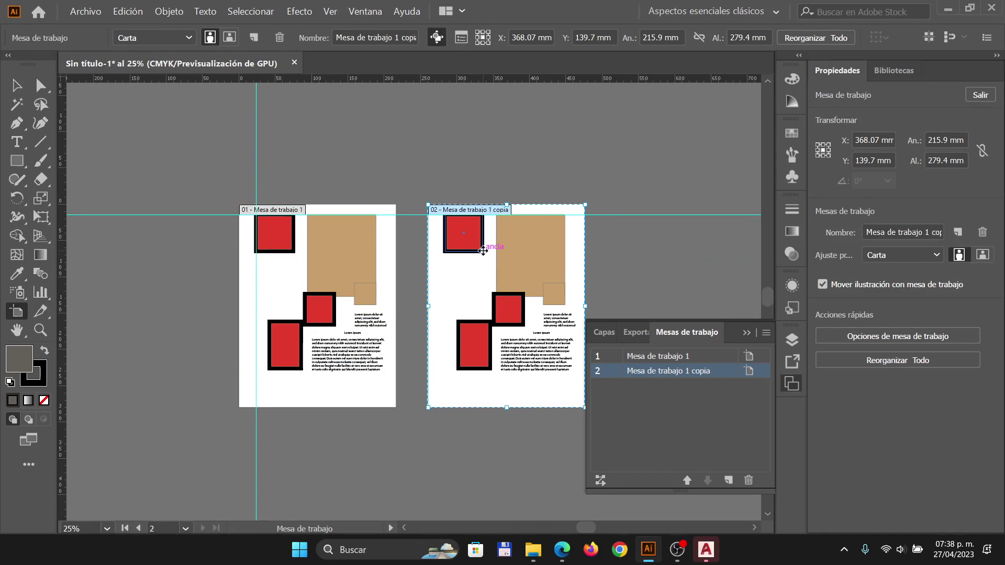
{"action": "key", "text": "alt+Tab"}
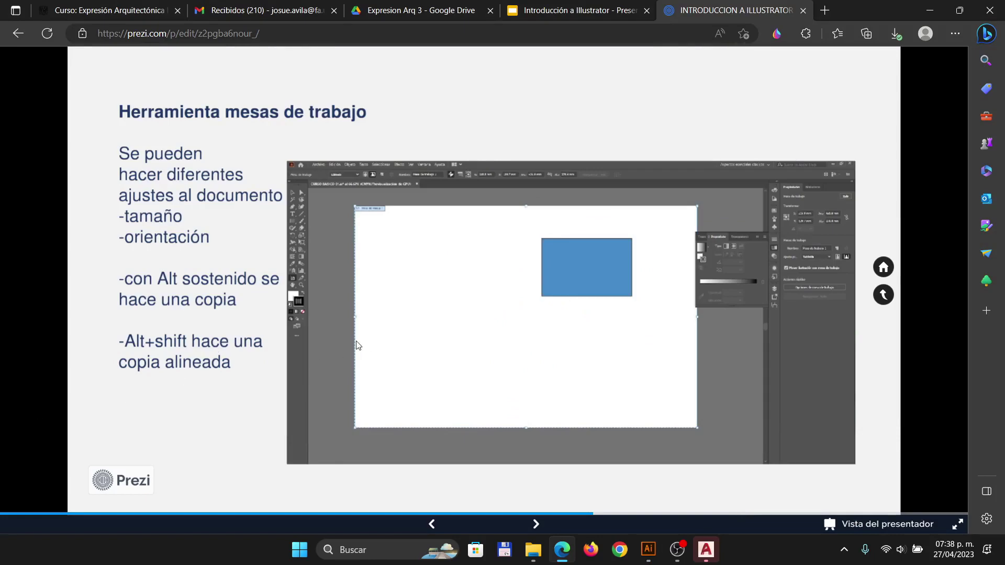
{"action": "key", "text": "alt+Tab"}
- Try resizing Mesa de trabajo 1 copia to about 347 × 247 mm and about 318 × 406 mm, undoing each attempt
{"action": "left_click_drag", "start_coordinate": [507, 408], "coordinate": [506, 384]}
{"action": "left_click_drag", "start_coordinate": [585, 293], "coordinate": [680, 292]}
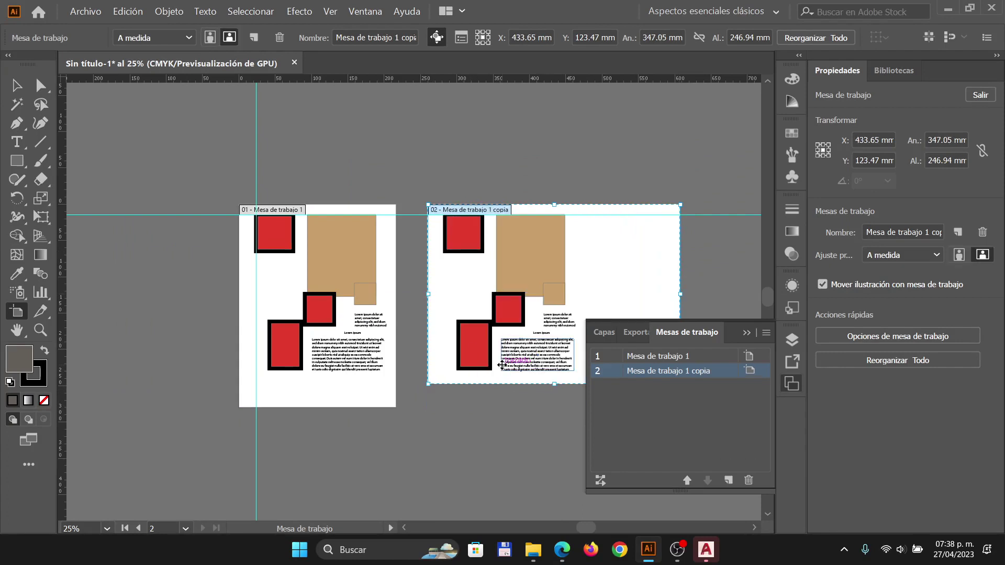
{"action": "key", "text": "ctrl+z"}
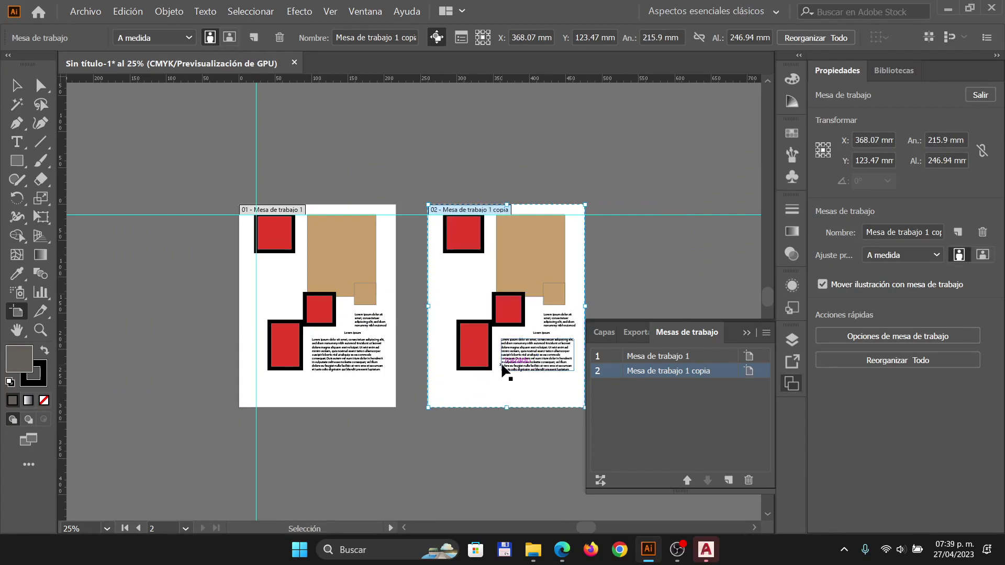
{"action": "key", "text": "ctrl+z"}
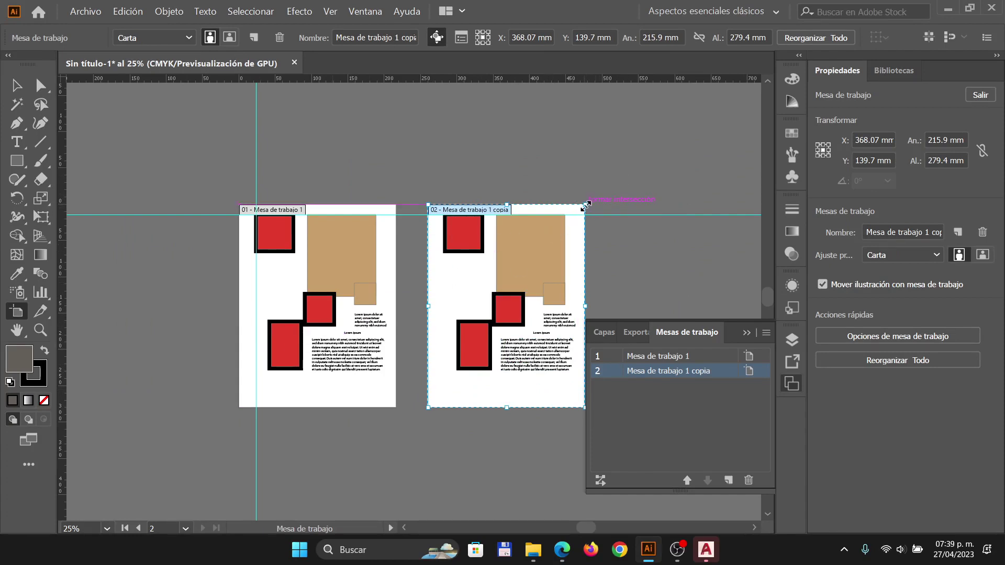
{"action": "left_click_drag", "start_coordinate": [584, 205], "coordinate": [657, 119]}
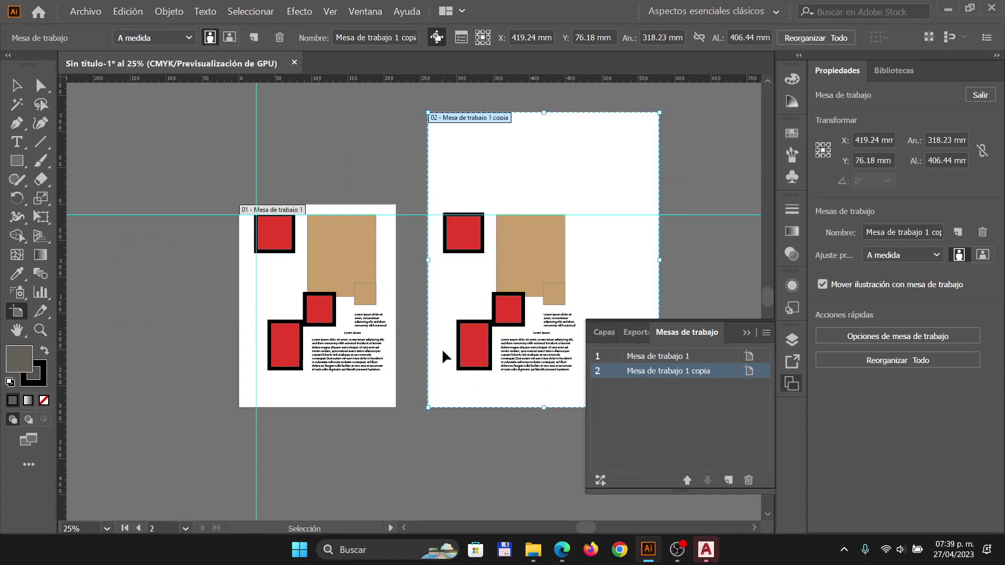
{"action": "key", "text": "ctrl+z"}
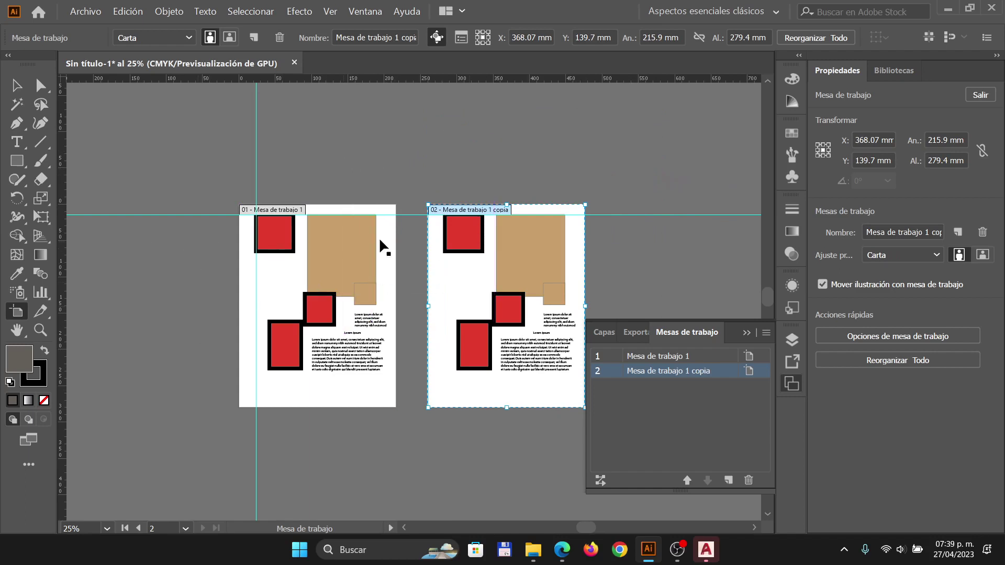
- Draw a third artboard about 298 × 389 mm beside the copy and set it to landscape orientation with the Tabloide preset
{"action": "scroll", "coordinate": [348, 247], "scroll_direction": "down", "scroll_amount": 2}
{"action": "left_click_drag", "start_coordinate": [500, 146], "coordinate": [608, 287]}
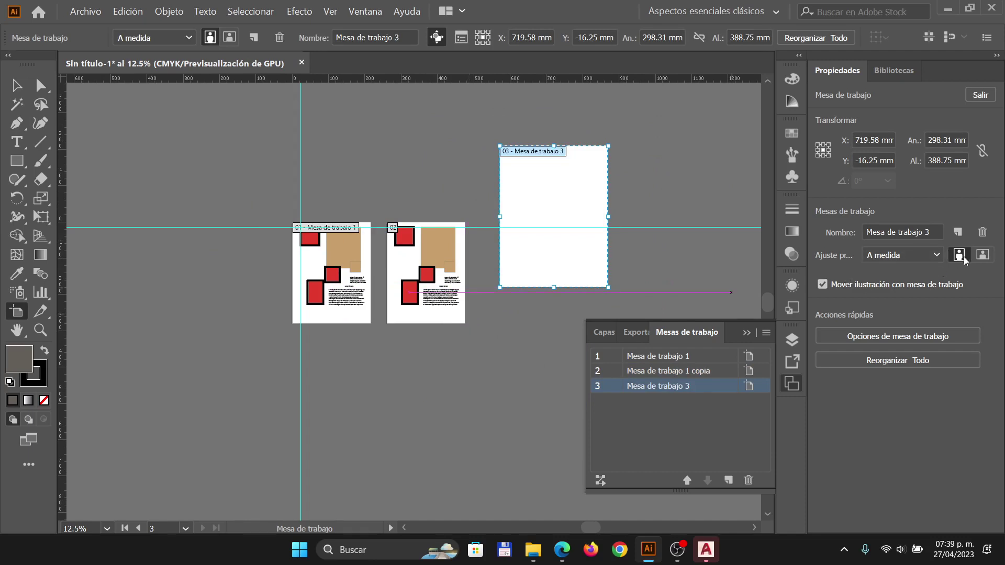
{"action": "left_click", "coordinate": [982, 255]}
{"action": "left_click", "coordinate": [936, 256]}
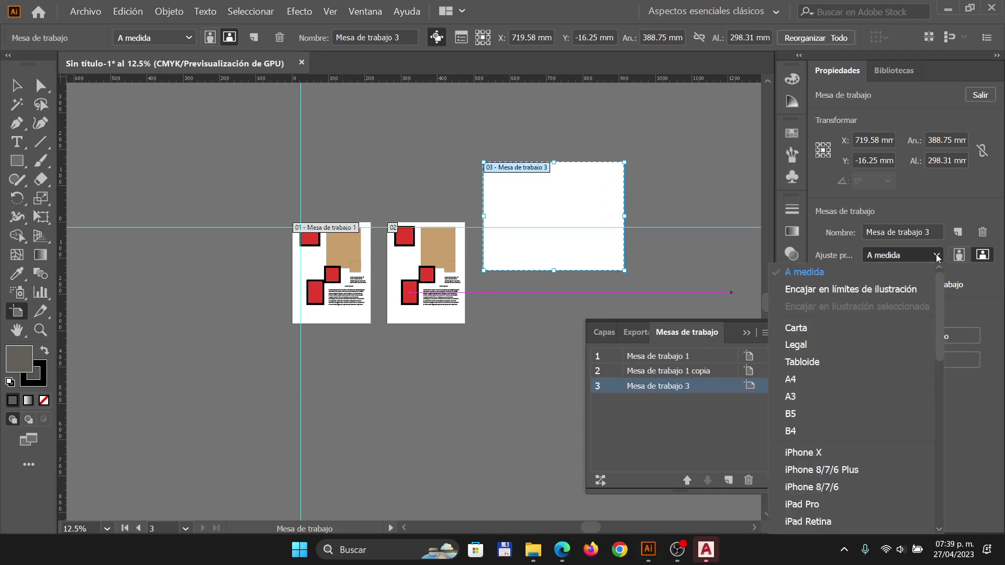
{"action": "left_click", "coordinate": [833, 362]}
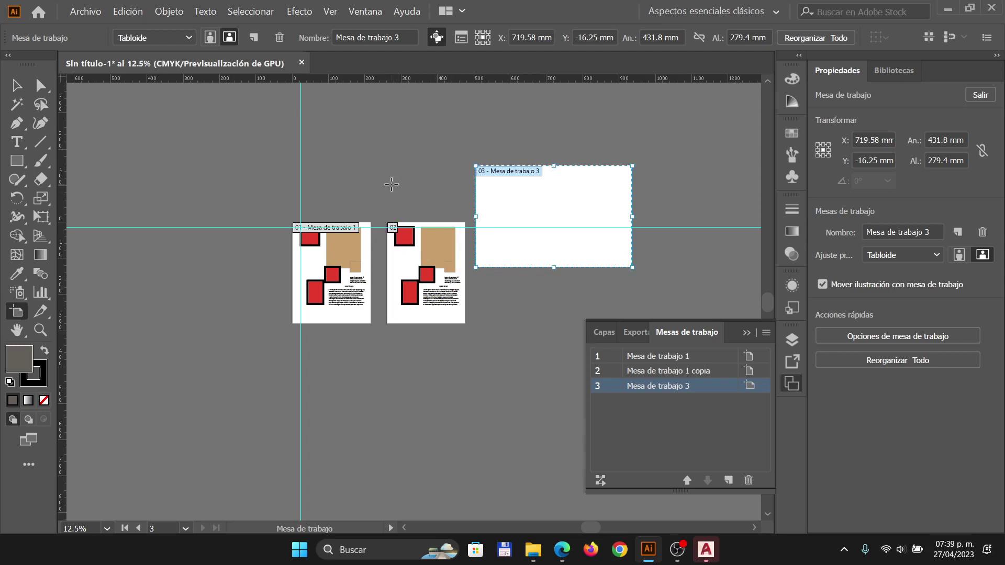
{"action": "key", "text": "Escape"}
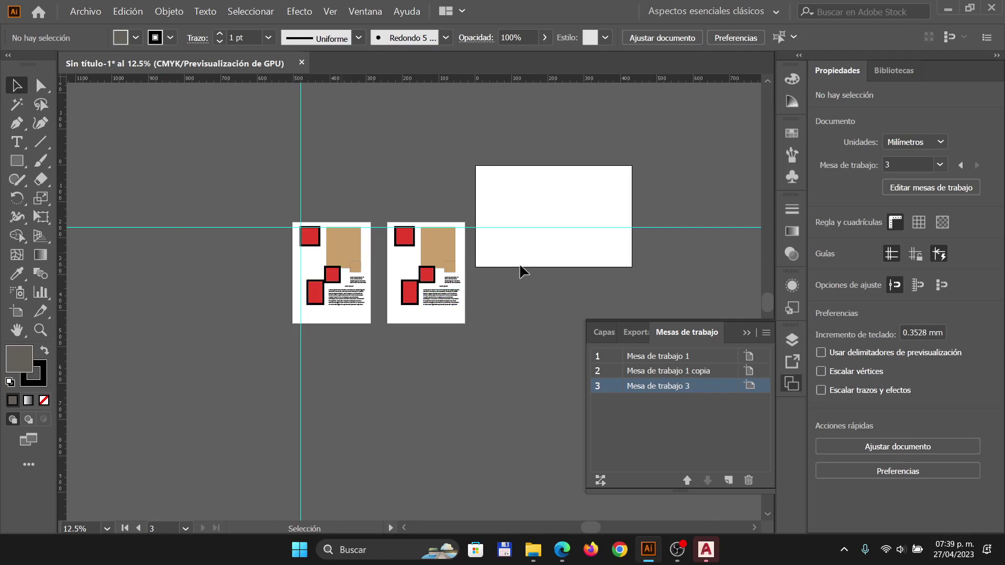
{"action": "scroll", "coordinate": [396, 287], "scroll_direction": "down", "scroll_amount": 1}
{"action": "scroll", "coordinate": [396, 286], "scroll_direction": "down", "scroll_amount": 1}
{"action": "scroll", "coordinate": [554, 243], "scroll_direction": "up", "scroll_amount": 3}
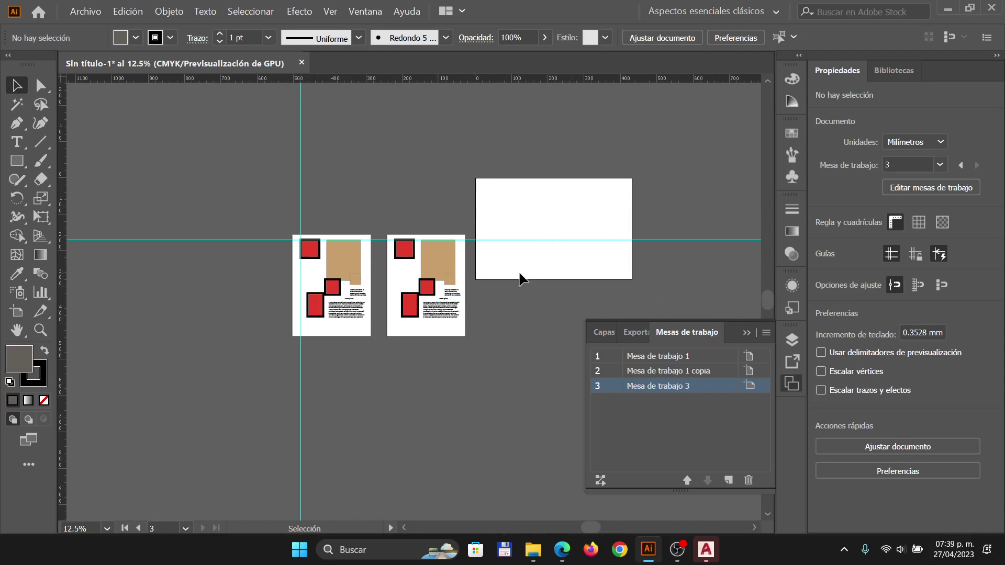
- Examine the three artboards on the canvas and compare the document's artboard list with its layer list
{"action": "scroll", "coordinate": [551, 219], "scroll_direction": "up", "scroll_amount": 1}
{"action": "scroll", "coordinate": [552, 223], "scroll_direction": "up", "scroll_amount": 3}
{"action": "scroll", "coordinate": [550, 220], "scroll_direction": "down", "scroll_amount": 2}
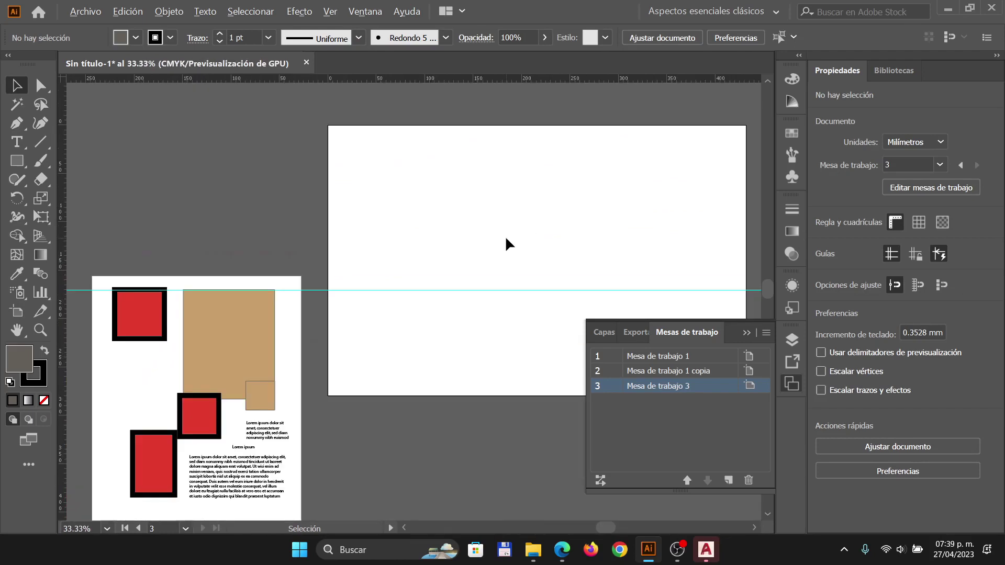
{"action": "left_click", "coordinate": [660, 356]}
{"action": "left_click", "coordinate": [643, 372]}
{"action": "left_click", "coordinate": [642, 388]}
{"action": "scroll", "coordinate": [436, 254], "scroll_direction": "down", "scroll_amount": 4}
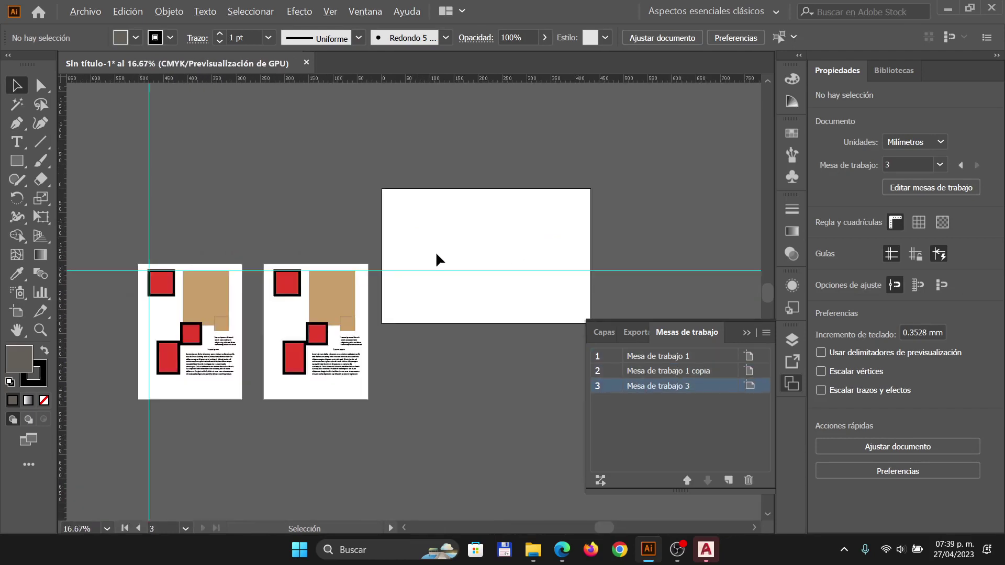
{"action": "scroll", "coordinate": [281, 275], "scroll_direction": "up", "scroll_amount": 3}
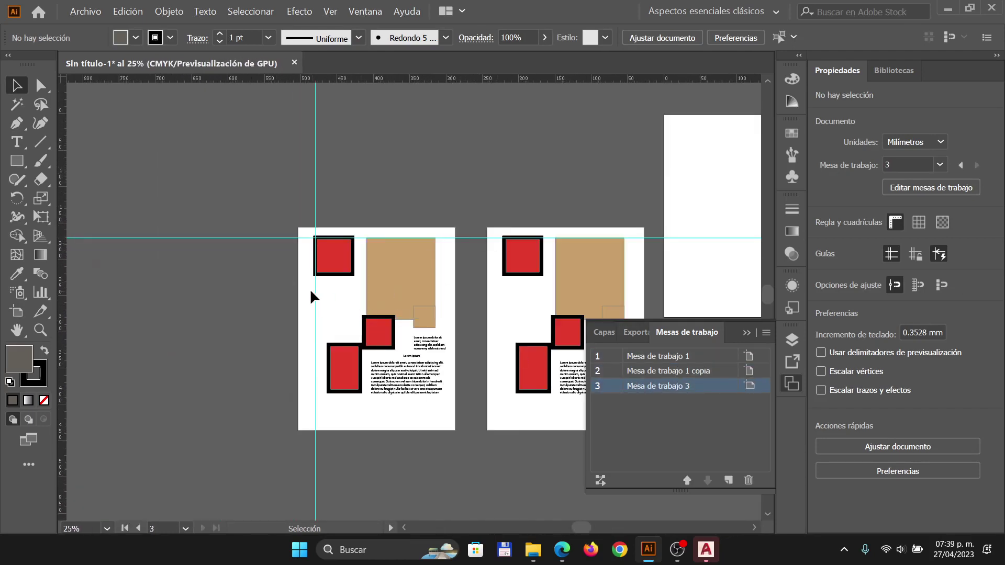
{"action": "left_click", "coordinate": [603, 335]}
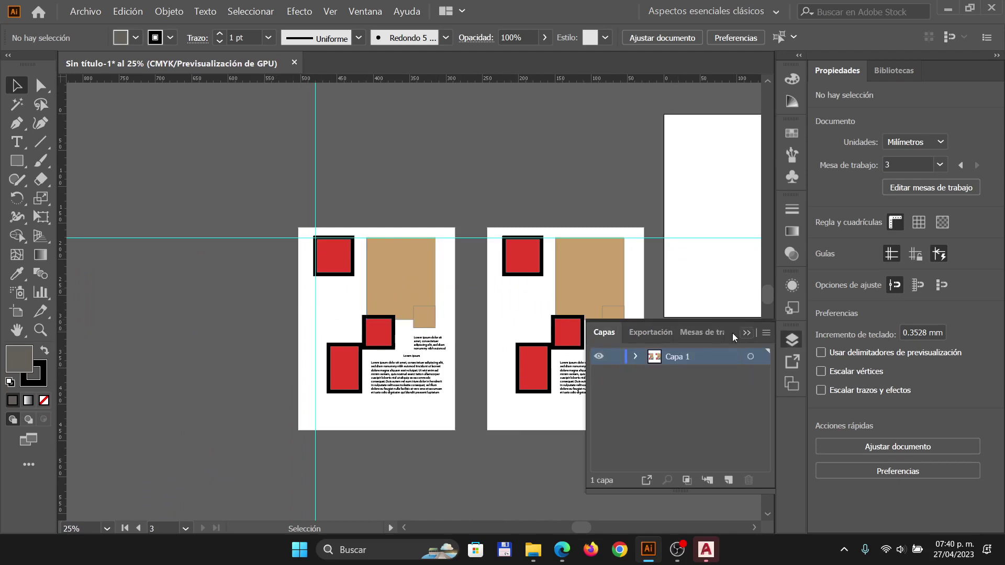
{"action": "left_click", "coordinate": [701, 333]}
{"action": "scroll", "coordinate": [118, 346], "scroll_direction": "down", "scroll_amount": 3}
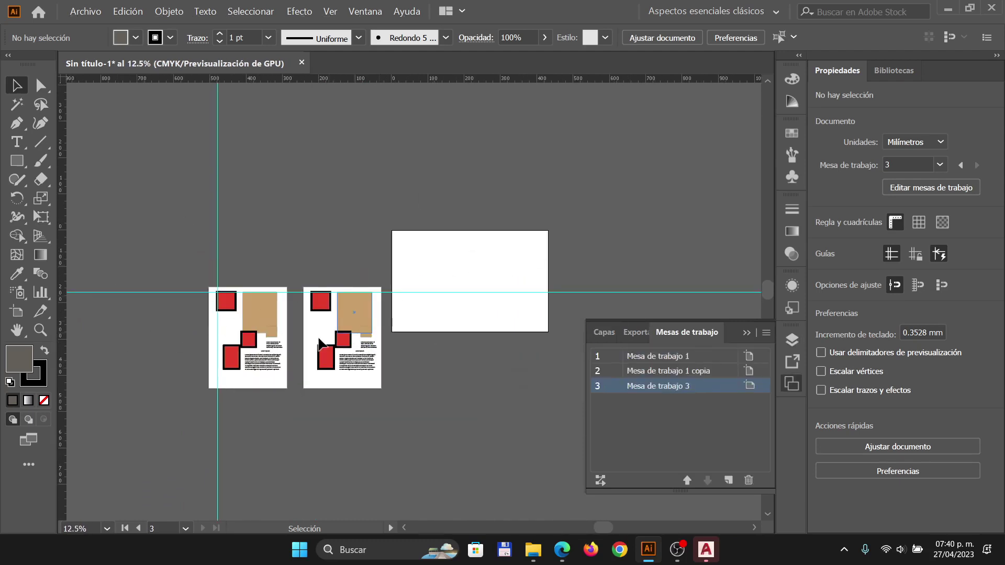
- Move Mesa de trabajo 1 copia with its artwork to about X 620 mm, Y -320 mm, and place Mesa de trabajo 3 below it
{"action": "left_click", "coordinate": [16, 311]}
{"action": "left_click_drag", "start_coordinate": [431, 254], "coordinate": [700, 219]}
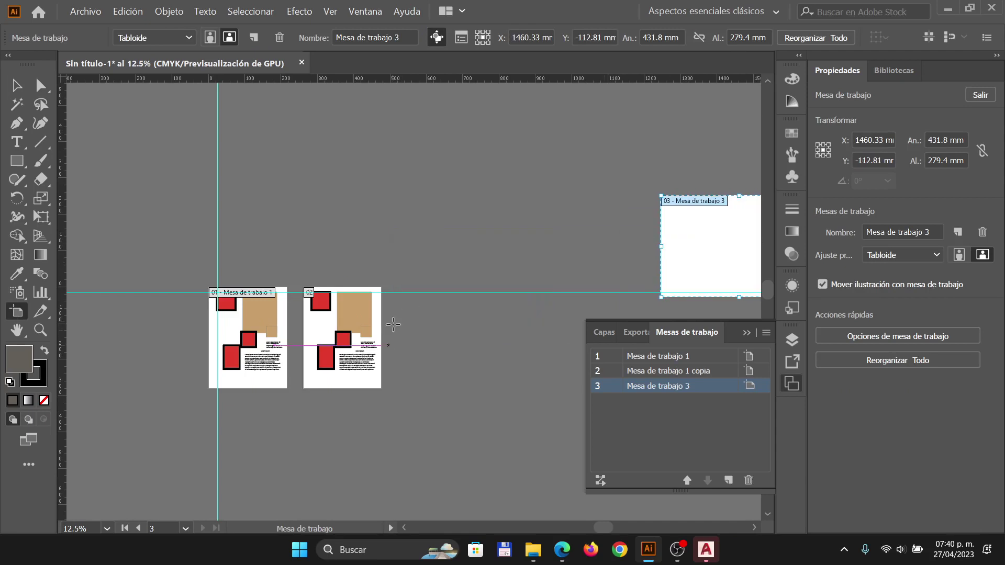
{"action": "left_click_drag", "start_coordinate": [323, 318], "coordinate": [414, 150]}
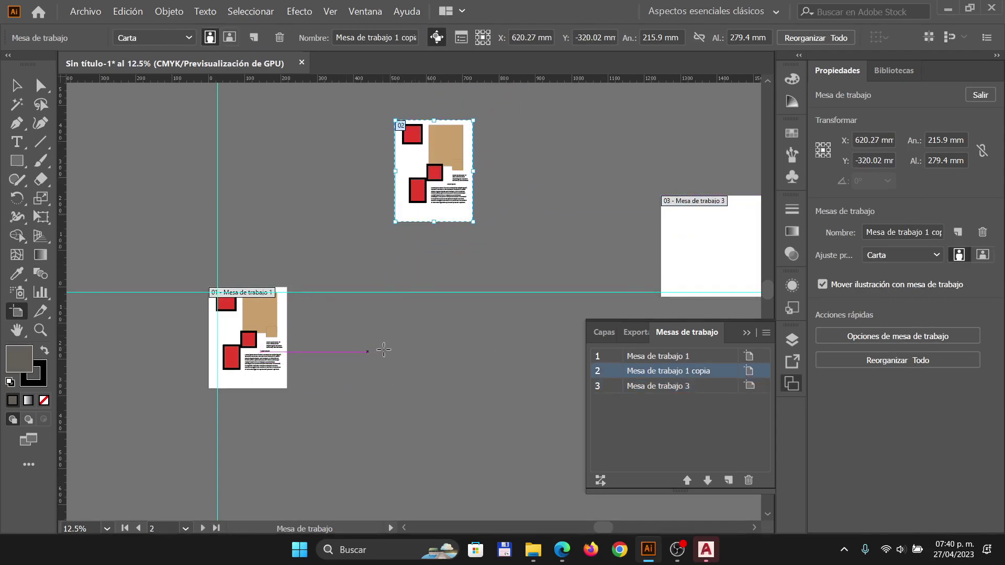
{"action": "left_click_drag", "start_coordinate": [705, 278], "coordinate": [483, 394]}
{"action": "key", "text": "Escape"}
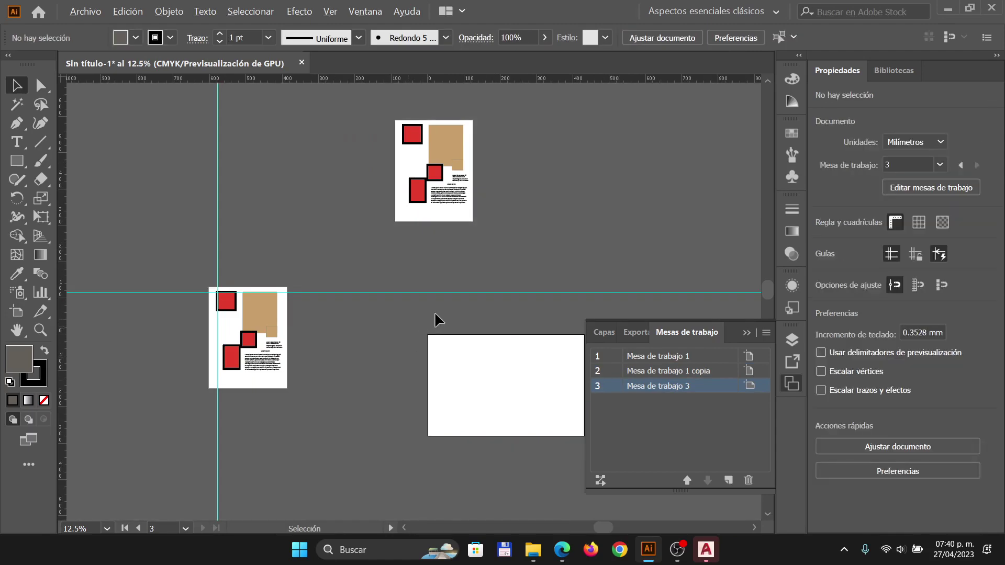
- Inspect the rearranged artboards across the canvas and look closely at the artwork on Mesa de trabajo 1
{"action": "scroll", "coordinate": [436, 314], "scroll_direction": "down", "scroll_amount": 2}
{"action": "scroll", "coordinate": [341, 351], "scroll_direction": "up", "scroll_amount": 2}
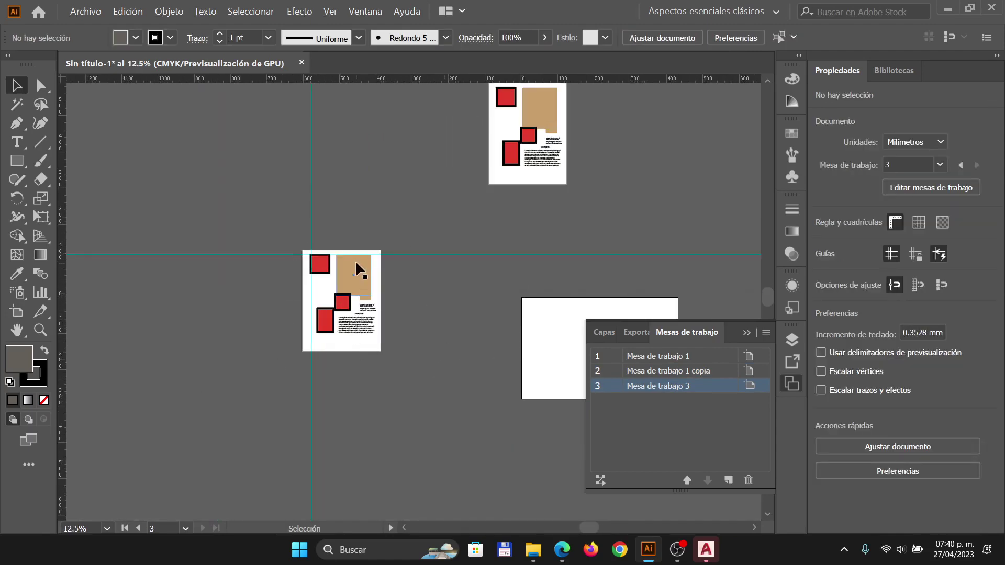
{"action": "scroll", "coordinate": [380, 260], "scroll_direction": "down", "scroll_amount": 2}
{"action": "scroll", "coordinate": [387, 239], "scroll_direction": "up", "scroll_amount": 4}
{"action": "scroll", "coordinate": [372, 236], "scroll_direction": "down", "scroll_amount": 1}
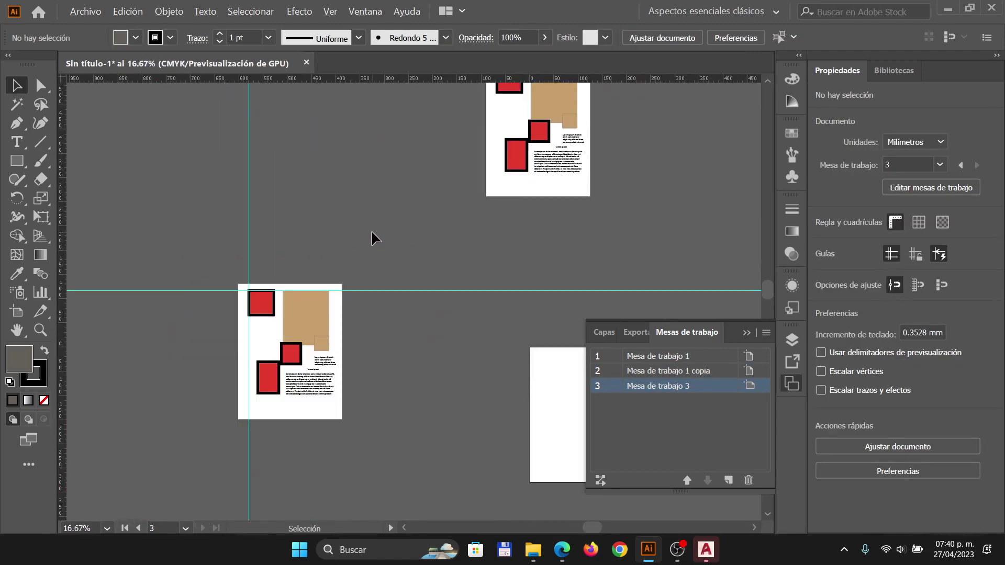
{"action": "scroll", "coordinate": [387, 243], "scroll_direction": "up", "scroll_amount": 2}
{"action": "scroll", "coordinate": [402, 250], "scroll_direction": "down", "scroll_amount": 2}
{"action": "scroll", "coordinate": [401, 252], "scroll_direction": "up", "scroll_amount": 1}
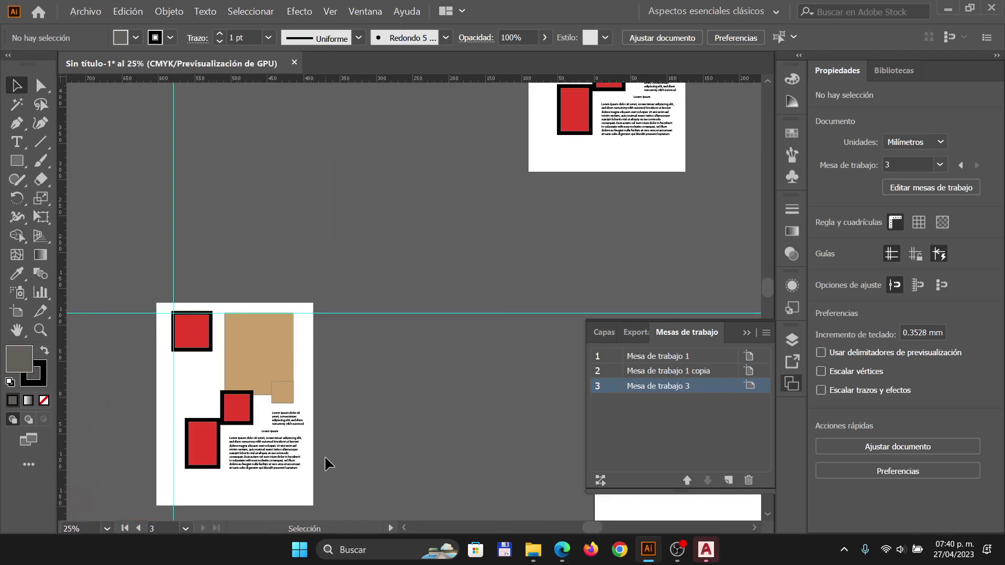
{"action": "left_click_drag", "start_coordinate": [293, 370], "coordinate": [135, 413]}
{"action": "left_click_drag", "start_coordinate": [439, 208], "coordinate": [455, 260]}
{"action": "left_click_drag", "start_coordinate": [343, 301], "coordinate": [539, 415]}
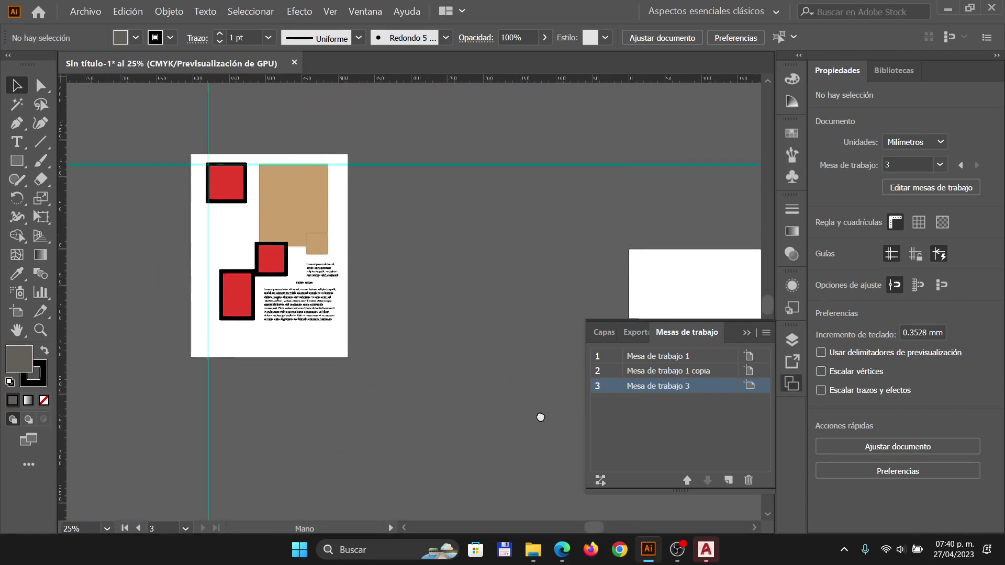
{"action": "scroll", "coordinate": [216, 228], "scroll_direction": "up", "scroll_amount": 2}
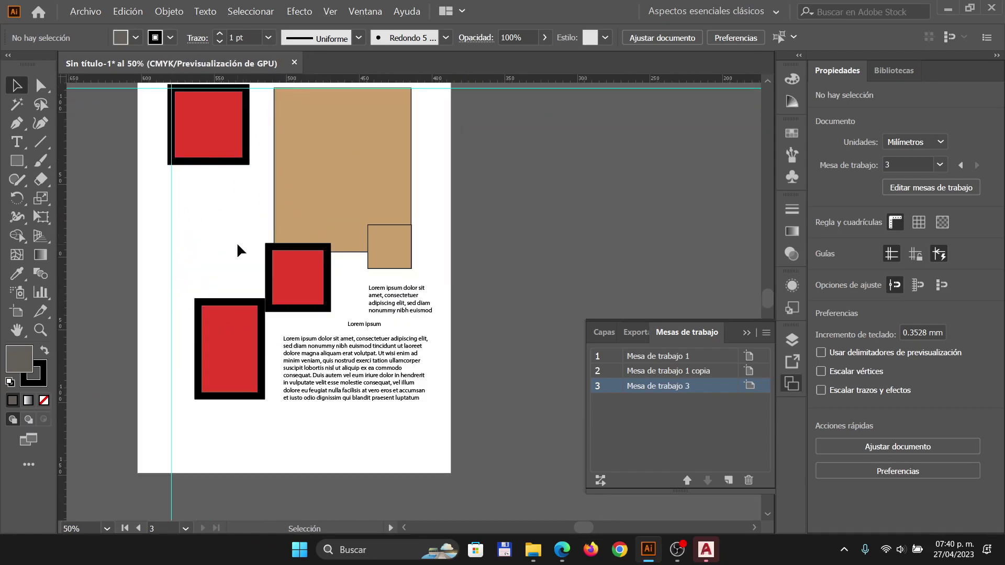
- Consult the Prezi presentation's Modos de color slide, then locate the document color mode and setup options in Illustrator
{"action": "key", "text": "alt+Tab"}
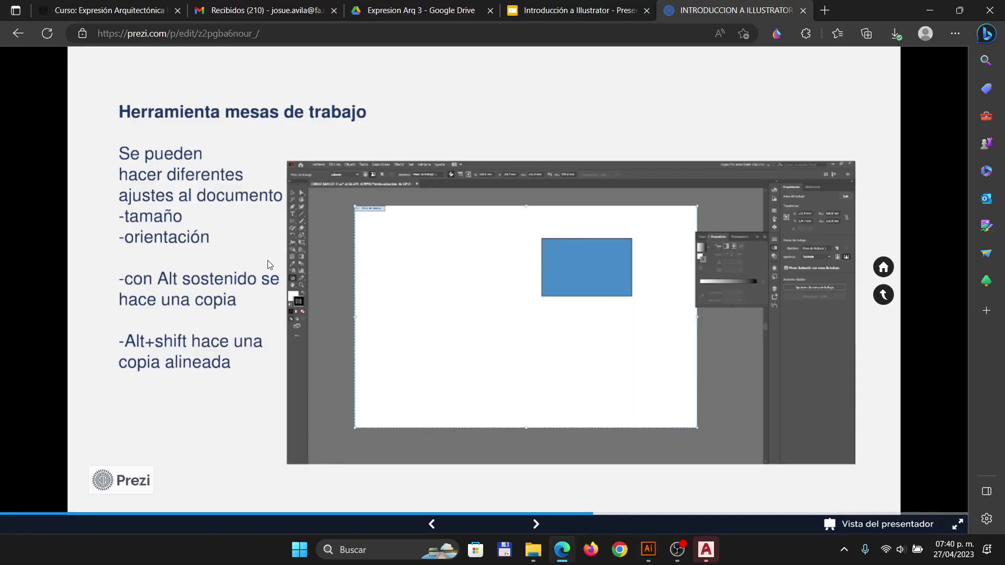
{"action": "left_click", "coordinate": [537, 525]}
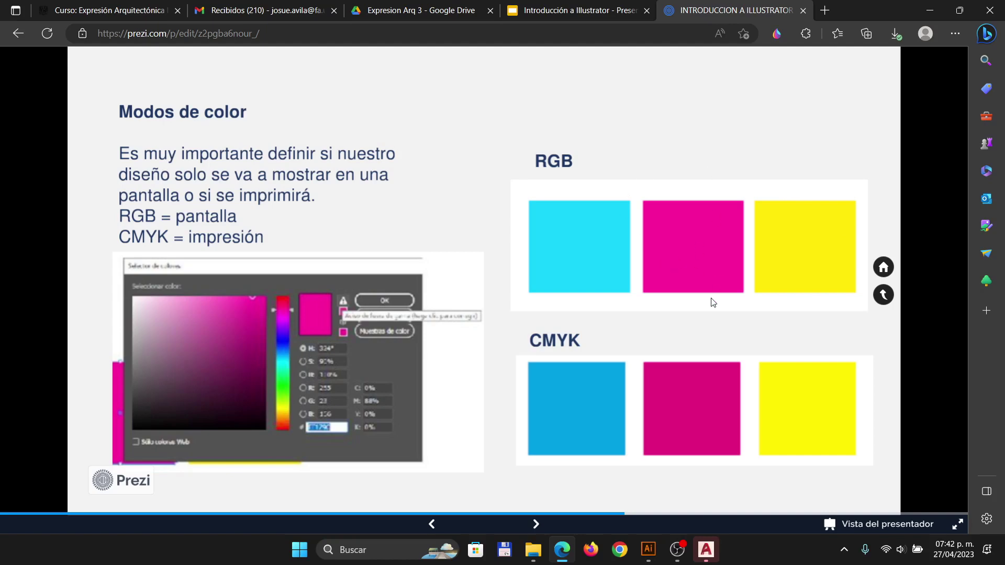
{"action": "key", "text": "alt+Tab"}
{"action": "key", "text": "alt+Tab"}
{"action": "key", "text": "alt+Tab"}
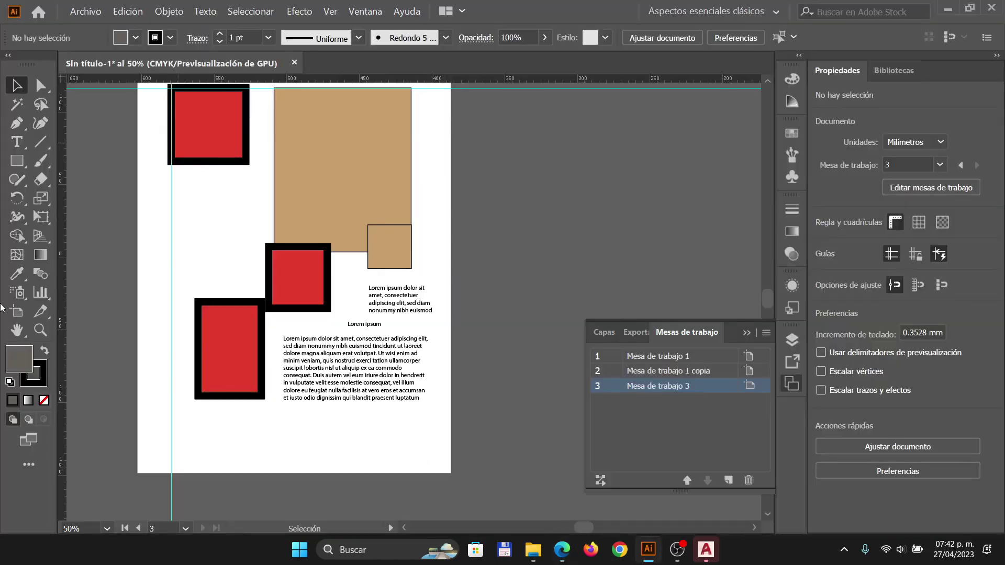
{"action": "left_click", "coordinate": [96, 8]}
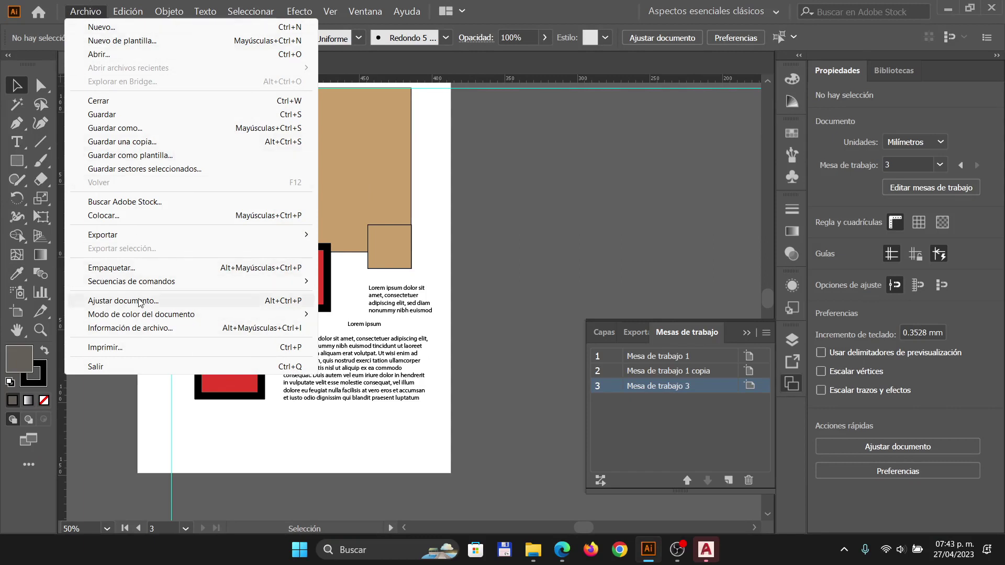
{"action": "mouse_move", "coordinate": [140, 317]}
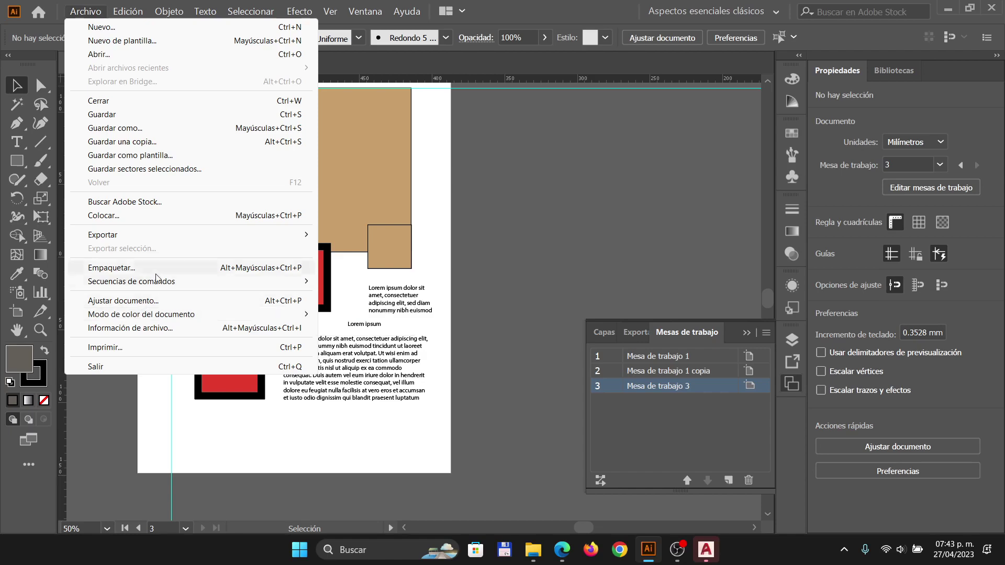
- Switch to the Prezi presentation and skim ahead to the Formas section, briefly checking the Illustrator document again
{"action": "key", "text": "alt+Tab"}
{"action": "left_click", "coordinate": [234, 226]}
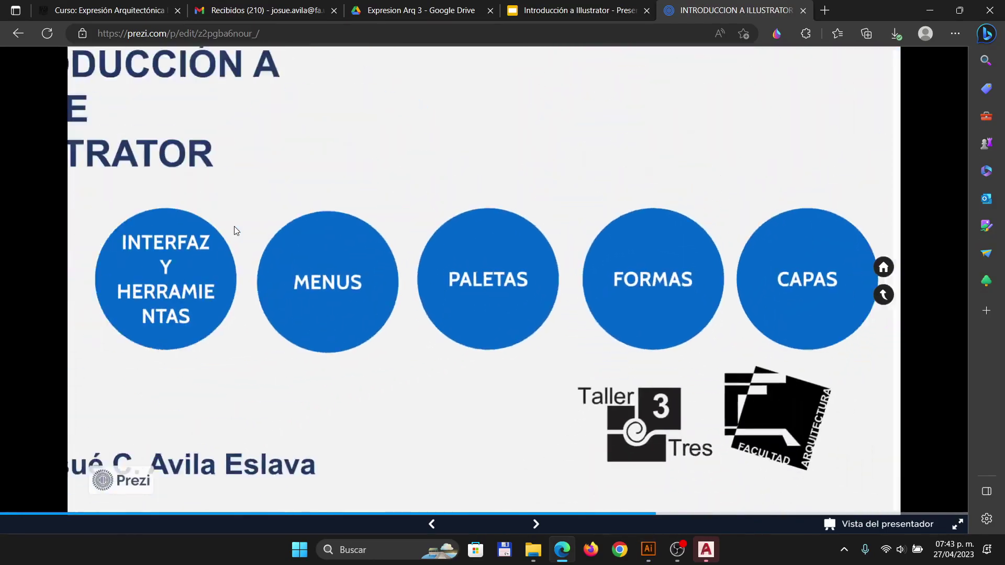
{"action": "left_click", "coordinate": [234, 226]}
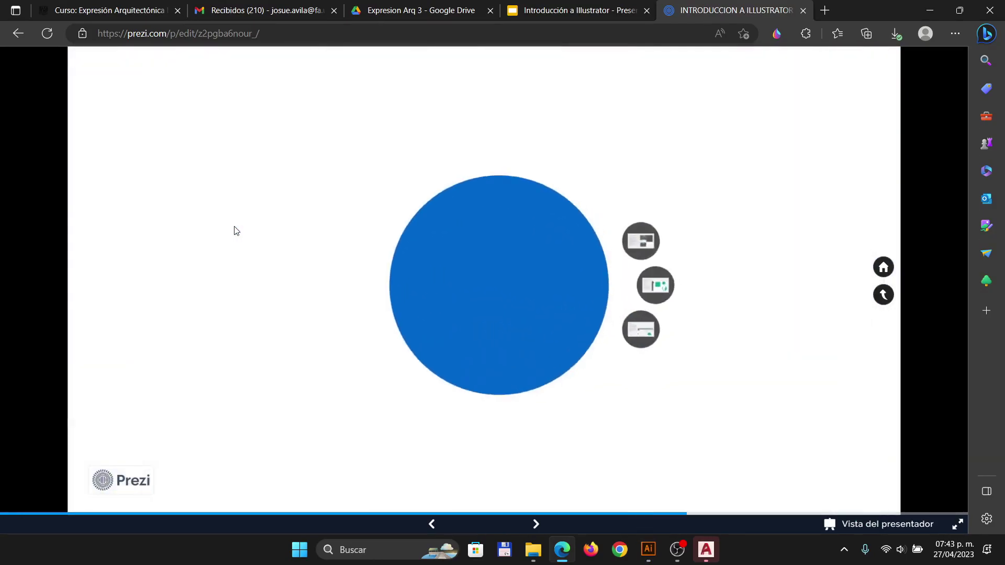
{"action": "left_click", "coordinate": [234, 226]}
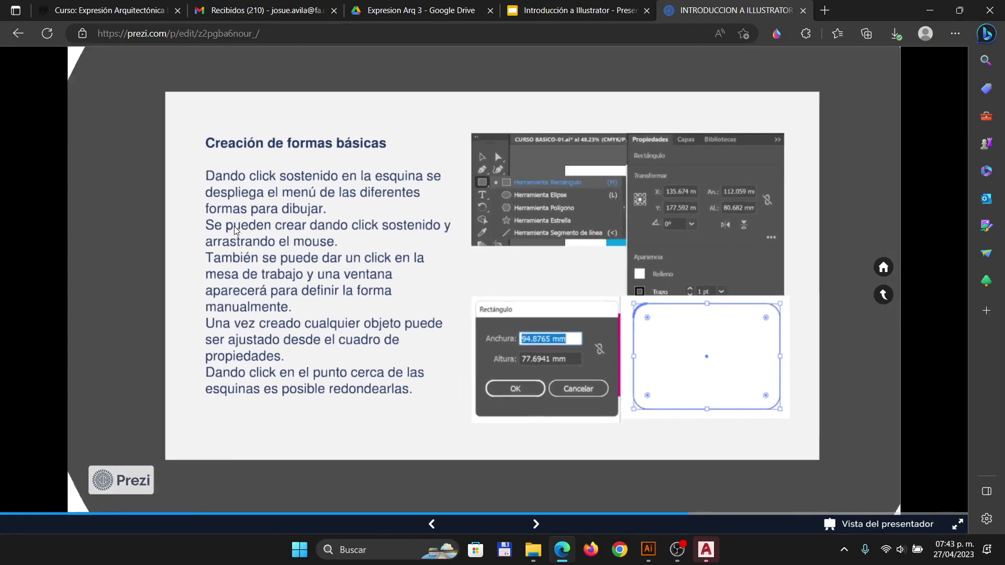
{"action": "left_click", "coordinate": [234, 226]}
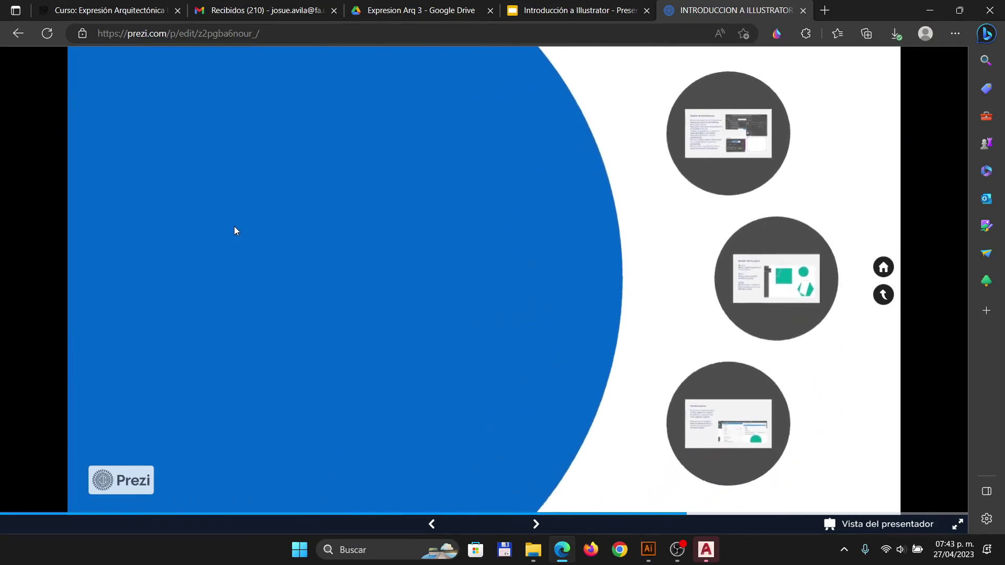
{"action": "key", "text": "alt+Tab"}
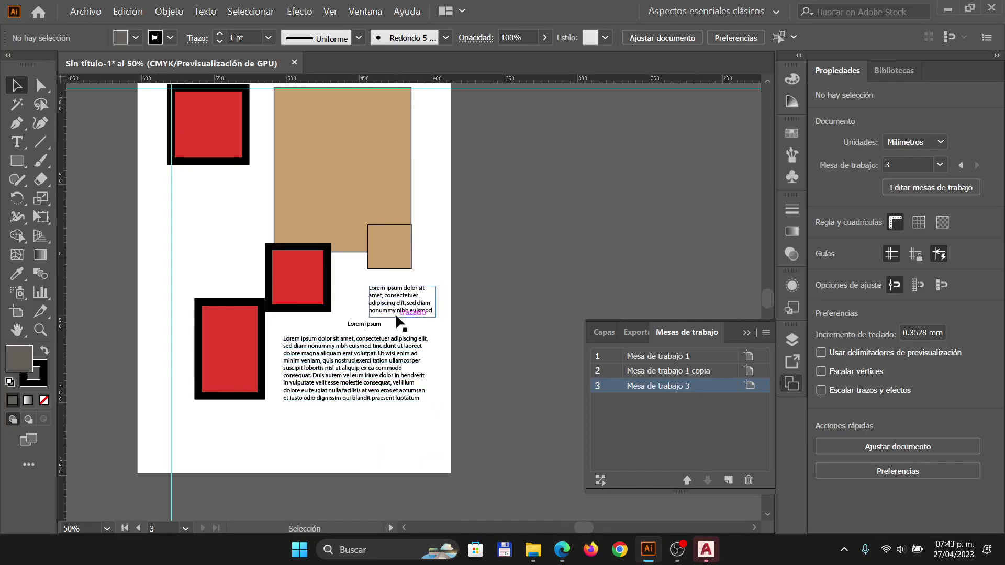
{"action": "scroll", "coordinate": [398, 320], "scroll_direction": "down", "scroll_amount": 4}
{"action": "scroll", "coordinate": [398, 321], "scroll_direction": "up", "scroll_amount": 1}
{"action": "key", "text": "alt+Tab"}
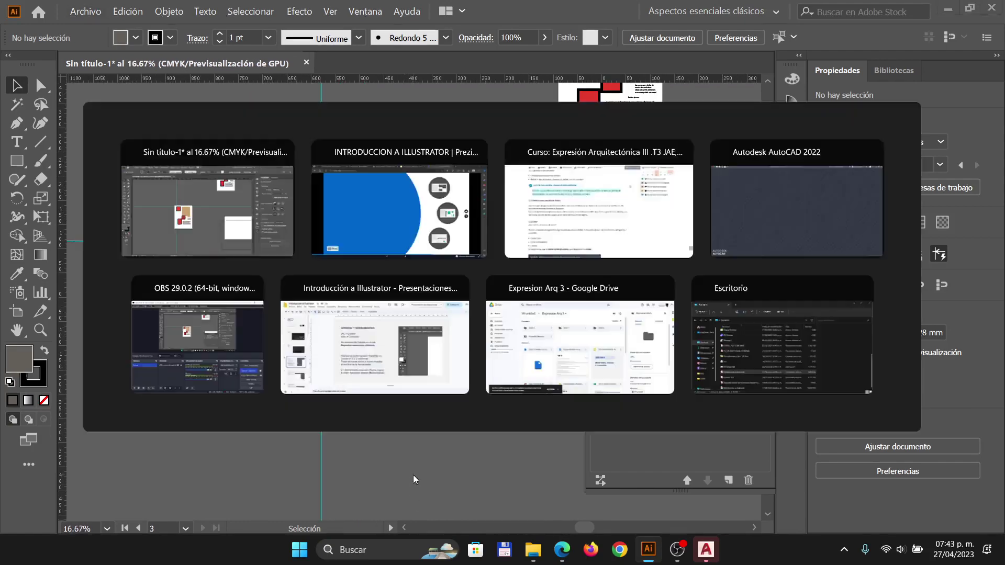
- Skim the presentation's remaining slides, from Creación de formas básicas through Borrador, Sierra y tijeras and Capas to the closing overview
{"action": "left_click", "coordinate": [756, 366]}
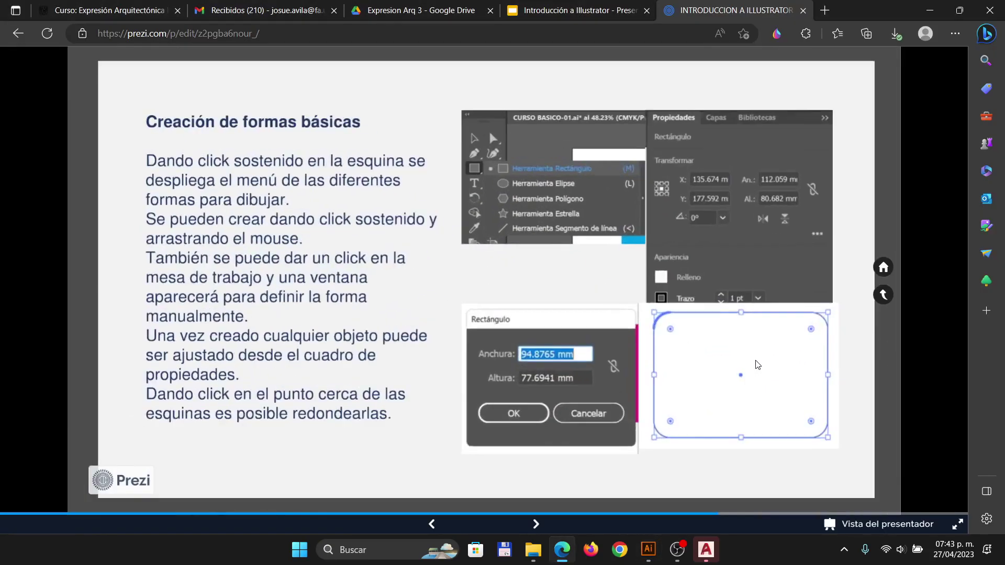
{"action": "key", "text": "Right"}
{"action": "key", "text": "Right"}
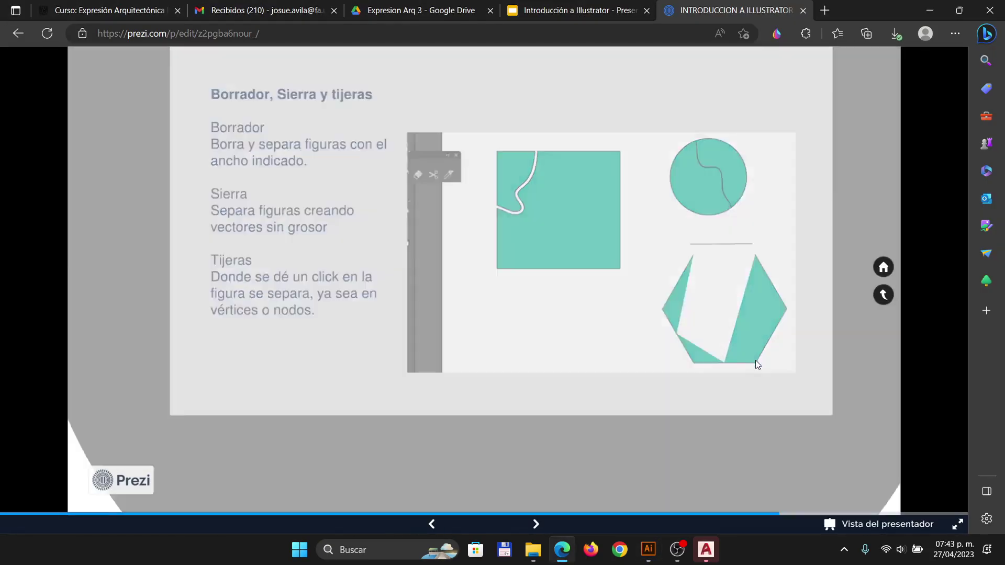
{"action": "key", "text": "Right"}
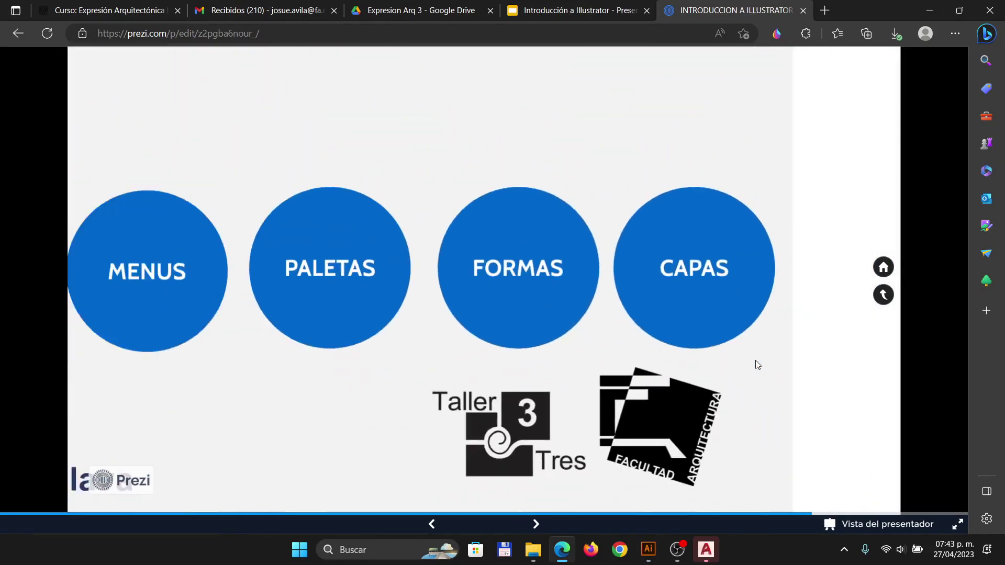
{"action": "key", "text": "Right"}
{"action": "key", "text": "Right"}
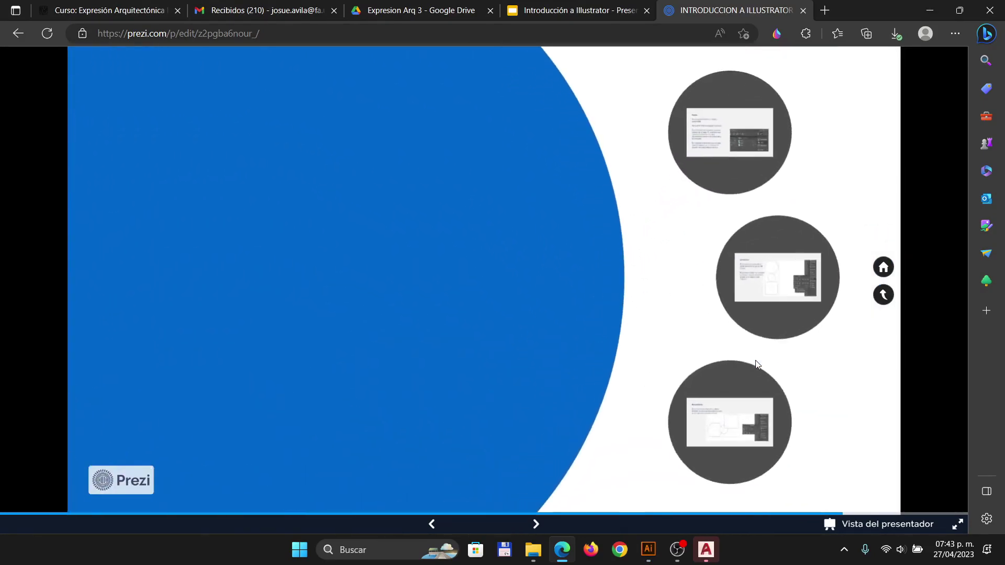
{"action": "key", "text": "Right"}
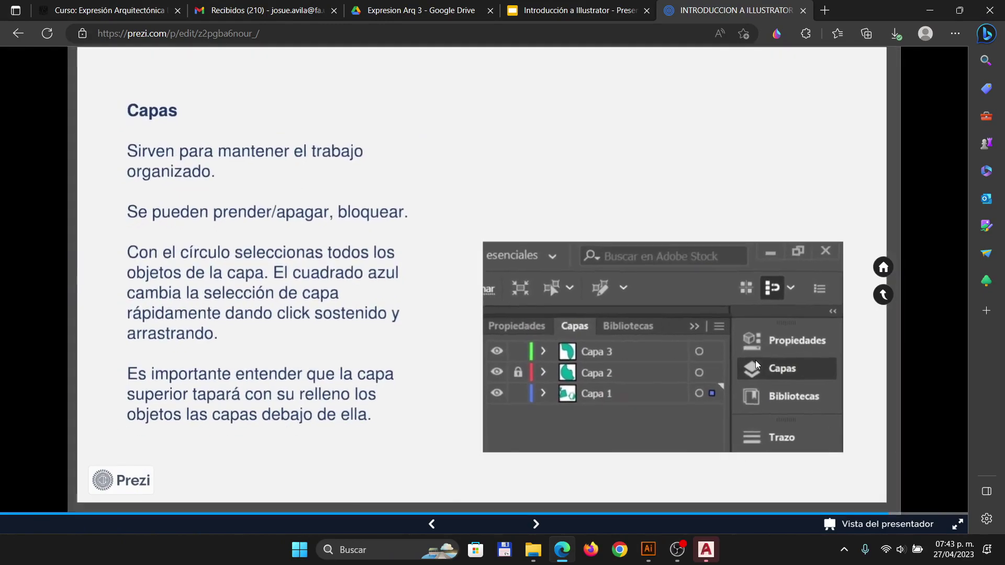
{"action": "key", "text": "Right"}
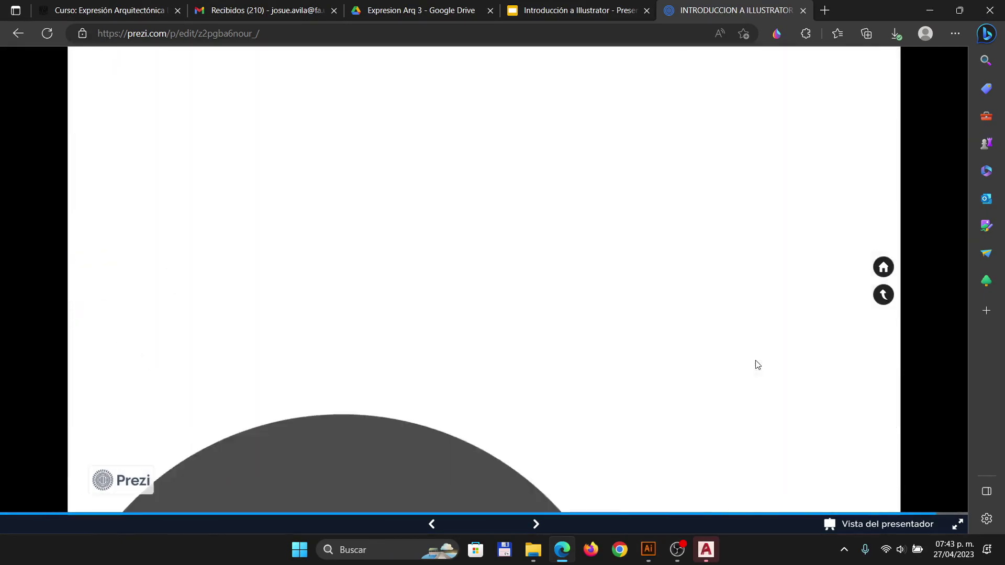
{"action": "key", "text": "Right"}
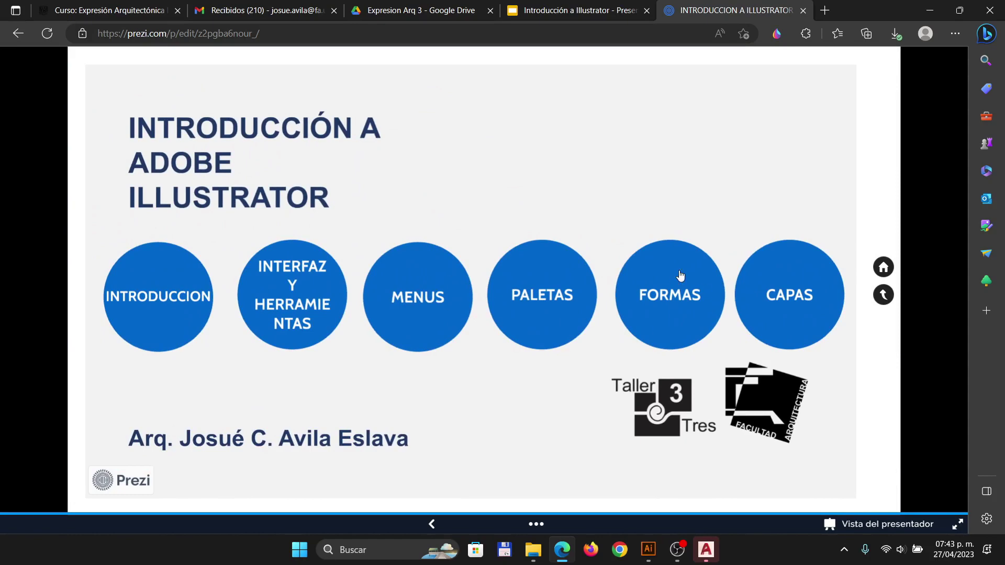
- Open the presentation's Introducción section and examine the new-file options on the Pantalla Inicial slide up close
{"action": "left_click", "coordinate": [154, 301]}
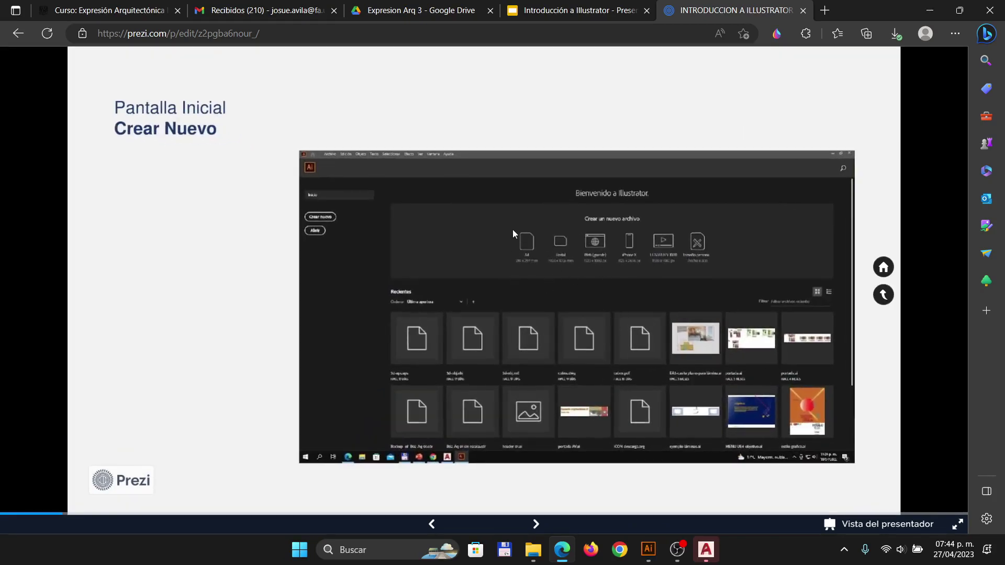
{"action": "scroll", "coordinate": [513, 230], "scroll_direction": "up", "scroll_amount": 5}
{"action": "left_click_drag", "start_coordinate": [641, 256], "coordinate": [252, 247]}
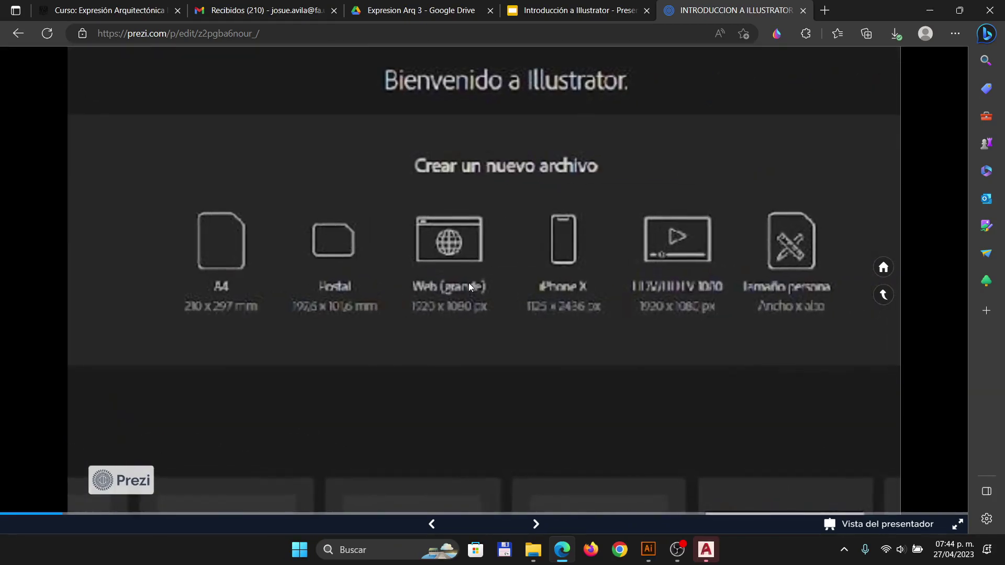
{"action": "left_click_drag", "start_coordinate": [403, 280], "coordinate": [525, 271]}
- Switch to Illustrator and close the untitled document without saving it
{"action": "left_click", "coordinate": [649, 551]}
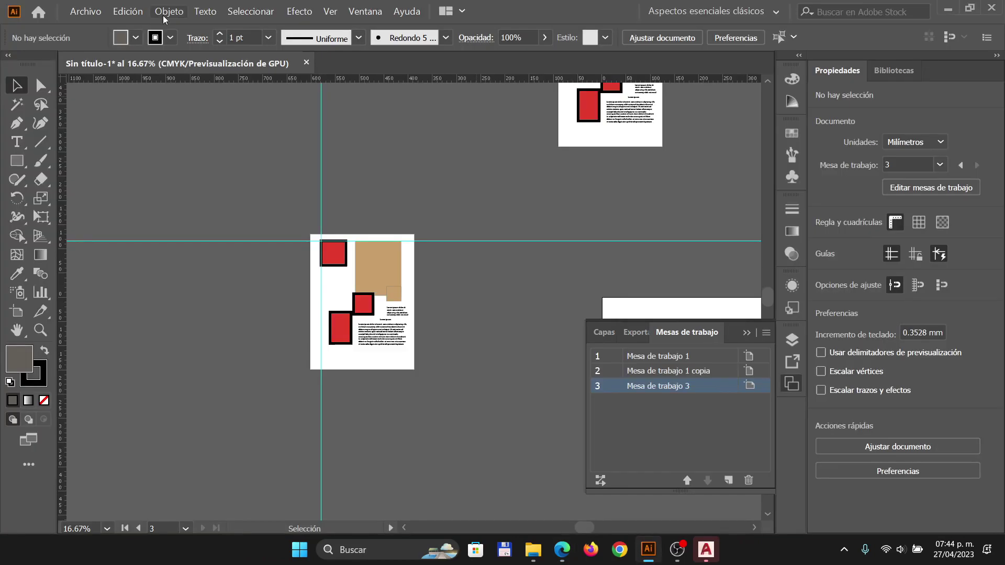
{"action": "left_click", "coordinate": [306, 63]}
{"action": "left_click", "coordinate": [590, 302]}
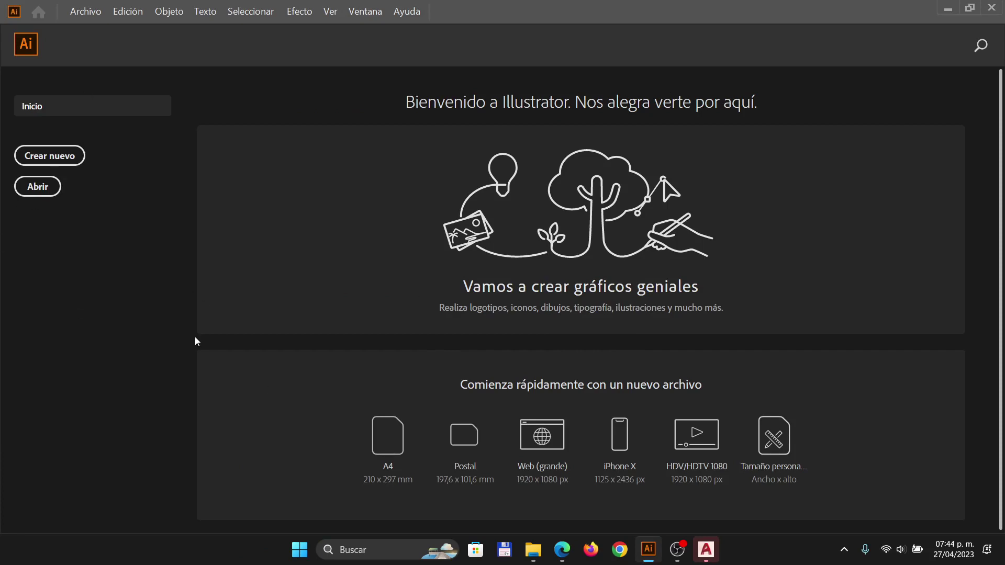
- Compare the presentation's Pantalla Inicial slide with Illustrator's start screen and open the new-document settings in Illustrator
{"action": "key", "text": "alt+Tab"}
{"action": "left_click", "coordinate": [560, 551]}
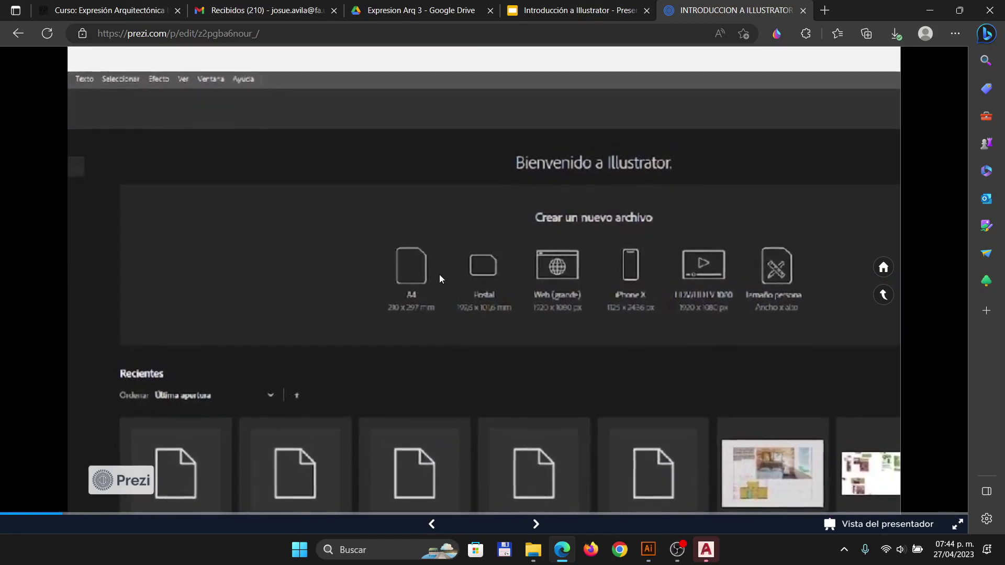
{"action": "key", "text": "alt+Tab"}
{"action": "left_click", "coordinate": [85, 12]}
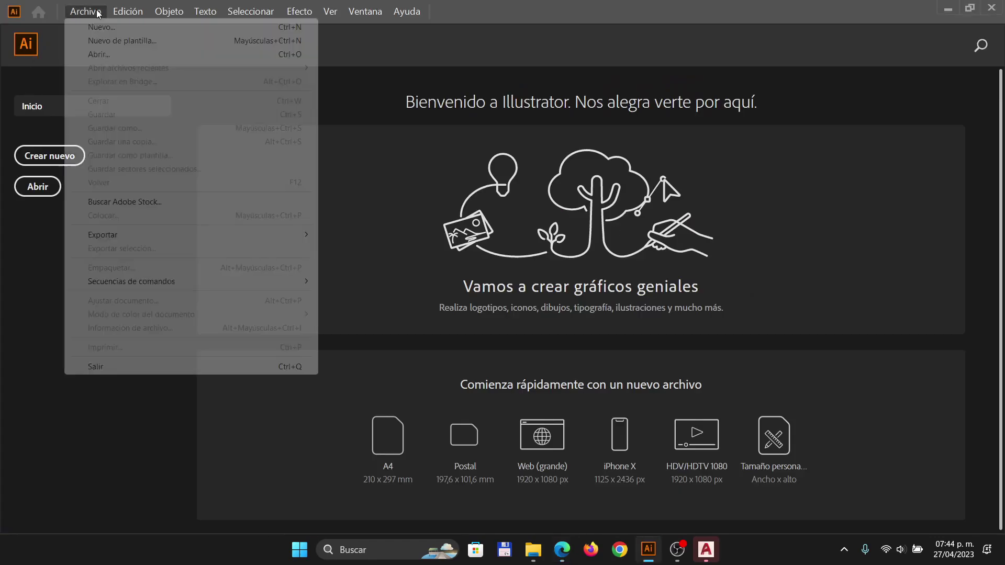
{"action": "left_click", "coordinate": [4, 254]}
{"action": "left_click", "coordinate": [49, 156]}
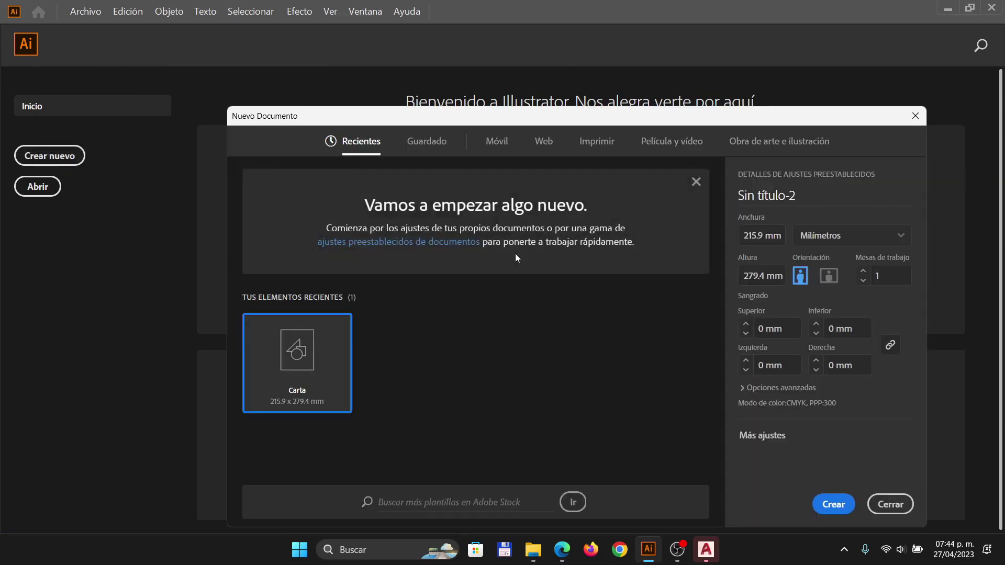
{"action": "key", "text": "alt+Tab"}
{"action": "left_click", "coordinate": [562, 550]}
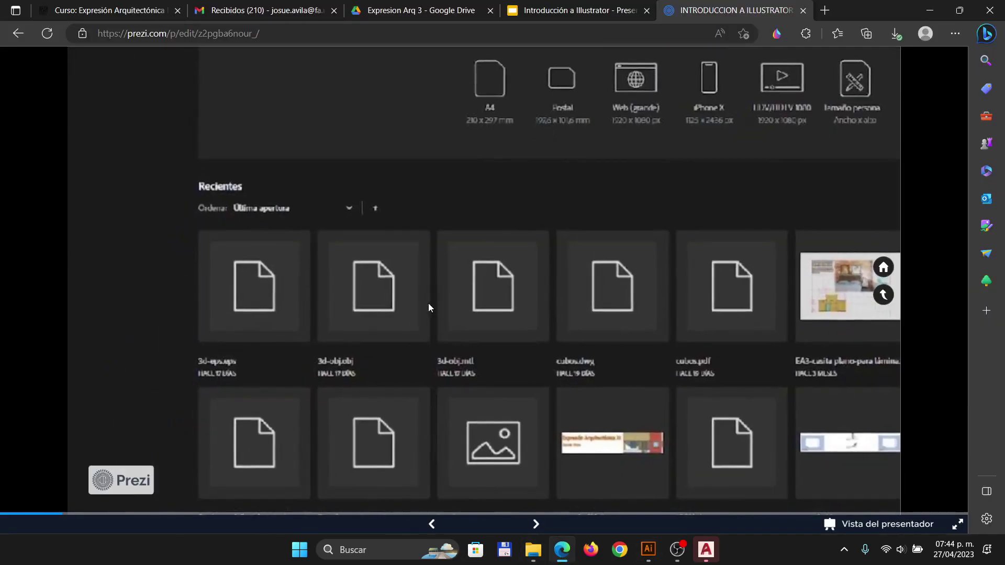
{"action": "key", "text": "alt+Tab"}
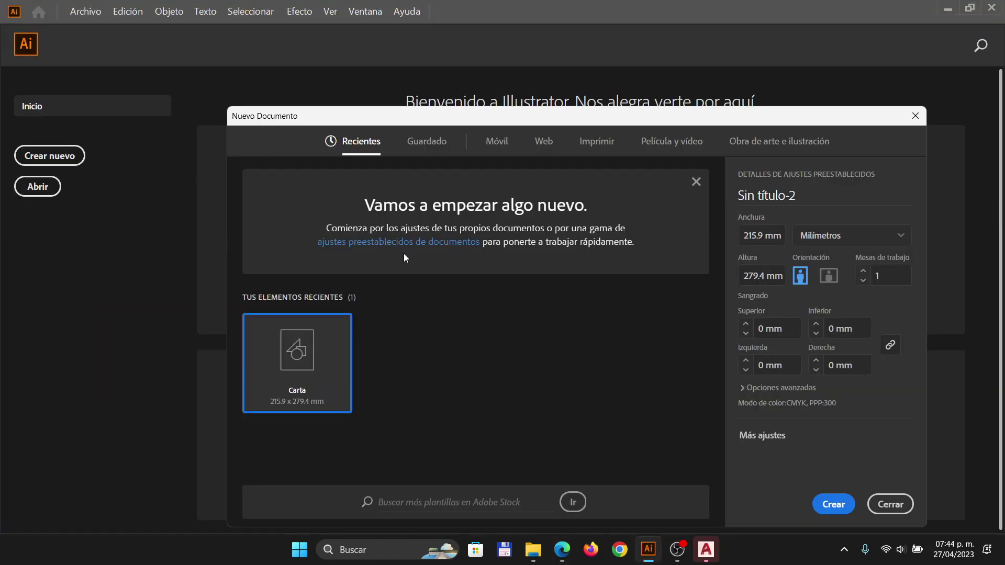
- Browse the Guardado, Móvil, Web and Película y vídeo document presets and settle on the Imprimir category
{"action": "left_click", "coordinate": [434, 154]}
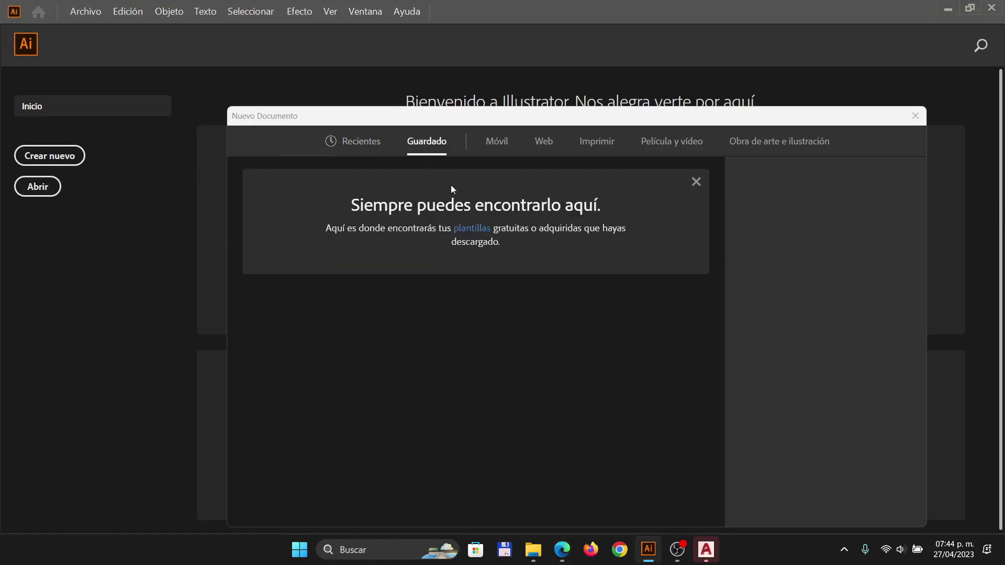
{"action": "left_click", "coordinate": [497, 140]}
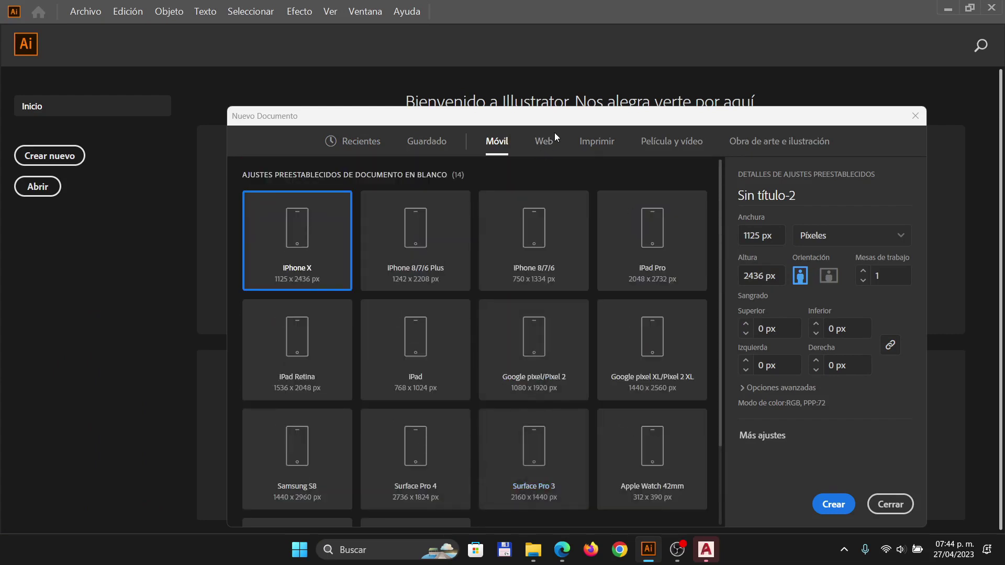
{"action": "left_click", "coordinate": [546, 148]}
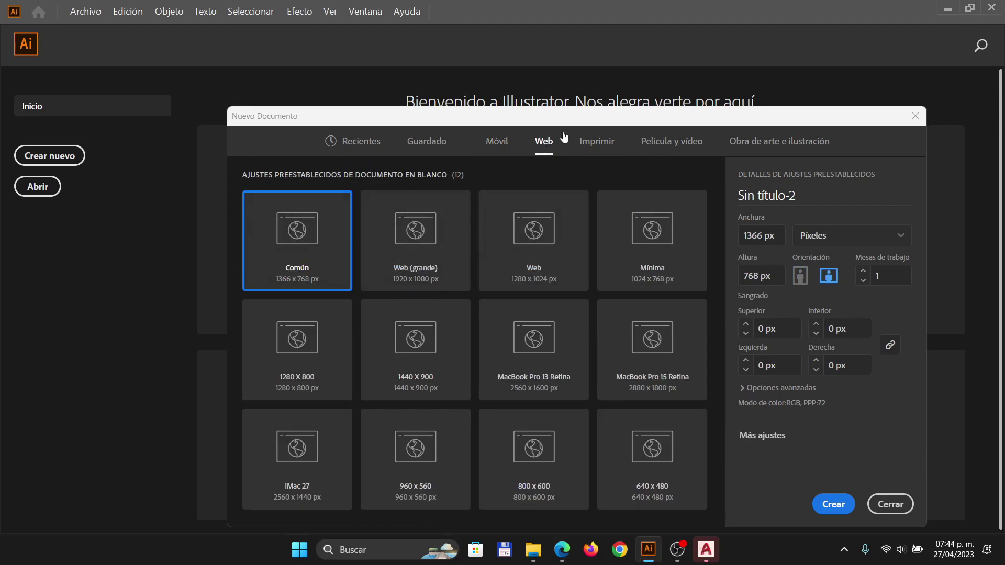
{"action": "left_click", "coordinate": [605, 142]}
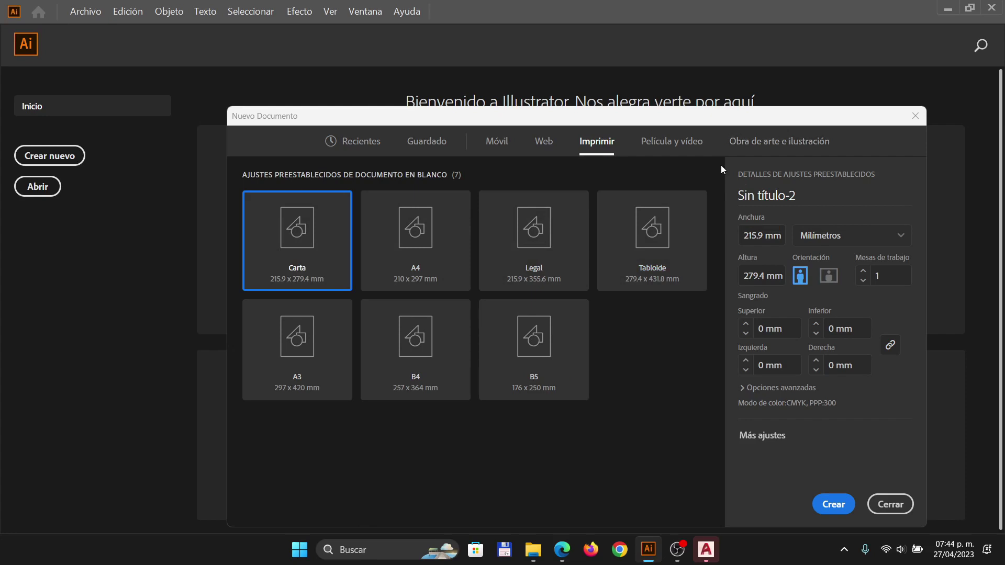
{"action": "left_click", "coordinate": [674, 142]}
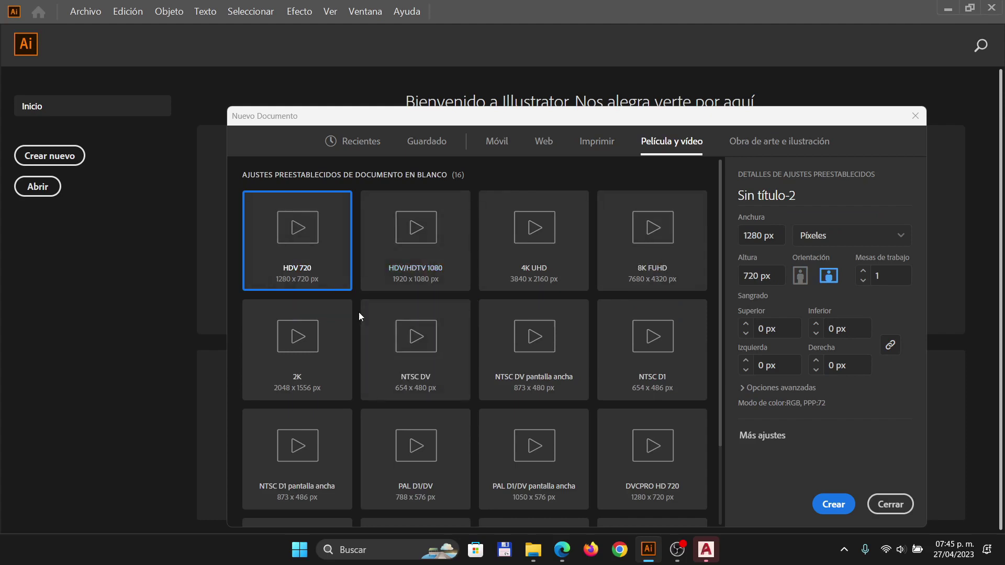
{"action": "left_click", "coordinate": [597, 141]}
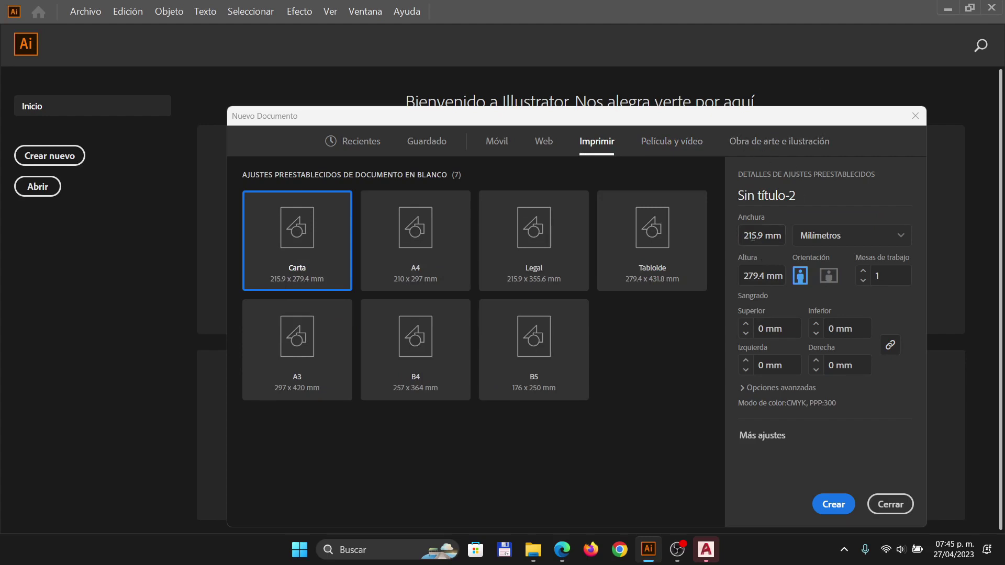
- Switch to the Prezi presentation, examine the recommended Tabloide document settings after the Crear Nuevo slide, and return to Illustrator
{"action": "left_click", "coordinate": [562, 549]}
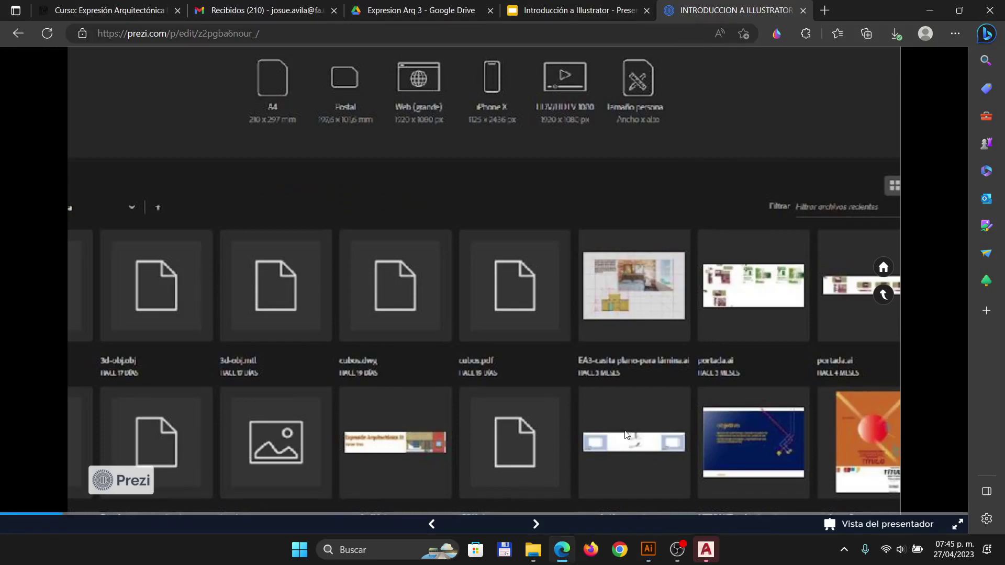
{"action": "key", "text": "Right"}
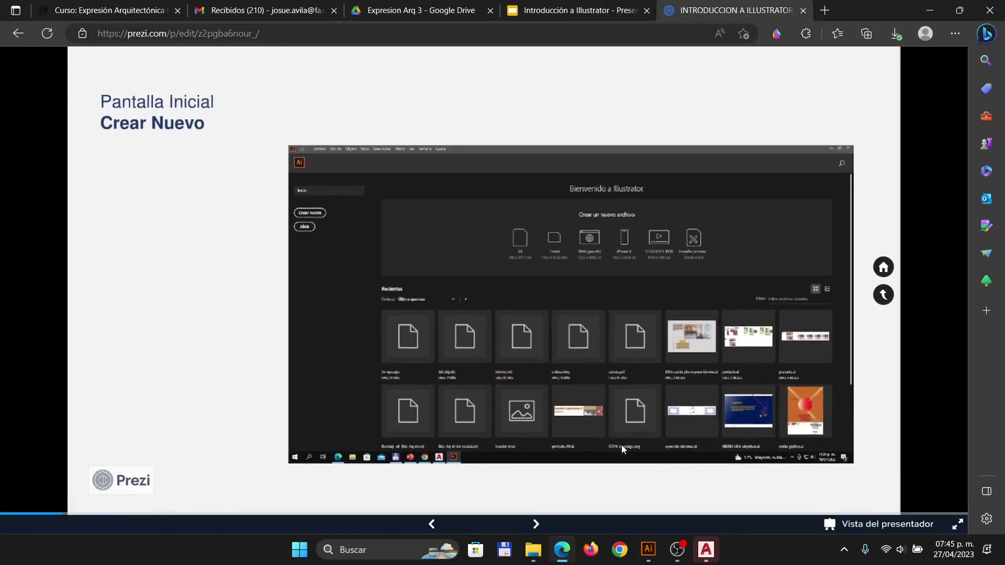
{"action": "key", "text": "Right"}
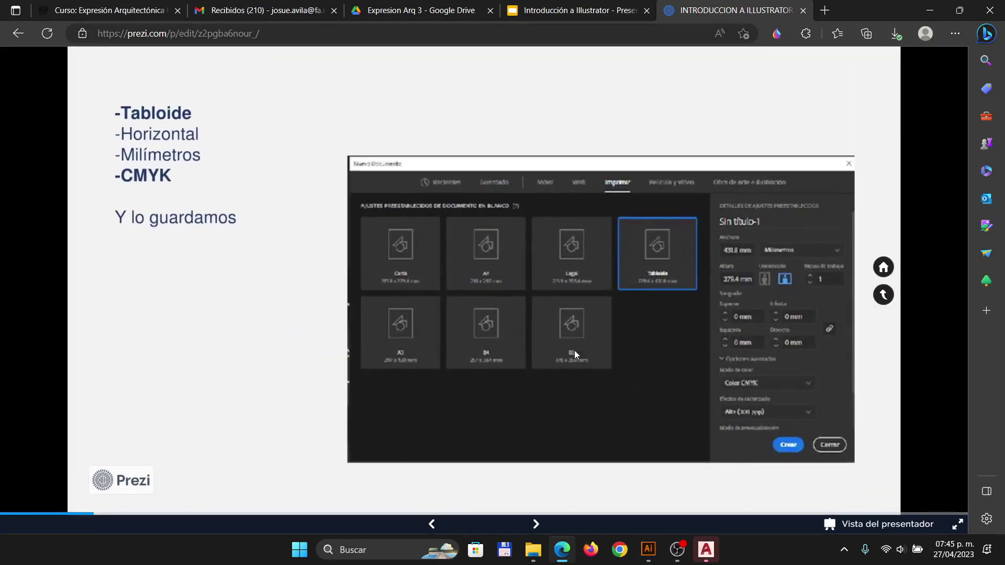
{"action": "scroll", "coordinate": [827, 270], "scroll_direction": "up", "scroll_amount": 5}
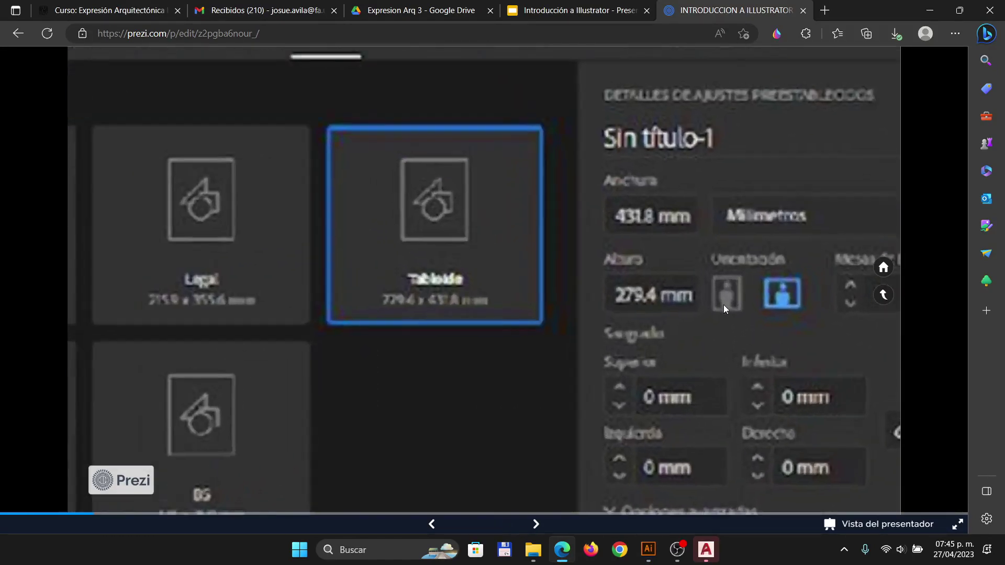
{"action": "scroll", "coordinate": [724, 305], "scroll_direction": "down", "scroll_amount": 2}
{"action": "left_click", "coordinate": [648, 550]}
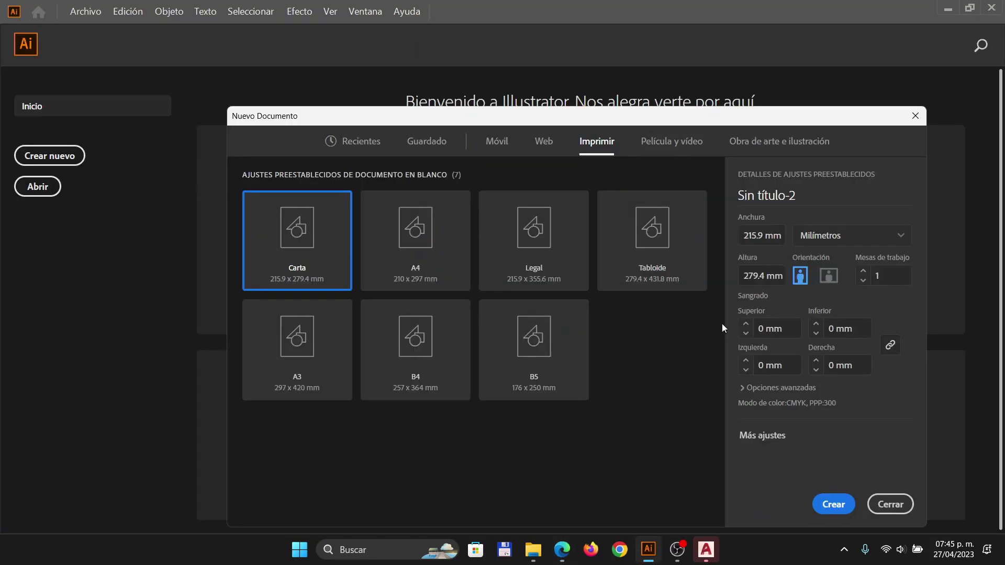
- Set the new document's size to 900 mm wide by 600 mm high and switch its orientation to portrait
{"action": "left_click", "coordinate": [750, 237]}
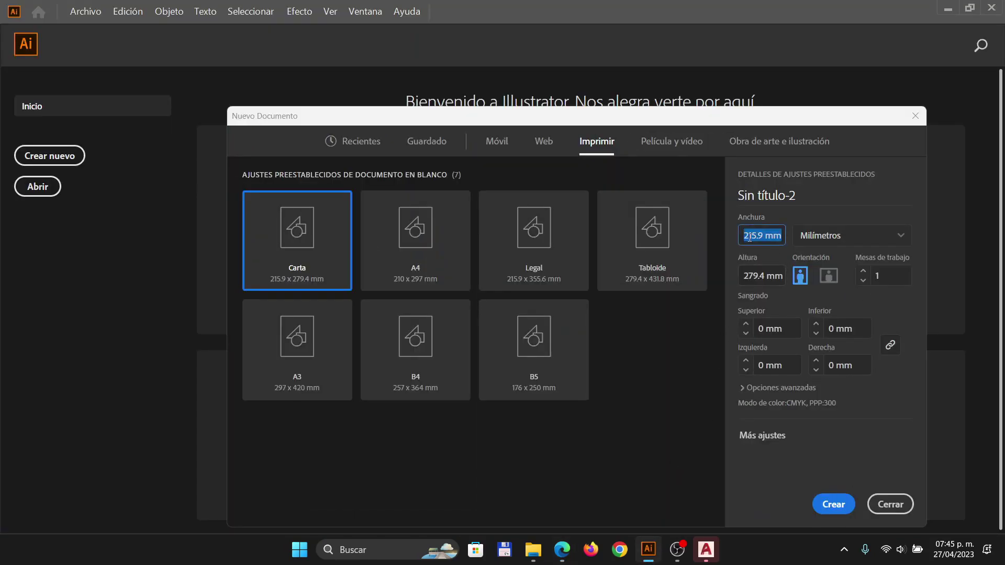
{"action": "type", "text": "900"}
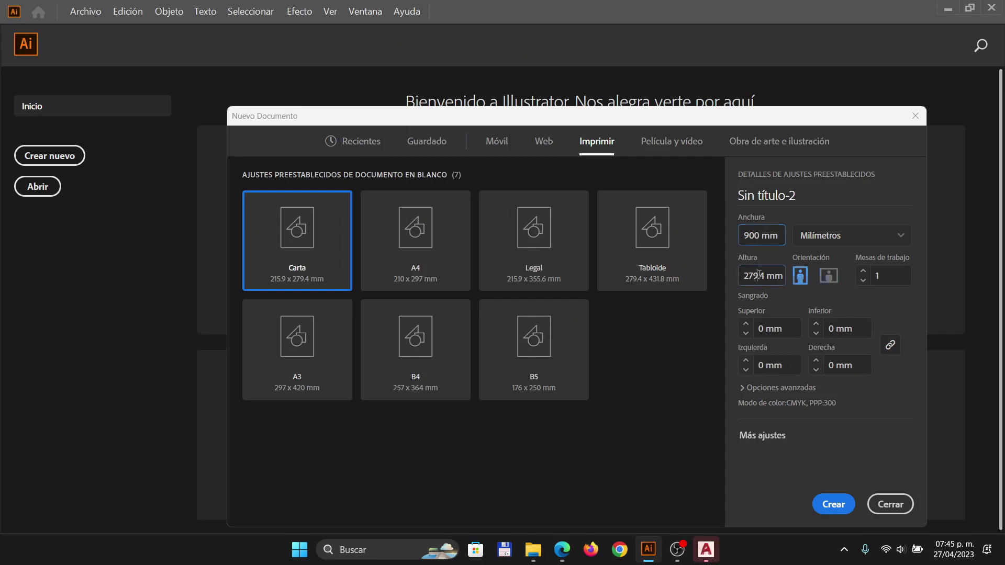
{"action": "left_click", "coordinate": [759, 276]}
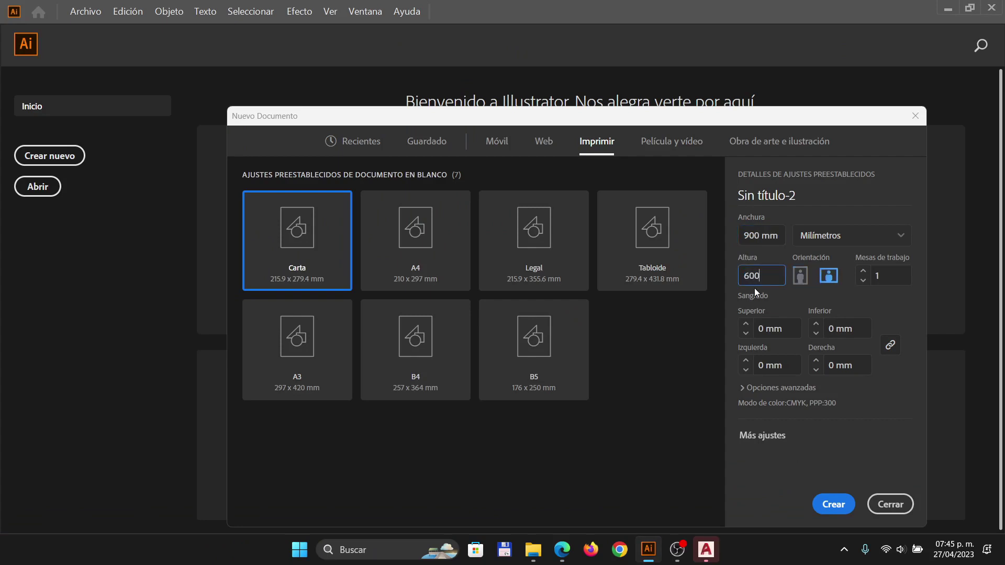
{"action": "left_click", "coordinate": [765, 236]}
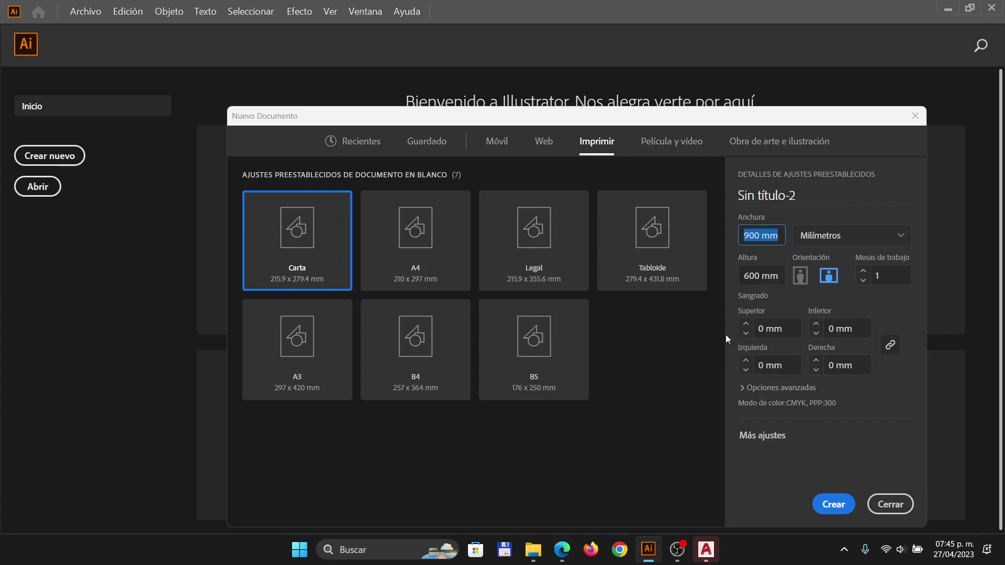
{"action": "left_click", "coordinate": [801, 276]}
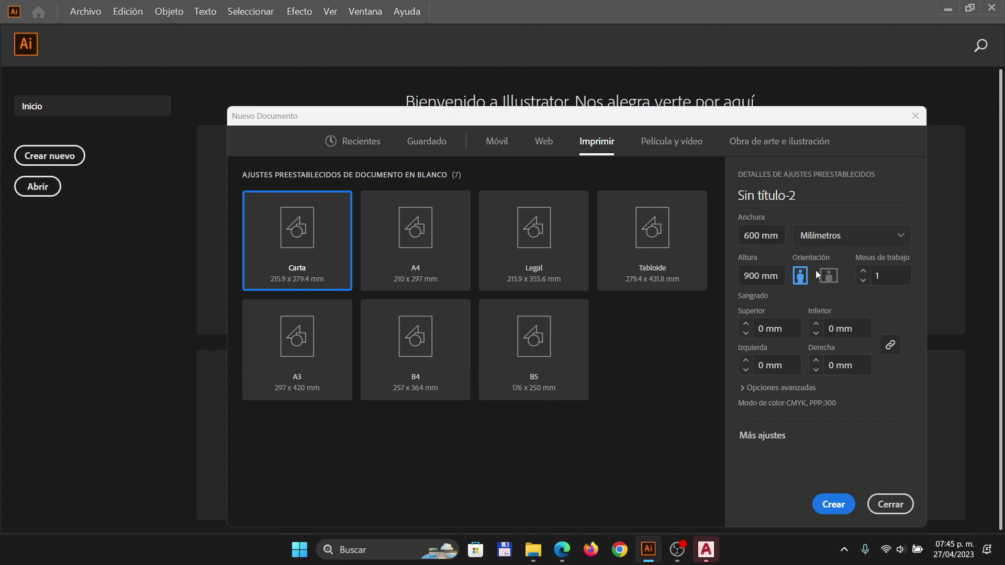
- Expand the new document's advanced options and review the choices for color mode, raster effects and preview mode
{"action": "left_click", "coordinate": [754, 390]}
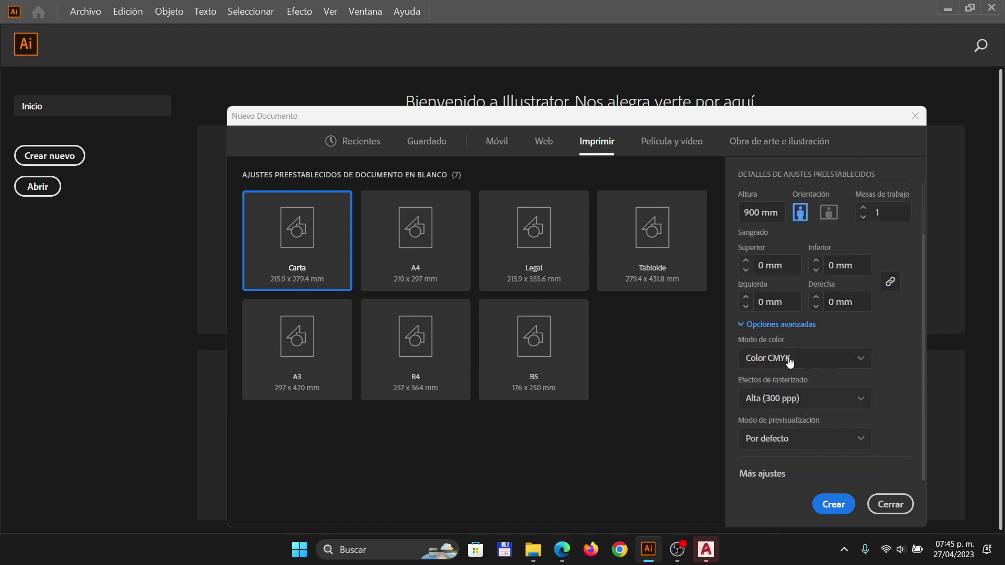
{"action": "left_click", "coordinate": [828, 356]}
{"action": "left_click", "coordinate": [869, 345]}
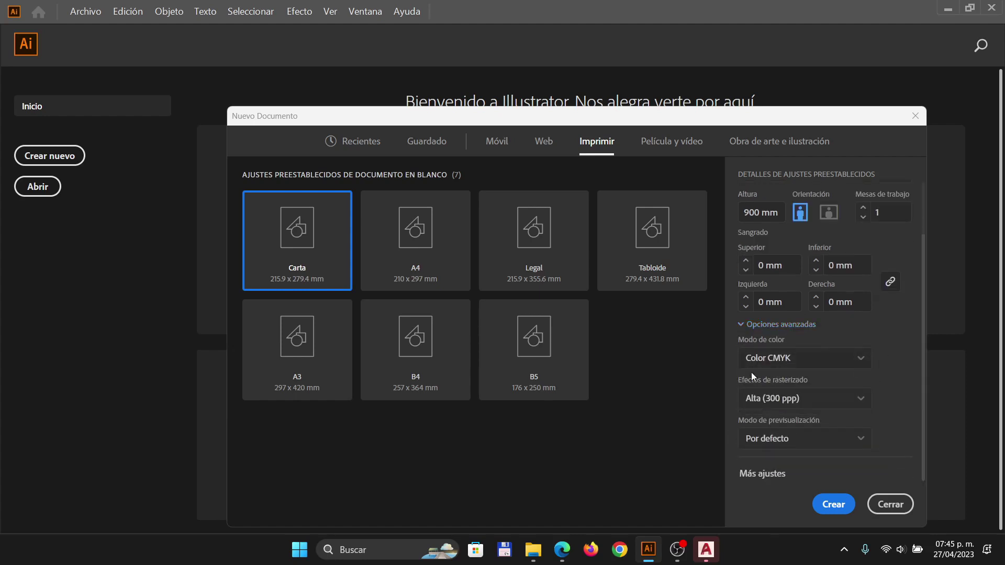
{"action": "left_click", "coordinate": [776, 404]}
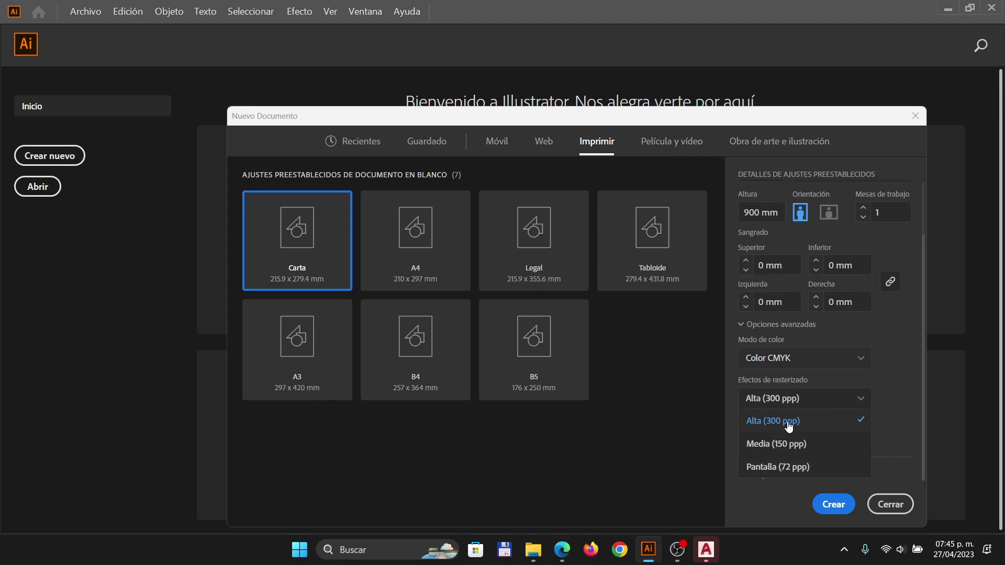
{"action": "left_click", "coordinate": [887, 346]}
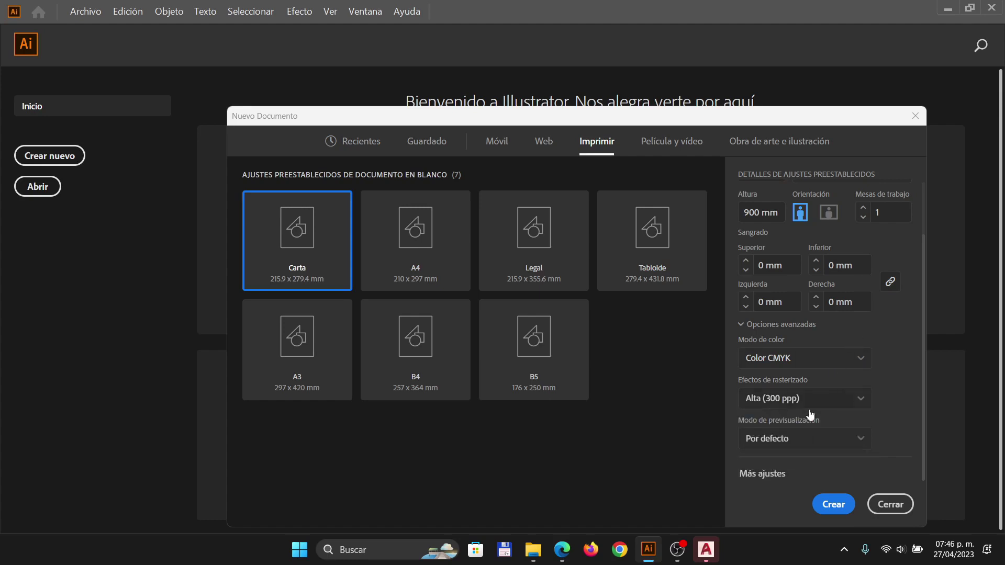
{"action": "left_click", "coordinate": [851, 443]}
{"action": "left_click", "coordinate": [891, 401]}
- Switch to the presentation, look at the INTERFAZ Y HERRAMIENTAS slide, and return to Illustrator's new-document settings
{"action": "left_click", "coordinate": [562, 550]}
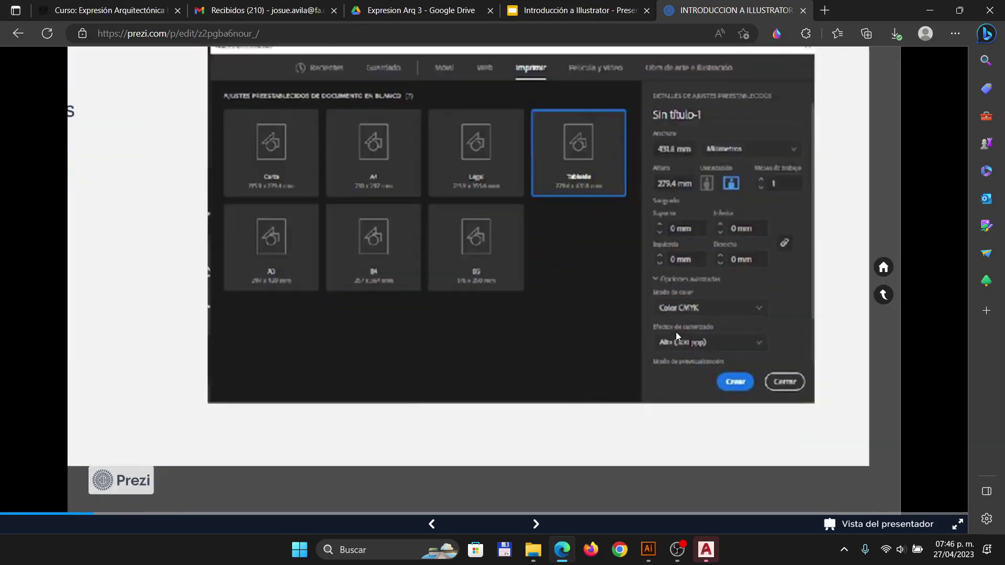
{"action": "key", "text": "Right"}
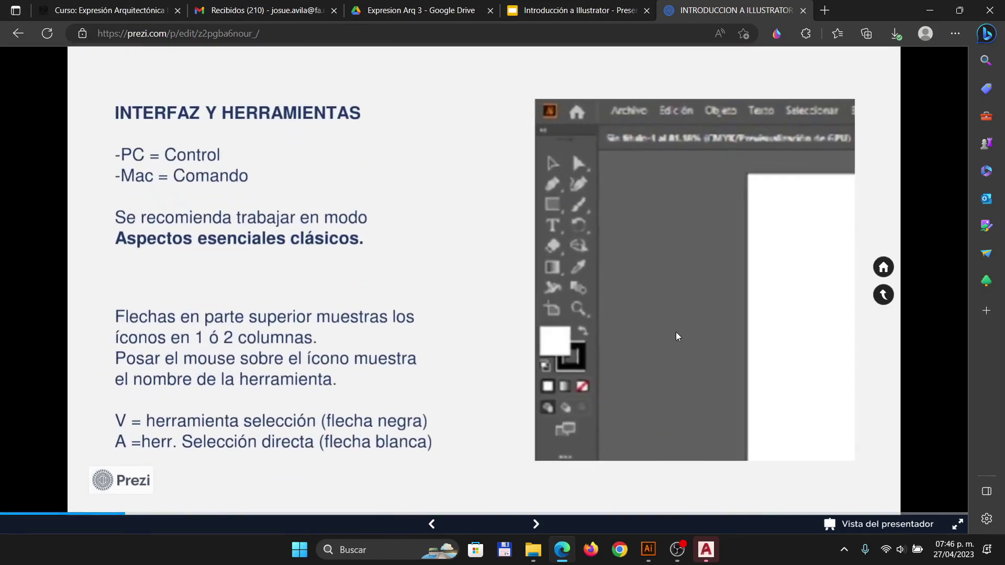
{"action": "key", "text": "alt+Tab"}
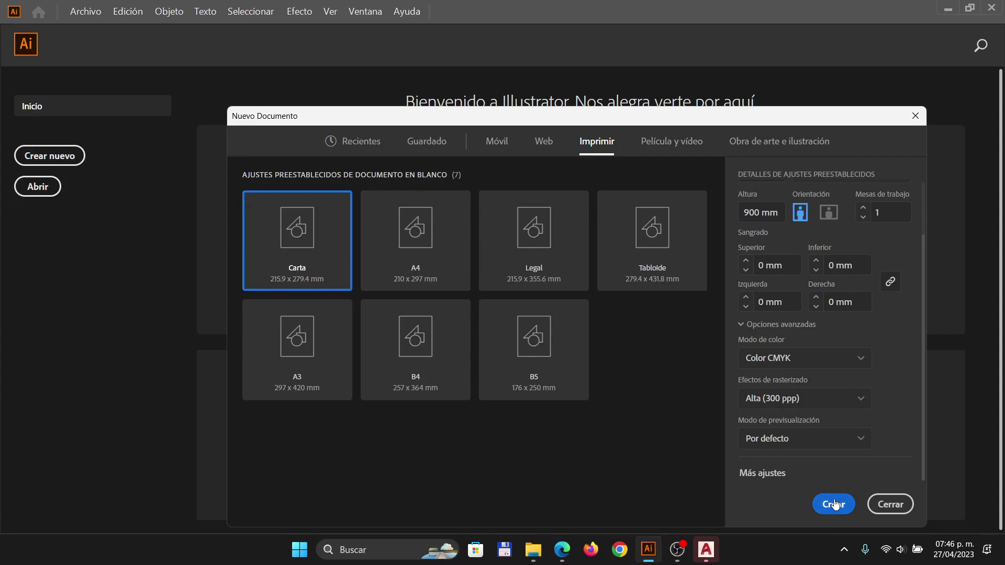
- Check the document's additional settings without changing them and create the portrait CMYK document
{"action": "left_click", "coordinate": [762, 473]}
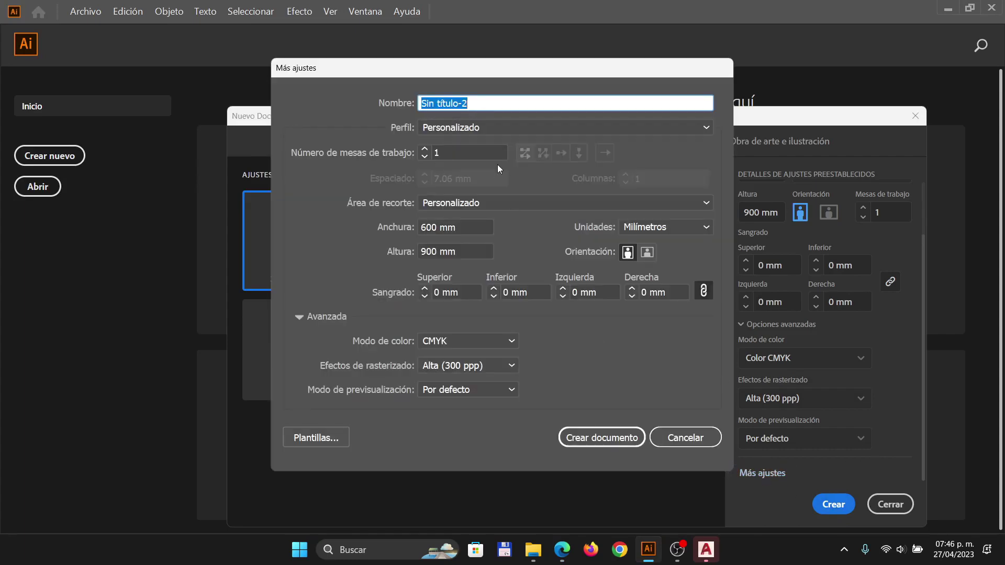
{"action": "left_click", "coordinate": [664, 435]}
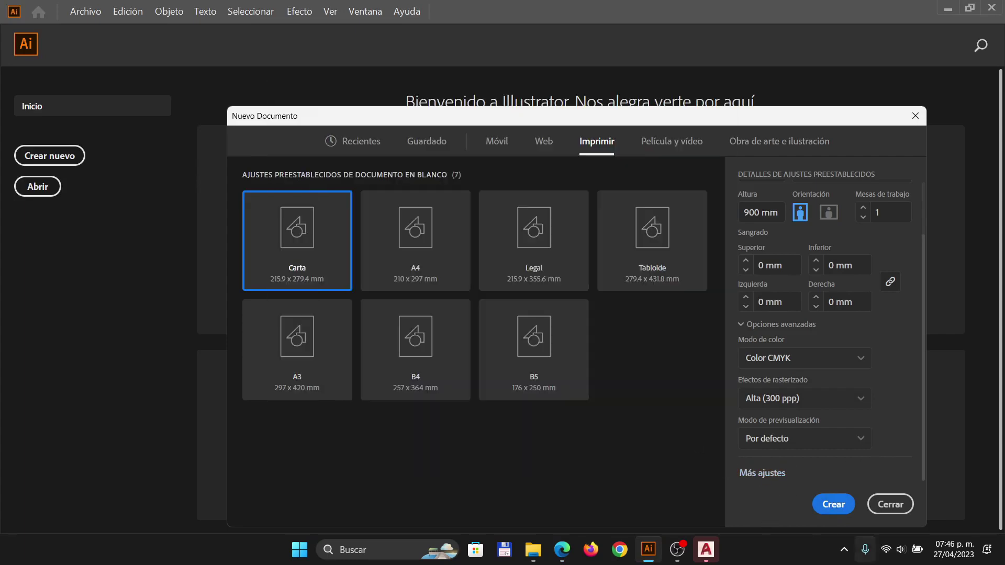
{"action": "left_click", "coordinate": [834, 504]}
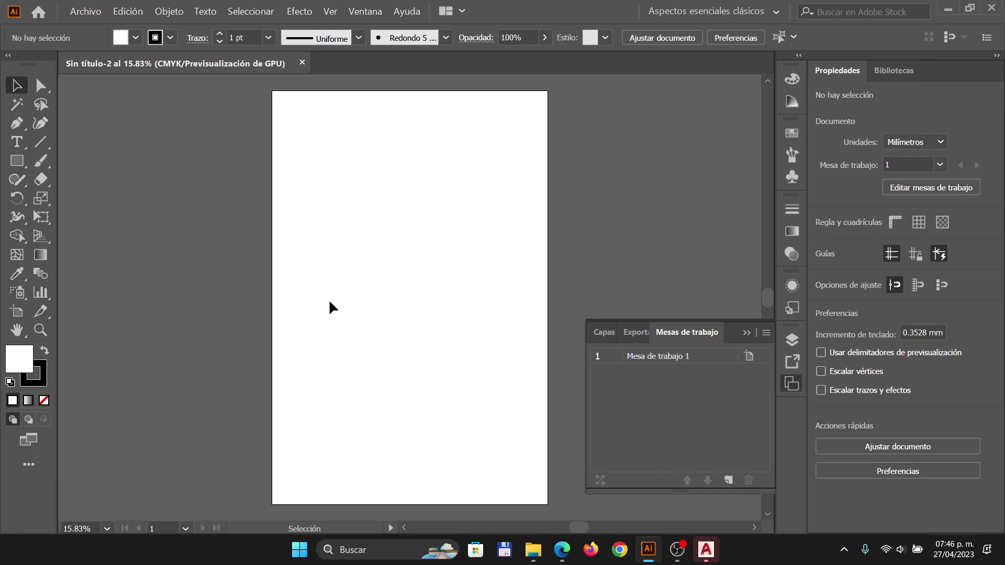
- Try adding a second artboard with the Carta size preset beside the first one, and delete it again
{"action": "scroll", "coordinate": [306, 286], "scroll_direction": "down", "scroll_amount": 2}
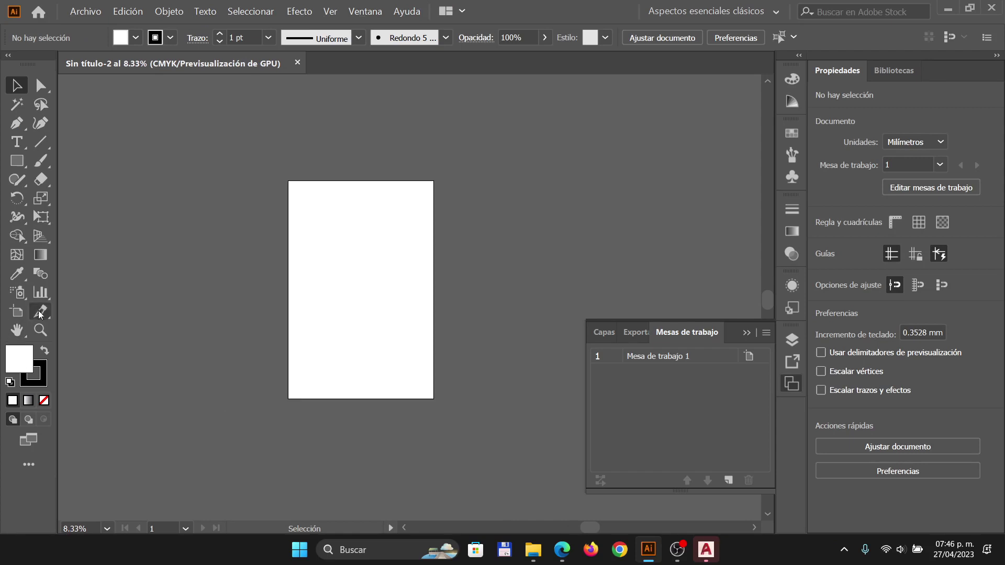
{"action": "left_click", "coordinate": [17, 311]}
{"action": "left_click_drag", "start_coordinate": [479, 181], "coordinate": [569, 287]}
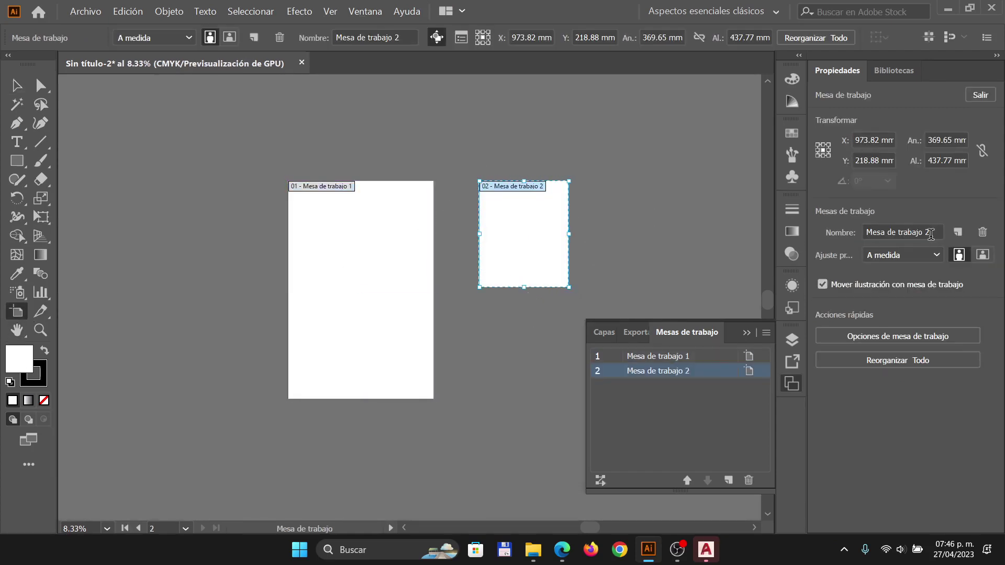
{"action": "left_click", "coordinate": [911, 255]}
{"action": "left_click", "coordinate": [801, 331]}
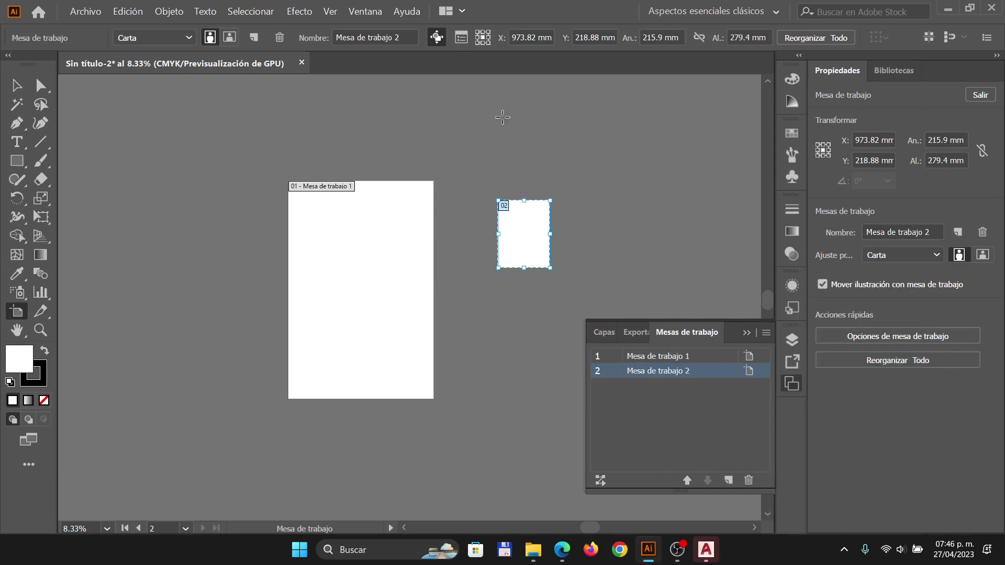
{"action": "key", "text": "Delete"}
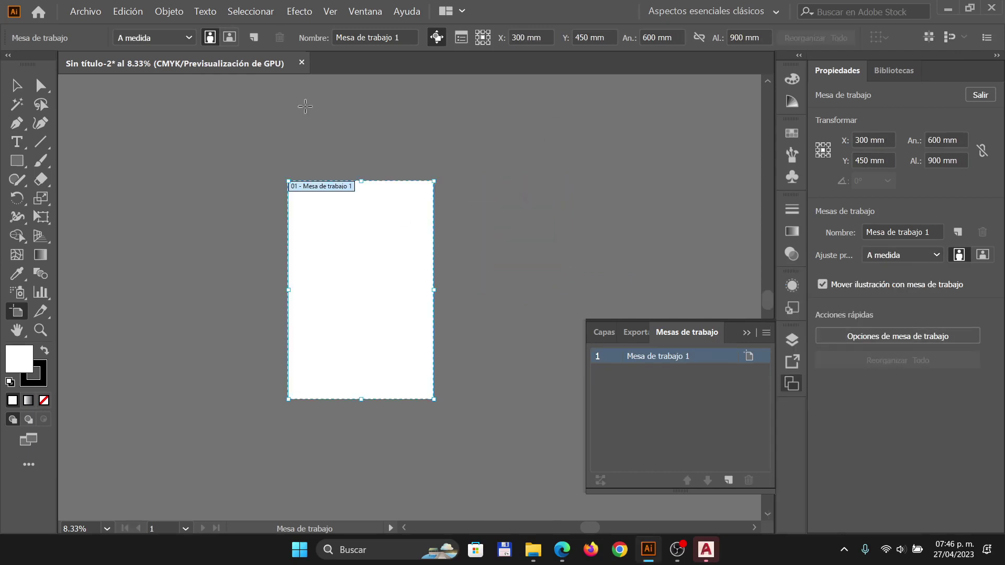
- Leave artboard editing on the 600 × 900 mm document and switch to AutoCAD
{"action": "key", "text": "Escape"}
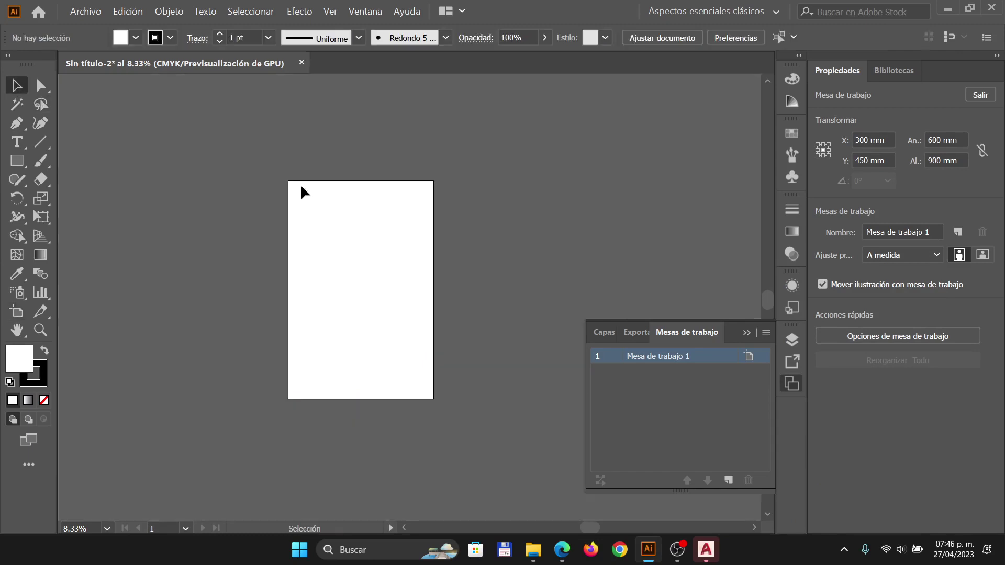
{"action": "scroll", "coordinate": [401, 241], "scroll_direction": "up", "scroll_amount": 1}
{"action": "scroll", "coordinate": [265, 296], "scroll_direction": "up", "scroll_amount": 1}
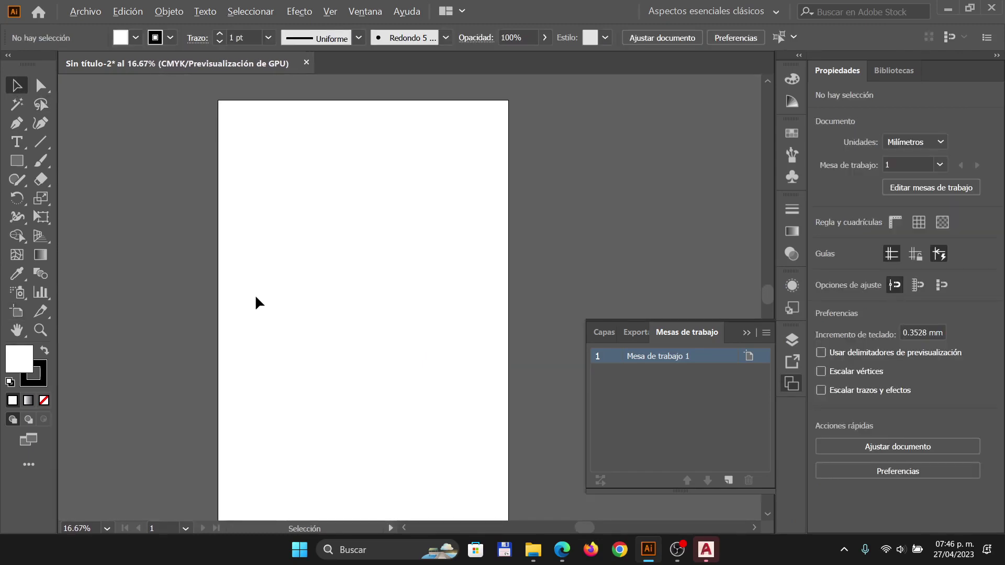
{"action": "scroll", "coordinate": [314, 272], "scroll_direction": "down", "scroll_amount": 1}
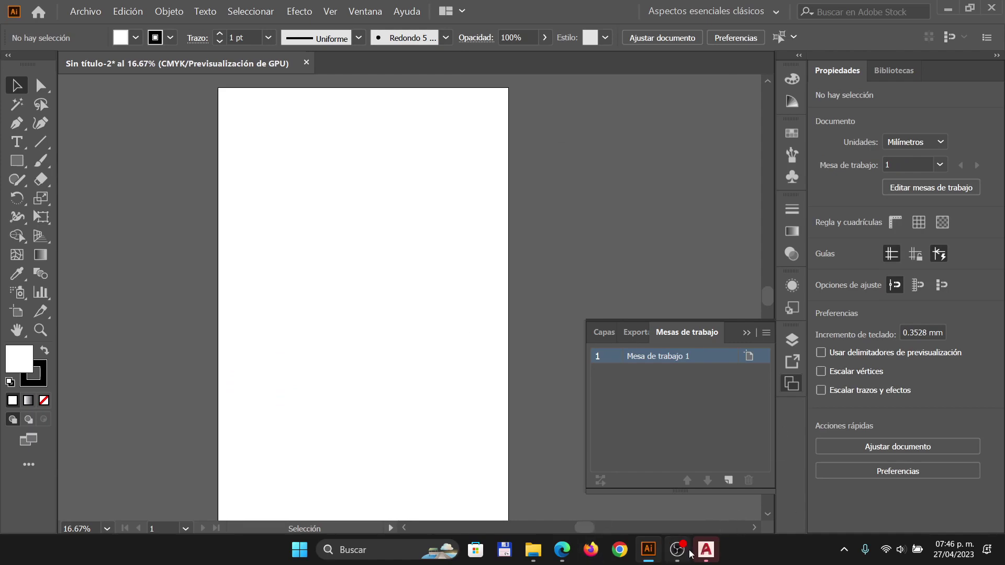
{"action": "left_click", "coordinate": [706, 550]}
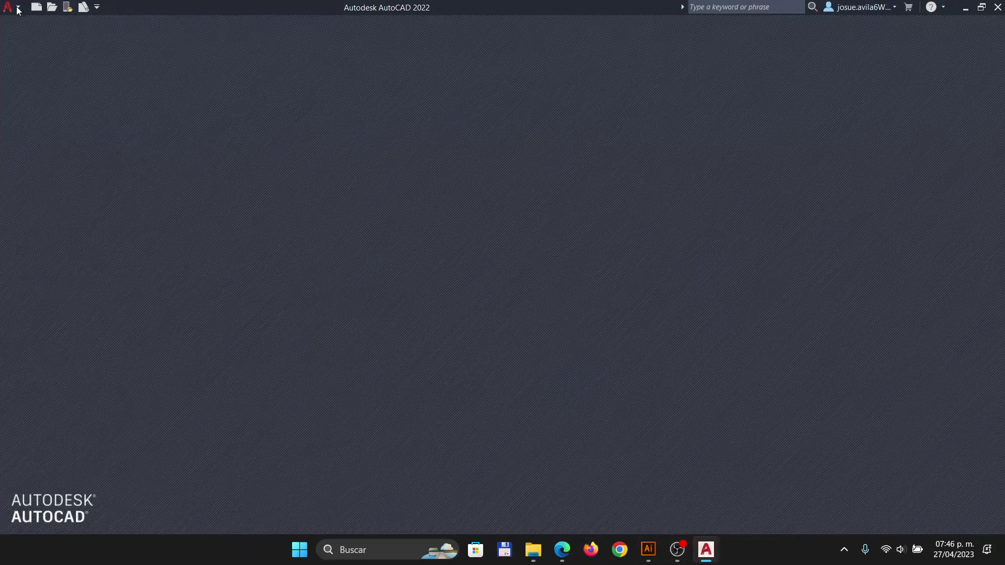
{"action": "left_click", "coordinate": [713, 554]}
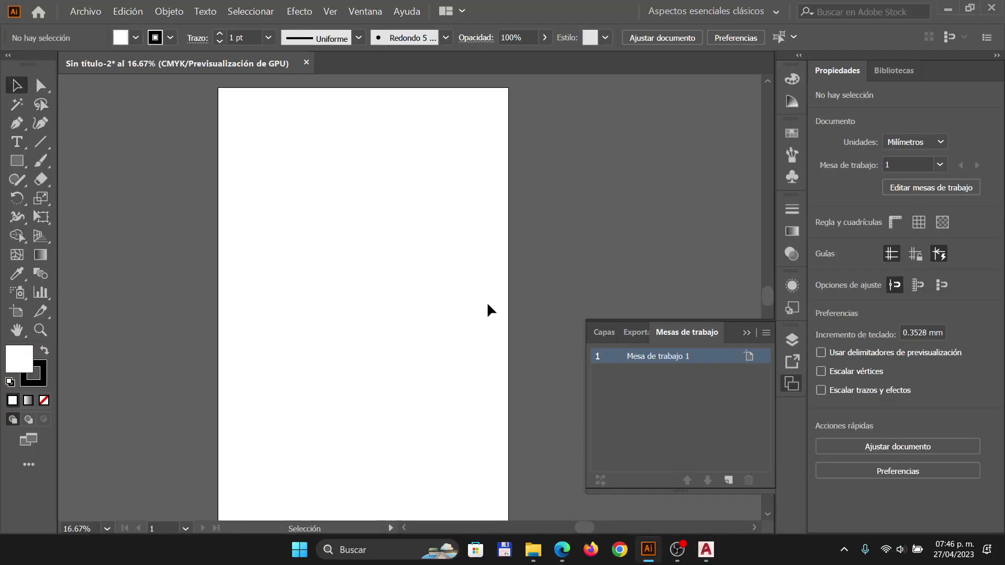
{"action": "left_click", "coordinate": [706, 550]}
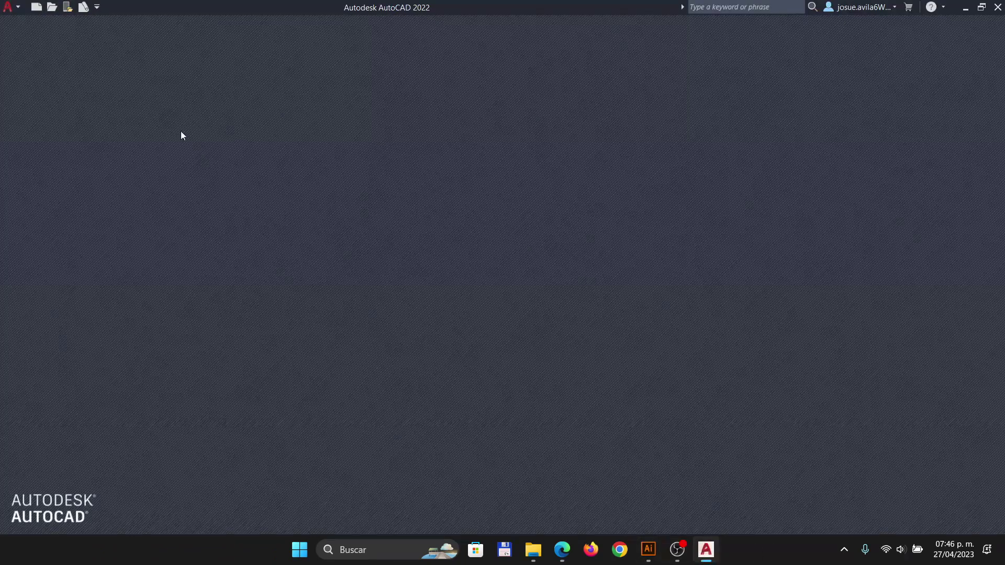
- Start a new AutoCAD drawing and turn off its grid display
{"action": "left_click", "coordinate": [34, 6]}
{"action": "double_click", "coordinate": [398, 230]}
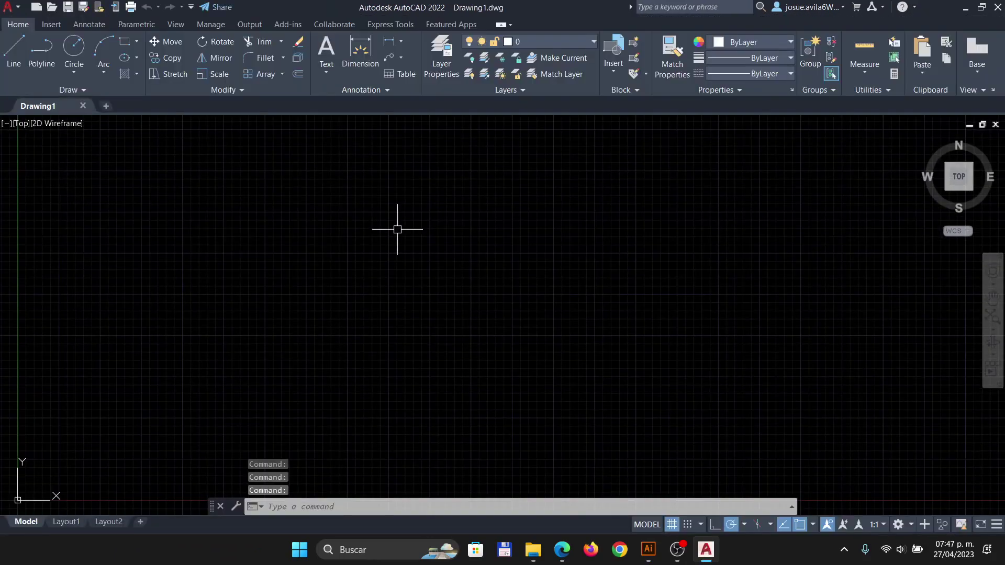
{"action": "left_click", "coordinate": [676, 546]}
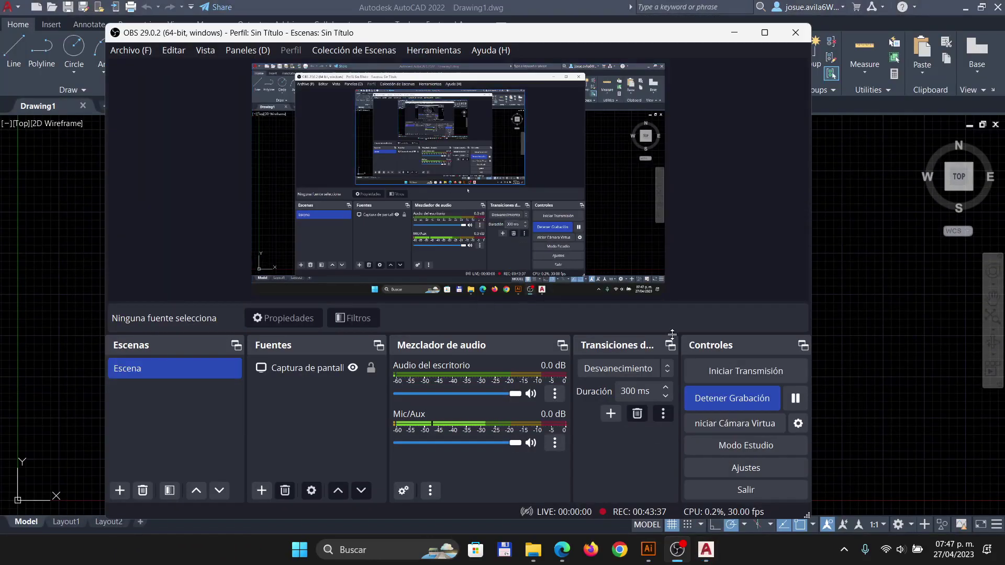
{"action": "left_click", "coordinate": [837, 418]}
{"action": "key", "text": "F7"}
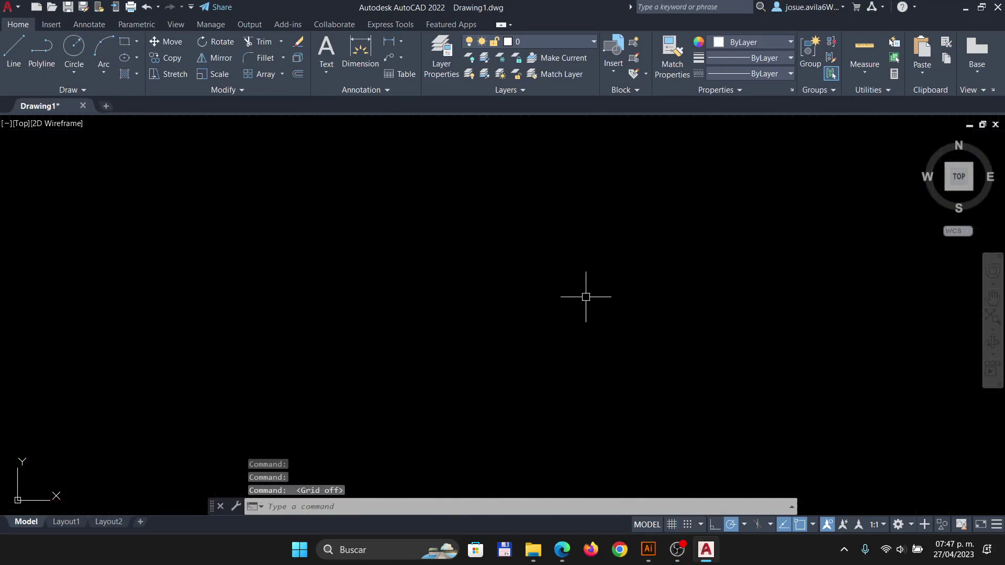
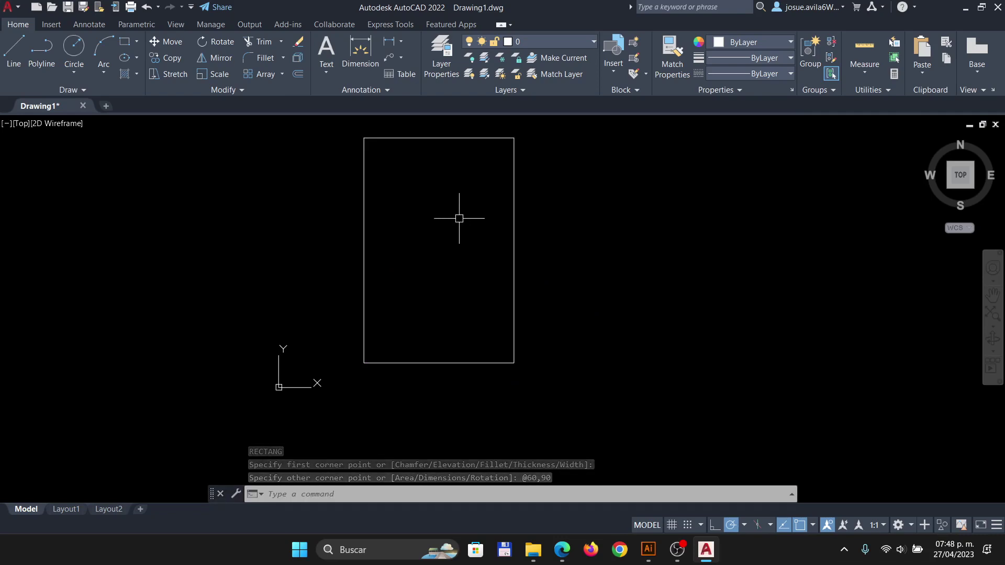
- Offset the 60 × 90 rectangle inward by 1.5 to form an inner margin frame
{"action": "type", "text": "O"}
{"action": "key", "text": "Return"}
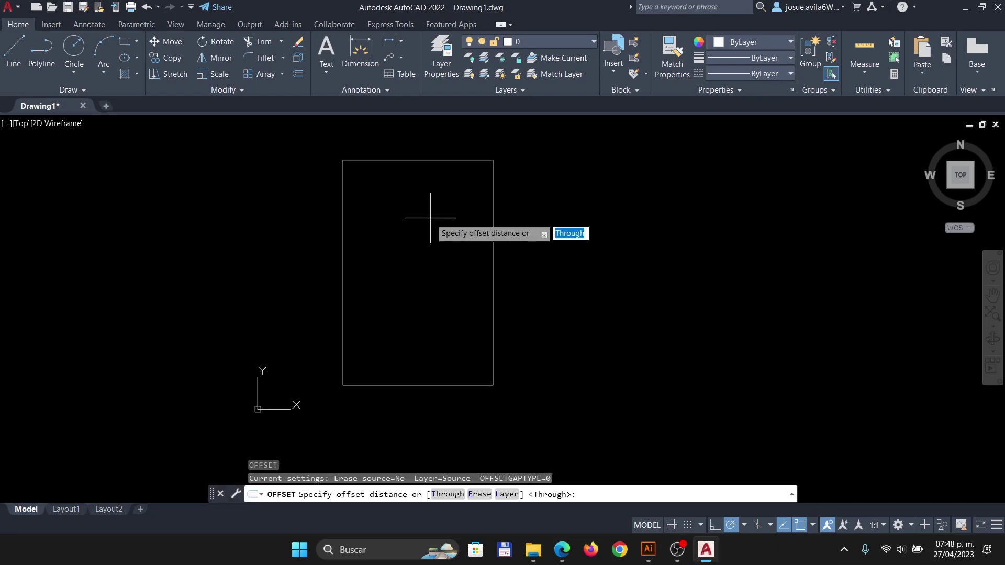
{"action": "type", "text": "1.5"}
{"action": "key", "text": "Return"}
{"action": "left_click", "coordinate": [421, 160]}
{"action": "left_click", "coordinate": [408, 221]}
{"action": "key", "text": "Return"}
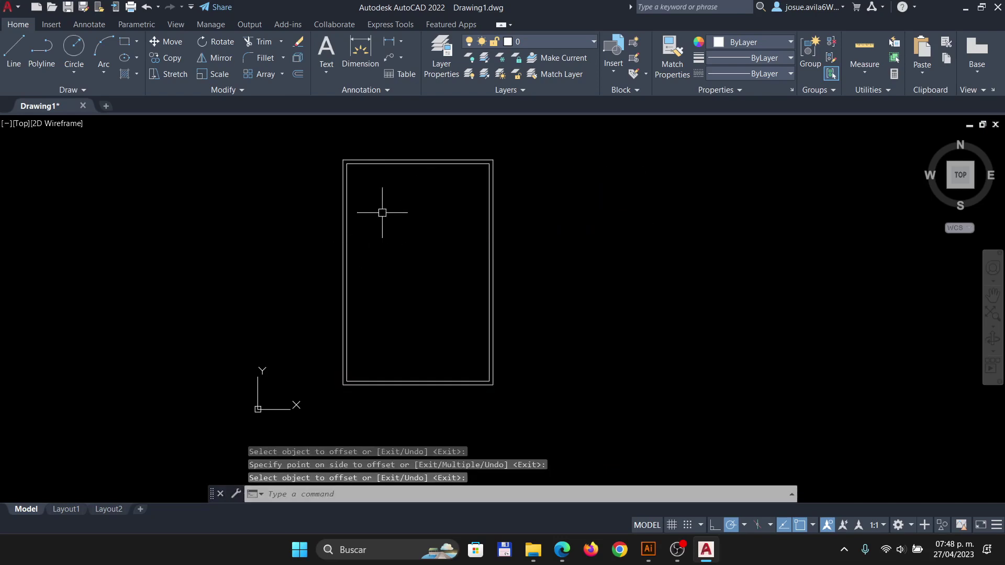
- Explode the inner rectangle into separate lines
{"action": "scroll", "coordinate": [453, 164], "scroll_direction": "up", "scroll_amount": 3}
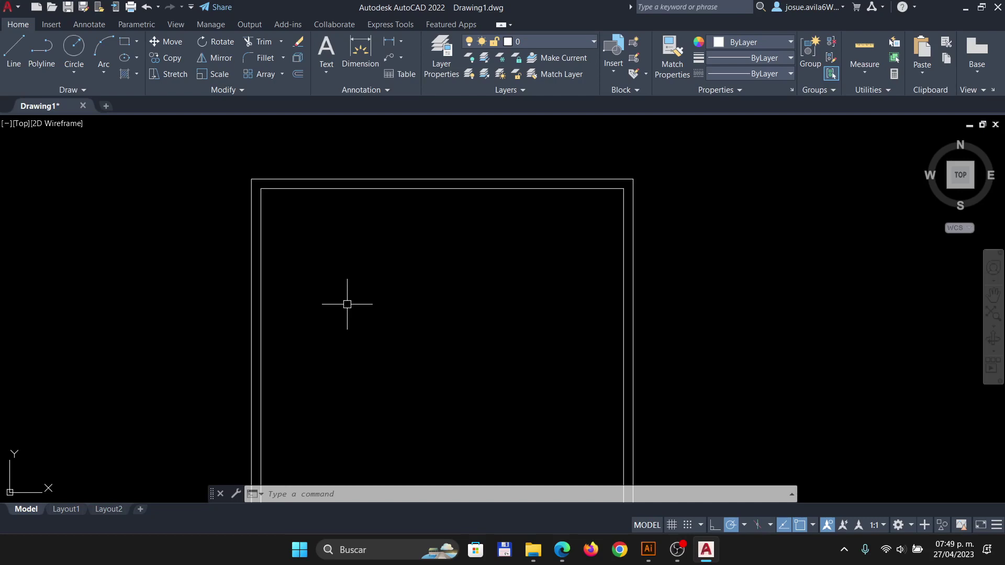
{"action": "type", "text": "x"}
{"action": "key", "text": "Return"}
{"action": "left_click", "coordinate": [335, 187]}
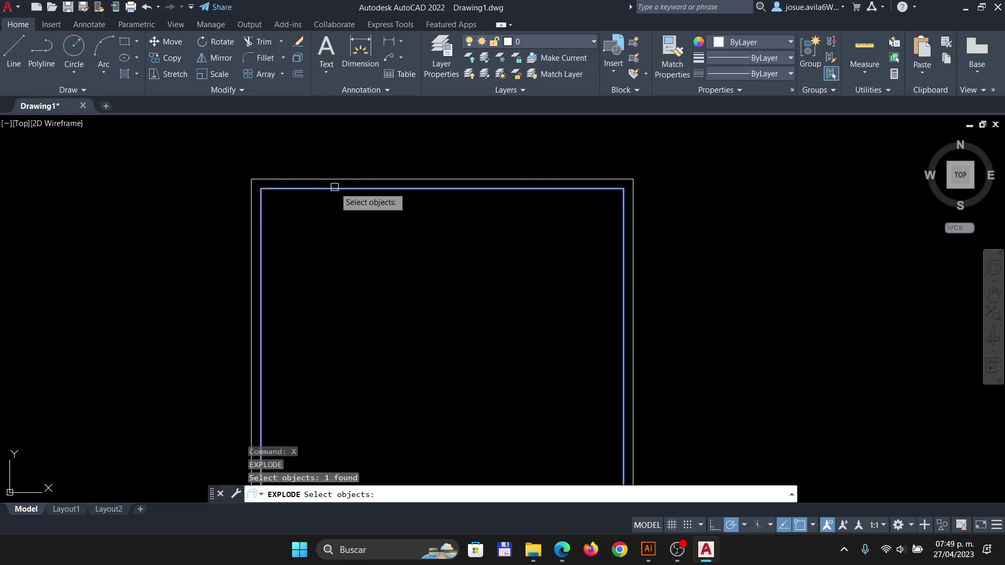
{"action": "key", "text": "Return"}
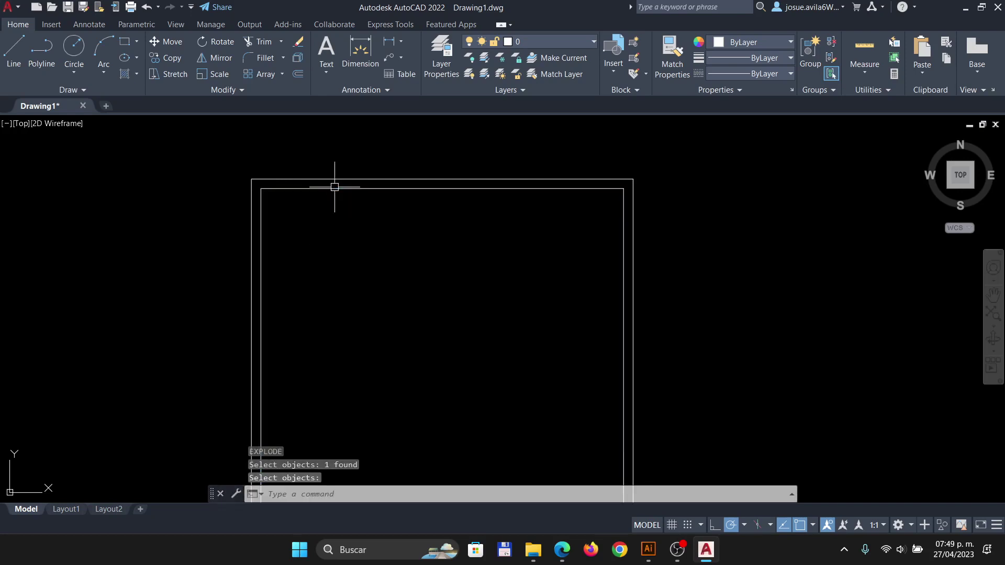
{"action": "type", "text": "DIV"}
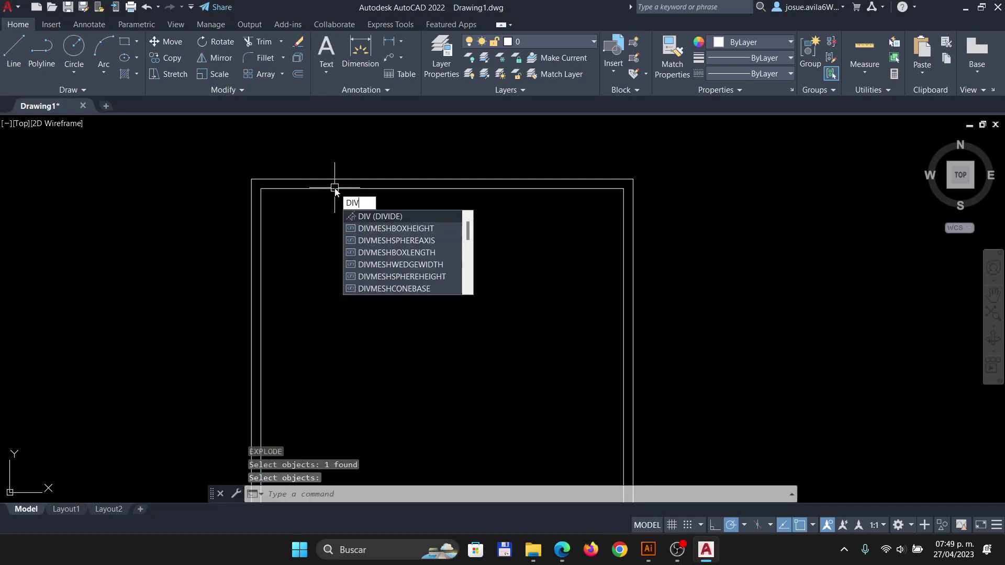
{"action": "key", "text": "Return"}
{"action": "key", "text": "Return"}
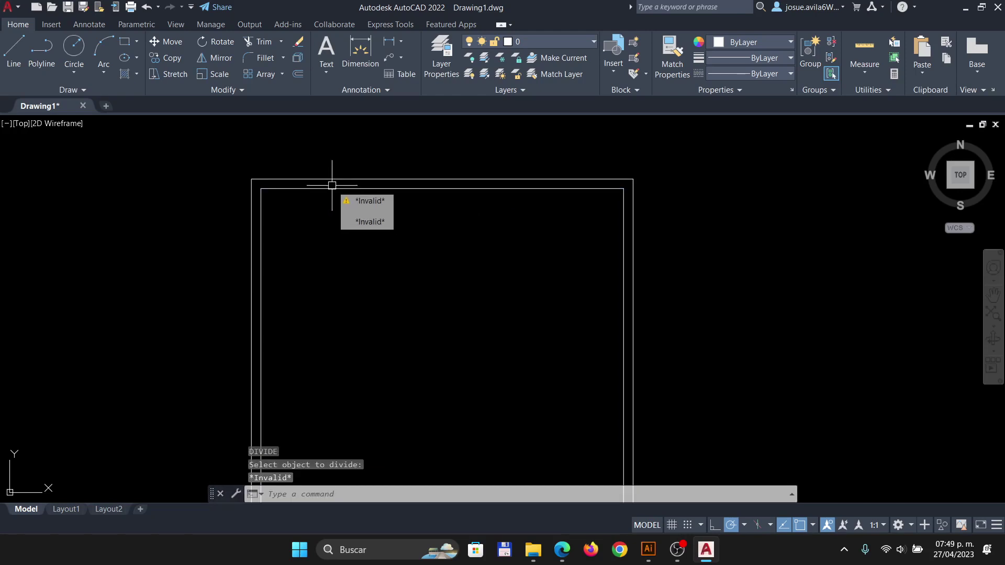
{"action": "left_click", "coordinate": [304, 190]}
{"action": "key", "text": "Escape"}
- Divide the inner frame's top line into 9 equal segments and check the division points by selecting them
{"action": "type", "text": "D"}
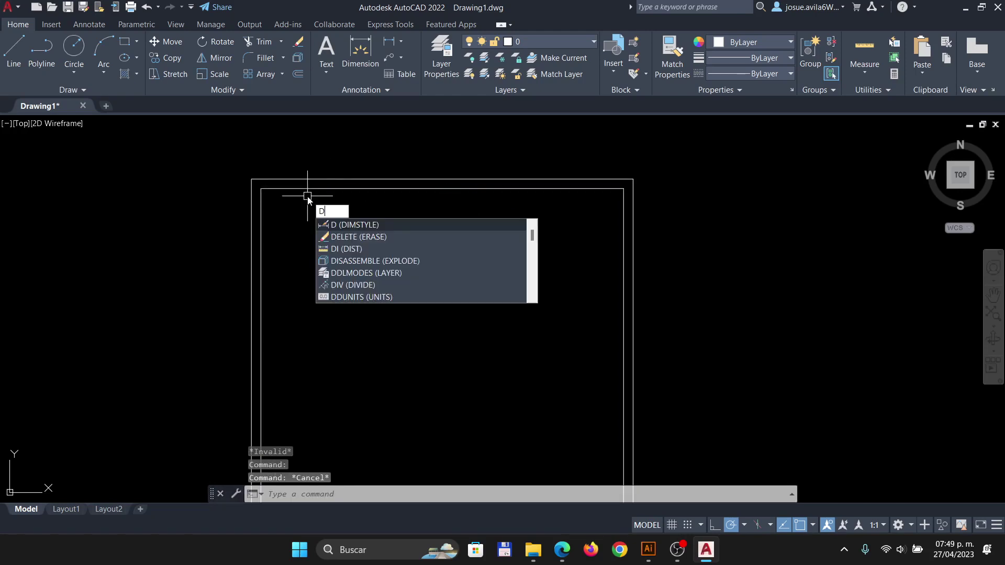
{"action": "type", "text": "I"}
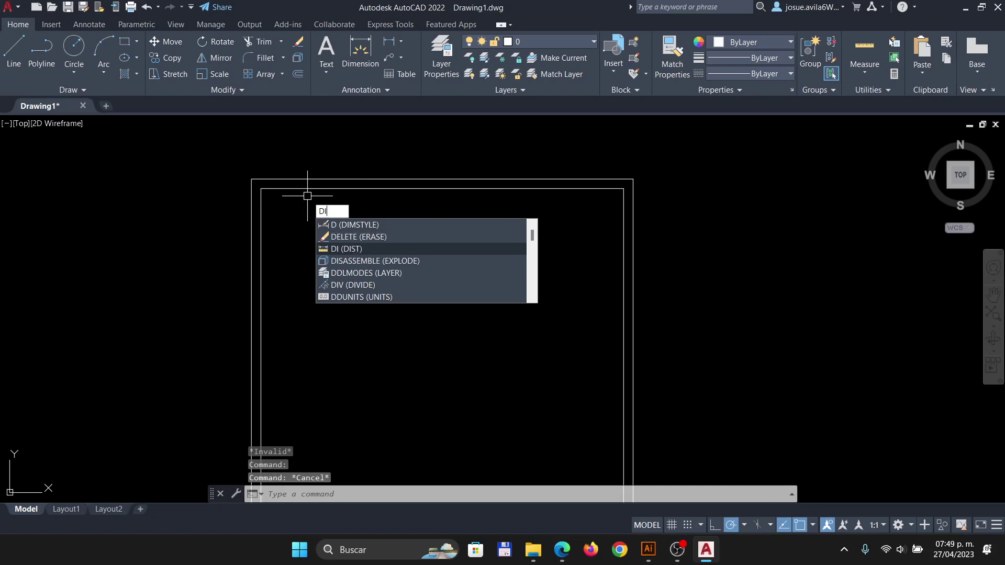
{"action": "left_click", "coordinate": [361, 249]}
{"action": "left_click", "coordinate": [340, 190]}
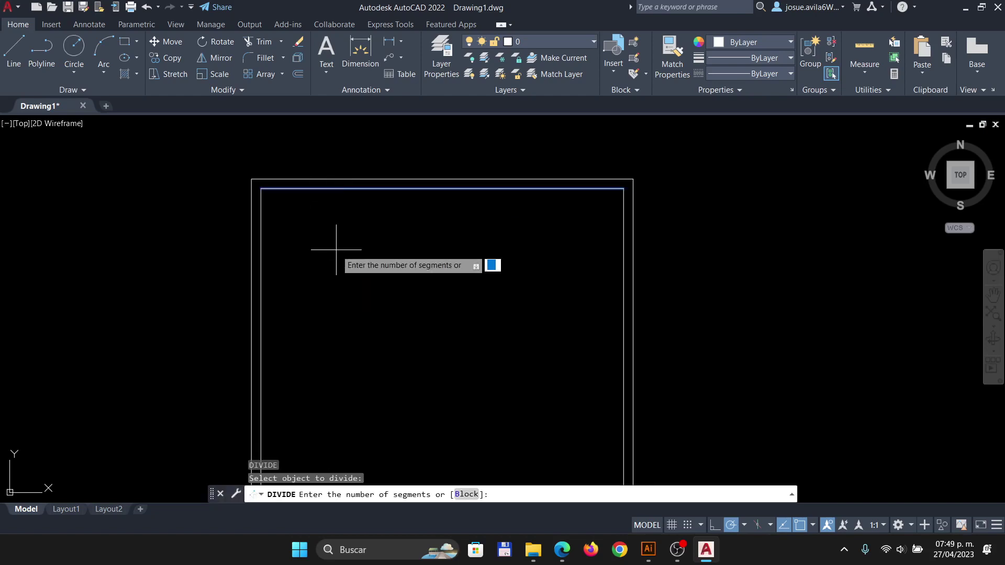
{"action": "type", "text": "9"}
{"action": "key", "text": "Return"}
{"action": "left_click", "coordinate": [294, 158]}
{"action": "left_click", "coordinate": [631, 207]}
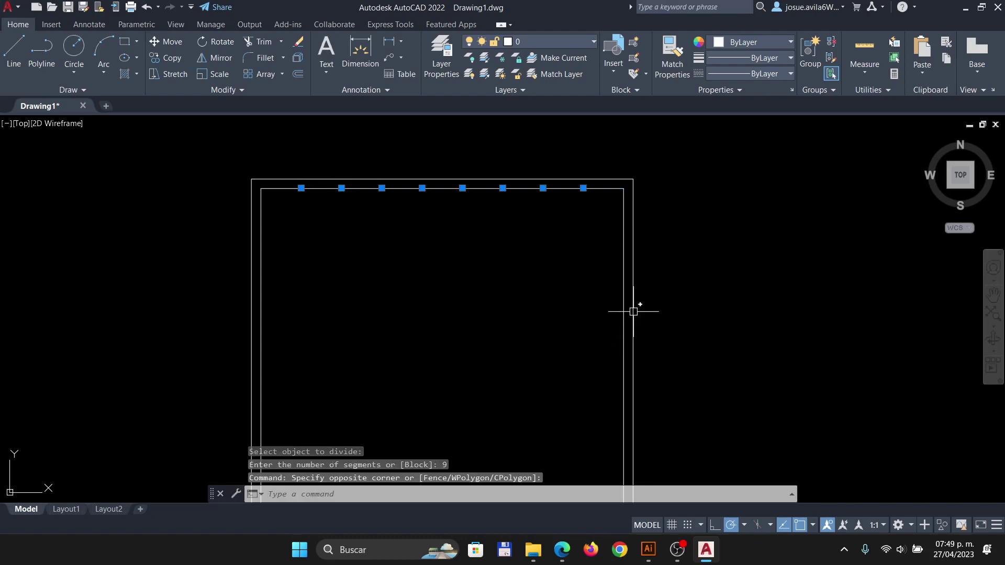
{"action": "key", "text": "Escape"}
- Divide the inner frame's left line into 9 equal segments
{"action": "type", "text": "DIV"}
{"action": "key", "text": "Return"}
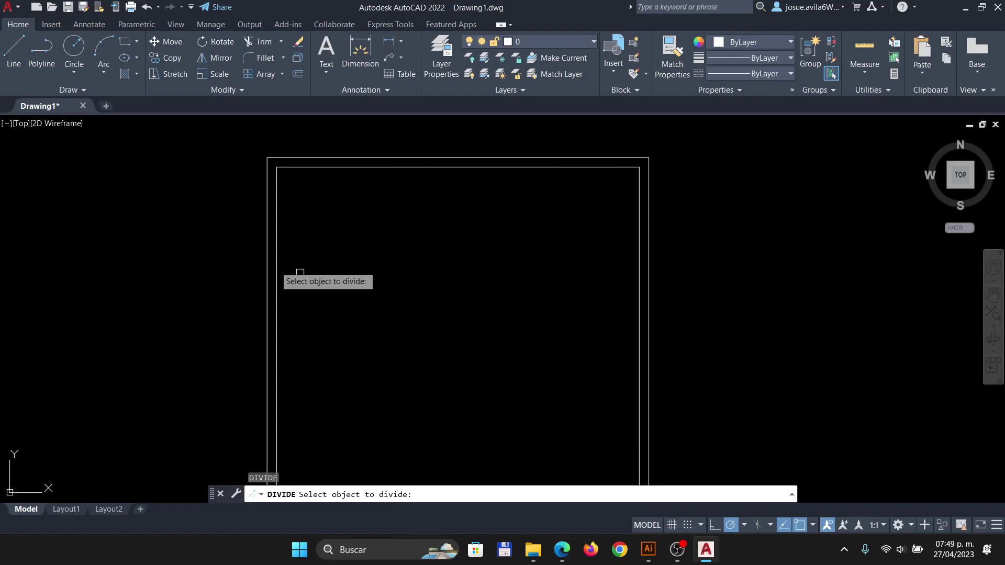
{"action": "left_click", "coordinate": [277, 262]}
{"action": "scroll", "coordinate": [315, 199], "scroll_direction": "down", "scroll_amount": 2}
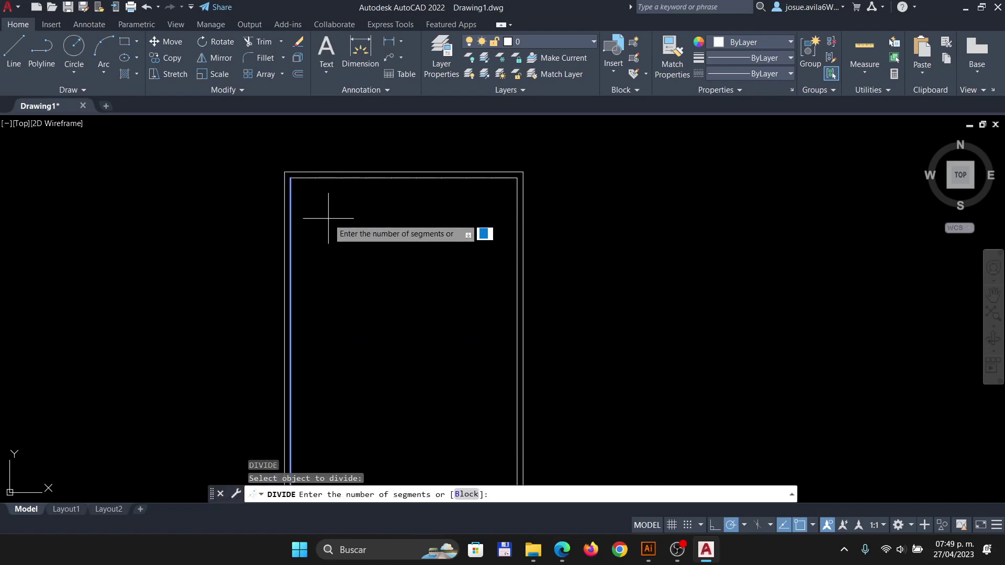
{"action": "key", "text": "Return"}
{"action": "key", "text": "Return"}
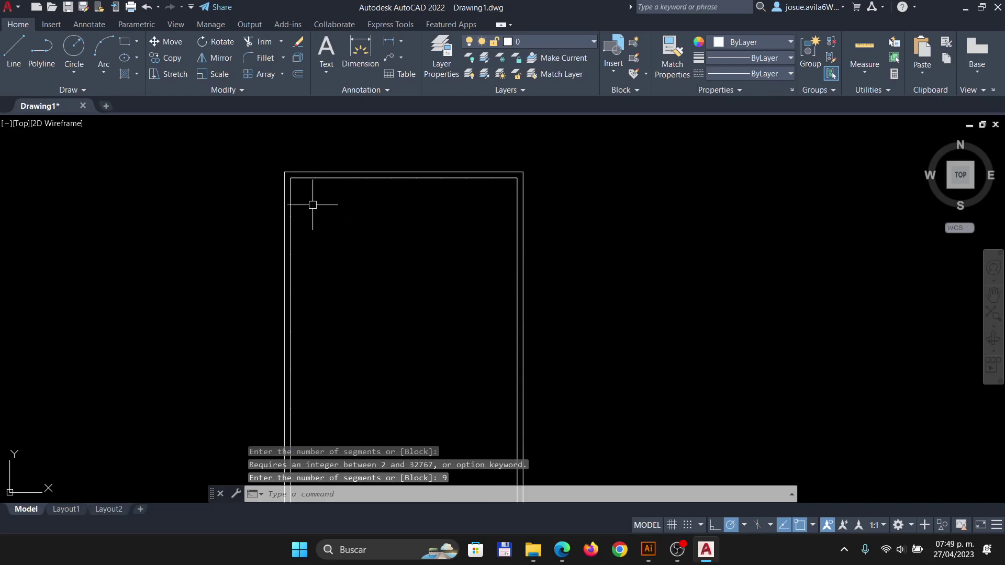
- Try copying the inner frame's left line to the first division point, and erase the copy
{"action": "type", "text": "co"}
{"action": "key", "text": "Return"}
{"action": "scroll", "coordinate": [290, 191], "scroll_direction": "up", "scroll_amount": 2}
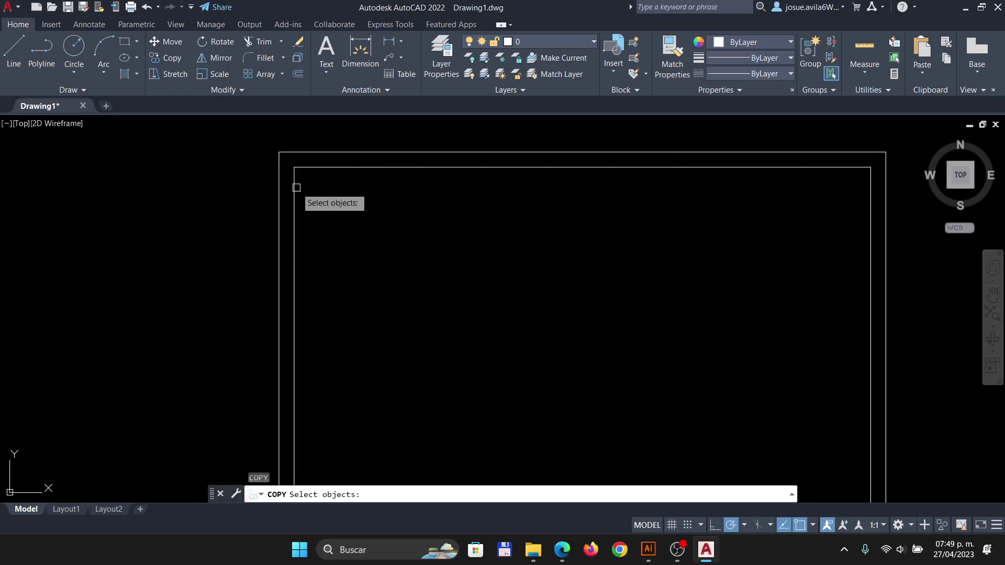
{"action": "left_click", "coordinate": [294, 168]}
{"action": "key", "text": "Return"}
{"action": "left_click", "coordinate": [295, 168]}
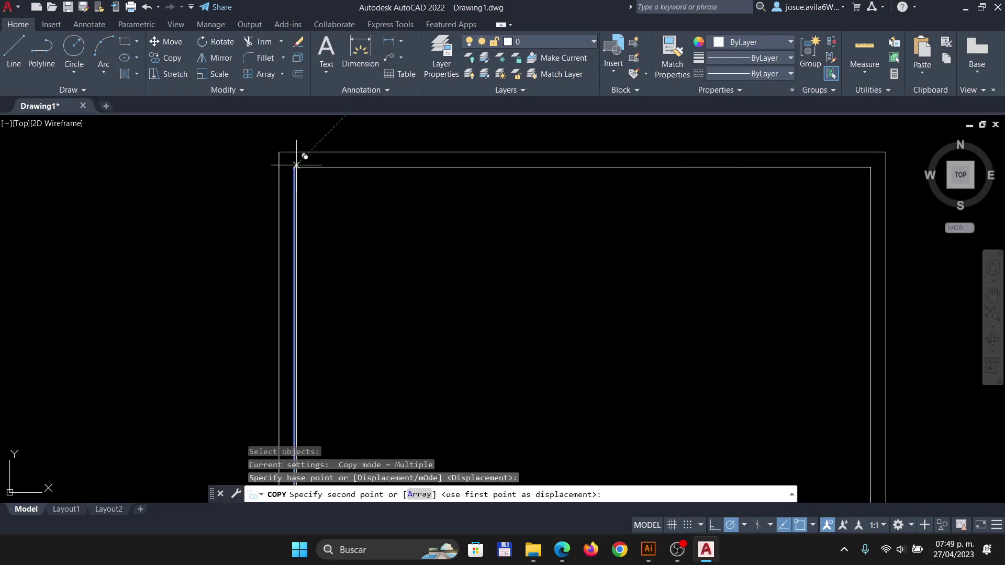
{"action": "left_click", "coordinate": [358, 167]}
{"action": "key", "text": "Return"}
{"action": "type", "text": "E"}
{"action": "key", "text": "Return"}
{"action": "left_click", "coordinate": [365, 196]}
{"action": "left_click", "coordinate": [333, 217]}
{"action": "key", "text": "Return"}
- Copy the inner frame's left line from its top endpoint to each division point along the top line, making nine columns
{"action": "type", "text": "co"}
{"action": "key", "text": "Return"}
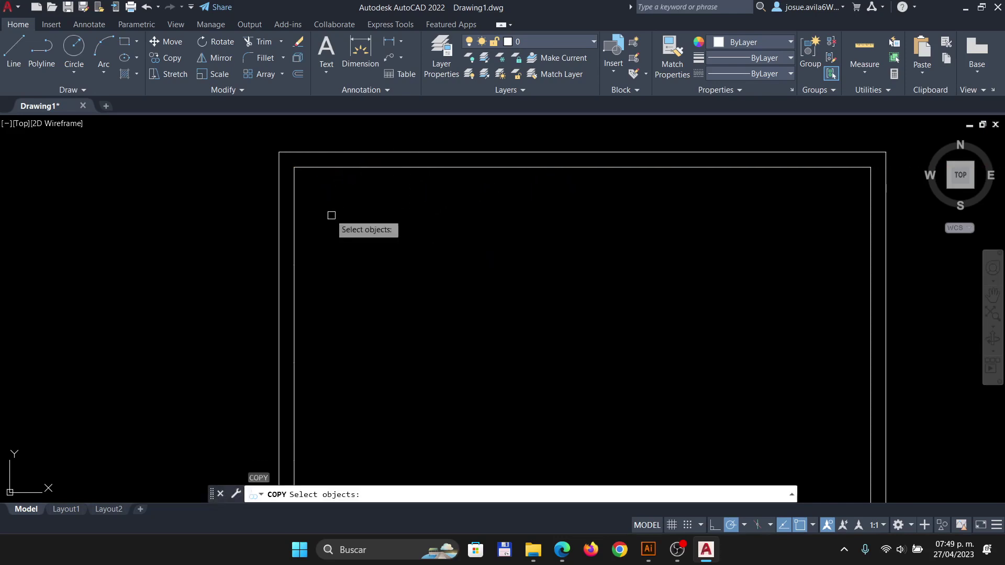
{"action": "left_click", "coordinate": [294, 184]}
{"action": "key", "text": "Return"}
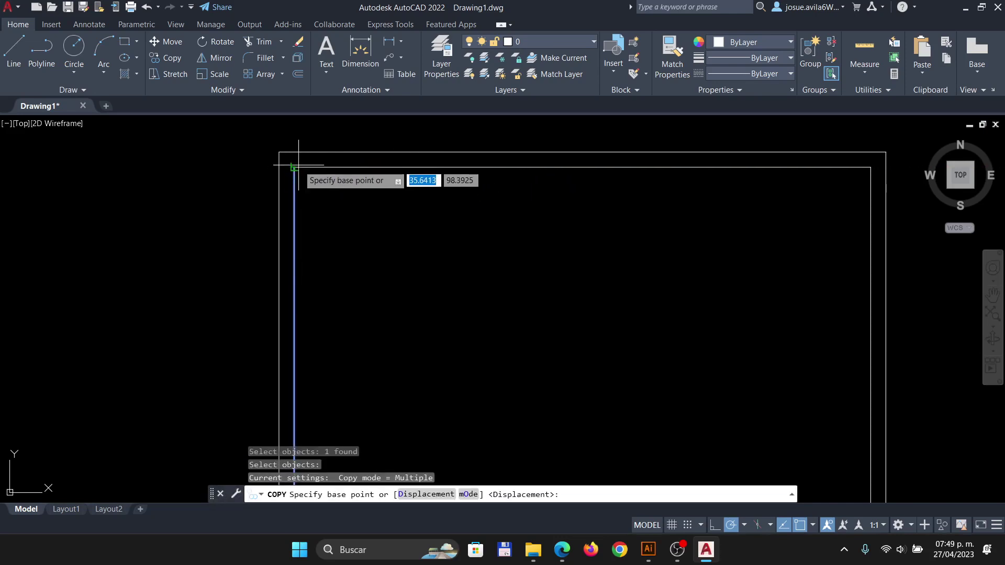
{"action": "scroll", "coordinate": [295, 167], "scroll_direction": "up", "scroll_amount": 1}
{"action": "left_click", "coordinate": [295, 167]}
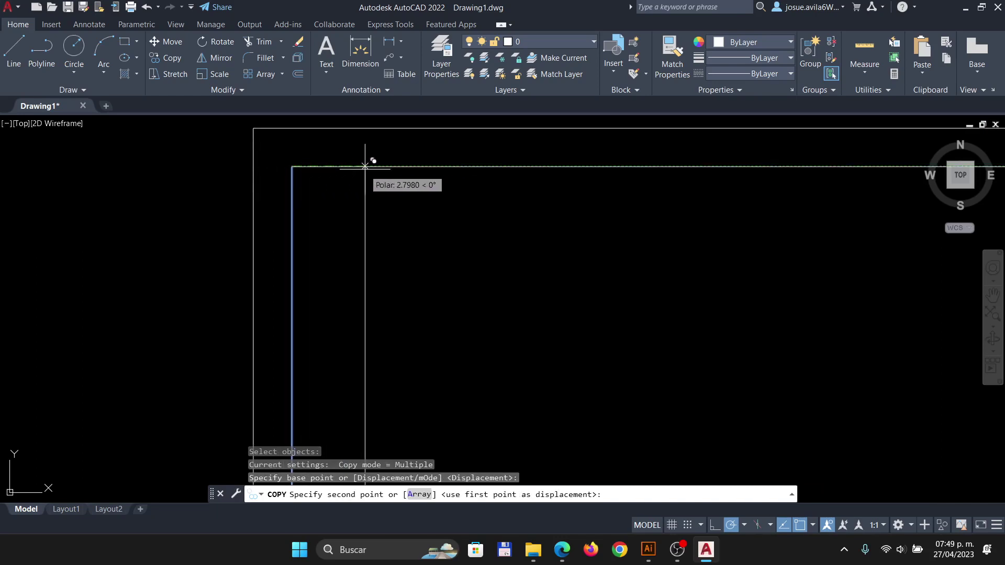
{"action": "scroll", "coordinate": [461, 167], "scroll_direction": "down", "scroll_amount": 3}
{"action": "left_click", "coordinate": [455, 167]}
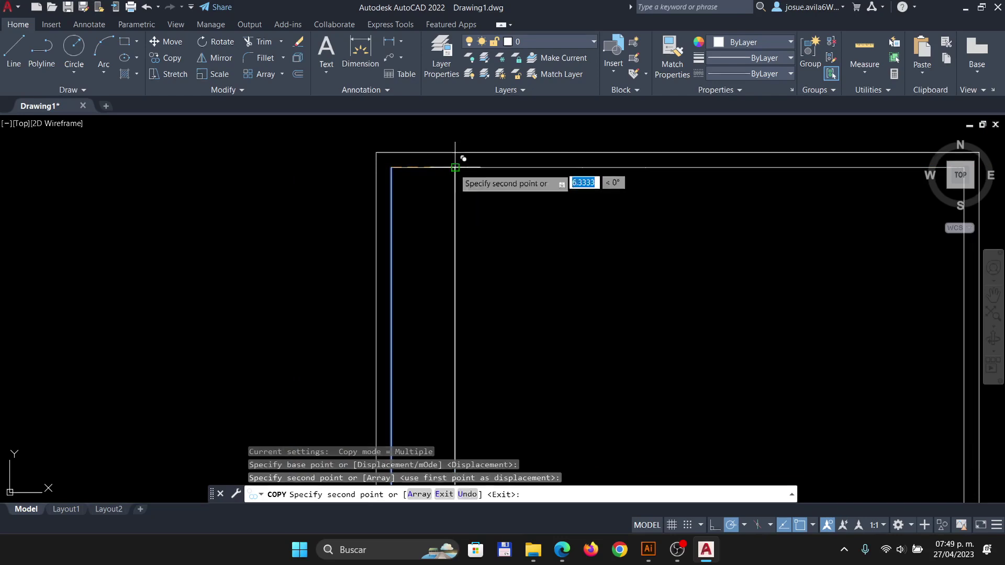
{"action": "left_click", "coordinate": [518, 168]}
{"action": "left_click", "coordinate": [582, 167]}
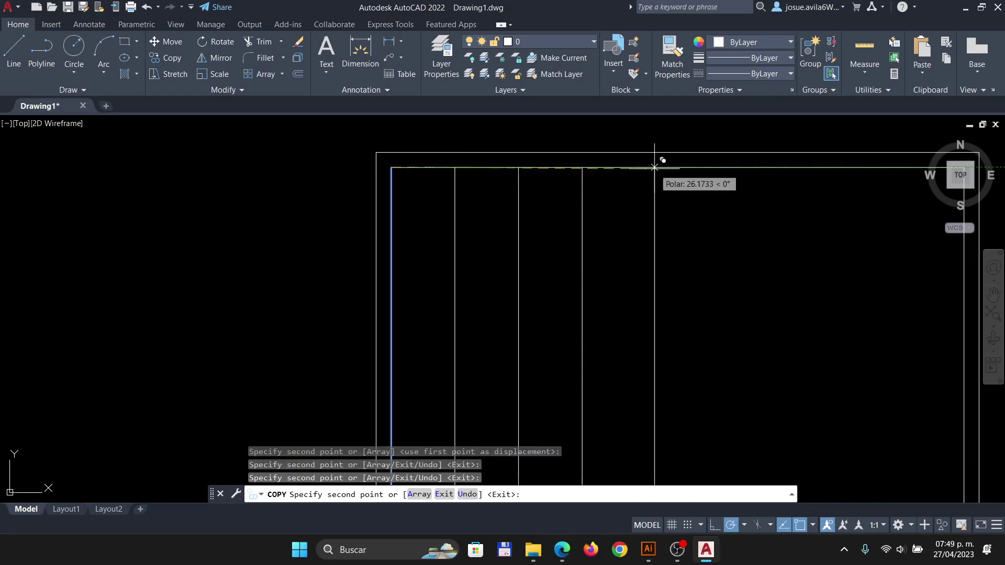
{"action": "left_click", "coordinate": [646, 168]}
{"action": "left_click", "coordinate": [709, 167]}
{"action": "left_click", "coordinate": [773, 167]}
{"action": "left_click", "coordinate": [837, 167]}
{"action": "left_click", "coordinate": [786, 191]}
{"action": "key", "text": "Return"}
- Copy the inner frame's top line from its left endpoint down to each division point on the left line, making nine rows
{"action": "key", "text": "Return"}
{"action": "left_click", "coordinate": [829, 191]}
{"action": "key", "text": "Return"}
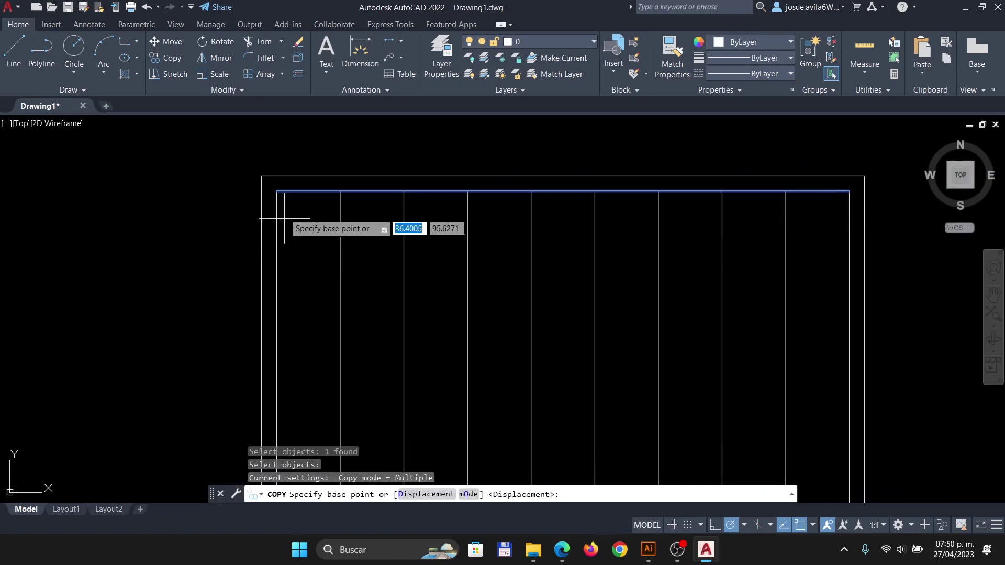
{"action": "left_click", "coordinate": [276, 191]}
{"action": "scroll", "coordinate": [277, 191], "scroll_direction": "down", "scroll_amount": 2}
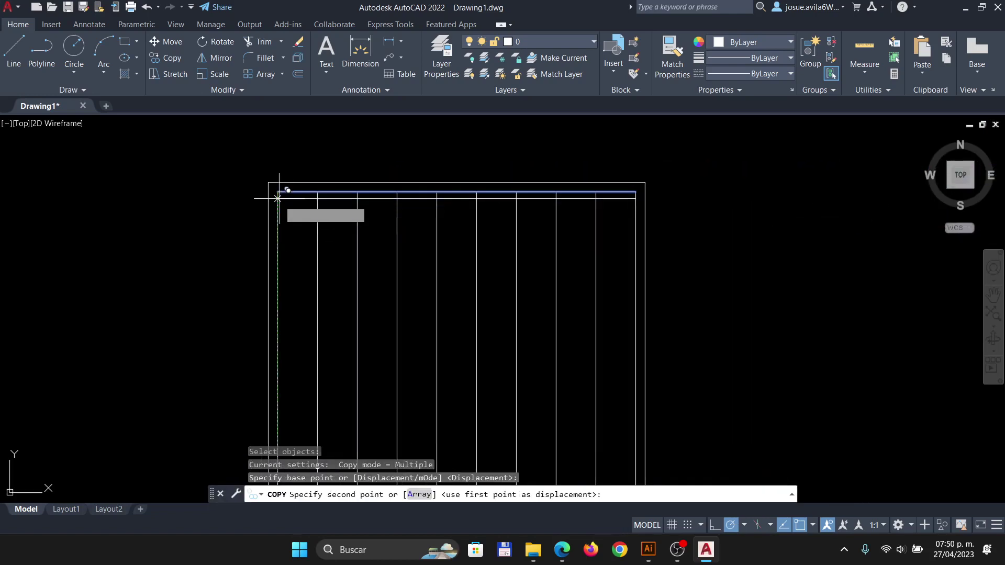
{"action": "left_click", "coordinate": [277, 252]}
{"action": "left_click", "coordinate": [278, 312]}
{"action": "scroll", "coordinate": [278, 313], "scroll_direction": "down", "scroll_amount": 3}
{"action": "scroll", "coordinate": [283, 272], "scroll_direction": "up", "scroll_amount": 1}
{"action": "left_click", "coordinate": [283, 271]}
{"action": "left_click", "coordinate": [283, 309]}
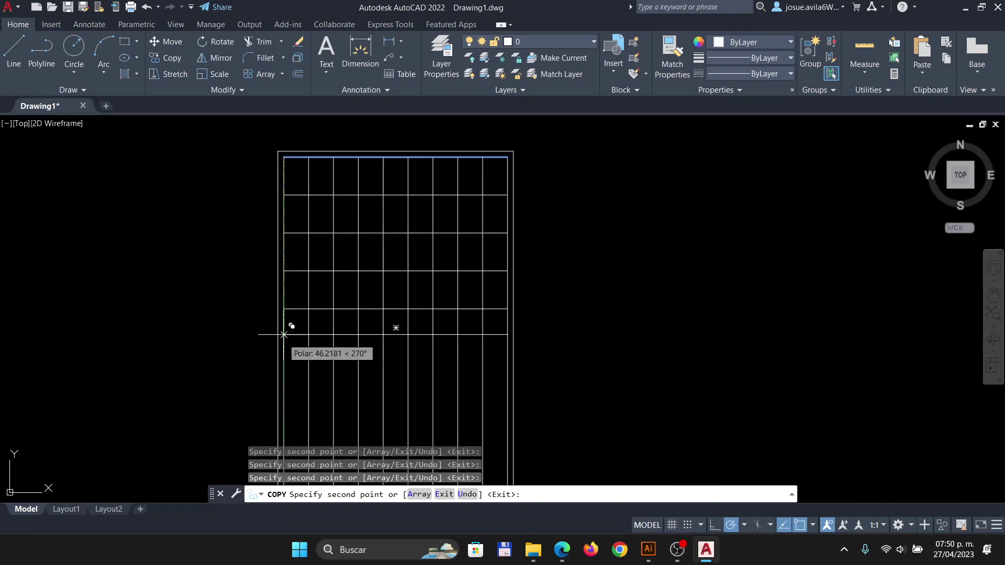
{"action": "left_click", "coordinate": [283, 347]}
{"action": "left_click", "coordinate": [284, 384]}
{"action": "mouse_move", "coordinate": [296, 400]}
{"action": "left_mouse_down"}
{"action": "mouse_move", "coordinate": [313, 243]}
{"action": "mouse_move", "coordinate": [278, 435]}
{"action": "left_mouse_up"}
{"action": "left_click", "coordinate": [308, 265]}
{"action": "left_click", "coordinate": [308, 304]}
{"action": "key", "text": "Return"}
- Erase the division points along the inner frame's top line
{"action": "type", "text": "e"}
{"action": "key", "text": "Return"}
{"action": "left_click", "coordinate": [309, 153]}
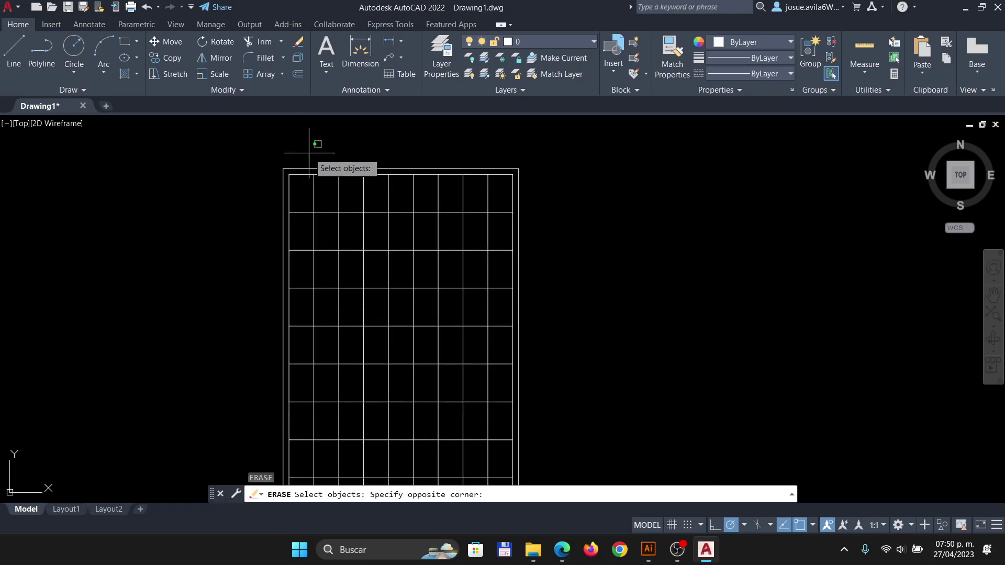
{"action": "left_click", "coordinate": [585, 192]}
{"action": "key", "text": "Return"}
{"action": "key", "text": "Return"}
{"action": "left_click", "coordinate": [249, 212]}
{"action": "left_click", "coordinate": [244, 202]}
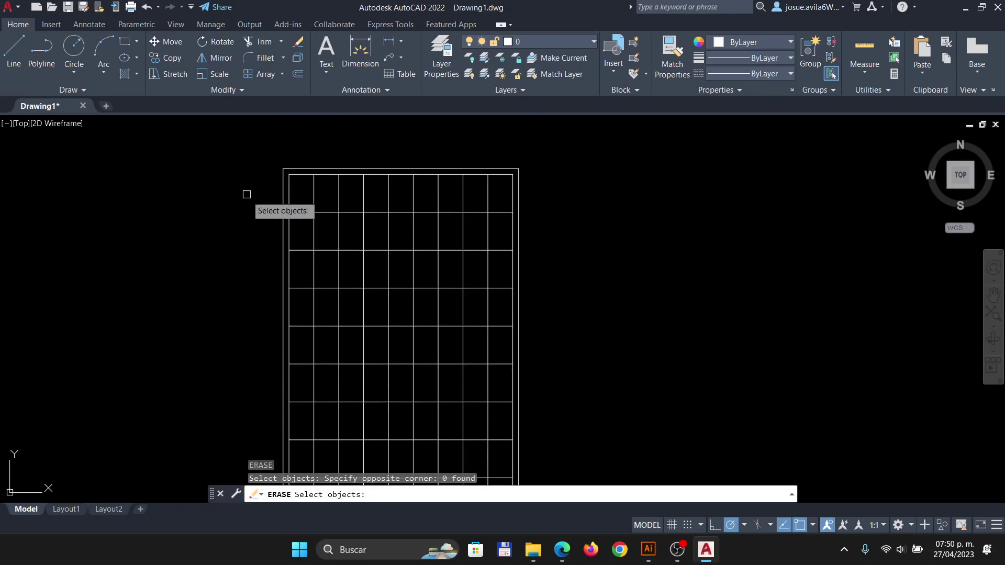
{"action": "left_click", "coordinate": [242, 192]}
{"action": "scroll", "coordinate": [255, 214], "scroll_direction": "down", "scroll_amount": 1}
{"action": "left_click", "coordinate": [281, 395]}
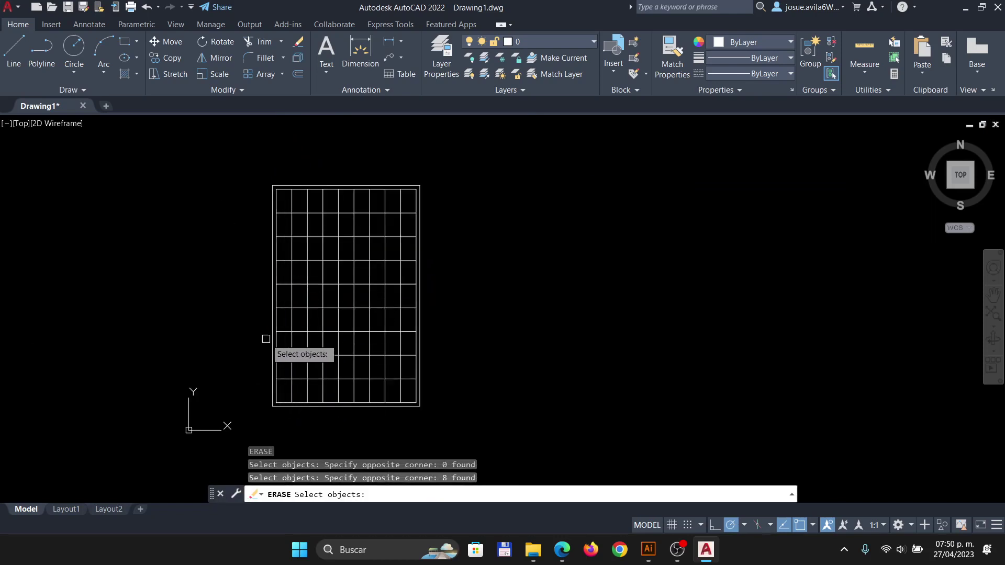
{"action": "key", "text": "Escape"}
- Erase the eight division points along the inner frame's left line
{"action": "left_click", "coordinate": [258, 212]}
{"action": "left_click", "coordinate": [285, 389]}
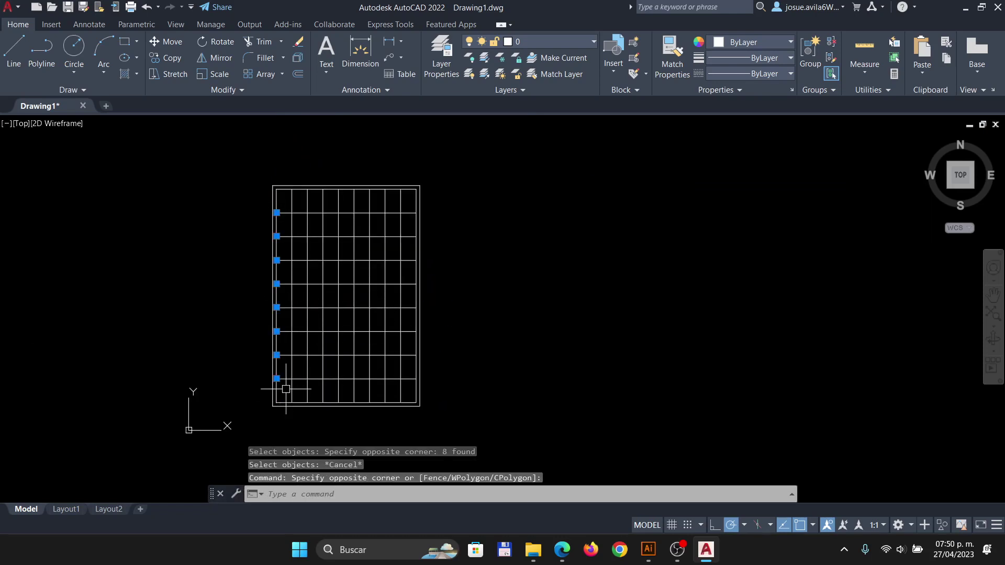
{"action": "key", "text": "Delete"}
{"action": "left_click", "coordinate": [291, 170]}
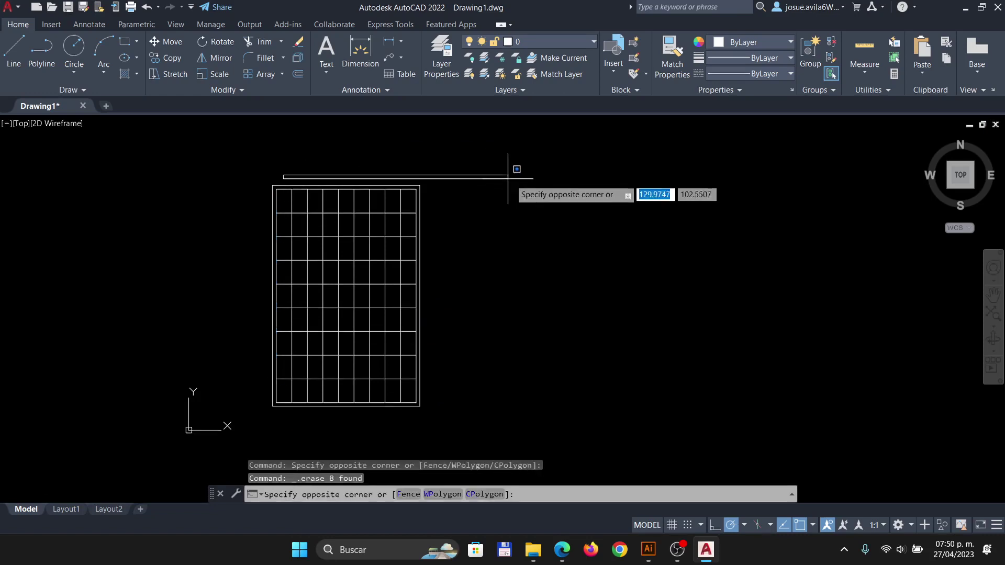
{"action": "left_click", "coordinate": [504, 199]}
{"action": "scroll", "coordinate": [296, 283], "scroll_direction": "down", "scroll_amount": 2}
{"action": "scroll", "coordinate": [341, 274], "scroll_direction": "up", "scroll_amount": 4}
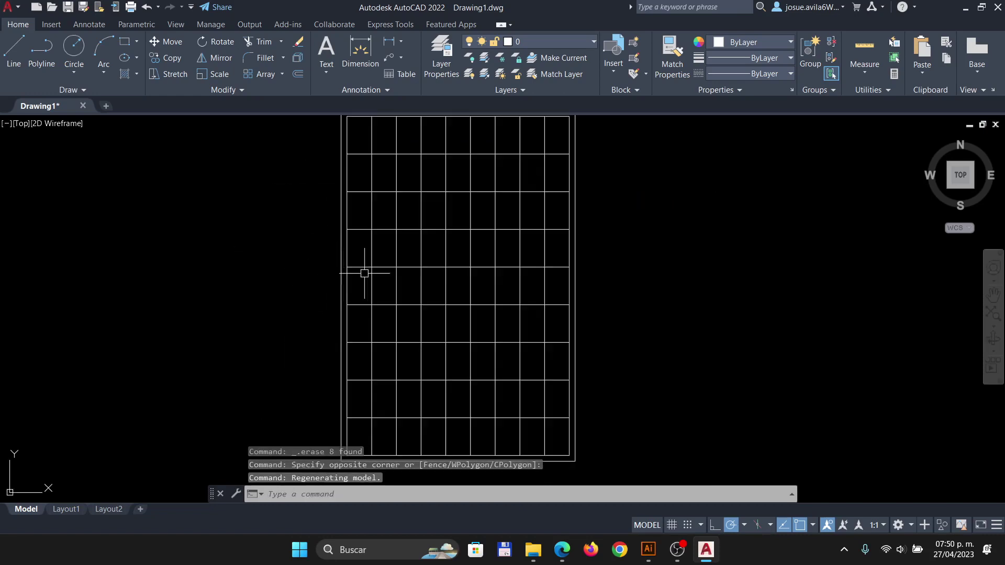
{"action": "left_click_drag", "start_coordinate": [354, 231], "coordinate": [326, 265]}
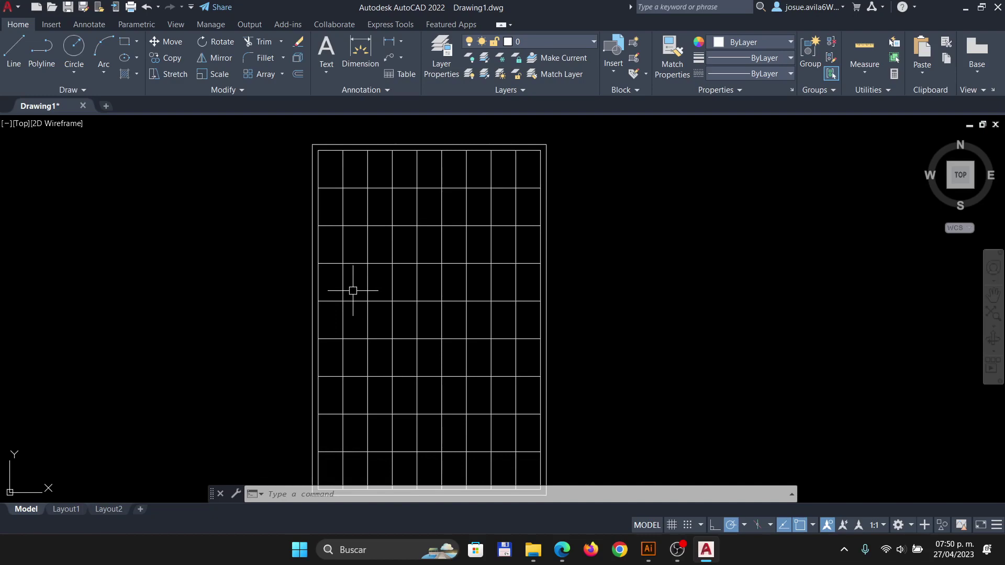
{"action": "left_click", "coordinate": [562, 552]}
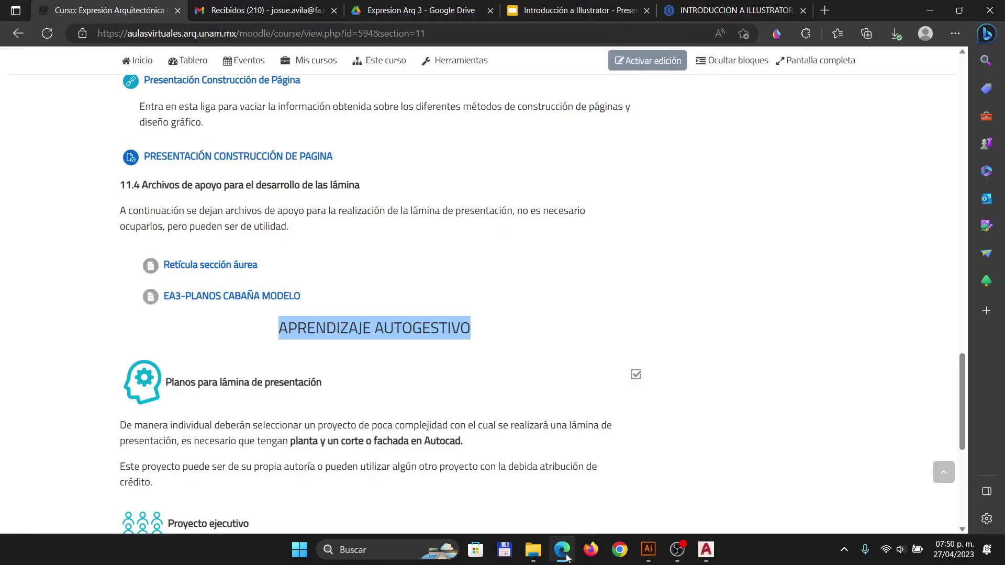
{"action": "left_click", "coordinate": [562, 551]}
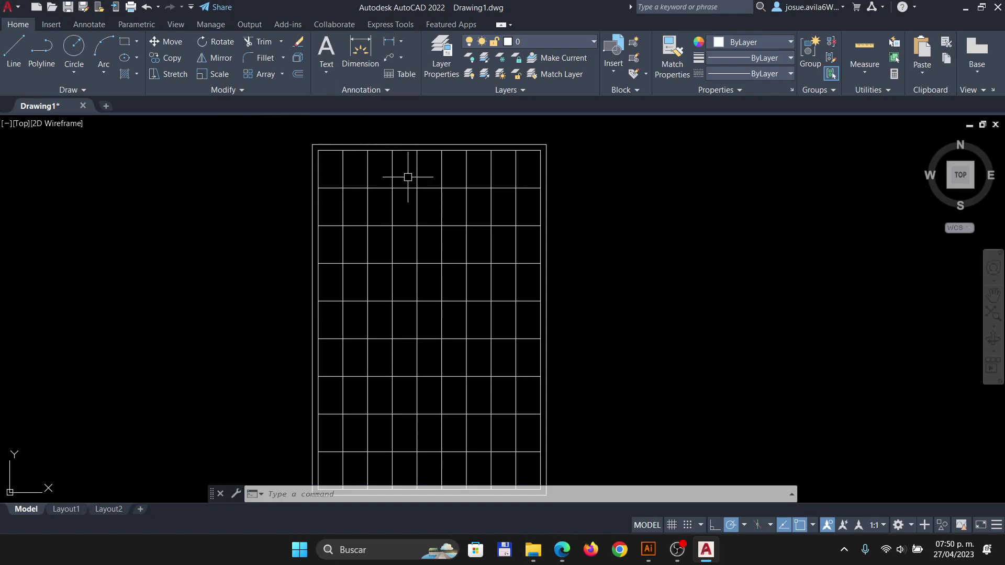
- Start saving the grid drawing and choose the folder Documentos > UNAM > 2023-2 > EA3 > C12 as its location
{"action": "scroll", "coordinate": [442, 202], "scroll_direction": "down", "scroll_amount": 3}
{"action": "scroll", "coordinate": [445, 257], "scroll_direction": "up", "scroll_amount": 2}
{"action": "scroll", "coordinate": [440, 243], "scroll_direction": "down", "scroll_amount": 2}
{"action": "left_click_drag", "start_coordinate": [440, 277], "coordinate": [432, 254]}
{"action": "key", "text": "ctrl+s"}
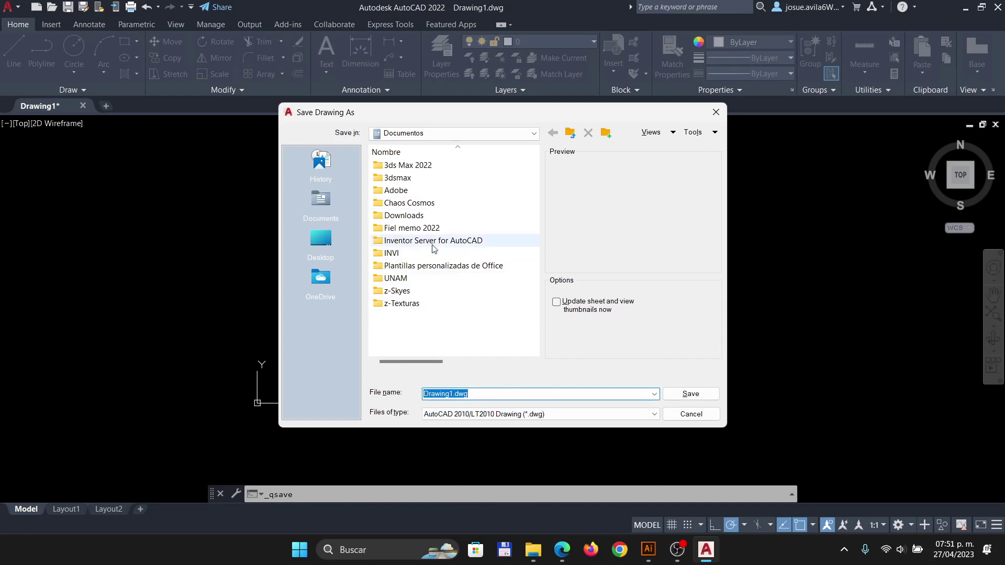
{"action": "left_click", "coordinate": [321, 239]}
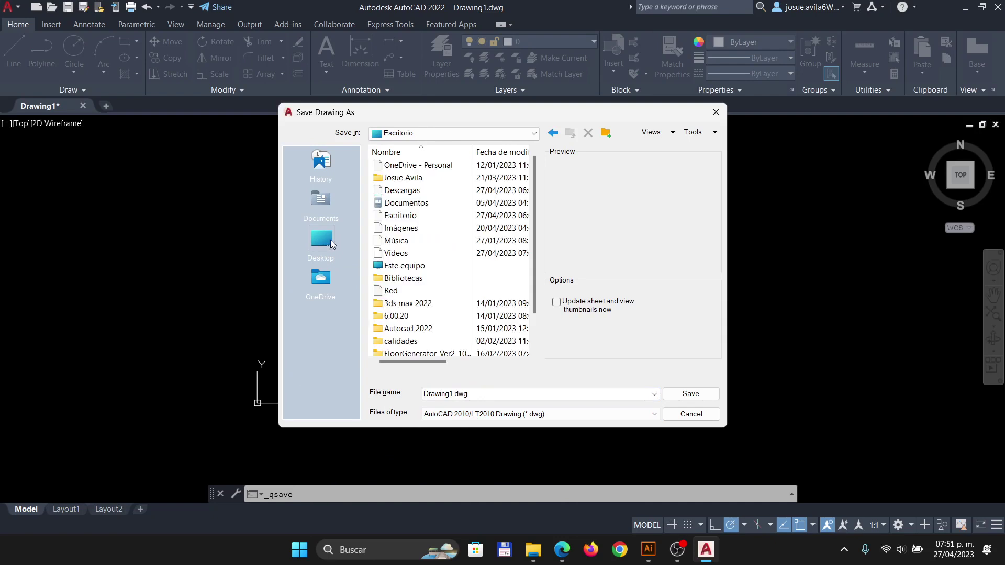
{"action": "left_click", "coordinate": [407, 203]}
{"action": "double_click", "coordinate": [416, 207]}
{"action": "double_click", "coordinate": [407, 280]}
{"action": "double_click", "coordinate": [401, 167]}
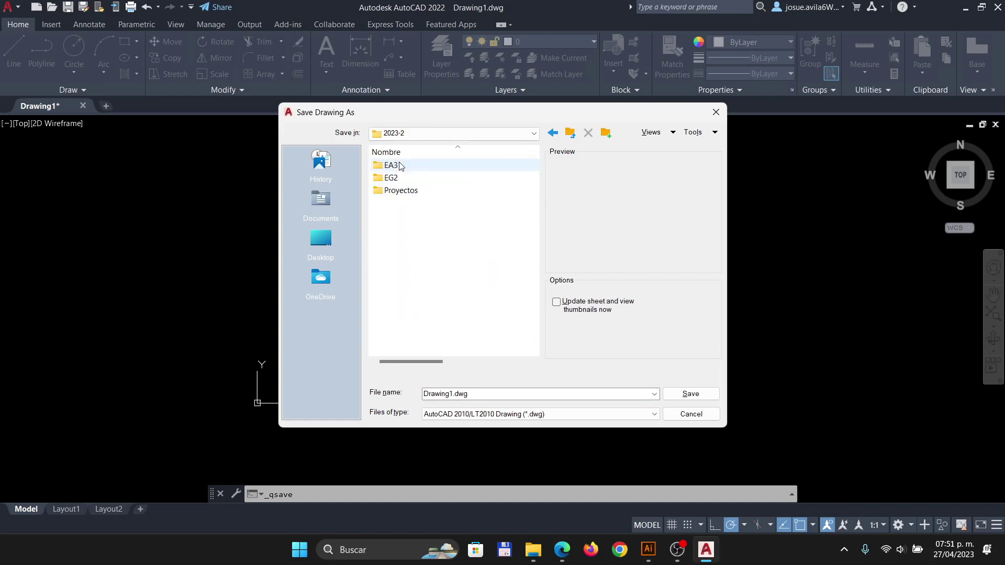
{"action": "double_click", "coordinate": [401, 169]}
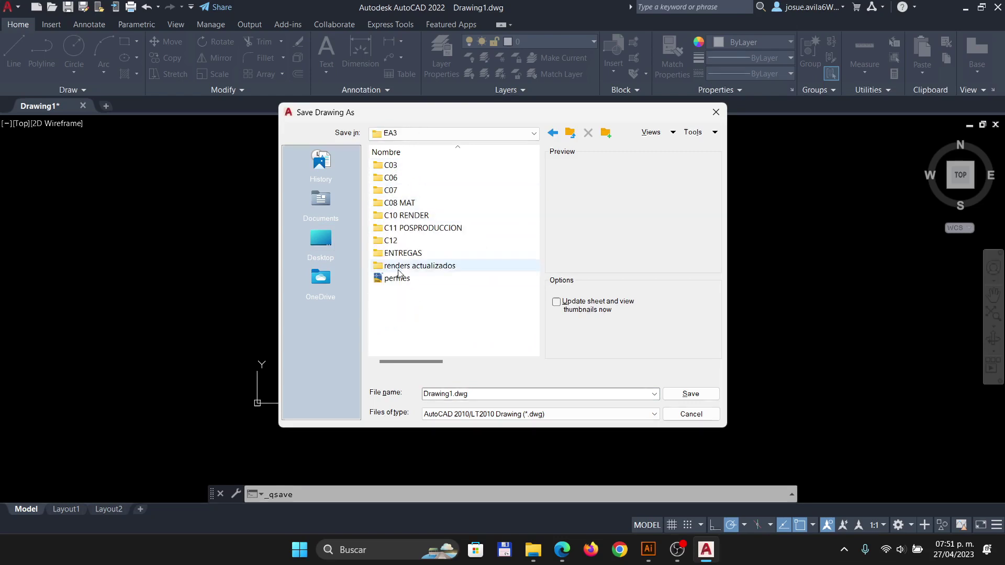
{"action": "double_click", "coordinate": [403, 242]}
- Name the drawing RETICULA and save it in the AutoCAD 2010/LT2010 Drawing format
{"action": "double_click", "coordinate": [490, 396]}
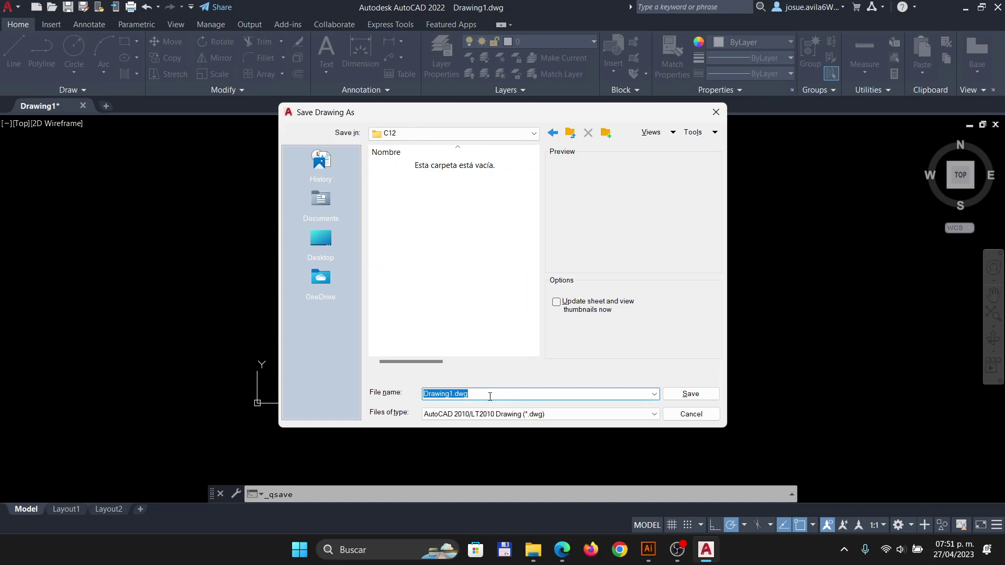
{"action": "type", "text": "CON"}
{"action": "left_click", "coordinate": [521, 414]}
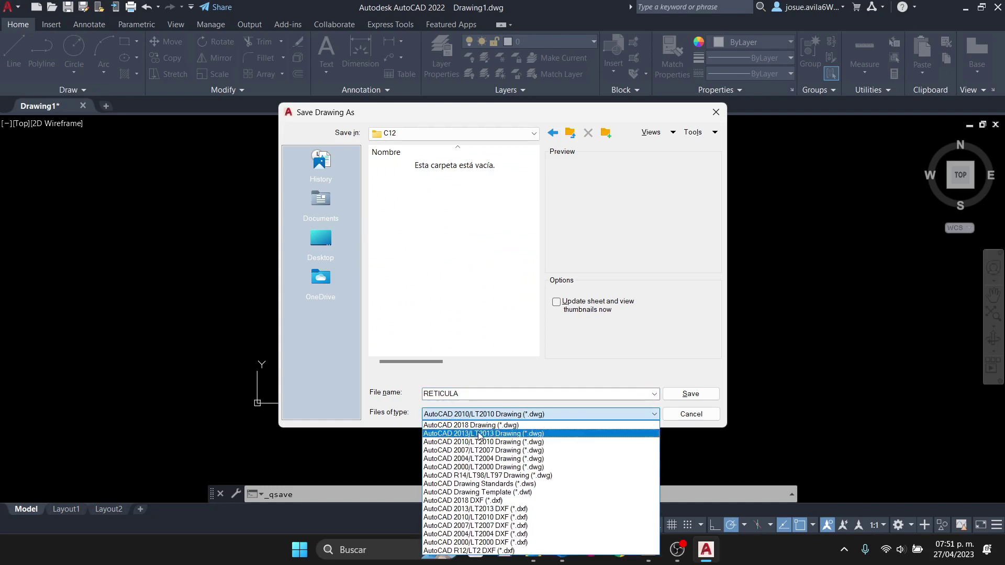
{"action": "left_click", "coordinate": [586, 400]}
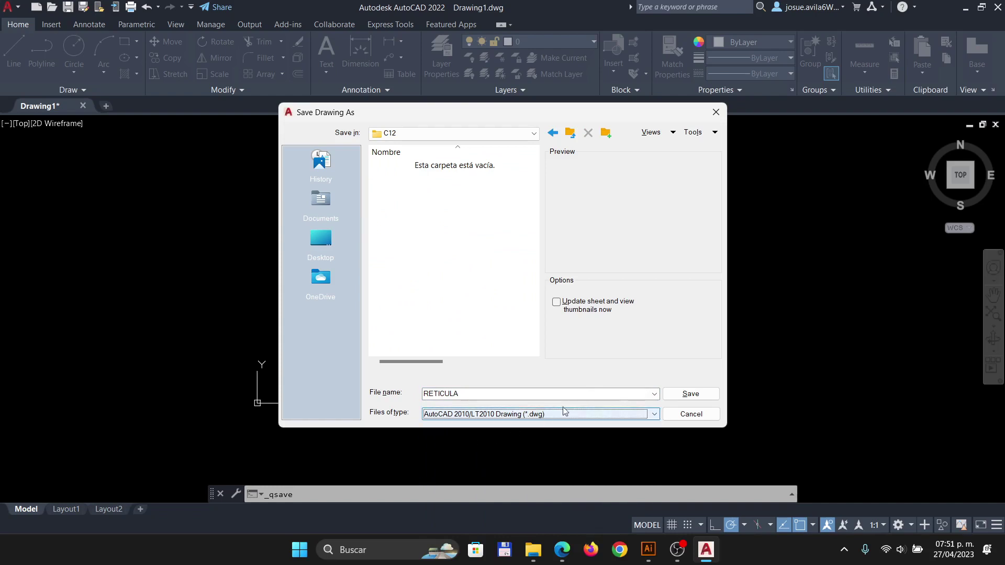
{"action": "left_click", "coordinate": [691, 396]}
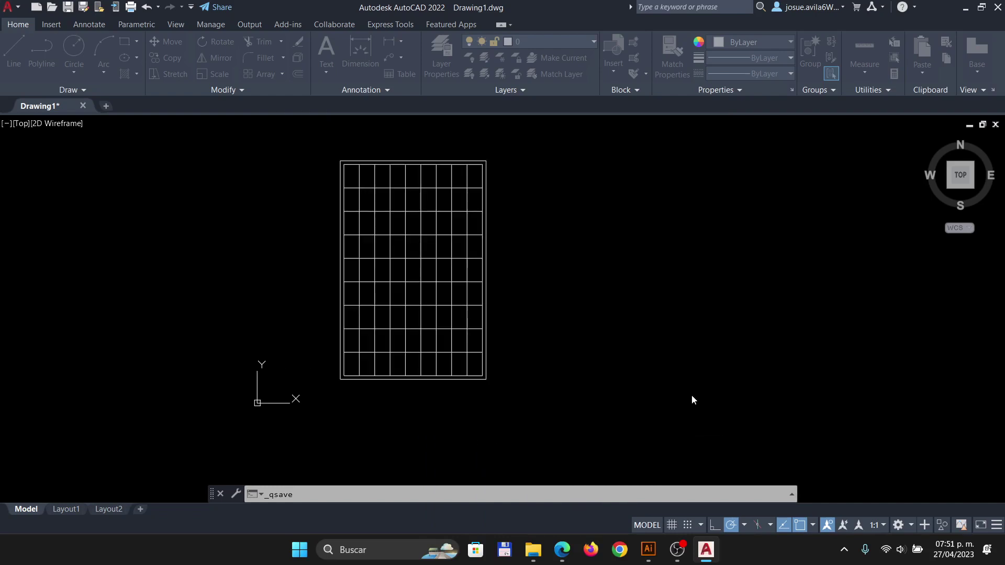
- Save a copy of the drawing in the same folder as RETICULA-2018 in the AutoCAD 2018 Drawing format
{"action": "left_click", "coordinate": [15, 9]}
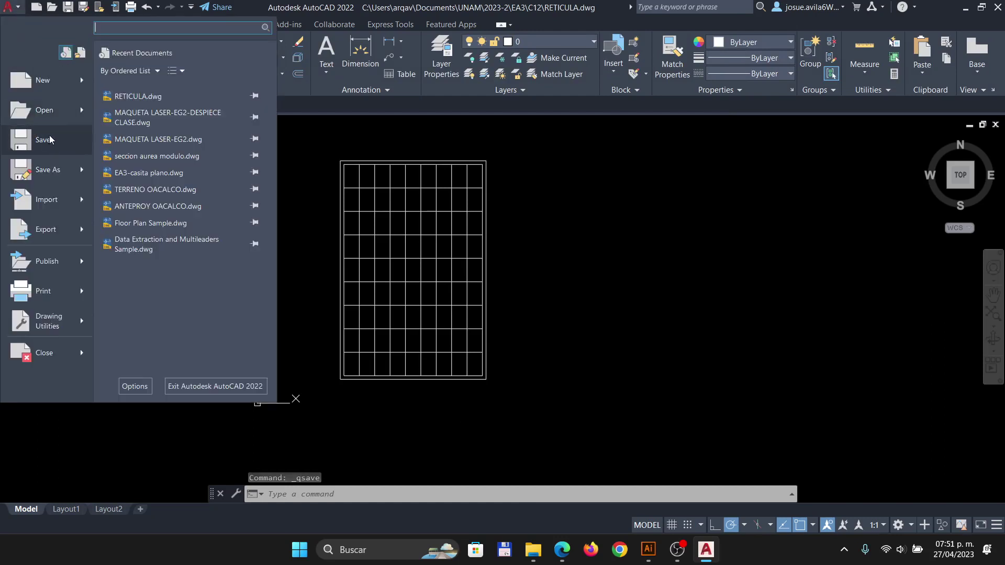
{"action": "left_click", "coordinate": [47, 170]}
{"action": "left_click", "coordinate": [476, 414]}
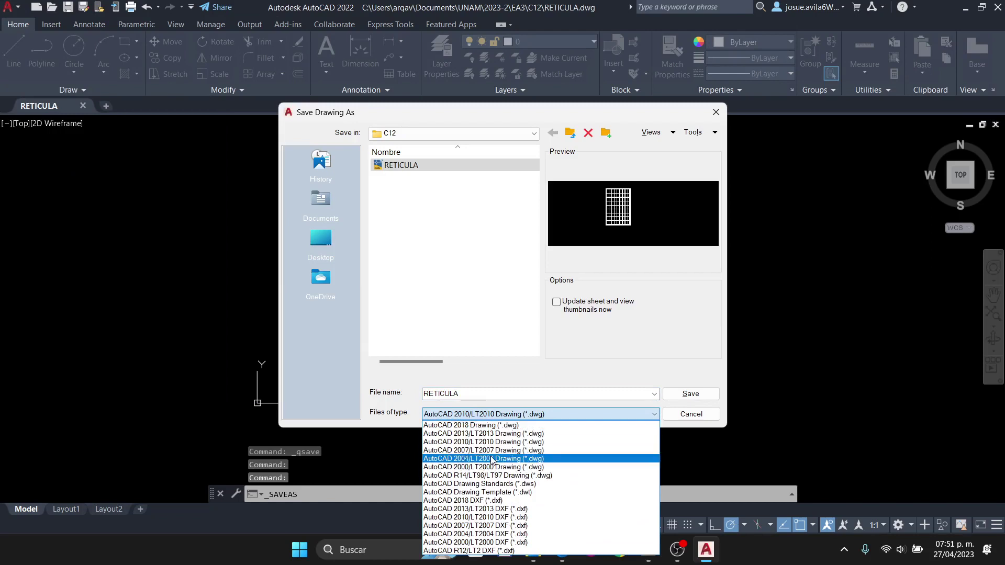
{"action": "left_click", "coordinate": [495, 425]}
{"action": "left_click", "coordinate": [461, 394]}
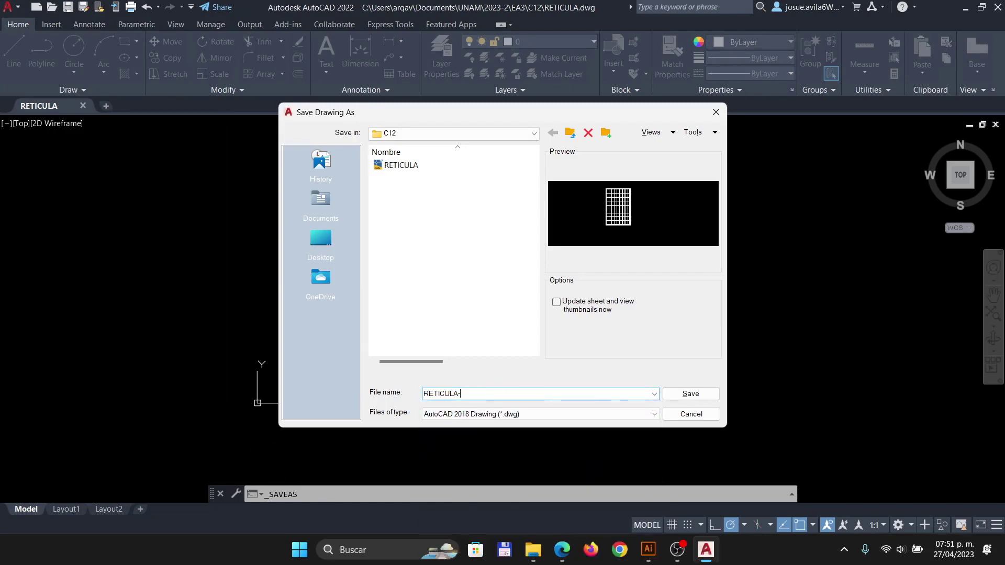
{"action": "left_click", "coordinate": [678, 394]}
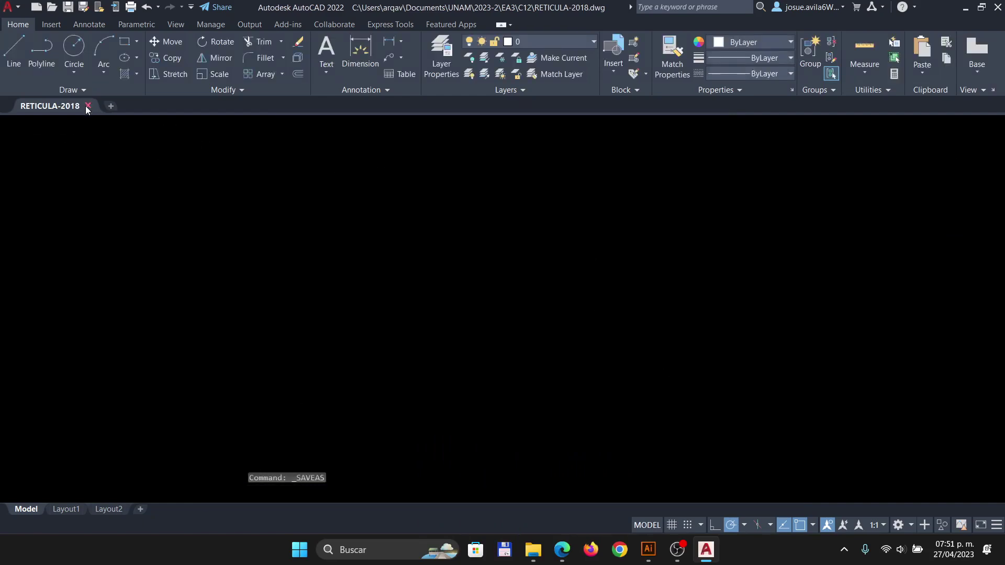
- Close the RETICULA-2018 drawing, minimize AutoCAD and switch to the blank artboard in Illustrator
{"action": "left_click", "coordinate": [86, 106]}
{"action": "left_click", "coordinate": [965, 8]}
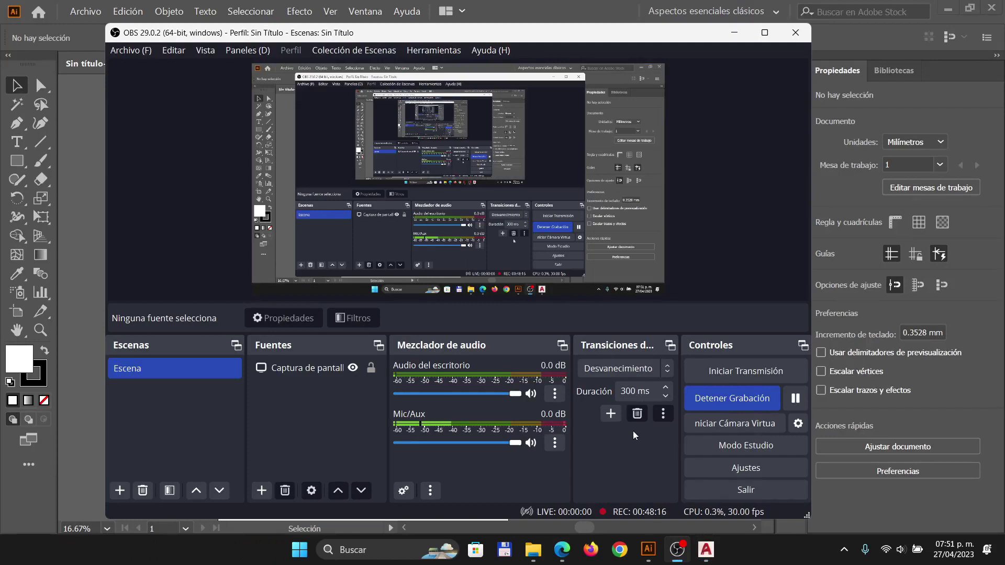
{"action": "left_click", "coordinate": [89, 219]}
{"action": "scroll", "coordinate": [419, 203], "scroll_direction": "down", "scroll_amount": 1}
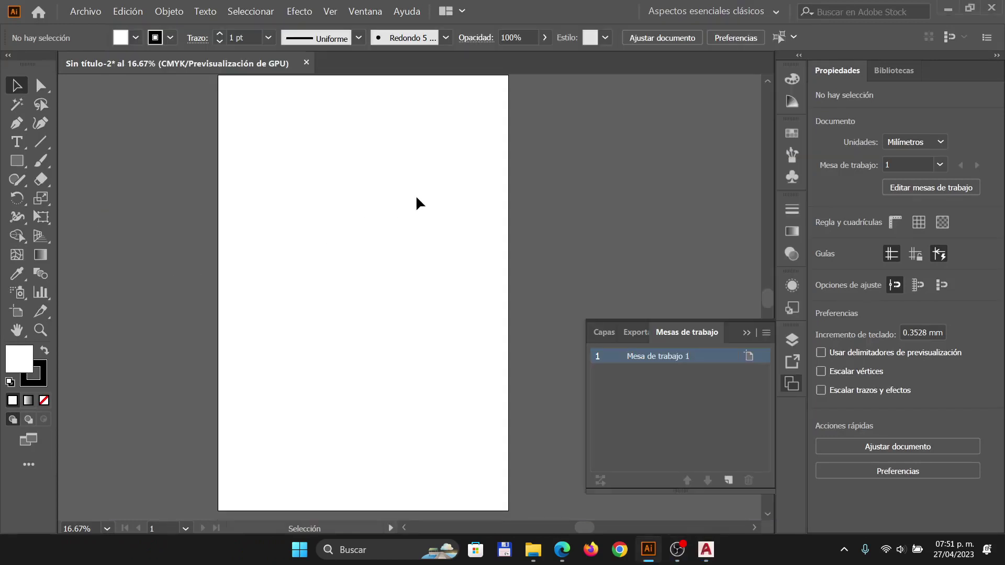
{"action": "scroll", "coordinate": [366, 250], "scroll_direction": "down", "scroll_amount": 1}
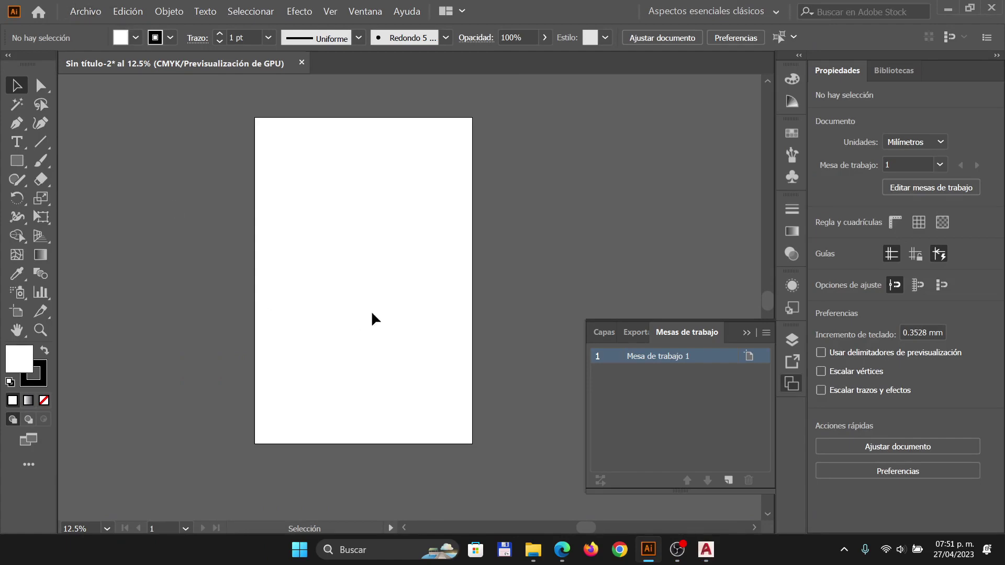
- Open File Explorer beside the artboard and go to the folder Documentos > UNAM > 2023-2 > EA3 > C12
{"action": "left_click", "coordinate": [530, 550]}
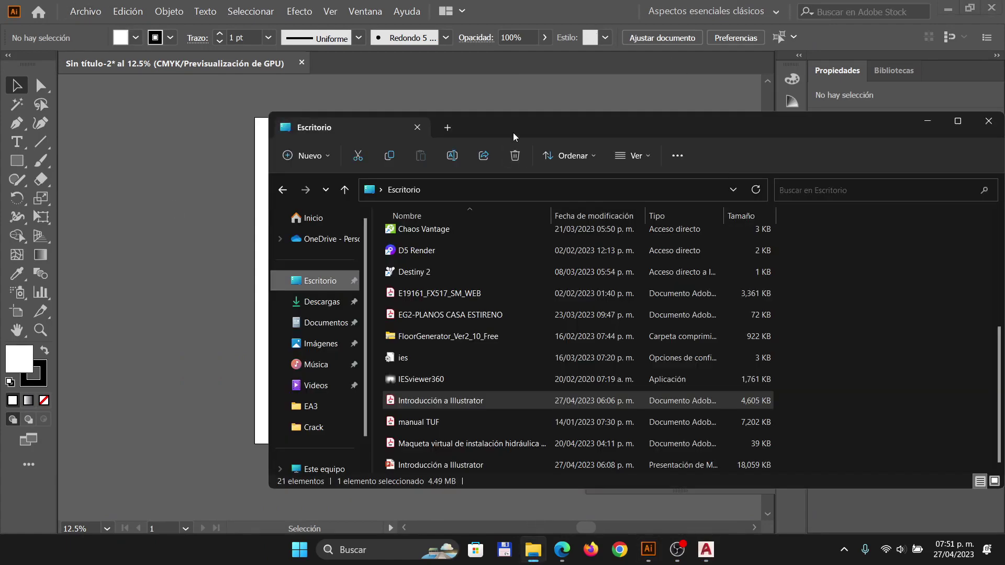
{"action": "left_click_drag", "start_coordinate": [511, 135], "coordinate": [687, 93]}
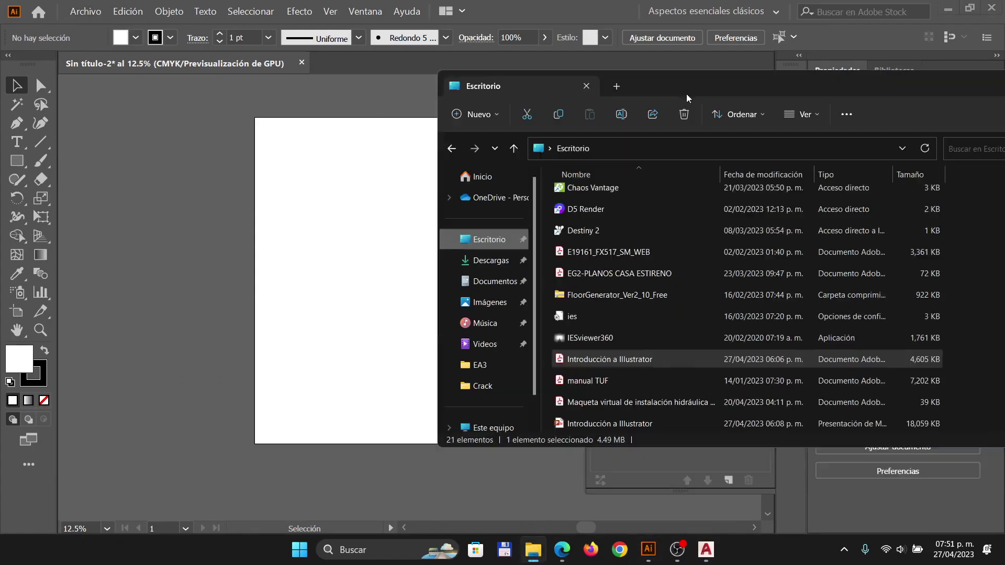
{"action": "left_click", "coordinate": [486, 371]}
{"action": "key", "text": "Return"}
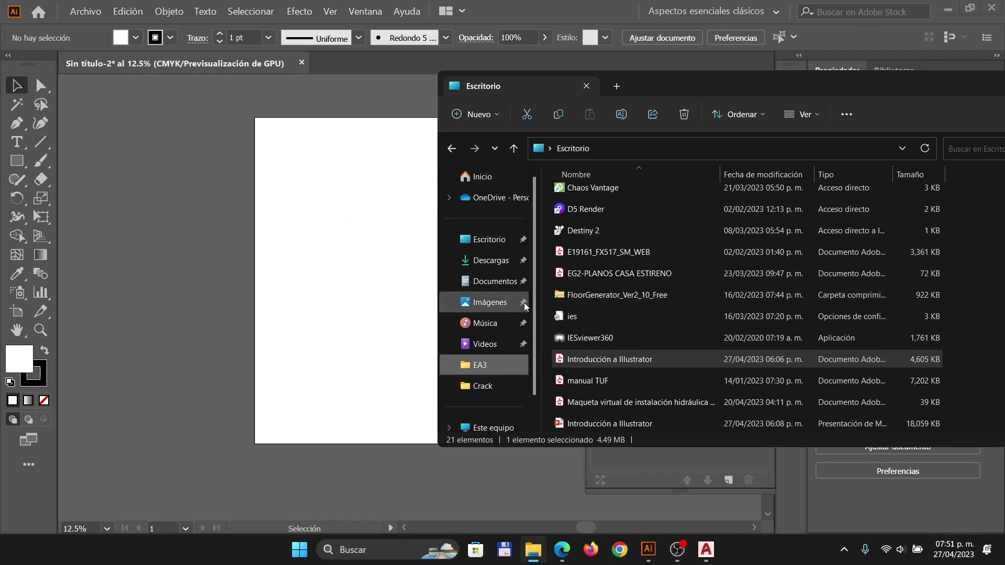
{"action": "left_click", "coordinate": [490, 282]}
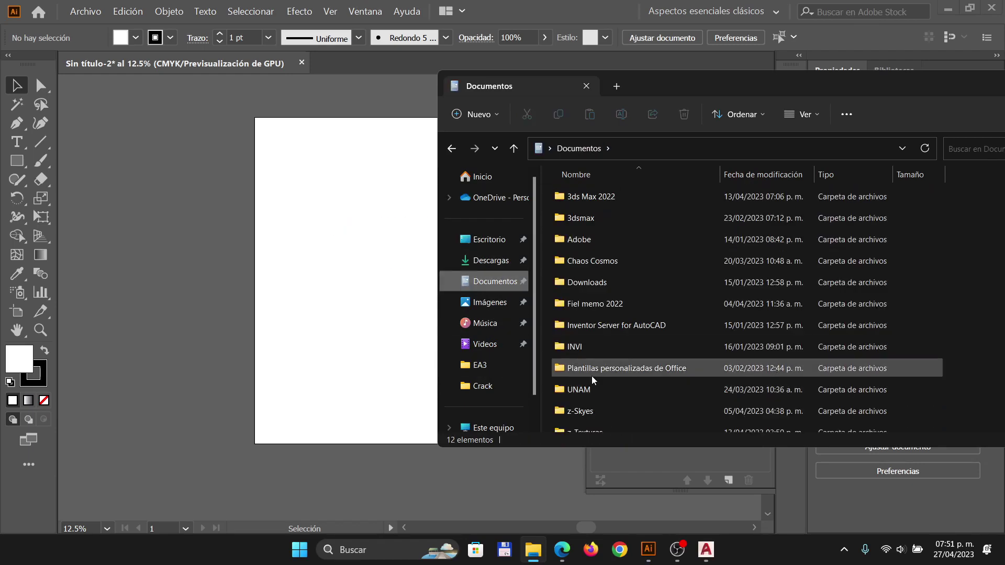
{"action": "double_click", "coordinate": [581, 389]}
{"action": "double_click", "coordinate": [583, 202]}
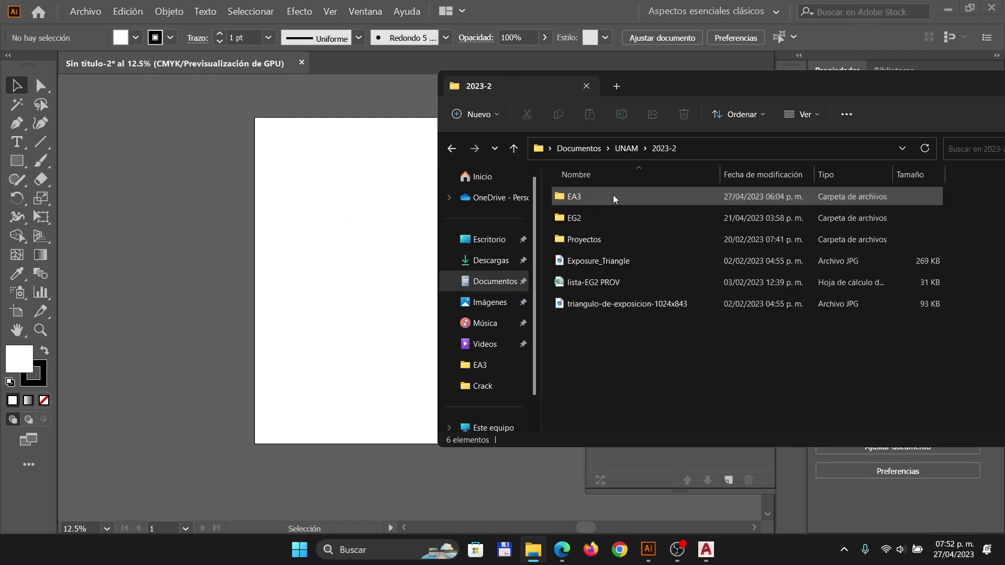
{"action": "left_click", "coordinate": [577, 202]}
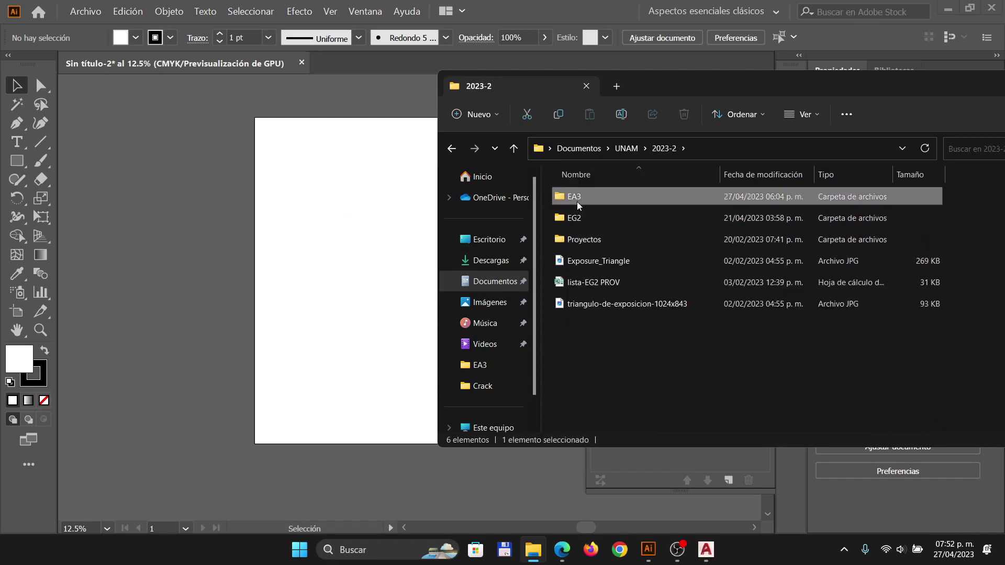
{"action": "double_click", "coordinate": [577, 202]}
{"action": "double_click", "coordinate": [574, 322]}
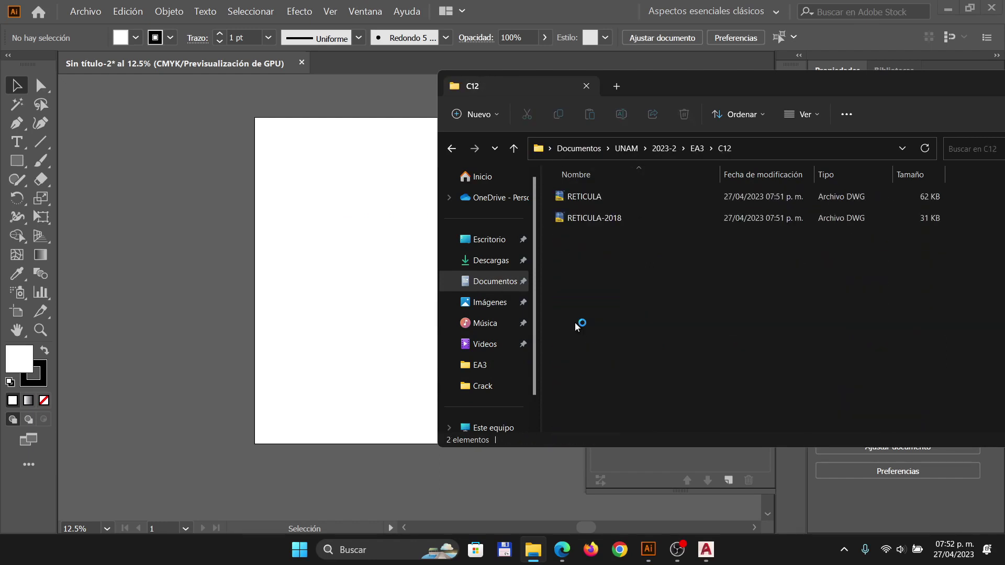
- Try to bring the RETICULA-2018 drawing file from the C12 folder onto the Illustrator artboard
{"action": "left_click", "coordinate": [585, 219]}
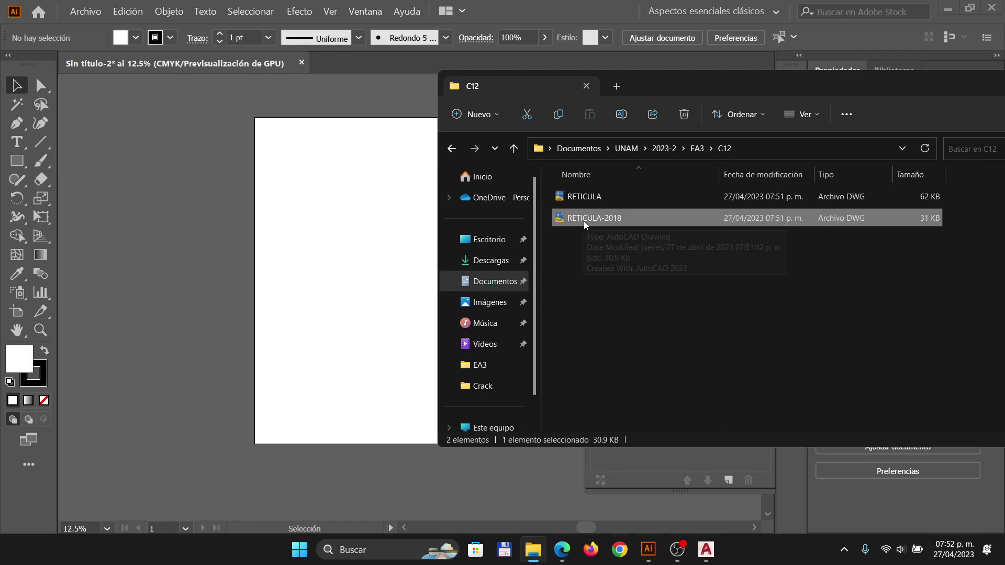
{"action": "left_click_drag", "start_coordinate": [583, 222], "coordinate": [300, 209]}
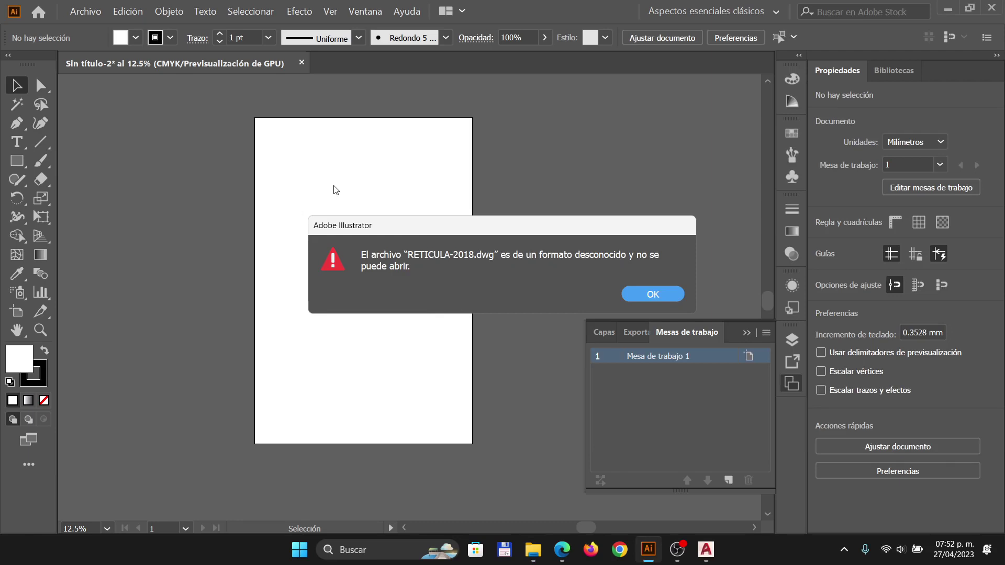
{"action": "left_click", "coordinate": [653, 296]}
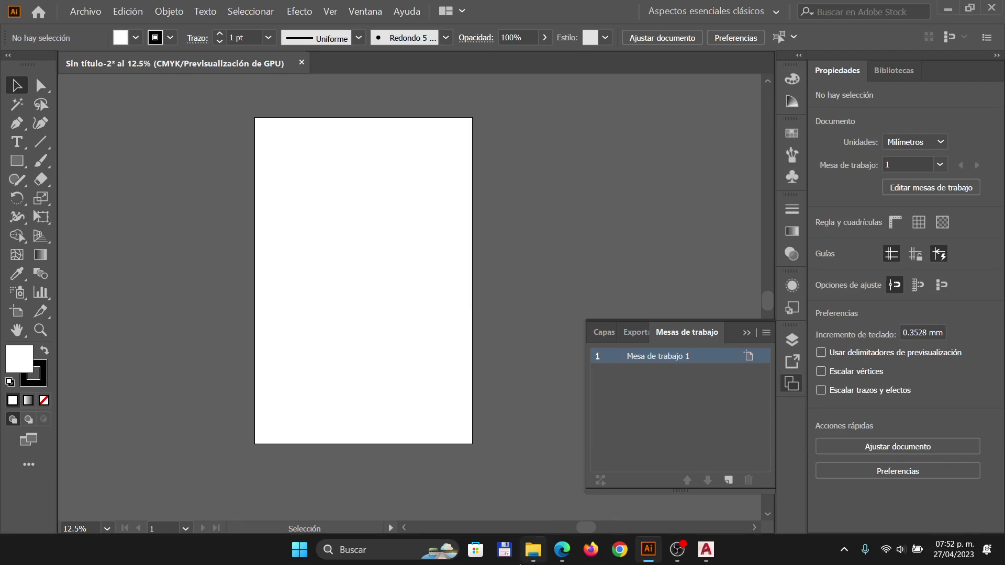
- Open the RETICULA drawing from the C12 folder in Illustrator, scaled to fit the artboard, using the Model layout and leaving its color unmanaged
{"action": "left_click", "coordinate": [533, 550]}
{"action": "left_click", "coordinate": [600, 199]}
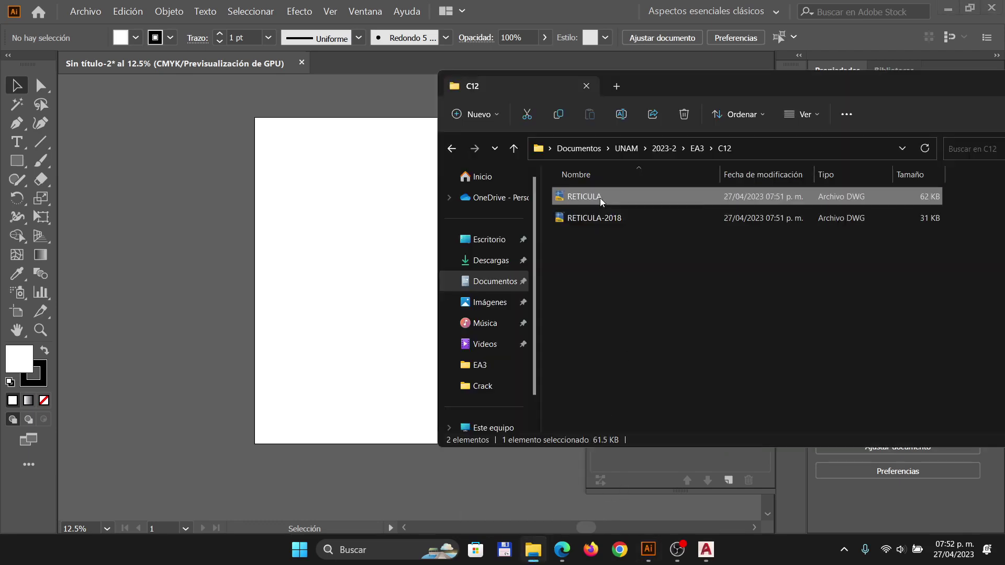
{"action": "left_click_drag", "start_coordinate": [597, 200], "coordinate": [321, 193]}
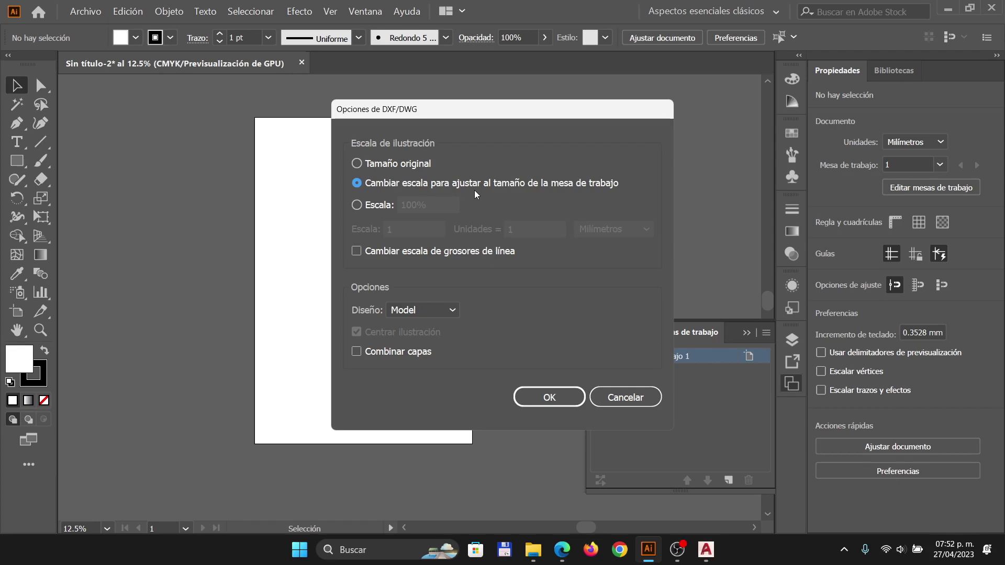
{"action": "left_click", "coordinate": [555, 399]}
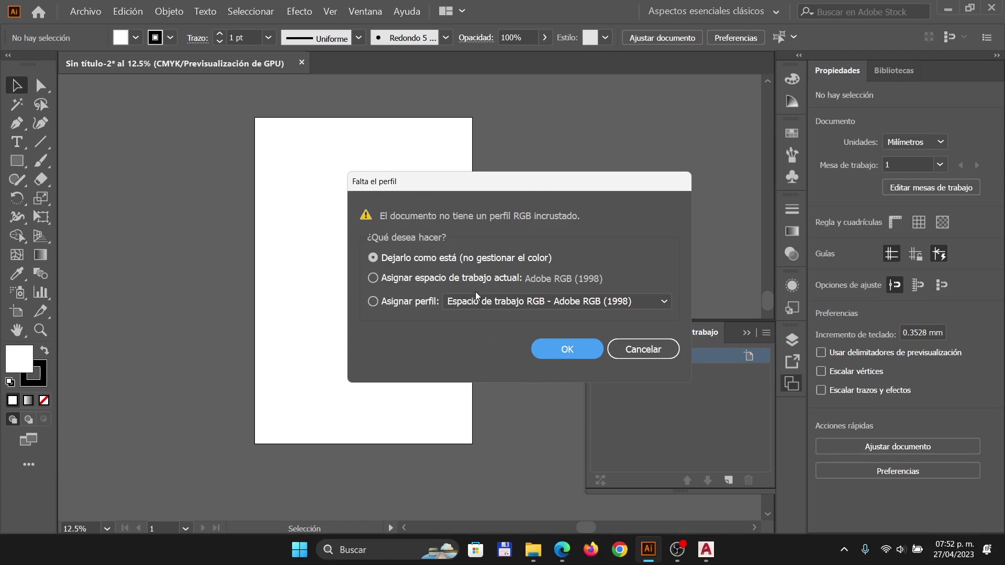
{"action": "left_click", "coordinate": [568, 349]}
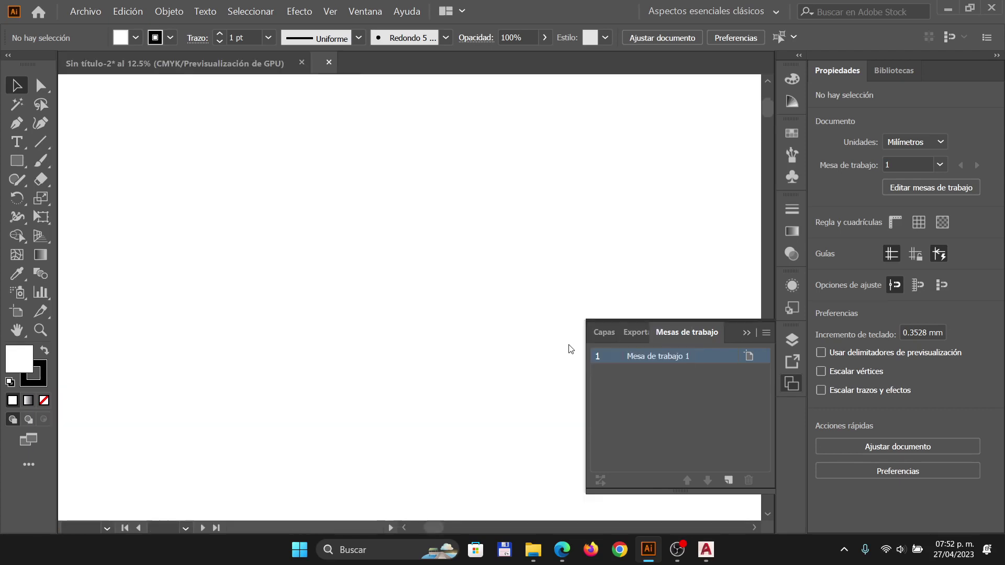
{"action": "scroll", "coordinate": [354, 261], "scroll_direction": "down", "scroll_amount": 3}
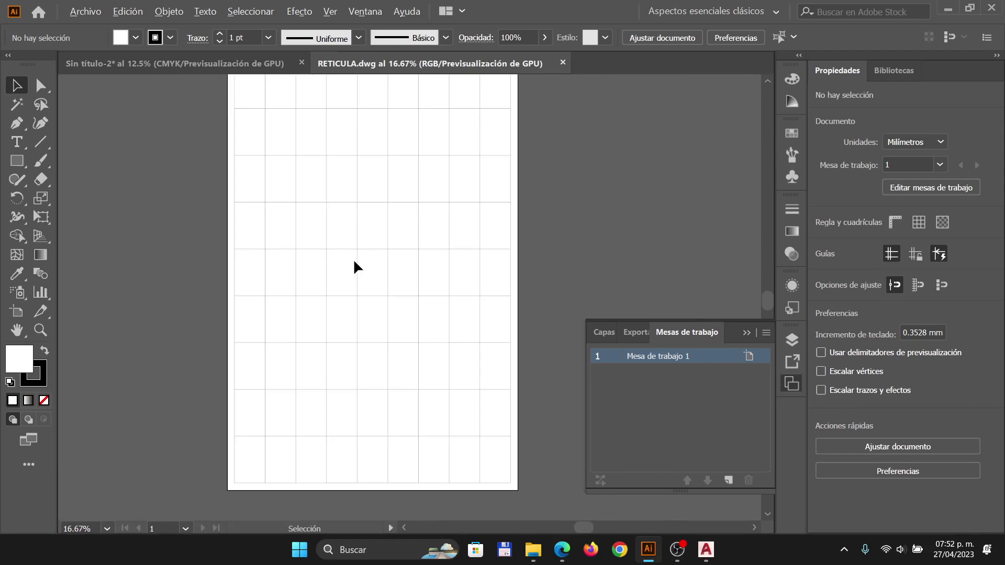
- Delete the outer sheet border around the grid, keeping the inner frame and grid lines
{"action": "left_click", "coordinate": [287, 406]}
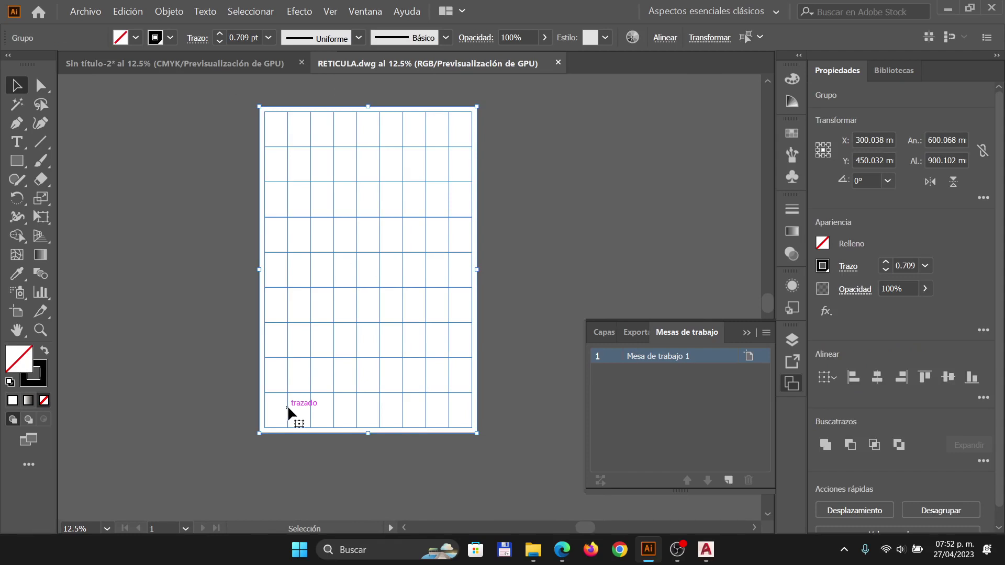
{"action": "left_click", "coordinate": [563, 147]}
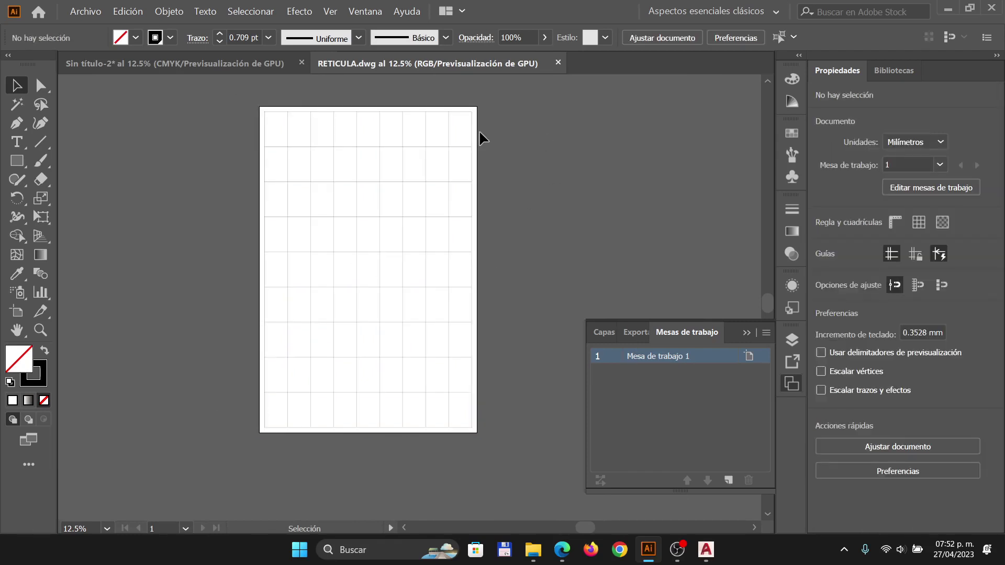
{"action": "left_click", "coordinate": [477, 133]}
{"action": "left_click", "coordinate": [481, 145]}
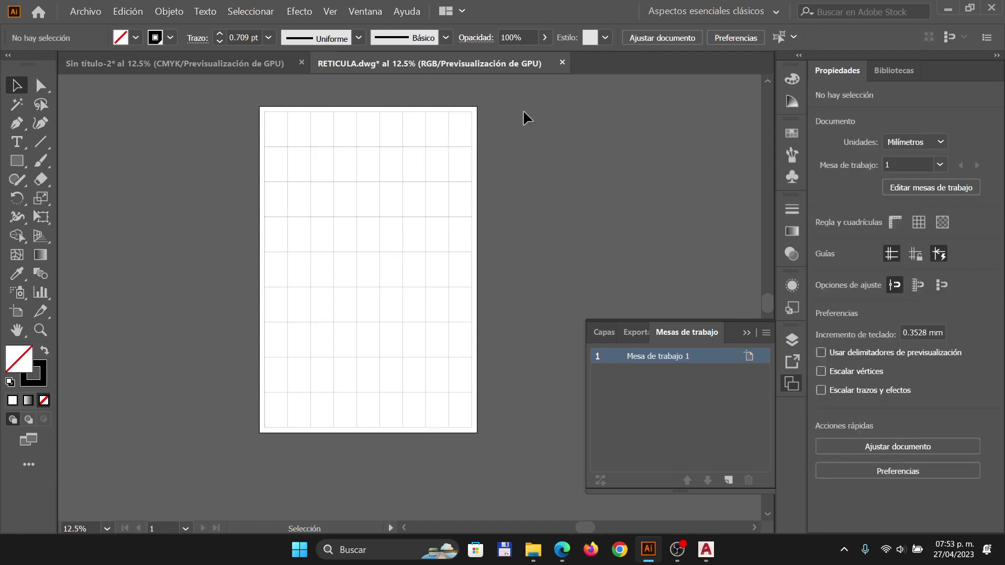
- Check the remaining grid by selecting it as a whole and viewing it in outline mode before returning to preview
{"action": "left_click_drag", "start_coordinate": [215, 448], "coordinate": [344, 193]}
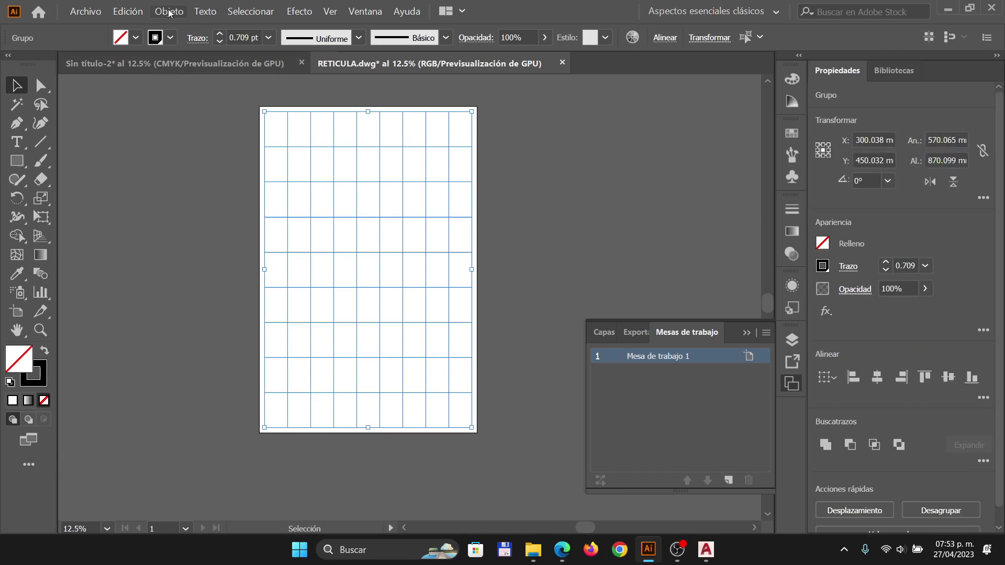
{"action": "left_click", "coordinate": [511, 112]}
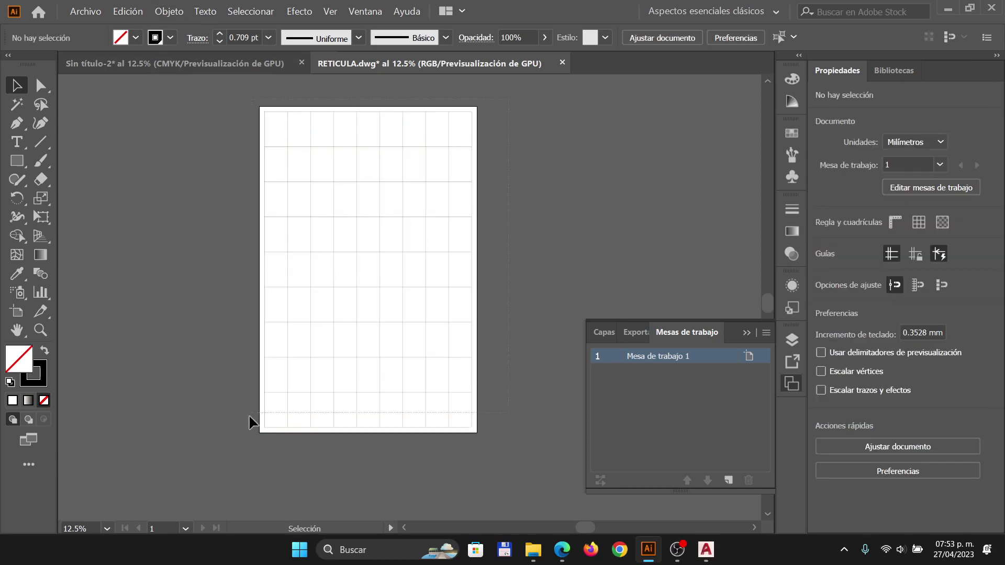
{"action": "left_click_drag", "start_coordinate": [250, 425], "coordinate": [391, 172]}
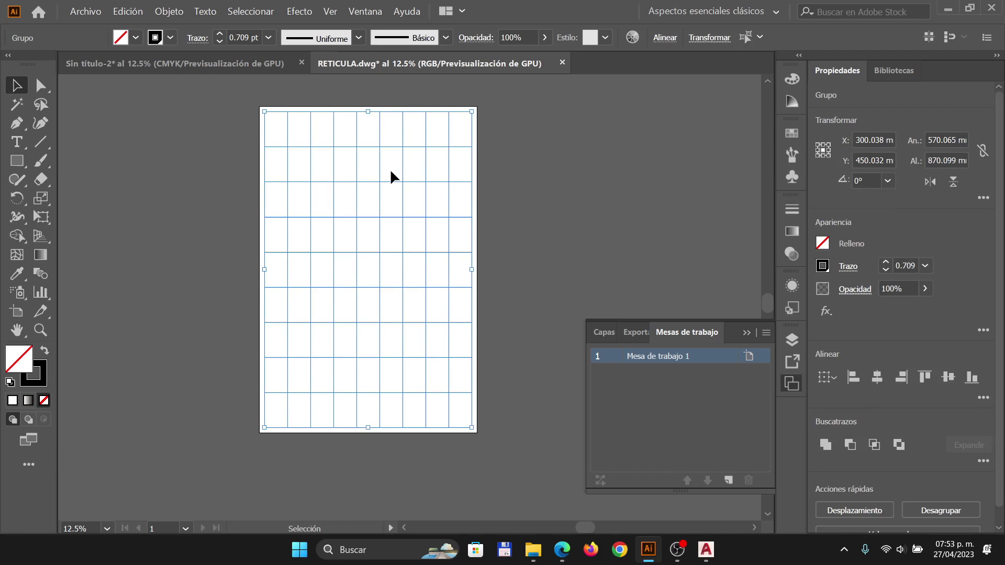
{"action": "left_click", "coordinate": [563, 143]}
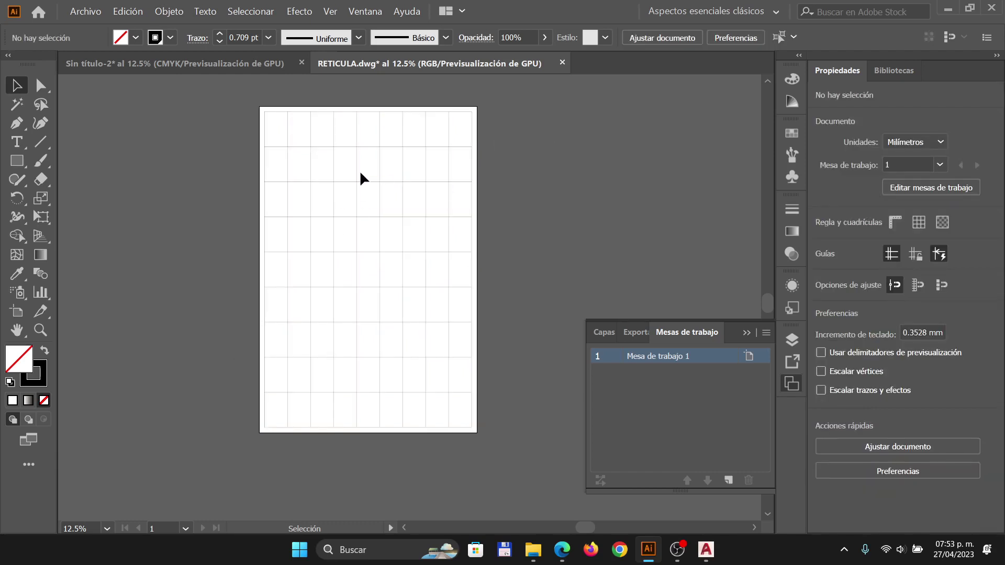
{"action": "key", "text": "ctrl+y"}
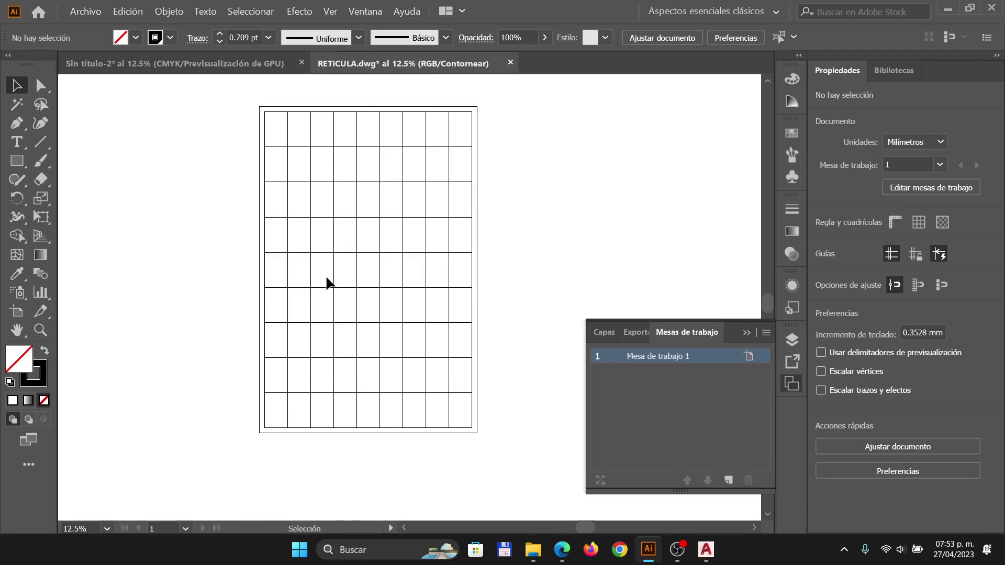
{"action": "key", "text": "ctrl+y"}
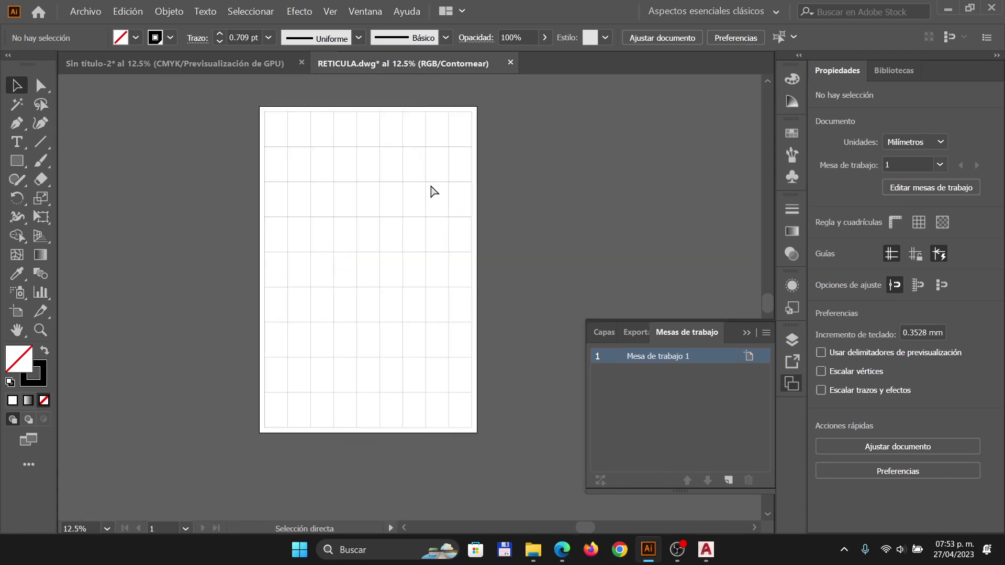
- Save the grid document in the C12 folder as LAMINA-EA3 in Adobe Illustrator format, version Illustrator 2020
{"action": "left_click", "coordinate": [85, 11]}
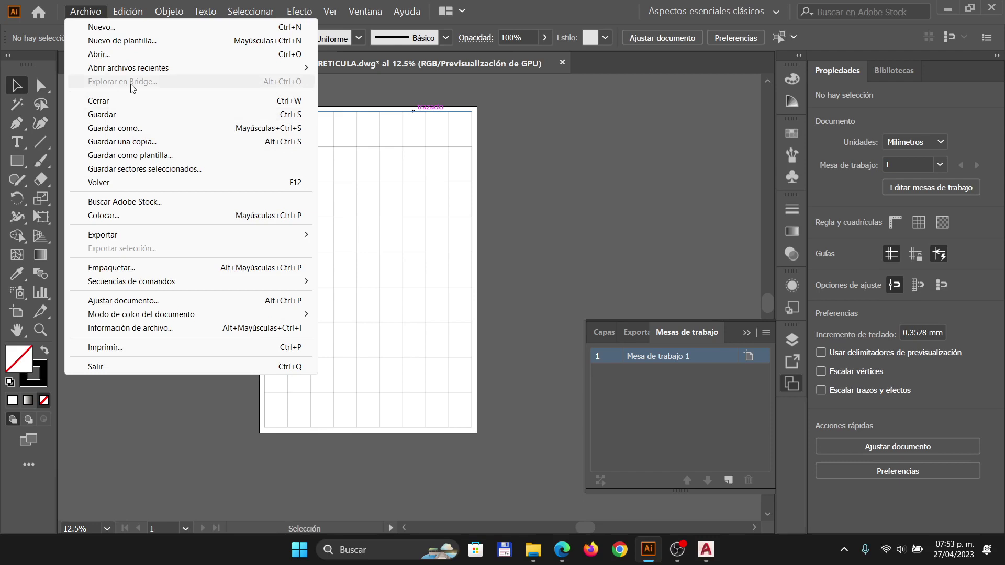
{"action": "left_click", "coordinate": [119, 117]}
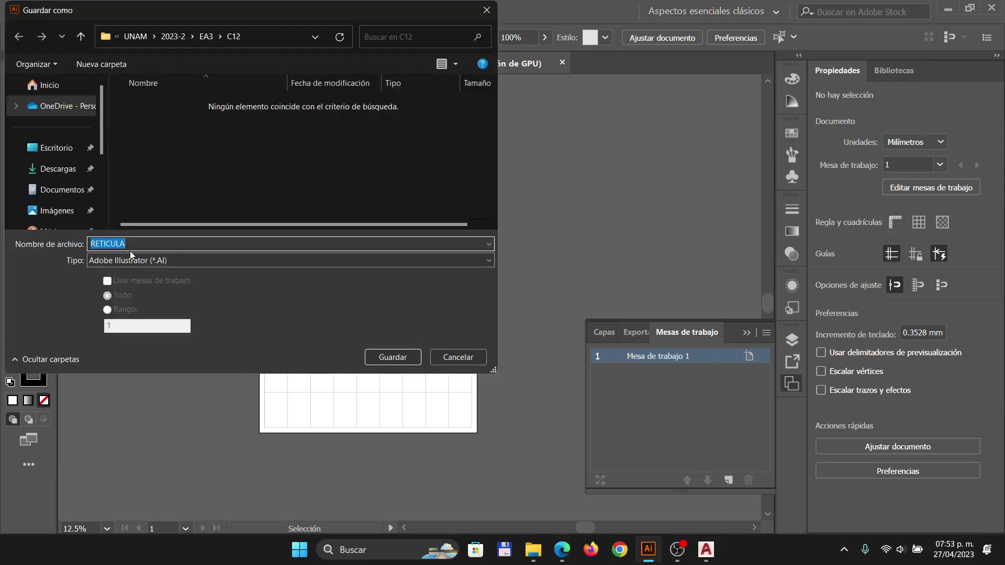
{"action": "type", "text": "LAMINA-EA3"}
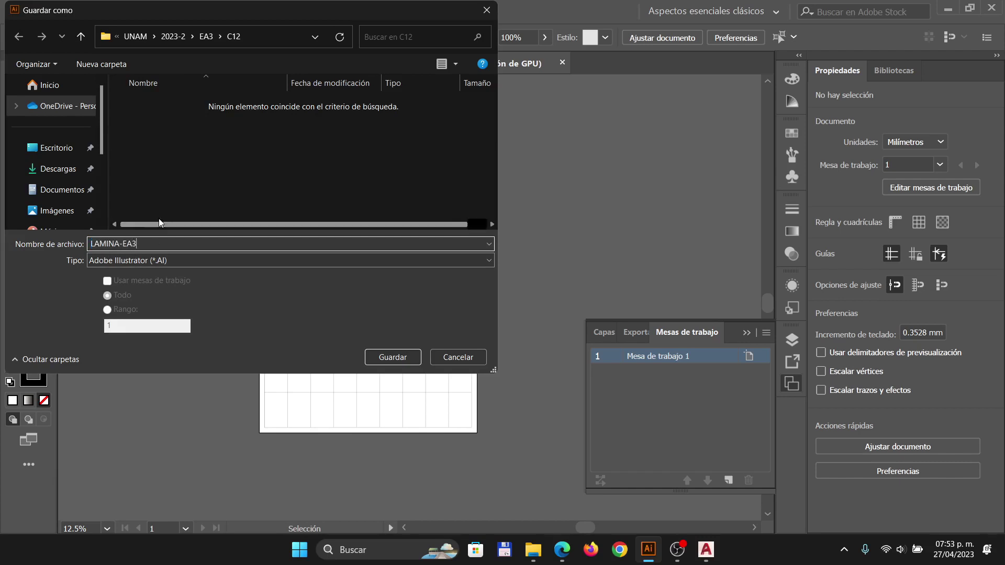
{"action": "left_click", "coordinate": [397, 357]}
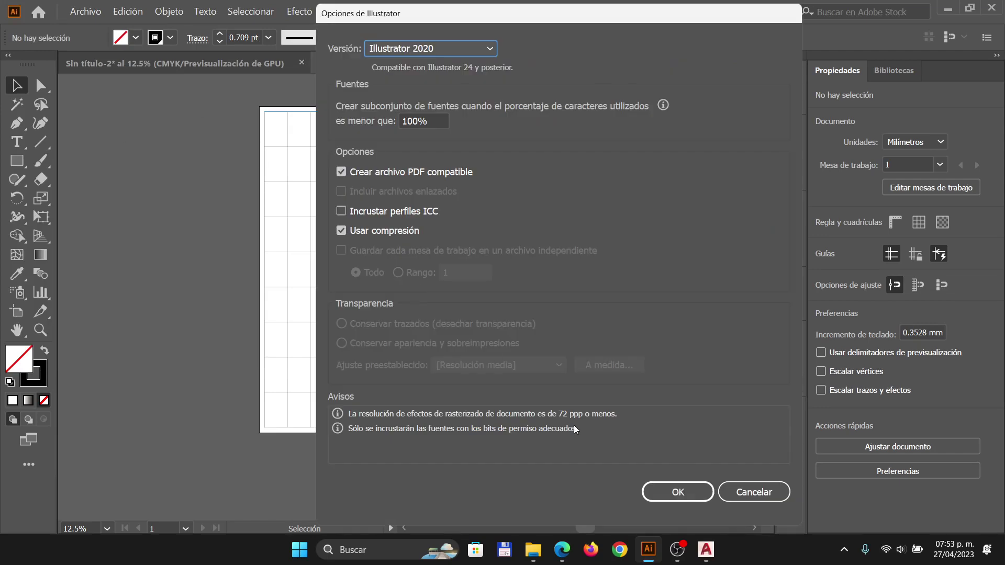
{"action": "left_click", "coordinate": [678, 493]}
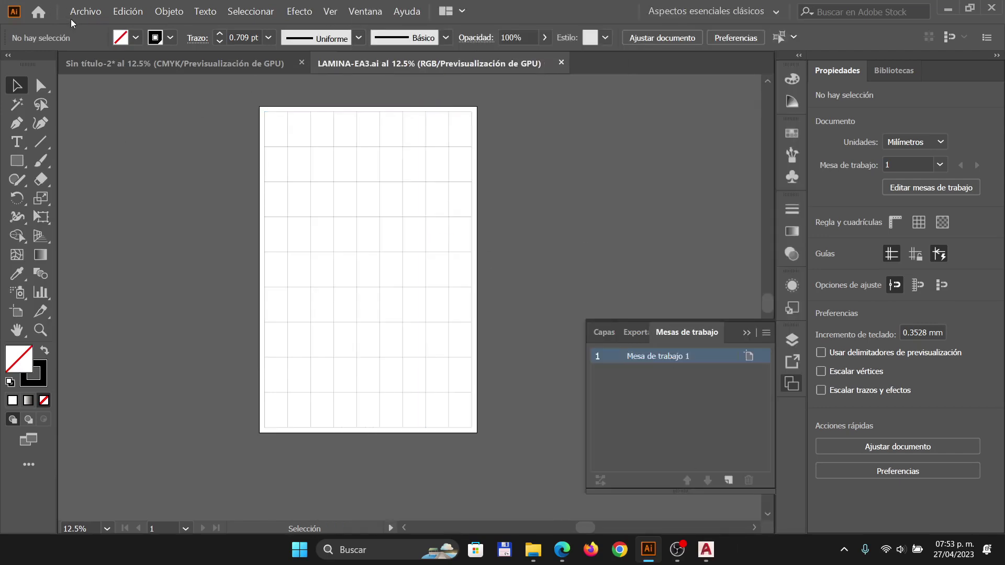
- Save the document also as the Adobe PDF LAMINA-EA3 in the C12 folder, using the Illustrator default preset
{"action": "left_click", "coordinate": [80, 12]}
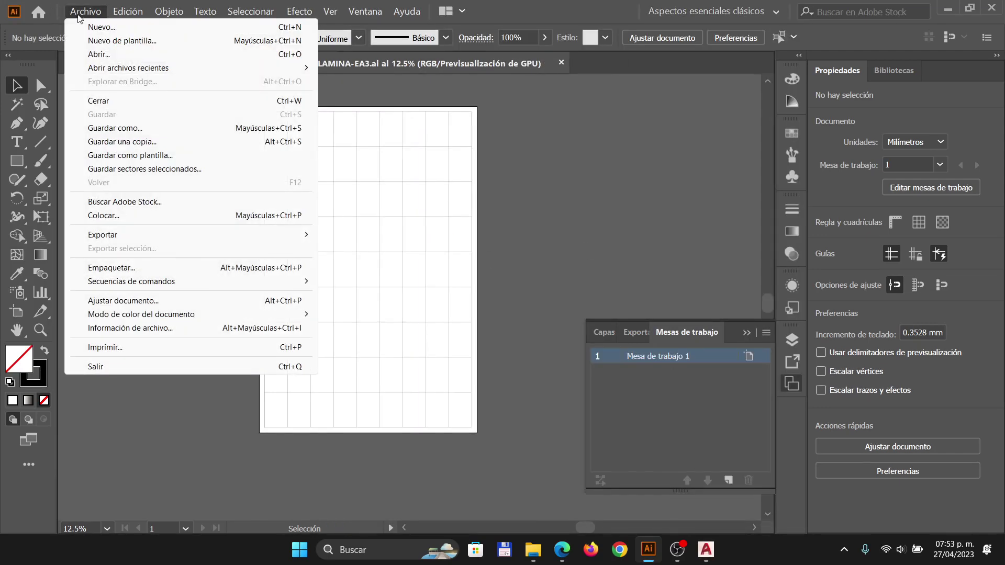
{"action": "left_click", "coordinate": [133, 128]}
{"action": "left_click", "coordinate": [123, 261]}
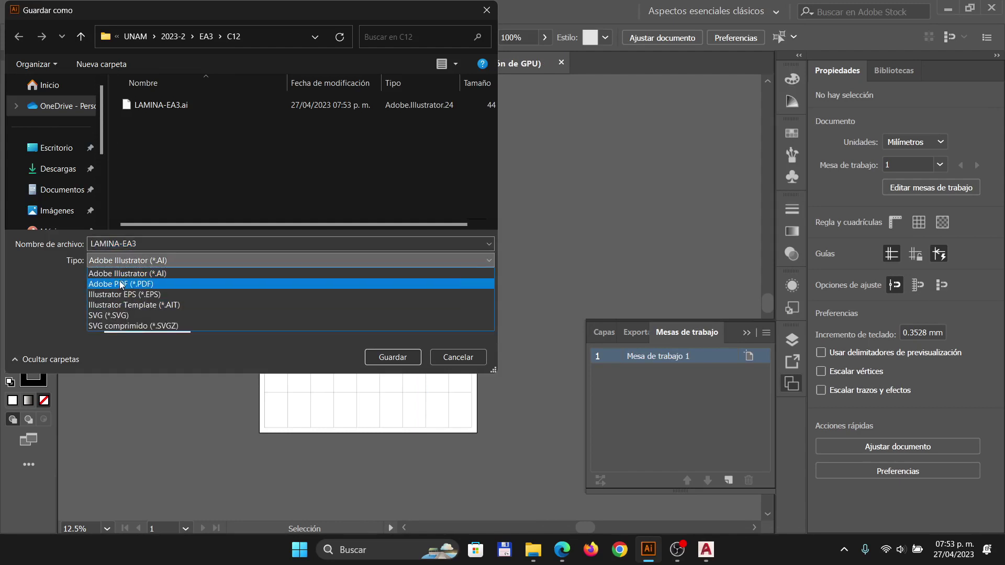
{"action": "left_click", "coordinate": [121, 285]}
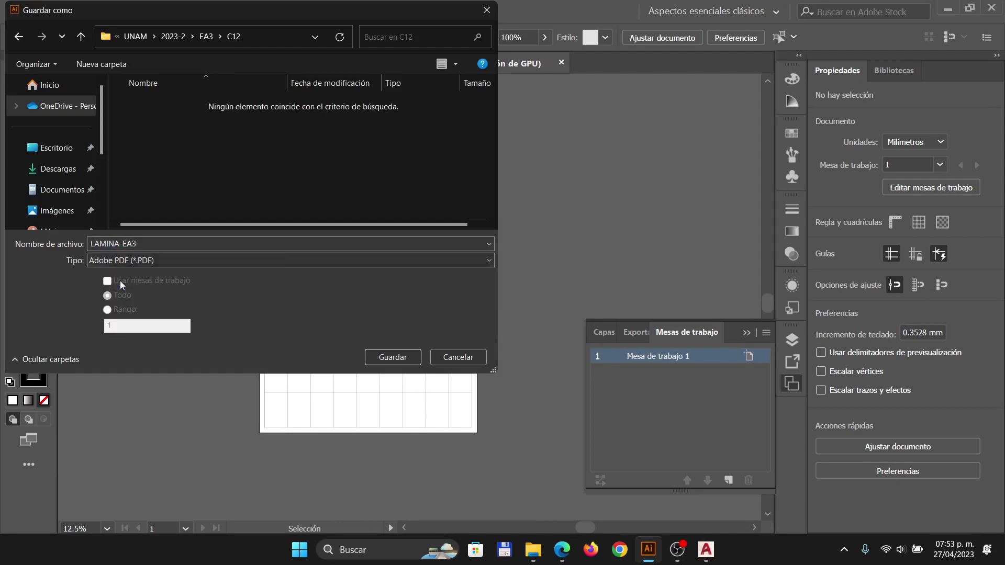
{"action": "left_click", "coordinate": [400, 359]}
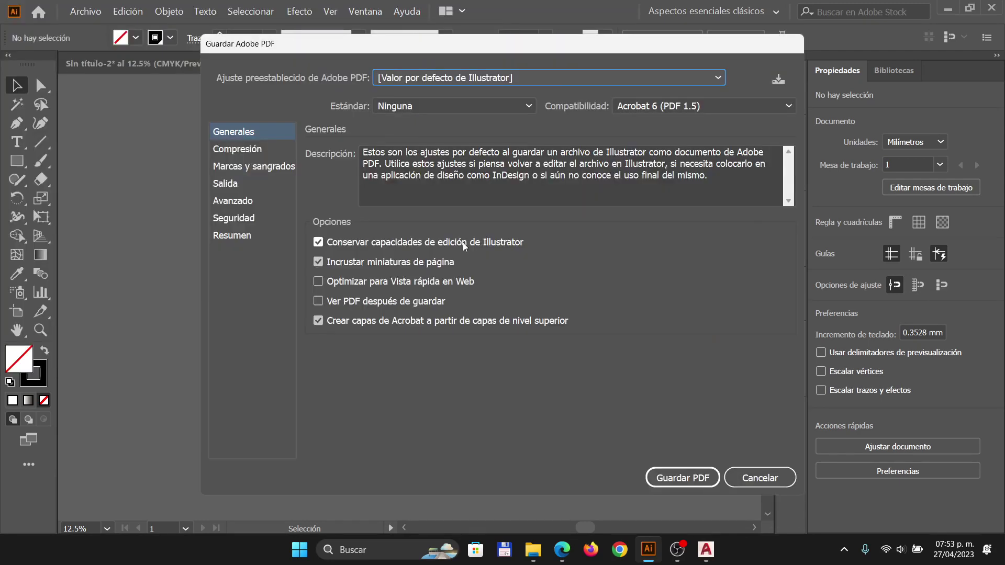
{"action": "left_click", "coordinate": [684, 478]}
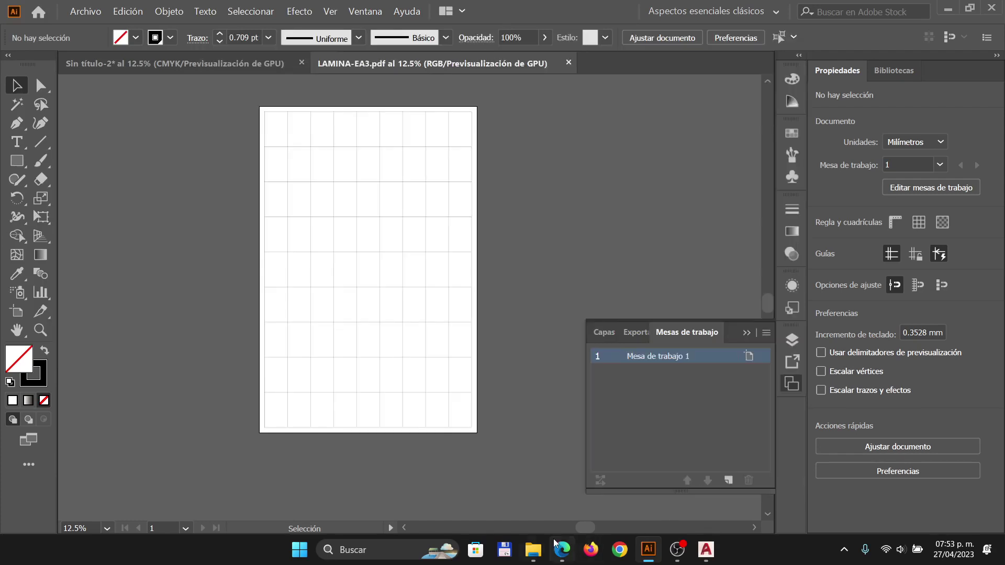
- Open the LAMINA-EA3 PDF from the C12 folder in Acrobat Reader, inspect the grid page, and return to Illustrator
{"action": "left_click", "coordinate": [533, 550]}
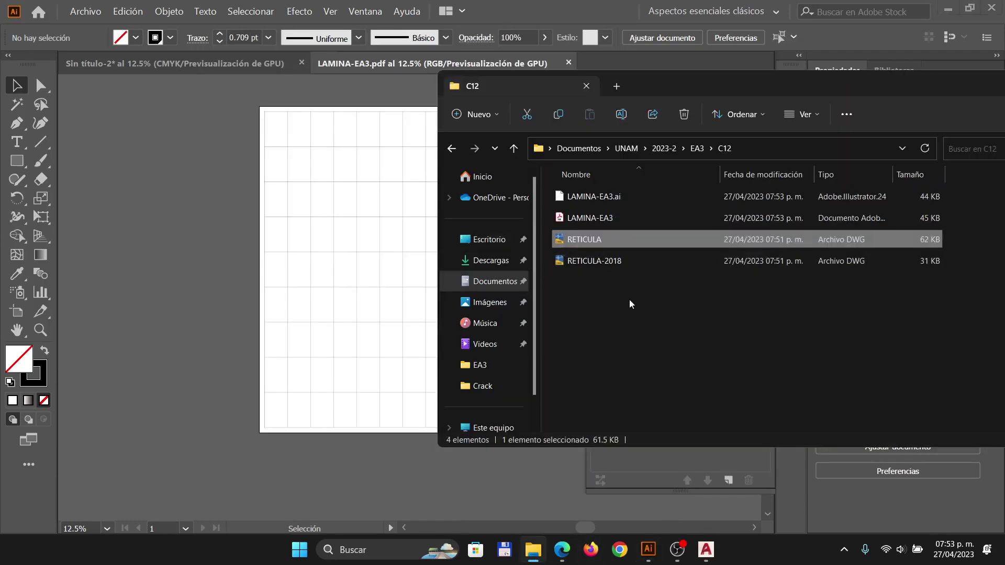
{"action": "left_click", "coordinate": [595, 219]}
{"action": "double_click", "coordinate": [595, 219]}
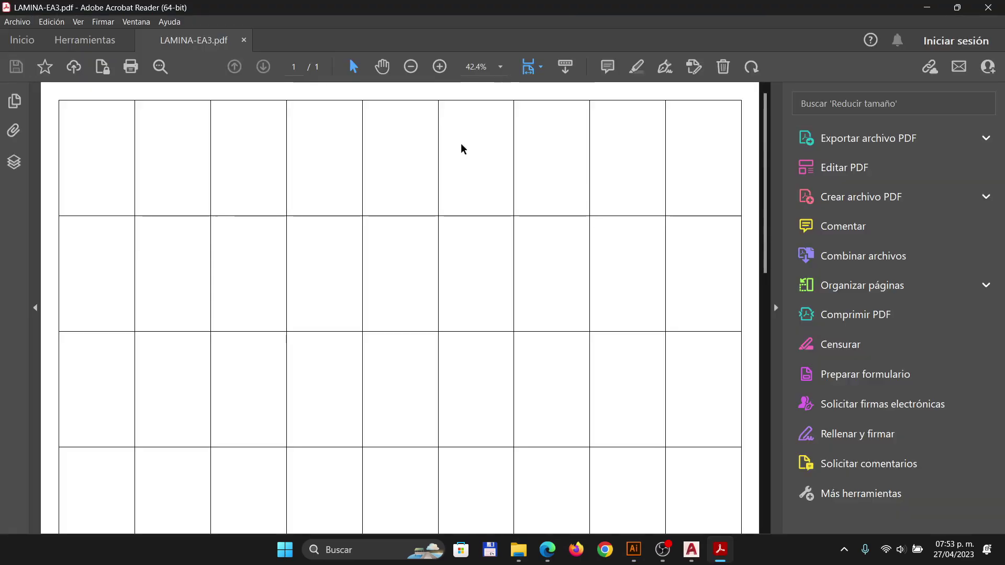
{"action": "scroll", "coordinate": [285, 215], "scroll_direction": "up", "scroll_amount": 2}
{"action": "scroll", "coordinate": [286, 218], "scroll_direction": "down", "scroll_amount": 2}
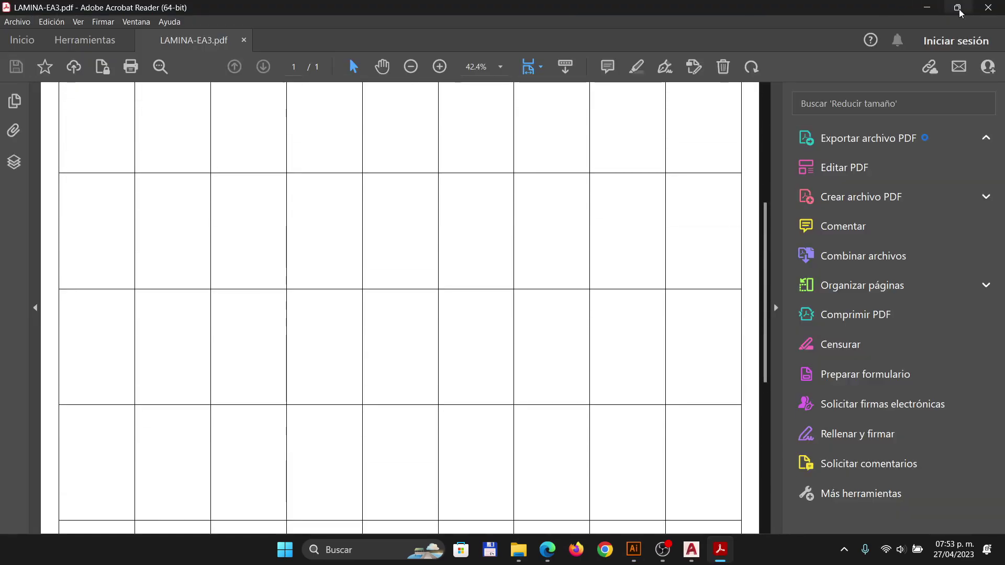
{"action": "left_click", "coordinate": [988, 7]}
{"action": "left_click", "coordinate": [258, 247]}
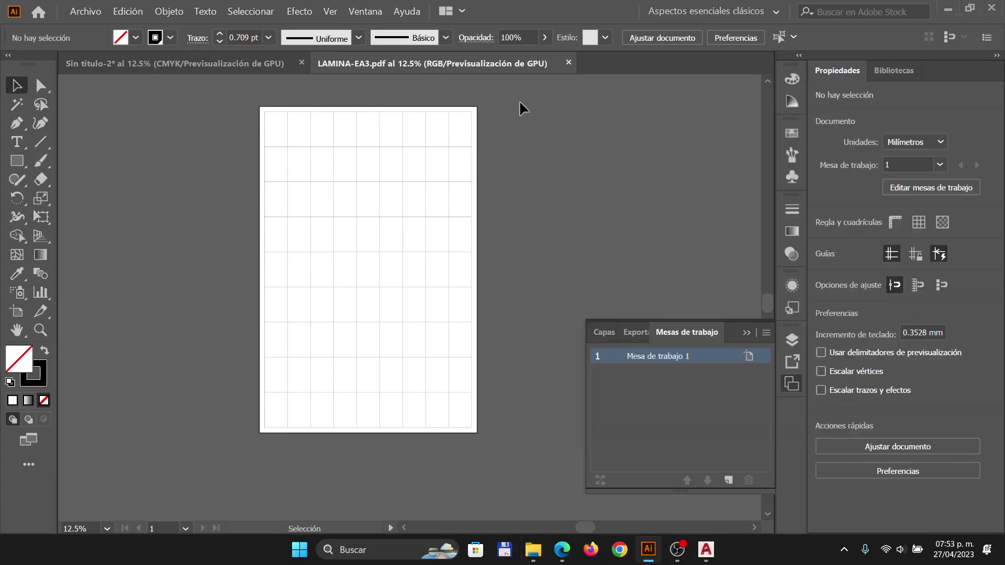
- Close the LAMINA-EA3 PDF document and the blank untitled document without saving the untitled one
{"action": "left_click", "coordinate": [568, 63]}
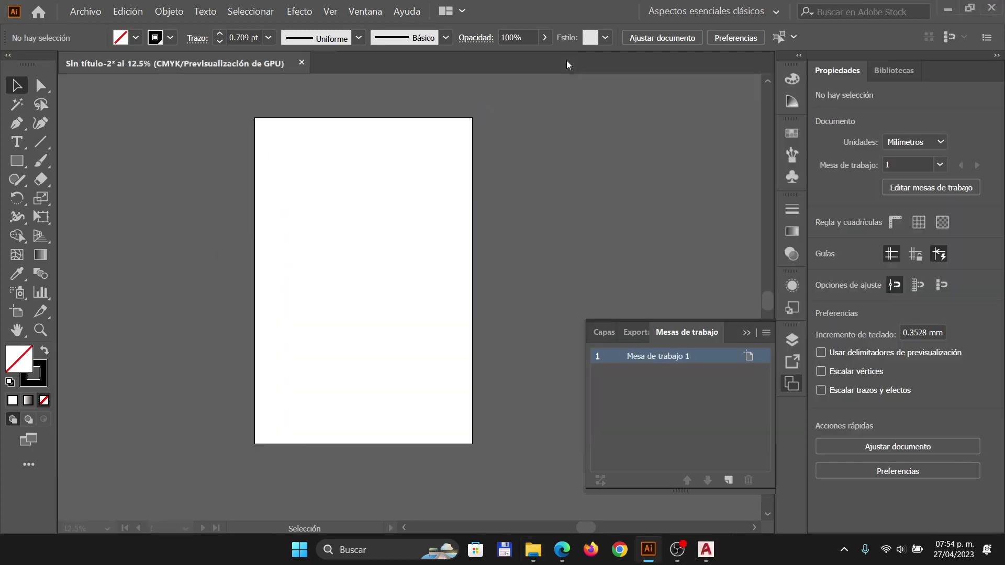
{"action": "left_click", "coordinate": [301, 63]}
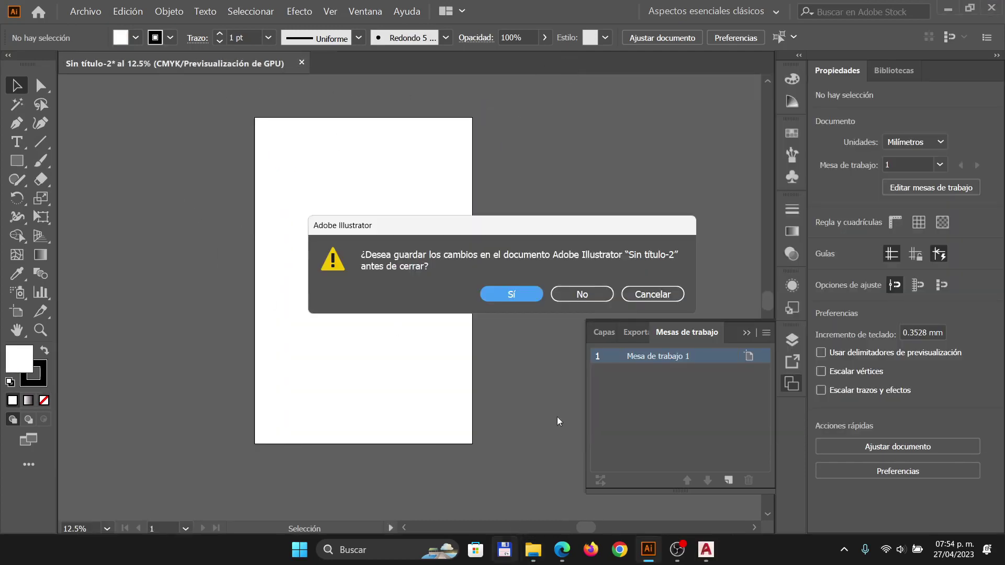
{"action": "left_click", "coordinate": [585, 296]}
- Open LAMINA-EA3.ai from the C12 folder in Illustrator
{"action": "left_click", "coordinate": [533, 554]}
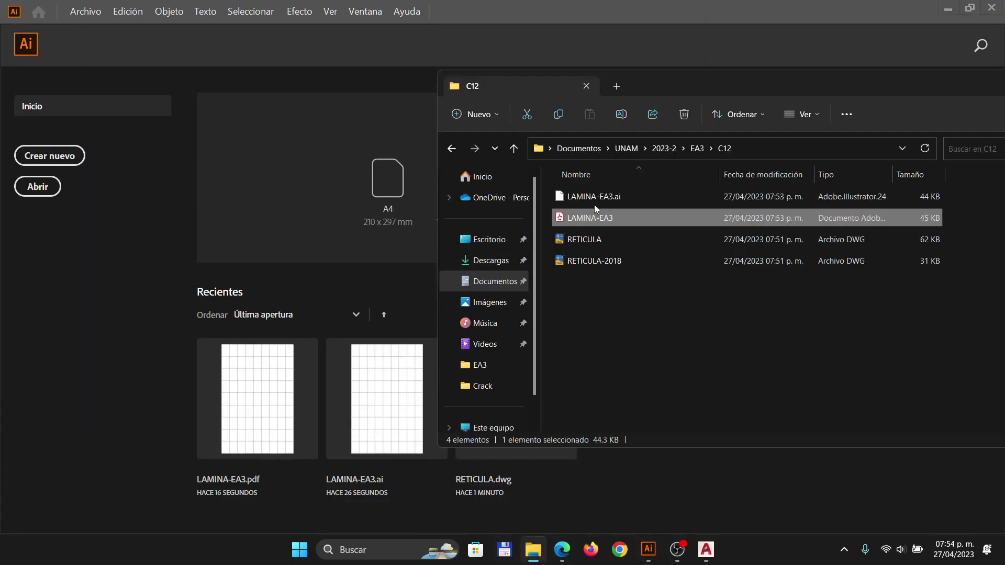
{"action": "left_click_drag", "start_coordinate": [595, 198], "coordinate": [128, 302]}
{"action": "left_click", "coordinate": [542, 346]}
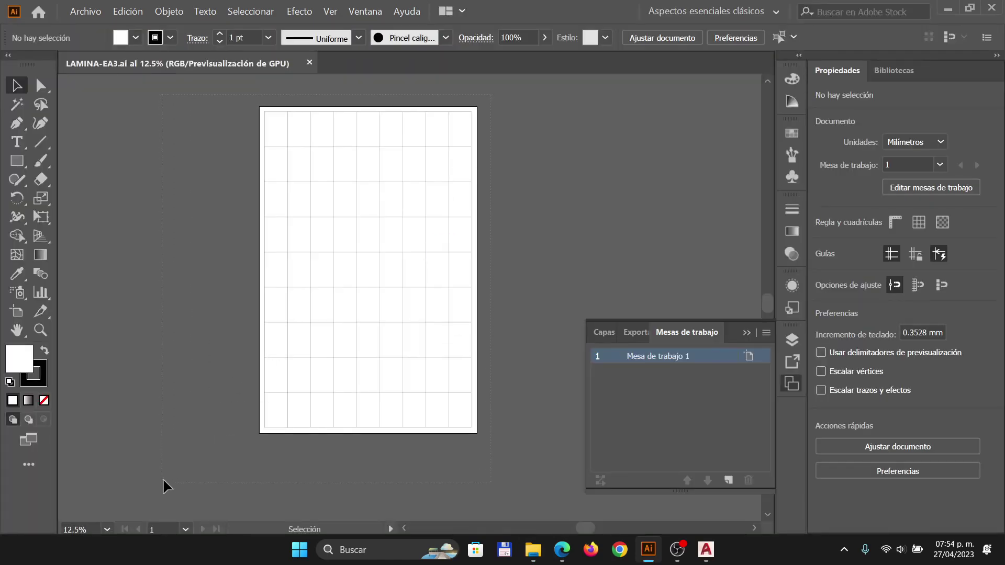
- Try converting the whole selected grid into guides and undo the conversion
{"action": "key", "text": "ctrl+a"}
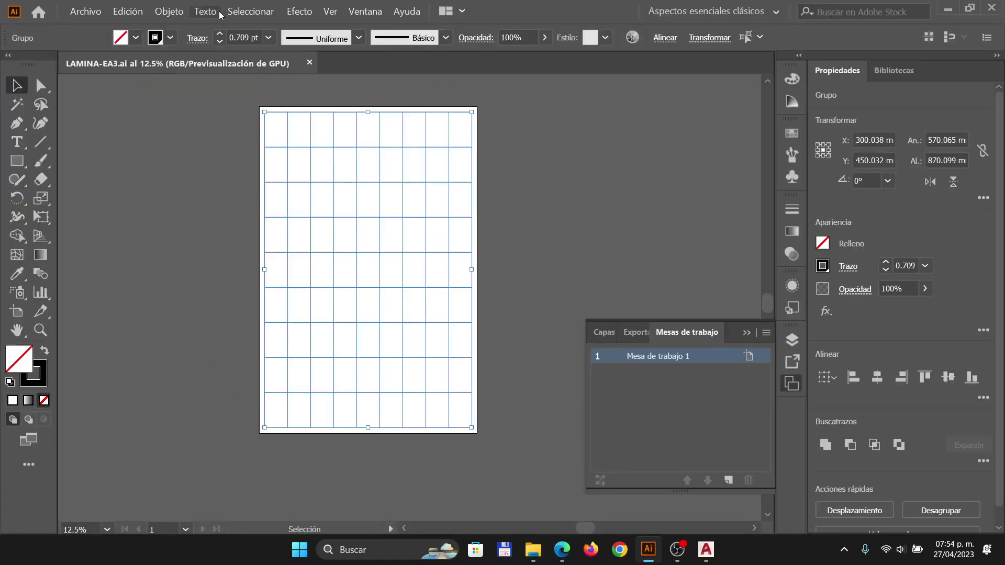
{"action": "left_click", "coordinate": [169, 12]}
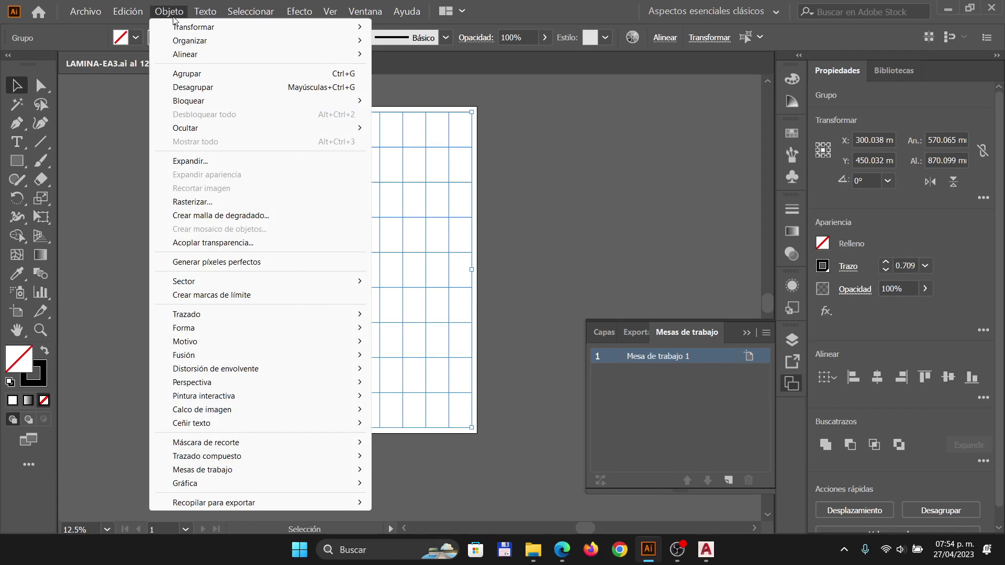
{"action": "mouse_move", "coordinate": [330, 12]}
{"action": "mouse_move", "coordinate": [419, 453]}
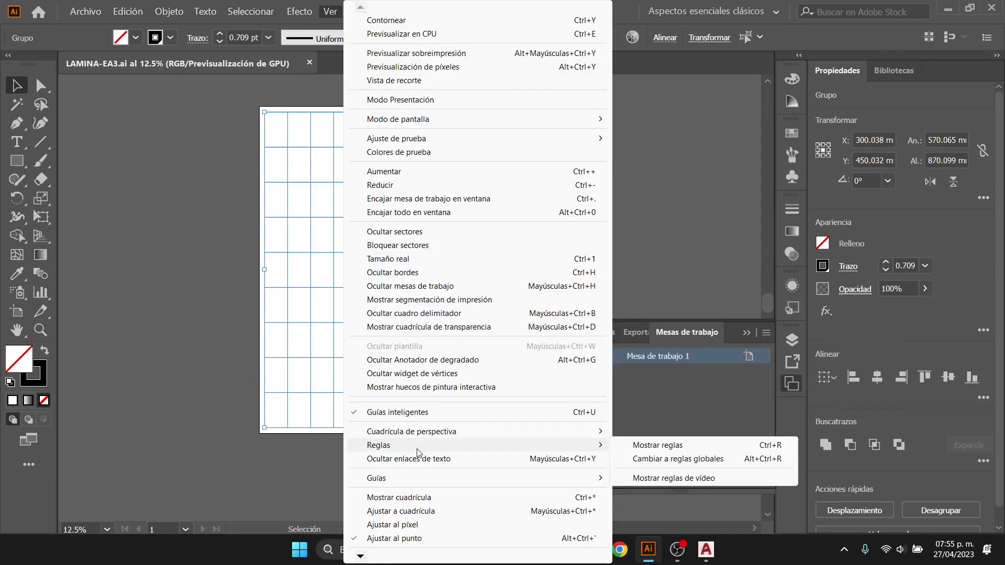
{"action": "mouse_move", "coordinate": [411, 481]}
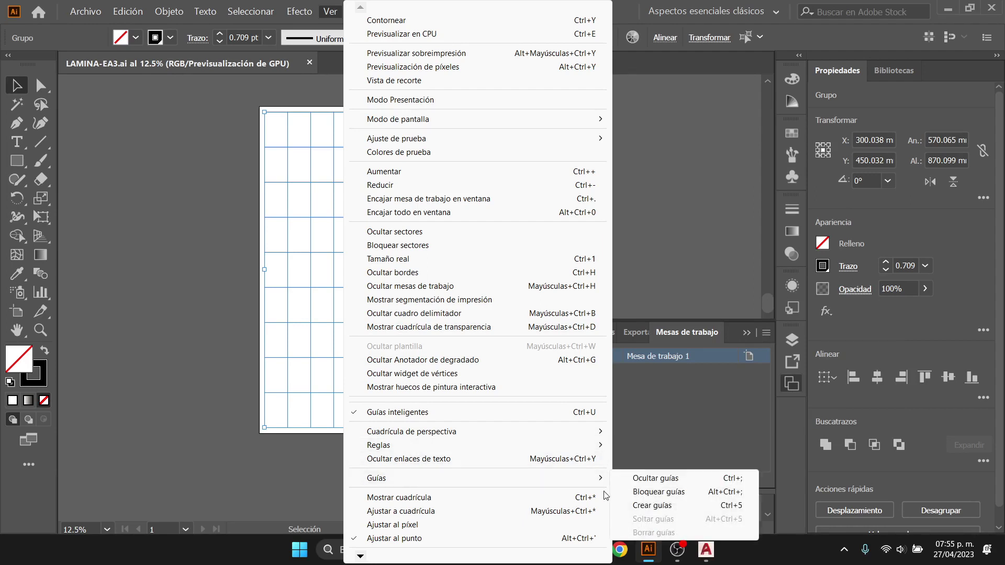
{"action": "left_click", "coordinate": [661, 506]}
{"action": "left_click", "coordinate": [545, 240]}
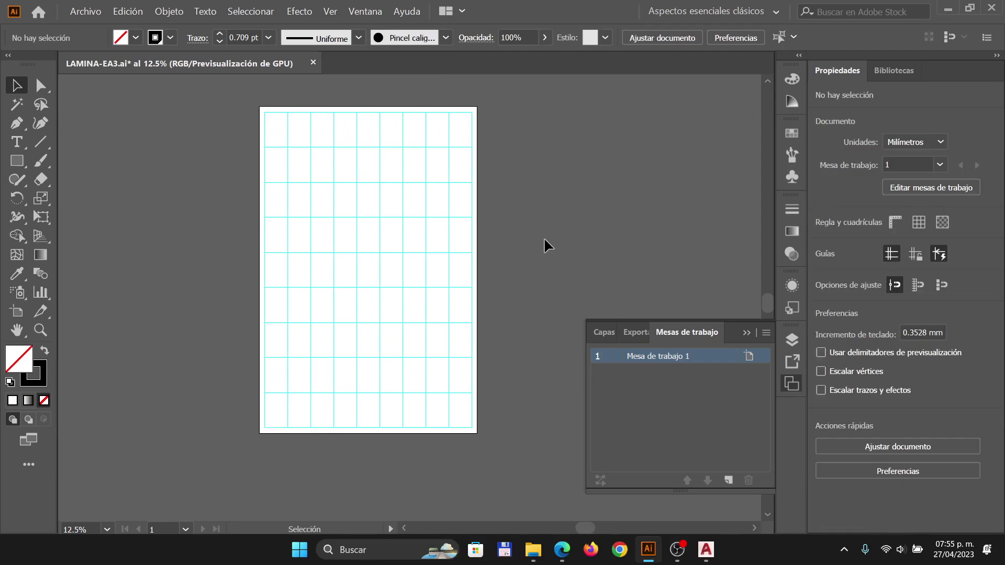
{"action": "key", "text": "ctrl+z"}
{"action": "key", "text": "ctrl+z"}
- Select the entire grid on the artboard and convert its lines into guides
{"action": "left_click_drag", "start_coordinate": [521, 93], "coordinate": [239, 460]}
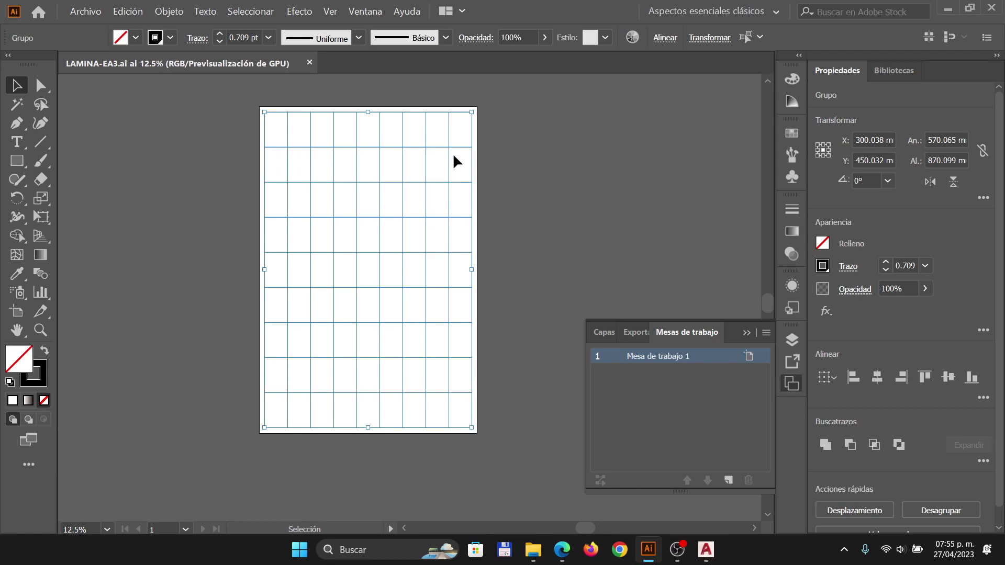
{"action": "left_click", "coordinate": [332, 12]}
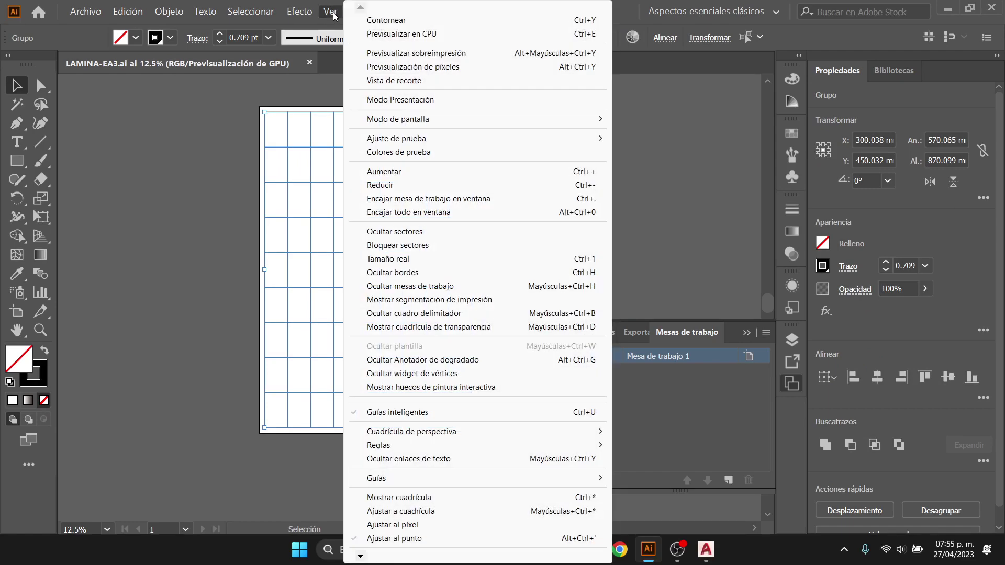
{"action": "mouse_move", "coordinate": [547, 479]}
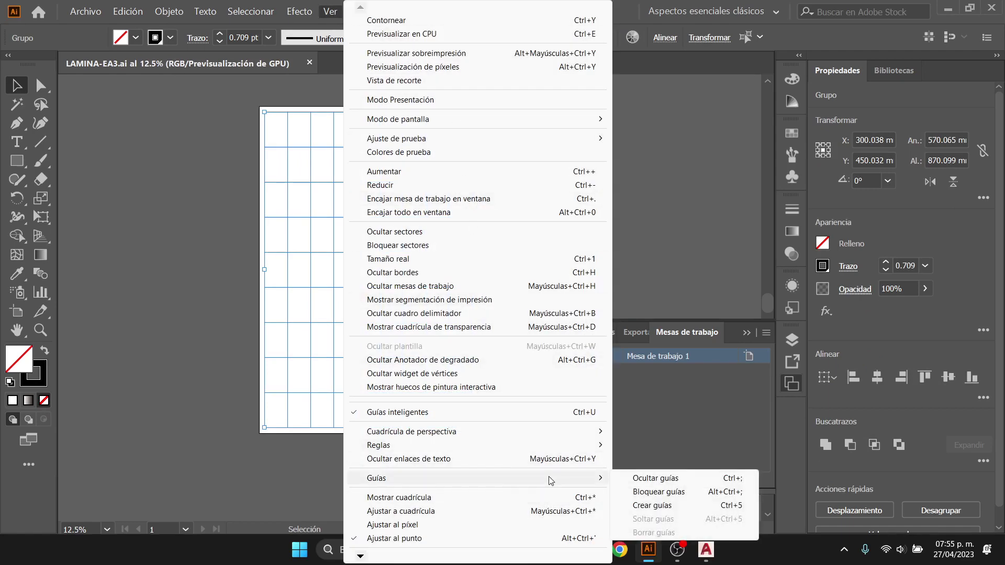
{"action": "left_click", "coordinate": [668, 506]}
- Try moving a horizontal guide out of the grid, undo the move, and clear the selection
{"action": "left_click_drag", "start_coordinate": [362, 183], "coordinate": [255, 292]}
{"action": "key", "text": "ctrl+z"}
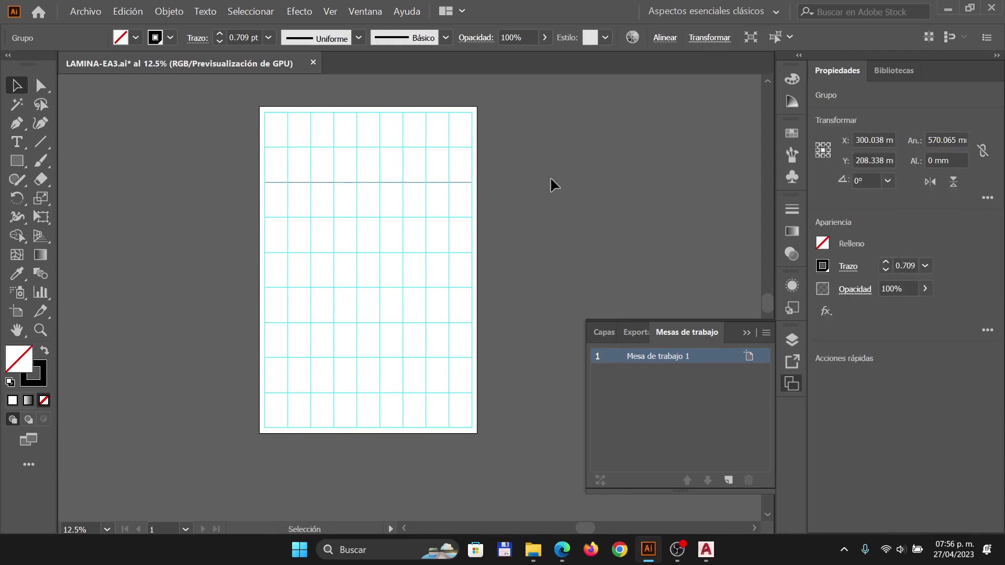
{"action": "left_click", "coordinate": [550, 179]}
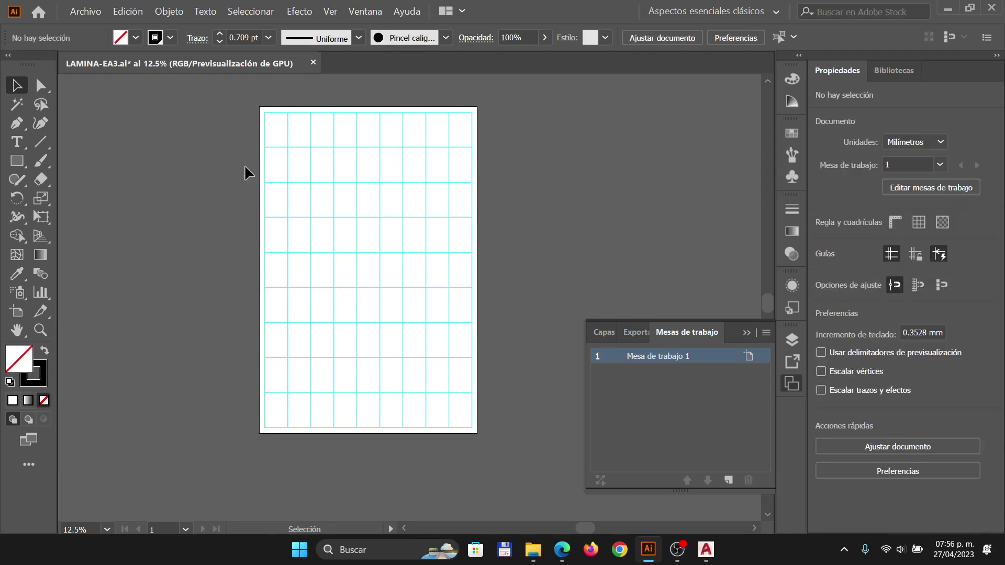
{"action": "key", "text": "ctrl+y"}
{"action": "key", "text": "ctrl+y"}
{"action": "left_click", "coordinate": [92, 12]}
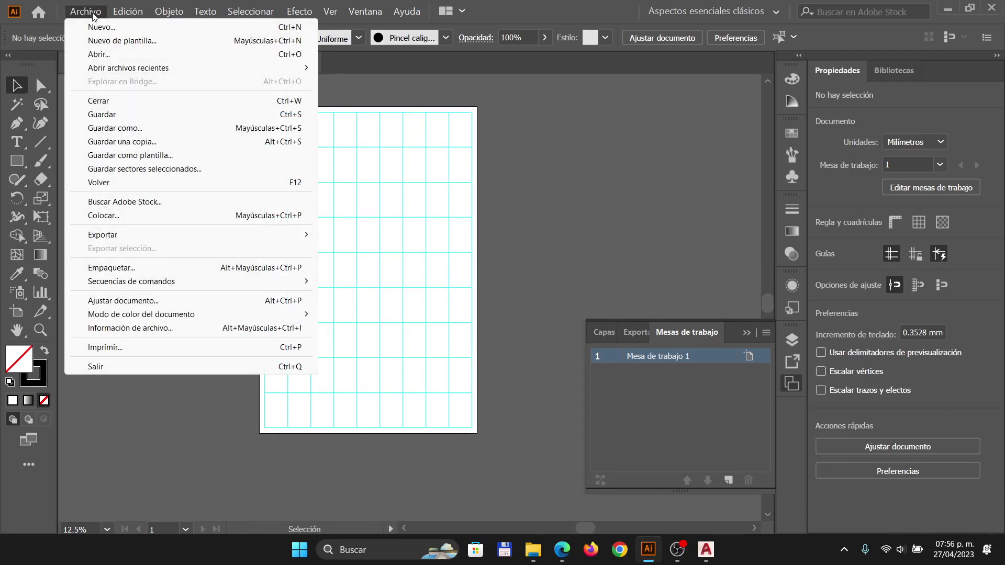
{"action": "left_click", "coordinate": [515, 126]}
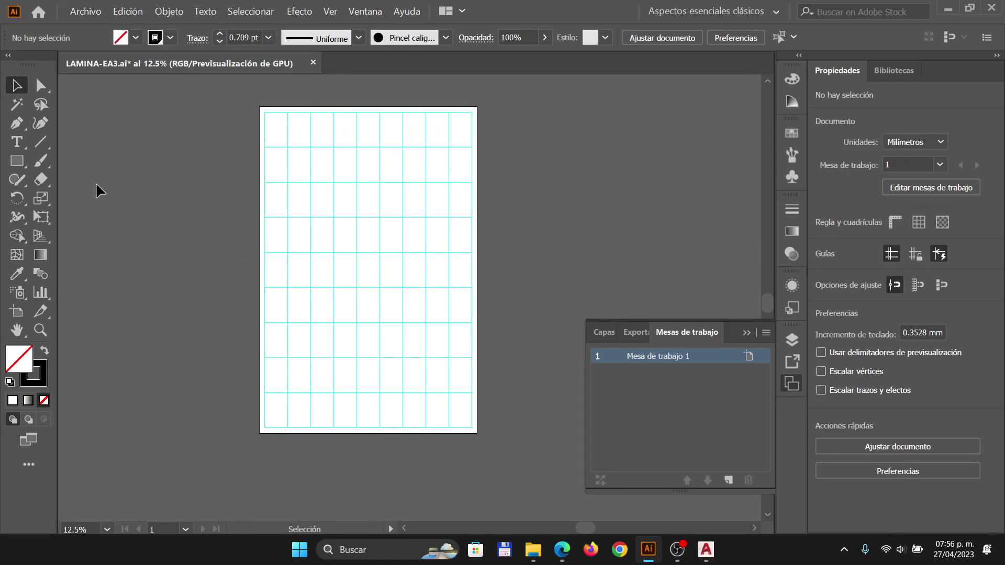
- Draw a trial rectangle of about 190 × 290 mm snapped to the guides and delete it
{"action": "left_click", "coordinate": [17, 161]}
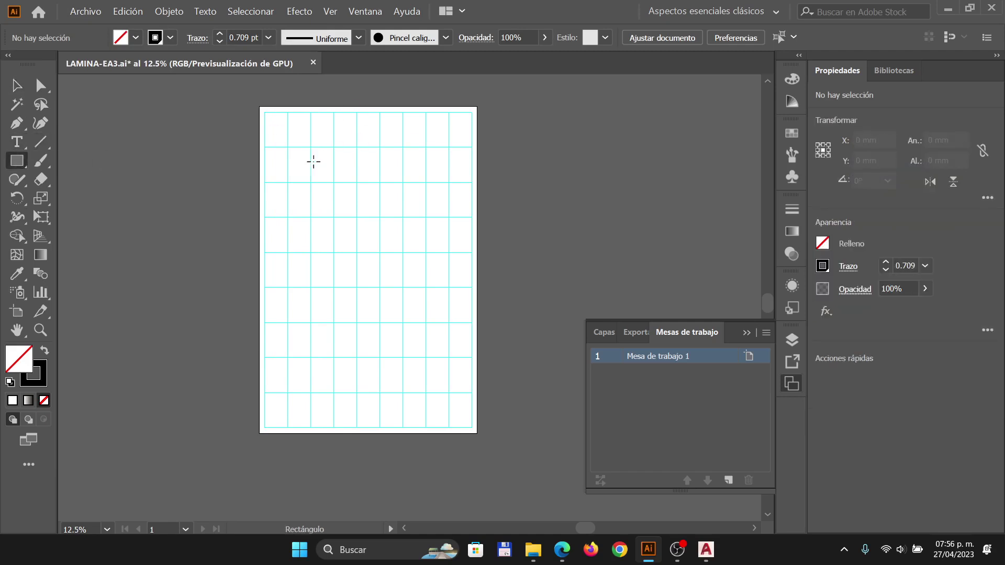
{"action": "left_click_drag", "start_coordinate": [287, 147], "coordinate": [356, 252]}
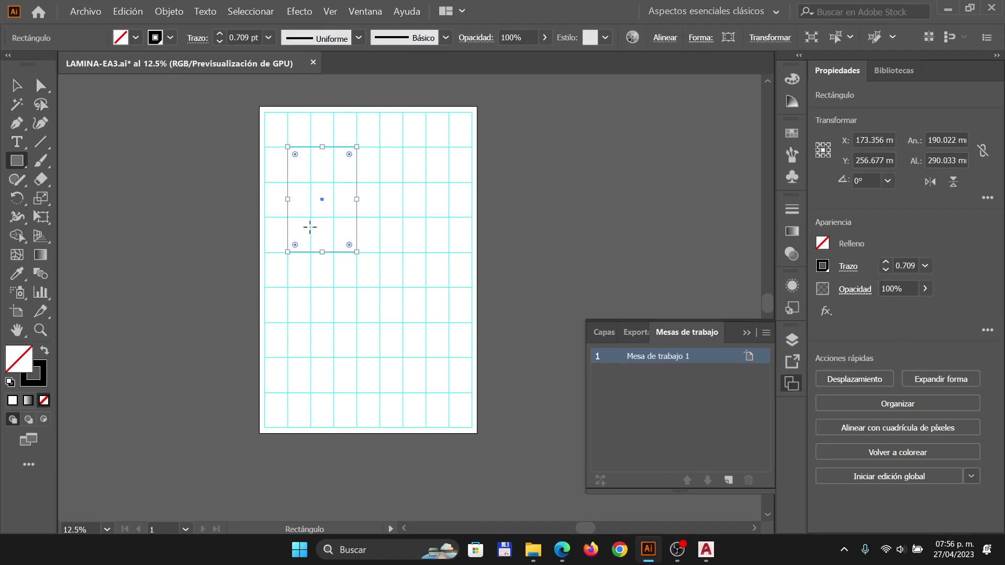
{"action": "key", "text": "Delete"}
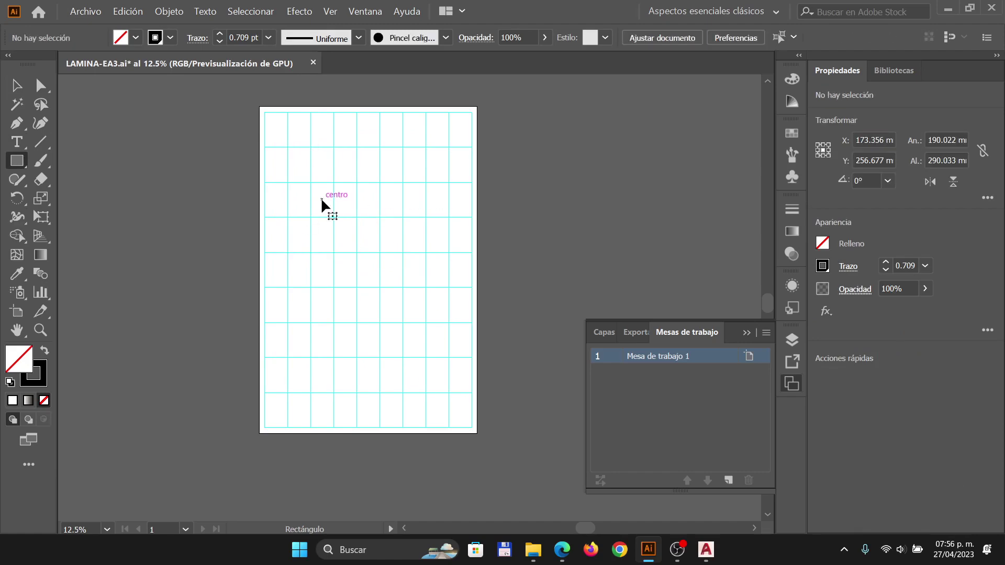
- Lock the guides and return to the Selection tool without creating another rectangle
{"action": "left_click", "coordinate": [330, 12]}
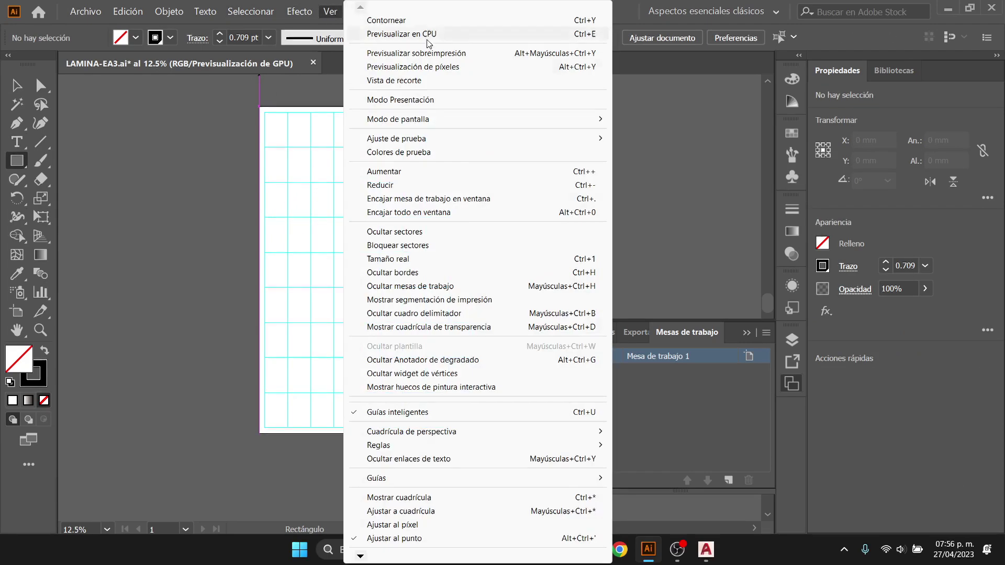
{"action": "mouse_move", "coordinate": [474, 487]}
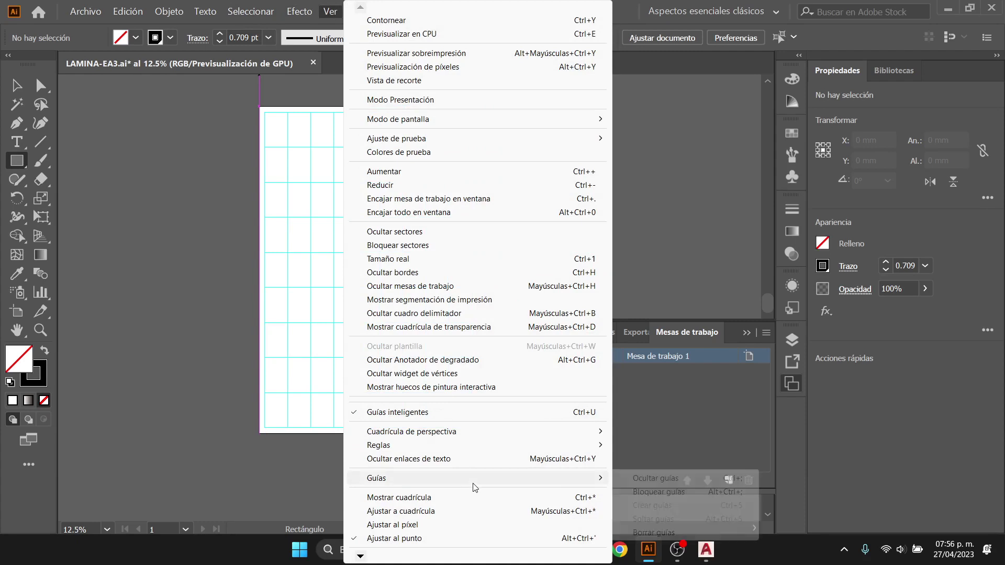
{"action": "left_click", "coordinate": [712, 492]}
{"action": "left_click", "coordinate": [566, 187]}
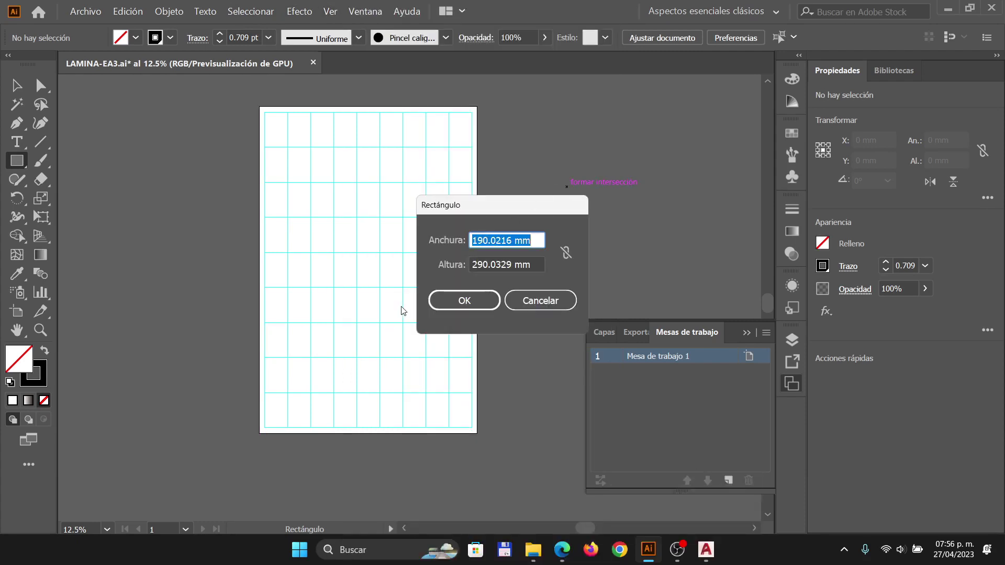
{"action": "left_click", "coordinate": [539, 301]}
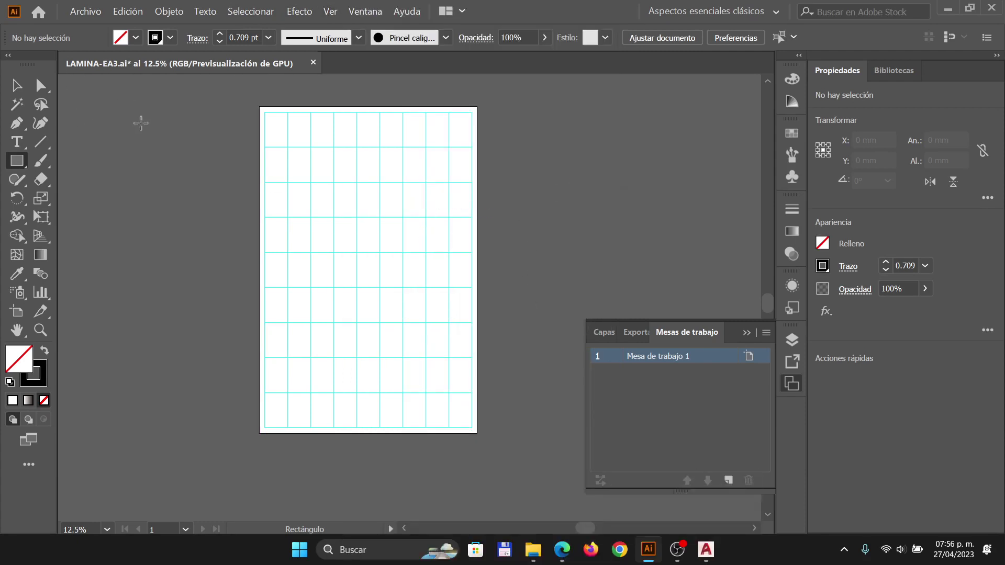
{"action": "key", "text": "v"}
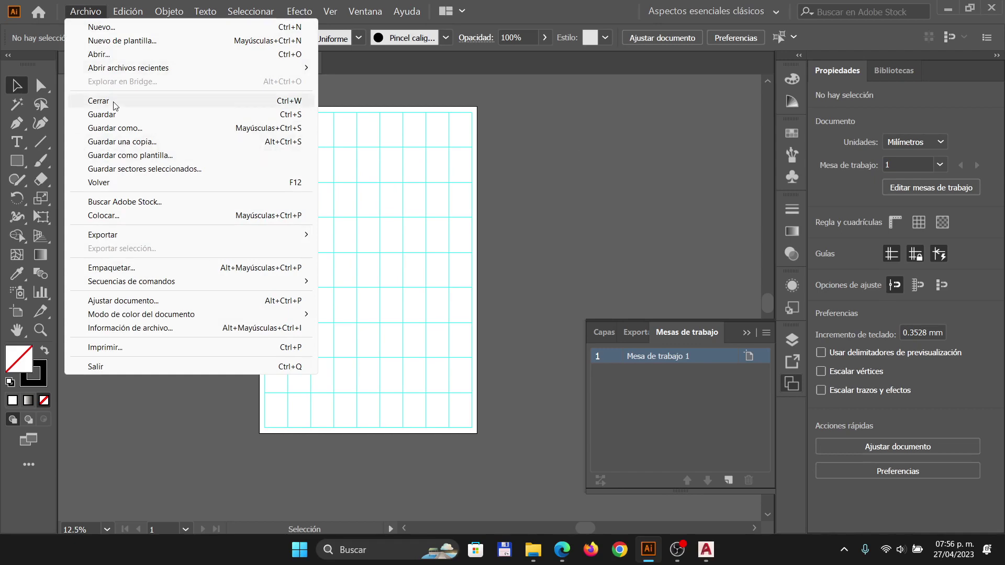
- Save the AI document, and save it also as the Adobe PDF LAMINA-EA3 in the C12 folder, replacing the existing PDF
{"action": "left_click", "coordinate": [103, 114]}
{"action": "left_click", "coordinate": [84, 10]}
{"action": "left_click", "coordinate": [115, 128]}
{"action": "left_click", "coordinate": [211, 259]}
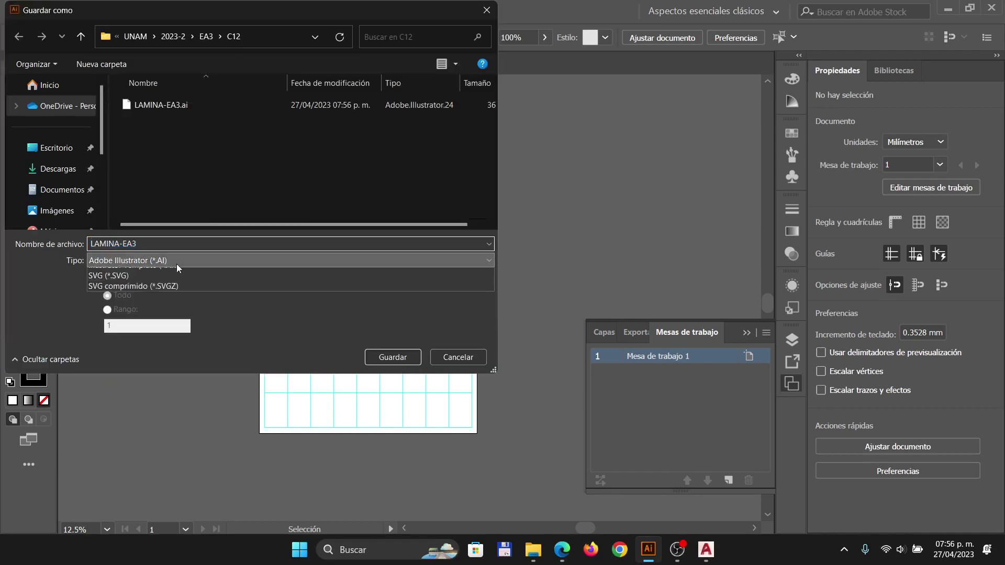
{"action": "left_click", "coordinate": [146, 293]}
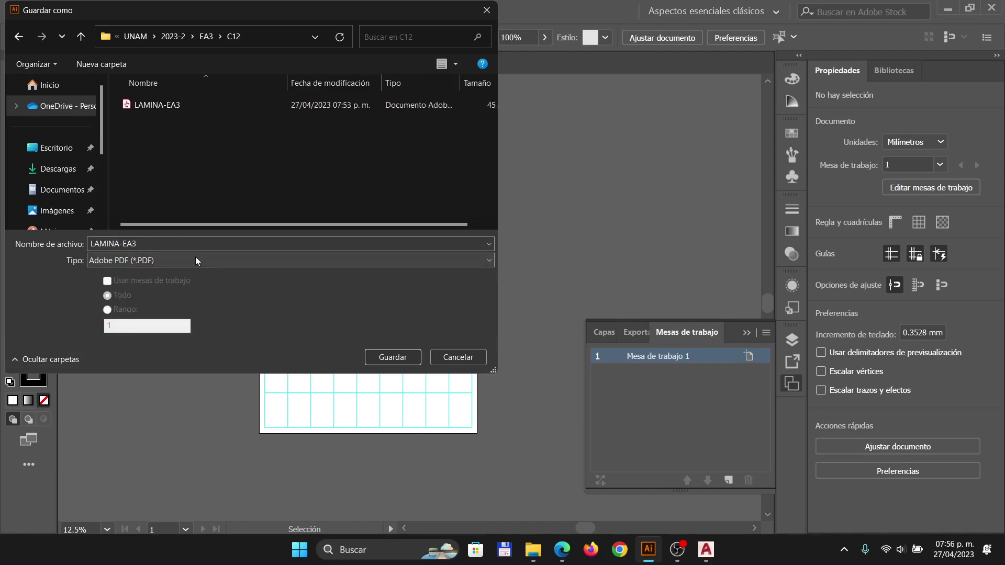
{"action": "left_click", "coordinate": [395, 358]}
{"action": "left_click", "coordinate": [545, 328]}
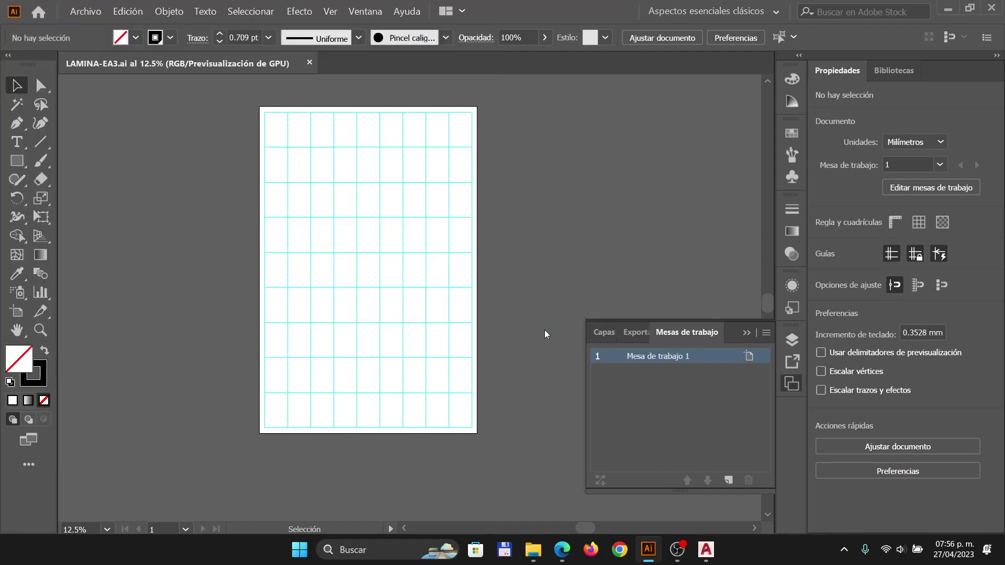
{"action": "key", "text": "Return"}
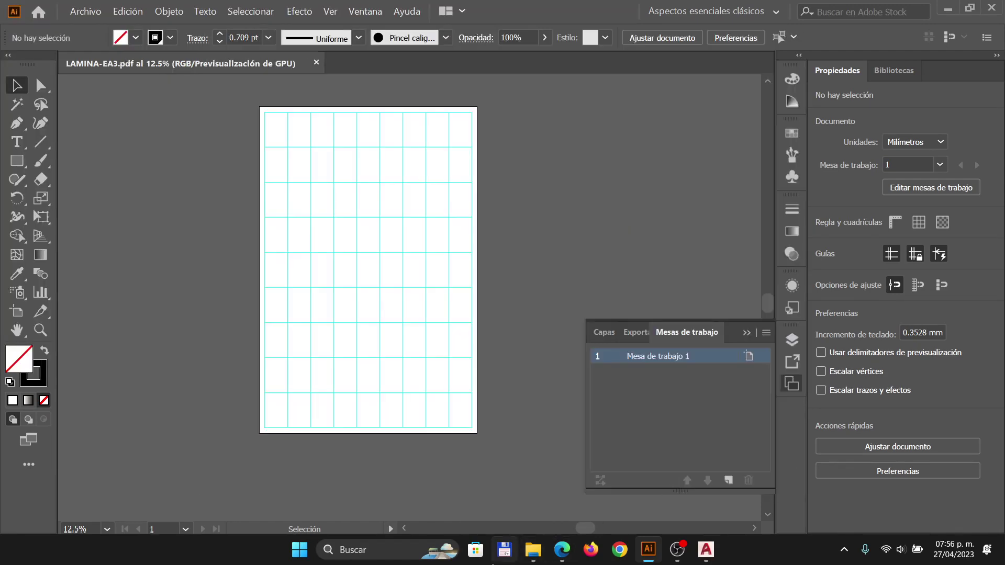
- Open the LAMINA-EA3 PDF from the C12 folder in Acrobat Reader to check the page, and return to Illustrator
{"action": "left_click", "coordinate": [534, 549]}
{"action": "double_click", "coordinate": [595, 218]}
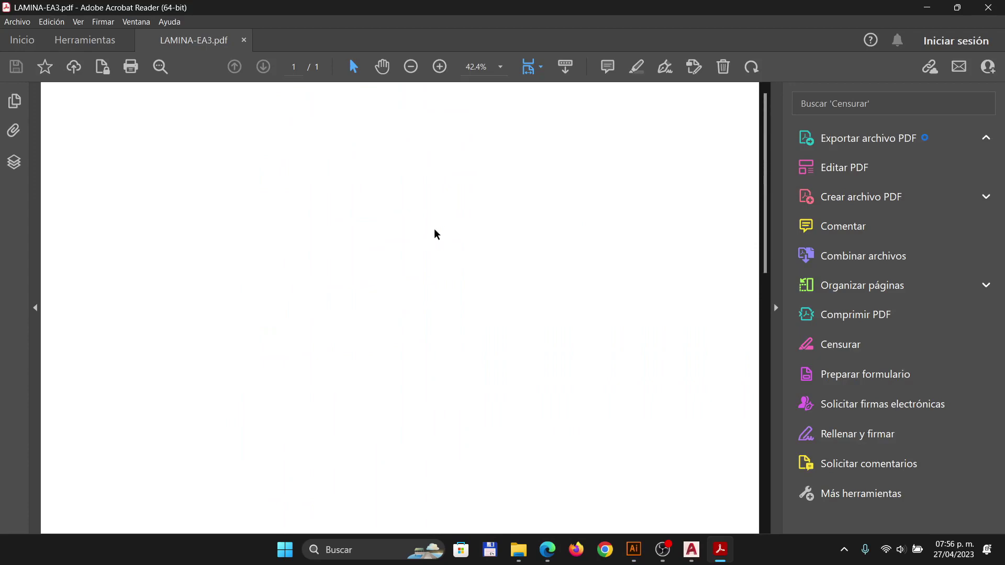
{"action": "left_click", "coordinate": [990, 7]}
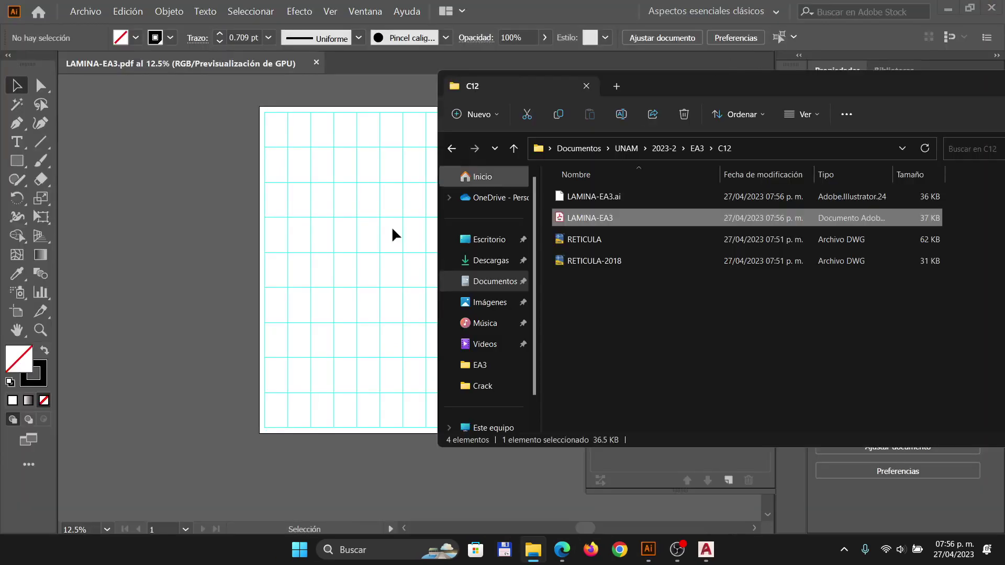
{"action": "left_click", "coordinate": [189, 232]}
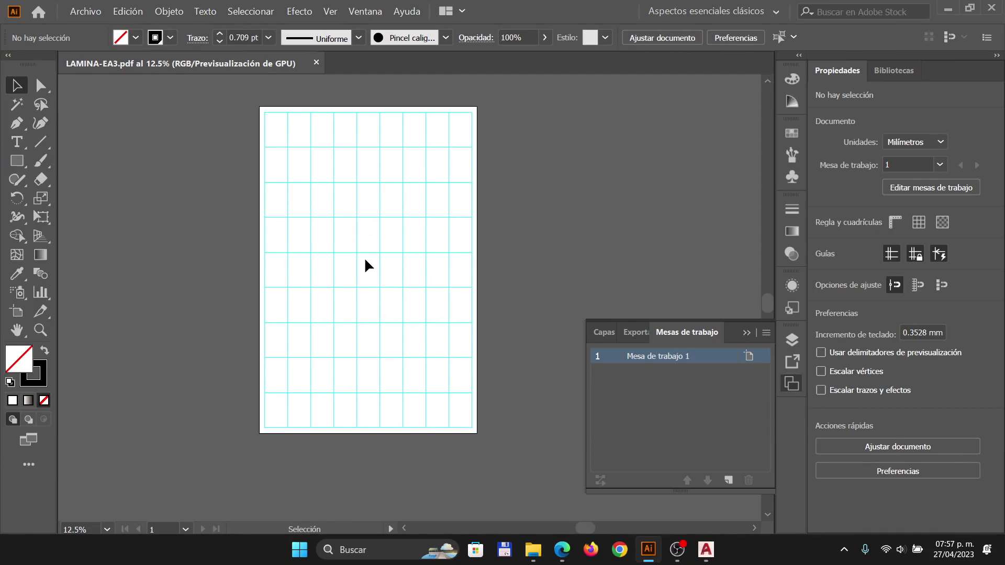
- Switch to File Explorer and look through the C03, C06 and C07 folders inside EA3 for images to place
{"action": "mouse_move", "coordinate": [535, 555]}
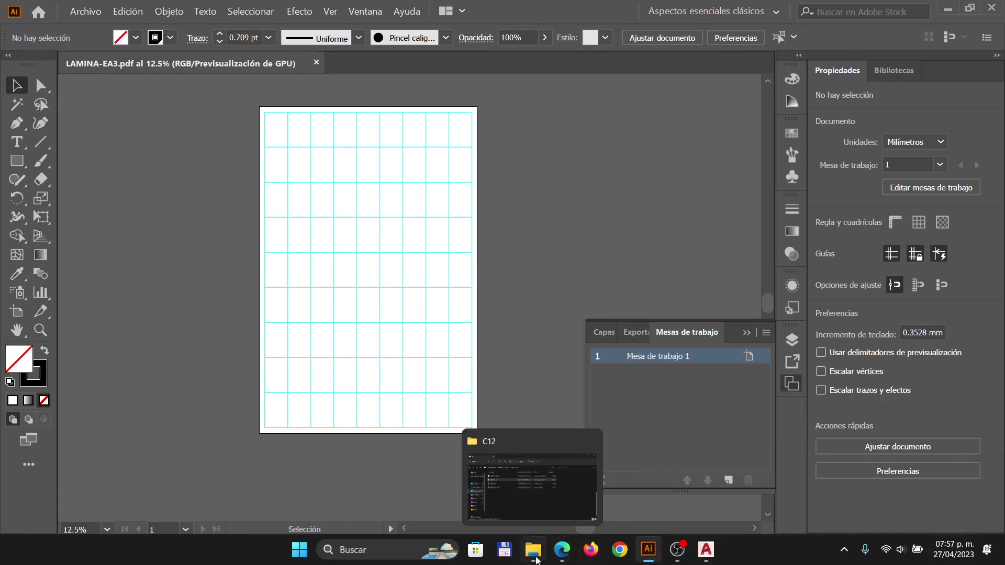
{"action": "left_click", "coordinate": [531, 561]}
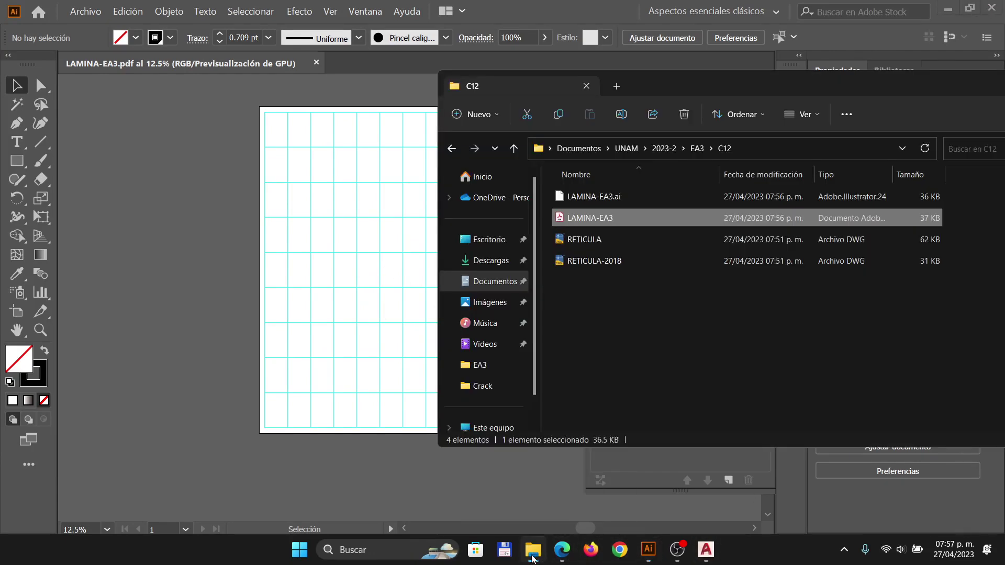
{"action": "key", "text": "BackSpace"}
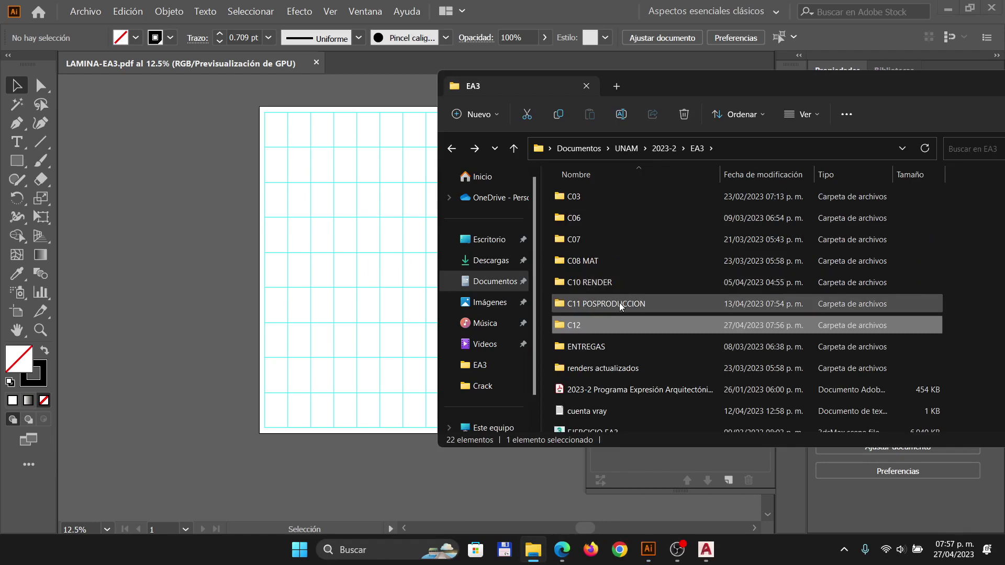
{"action": "double_click", "coordinate": [576, 201]}
{"action": "key", "text": "alt+Left"}
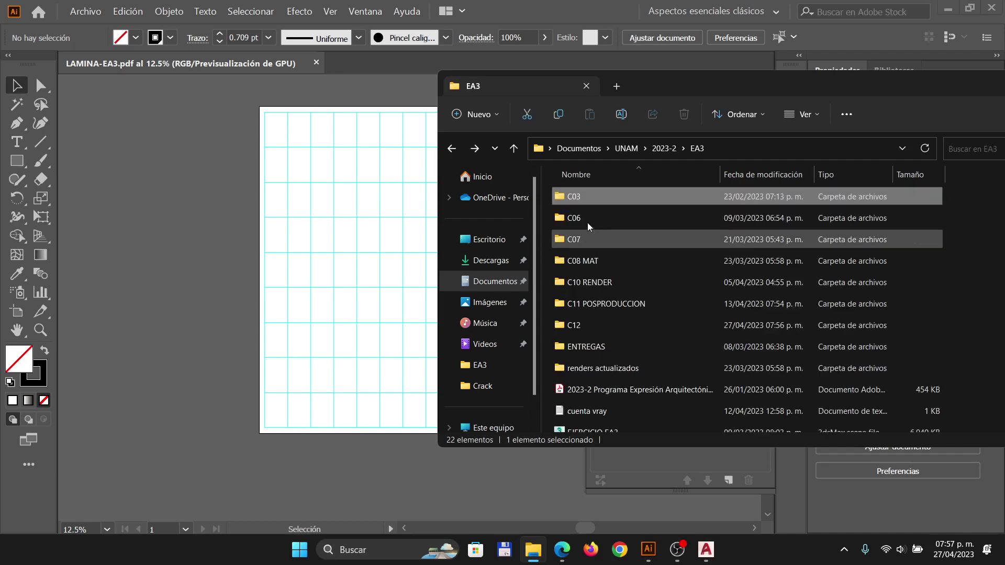
{"action": "double_click", "coordinate": [579, 212]}
{"action": "key", "text": "alt+Left"}
{"action": "double_click", "coordinate": [616, 240]}
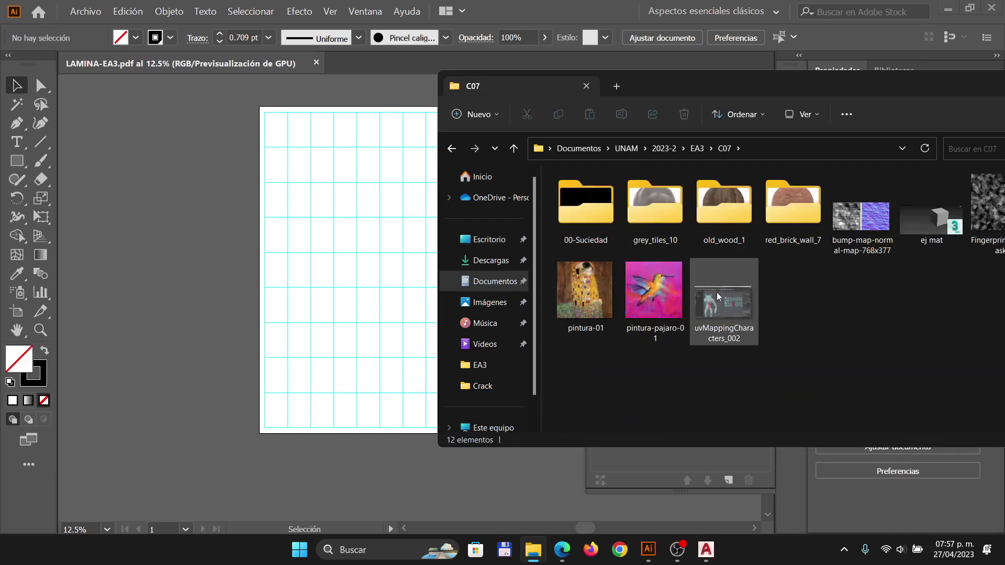
{"action": "key", "text": "alt+Left"}
{"action": "scroll", "coordinate": [592, 302], "scroll_direction": "down", "scroll_amount": 1}
{"action": "scroll", "coordinate": [589, 293], "scroll_direction": "up", "scroll_amount": 1}
- Place the COMBO EXTRAIDO image from the C08 MAT folder as a linked file on the canvas beside the artboard
{"action": "double_click", "coordinate": [584, 260]}
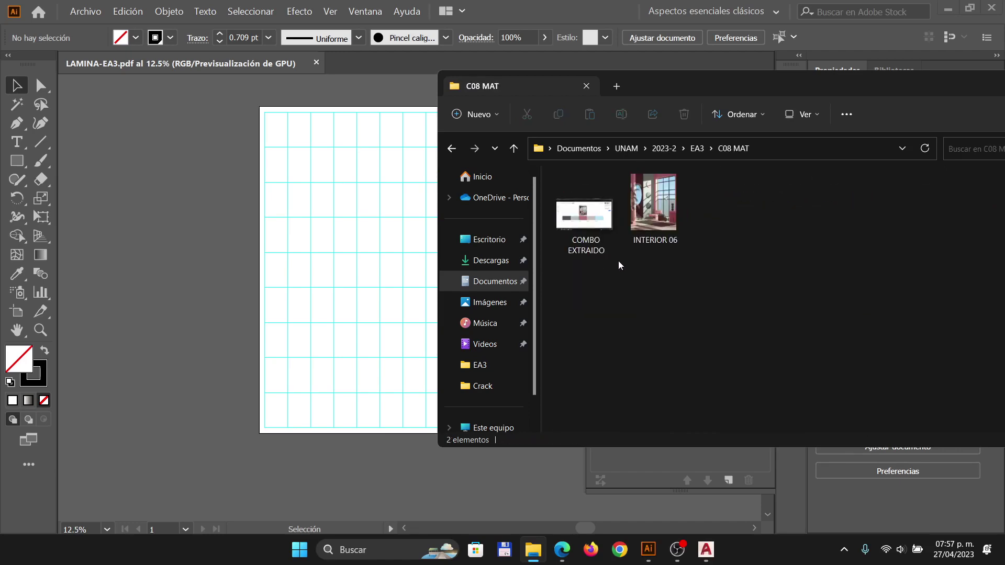
{"action": "key", "text": "alt+Left"}
{"action": "double_click", "coordinate": [579, 266]}
{"action": "left_click_drag", "start_coordinate": [585, 214], "coordinate": [190, 273]}
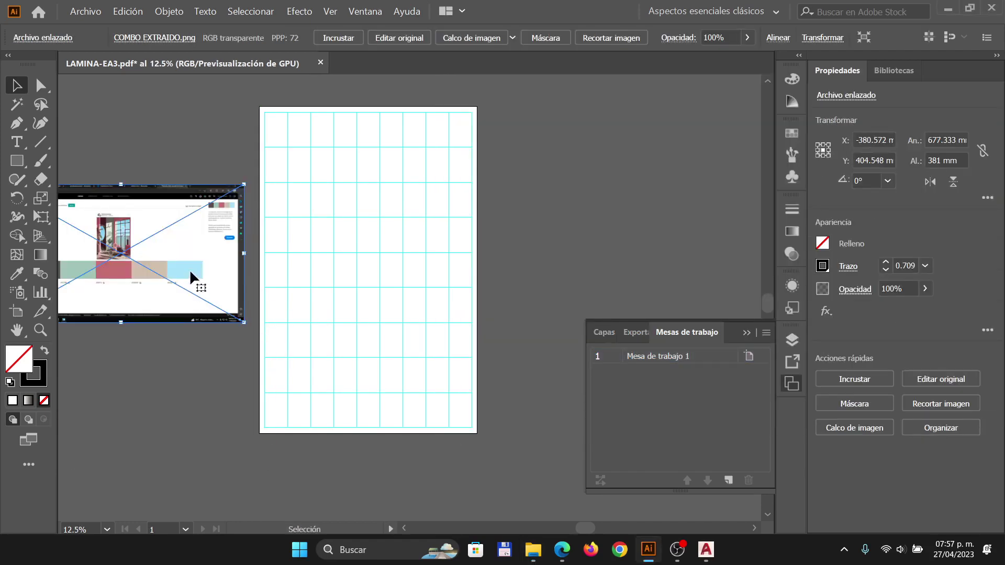
{"action": "scroll", "coordinate": [151, 253], "scroll_direction": "up", "scroll_amount": 1, "text": "alt"}
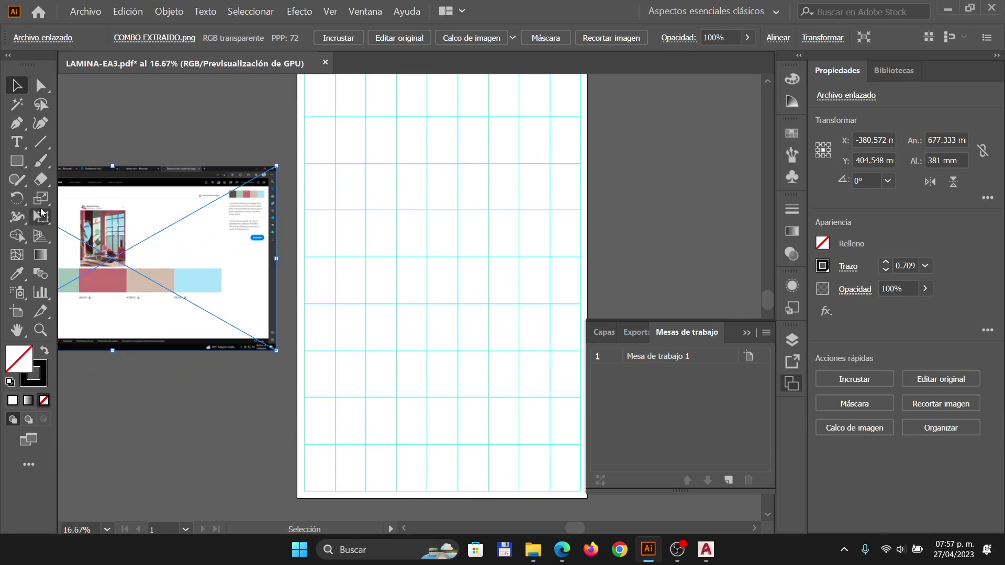
- Draw a square of about 62 mm in the lower part of the artboard and copy it sideways to make a row of five squares
{"action": "left_click", "coordinate": [17, 162]}
{"action": "left_click_drag", "start_coordinate": [327, 364], "coordinate": [357, 393]}
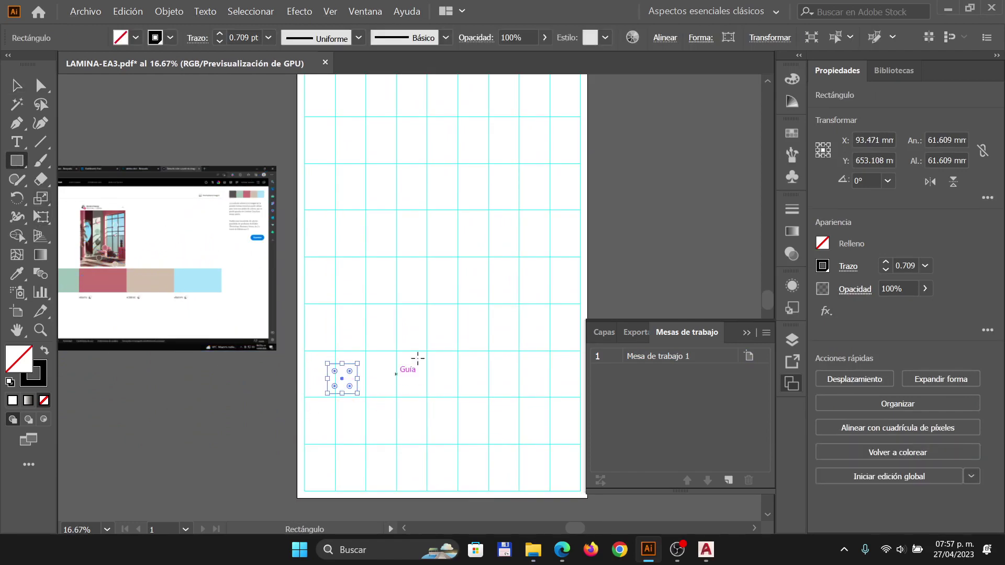
{"action": "key", "text": "v"}
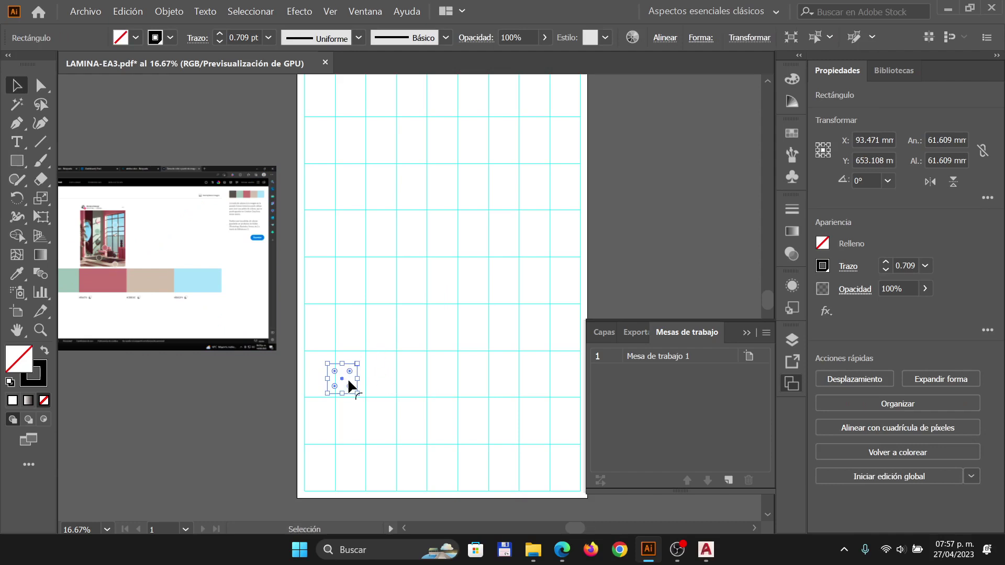
{"action": "scroll", "coordinate": [350, 383], "scroll_direction": "up", "scroll_amount": 2}
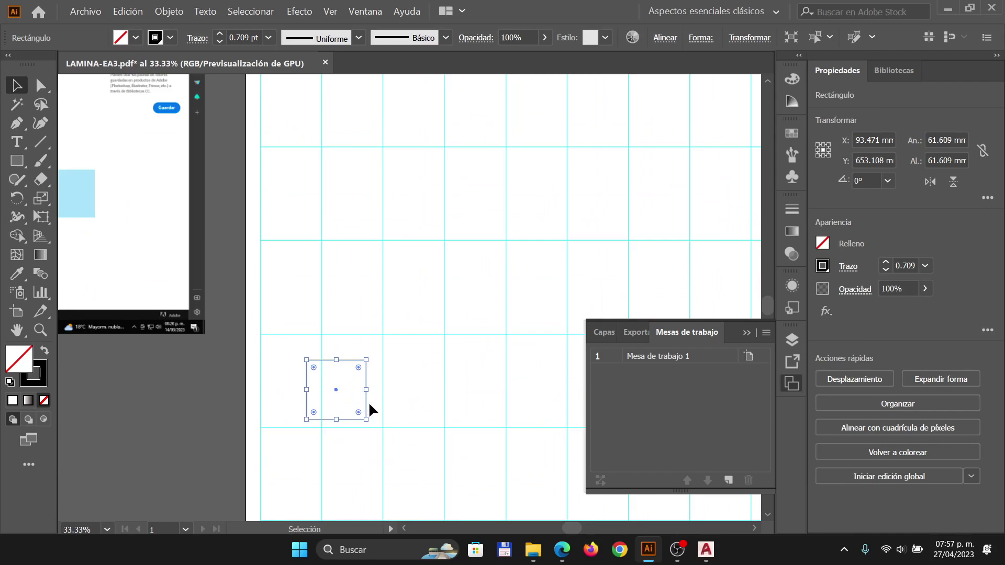
{"action": "left_click_drag", "start_coordinate": [368, 410], "coordinate": [517, 413]}
{"action": "scroll", "coordinate": [410, 407], "scroll_direction": "down", "scroll_amount": 3}
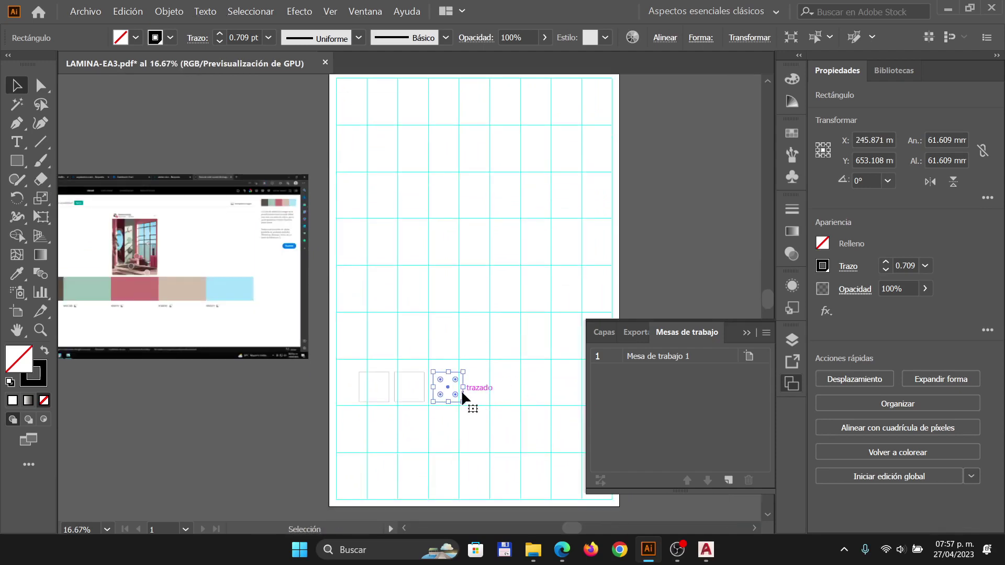
{"action": "left_click_drag", "start_coordinate": [461, 397], "coordinate": [540, 404]}
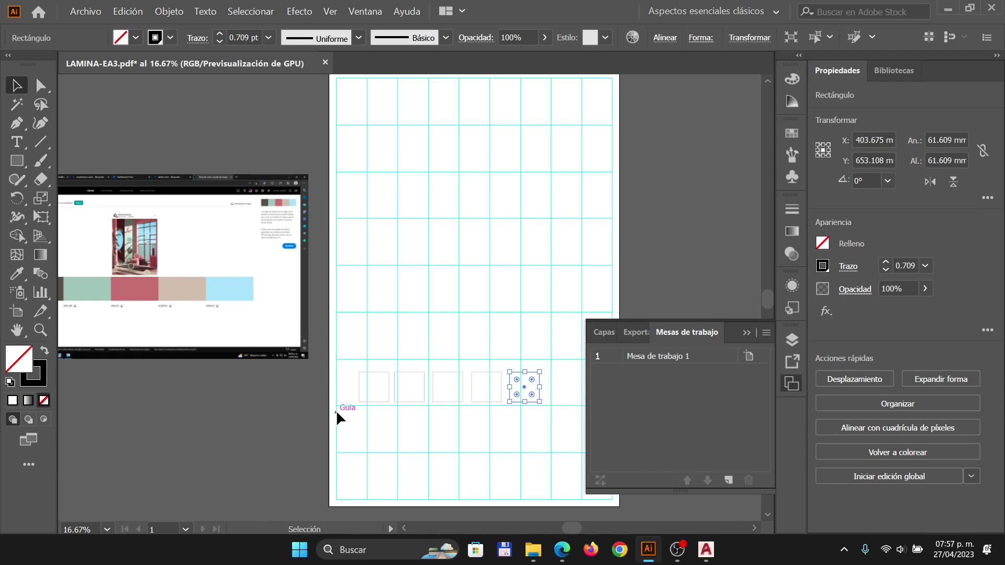
{"action": "left_click", "coordinate": [271, 412]}
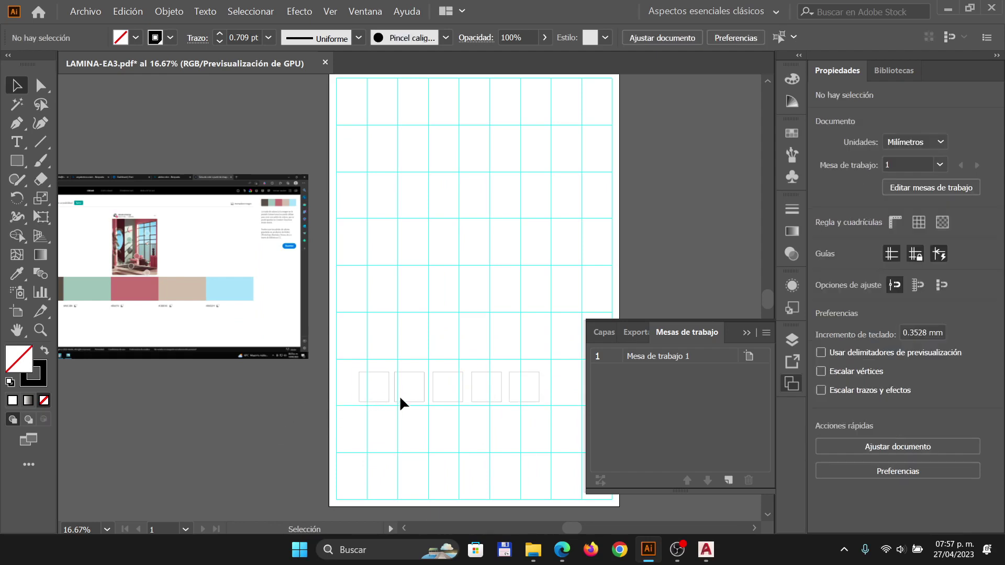
- Fill the first square of the row with a green picked from the colour spectrum
{"action": "left_click", "coordinate": [377, 373]}
{"action": "scroll", "coordinate": [158, 421], "scroll_direction": "up", "scroll_amount": 1}
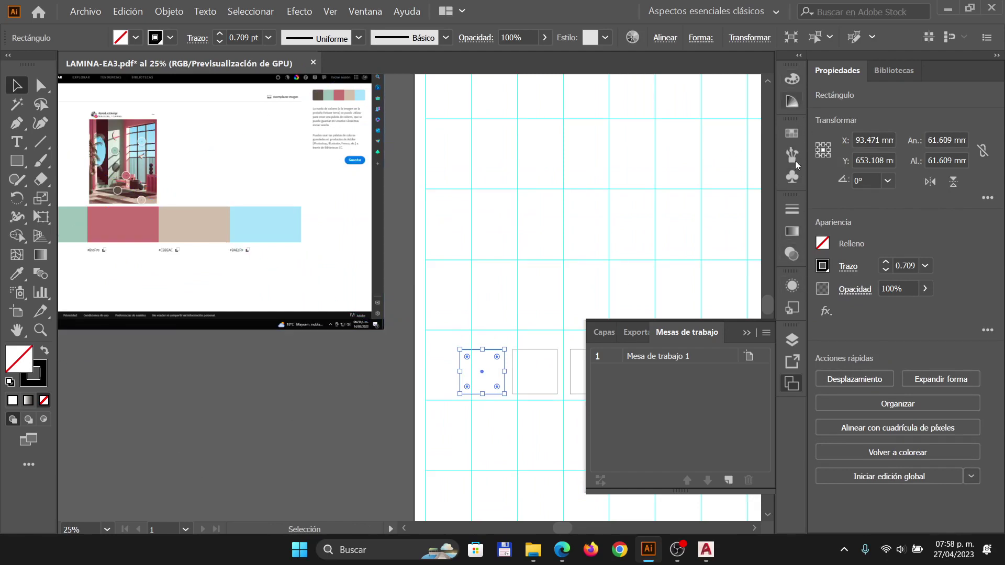
{"action": "left_click", "coordinate": [825, 244]}
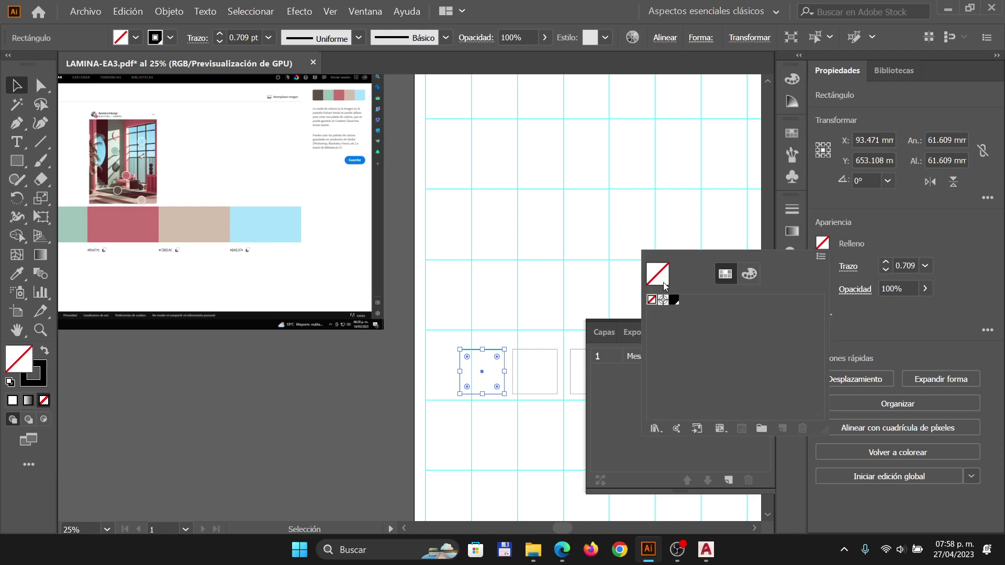
{"action": "left_click", "coordinate": [749, 274]}
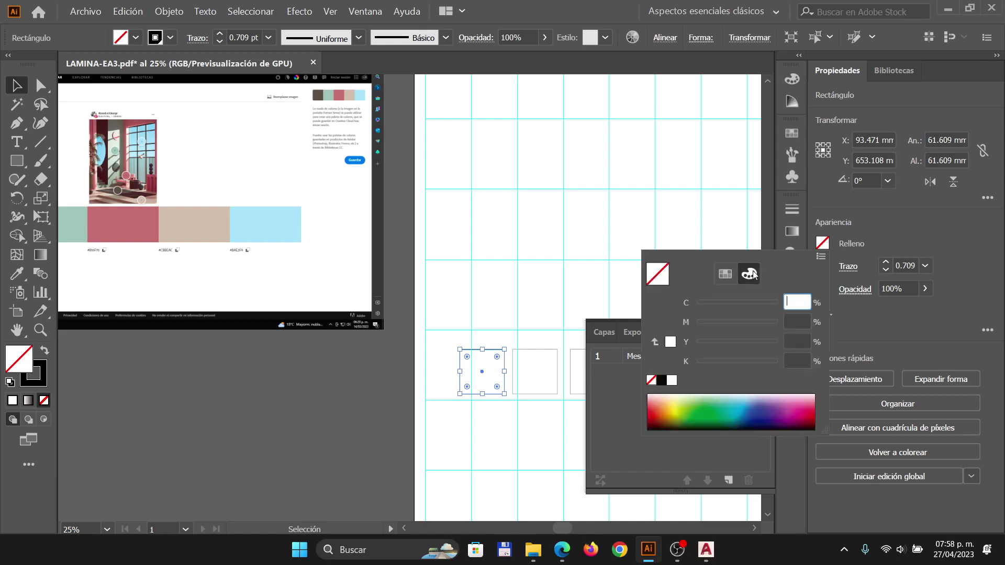
{"action": "left_click", "coordinate": [707, 411]}
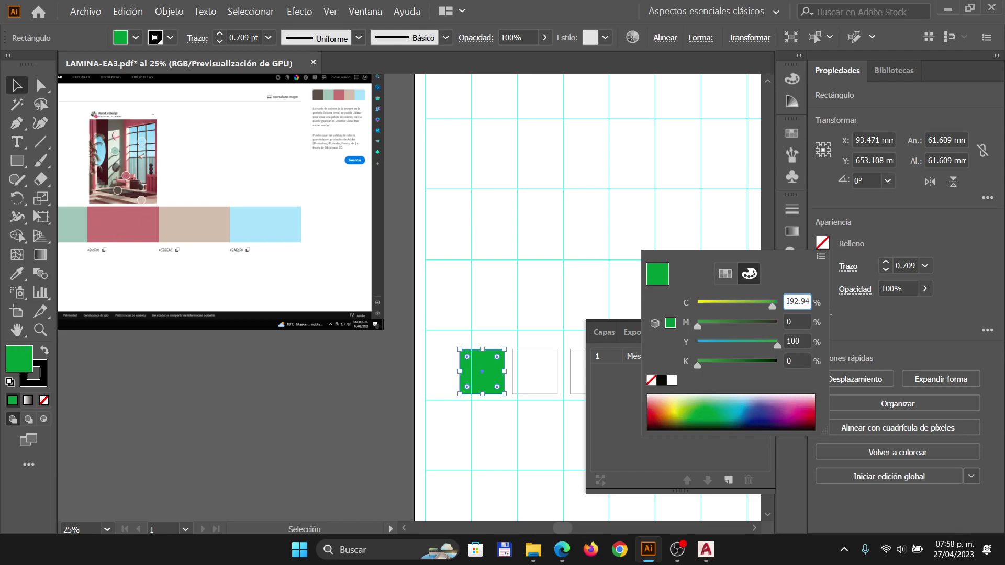
{"action": "scroll", "coordinate": [430, 385], "scroll_direction": "down", "scroll_amount": 3}
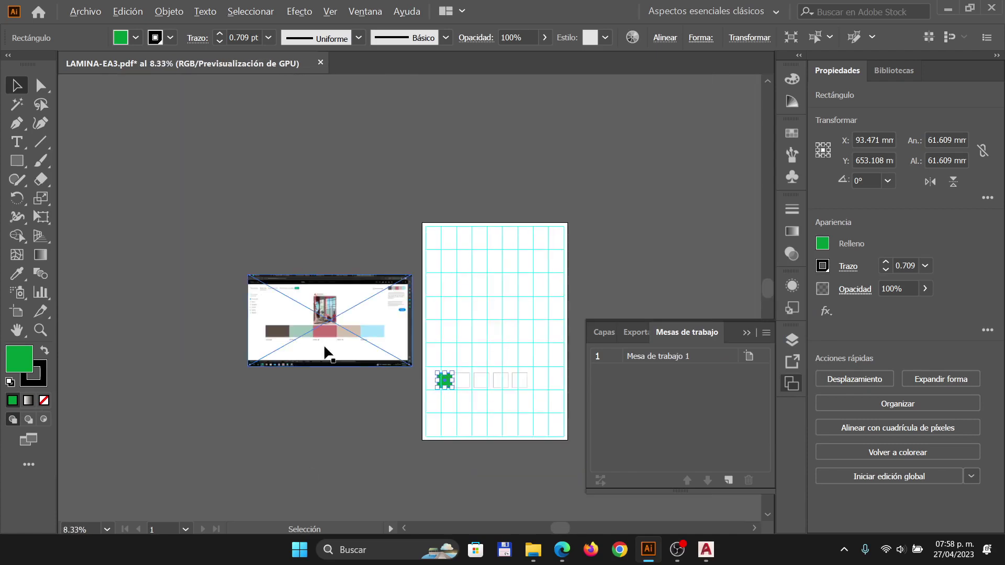
{"action": "scroll", "coordinate": [287, 352], "scroll_direction": "up", "scroll_amount": 2}
{"action": "left_click", "coordinate": [368, 375]}
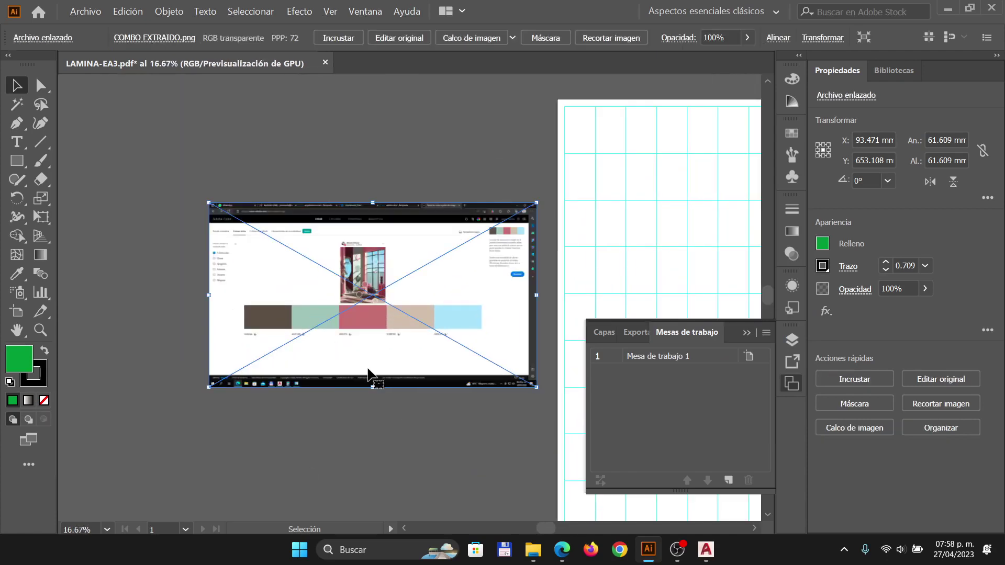
{"action": "right_click", "coordinate": [368, 375]}
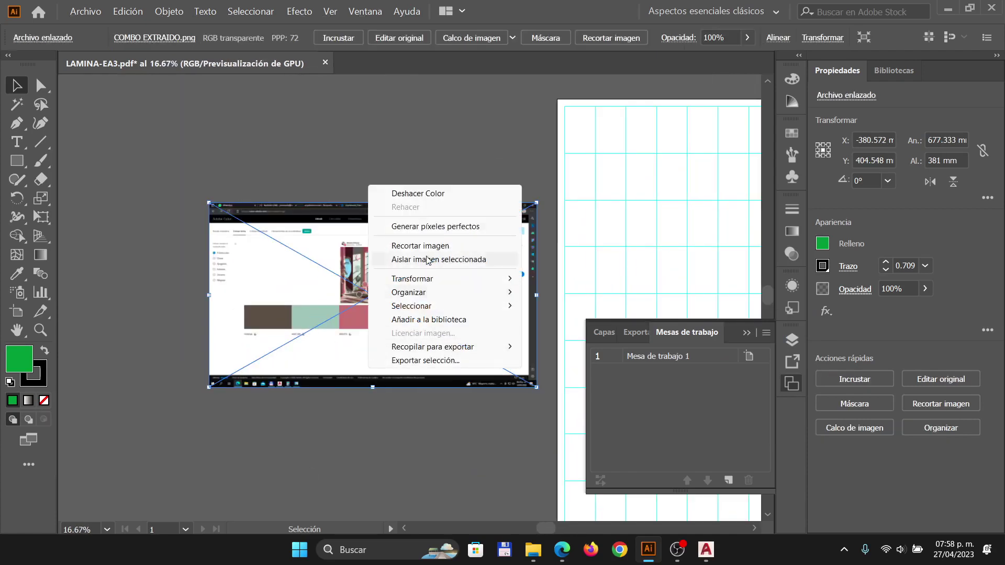
{"action": "left_click", "coordinate": [420, 413]}
{"action": "left_click", "coordinate": [419, 413]}
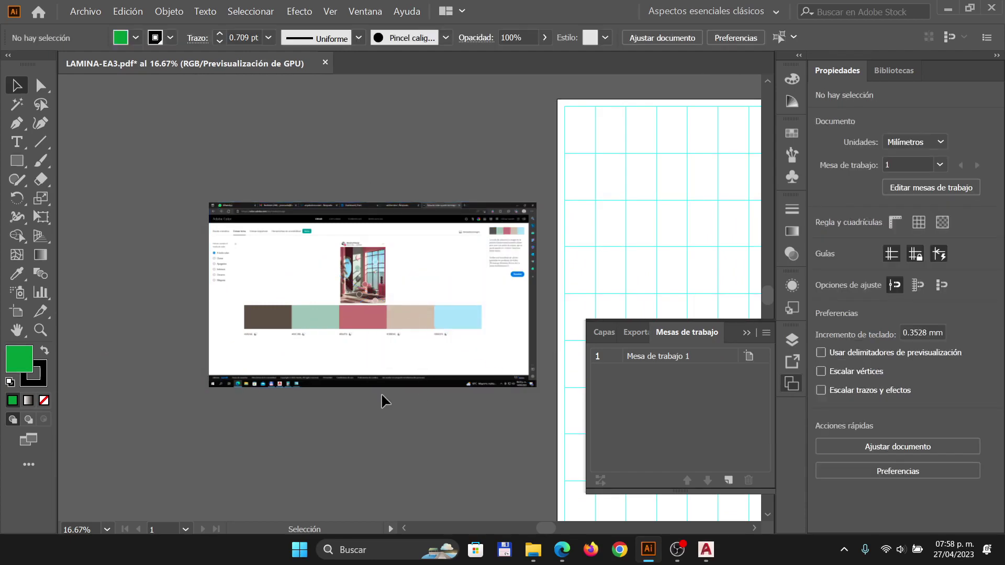
{"action": "scroll", "coordinate": [342, 374], "scroll_direction": "down", "scroll_amount": 3}
{"action": "scroll", "coordinate": [431, 392], "scroll_direction": "up", "scroll_amount": 3}
{"action": "scroll", "coordinate": [463, 374], "scroll_direction": "up", "scroll_amount": 1}
{"action": "scroll", "coordinate": [464, 374], "scroll_direction": "down", "scroll_amount": 1}
{"action": "scroll", "coordinate": [461, 372], "scroll_direction": "up", "scroll_amount": 1}
- Fill the first square with the dark brown sampled from the COMBO EXTRAIDO palette using the Eyedropper
{"action": "left_click", "coordinate": [440, 373]}
{"action": "scroll", "coordinate": [130, 287], "scroll_direction": "down", "scroll_amount": 2}
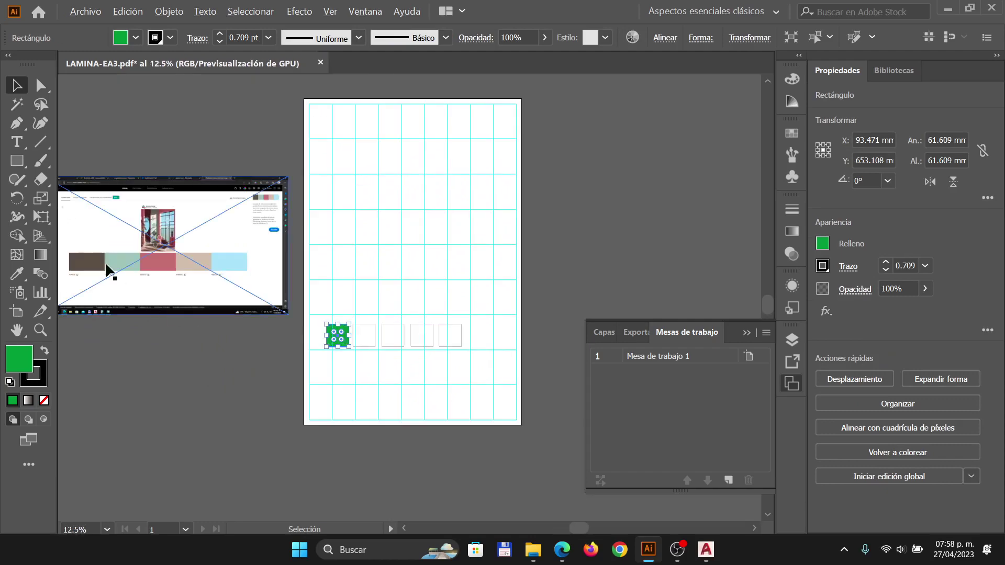
{"action": "scroll", "coordinate": [101, 295], "scroll_direction": "up", "scroll_amount": 5}
{"action": "scroll", "coordinate": [106, 308], "scroll_direction": "down", "scroll_amount": 5}
{"action": "scroll", "coordinate": [376, 364], "scroll_direction": "up", "scroll_amount": 2}
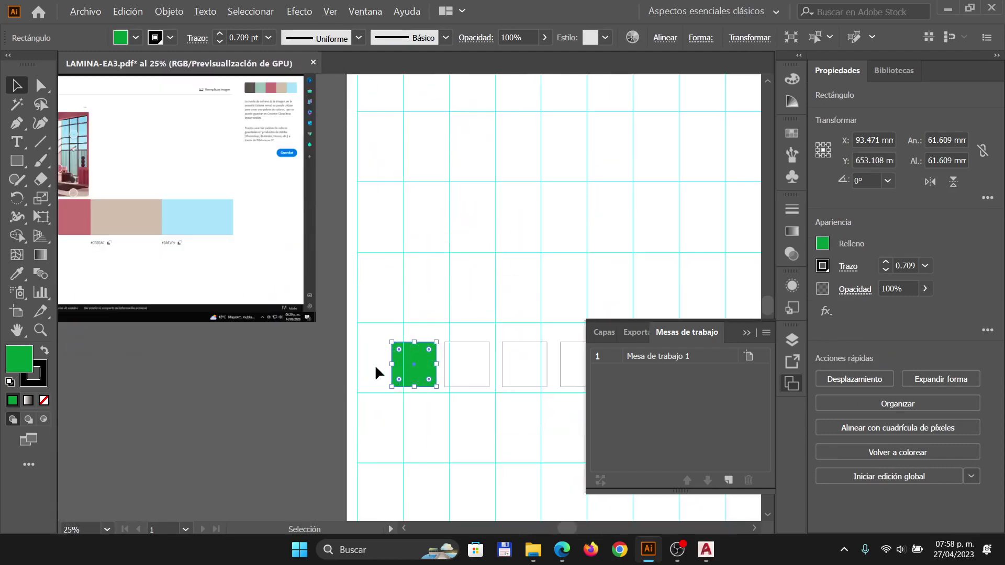
{"action": "scroll", "coordinate": [446, 359], "scroll_direction": "up", "scroll_amount": 3}
{"action": "scroll", "coordinate": [448, 356], "scroll_direction": "down", "scroll_amount": 2}
{"action": "scroll", "coordinate": [448, 356], "scroll_direction": "down", "scroll_amount": 4}
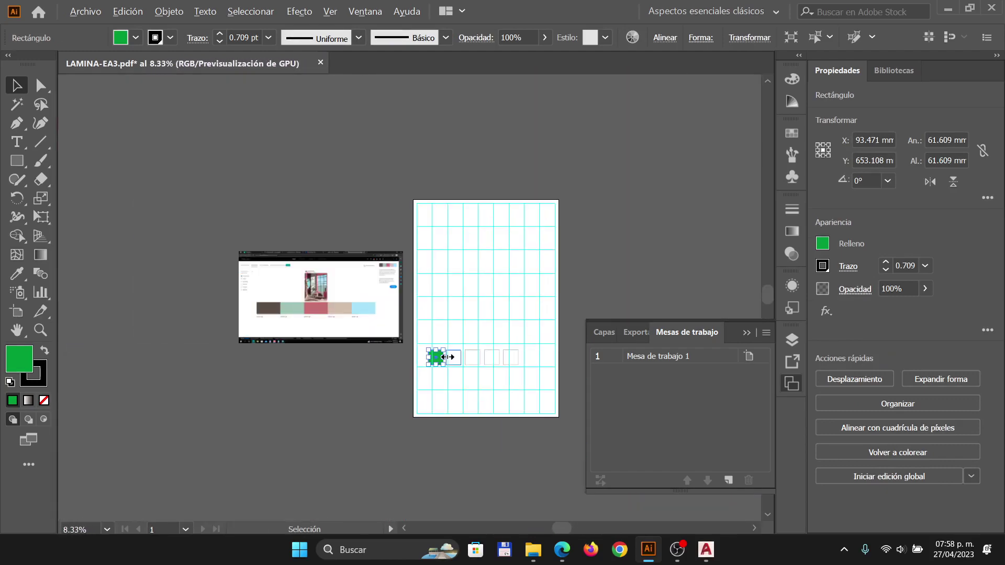
{"action": "scroll", "coordinate": [353, 340], "scroll_direction": "up", "scroll_amount": 2}
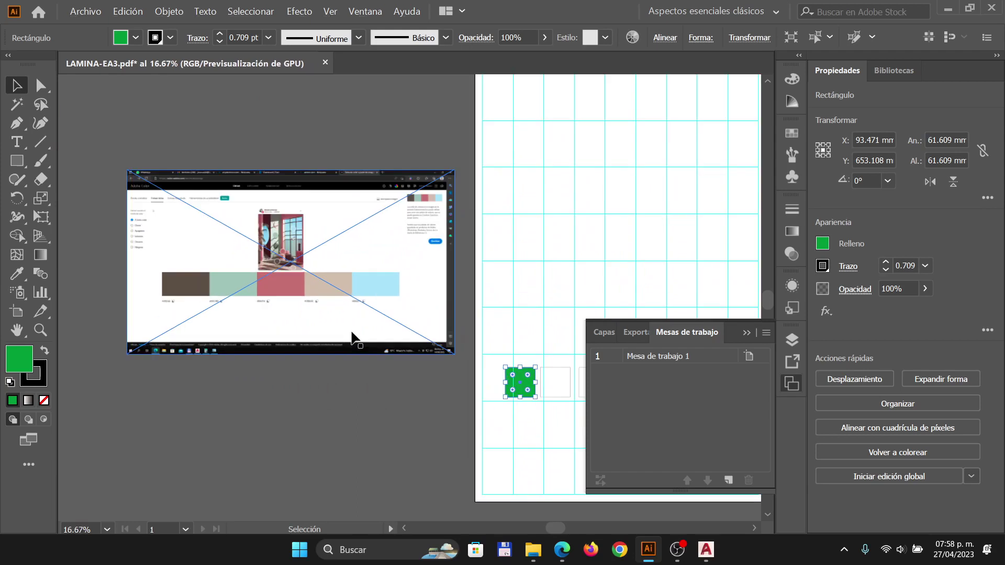
{"action": "key", "text": "i"}
{"action": "left_click", "coordinate": [187, 286]}
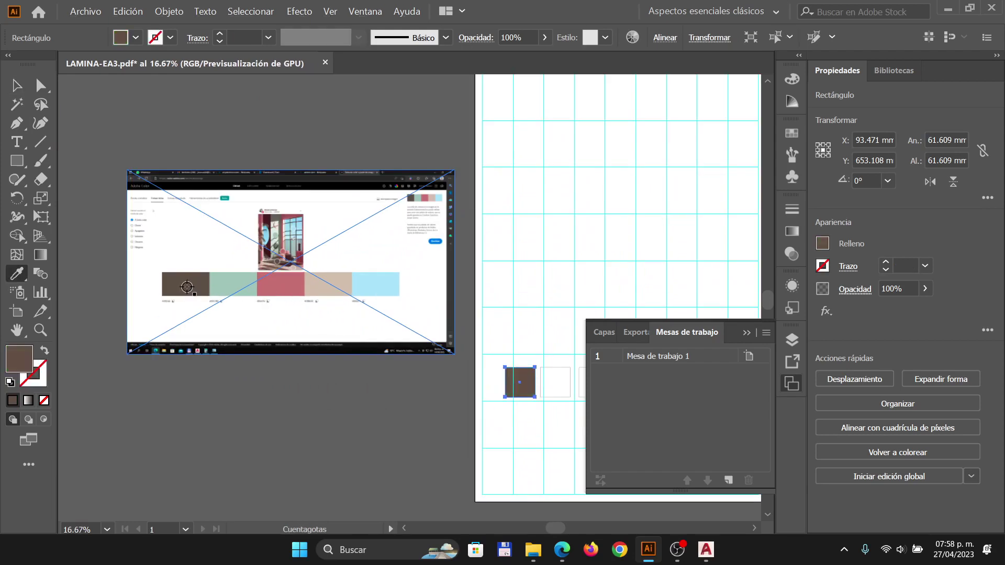
- Fill the second square with the pale green sampled from the placed palette image
{"action": "scroll", "coordinate": [159, 269], "scroll_direction": "down", "scroll_amount": 1}
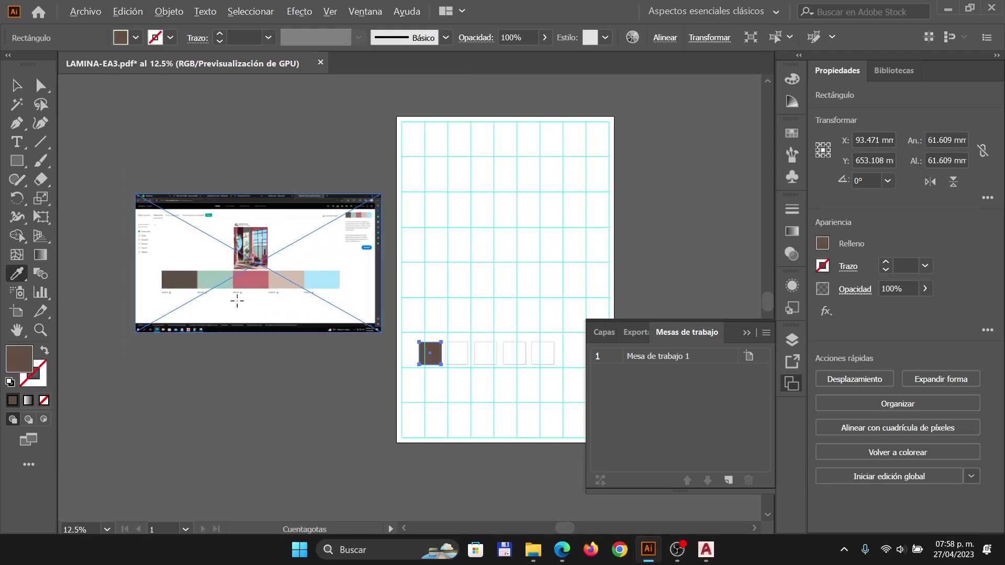
{"action": "scroll", "coordinate": [312, 326], "scroll_direction": "up", "scroll_amount": 1}
{"action": "key", "text": "v"}
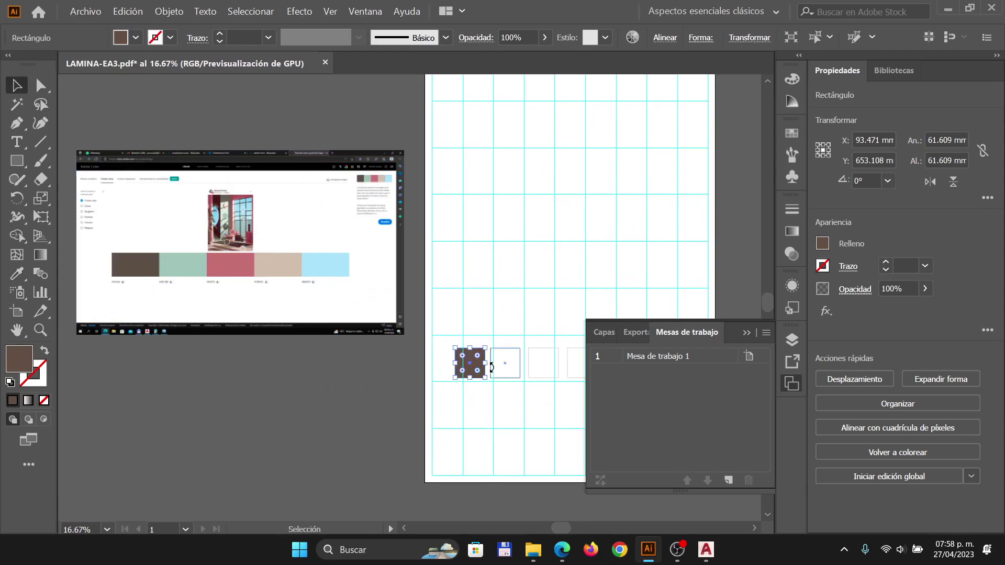
{"action": "left_click", "coordinate": [510, 344]}
{"action": "left_click", "coordinate": [509, 347]}
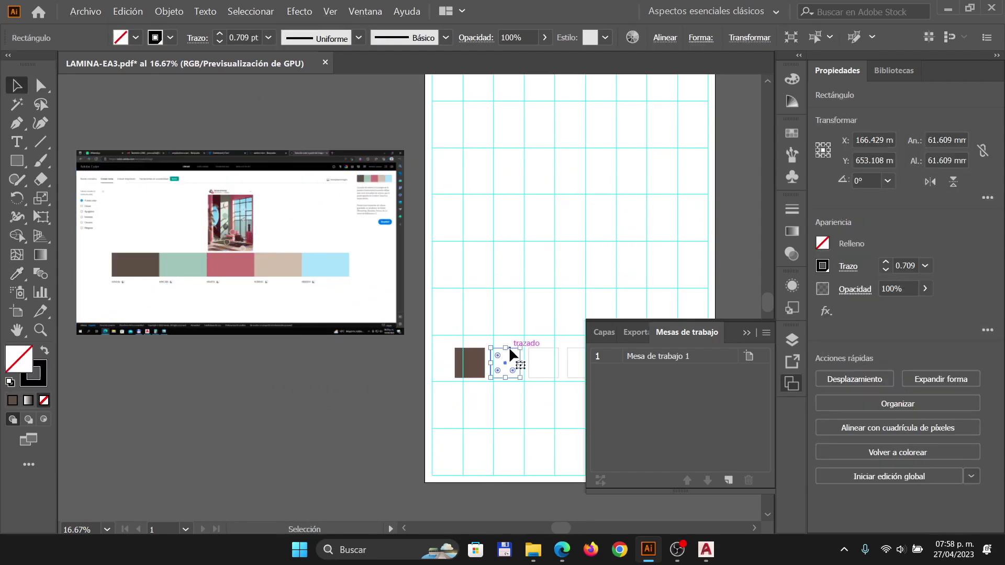
{"action": "key", "text": "i"}
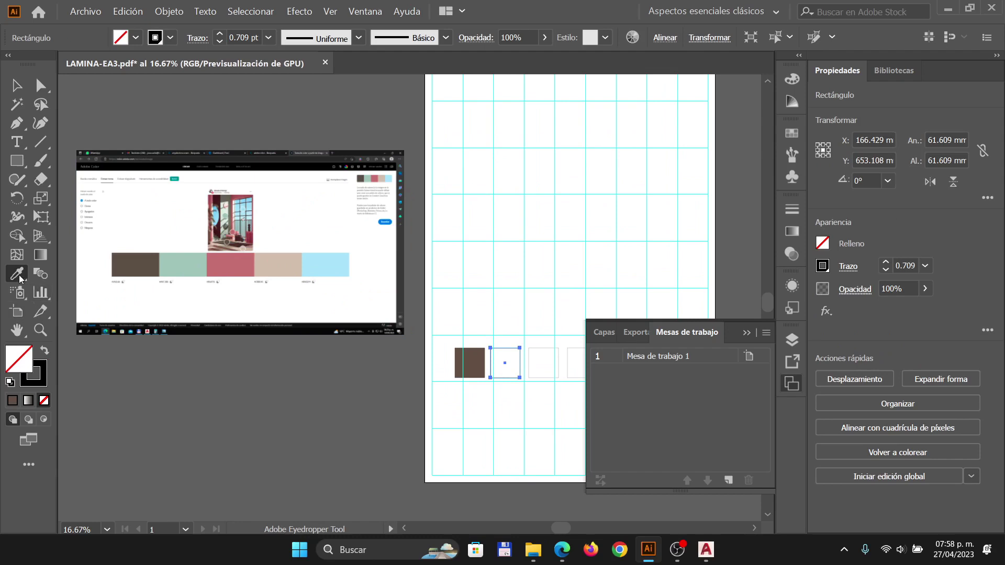
{"action": "left_click", "coordinate": [189, 262]}
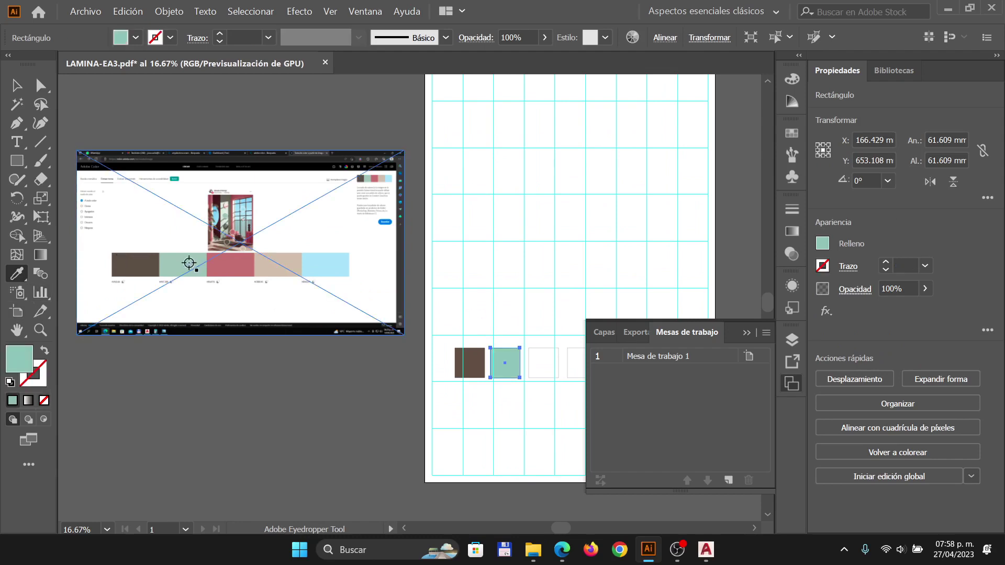
- Fill the third square with the rose red sampled from the placed palette image
{"action": "key", "text": "v"}
{"action": "left_click", "coordinate": [542, 352]}
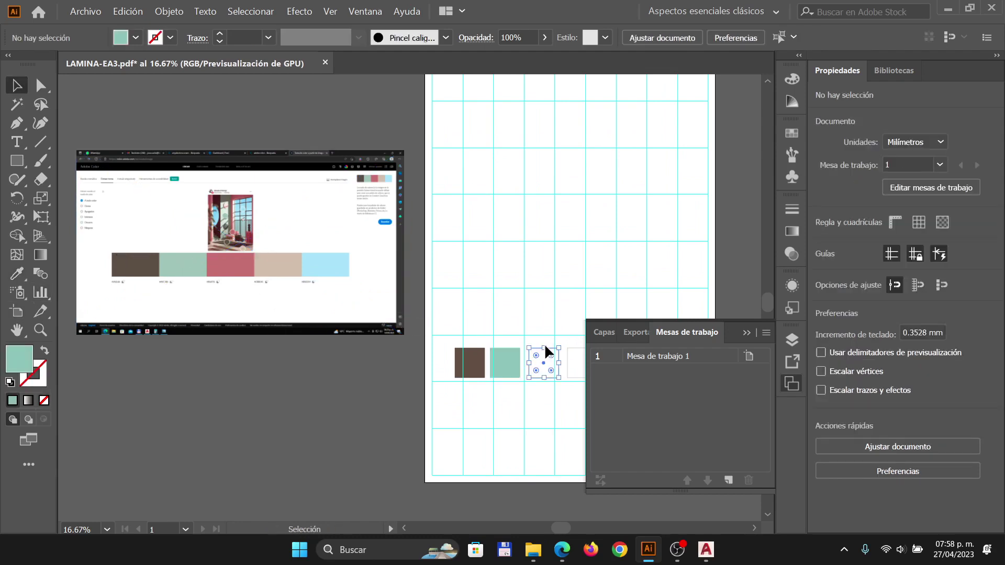
{"action": "left_click", "coordinate": [545, 347]}
{"action": "key", "text": "i"}
{"action": "left_click", "coordinate": [234, 267]}
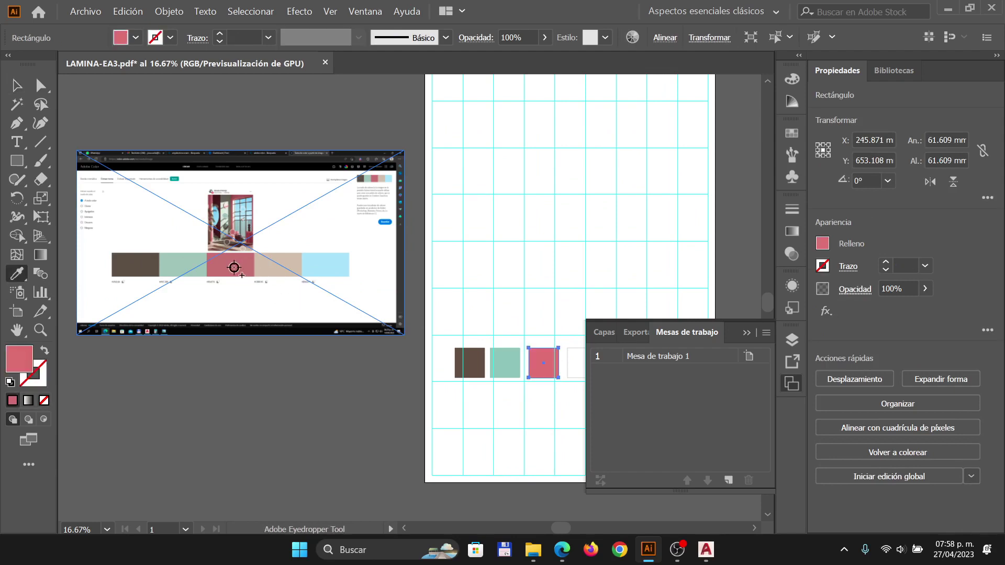
- Fill the fourth square with the beige sampled from the placed palette image
{"action": "scroll", "coordinate": [343, 341], "scroll_direction": "down", "scroll_amount": 1}
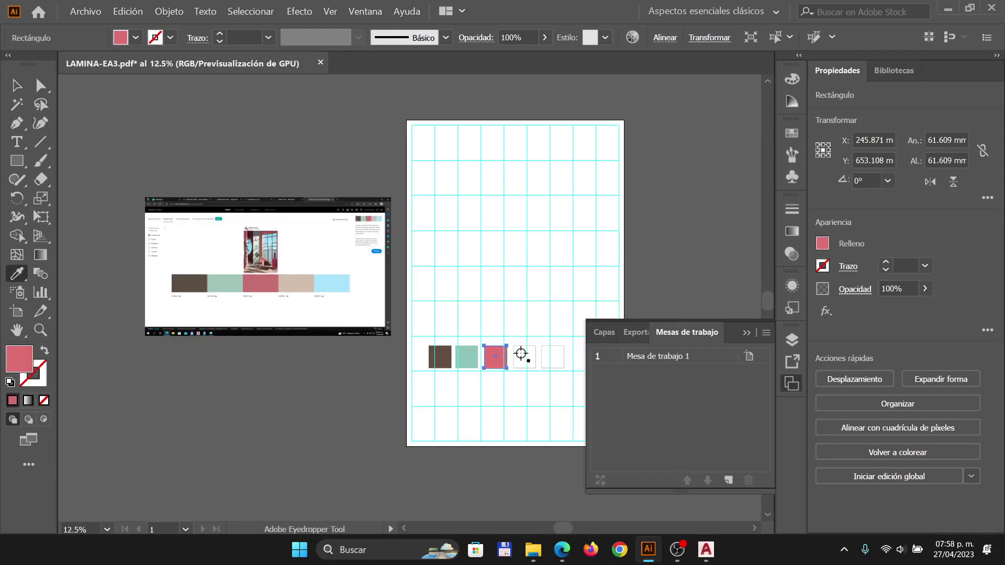
{"action": "key", "text": "v"}
{"action": "left_click", "coordinate": [527, 351]}
{"action": "left_click", "coordinate": [524, 346]}
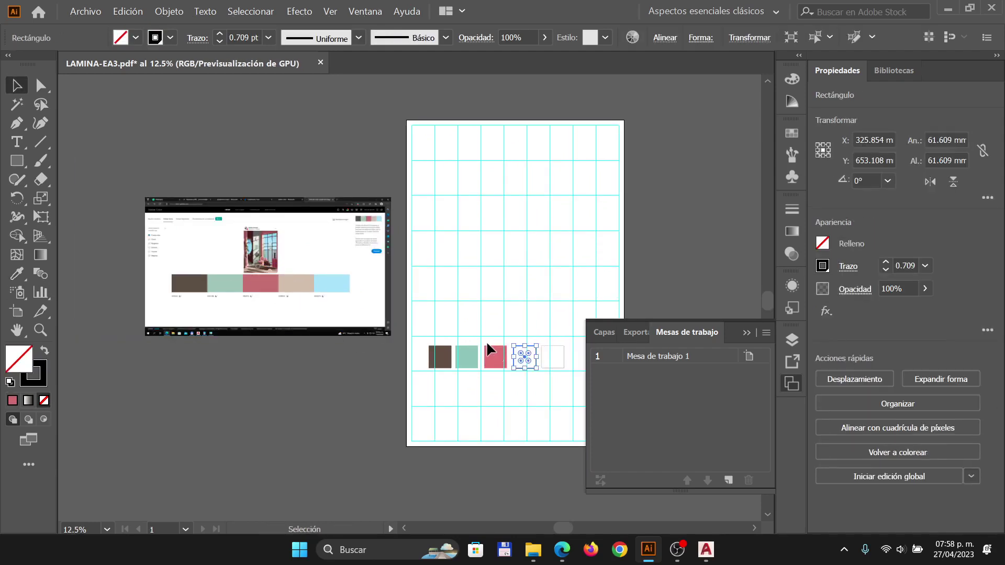
{"action": "key", "text": "i"}
{"action": "left_click", "coordinate": [296, 292]}
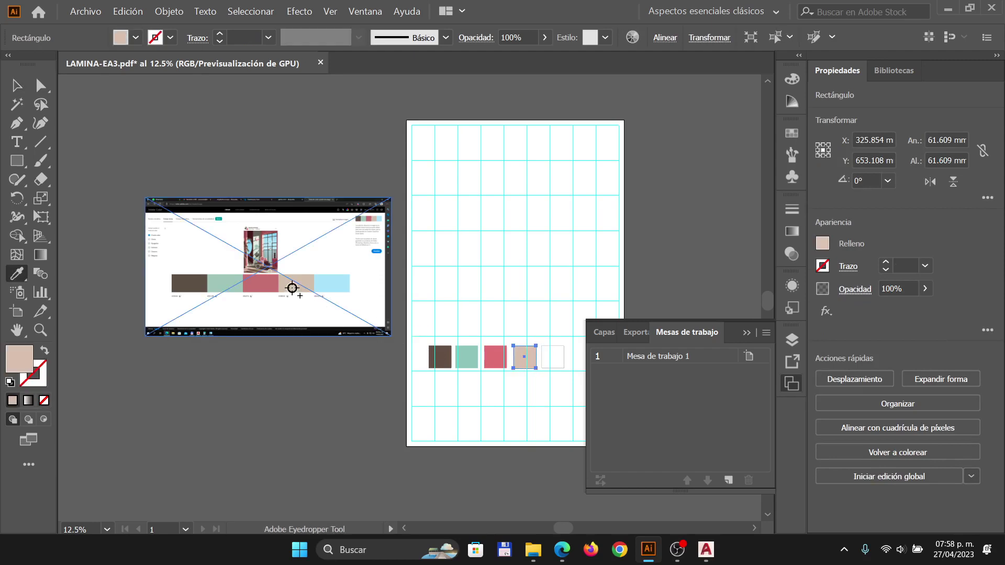
- Fill the fifth square with the light blue sampled from the placed palette image
{"action": "key", "text": "v"}
{"action": "left_click", "coordinate": [549, 366]}
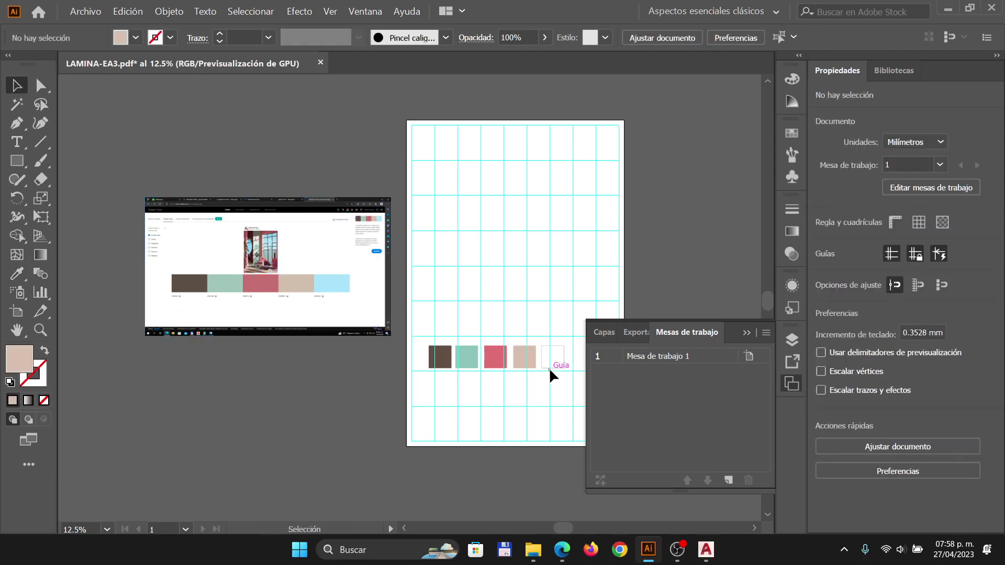
{"action": "left_click", "coordinate": [552, 361]}
{"action": "key", "text": "i"}
{"action": "left_click", "coordinate": [336, 282]}
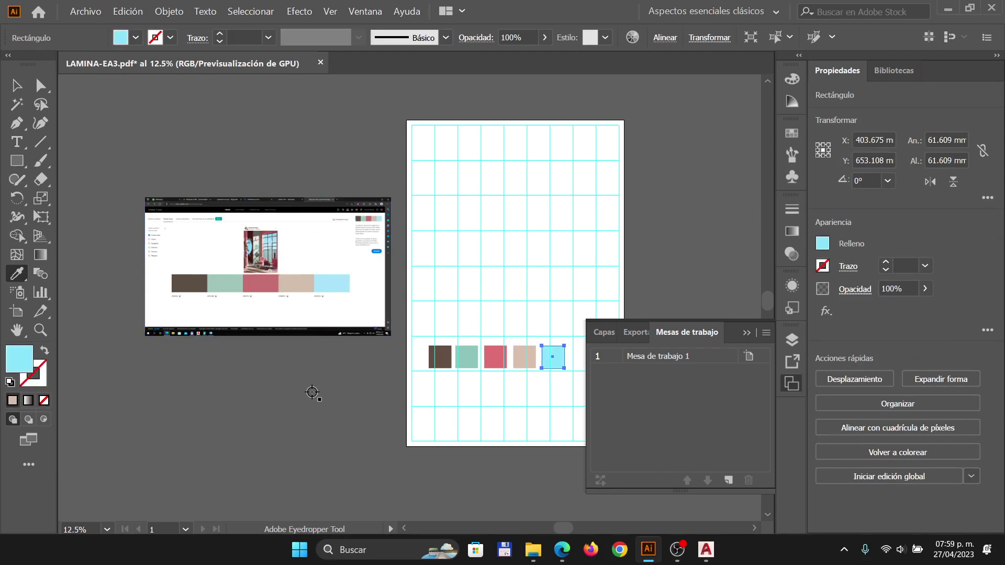
{"action": "left_click", "coordinate": [316, 335]}
{"action": "left_click", "coordinate": [338, 283]}
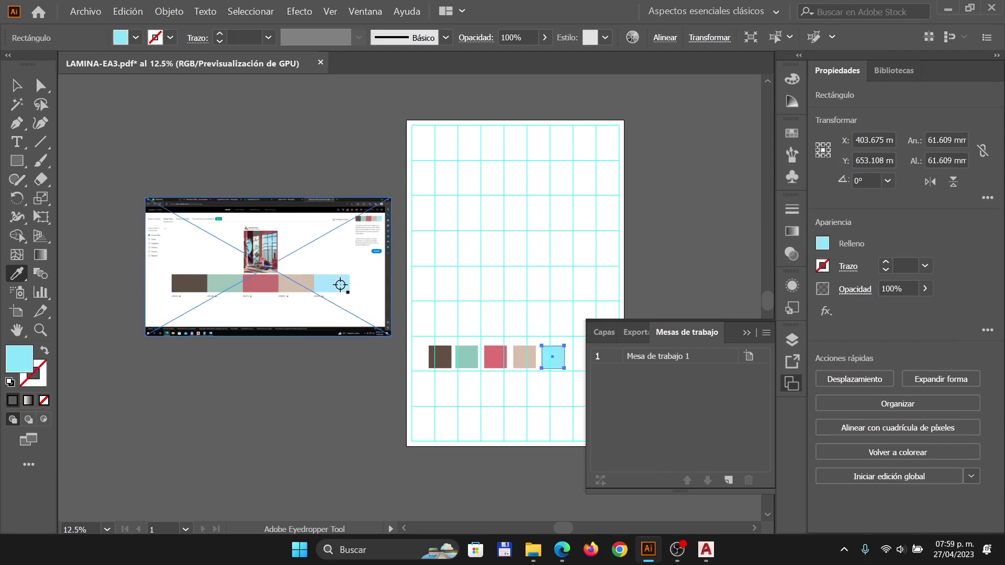
- Delete the placed COMBO EXTRAIDO image from beside the artboard
{"action": "key", "text": "v"}
{"action": "left_click", "coordinate": [347, 250]}
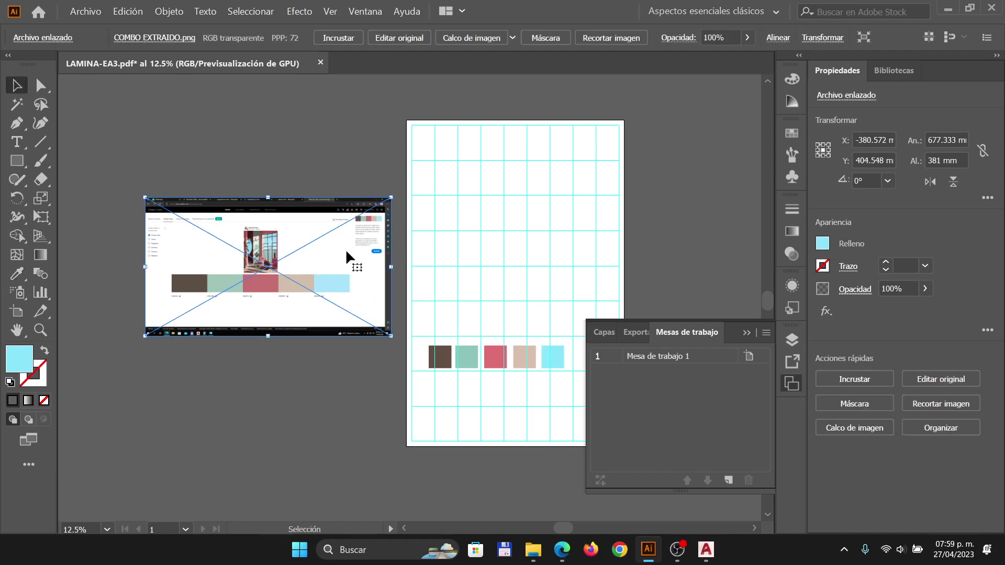
{"action": "key", "text": "Delete"}
- Switch to File Explorer and open the COMBO EXTRAIDO image in the photo viewer to check the palette's colour codes
{"action": "scroll", "coordinate": [428, 308], "scroll_direction": "up", "scroll_amount": 1}
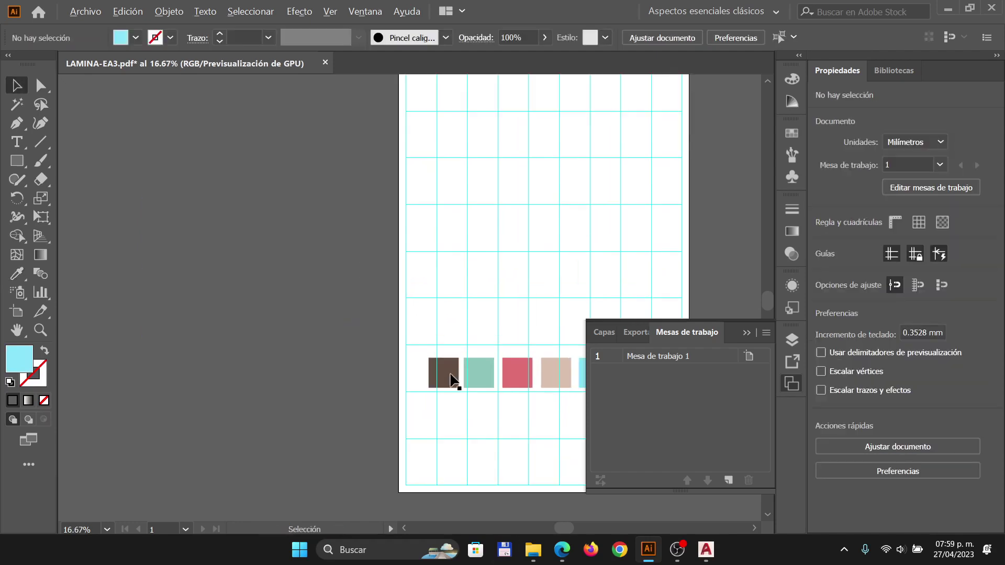
{"action": "left_click", "coordinate": [532, 550]}
{"action": "double_click", "coordinate": [584, 216]}
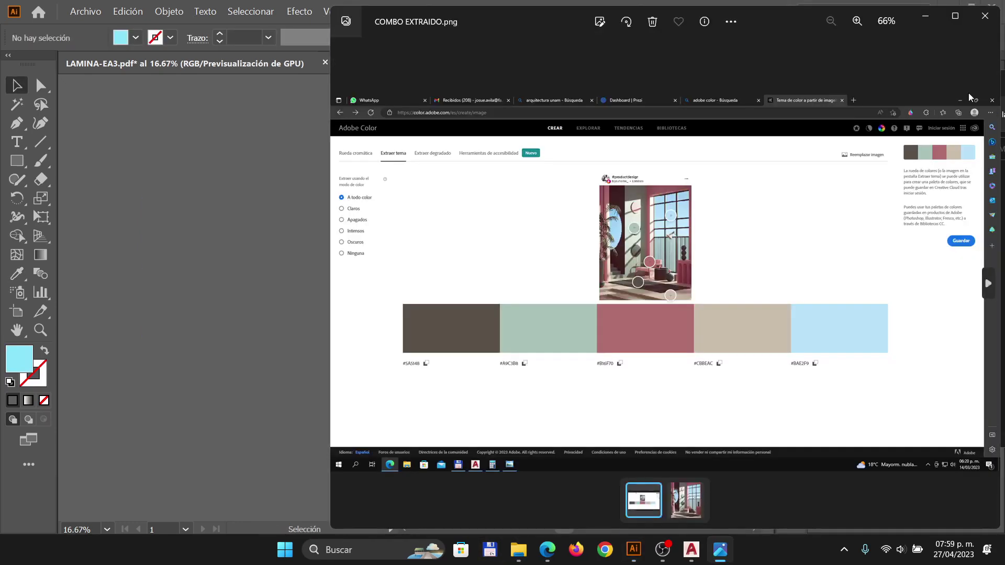
- Maximize the COMBO EXTRAIDO image and examine the hex codes beneath the brown and green palette colours up close
{"action": "left_click", "coordinate": [955, 16]}
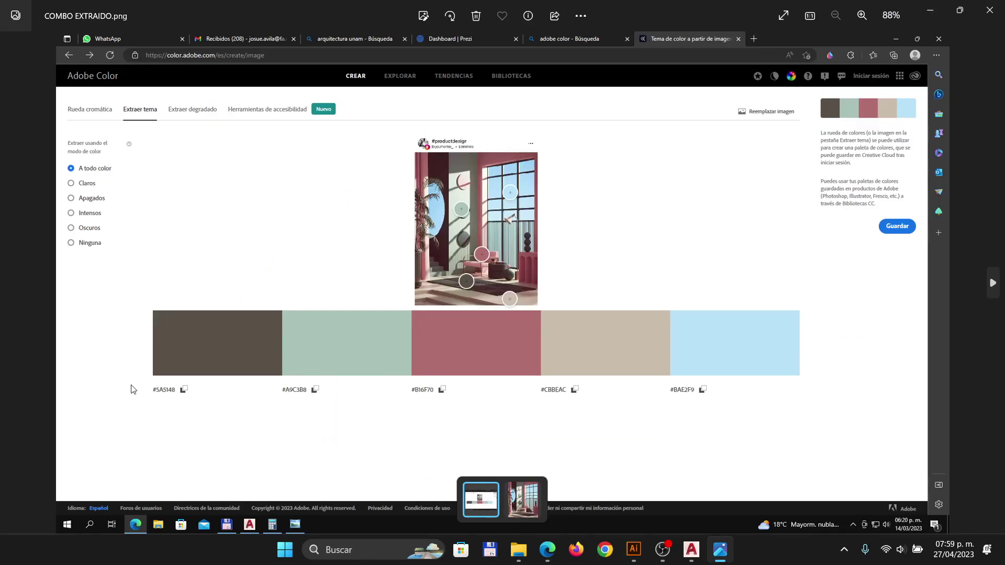
{"action": "scroll", "coordinate": [125, 404], "scroll_direction": "up", "scroll_amount": 7}
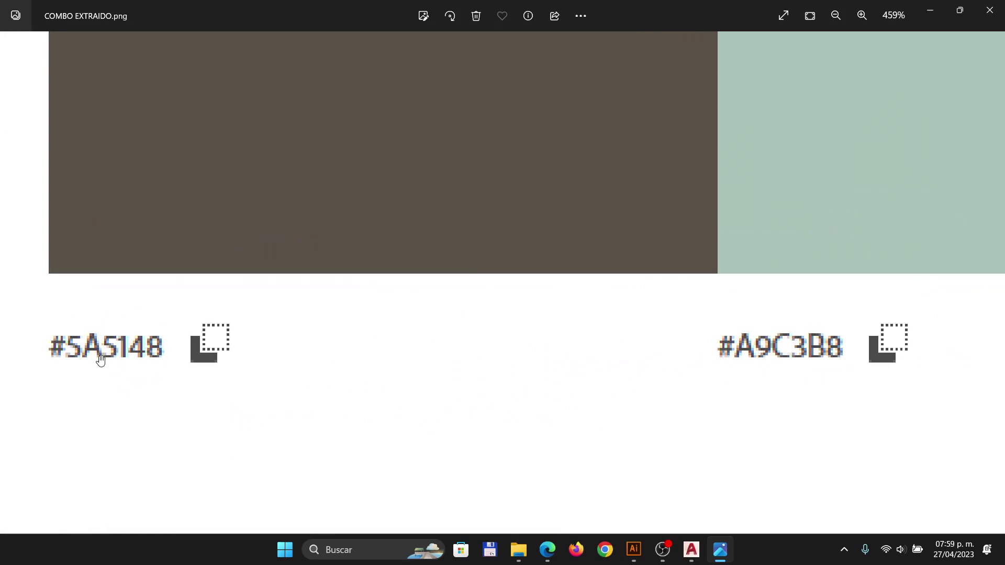
{"action": "key", "text": "alt+Tab"}
{"action": "left_click", "coordinate": [520, 554]}
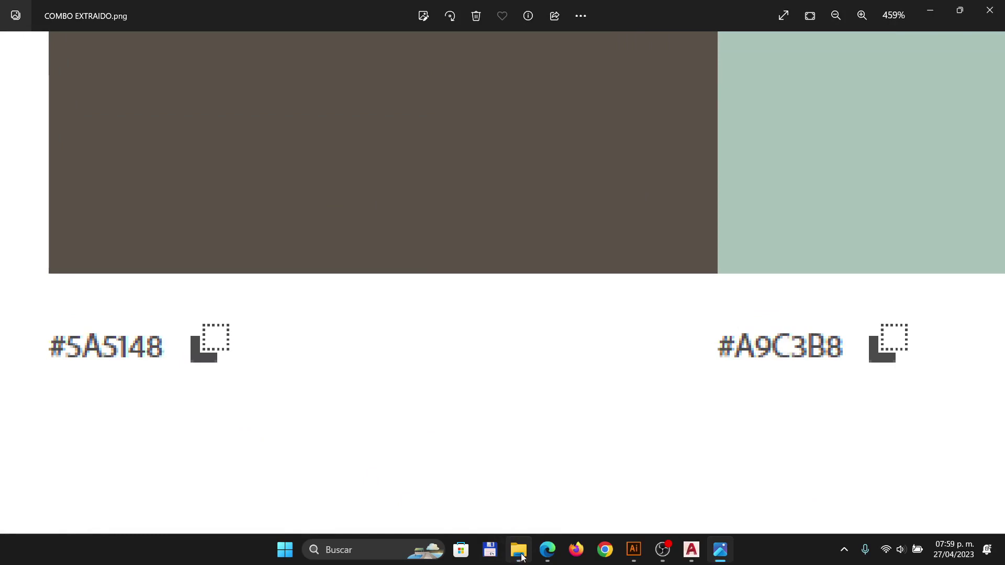
- Switch to Illustrator, select the dark brown first square and display its fill colour values in RGB mode
{"action": "left_click", "coordinate": [635, 549]}
{"action": "left_click", "coordinate": [449, 379]}
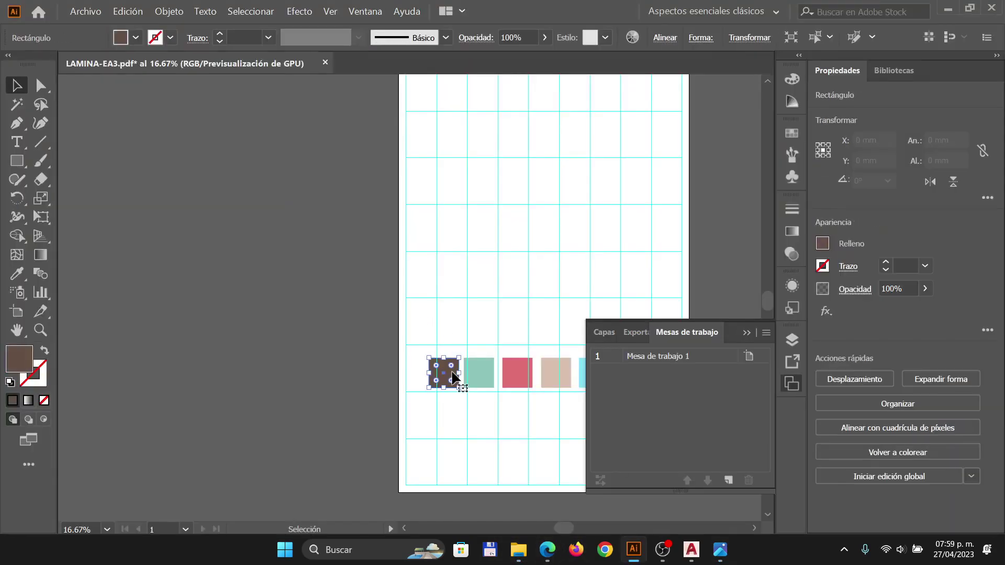
{"action": "left_click", "coordinate": [793, 79]}
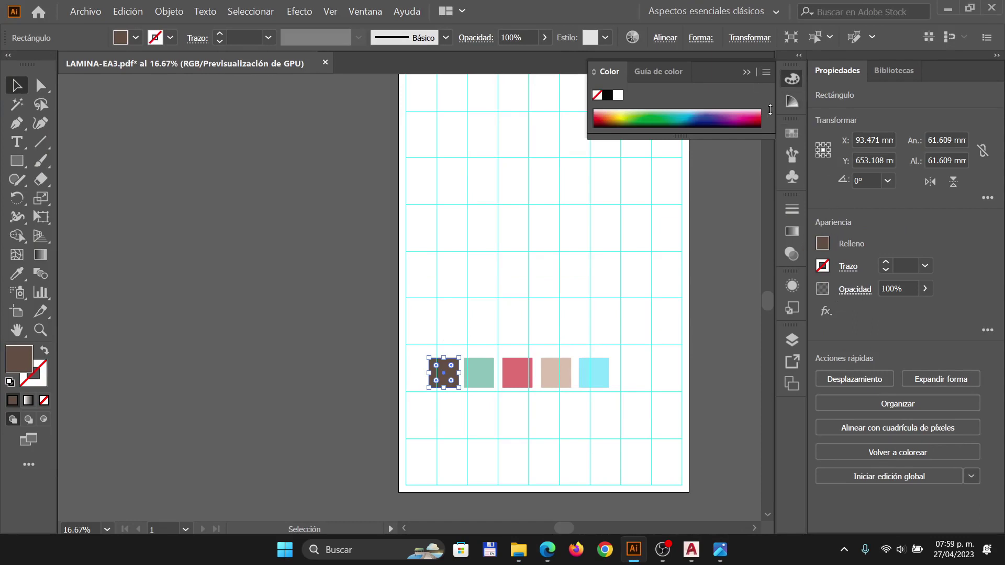
{"action": "left_click", "coordinate": [822, 244]}
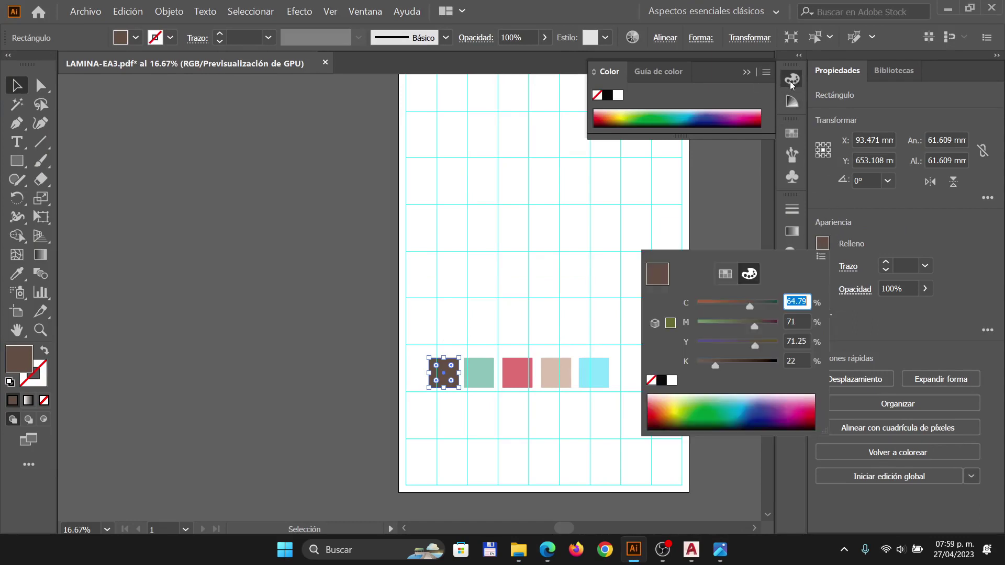
{"action": "left_click", "coordinate": [820, 259]}
{"action": "left_click", "coordinate": [866, 273]}
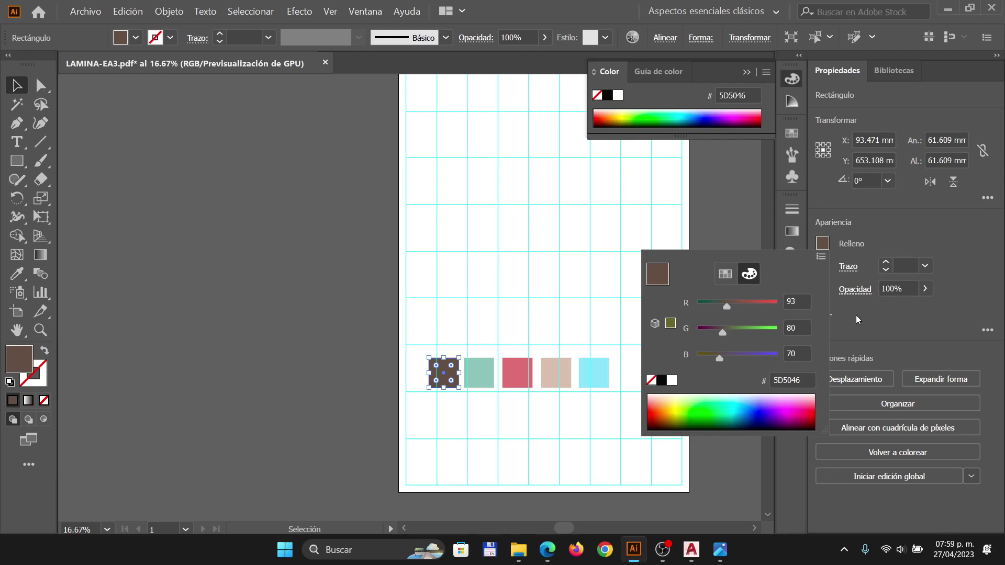
- Set the first square's fill to hex 5A5048 and cancel the Move dialog
{"action": "key", "text": "alt+Tab"}
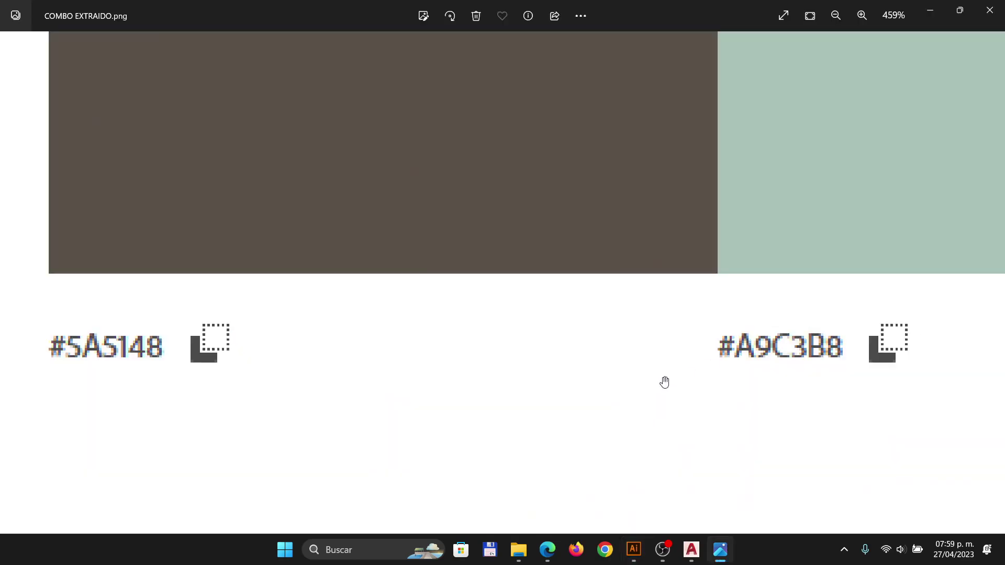
{"action": "key", "text": "alt+Tab"}
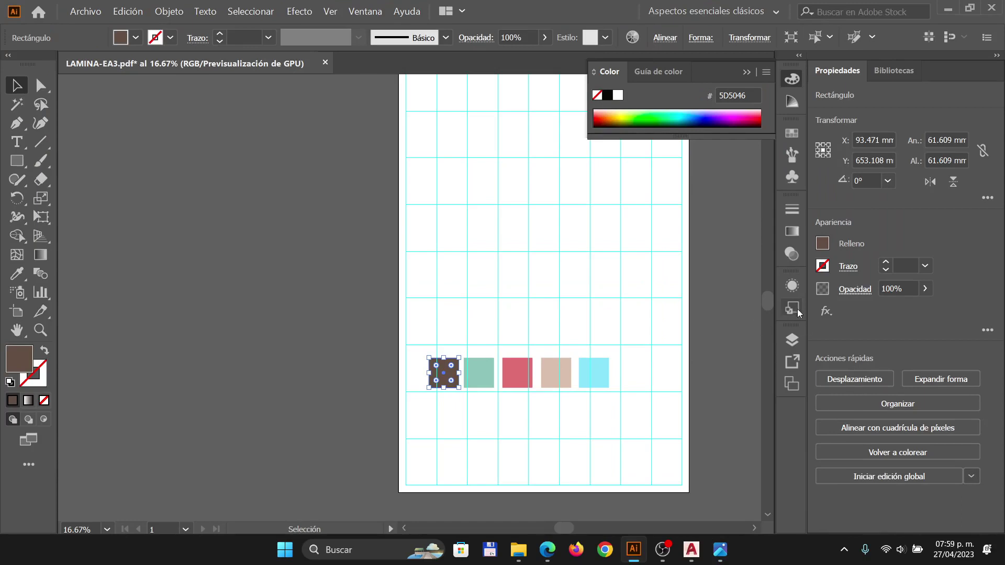
{"action": "left_click", "coordinate": [826, 246]}
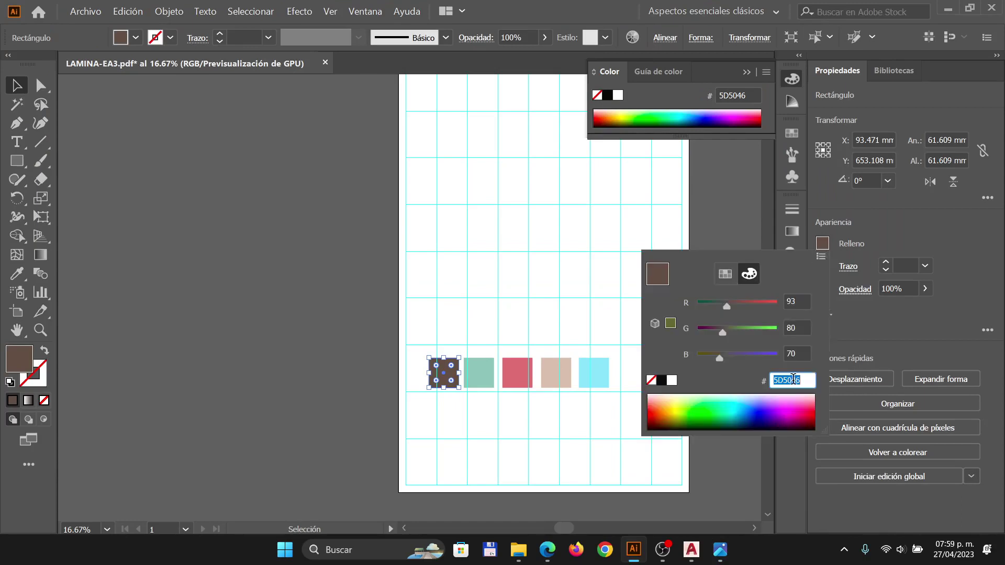
{"action": "type", "text": "5A"}
{"action": "key", "text": "Return"}
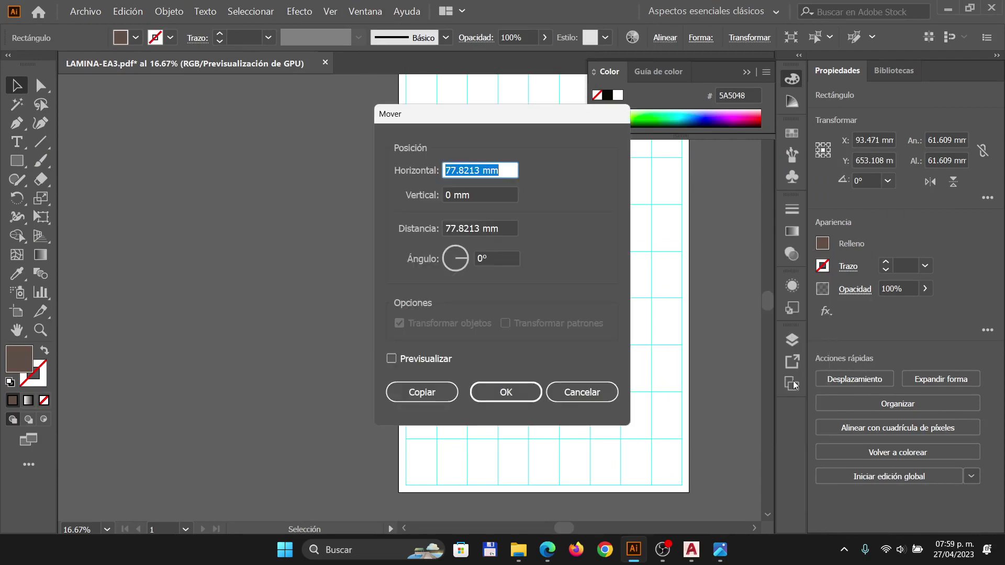
{"action": "left_click", "coordinate": [581, 397]}
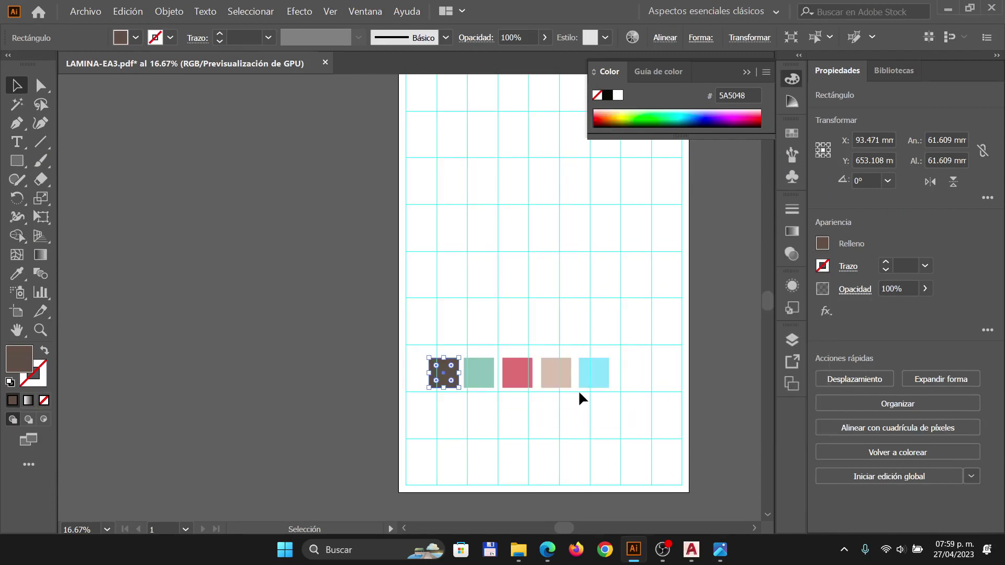
- Recheck the brown code in the palette image and correct the first square's fill to hex 5A5148
{"action": "left_click", "coordinate": [822, 244]}
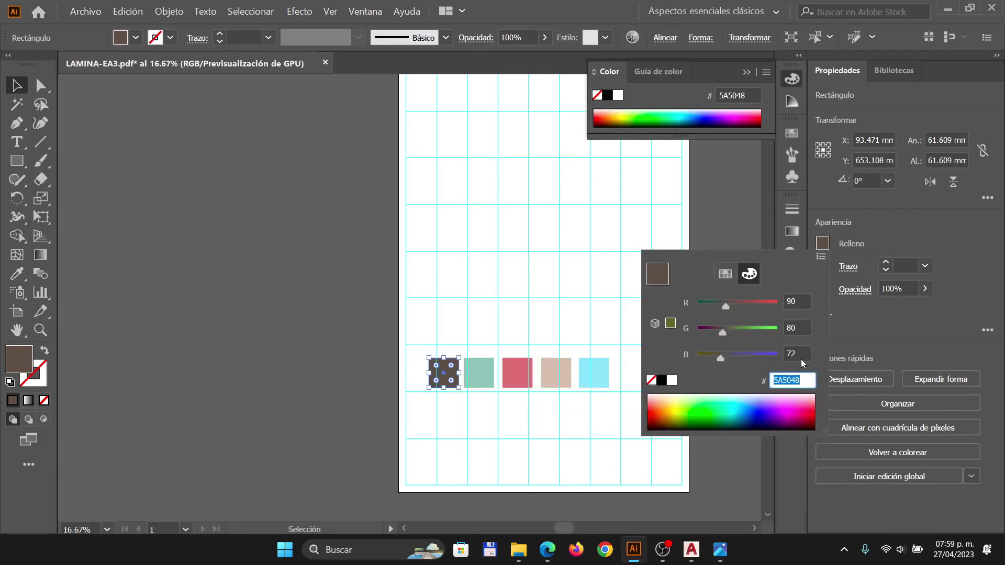
{"action": "key", "text": "alt+Tab"}
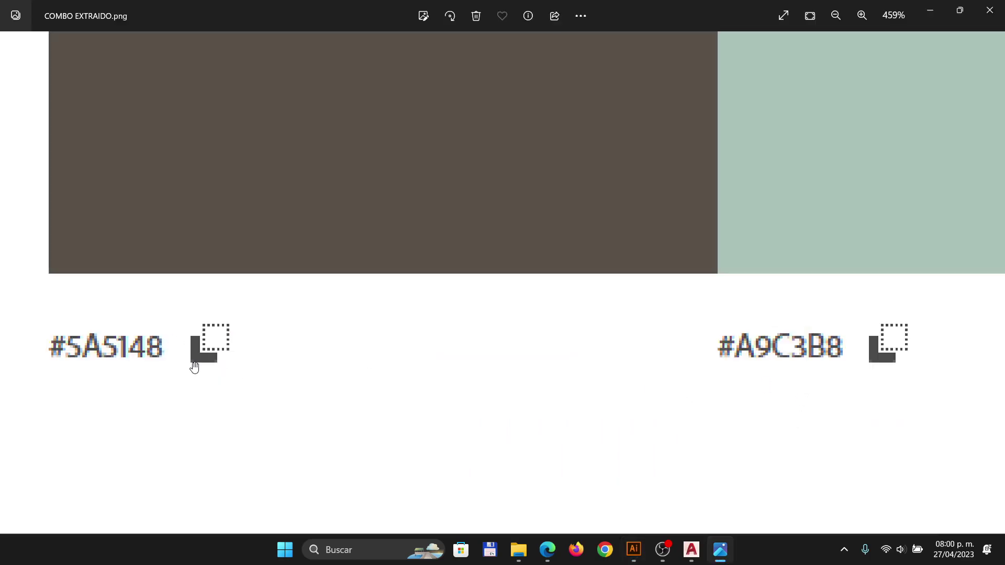
{"action": "key", "text": "alt+Tab"}
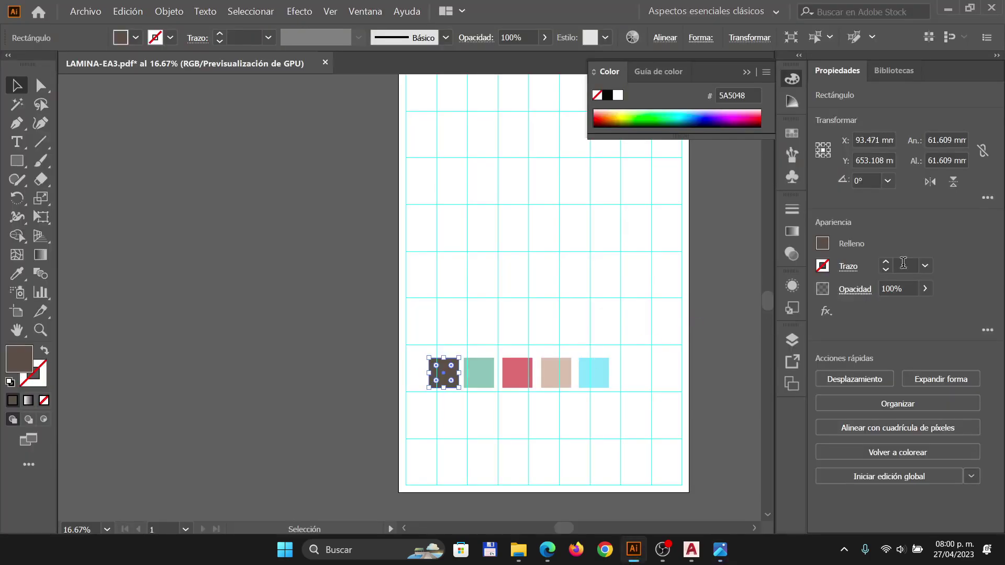
{"action": "left_click", "coordinate": [823, 244]}
{"action": "left_click", "coordinate": [796, 380]}
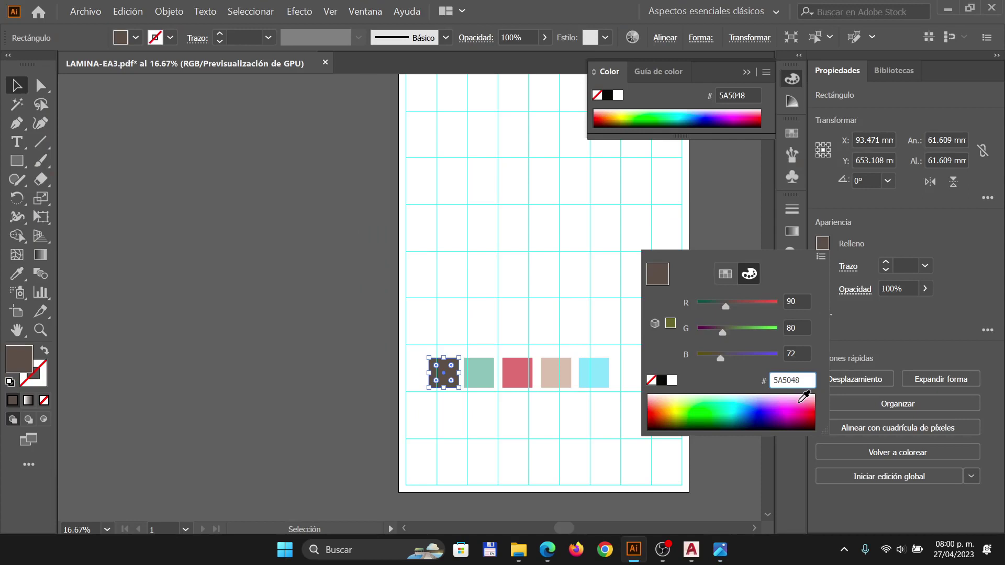
{"action": "key", "text": "BackSpace"}
{"action": "type", "text": "1"}
{"action": "key", "text": "Return"}
{"action": "key", "text": "Escape"}
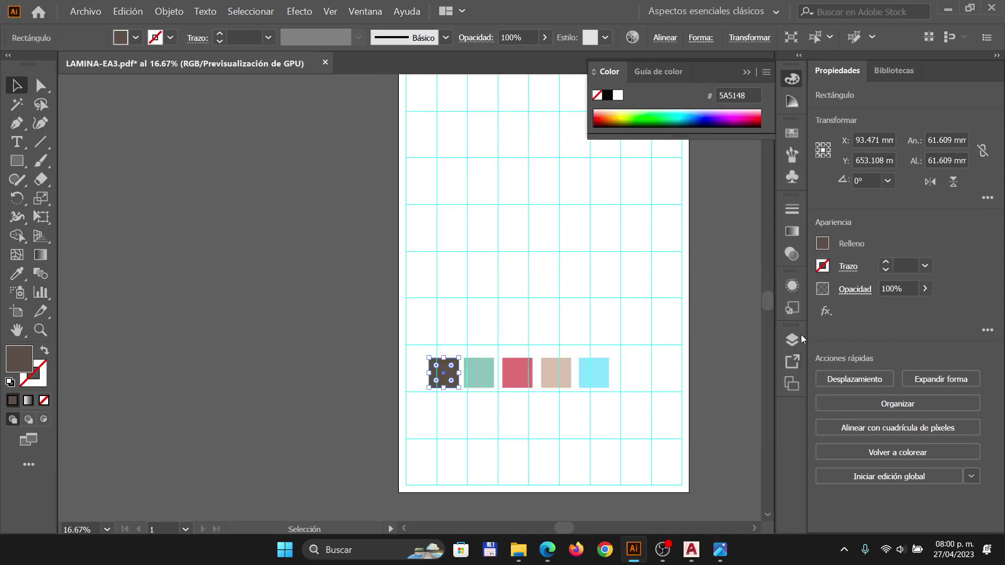
- Check the green colour's code in the palette image and set the second square's fill to hex A9C3B8
{"action": "scroll", "coordinate": [485, 404], "scroll_direction": "up", "scroll_amount": 3, "text": "alt"}
{"action": "left_click", "coordinate": [419, 403]}
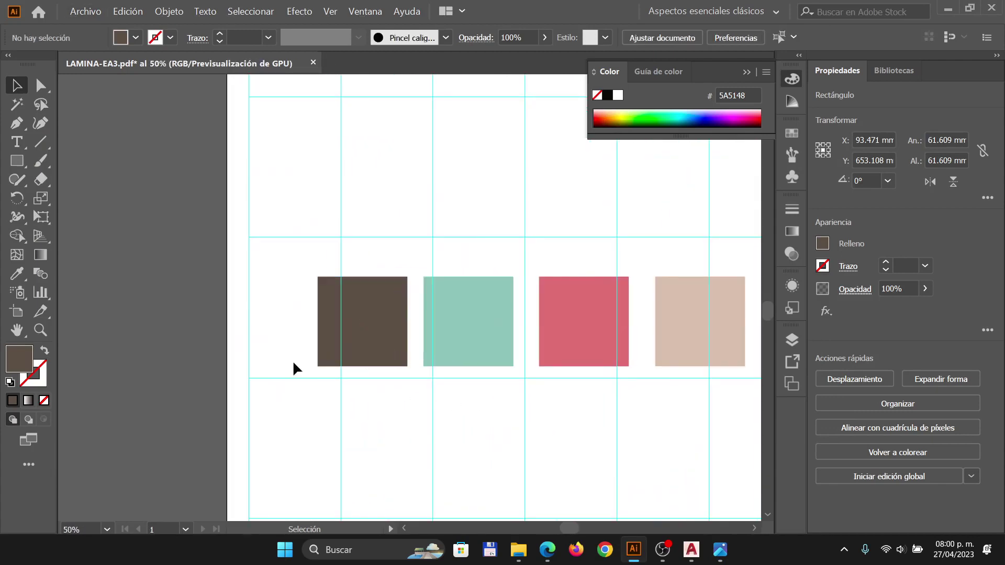
{"action": "scroll", "coordinate": [466, 361], "scroll_direction": "up", "scroll_amount": 1}
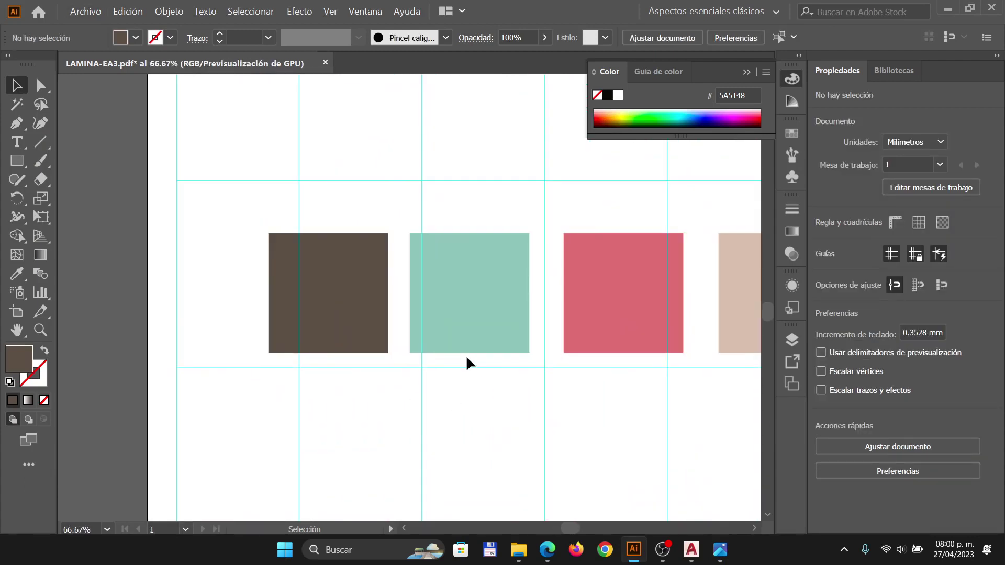
{"action": "left_click", "coordinate": [484, 325]}
{"action": "key", "text": "alt+Tab"}
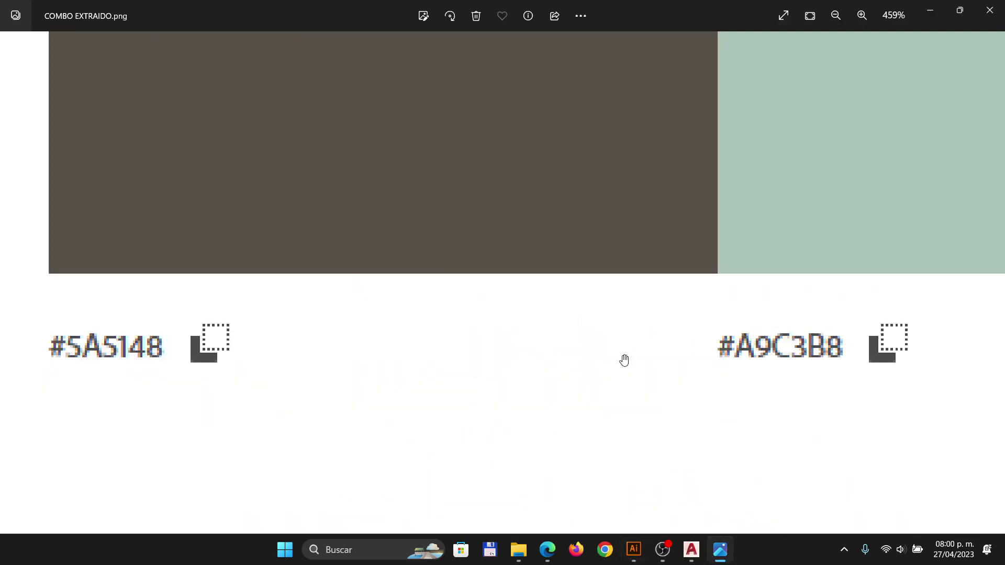
{"action": "key", "text": "alt+Tab"}
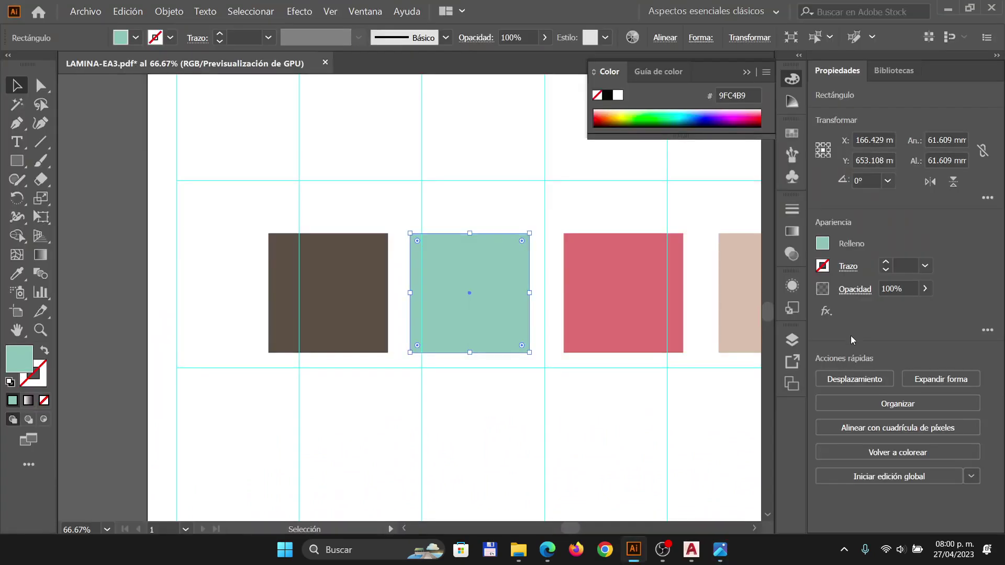
{"action": "left_click", "coordinate": [823, 243]}
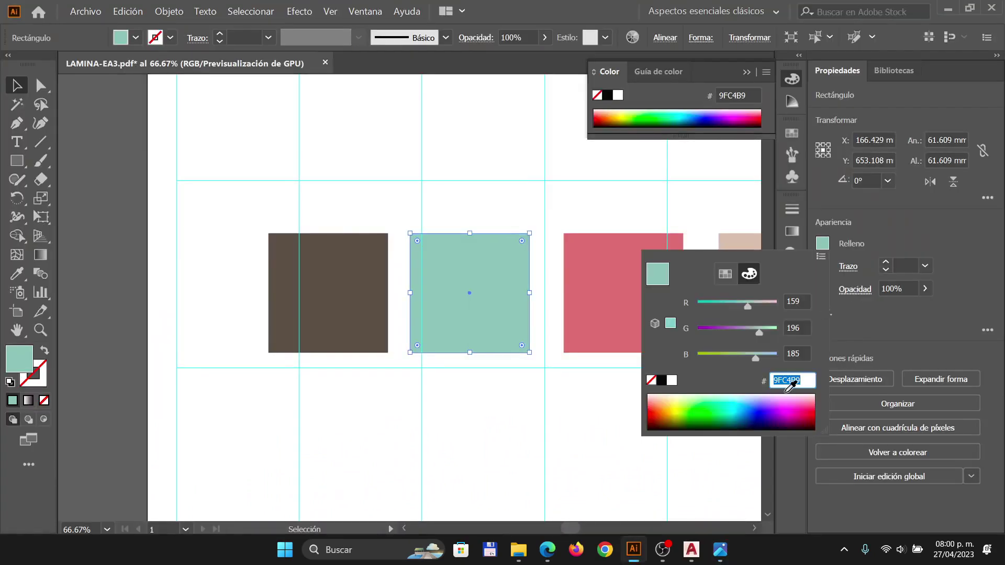
{"action": "type", "text": "A9C3B8"}
{"action": "left_click", "coordinate": [596, 328]}
{"action": "left_click", "coordinate": [520, 337]}
{"action": "left_click", "coordinate": [822, 243]}
{"action": "left_click", "coordinate": [574, 352]}
- Look up the rose colour's code in the palette image and set the third square's fill to hex B16F70
{"action": "left_click", "coordinate": [610, 336]}
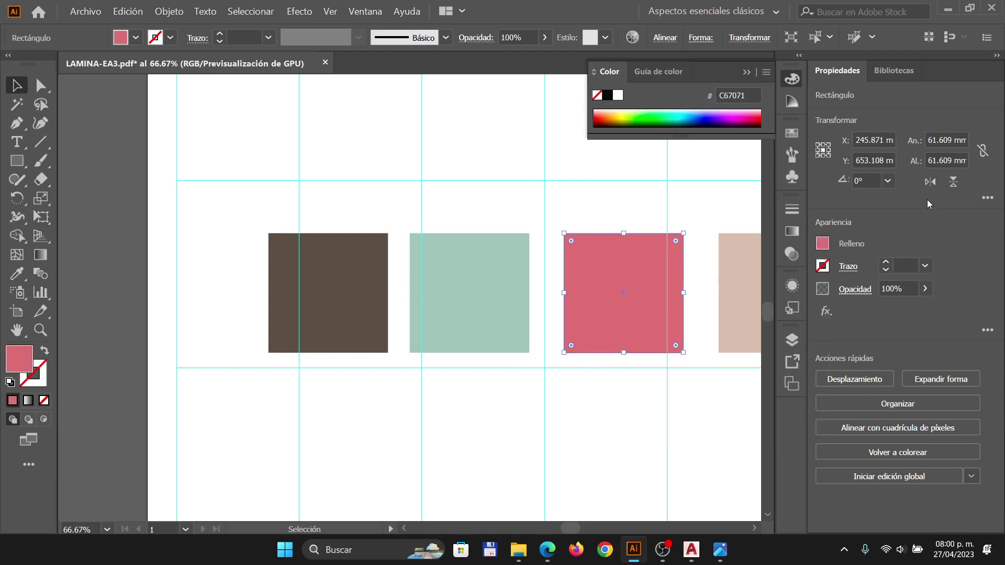
{"action": "left_click", "coordinate": [823, 244]}
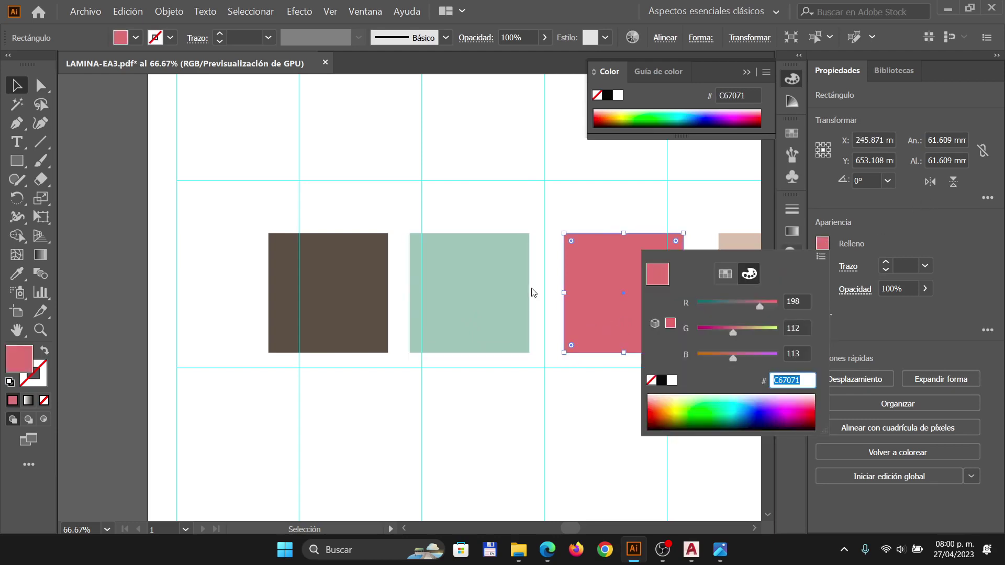
{"action": "key", "text": "alt+Tab"}
{"action": "left_click_drag", "start_coordinate": [755, 359], "coordinate": [157, 329]}
{"action": "left_click_drag", "start_coordinate": [499, 337], "coordinate": [211, 351]}
{"action": "scroll", "coordinate": [281, 341], "scroll_direction": "up", "scroll_amount": 1}
{"action": "left_click_drag", "start_coordinate": [414, 341], "coordinate": [297, 378]}
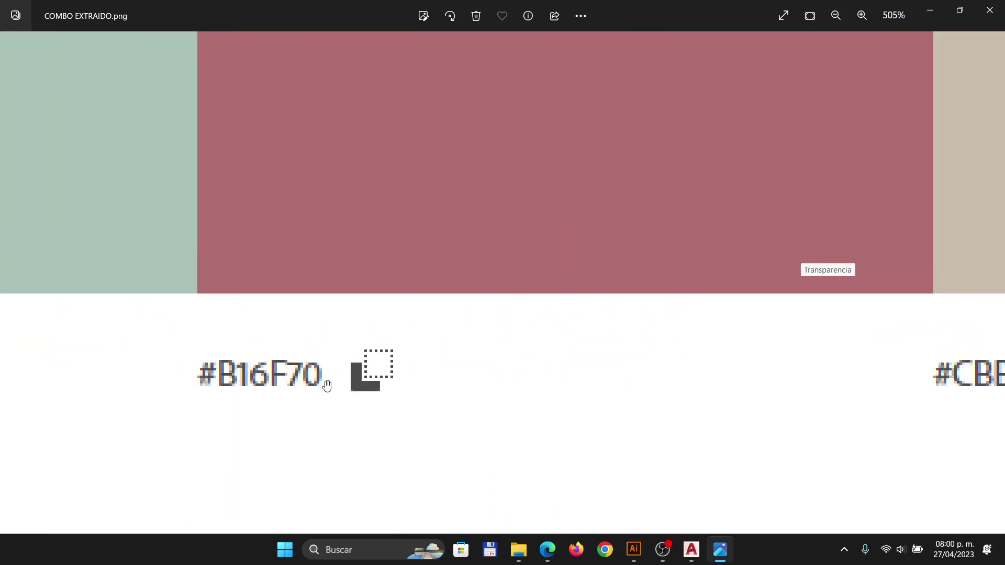
{"action": "key", "text": "alt+Tab"}
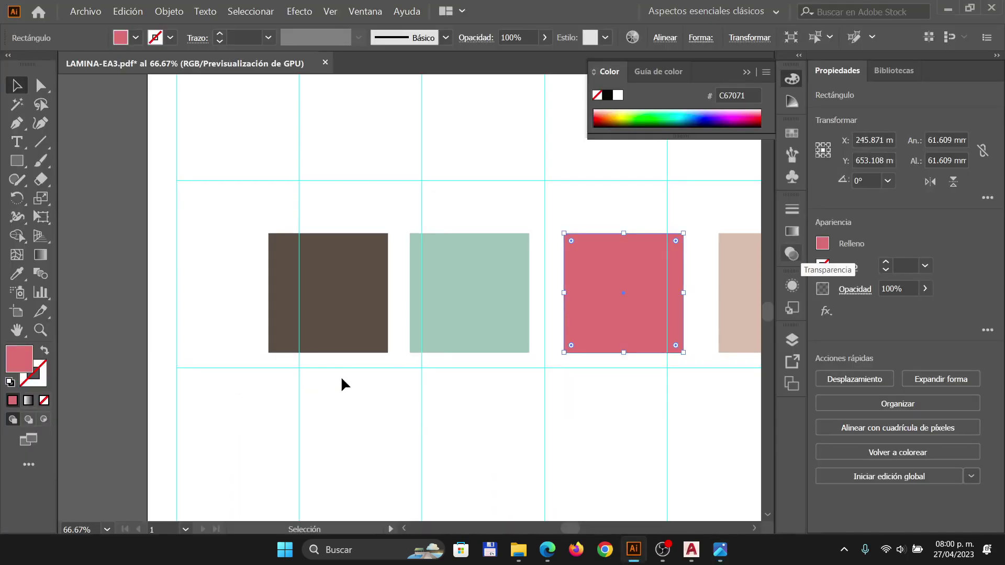
{"action": "left_click", "coordinate": [825, 244]}
{"action": "type", "text": "B16F70"}
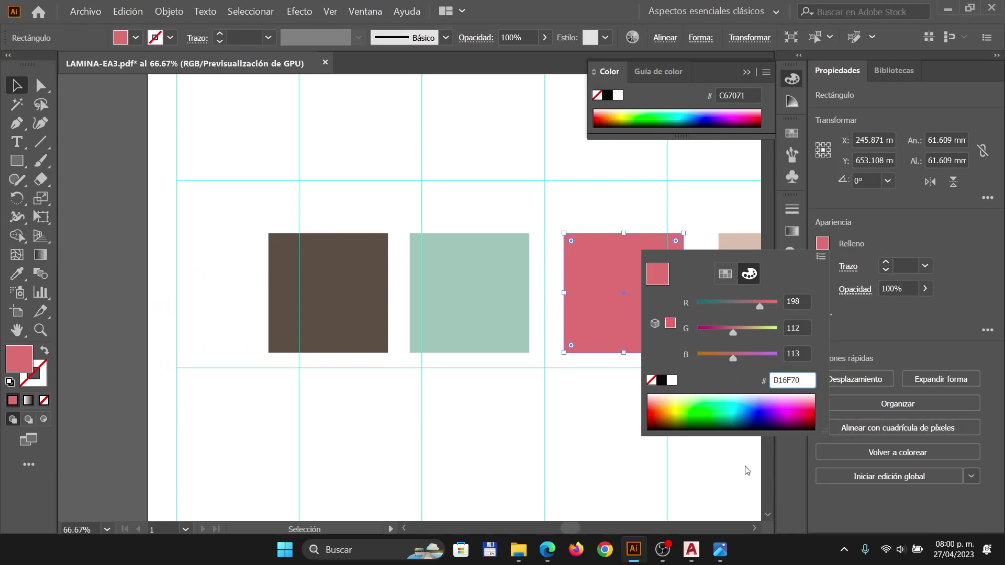
{"action": "key", "text": "Return"}
{"action": "left_click_drag", "start_coordinate": [473, 386], "coordinate": [567, 368]}
- Look up the beige colour's code in the palette image and set the fourth square's fill to hex CBBEAC
{"action": "scroll", "coordinate": [525, 353], "scroll_direction": "down", "scroll_amount": 1}
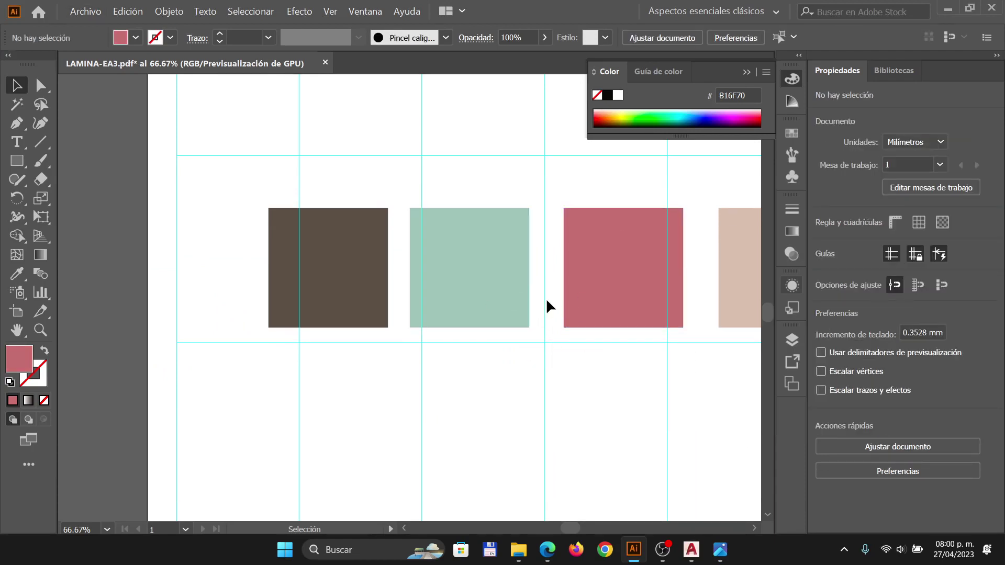
{"action": "left_click_drag", "start_coordinate": [554, 294], "coordinate": [344, 294]}
{"action": "left_click", "coordinate": [414, 291]}
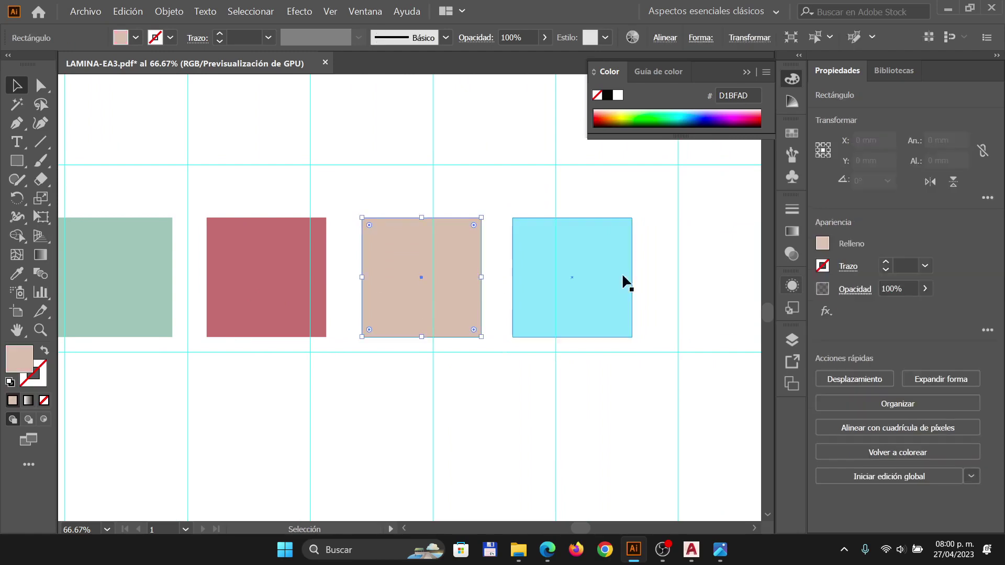
{"action": "left_click", "coordinate": [823, 243]}
{"action": "key", "text": "alt+Tab"}
{"action": "left_click_drag", "start_coordinate": [736, 291], "coordinate": [384, 343]}
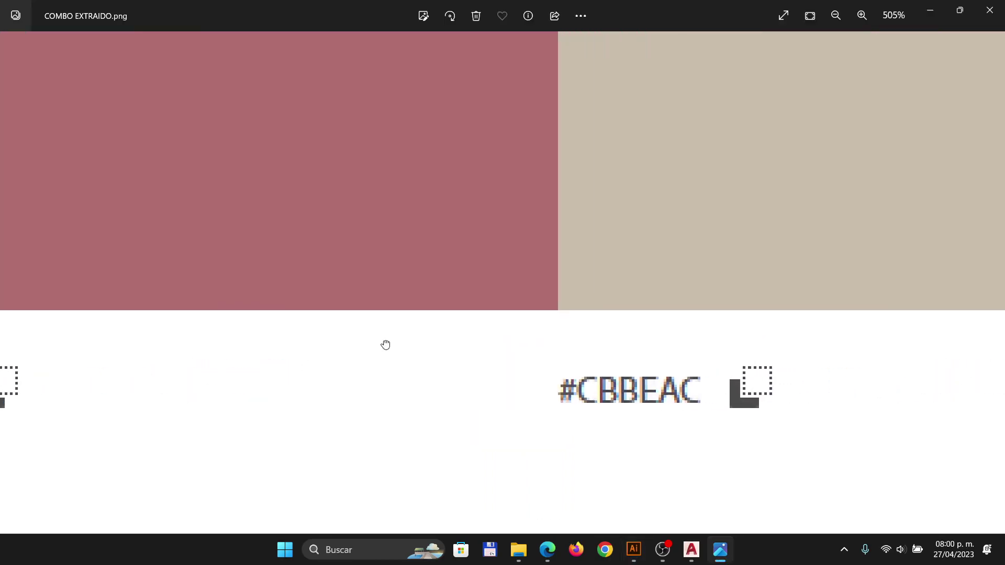
{"action": "left_click_drag", "start_coordinate": [588, 361], "coordinate": [435, 357]}
{"action": "key", "text": "alt+Tab"}
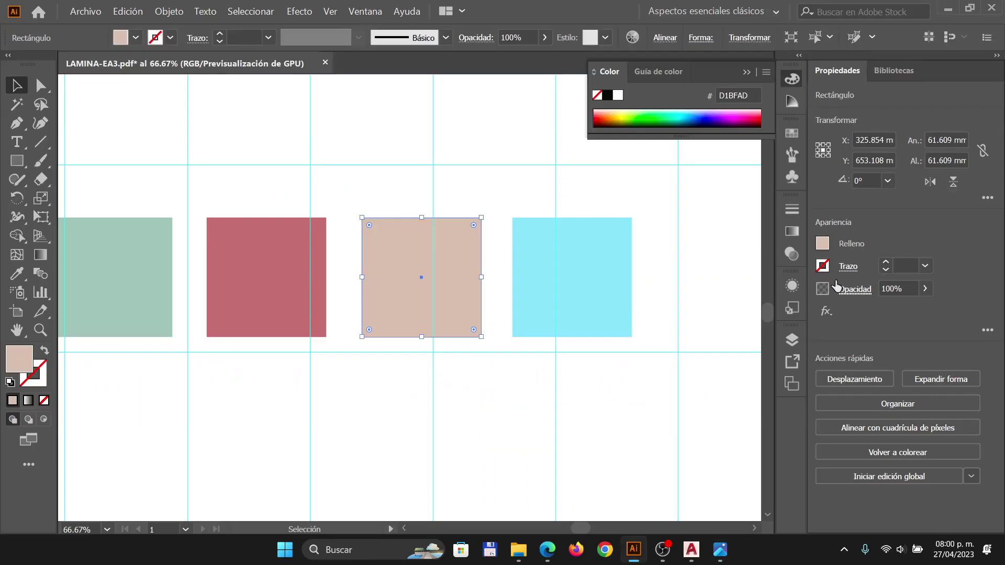
{"action": "left_click", "coordinate": [825, 245]}
{"action": "type", "text": "C"}
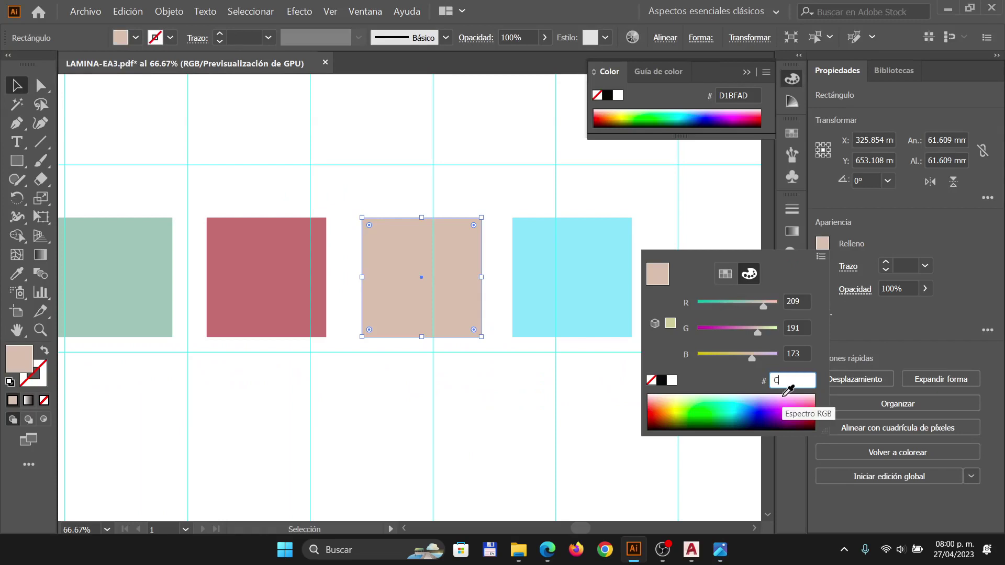
{"action": "type", "text": "BBEAC"}
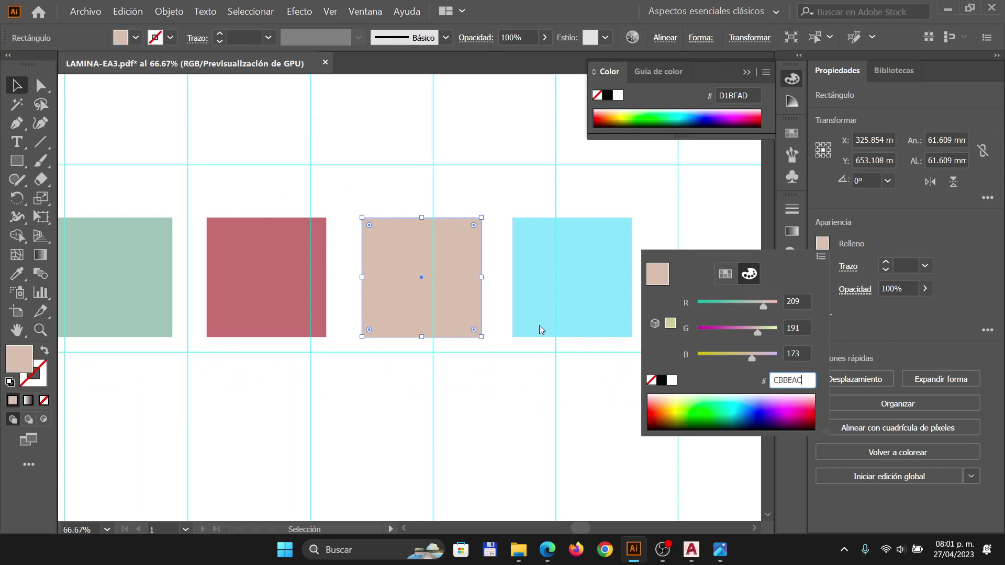
{"action": "key", "text": "Return"}
- Look up the light blue colour's code in the palette image and set the fifth square's fill to hex BAE2F9
{"action": "left_click", "coordinate": [585, 312]}
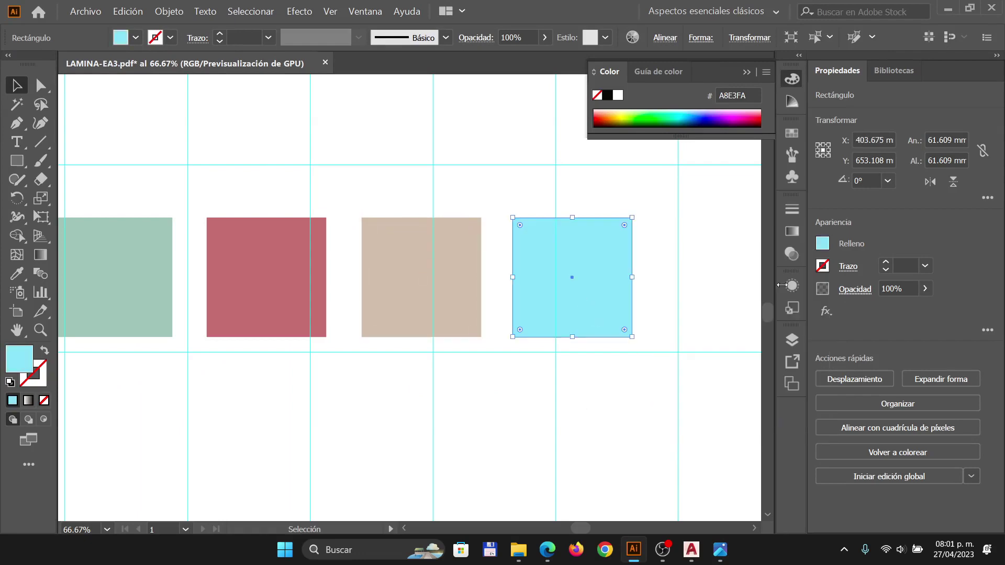
{"action": "left_click", "coordinate": [822, 243]}
{"action": "key", "text": "alt+Tab"}
{"action": "left_click_drag", "start_coordinate": [825, 247], "coordinate": [118, 352]}
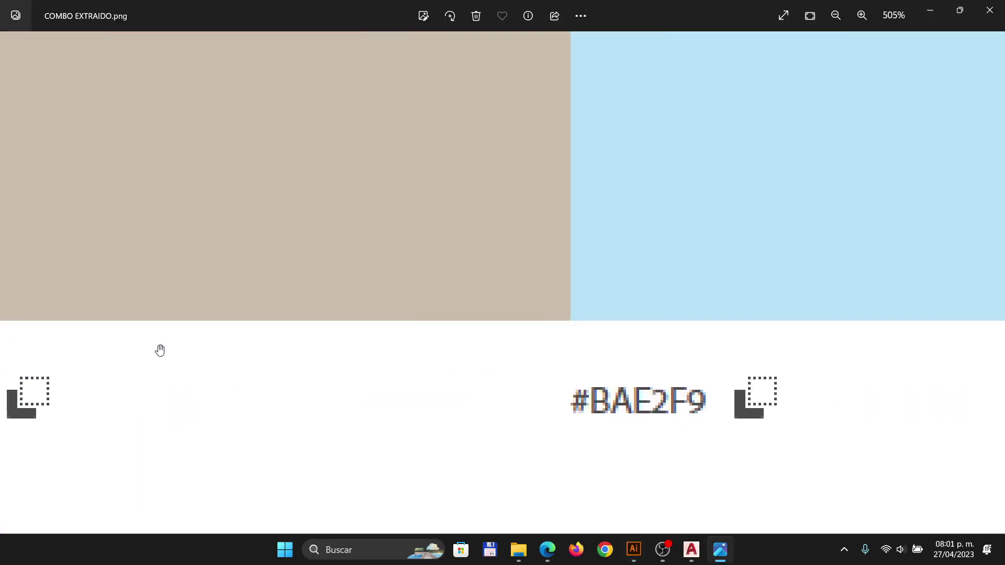
{"action": "key", "text": "alt+Tab"}
{"action": "key", "text": "alt+Tab"}
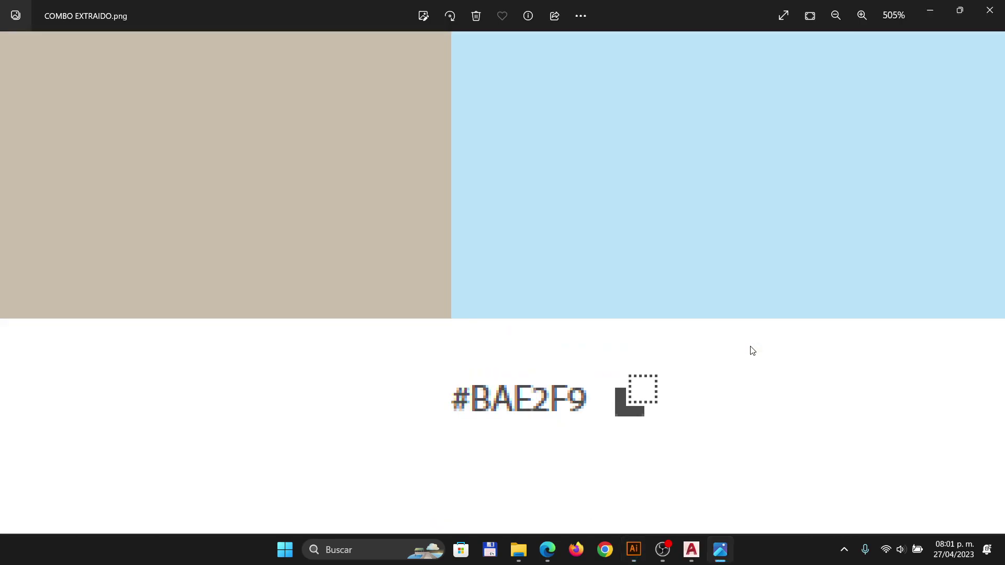
{"action": "key", "text": "alt+Tab"}
{"action": "left_click", "coordinate": [824, 244]}
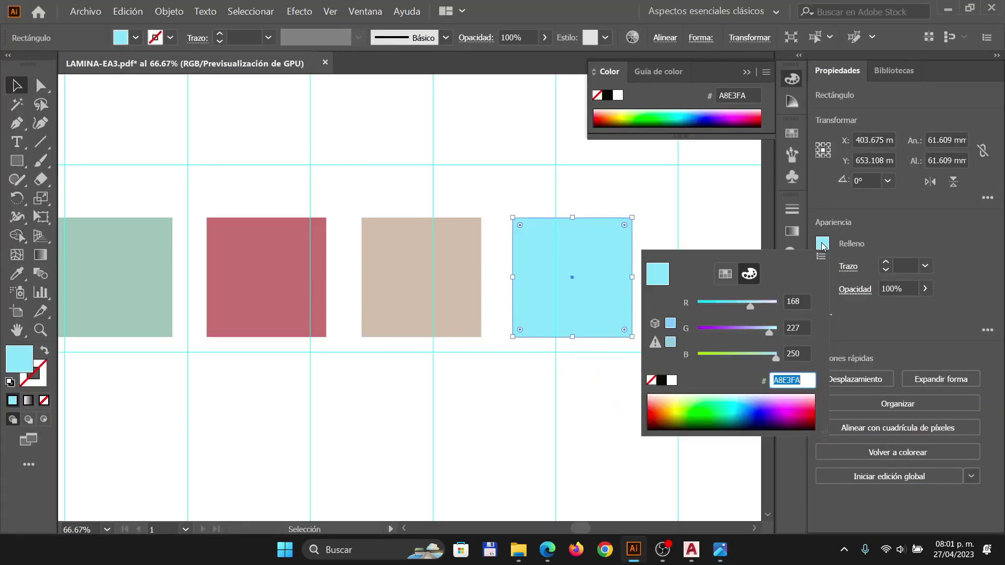
{"action": "type", "text": "BAE2F9"}
{"action": "key", "text": "Return"}
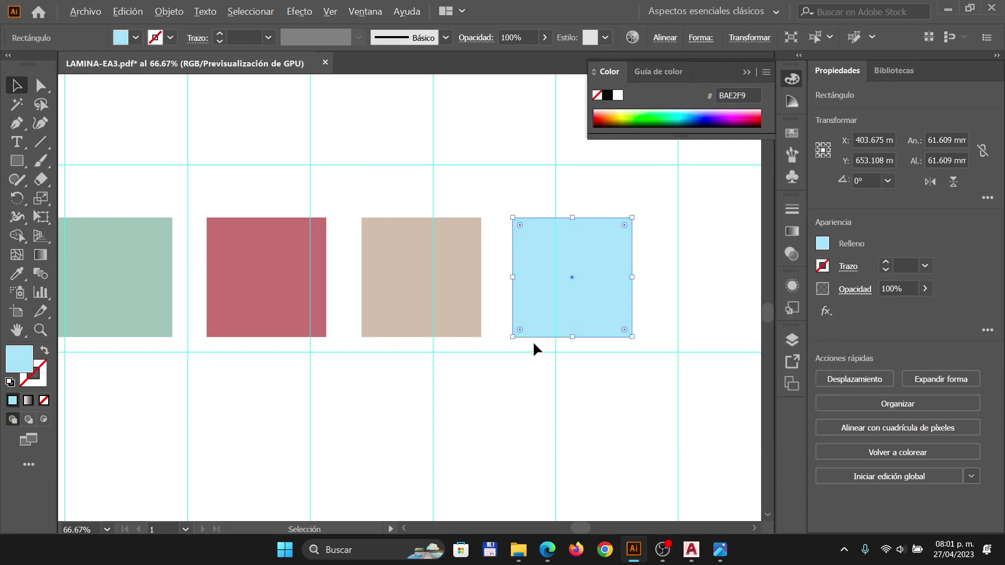
- Return to the COMBO EXTRAIDO palette image and review the hex codes under the row of colours
{"action": "scroll", "coordinate": [534, 345], "scroll_direction": "down", "scroll_amount": 3}
{"action": "scroll", "coordinate": [534, 347], "scroll_direction": "up", "scroll_amount": 1}
{"action": "key", "text": "alt+Tab"}
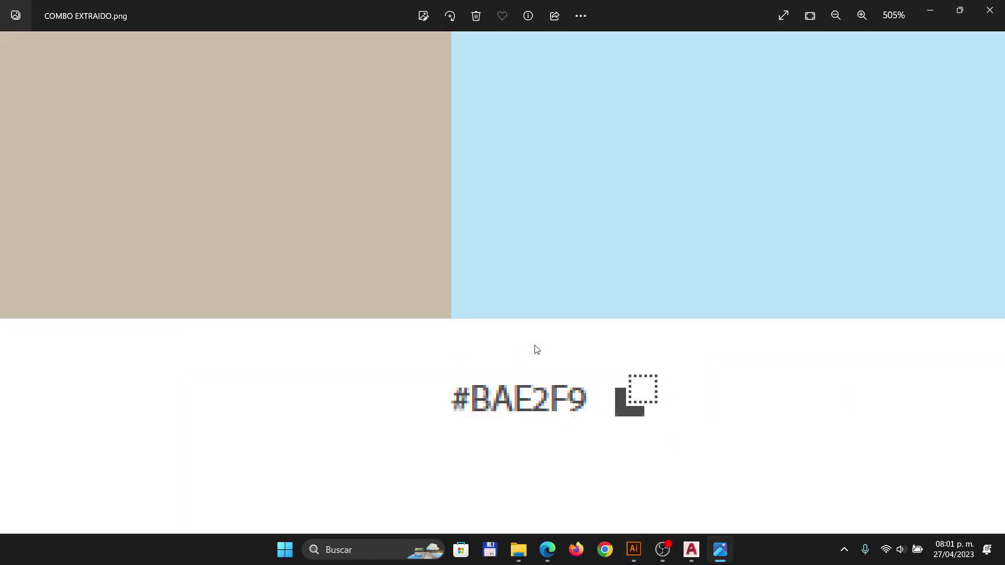
{"action": "scroll", "coordinate": [537, 349], "scroll_direction": "down", "scroll_amount": 6}
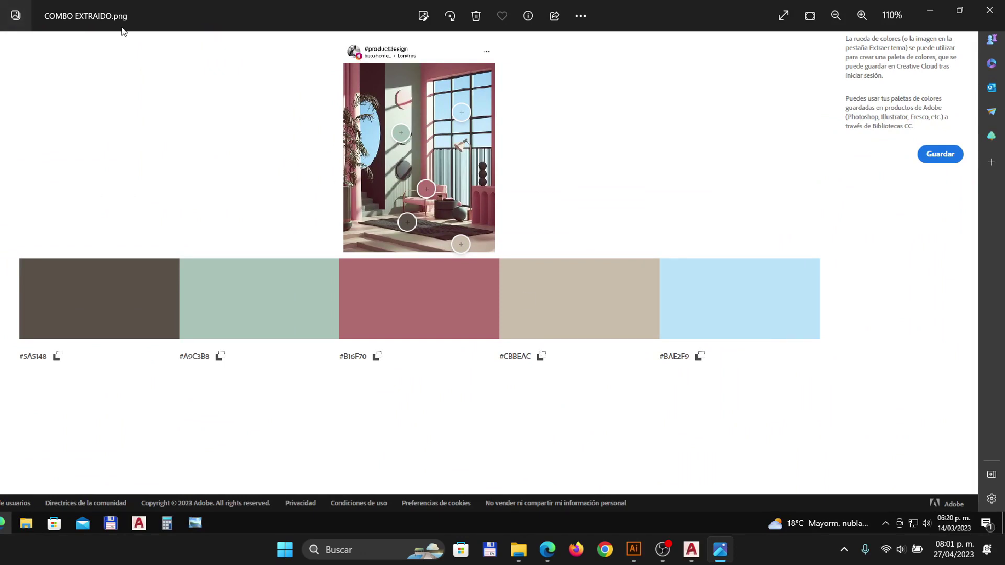
{"action": "scroll", "coordinate": [191, 351], "scroll_direction": "up", "scroll_amount": 3}
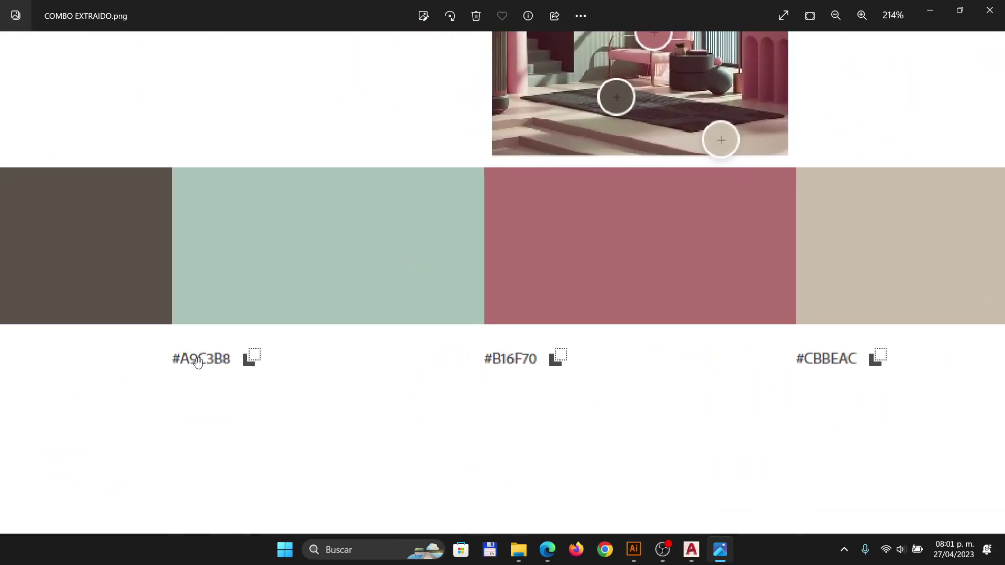